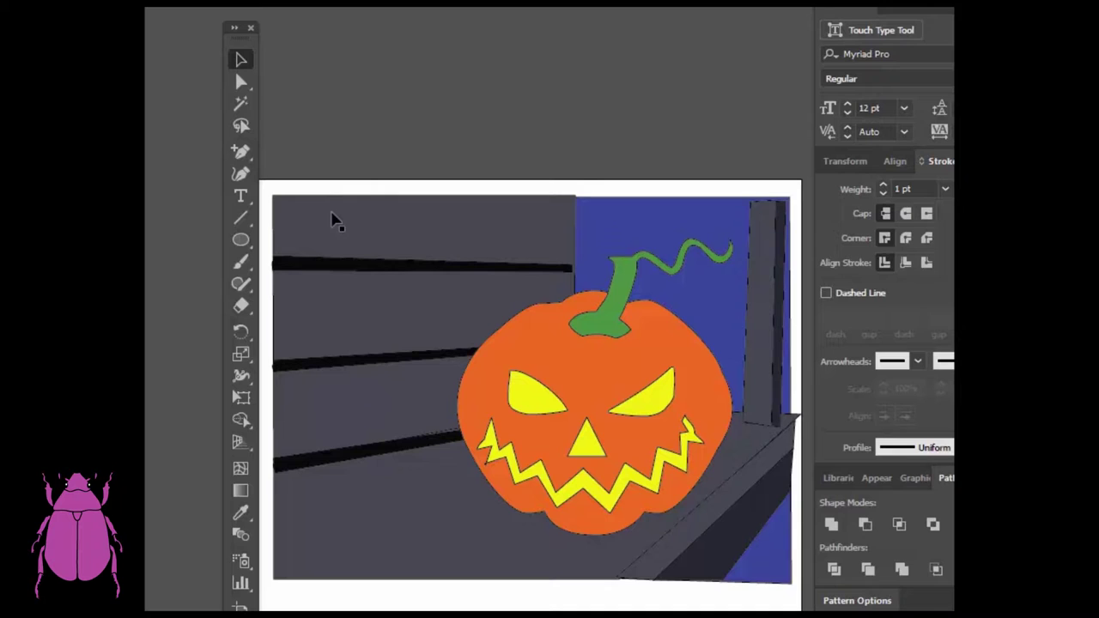
Step: Draw two overlapping blue ellipses above the artboard, with the flatter one offset upward and aligned over the first
{"action": "left_click", "coordinate": [242, 243]}
{"action": "left_click_drag", "start_coordinate": [448, 133], "coordinate": [423, 155]}
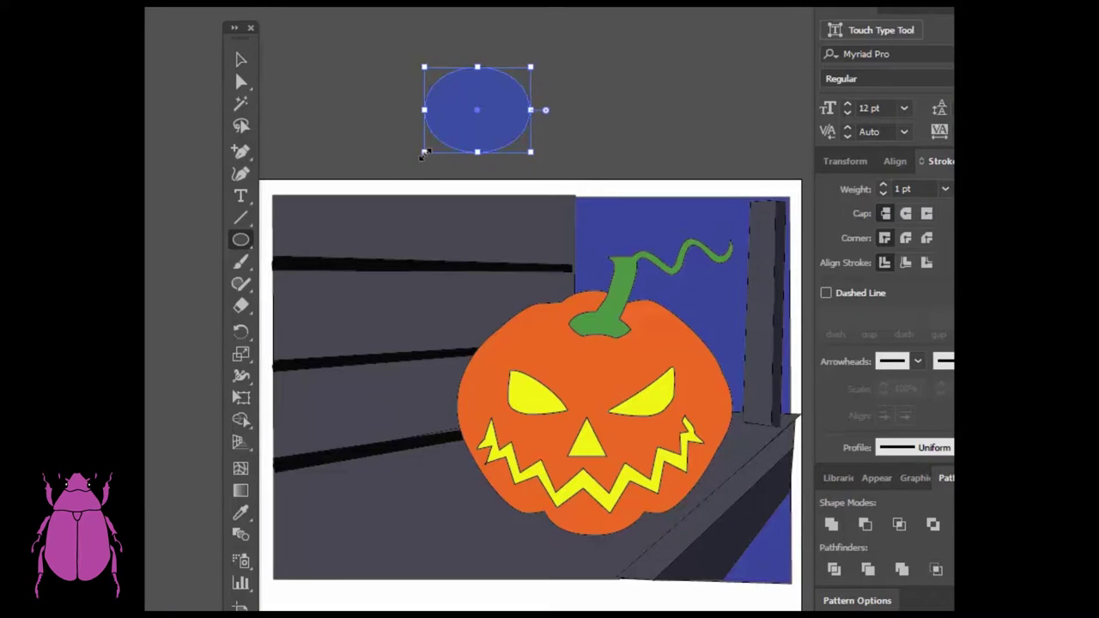
{"action": "left_click_drag", "start_coordinate": [357, 24], "coordinate": [465, 95]}
{"action": "key", "text": "v"}
{"action": "left_click_drag", "start_coordinate": [431, 39], "coordinate": [497, 56]}
{"action": "left_click", "coordinate": [496, 60]}
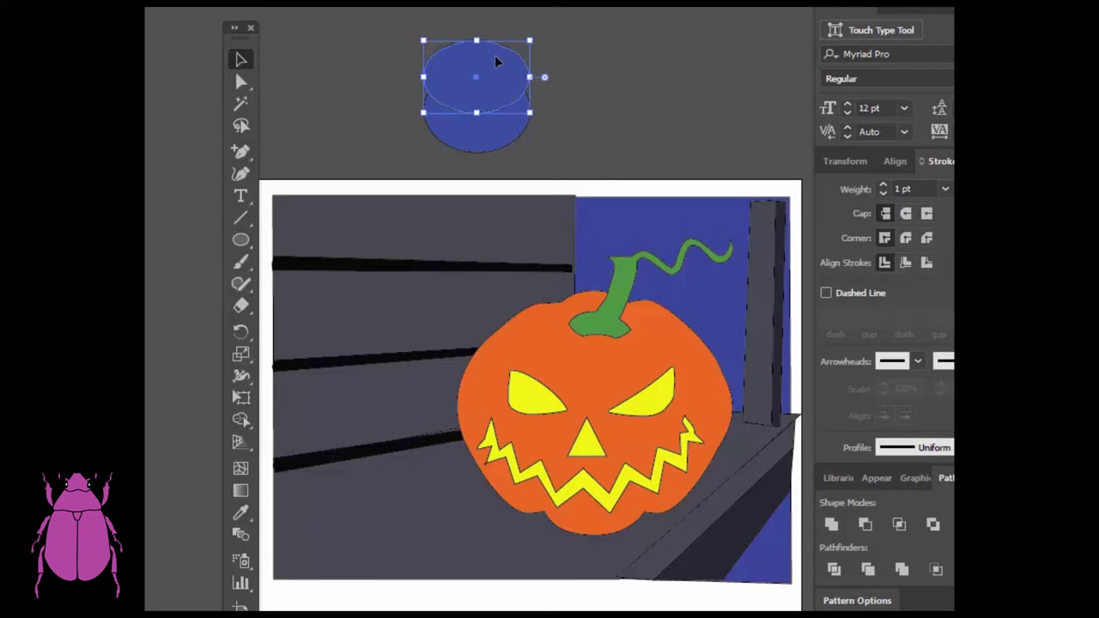
Step: Divide the two overlapping ellipses with Pathfinder and delete the upper crescent piece
{"action": "left_click_drag", "start_coordinate": [391, 24], "coordinate": [554, 150]}
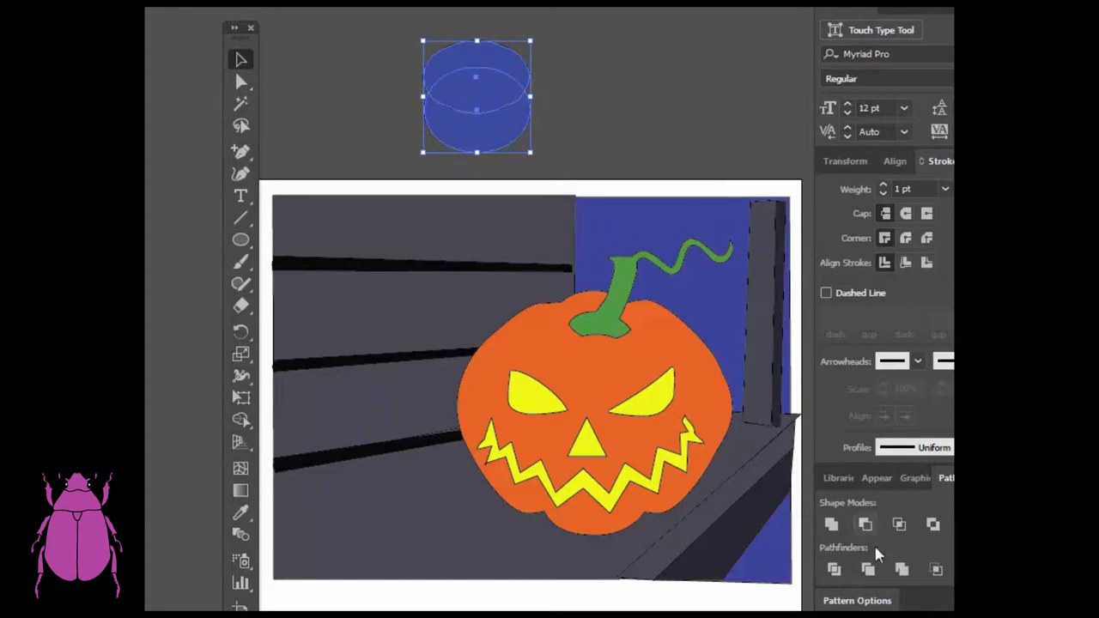
{"action": "left_click", "coordinate": [270, 7]}
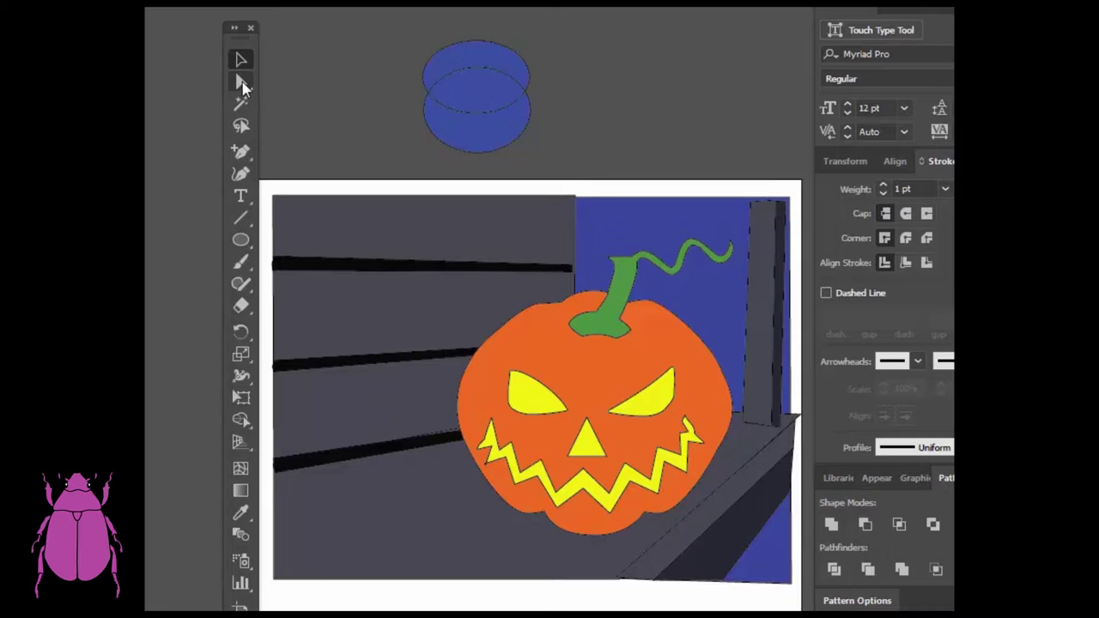
{"action": "left_click", "coordinate": [241, 83]}
{"action": "left_click", "coordinate": [466, 50]}
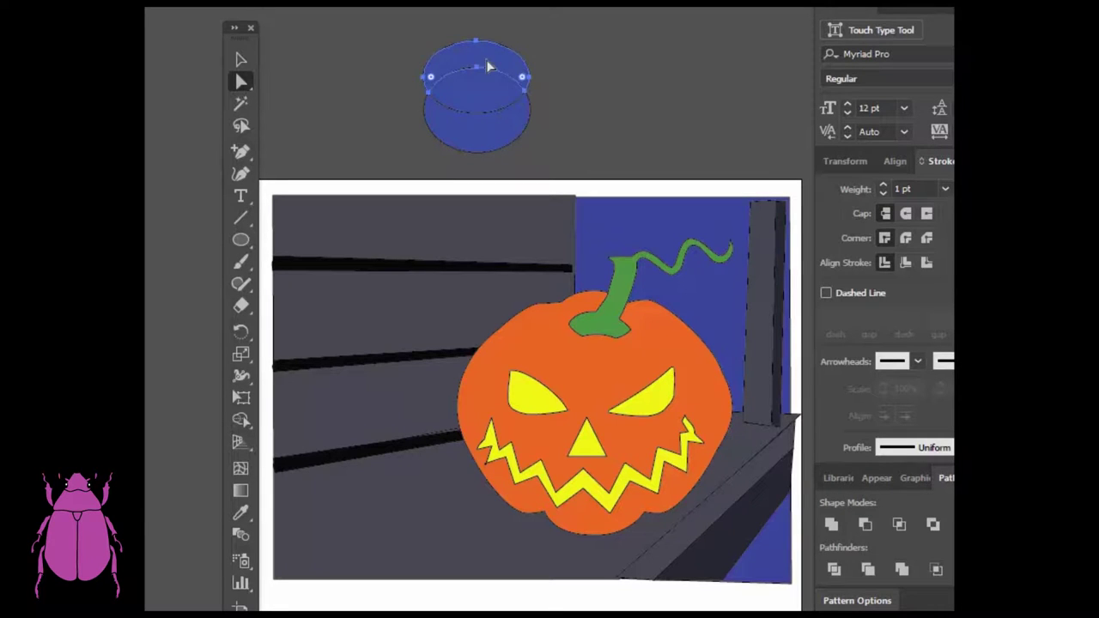
{"action": "key", "text": "Delete"}
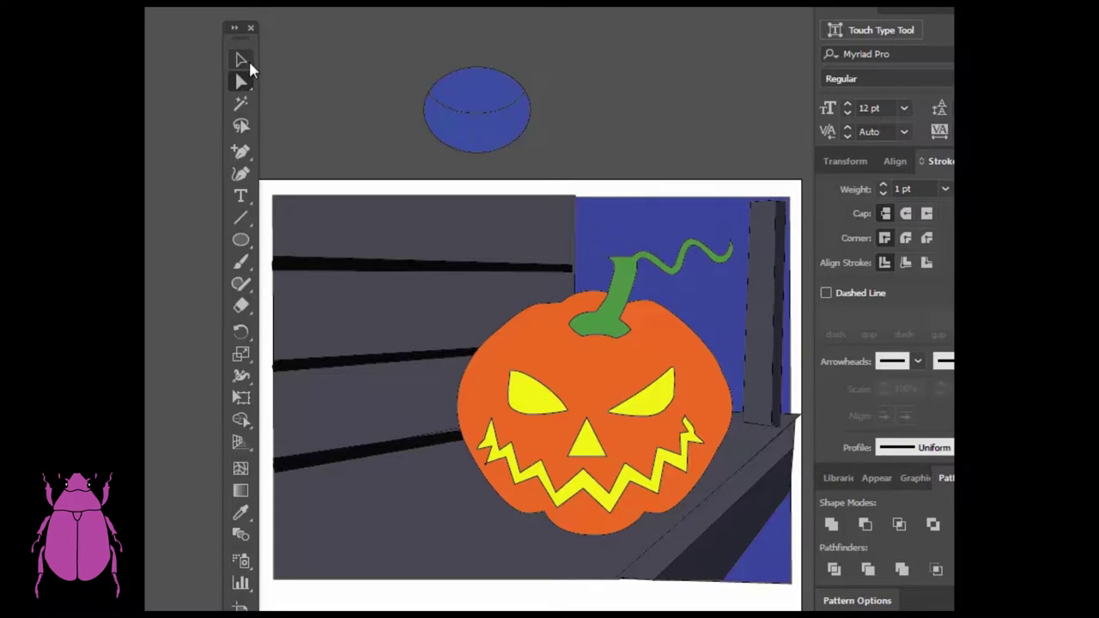
Step: Separate the lower crescent from the lens-shaped piece by moving it aside above the artboard
{"action": "left_click", "coordinate": [498, 138]}
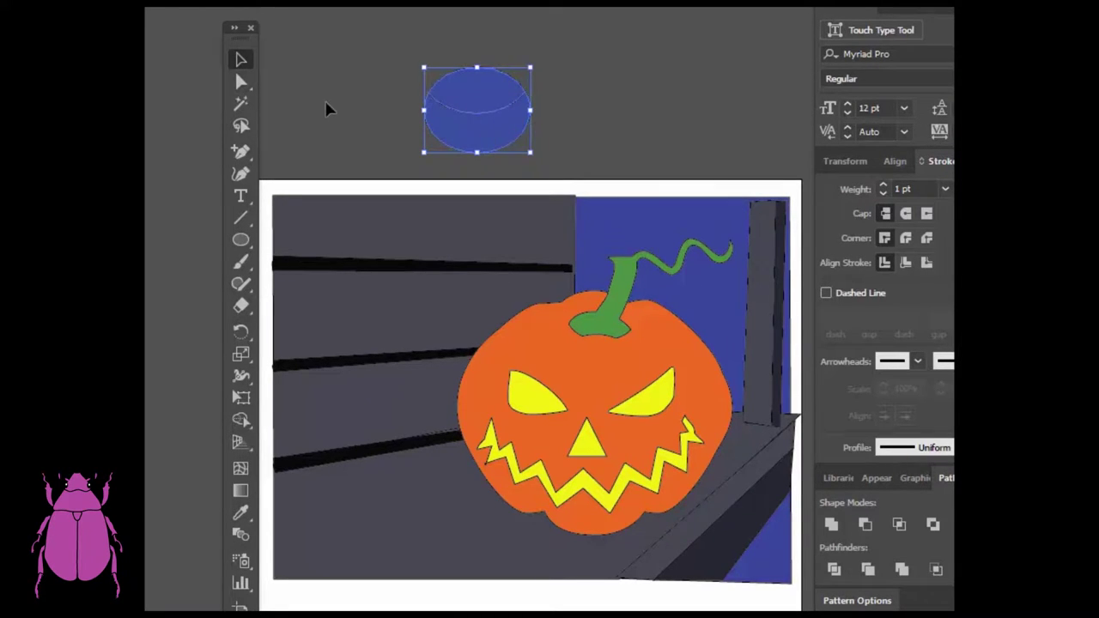
{"action": "left_click", "coordinate": [325, 100]}
{"action": "left_click", "coordinate": [478, 96]}
{"action": "left_click", "coordinate": [241, 82]}
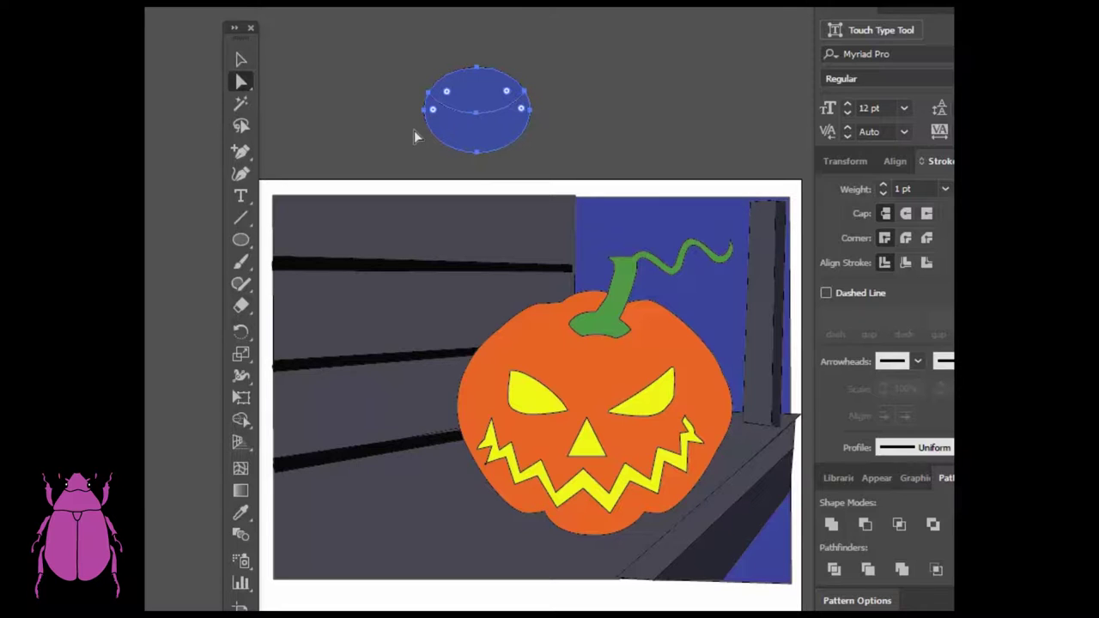
{"action": "left_click", "coordinate": [365, 129]}
{"action": "left_click", "coordinate": [477, 132]}
{"action": "left_click", "coordinate": [241, 62]}
{"action": "left_click_drag", "start_coordinate": [482, 118], "coordinate": [659, 121]}
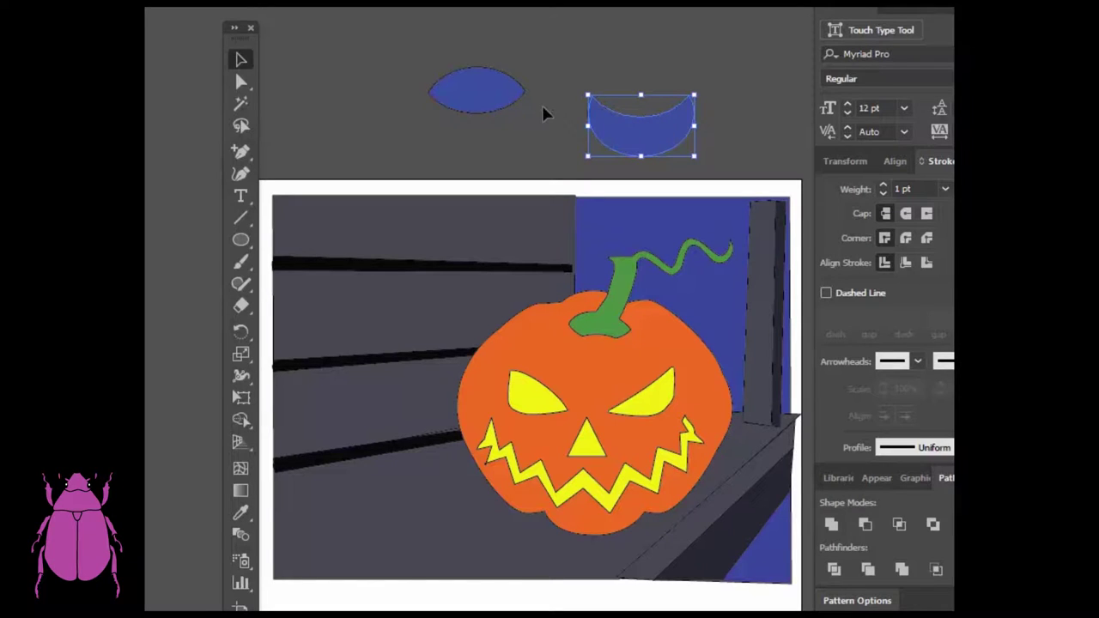
Step: Fill the lens-shaped piece with the black sampled from the top gap between the wall planks
{"action": "left_click", "coordinate": [481, 96], "text": "shift"}
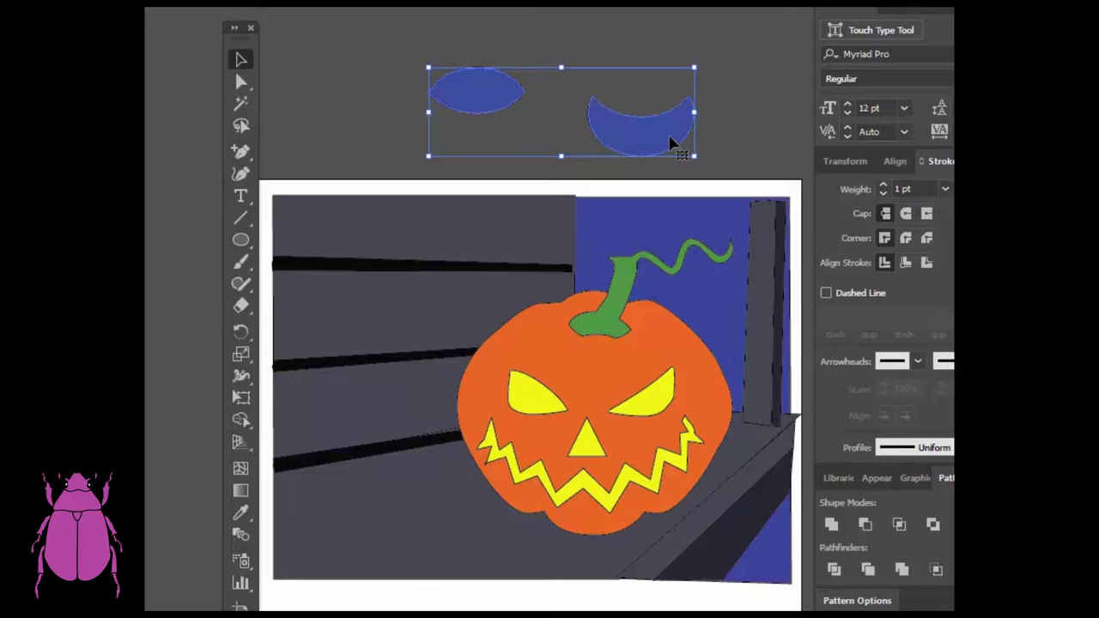
{"action": "key", "text": "a"}
{"action": "left_click", "coordinate": [475, 98]}
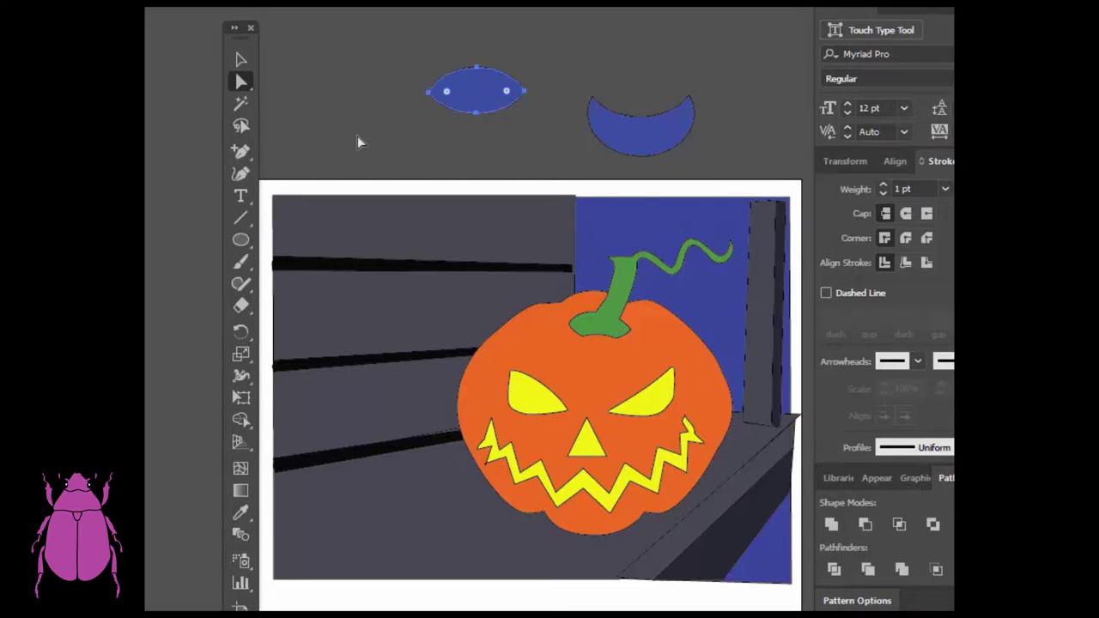
{"action": "left_click", "coordinate": [241, 60]}
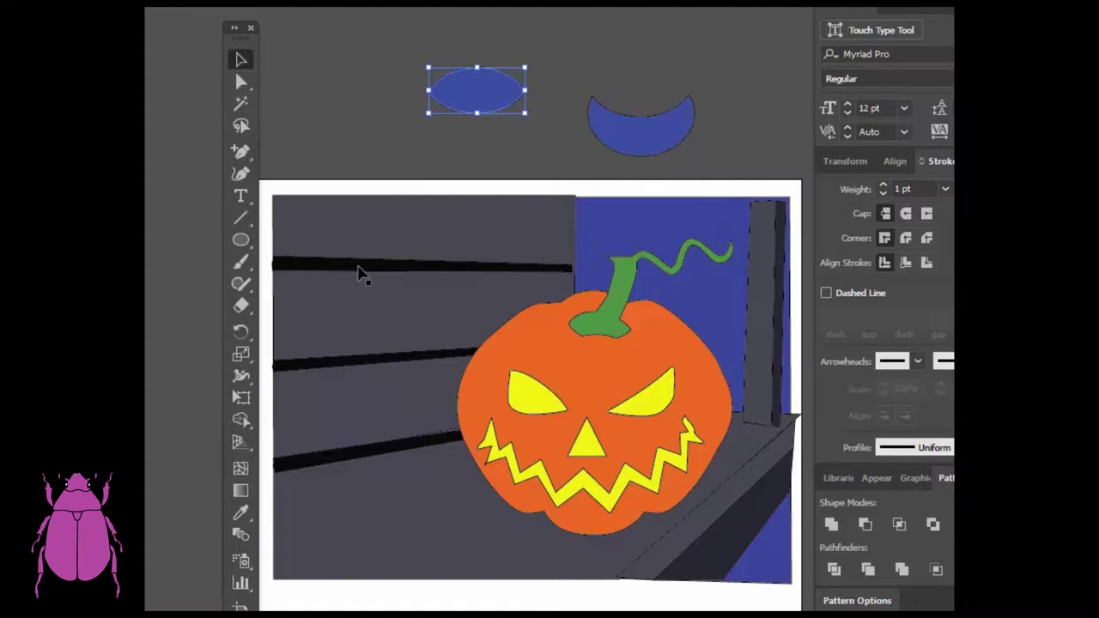
{"action": "left_click", "coordinate": [242, 513]}
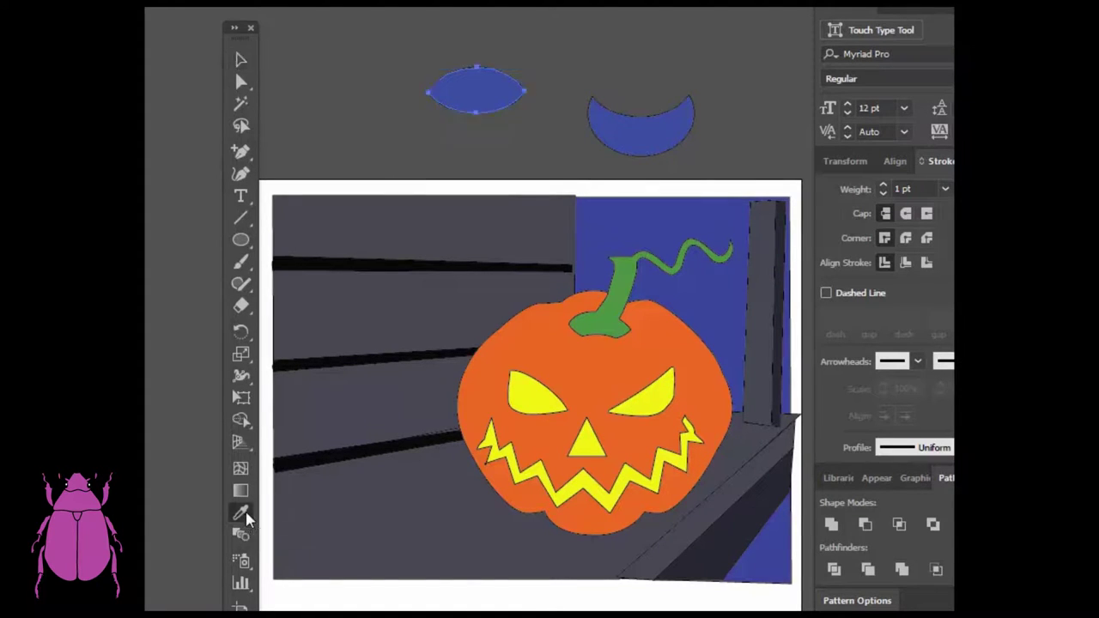
{"action": "left_click", "coordinate": [402, 259]}
{"action": "key", "text": "v"}
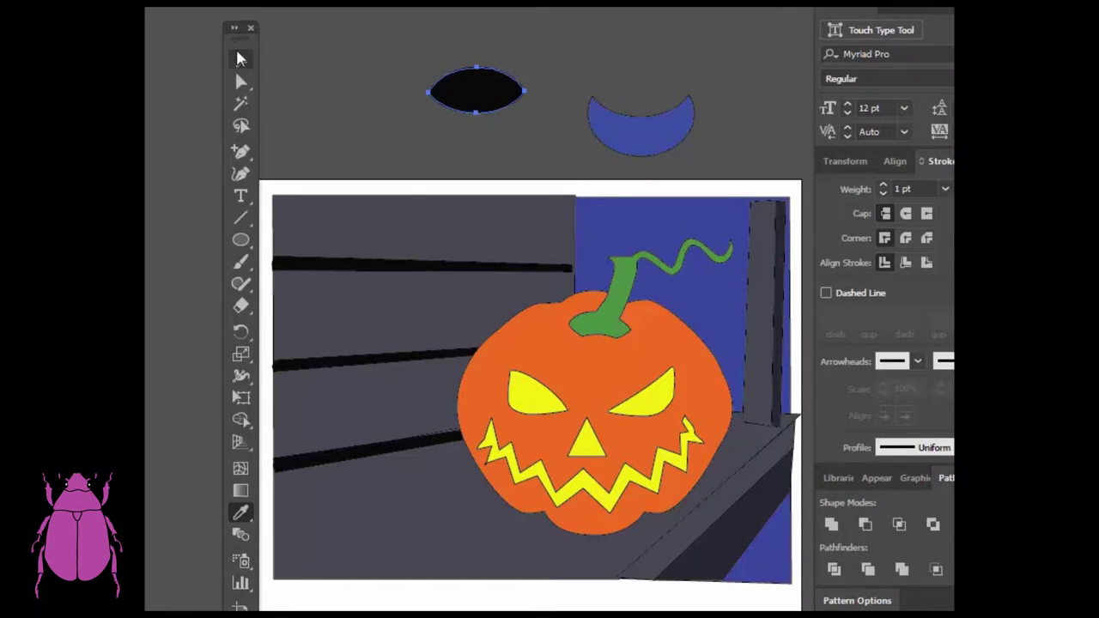
Step: Shrink and reshape the black lens into a knot on the top plank, and place a smaller copy on the second plank
{"action": "left_click_drag", "start_coordinate": [525, 67], "coordinate": [402, 230]}
{"action": "left_click", "coordinate": [241, 82]}
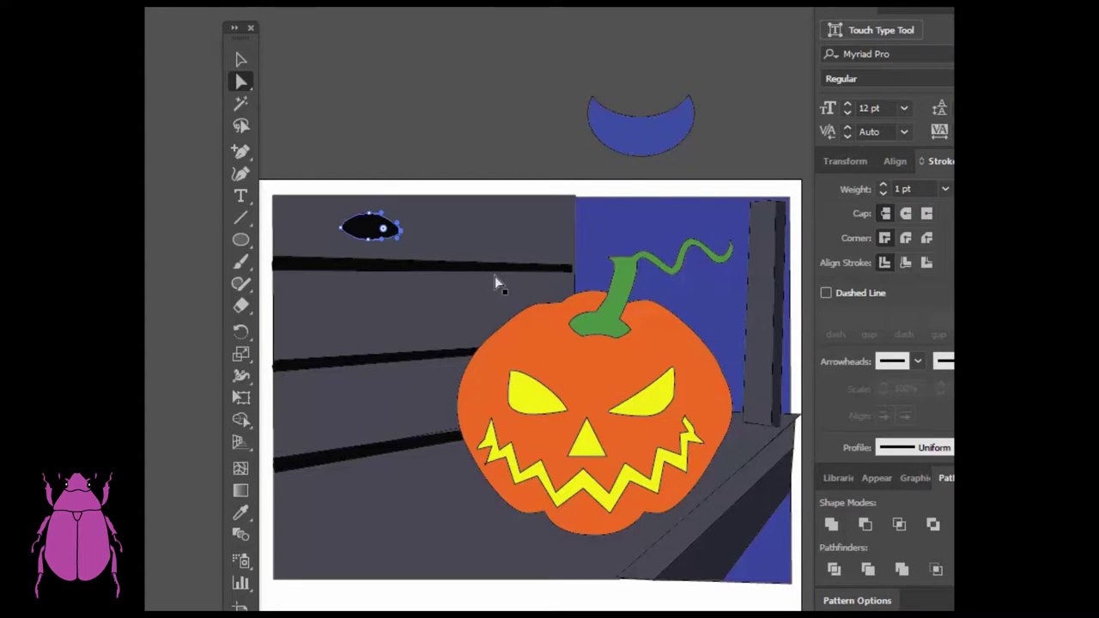
{"action": "left_click", "coordinate": [240, 56]}
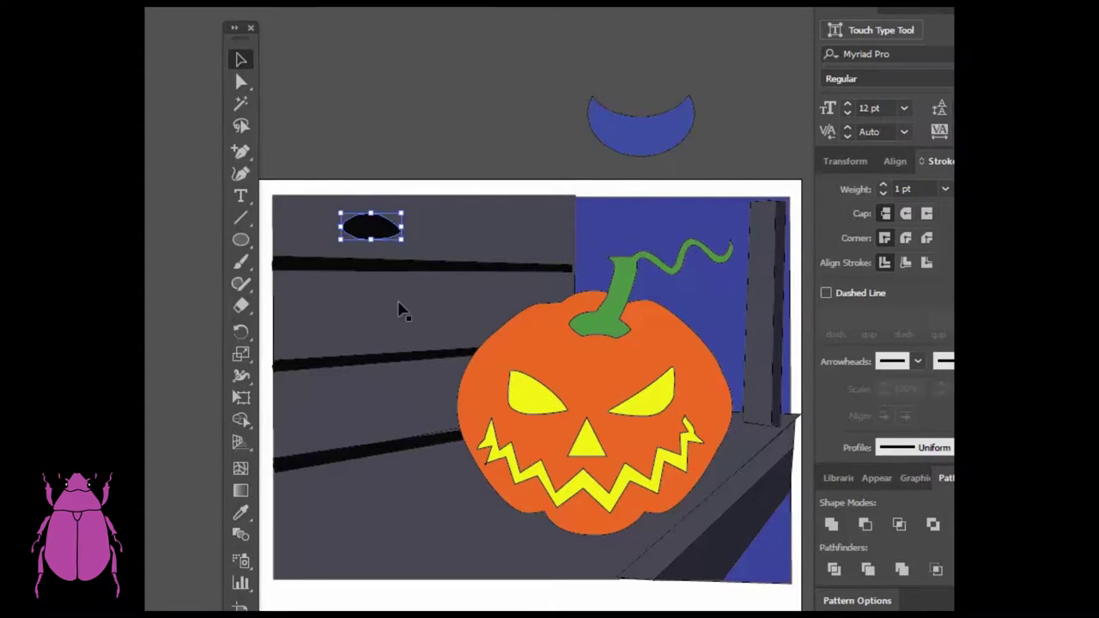
{"action": "left_click_drag", "start_coordinate": [377, 229], "coordinate": [489, 289], "text": "alt"}
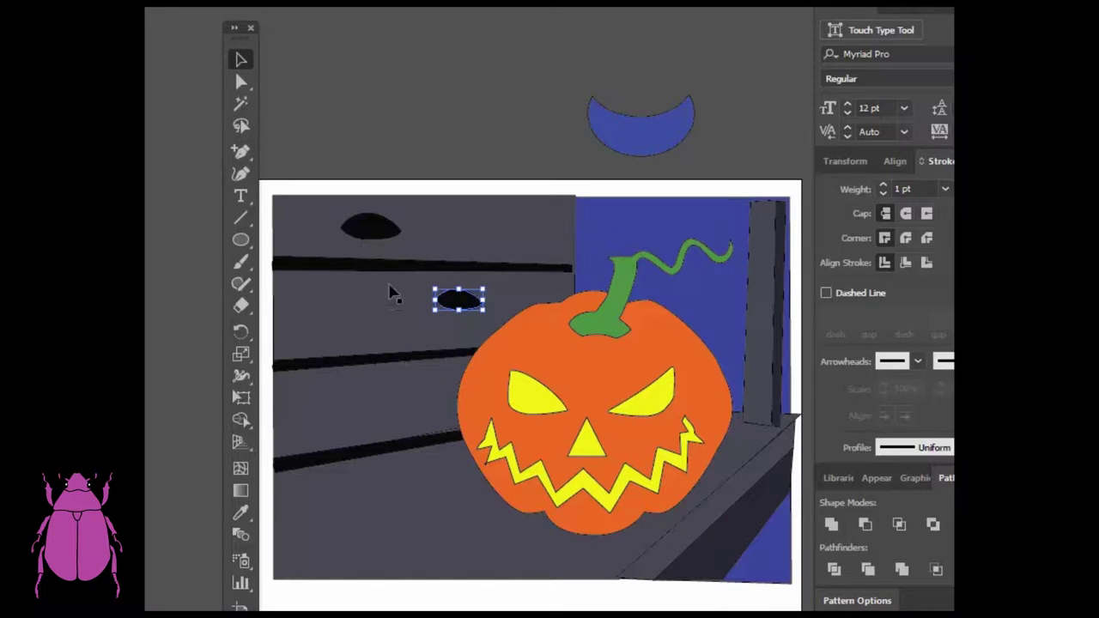
Step: Paste a third copy of the wood knot and position it near the outer end of the third plank
{"action": "key", "text": "a"}
{"action": "key", "text": "ctrl+v"}
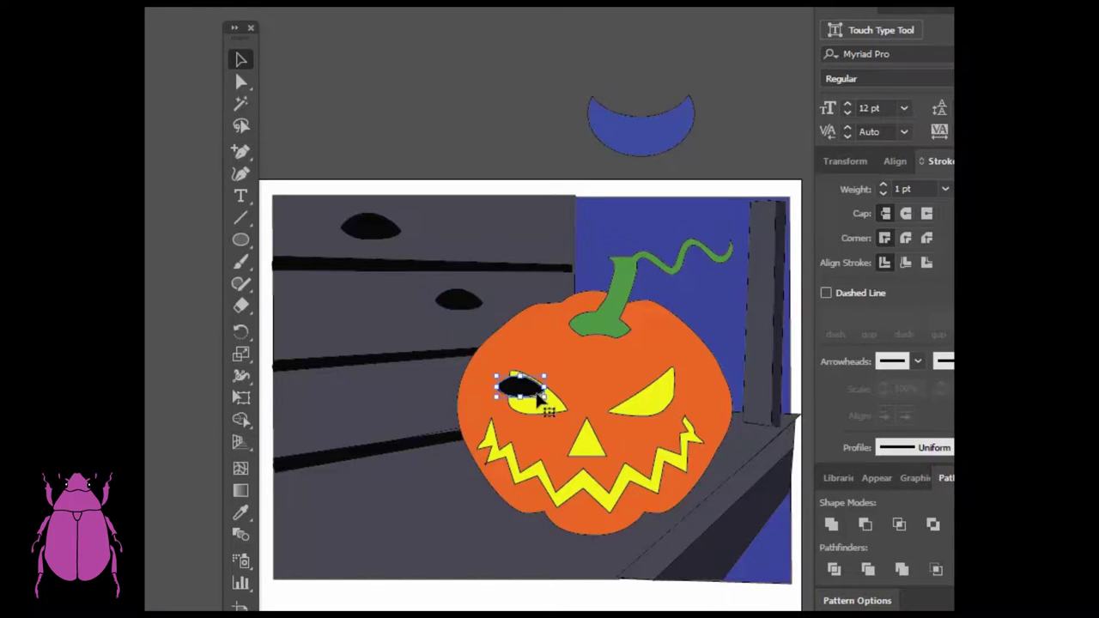
{"action": "left_click_drag", "start_coordinate": [525, 386], "coordinate": [303, 427]}
{"action": "mouse_move", "coordinate": [129, 9]}
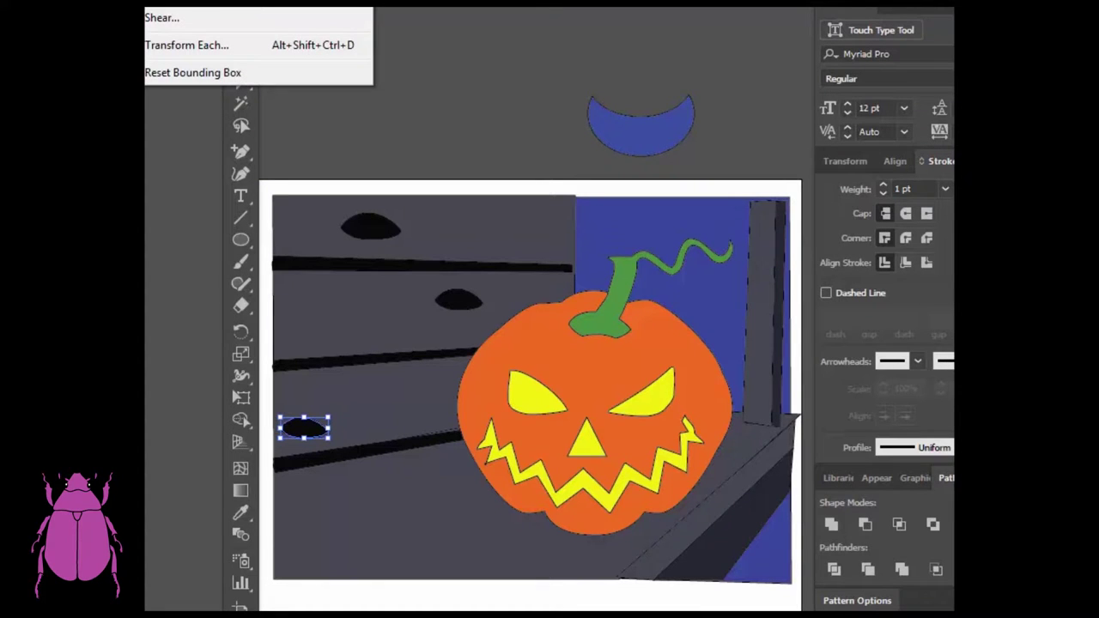
{"action": "left_click", "coordinate": [163, 3]}
{"action": "left_click", "coordinate": [646, 475]}
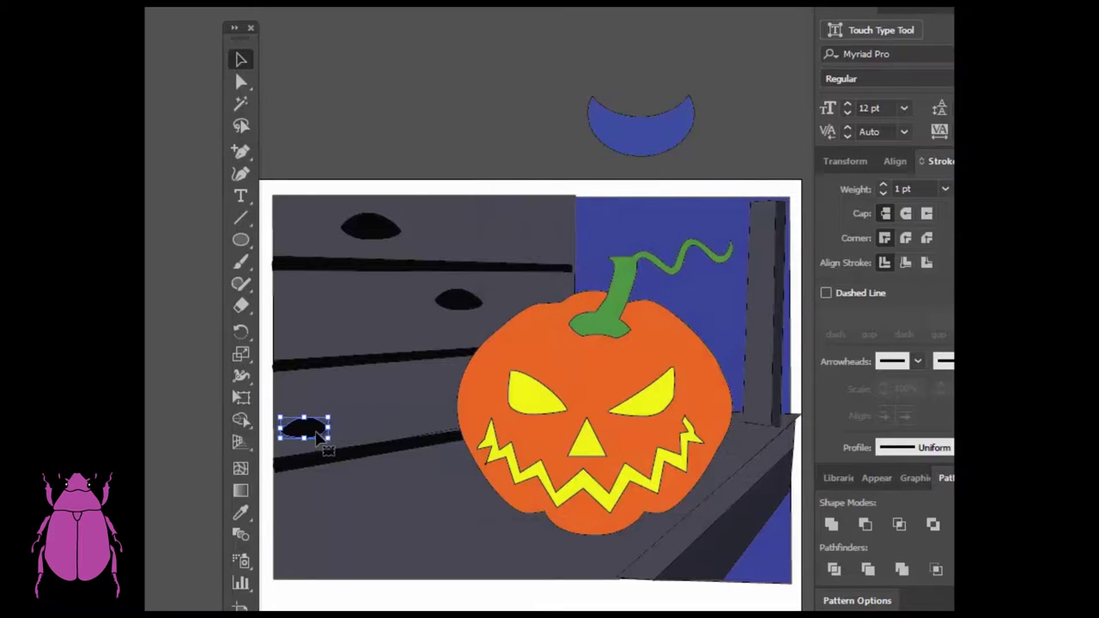
{"action": "left_click", "coordinate": [339, 119]}
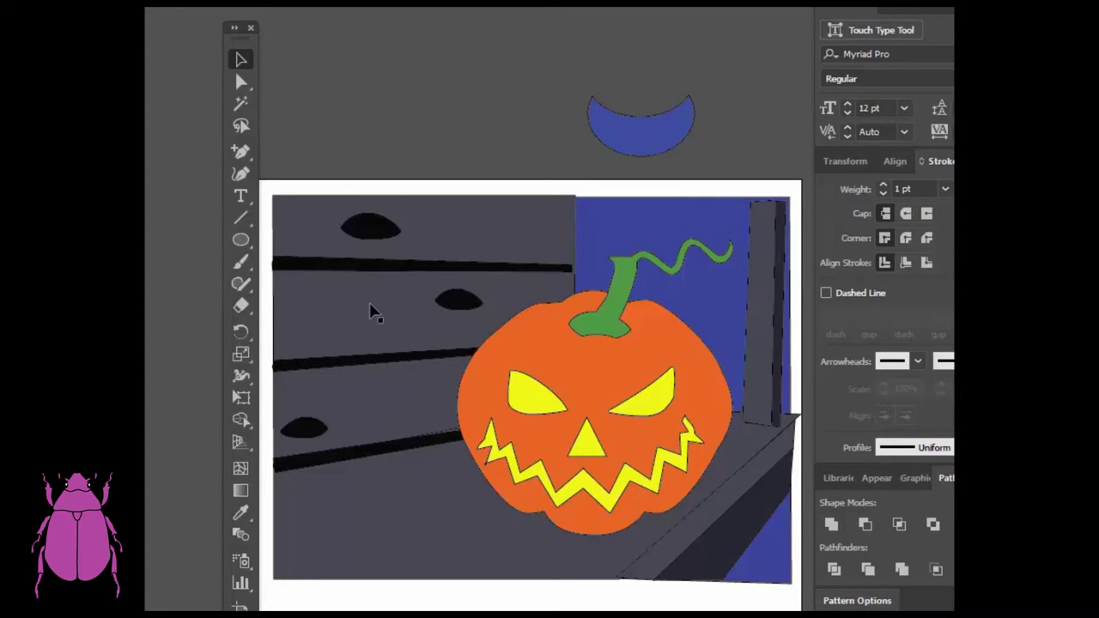
Step: Draw two wide, flat black ellipses above the artboard, overlapping so that only a thin arc of the first shows above the second
{"action": "left_click", "coordinate": [241, 241]}
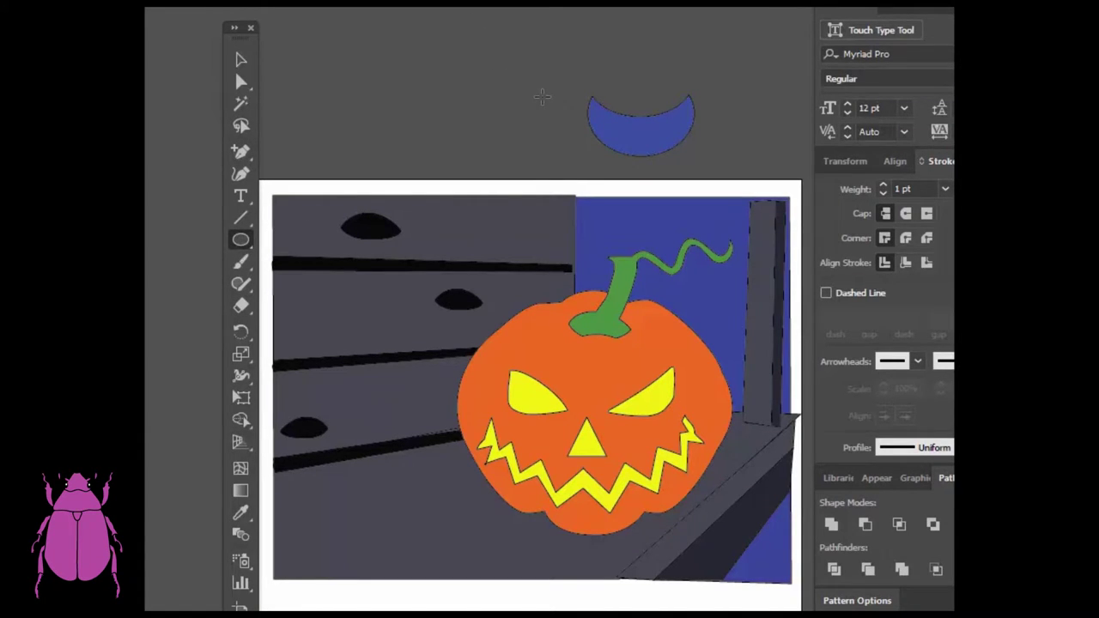
{"action": "left_click_drag", "start_coordinate": [551, 48], "coordinate": [294, 133]}
{"action": "left_click_drag", "start_coordinate": [582, 77], "coordinate": [272, 159]}
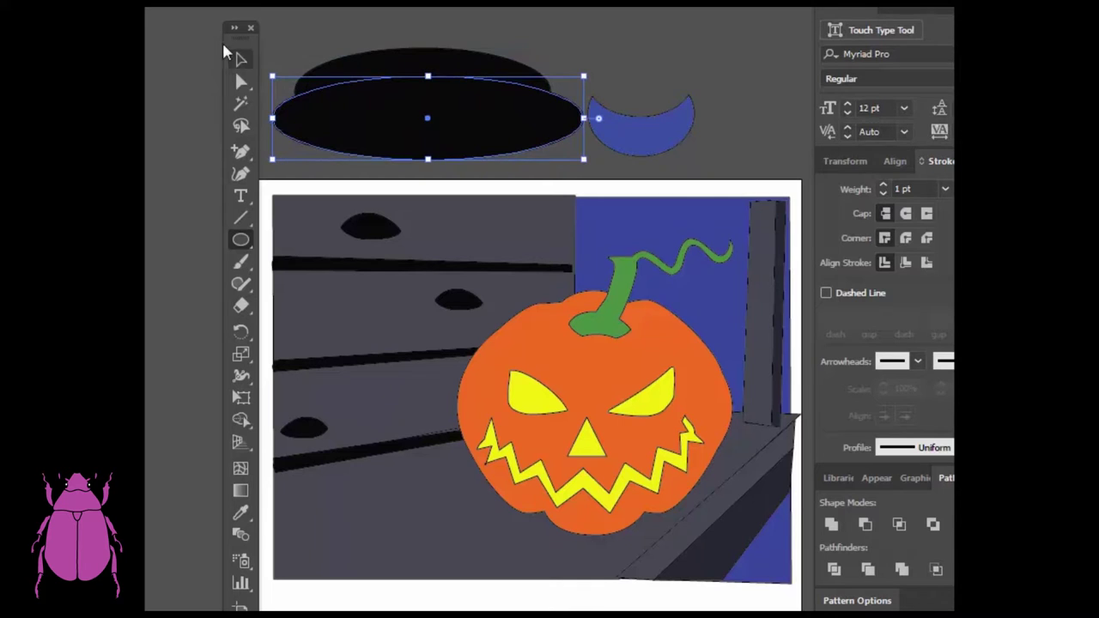
{"action": "left_click", "coordinate": [240, 59]}
{"action": "left_click_drag", "start_coordinate": [401, 115], "coordinate": [409, 91]}
Step: Divide the wide black ellipses and delete the central and lower pieces, keeping only the thin upper arc
{"action": "left_click_drag", "start_coordinate": [340, 11], "coordinate": [463, 99]}
{"action": "left_click", "coordinate": [314, 36]}
{"action": "left_click", "coordinate": [240, 81]}
{"action": "left_click", "coordinate": [375, 129]}
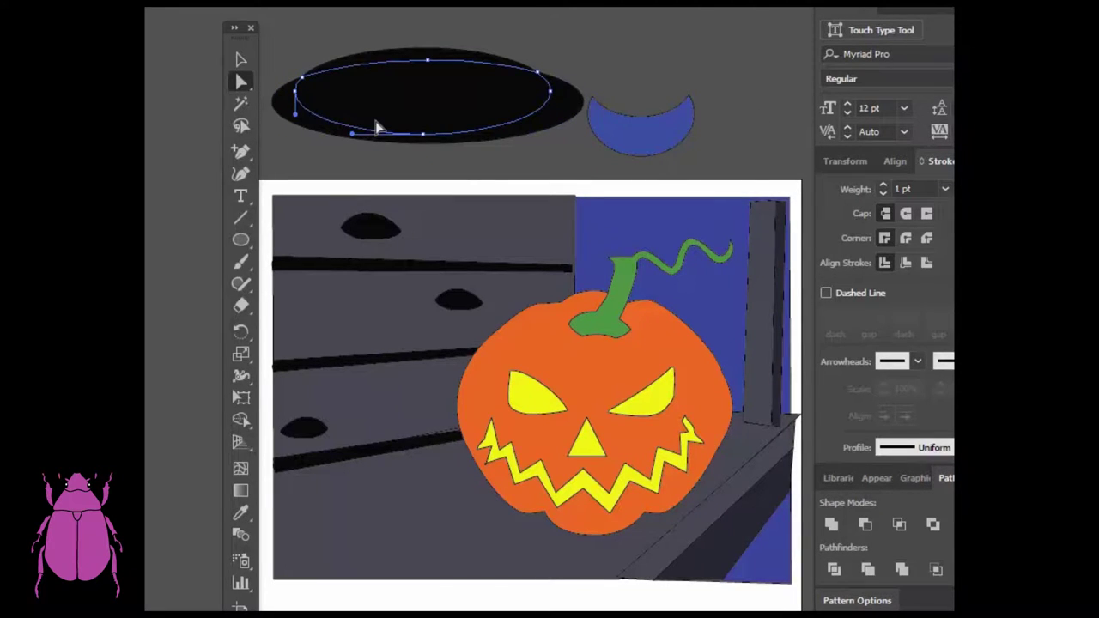
{"action": "key", "text": "Delete"}
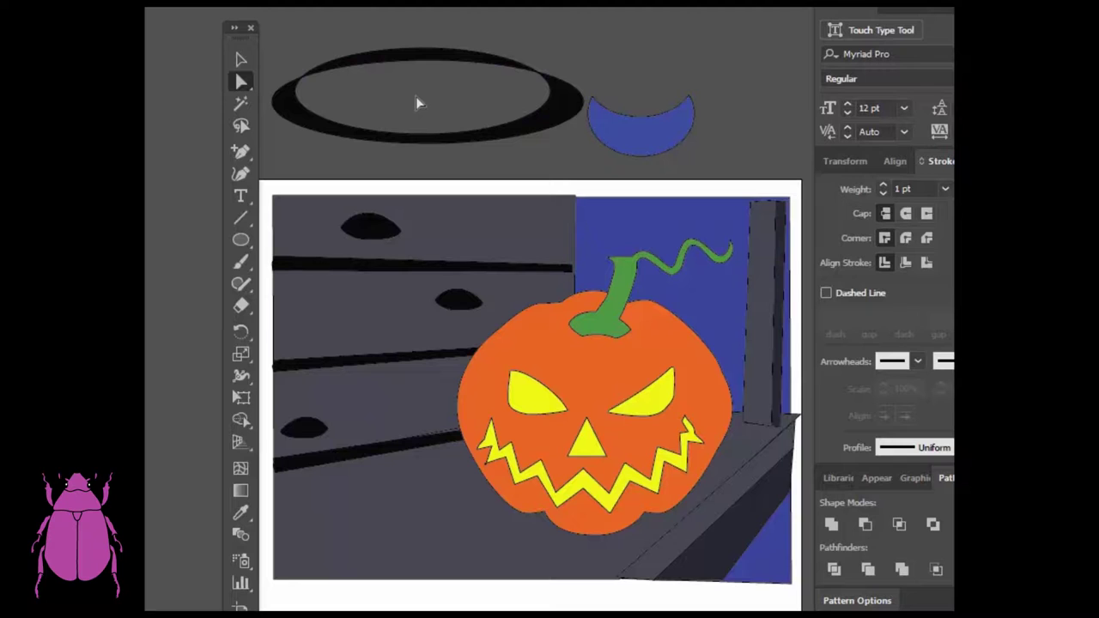
{"action": "left_click", "coordinate": [466, 140]}
{"action": "key", "text": "Delete"}
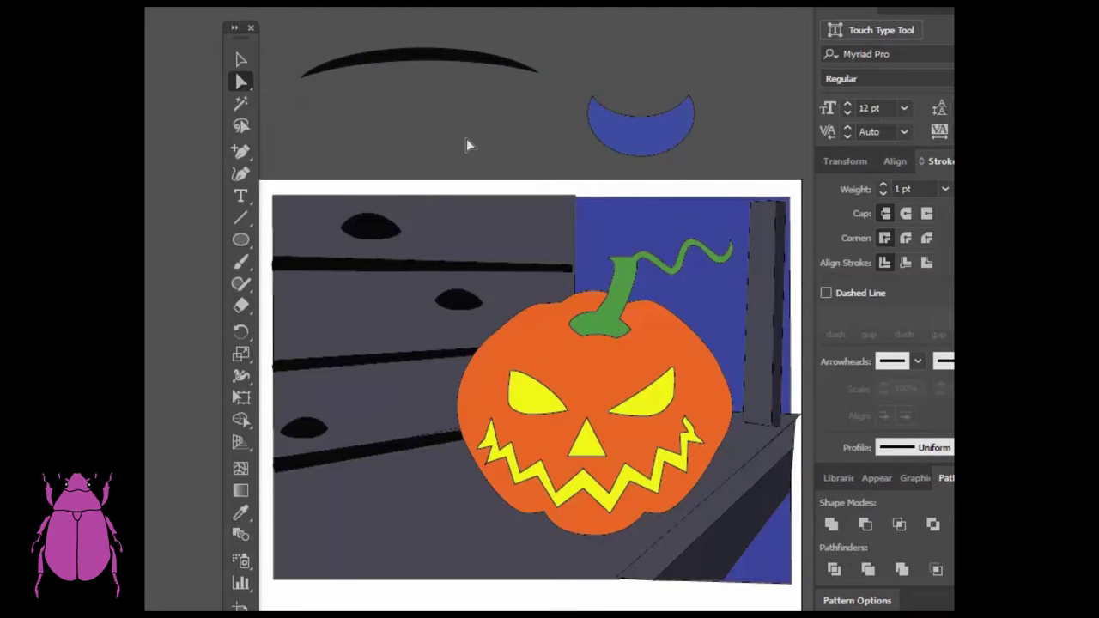
Step: Move the thin black arc onto the second plank and shrink it to curve over the knot as wood grain
{"action": "left_click", "coordinate": [241, 58]}
{"action": "left_click", "coordinate": [403, 66]}
{"action": "left_click_drag", "start_coordinate": [442, 65], "coordinate": [448, 292]}
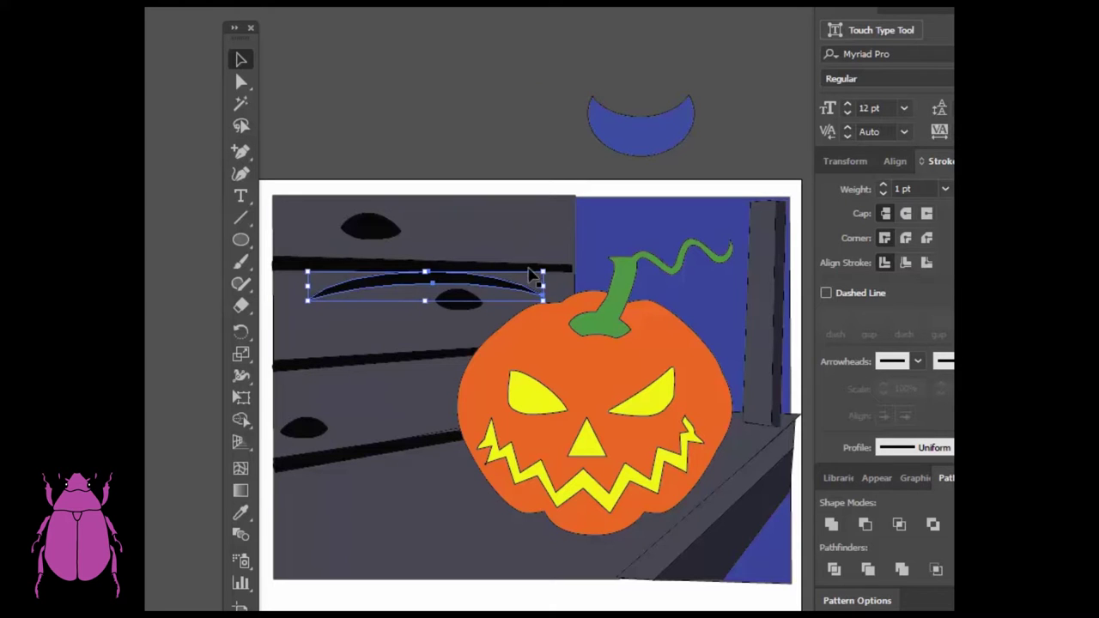
{"action": "left_click_drag", "start_coordinate": [543, 273], "coordinate": [497, 280]}
{"action": "left_click_drag", "start_coordinate": [403, 282], "coordinate": [461, 296]}
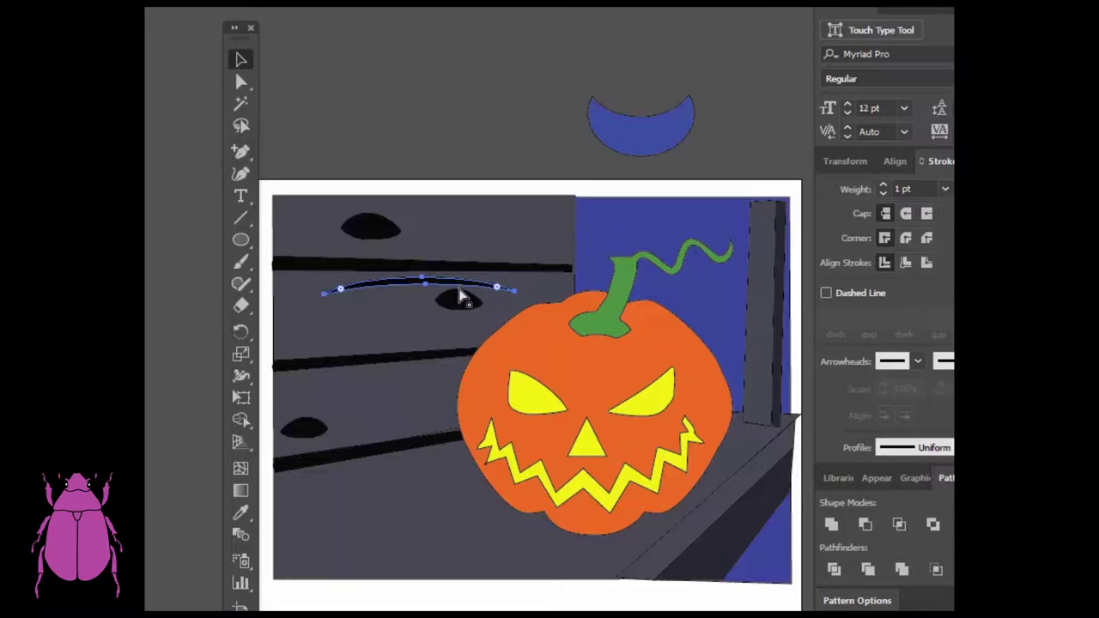
Step: Add a smaller, downward-curving copy of the grain arc along the upper edge of the third plank
{"action": "key", "text": "ctrl+v"}
{"action": "left_click_drag", "start_coordinate": [626, 372], "coordinate": [392, 411]}
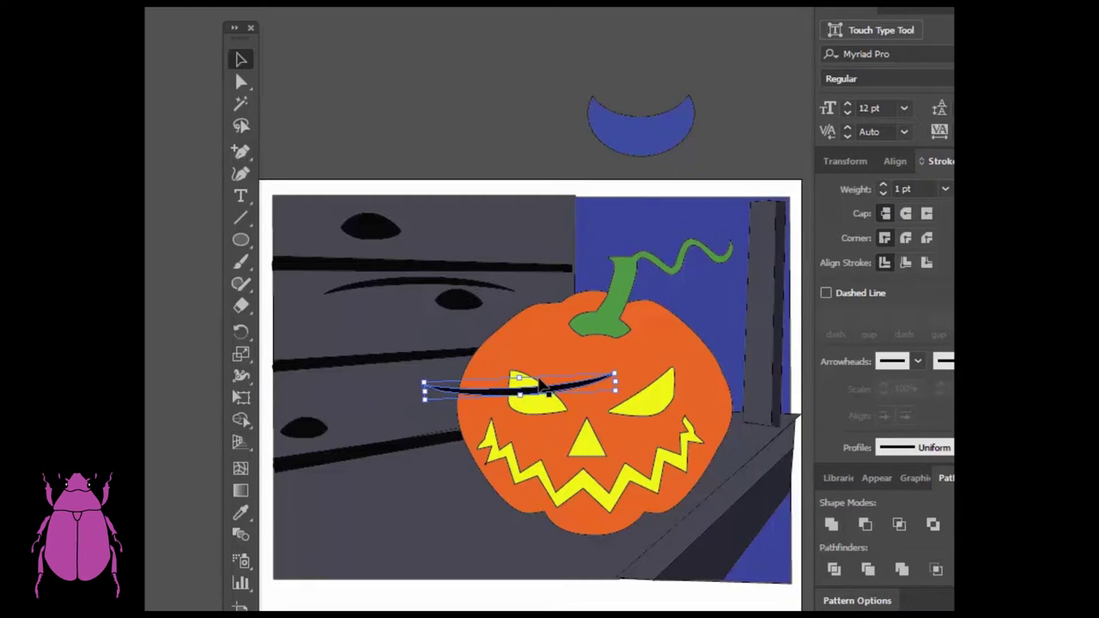
{"action": "left_click_drag", "start_coordinate": [543, 388], "coordinate": [404, 383]}
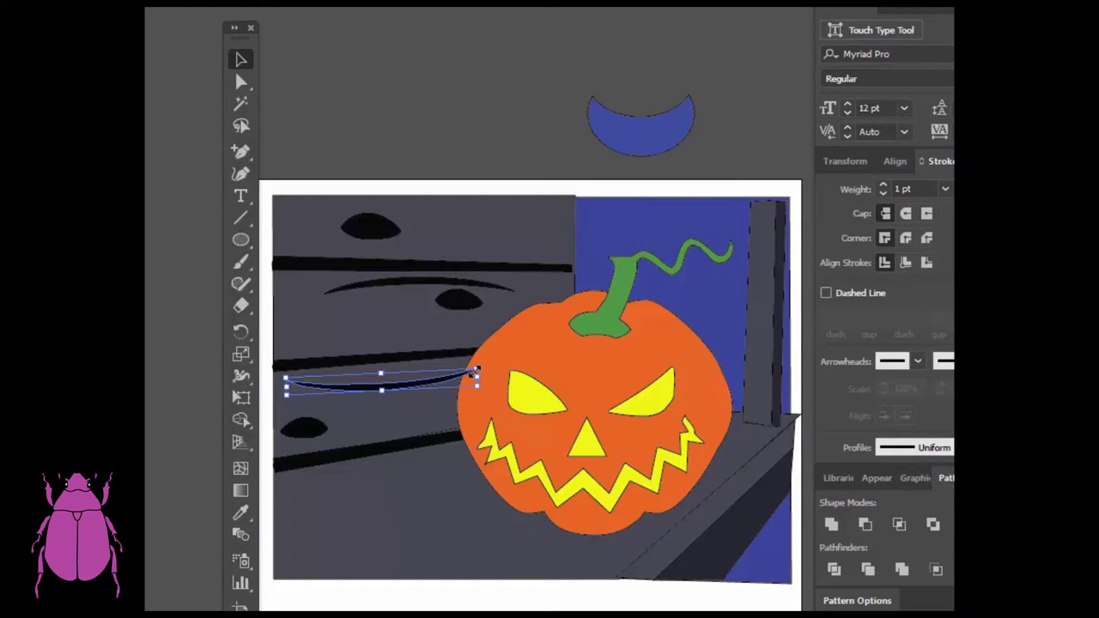
{"action": "left_click_drag", "start_coordinate": [481, 374], "coordinate": [442, 379]}
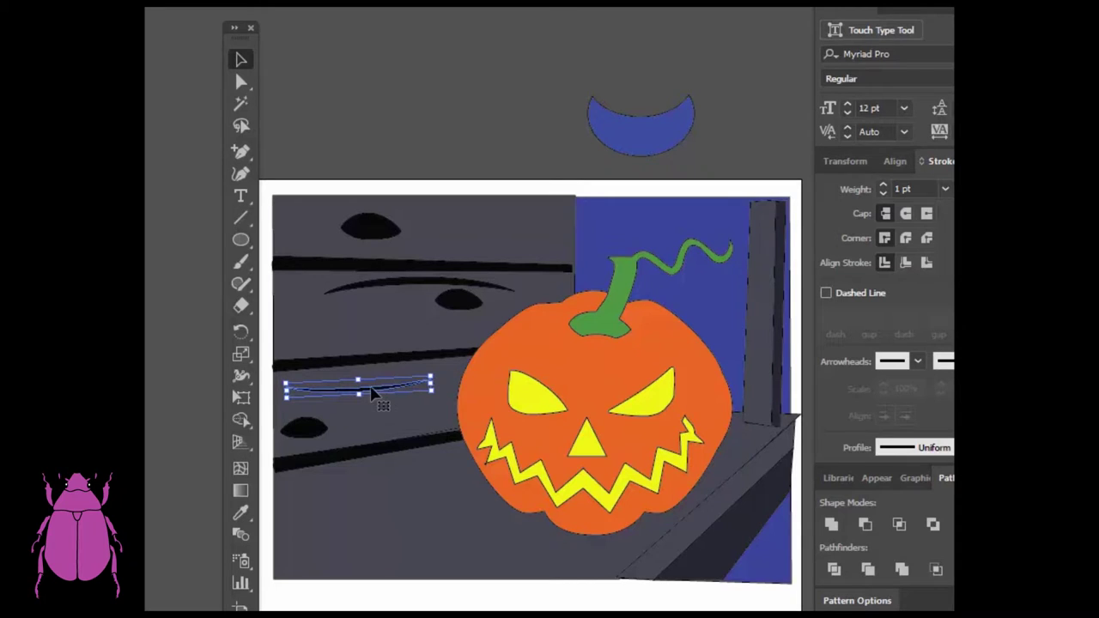
{"action": "left_click_drag", "start_coordinate": [368, 400], "coordinate": [392, 394]}
Step: Add another upward-curving grain arc, shortened and slightly rotated, above the knot on the third plank
{"action": "key", "text": "ctrl"}
{"action": "key", "text": "ctrl+v"}
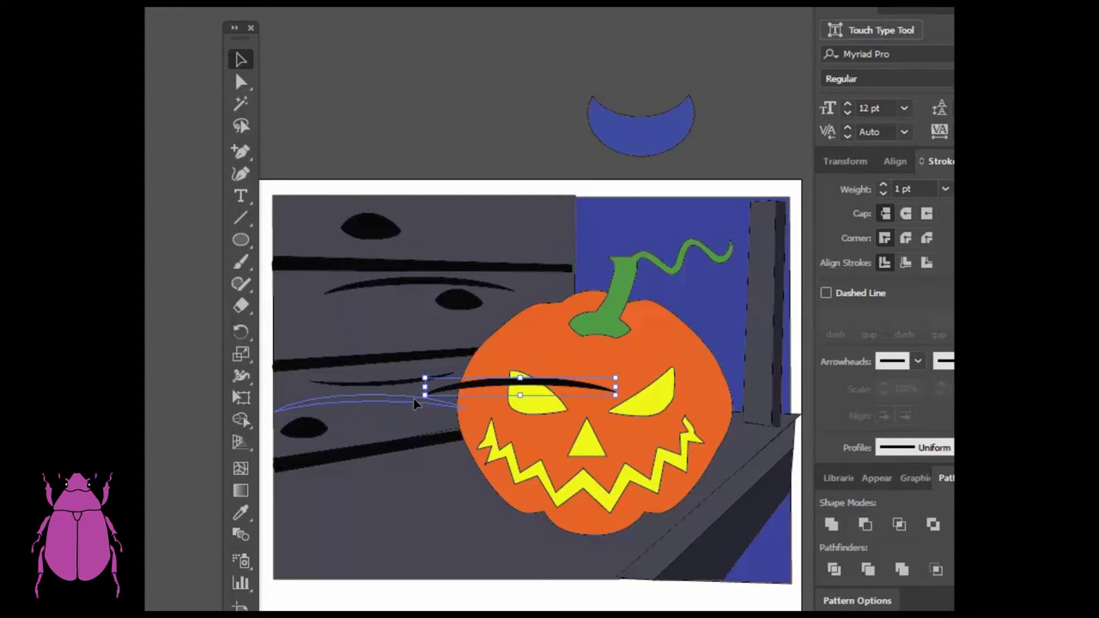
{"action": "key", "text": "ctrl+z"}
{"action": "mouse_move", "coordinate": [474, 389]}
{"action": "left_mouse_down"}
{"action": "mouse_move", "coordinate": [470, 411]}
{"action": "mouse_move", "coordinate": [402, 413]}
{"action": "mouse_move", "coordinate": [439, 414]}
{"action": "left_mouse_up"}
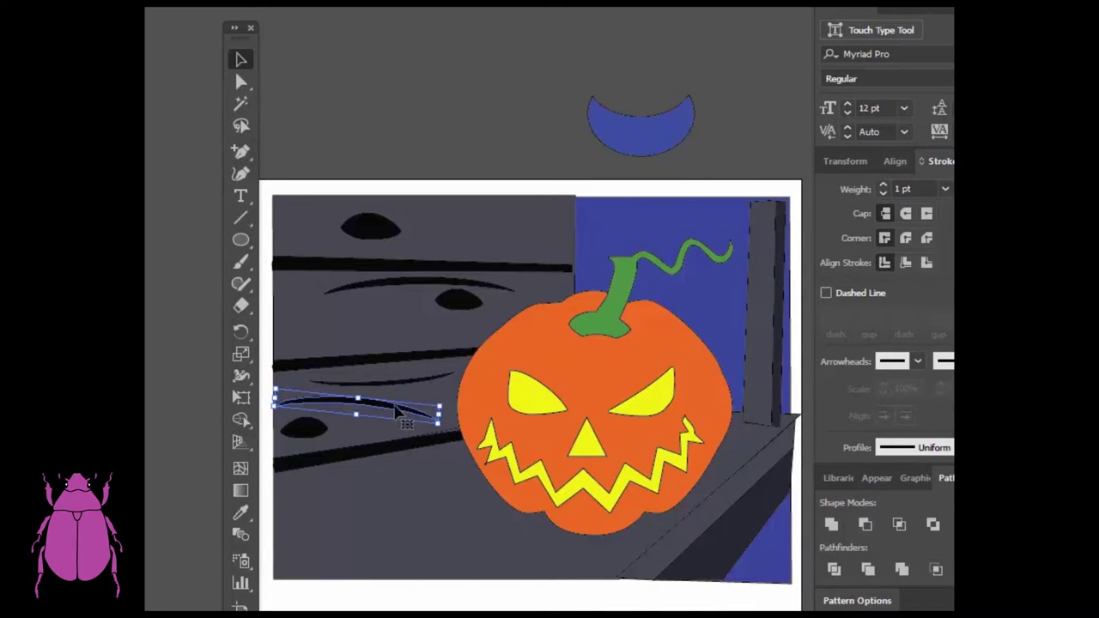
{"action": "left_click", "coordinate": [446, 106]}
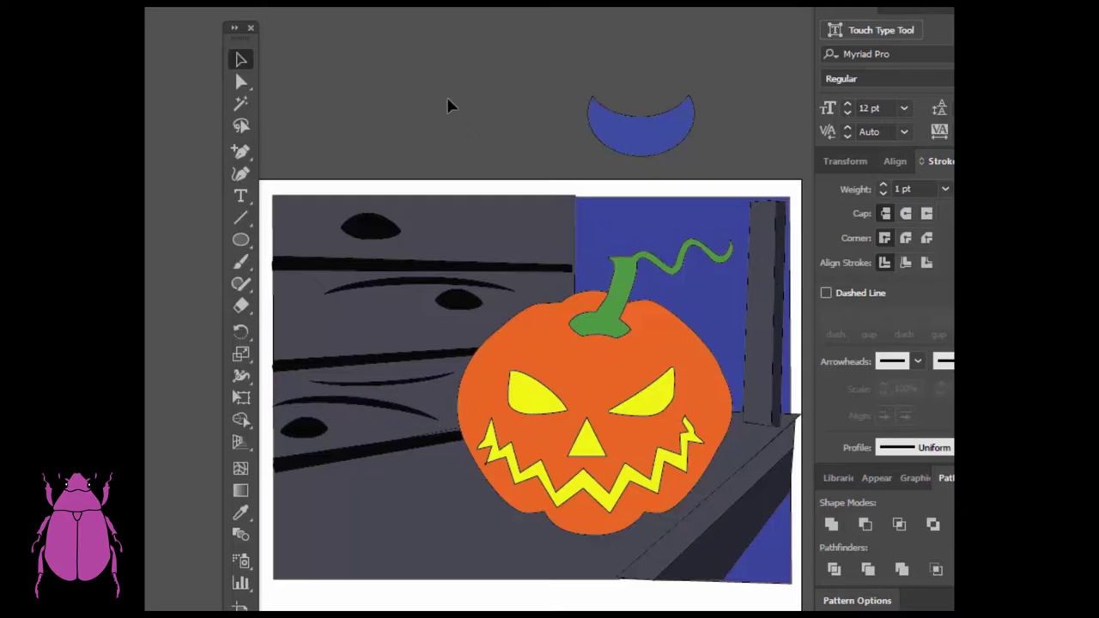
Step: Place a copy of the second plank's grain arc on the top plank and reflect it across the horizontal axis
{"action": "left_click", "coordinate": [454, 285]}
{"action": "key", "text": "ctrl+c"}
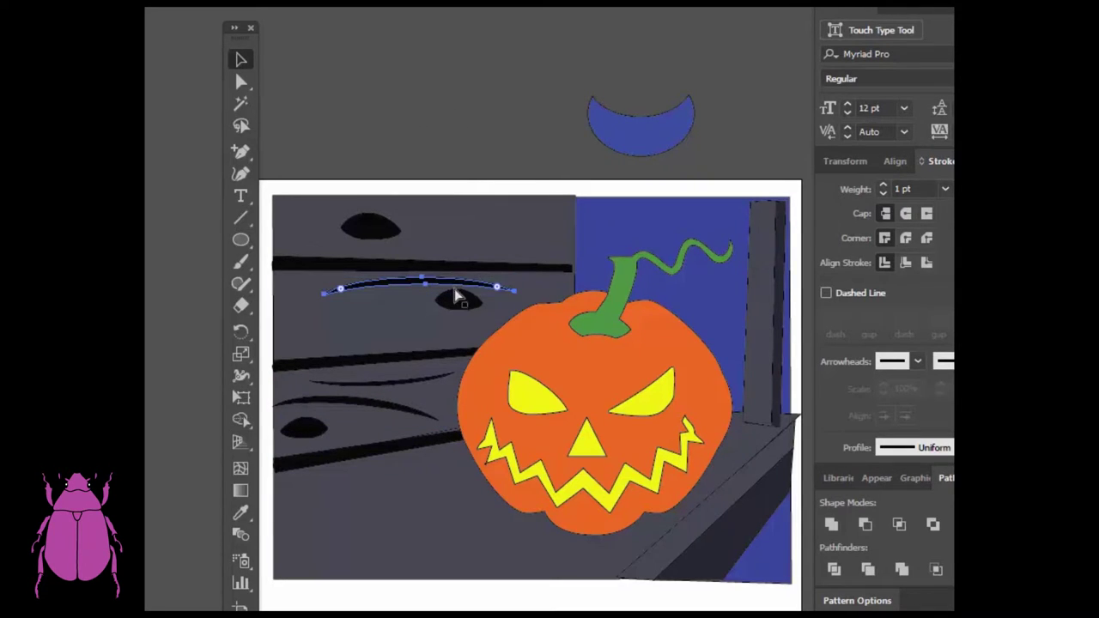
{"action": "key", "text": "ctrl+v"}
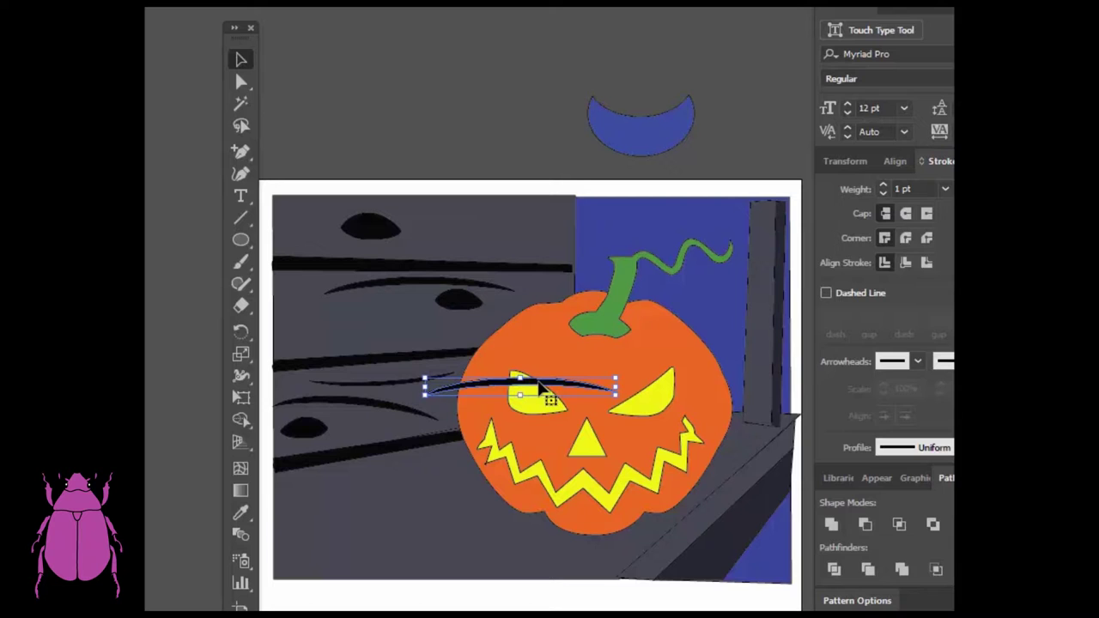
{"action": "left_click_drag", "start_coordinate": [505, 230], "coordinate": [483, 223]}
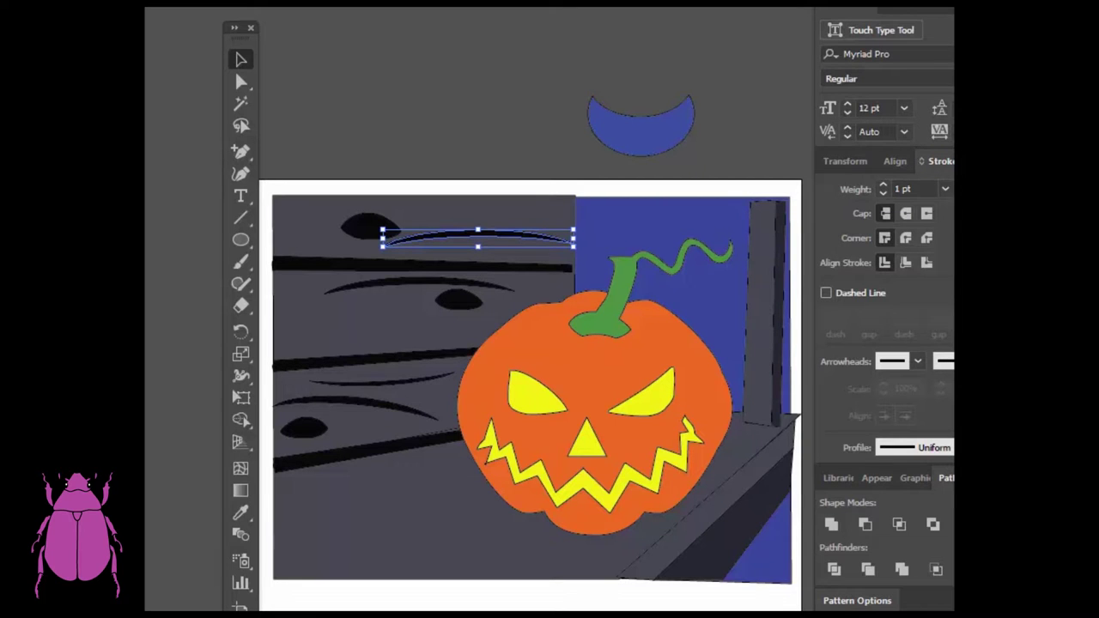
{"action": "mouse_move", "coordinate": [144, 9]}
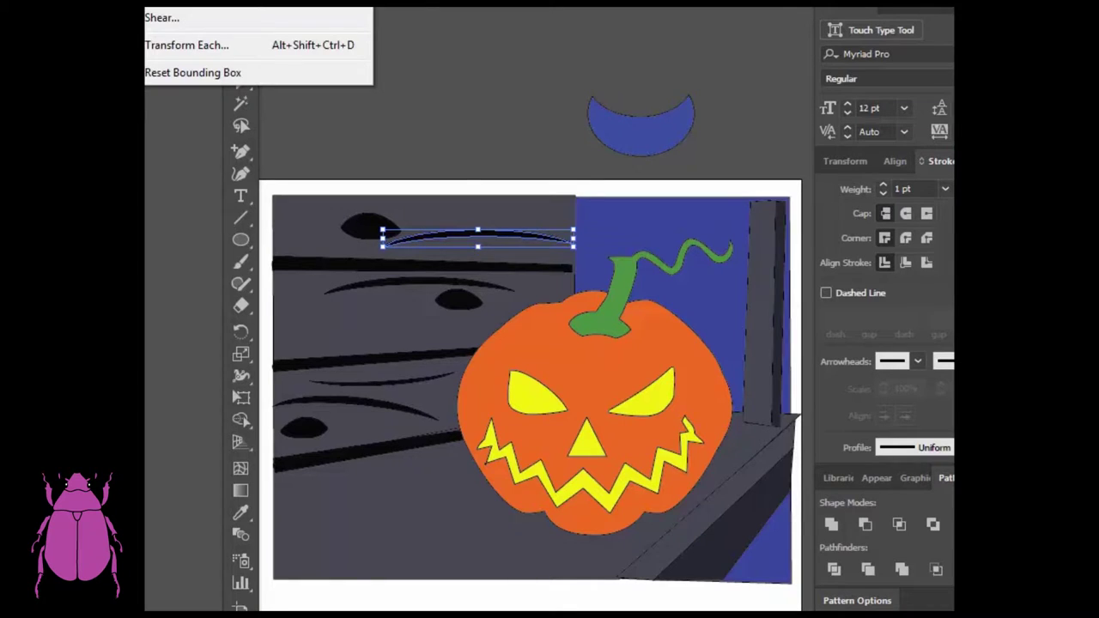
{"action": "left_click", "coordinate": [163, 1]}
{"action": "left_click", "coordinate": [523, 261]}
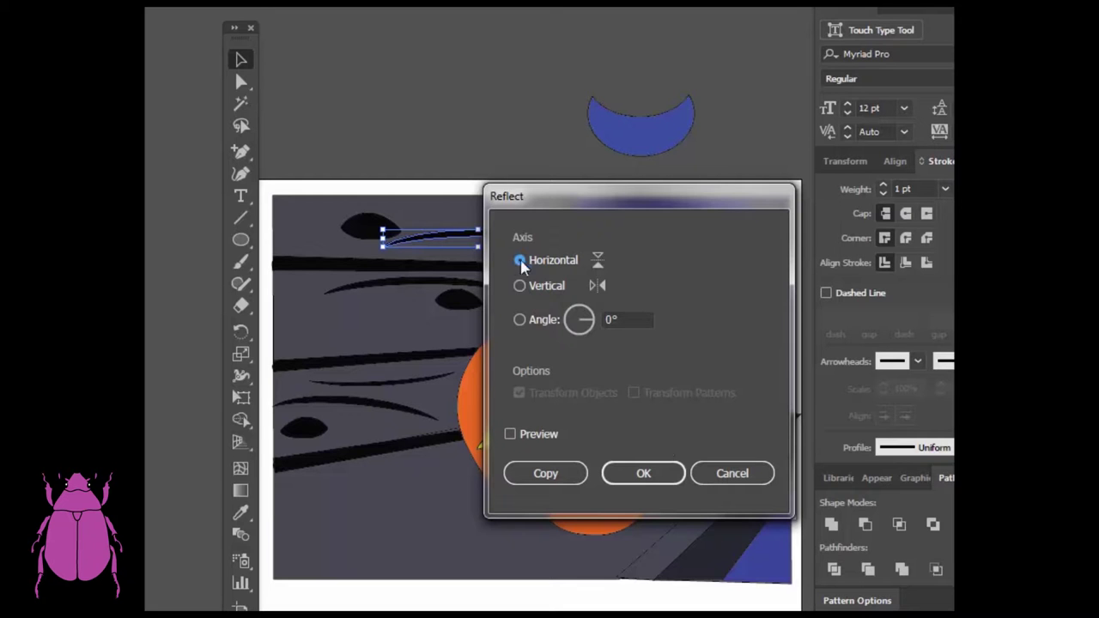
{"action": "left_click", "coordinate": [643, 475]}
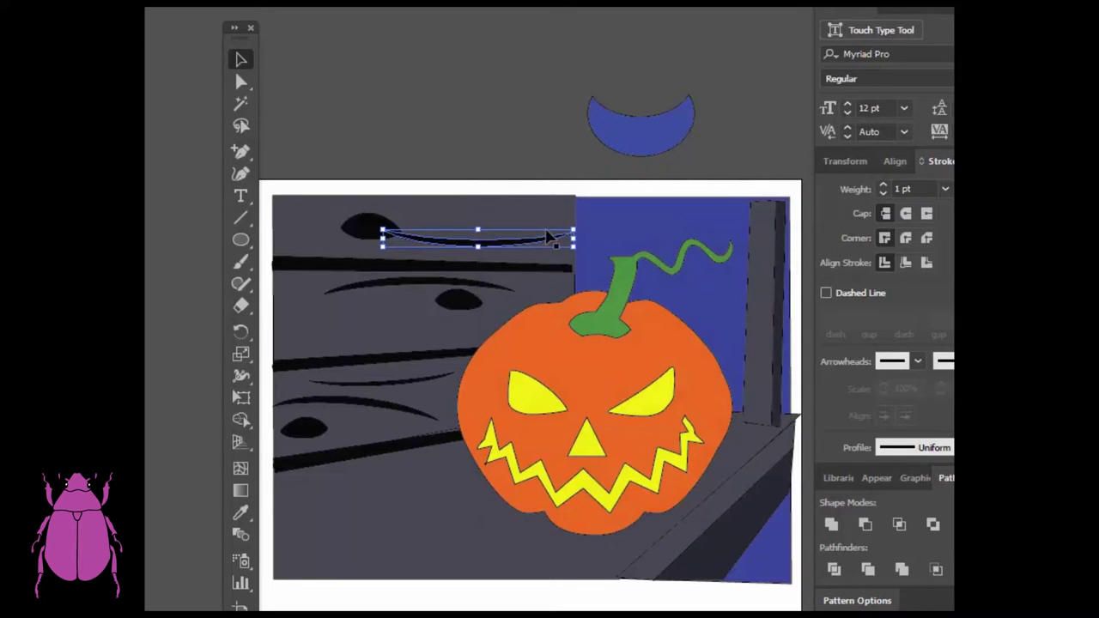
Step: Rotate the reflected arc to rise away from the knot and position it below the knot on the top plank
{"action": "mouse_move", "coordinate": [573, 230]}
{"action": "left_mouse_down"}
{"action": "mouse_move", "coordinate": [562, 204]}
{"action": "mouse_move", "coordinate": [565, 214]}
{"action": "left_mouse_up"}
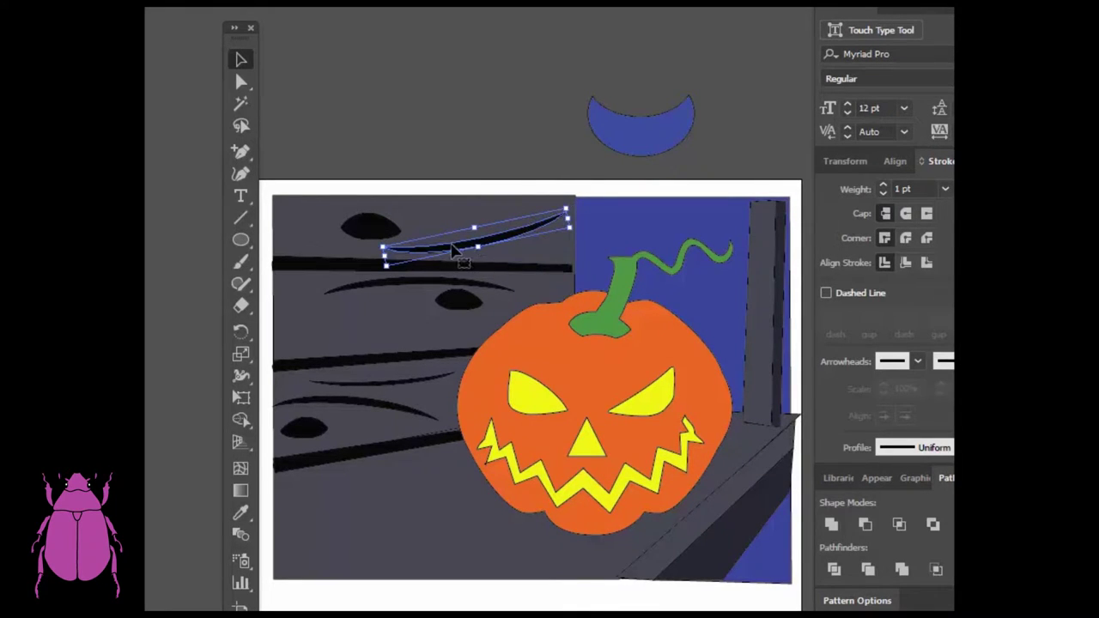
{"action": "left_click_drag", "start_coordinate": [456, 255], "coordinate": [429, 262]}
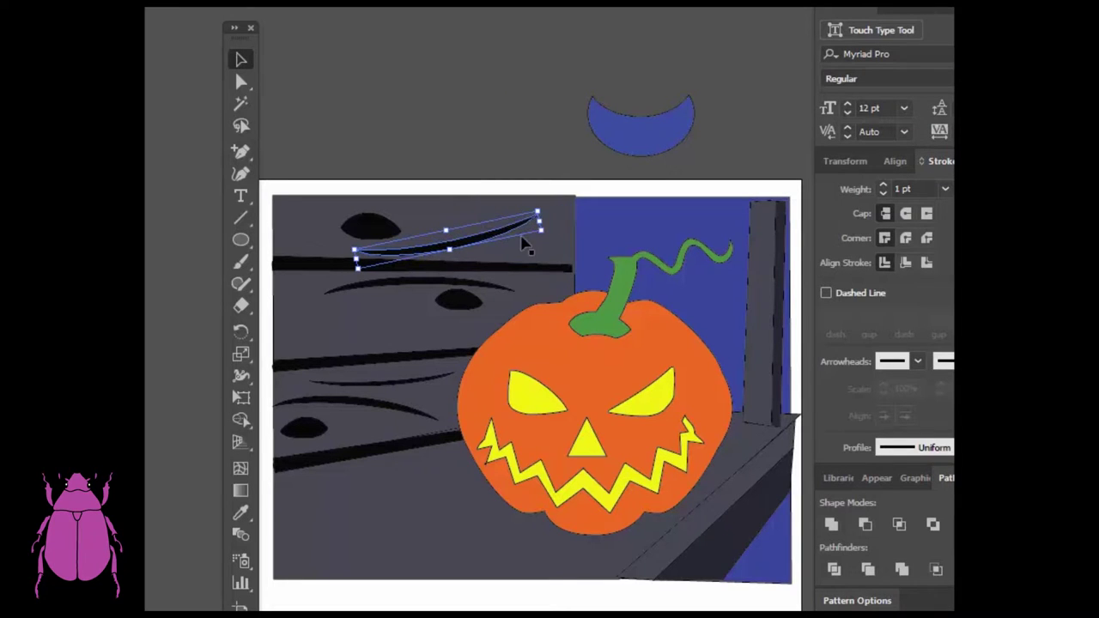
{"action": "left_click_drag", "start_coordinate": [546, 218], "coordinate": [565, 212]}
{"action": "left_click", "coordinate": [589, 132]}
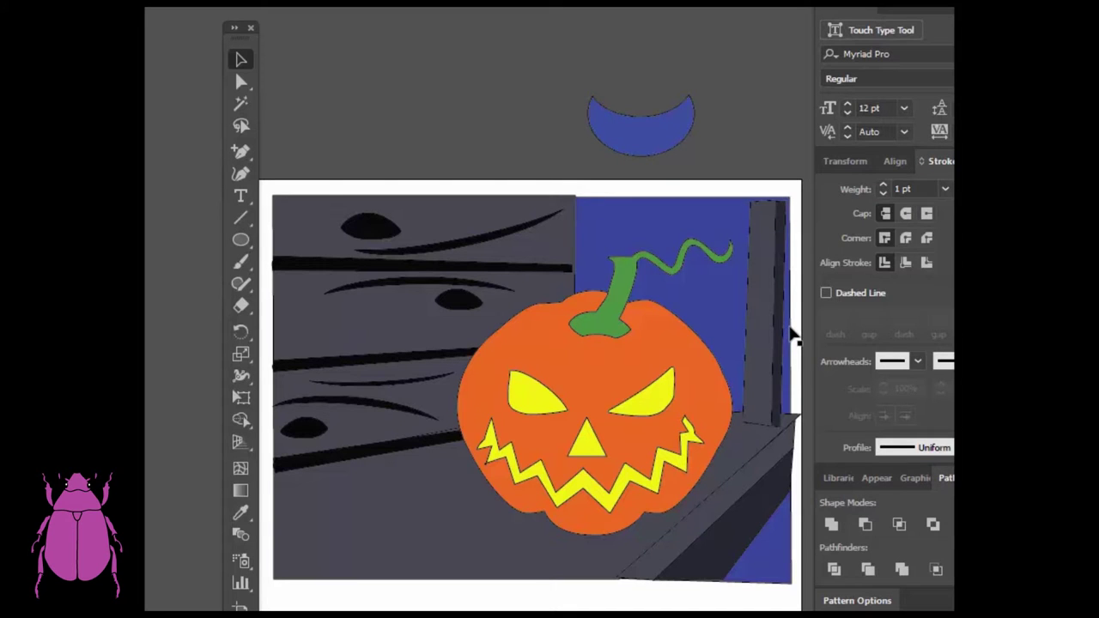
Step: Stretch both faces of the wooden post upward to meet the upper edge of the blue sky
{"action": "left_click", "coordinate": [755, 251]}
{"action": "left_click", "coordinate": [782, 242], "text": "shift"}
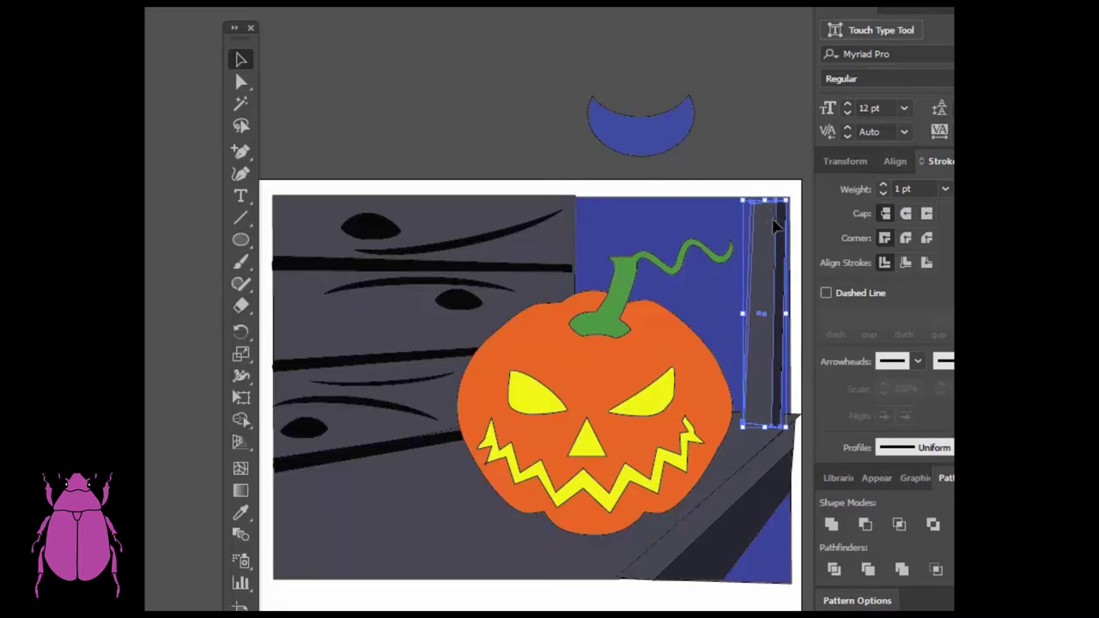
{"action": "left_click_drag", "start_coordinate": [767, 200], "coordinate": [766, 196]}
{"action": "left_click", "coordinate": [768, 150]}
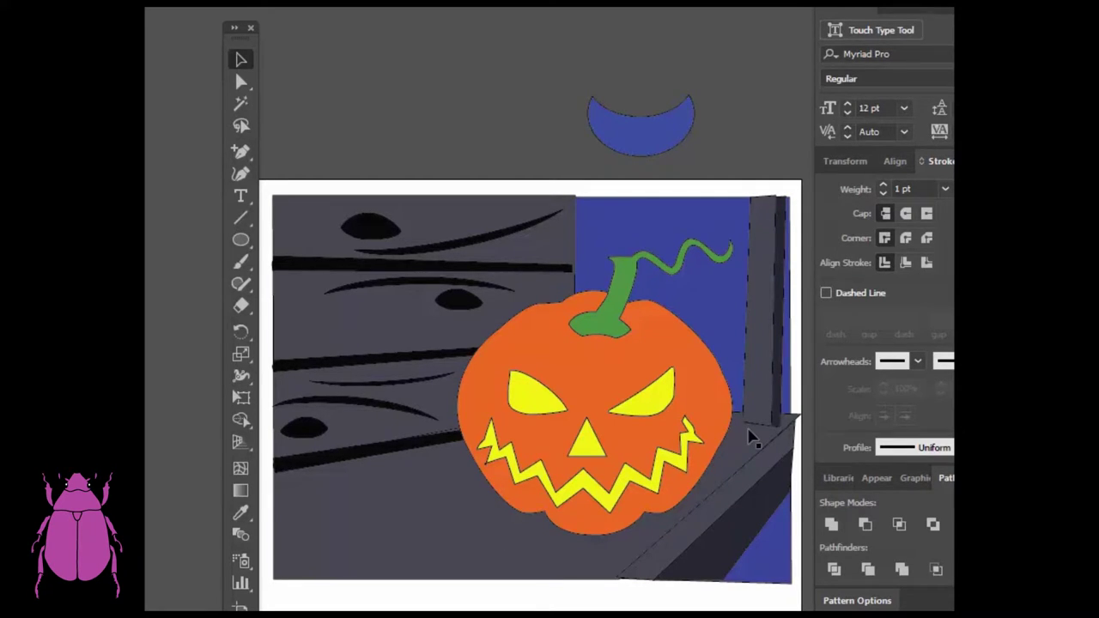
Step: Draw a thin rectangle on the floor between the pumpkin and the slanted ledge and reshape its corners to match the perspective
{"action": "left_click", "coordinate": [244, 242]}
{"action": "left_click", "coordinate": [279, 242]}
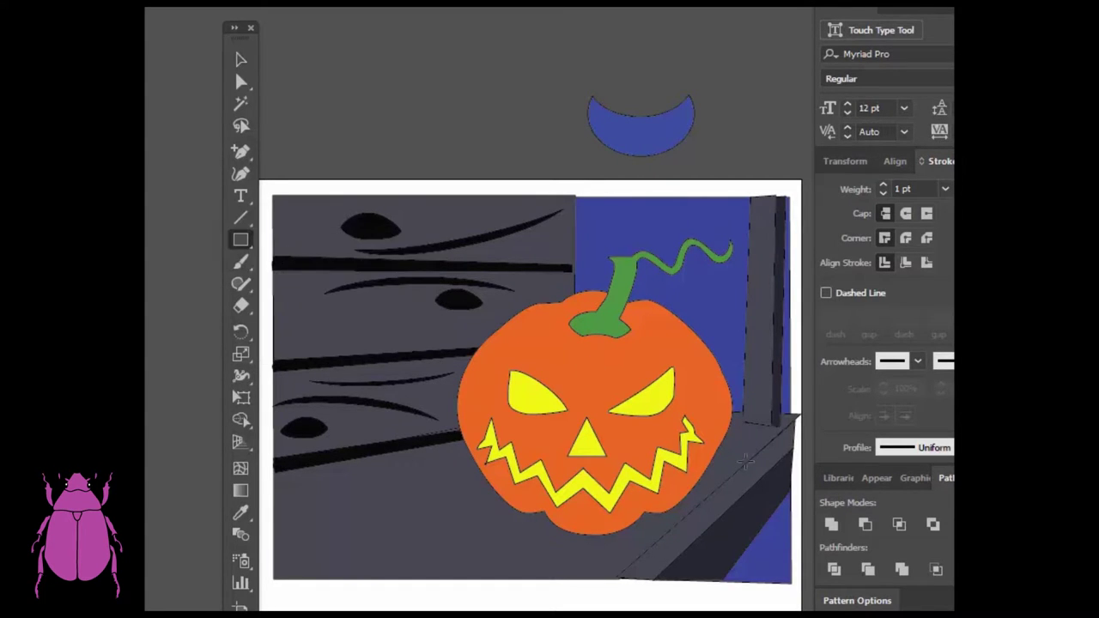
{"action": "left_click_drag", "start_coordinate": [723, 443], "coordinate": [763, 453]}
{"action": "left_click", "coordinate": [241, 81]}
{"action": "left_click_drag", "start_coordinate": [721, 456], "coordinate": [709, 454]}
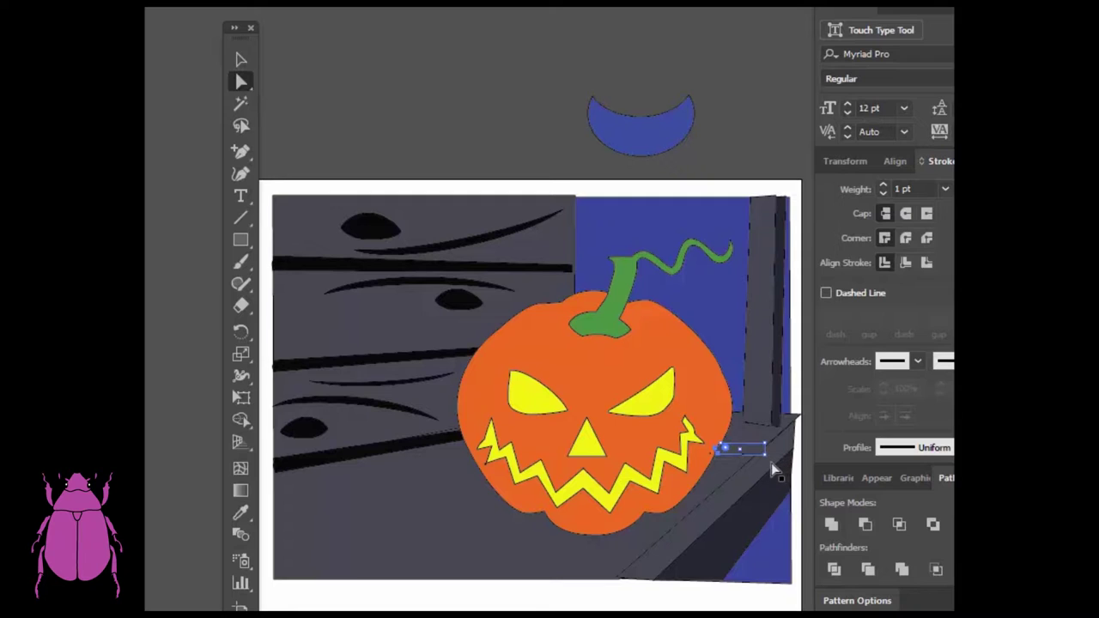
{"action": "left_click_drag", "start_coordinate": [765, 456], "coordinate": [768, 443]}
{"action": "left_click_drag", "start_coordinate": [718, 454], "coordinate": [759, 450]}
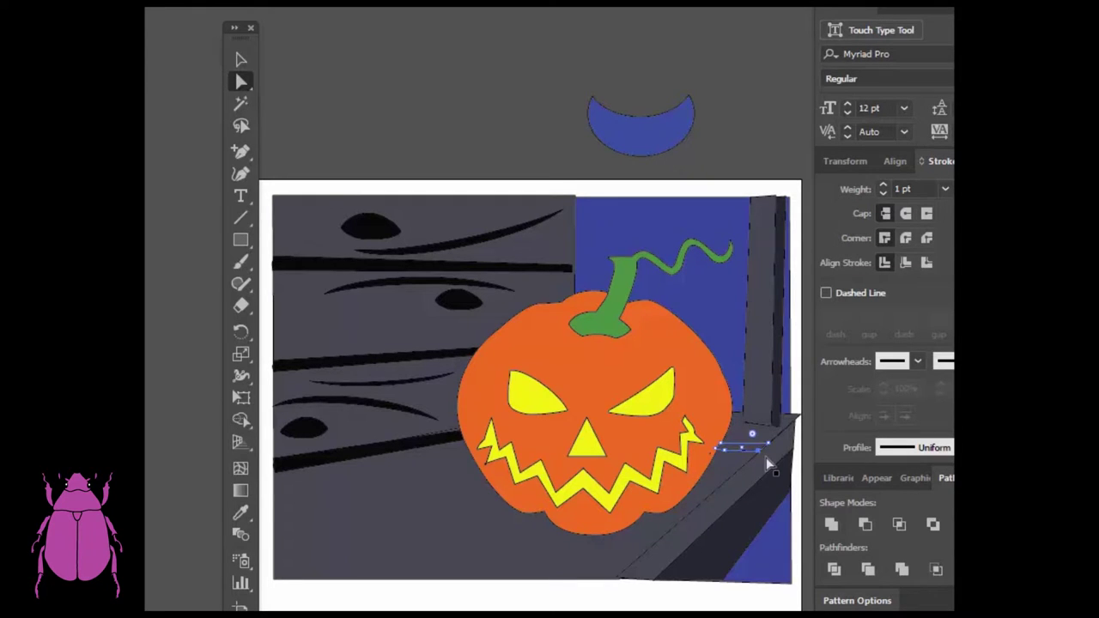
Step: Fill the thin floor bar with the black sampled from the knot on the top plank
{"action": "left_click", "coordinate": [242, 514]}
{"action": "left_click", "coordinate": [372, 224]}
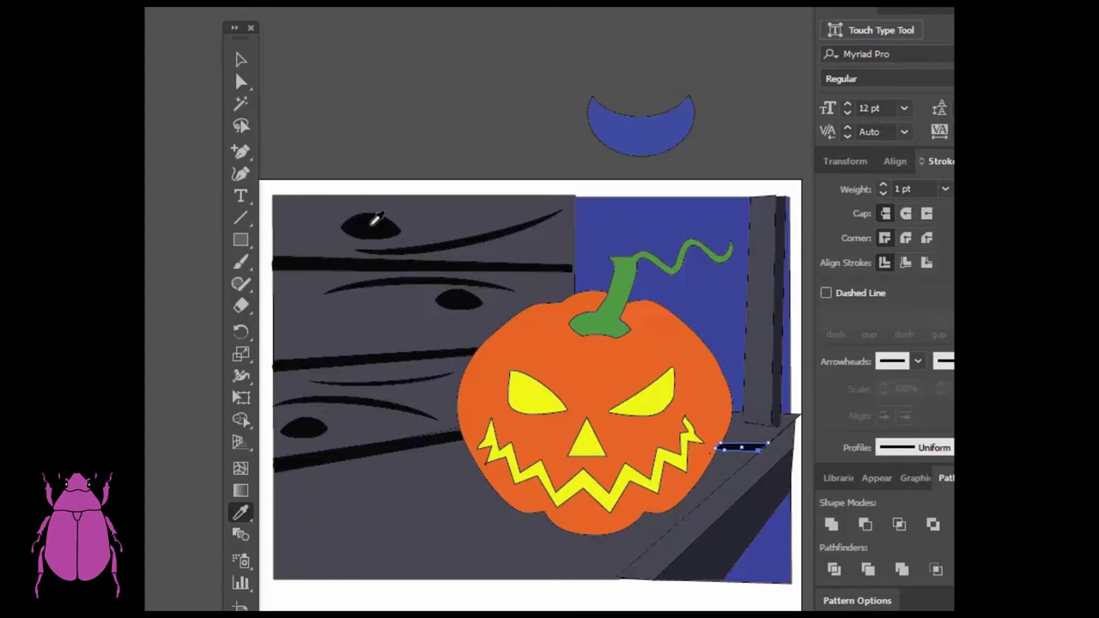
{"action": "left_click", "coordinate": [241, 60]}
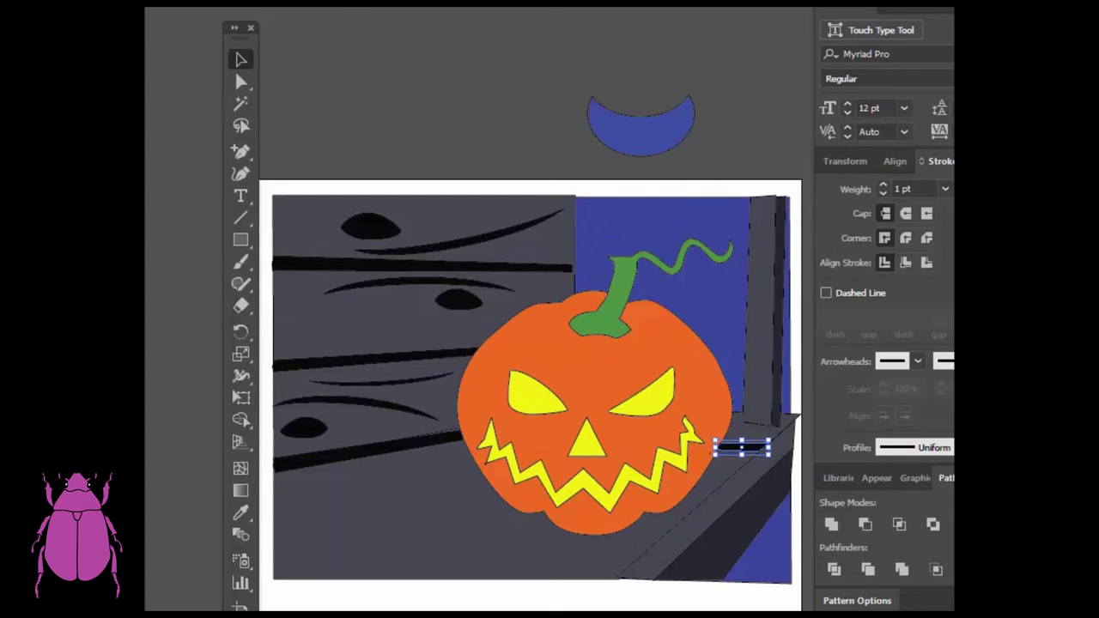
{"action": "key", "text": "ctrl+shift+bracketleft"}
{"action": "key", "text": "ctrl"}
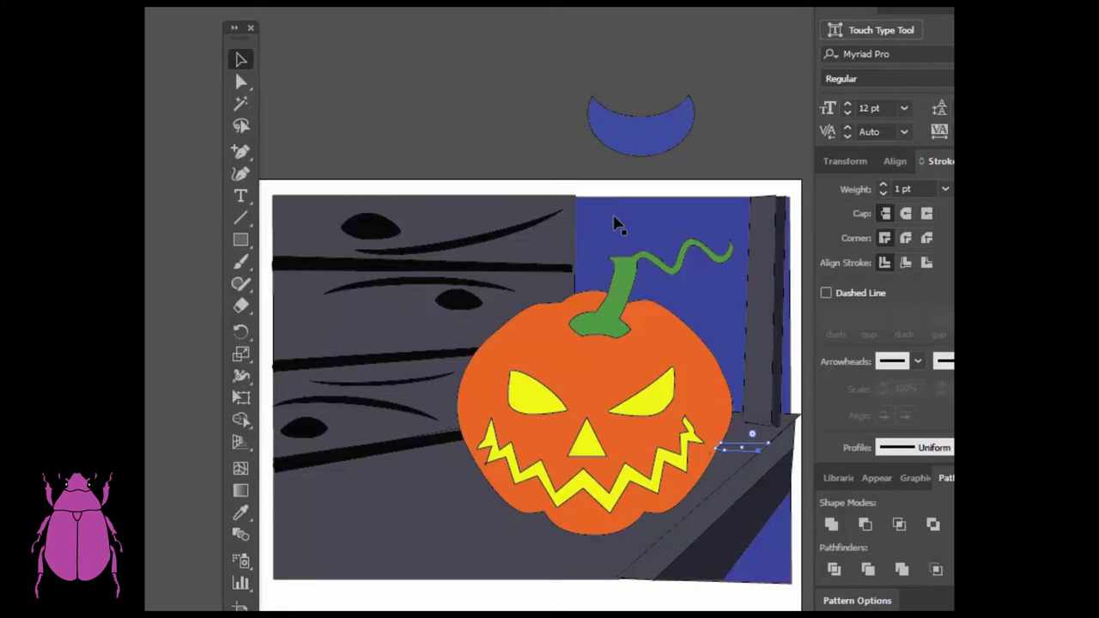
{"action": "key", "text": "ctrl+z"}
{"action": "key", "text": "v"}
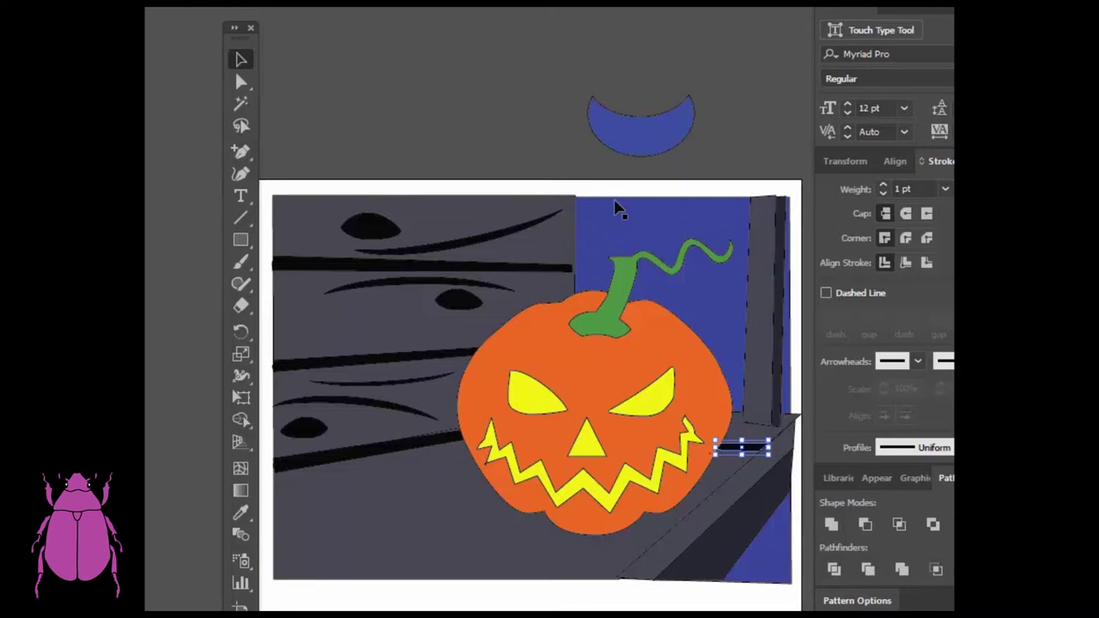
{"action": "left_click", "coordinate": [361, 92]}
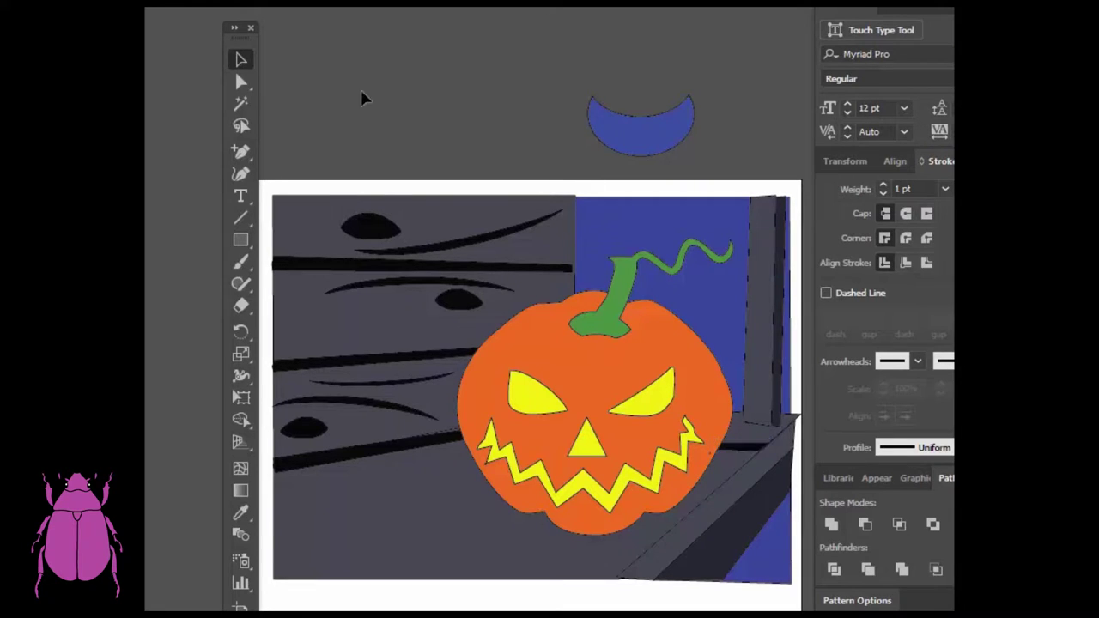
{"action": "left_click", "coordinate": [711, 457]}
{"action": "left_click", "coordinate": [178, 76]}
{"action": "left_click", "coordinate": [241, 81]}
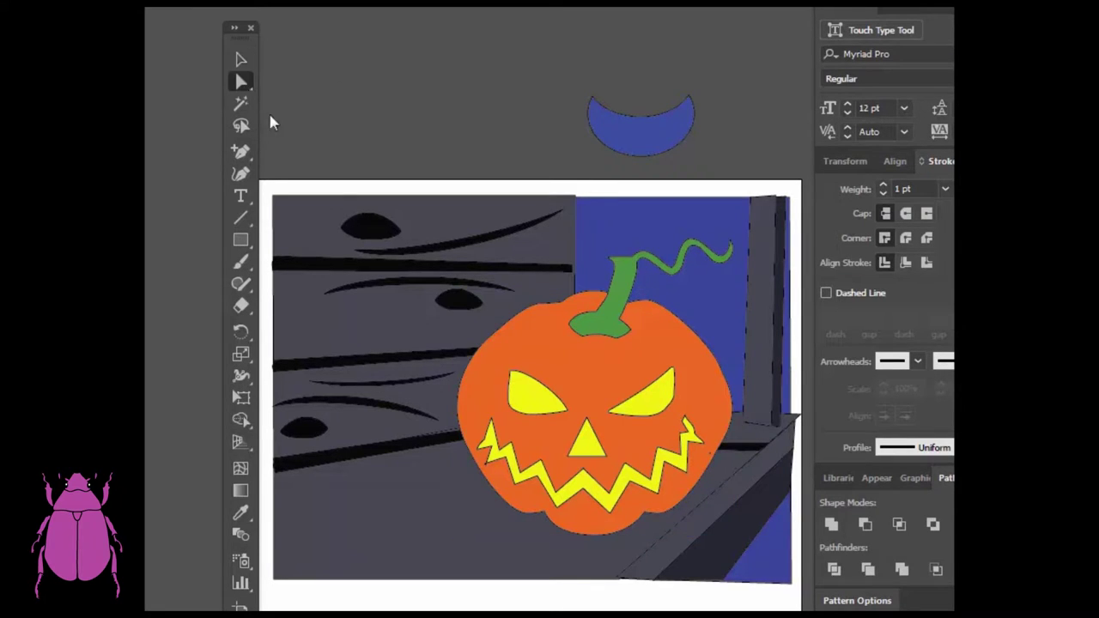
{"action": "left_click", "coordinate": [713, 464]}
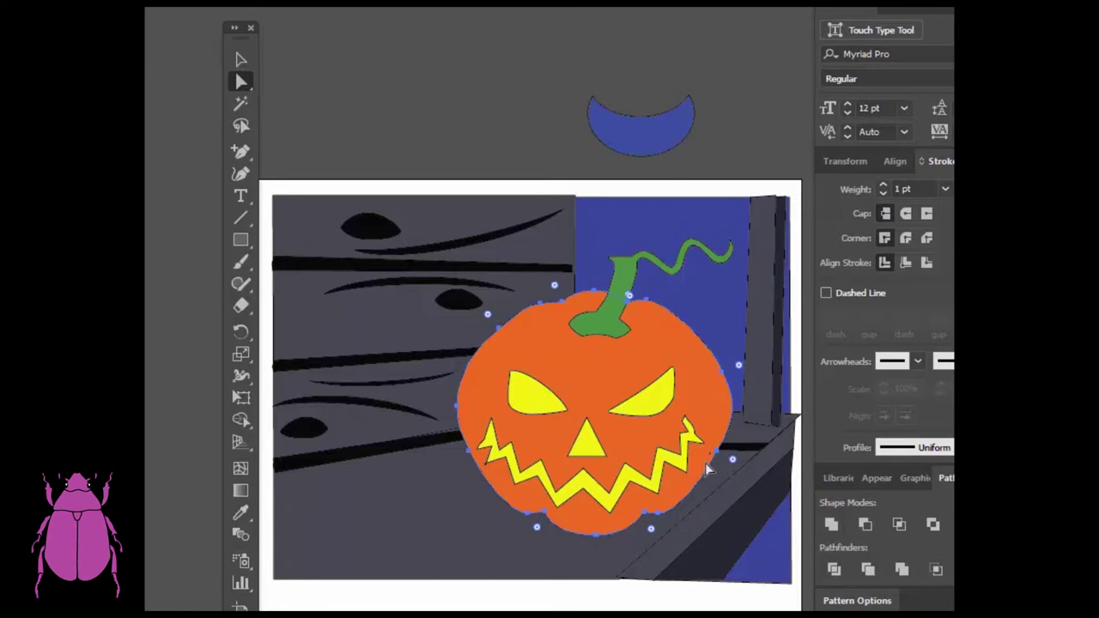
{"action": "left_click", "coordinate": [725, 473]}
{"action": "left_click", "coordinate": [720, 469]}
{"action": "left_click", "coordinate": [653, 54]}
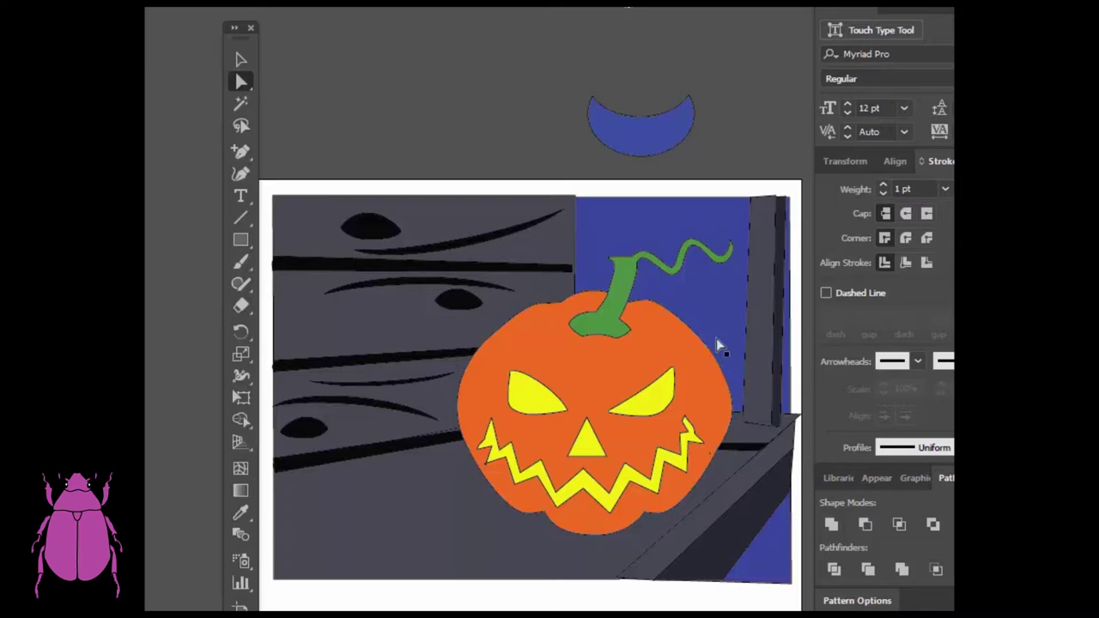
Step: Duplicate the black floor bar and place the copy lower on the floor, overlapping the pumpkin's lower edge
{"action": "left_click", "coordinate": [753, 450]}
{"action": "left_click", "coordinate": [240, 59]}
{"action": "left_click_drag", "start_coordinate": [743, 448], "coordinate": [520, 387]}
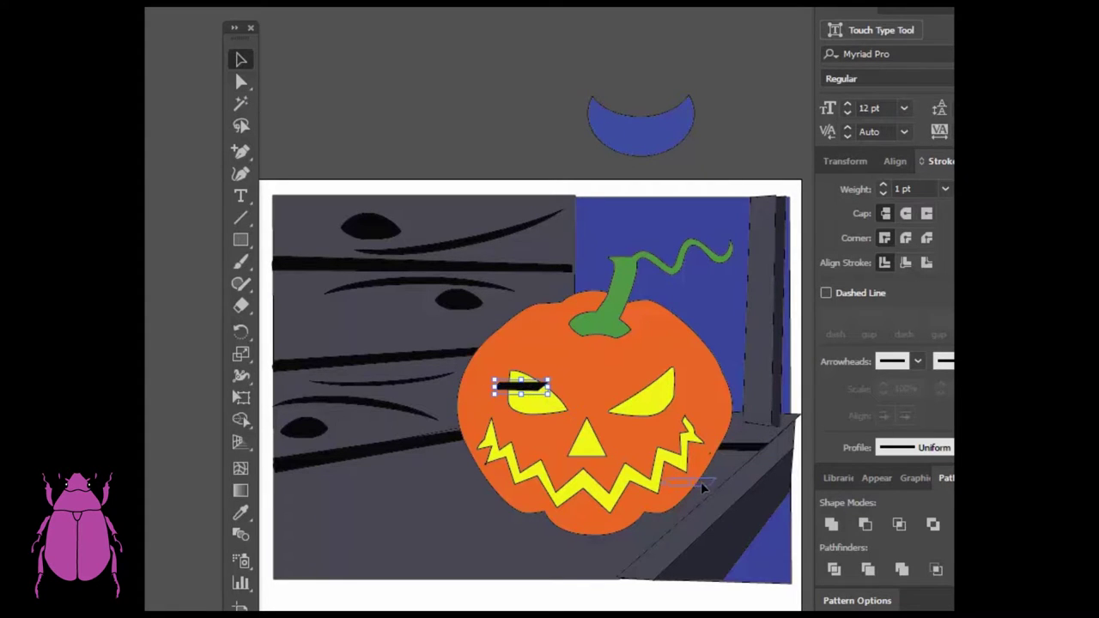
{"action": "key", "text": "ctrl+z"}
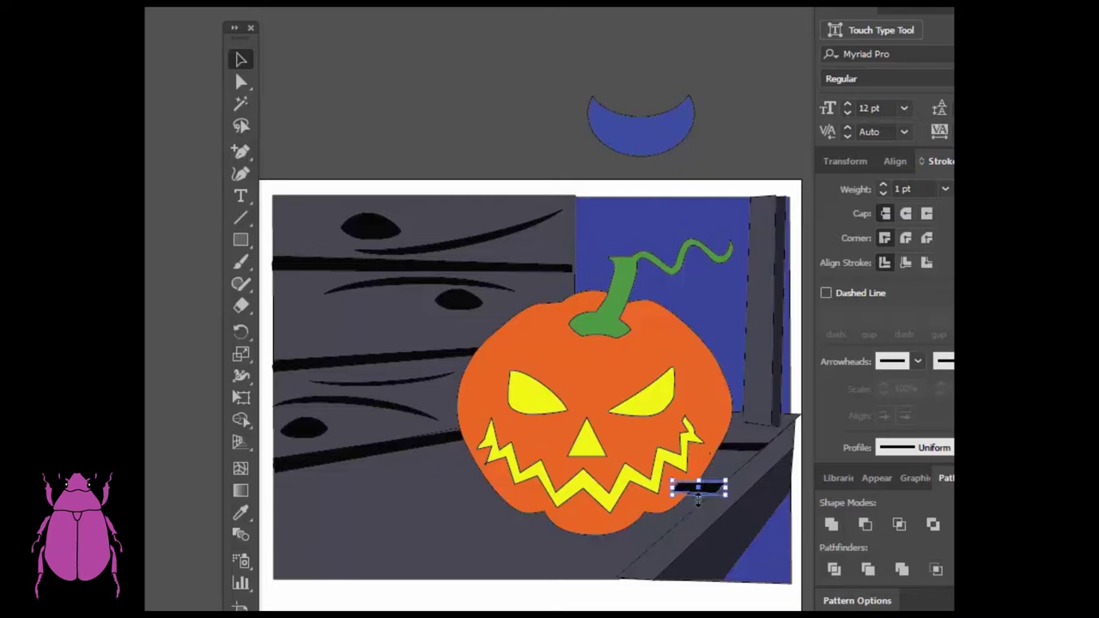
Step: Reshape the corners of the lower black bar so that its outer end extends onto the slanted ledge
{"action": "key", "text": "a"}
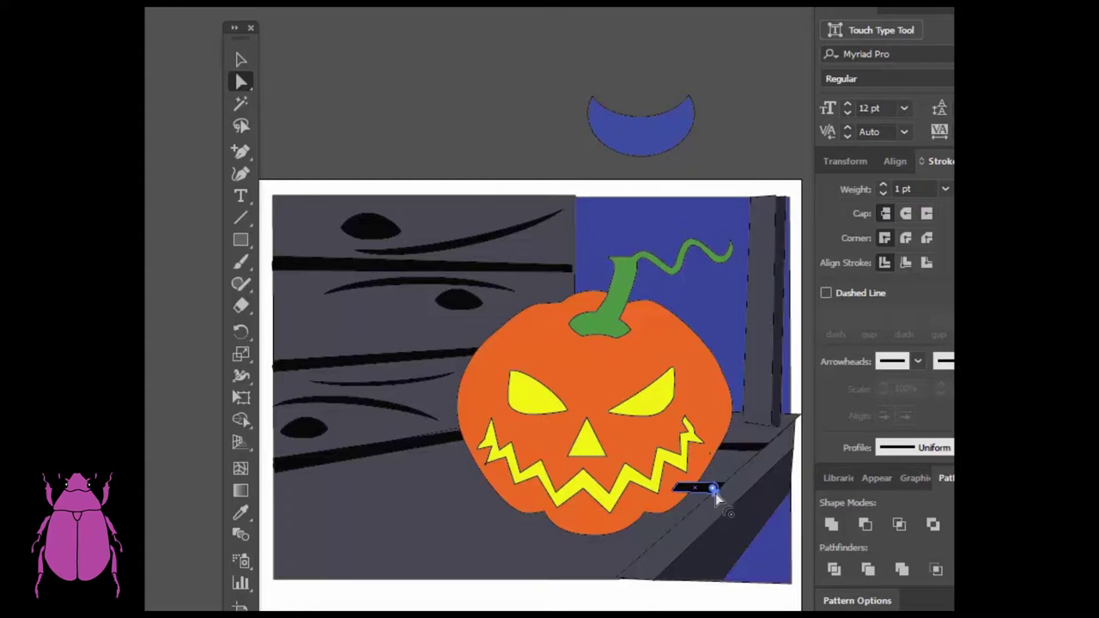
{"action": "key", "text": "ctrl"}
{"action": "left_click", "coordinate": [713, 497]}
{"action": "key", "text": "ctrl+plus"}
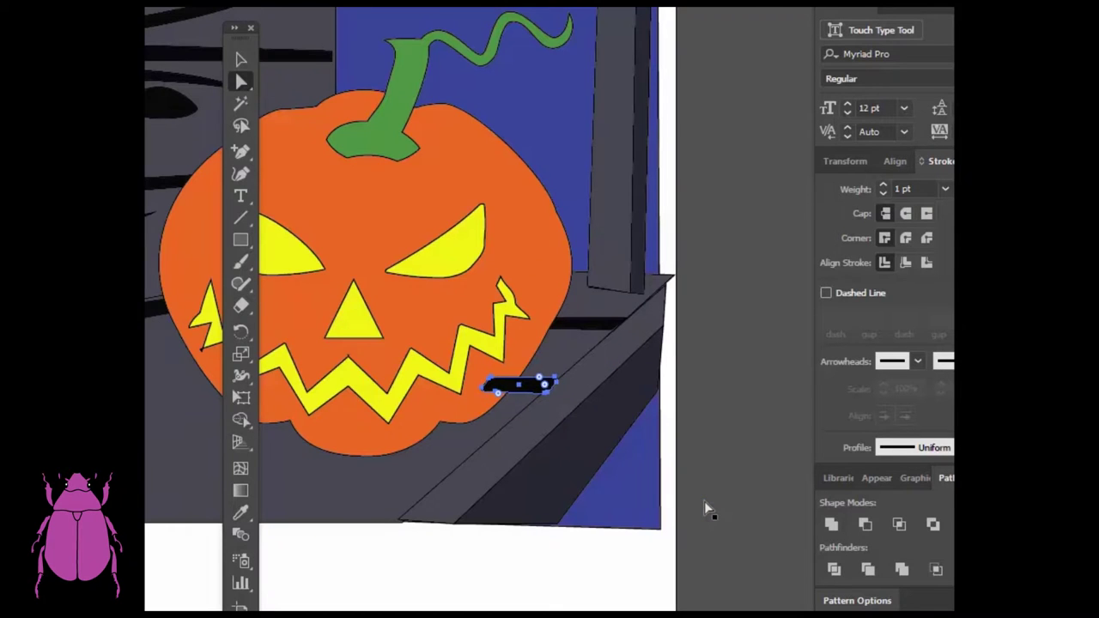
{"action": "left_click", "coordinate": [543, 394]}
{"action": "left_click_drag", "start_coordinate": [542, 395], "coordinate": [564, 380]}
Step: Draw a black upright rectangle down the ledge from the outer end of each of the two floor bars
{"action": "left_click", "coordinate": [240, 240]}
{"action": "left_click_drag", "start_coordinate": [544, 387], "coordinate": [567, 440]}
{"action": "left_click_drag", "start_coordinate": [617, 324], "coordinate": [632, 365]}
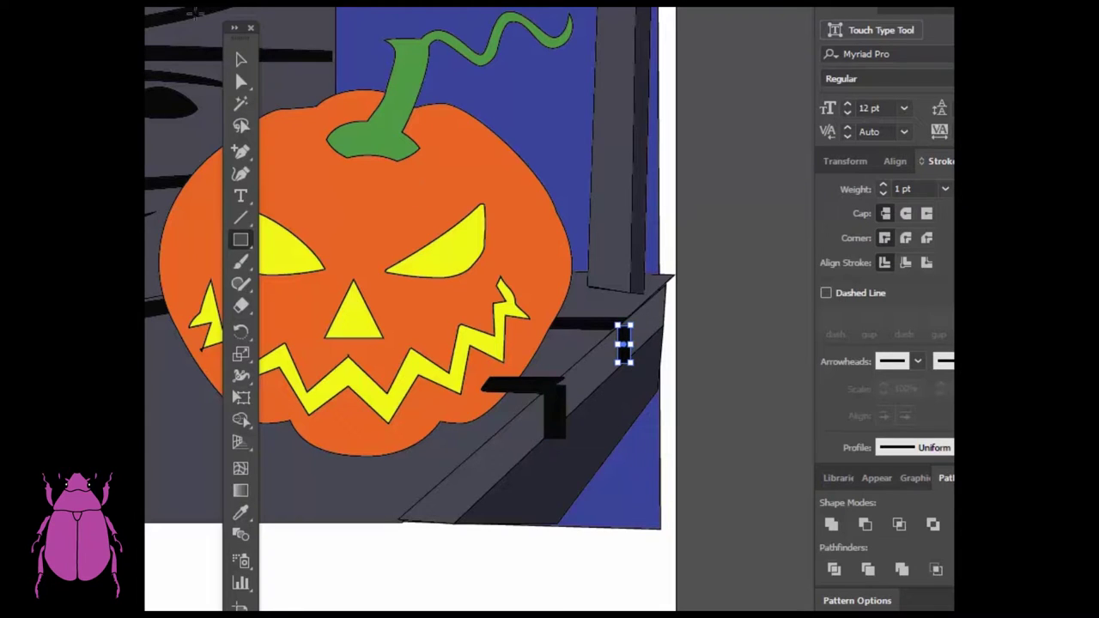
Step: Reshape the lower upright rectangle's corners to join its floor bar and follow the slanted edges of the ledge
{"action": "left_click", "coordinate": [241, 82]}
{"action": "left_click", "coordinate": [564, 383]}
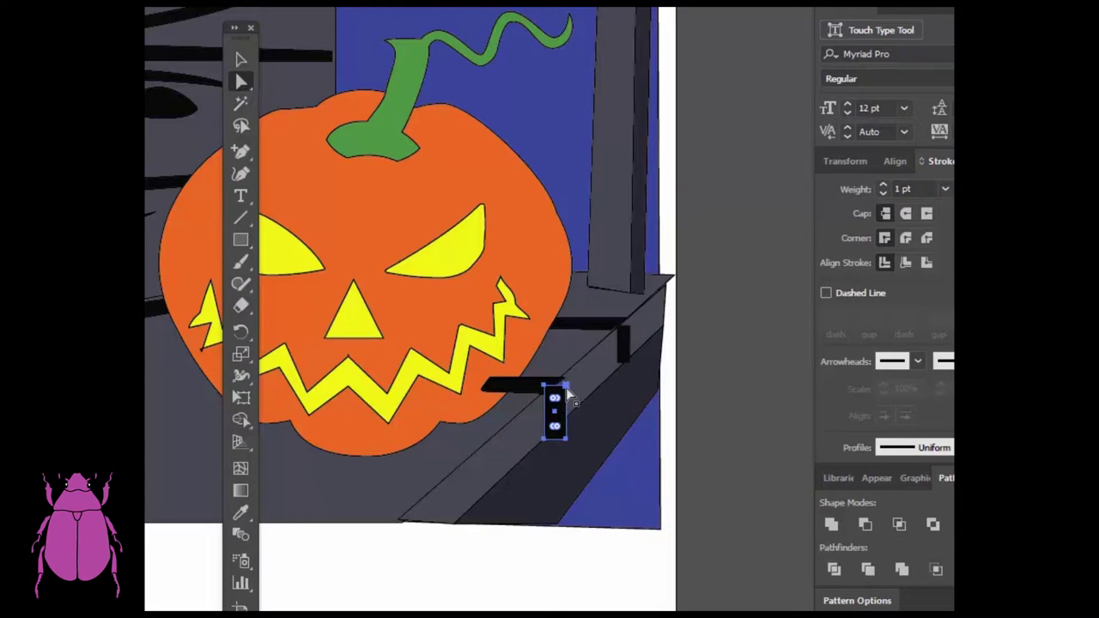
{"action": "left_click_drag", "start_coordinate": [566, 384], "coordinate": [561, 378]}
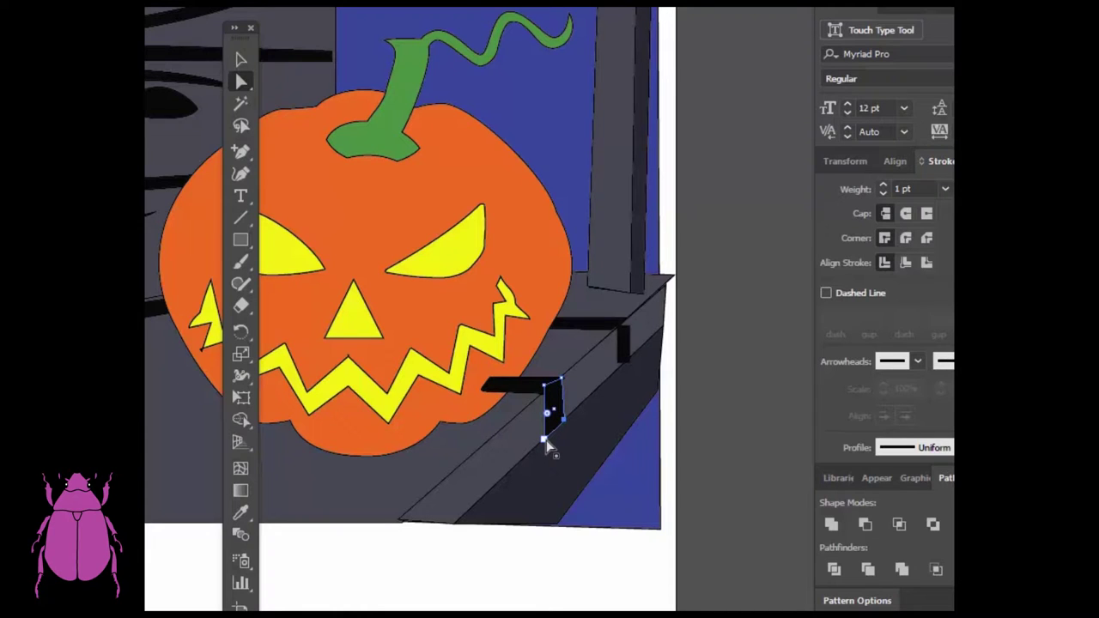
{"action": "left_click_drag", "start_coordinate": [545, 439], "coordinate": [545, 418]}
{"action": "left_click", "coordinate": [547, 420]}
{"action": "left_click_drag", "start_coordinate": [546, 420], "coordinate": [546, 421]}
{"action": "left_click", "coordinate": [549, 423]}
Step: Adjust the upper upright rectangle's corners to join its floor bar and fit the slant of the ledge
{"action": "left_click", "coordinate": [626, 341]}
{"action": "left_click_drag", "start_coordinate": [618, 327], "coordinate": [625, 319]}
{"action": "left_click", "coordinate": [617, 337]}
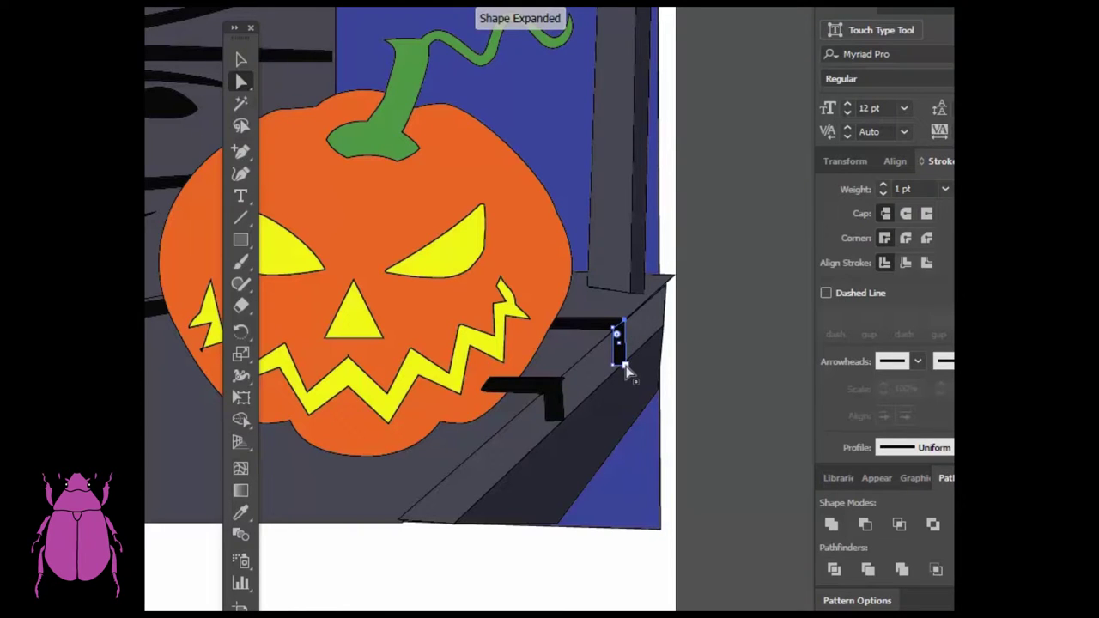
Step: Add anchor points to the dark face below the ledge at the two black uprights and reshape its edge into notches under them
{"action": "left_click", "coordinate": [626, 412]}
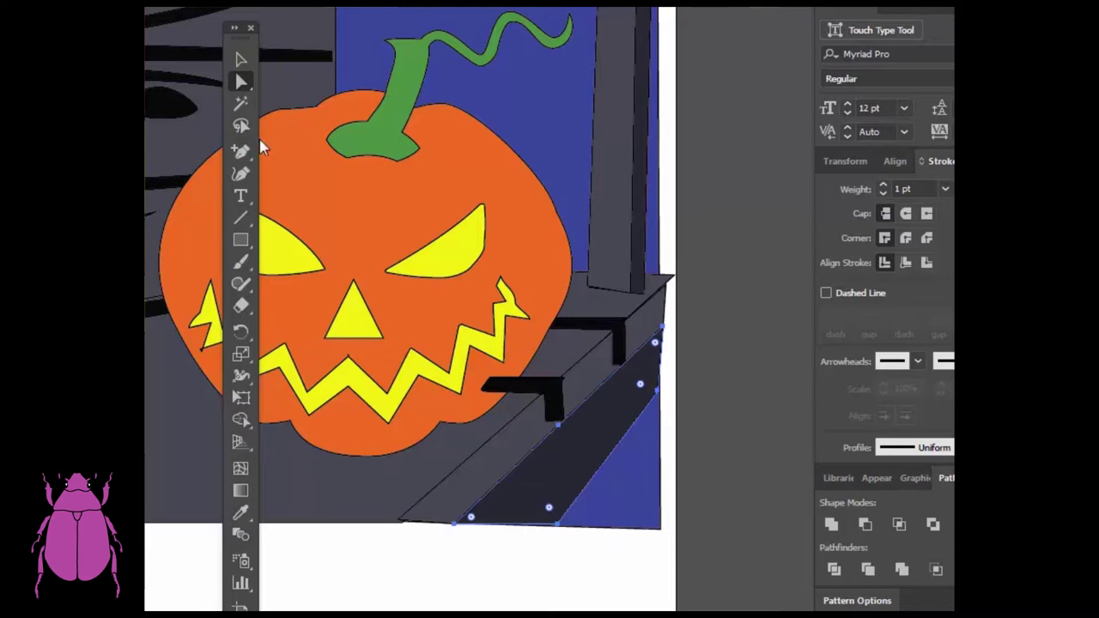
{"action": "left_click", "coordinate": [241, 151]}
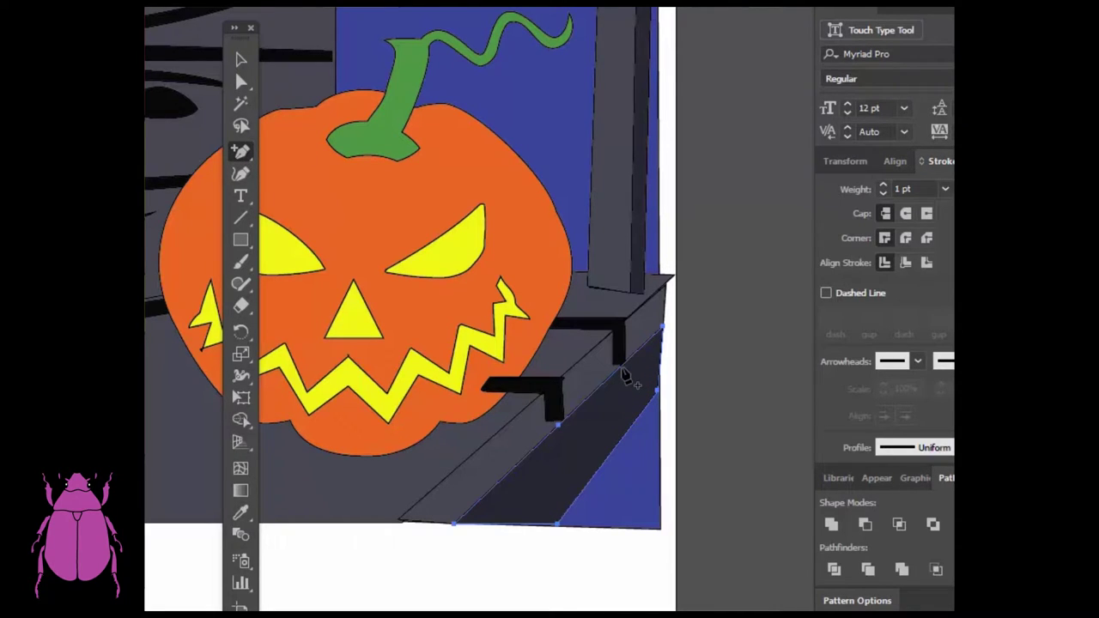
{"action": "left_click", "coordinate": [620, 368]}
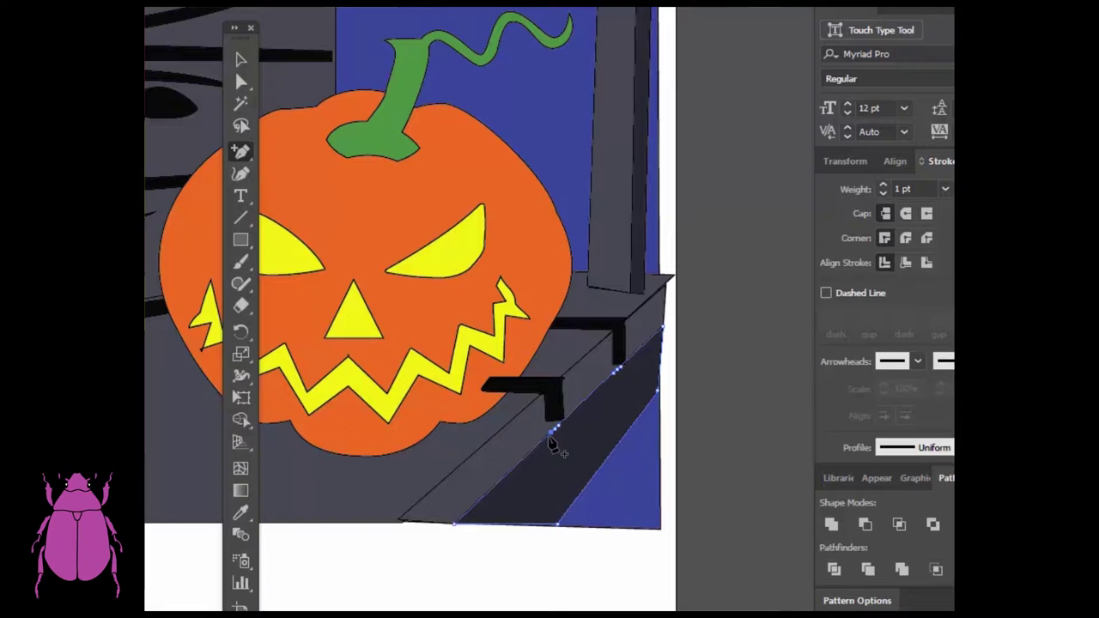
{"action": "left_click", "coordinate": [241, 82]}
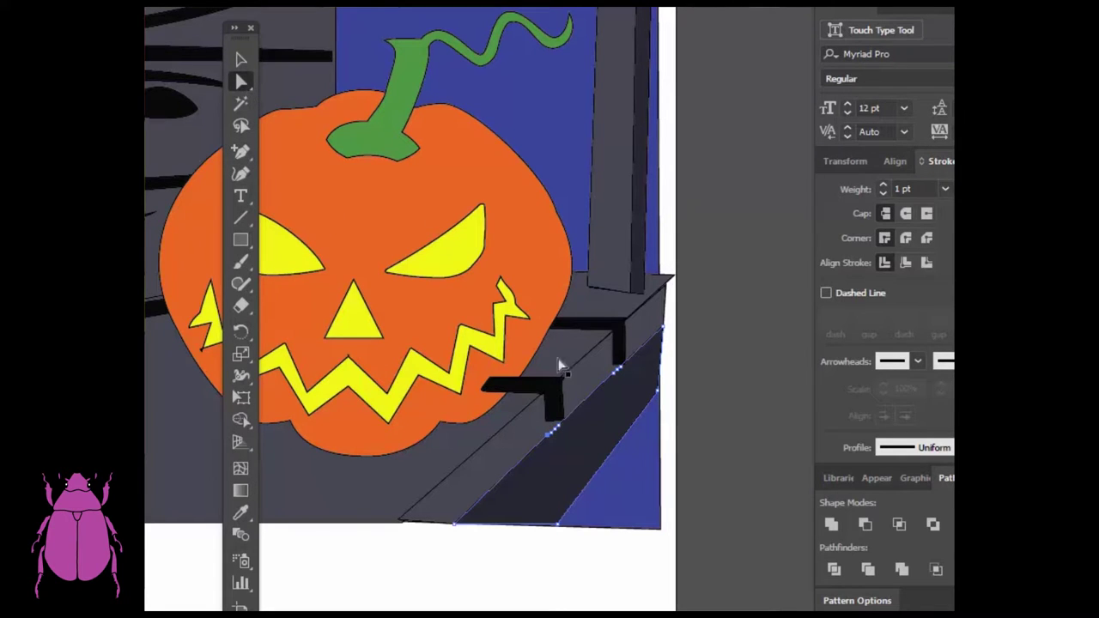
{"action": "left_click", "coordinate": [617, 372]}
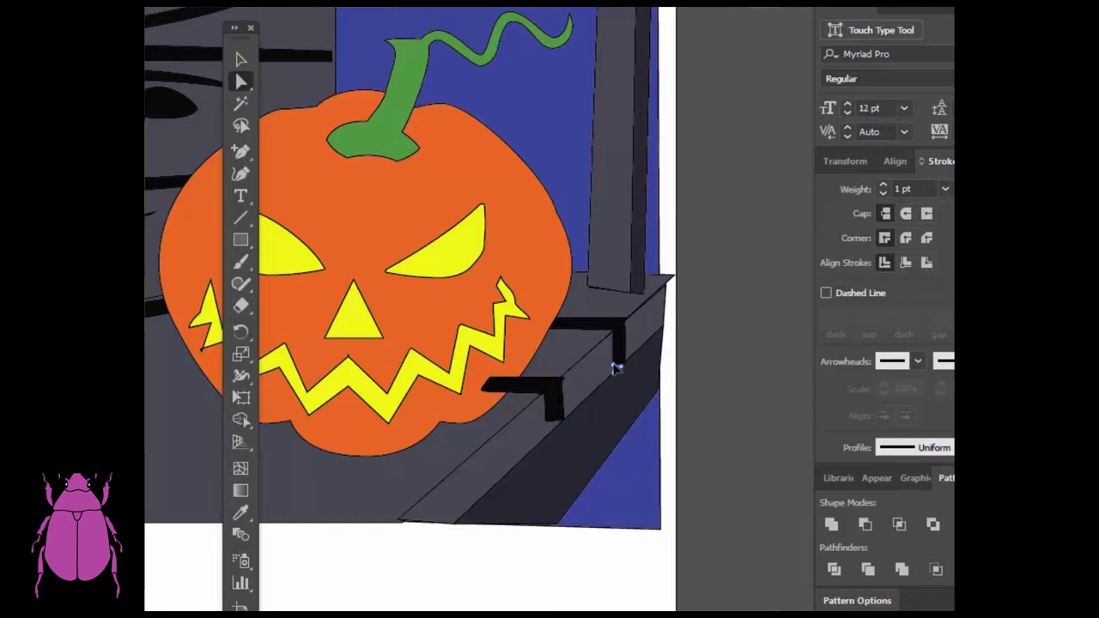
{"action": "left_click", "coordinate": [615, 370]}
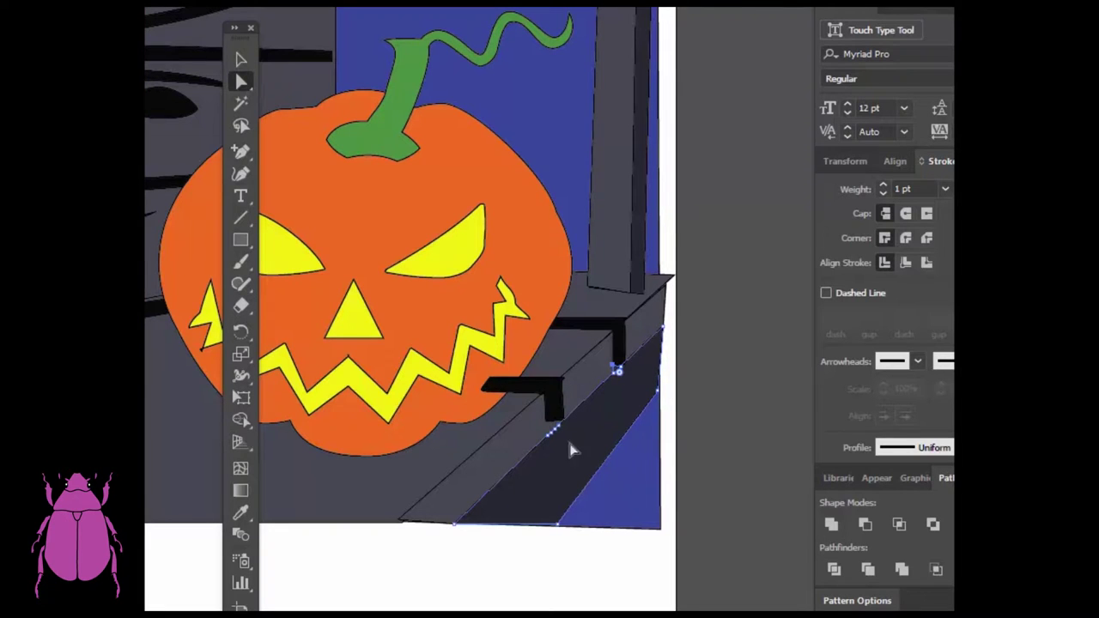
{"action": "left_click_drag", "start_coordinate": [551, 433], "coordinate": [547, 421]}
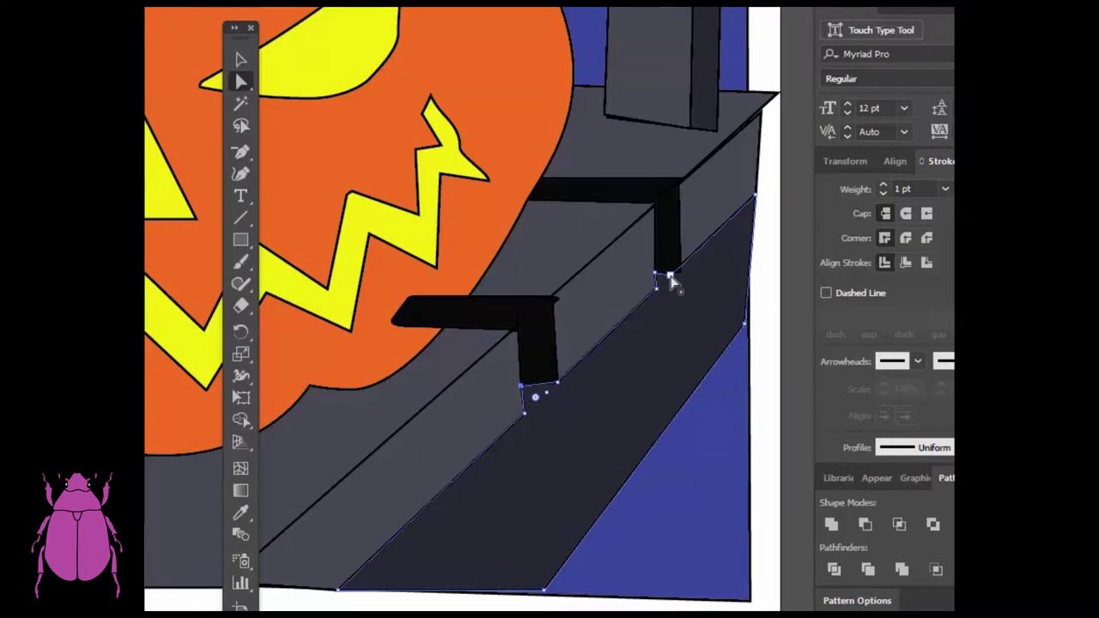
Step: Align the dark face's notch corner and the upper black upright's bottom corners so that the two shapes meet
{"action": "left_click", "coordinate": [673, 276]}
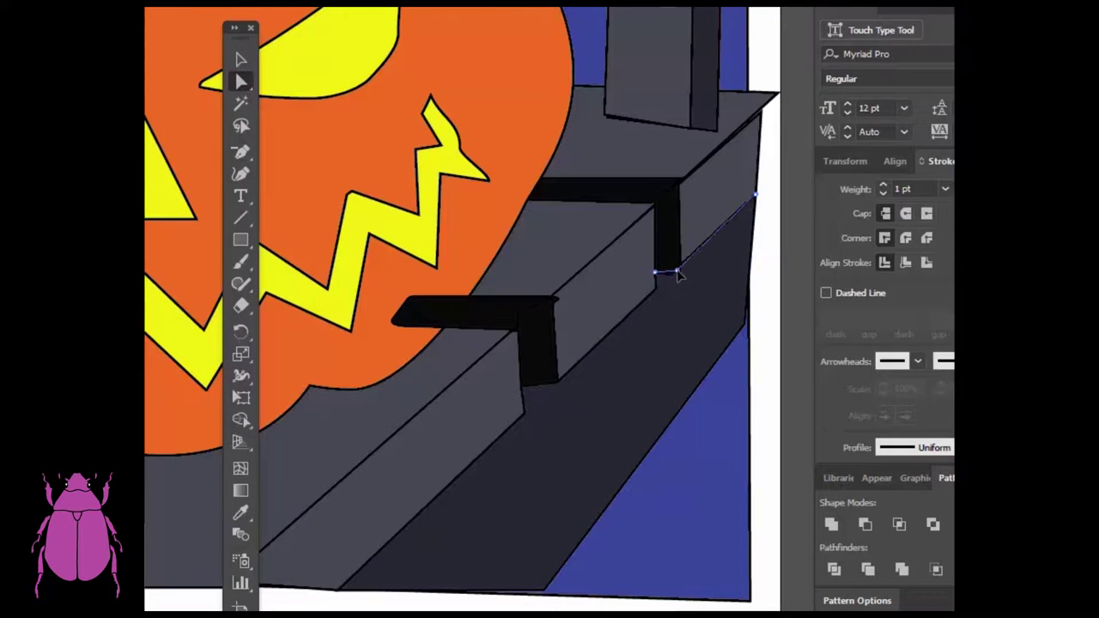
{"action": "left_click", "coordinate": [679, 276]}
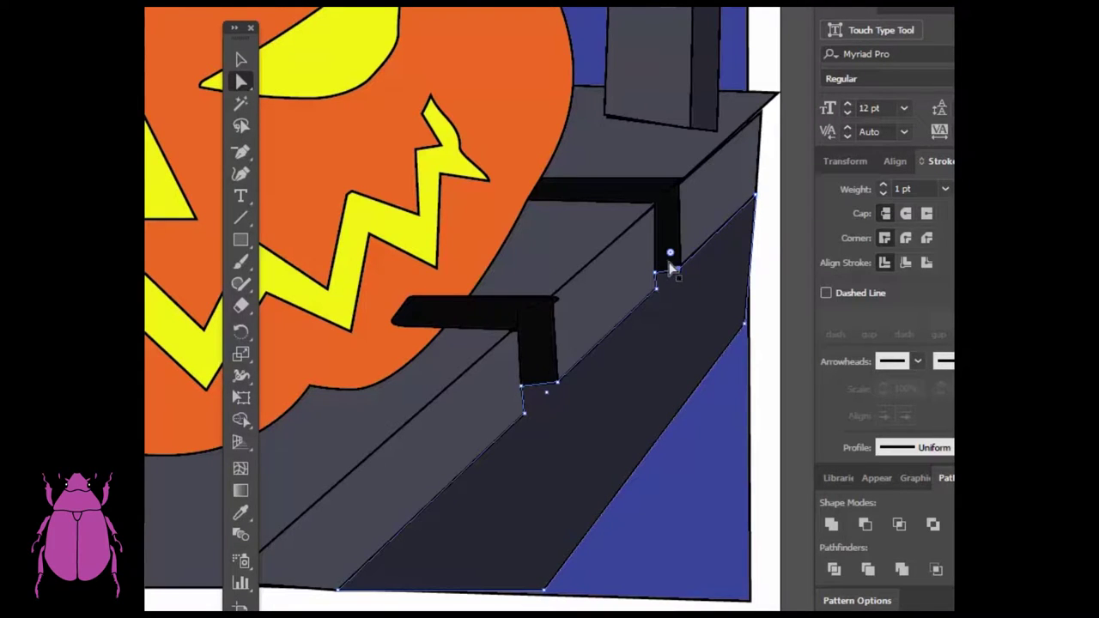
{"action": "left_click", "coordinate": [672, 269]}
{"action": "left_click", "coordinate": [680, 275]}
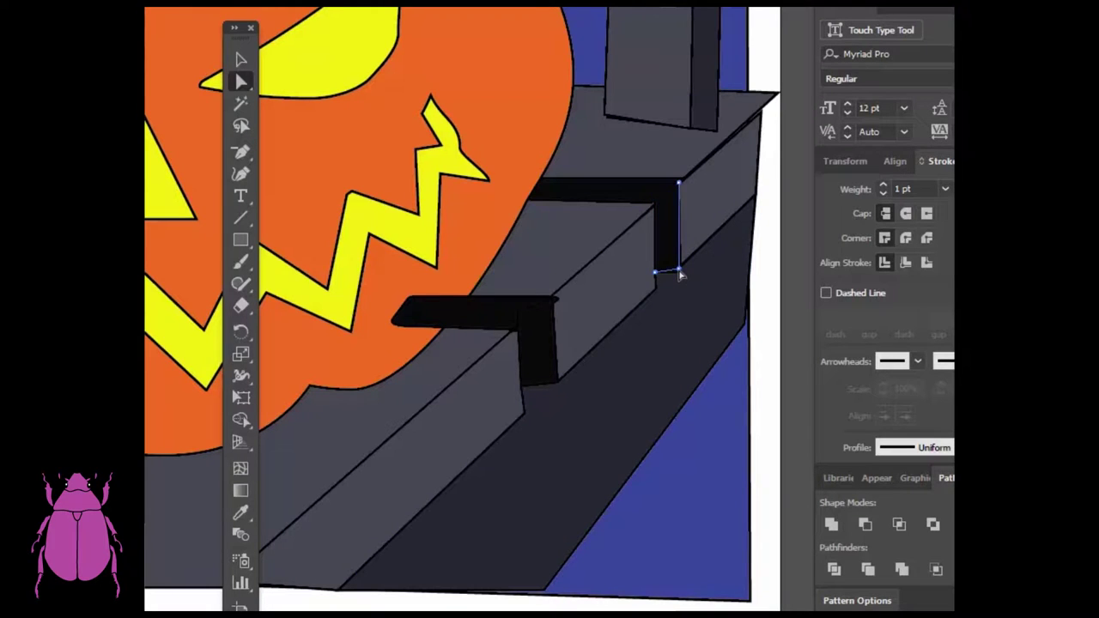
{"action": "left_click", "coordinate": [657, 276]}
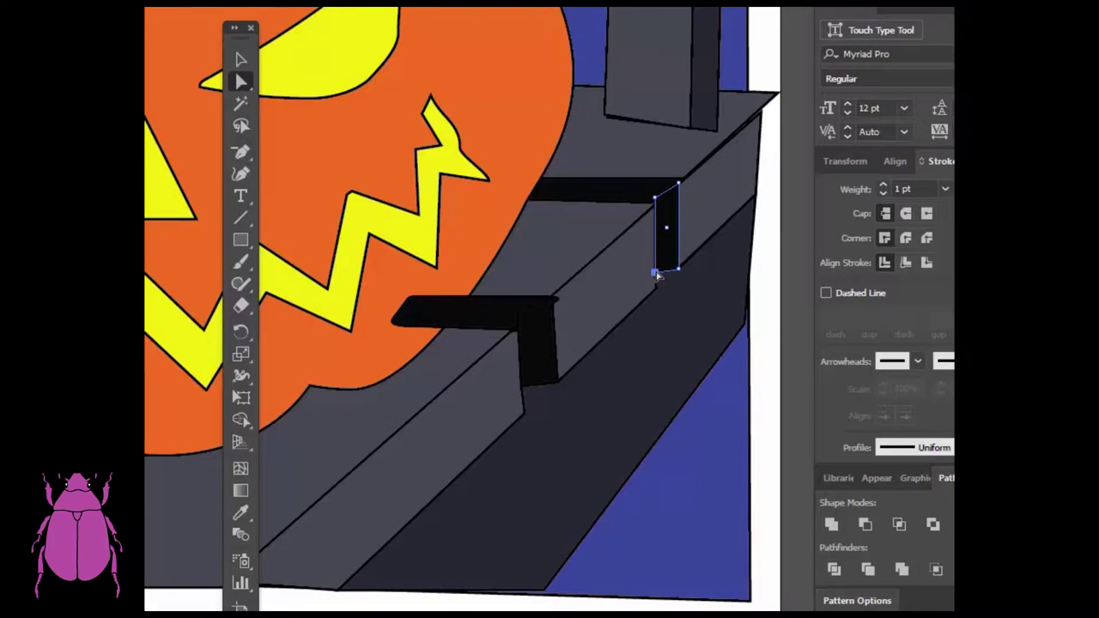
{"action": "left_click", "coordinate": [689, 300]}
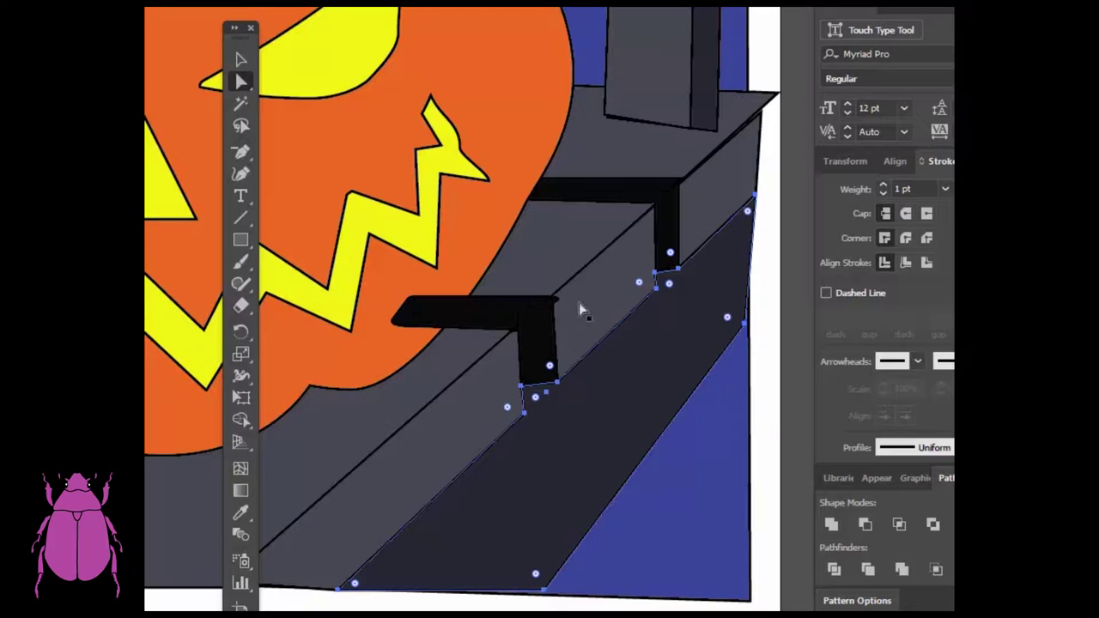
Step: Move the outer corners of the lower black floor bar to meet the top of its upright on the ledge edge
{"action": "left_click", "coordinate": [548, 316]}
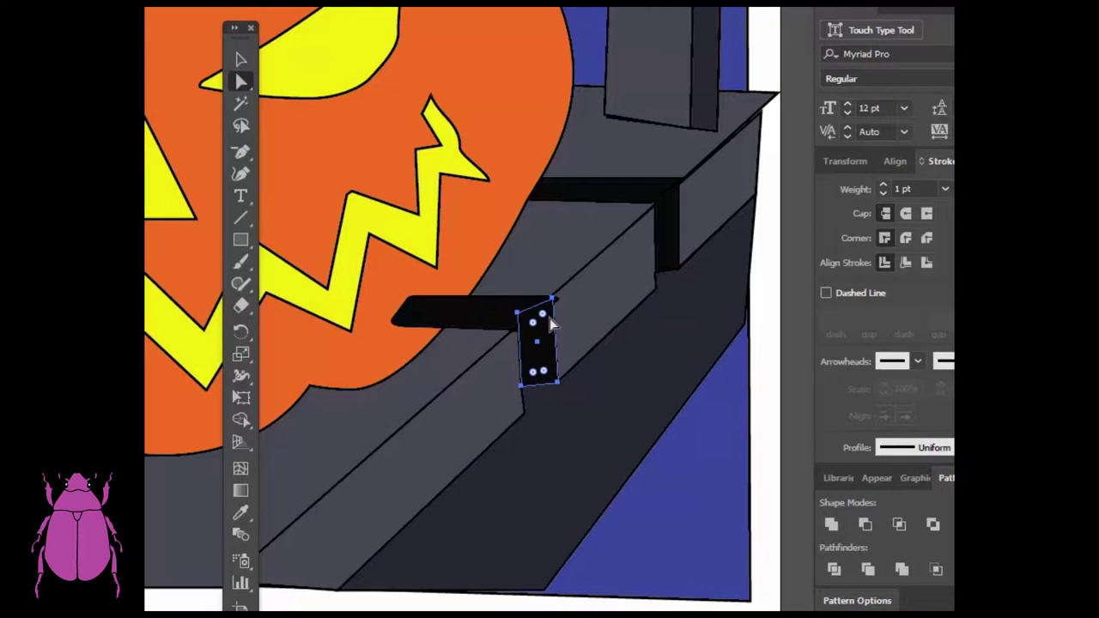
{"action": "left_click", "coordinate": [551, 301]}
{"action": "left_click", "coordinate": [549, 300]}
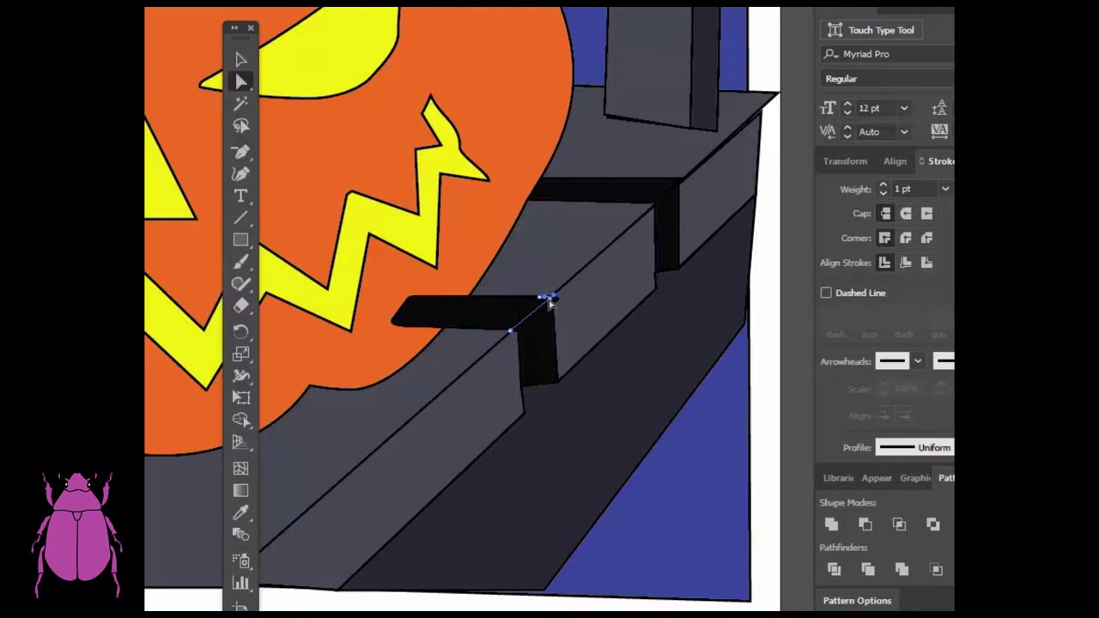
{"action": "left_click", "coordinate": [518, 329]}
{"action": "left_click_drag", "start_coordinate": [519, 328], "coordinate": [521, 329]}
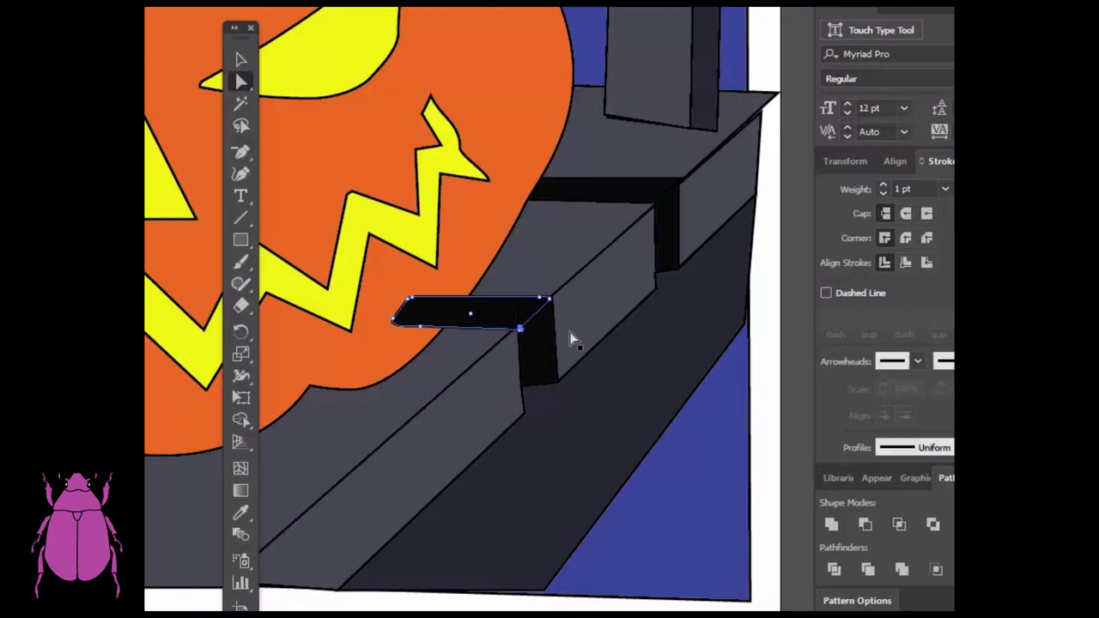
Step: Arrange the lower black floor bar behind the pumpkin but in front of the floor
{"action": "left_click", "coordinate": [240, 60]}
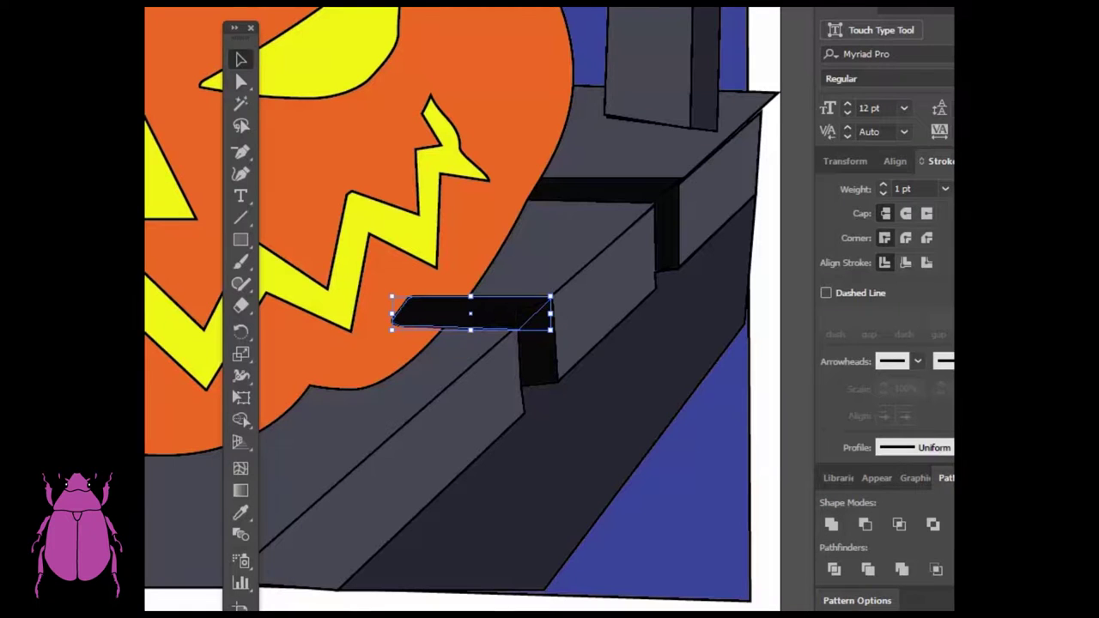
{"action": "mouse_move", "coordinate": [137, 7]}
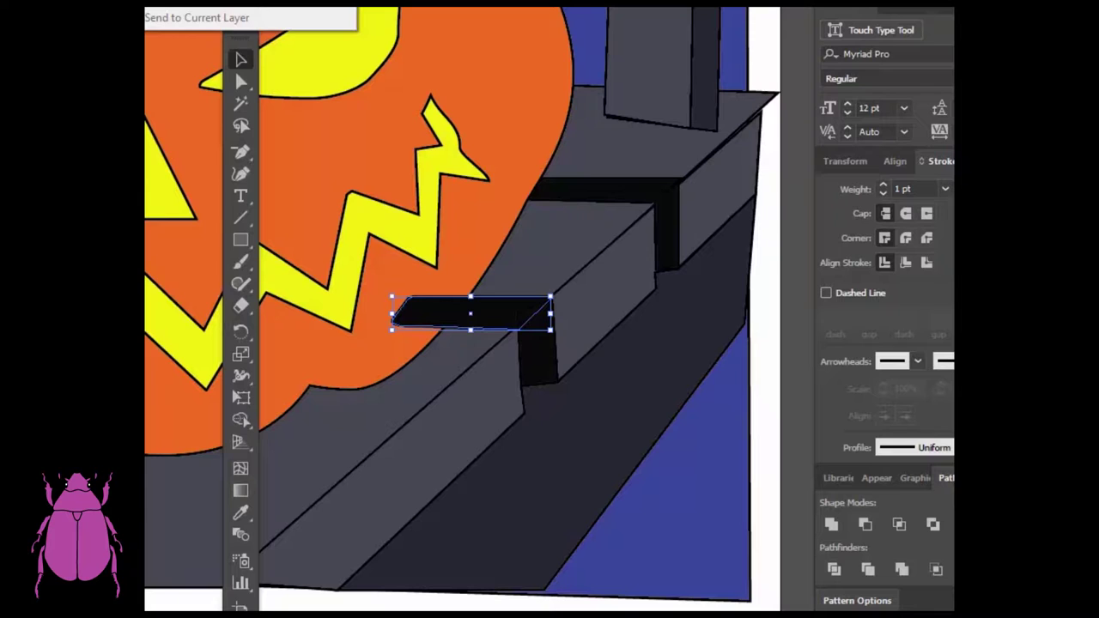
{"action": "left_click", "coordinate": [186, 7]}
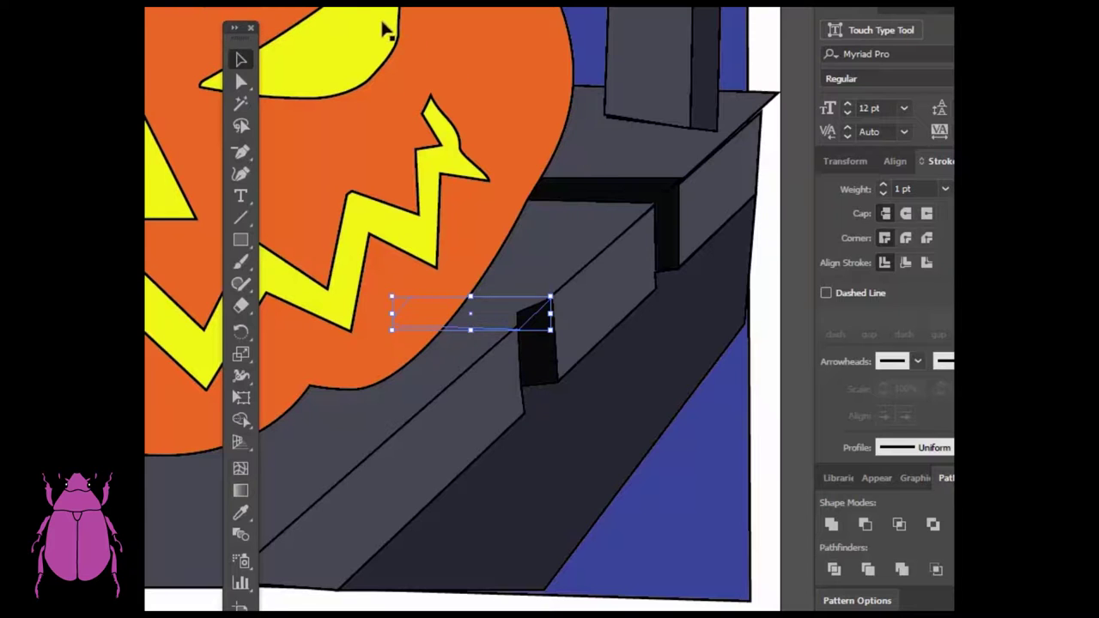
{"action": "key", "text": "ctrl+z"}
{"action": "key", "text": "ctrl+bracketright"}
{"action": "key", "text": "ctrl+shift+b"}
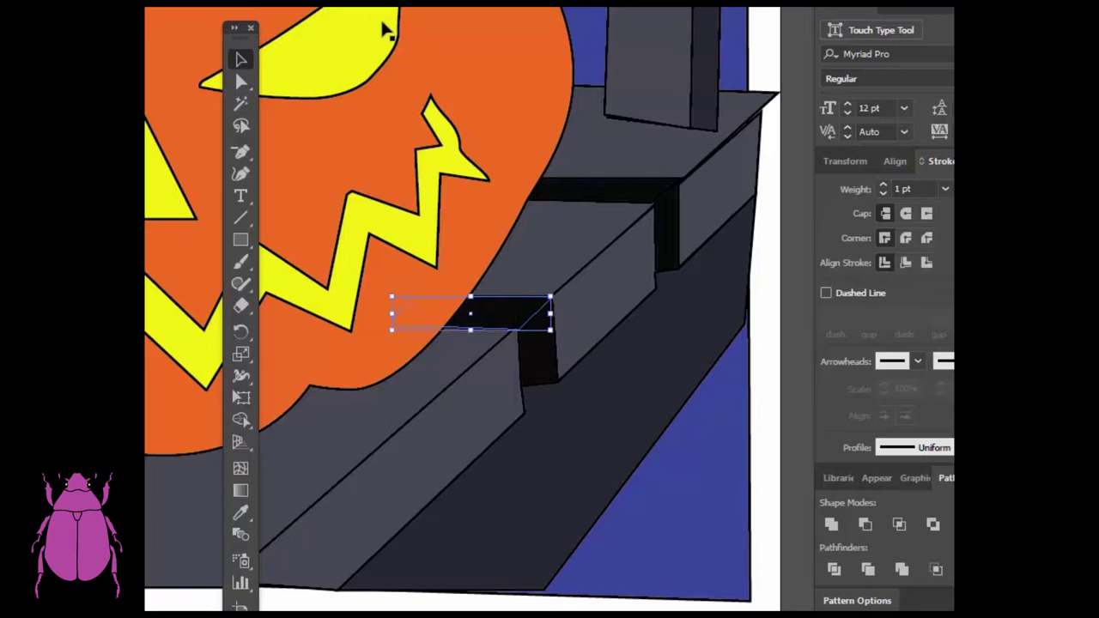
{"action": "left_click", "coordinate": [713, 501]}
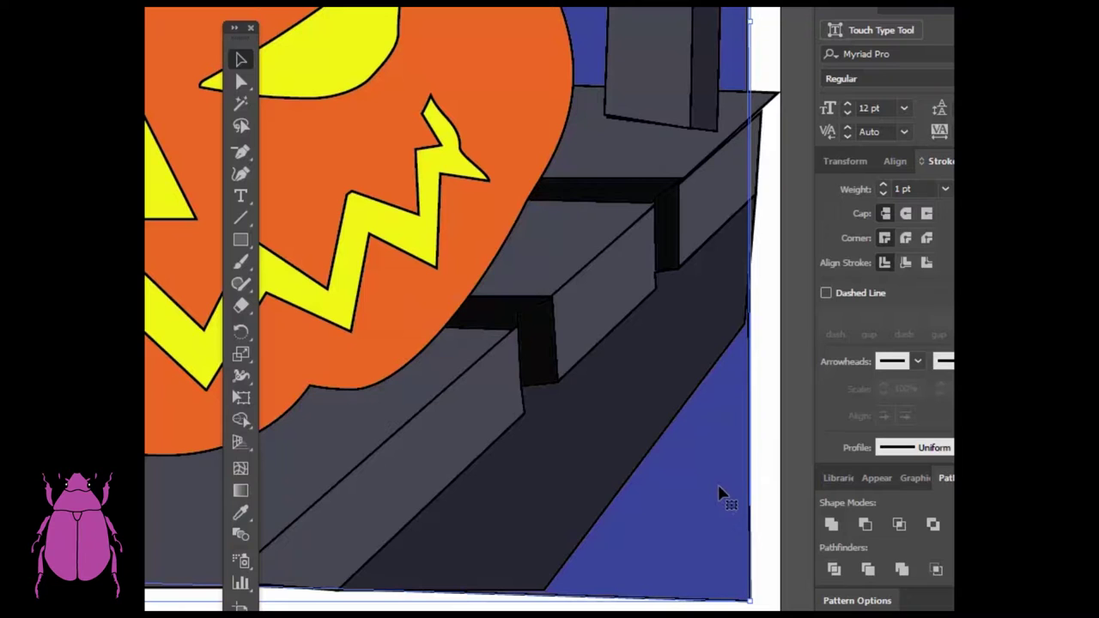
Step: Move the dark face's lower inner corner outward to the bottom corner of the ledge's front face
{"action": "left_click", "coordinate": [523, 424]}
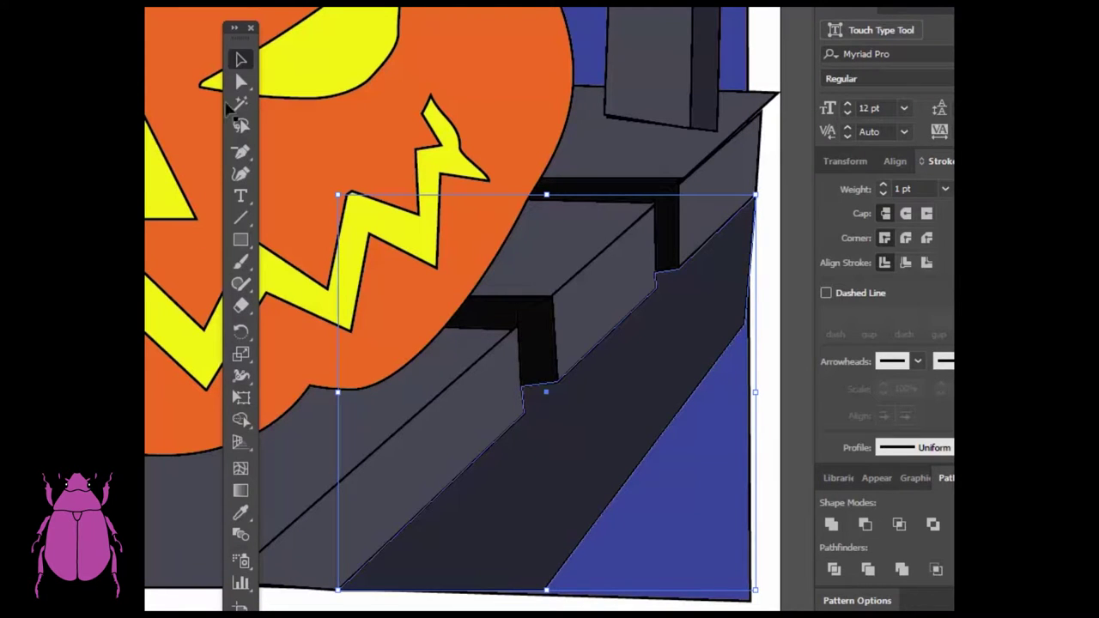
{"action": "left_click", "coordinate": [241, 82]}
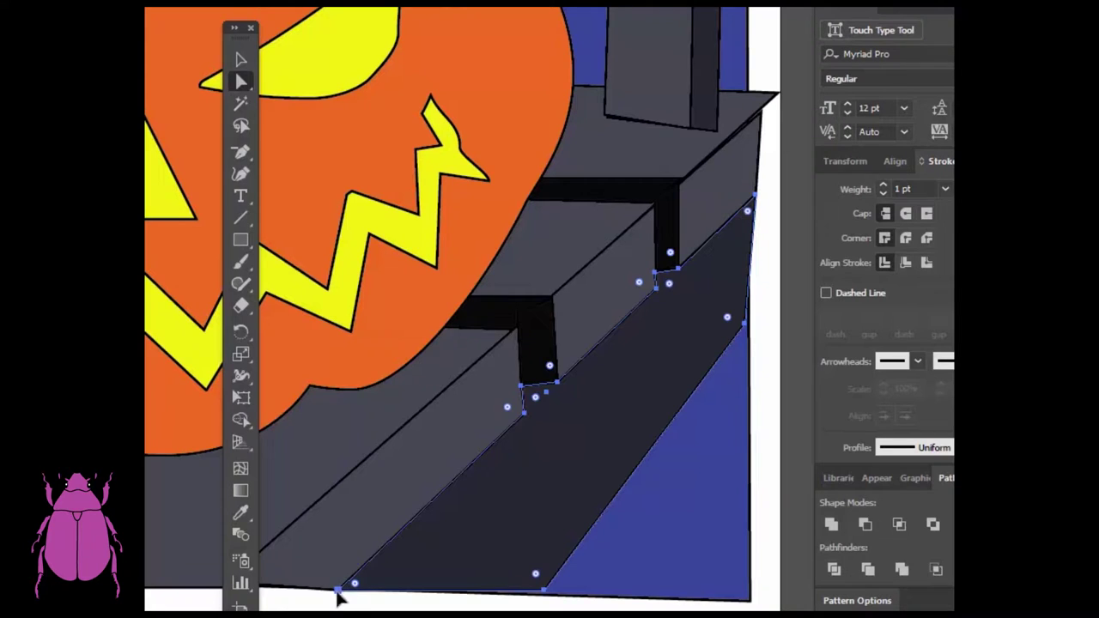
{"action": "left_click_drag", "start_coordinate": [339, 596], "coordinate": [356, 594]}
{"action": "left_click", "coordinate": [345, 586]}
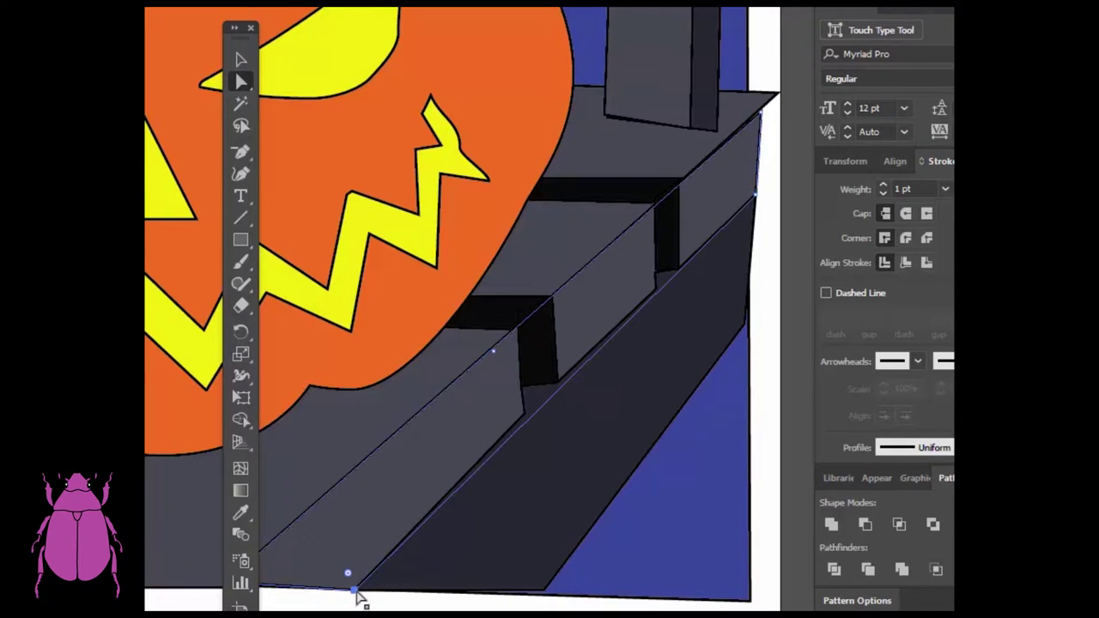
Step: Try to pull the dark face's lower inner corner further inward over the ledge's front face
{"action": "left_click", "coordinate": [437, 582]}
{"action": "left_click_drag", "start_coordinate": [354, 591], "coordinate": [339, 589]}
{"action": "left_click", "coordinate": [350, 592]}
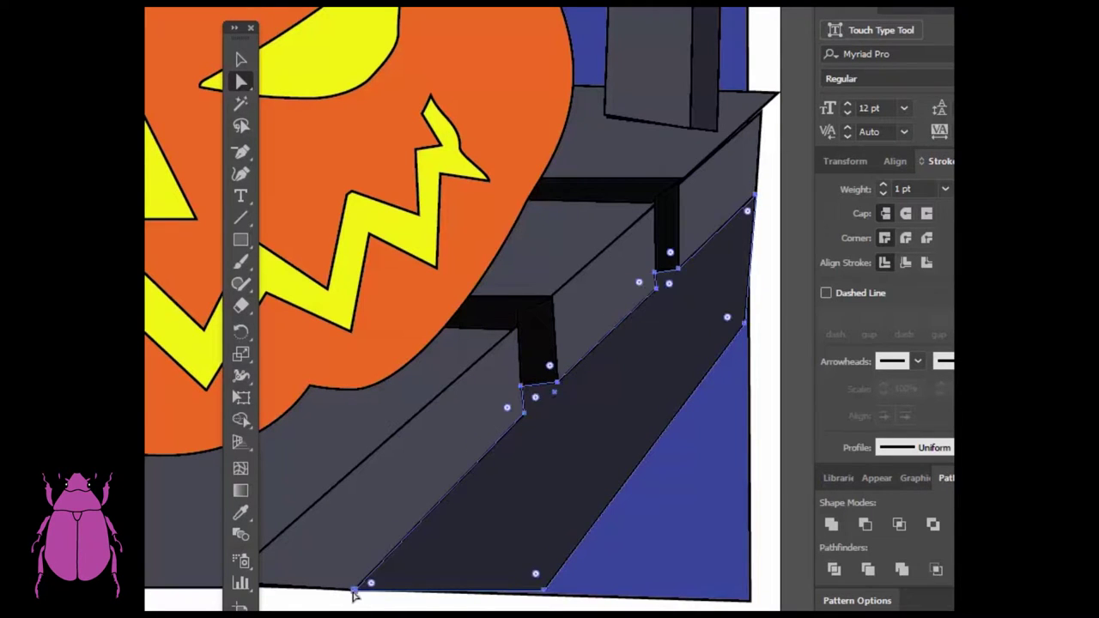
{"action": "left_click_drag", "start_coordinate": [359, 592], "coordinate": [323, 591]}
{"action": "left_click", "coordinate": [775, 546]}
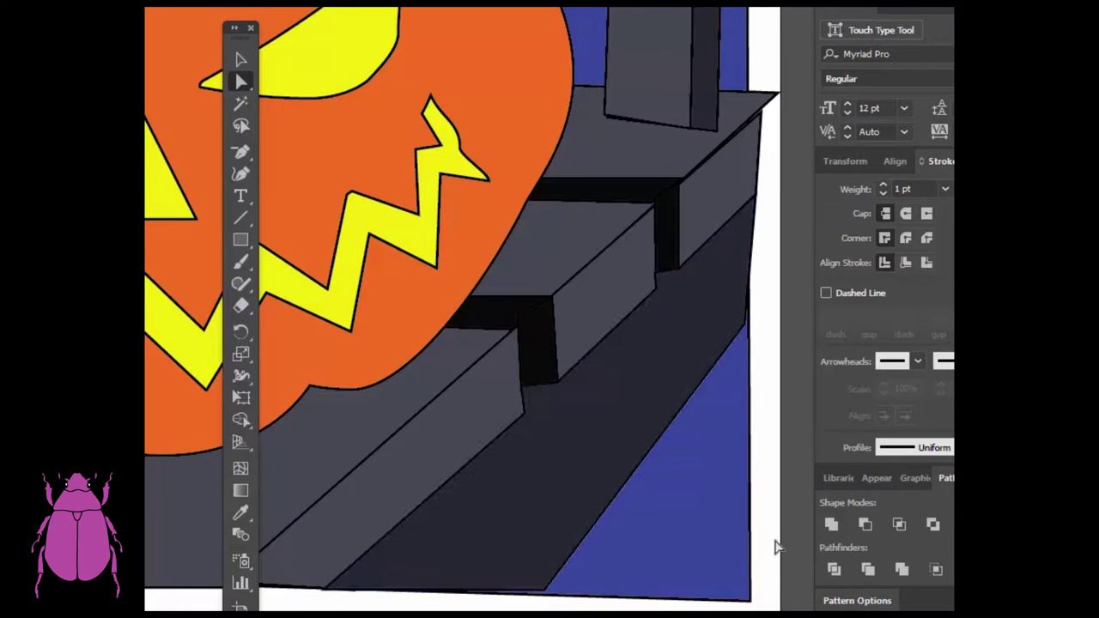
{"action": "left_click", "coordinate": [436, 474]}
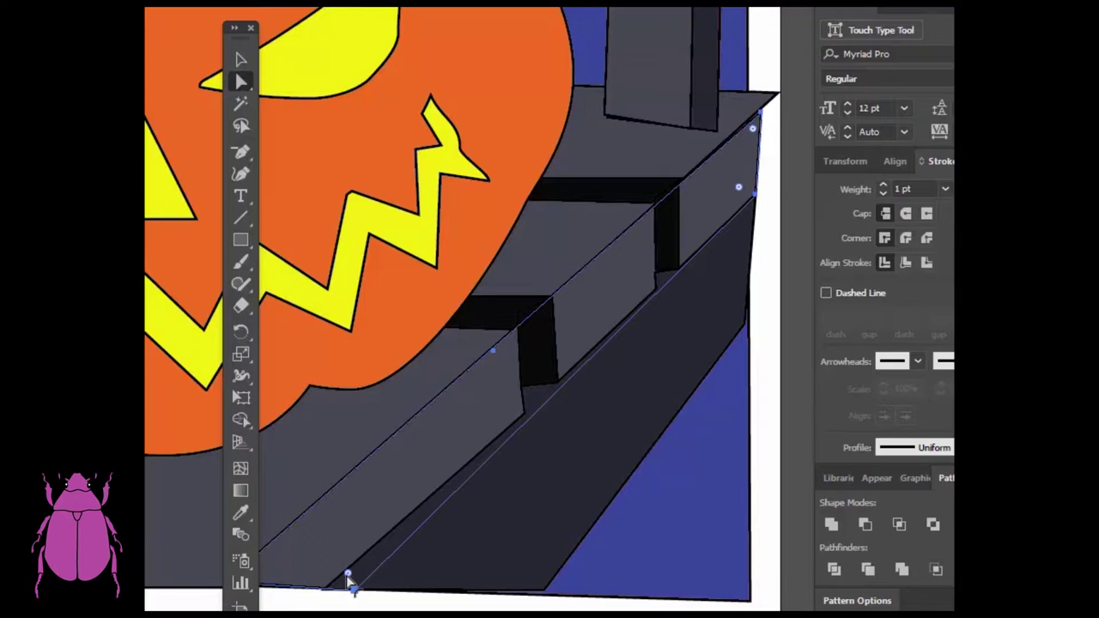
{"action": "left_click", "coordinate": [407, 575]}
Step: Place the dark face's lower inner corner on the ledge's bottom corner and its lower outer corner on the backdrop's bottom edge
{"action": "left_click_drag", "start_coordinate": [323, 590], "coordinate": [355, 590]}
{"action": "left_click", "coordinate": [354, 592]}
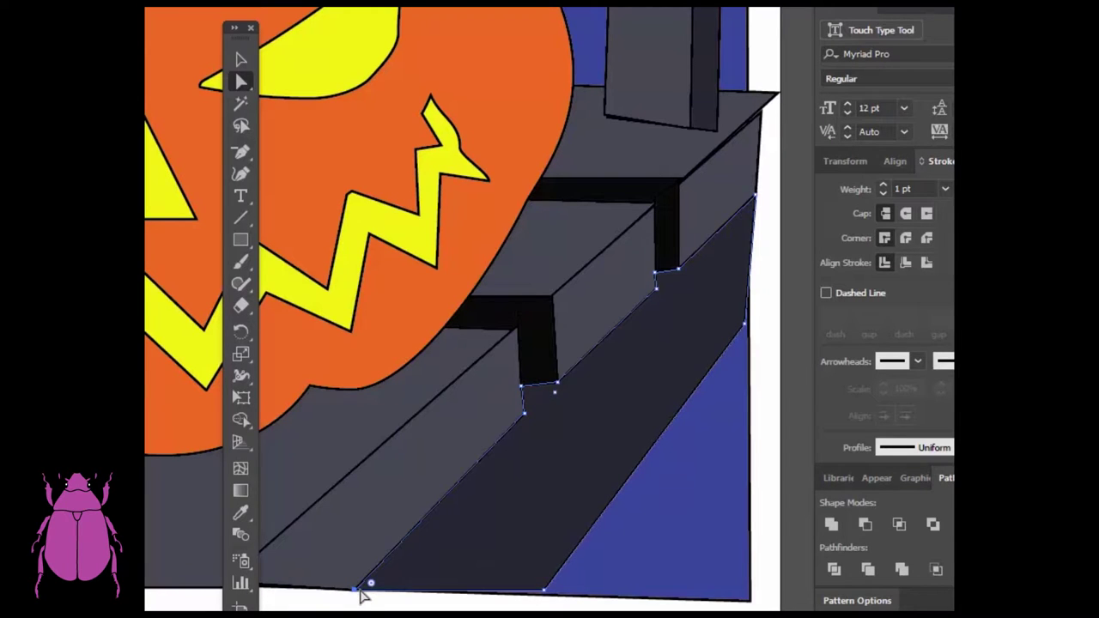
{"action": "left_click", "coordinate": [356, 592]}
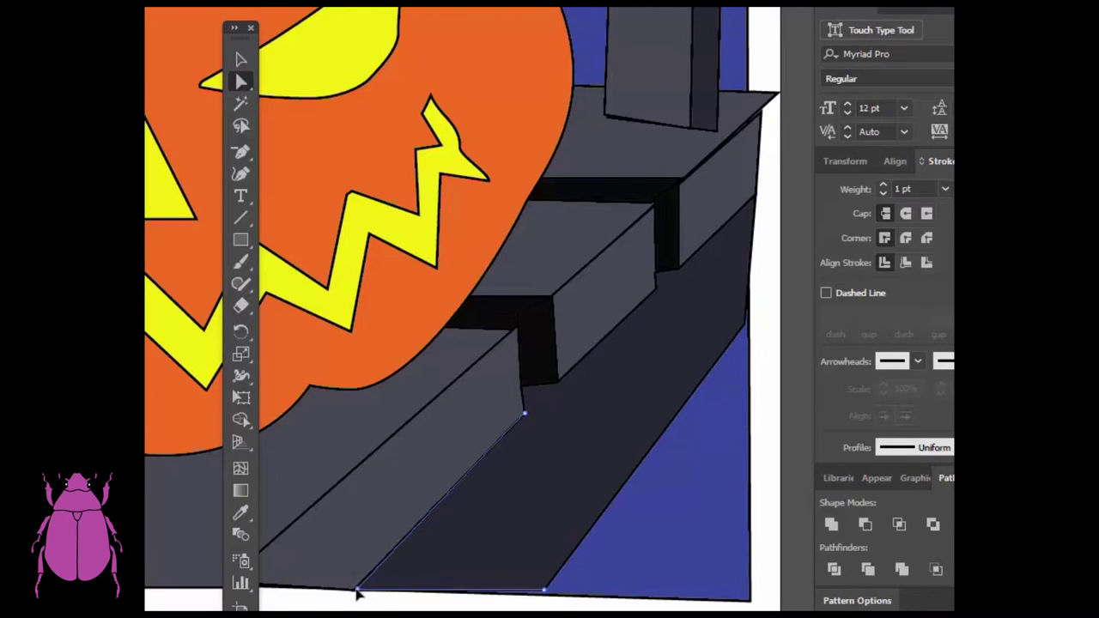
{"action": "left_click", "coordinate": [545, 592]}
{"action": "left_click_drag", "start_coordinate": [545, 592], "coordinate": [542, 596]}
{"action": "left_click", "coordinate": [768, 502]}
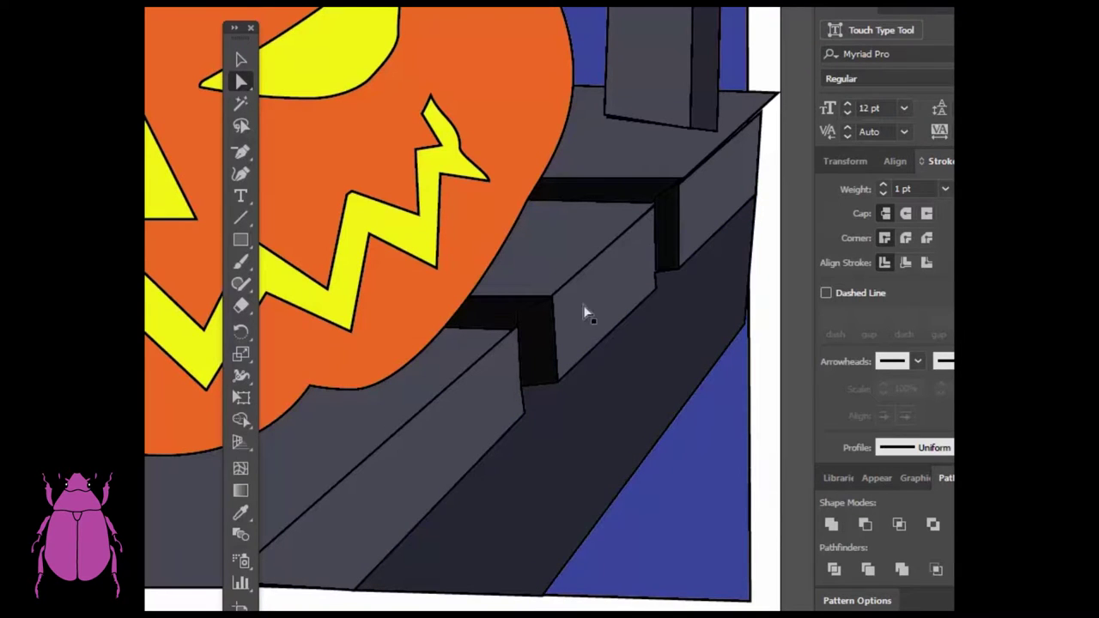
Step: Adjust the lower corner and bottom edge points of the lower black floor bar to fit its upright
{"action": "left_click", "coordinate": [505, 335]}
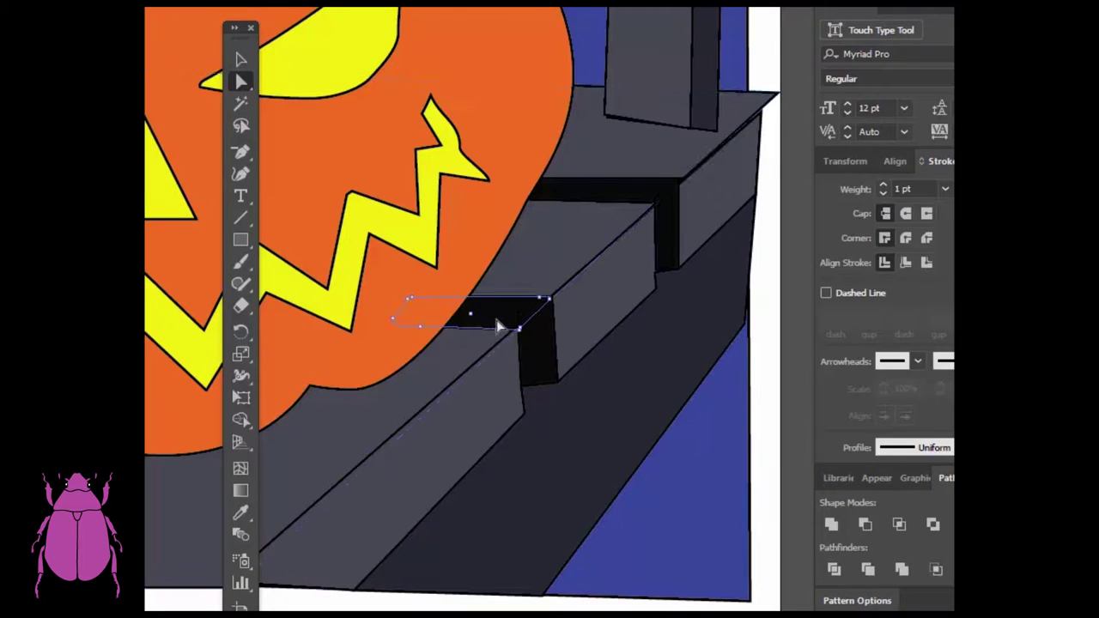
{"action": "left_click", "coordinate": [521, 327]}
{"action": "left_click_drag", "start_coordinate": [519, 324], "coordinate": [519, 326]}
{"action": "left_click_drag", "start_coordinate": [421, 326], "coordinate": [420, 319]}
{"action": "left_click", "coordinate": [464, 323]}
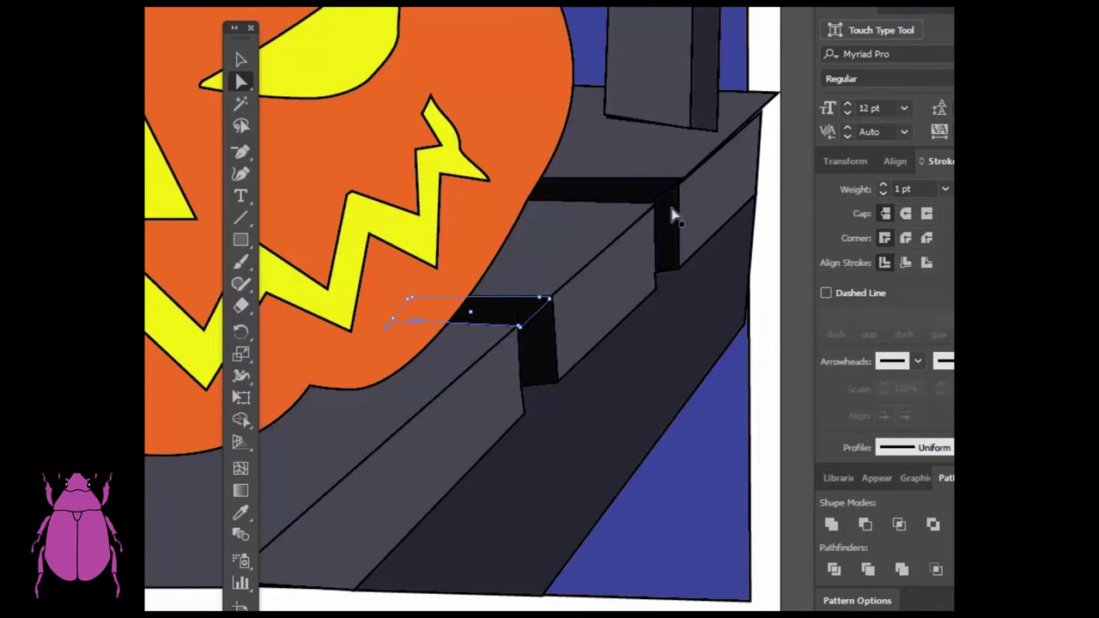
Step: Fine-tune the outer corner where the upper black floor bar joins its upright
{"action": "left_click", "coordinate": [683, 190]}
{"action": "left_click", "coordinate": [680, 182]}
{"action": "left_click", "coordinate": [776, 224]}
Step: Nudge the upper outer corner of the ledge's front face inward to line up with the floor's edge
{"action": "left_click", "coordinate": [759, 130]}
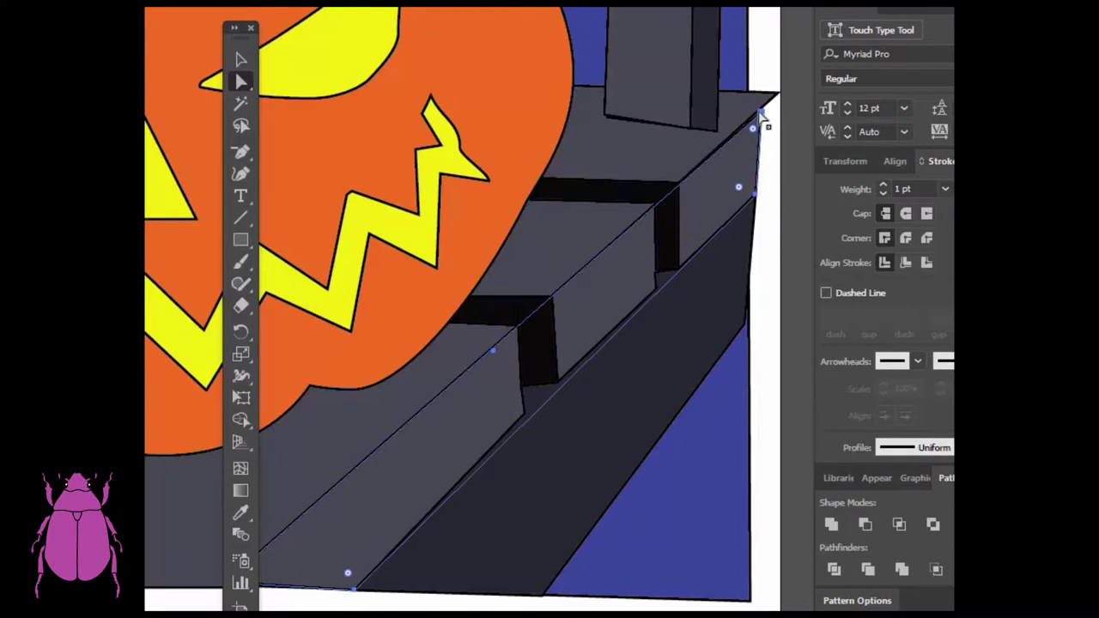
{"action": "left_click", "coordinate": [760, 115]}
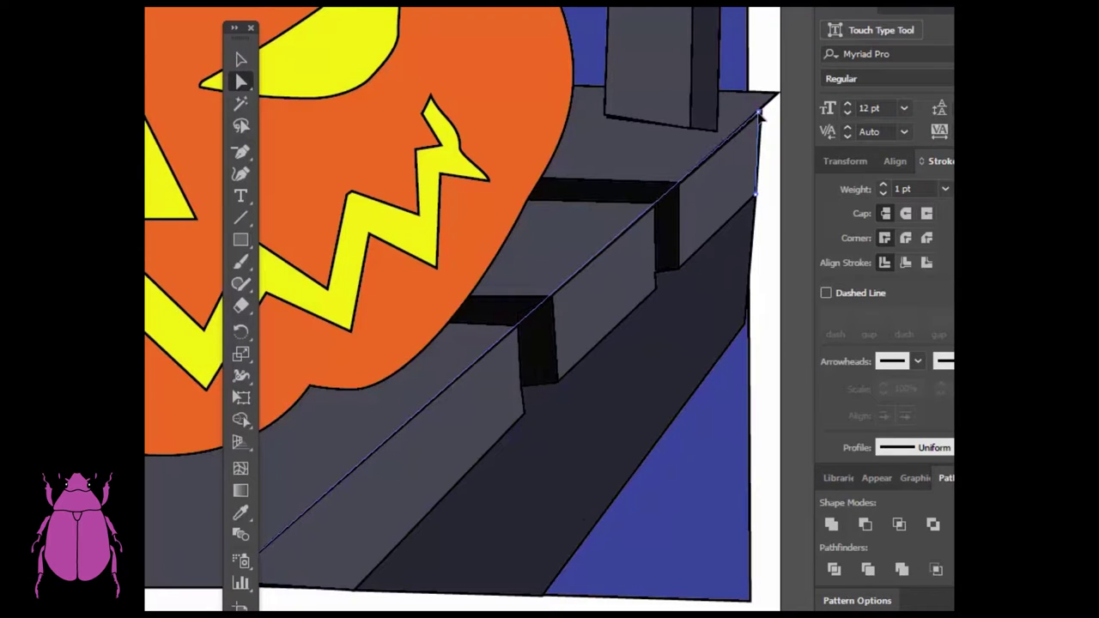
{"action": "left_click", "coordinate": [760, 115]}
{"action": "left_click", "coordinate": [776, 239]}
Step: Draw a third upright rectangle across the lower end of the ledge and give it the black fill of the existing uprights
{"action": "key", "text": "m"}
{"action": "left_click_drag", "start_coordinate": [374, 477], "coordinate": [327, 592]}
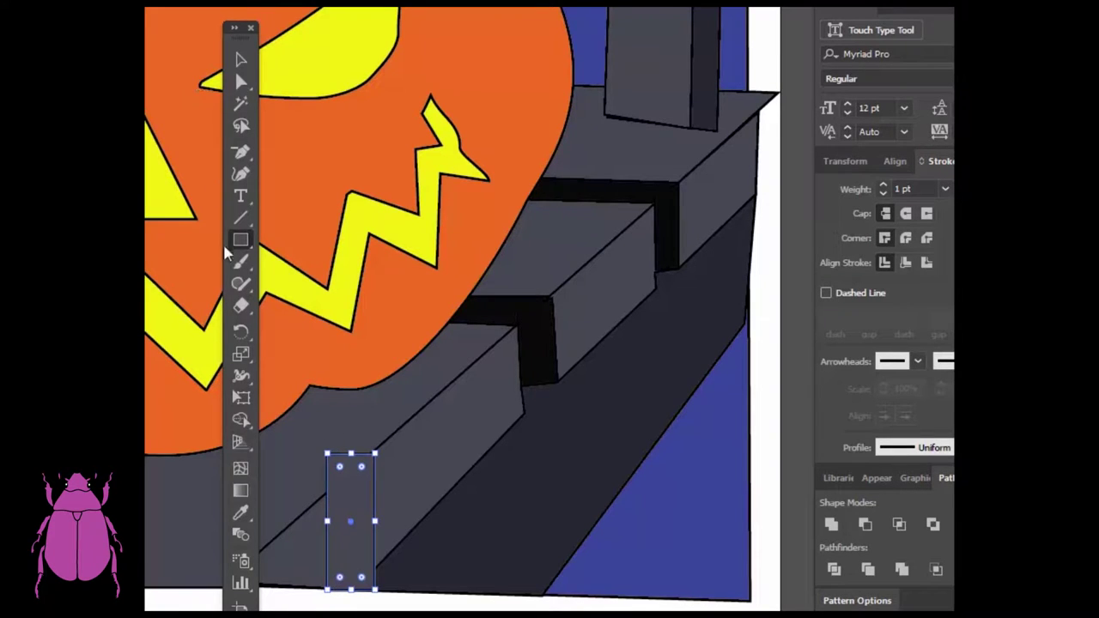
{"action": "left_click", "coordinate": [240, 516]}
{"action": "left_click", "coordinate": [535, 323]}
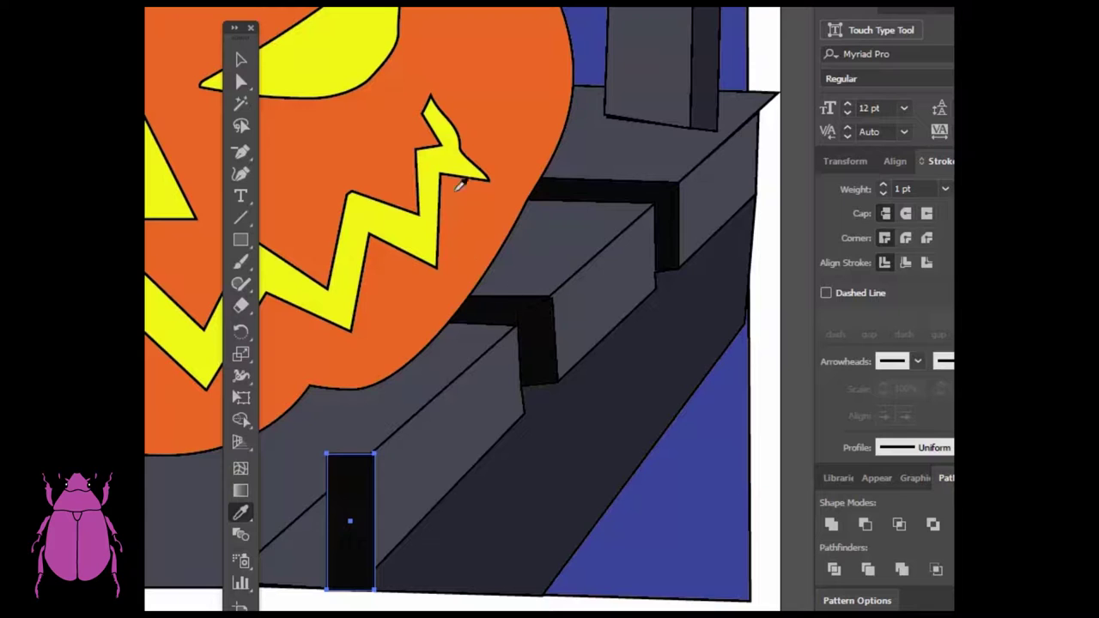
Step: Move the third black upright slightly up the ledge and fit its two lower corners to the bottom edge of the ledge's front face
{"action": "left_click", "coordinate": [240, 59]}
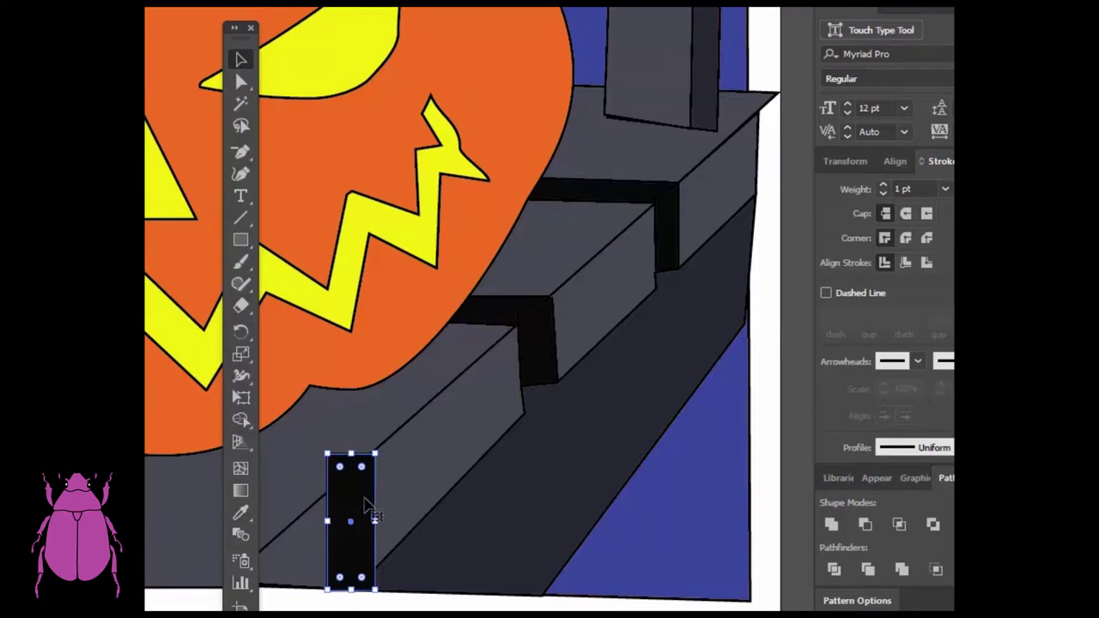
{"action": "key", "text": "ctrl+shift+a"}
{"action": "left_click_drag", "start_coordinate": [366, 496], "coordinate": [370, 490]}
{"action": "left_click", "coordinate": [241, 82]}
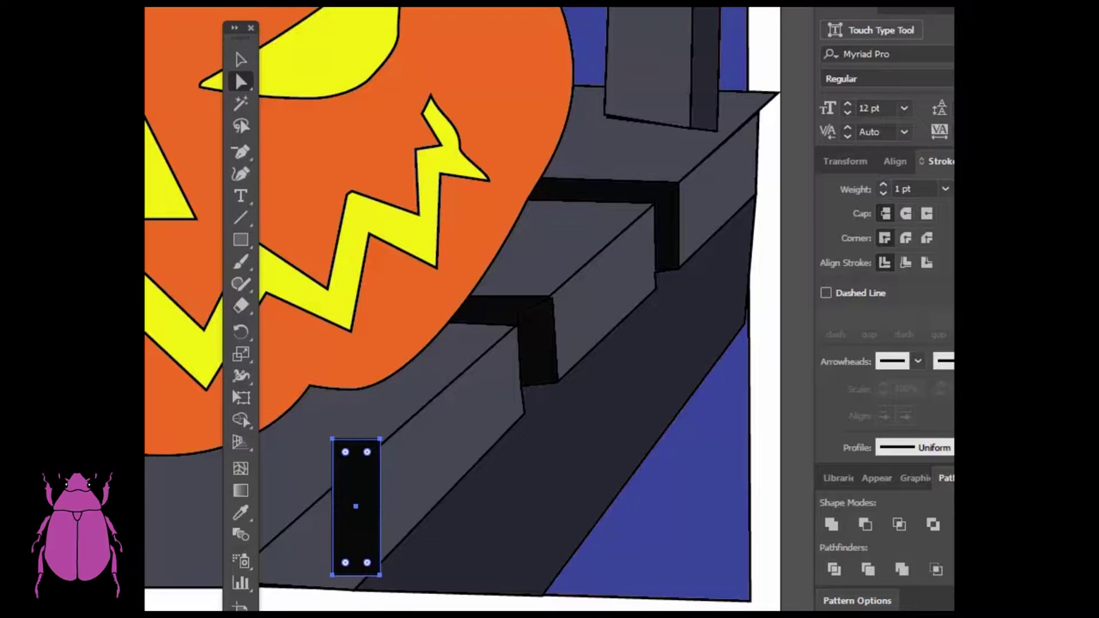
{"action": "left_click_drag", "start_coordinate": [382, 577], "coordinate": [355, 591]}
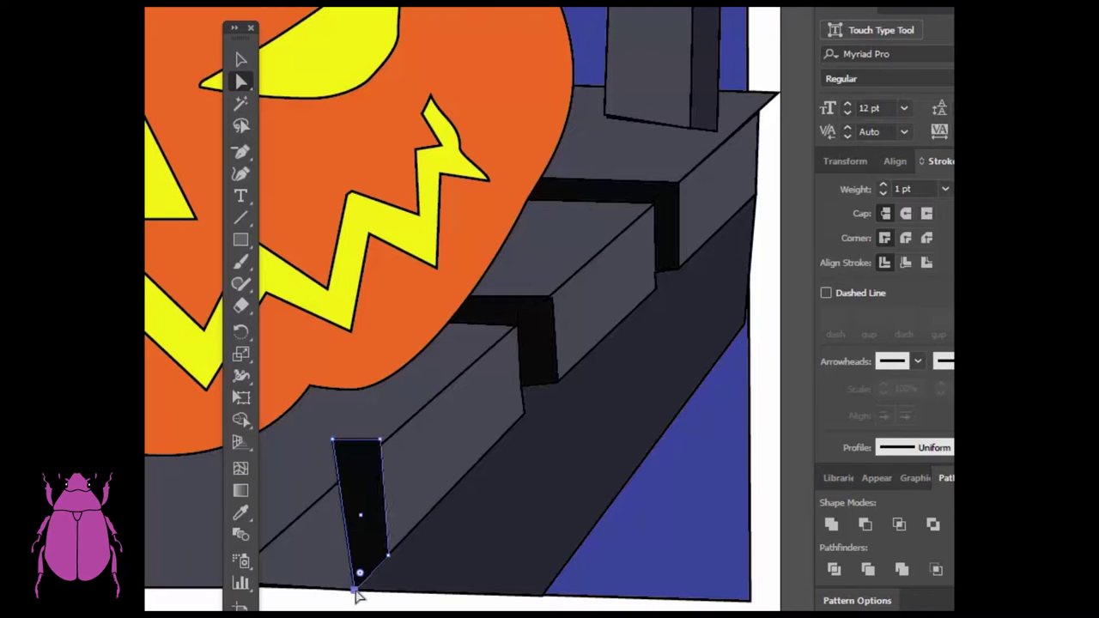
{"action": "left_click", "coordinate": [389, 557]}
{"action": "left_click_drag", "start_coordinate": [389, 559], "coordinate": [392, 547]}
Step: Add an anchor point on the upright's outer side and pull it down to the lower edge of the scene
{"action": "left_click_drag", "start_coordinate": [240, 152], "coordinate": [297, 176]}
{"action": "left_click", "coordinate": [351, 568]}
{"action": "left_click", "coordinate": [241, 82]}
{"action": "left_click_drag", "start_coordinate": [351, 569], "coordinate": [338, 594]}
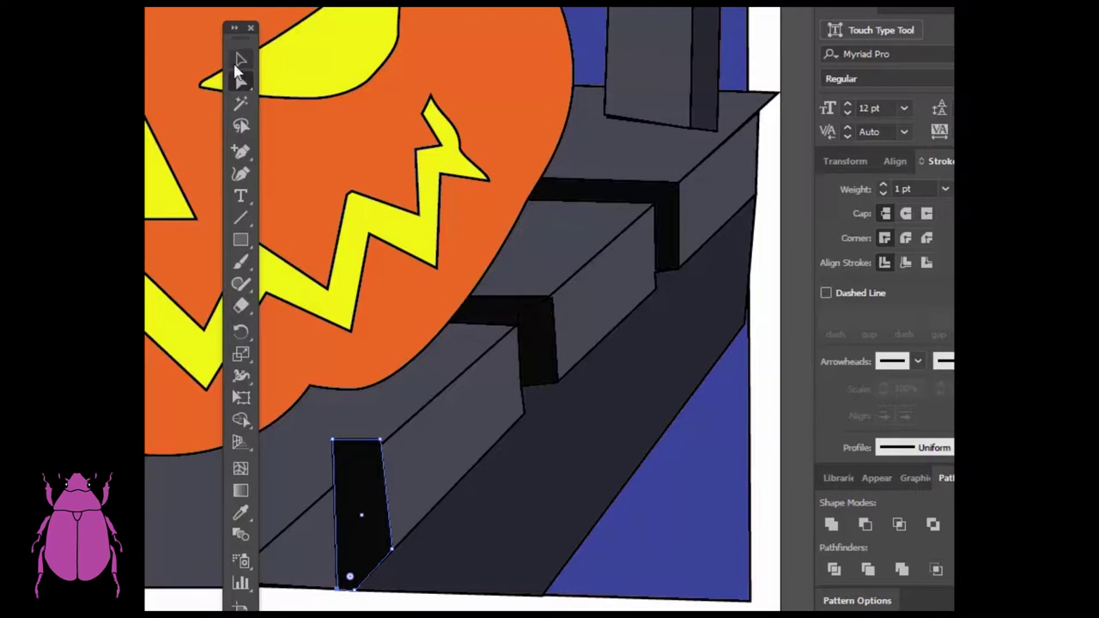
Step: Slant the third upright's top by moving its two upper corners onto the floor's front edge
{"action": "left_click", "coordinate": [240, 80]}
{"action": "left_click_drag", "start_coordinate": [332, 442], "coordinate": [333, 487]}
{"action": "left_click_drag", "start_coordinate": [379, 444], "coordinate": [383, 445]}
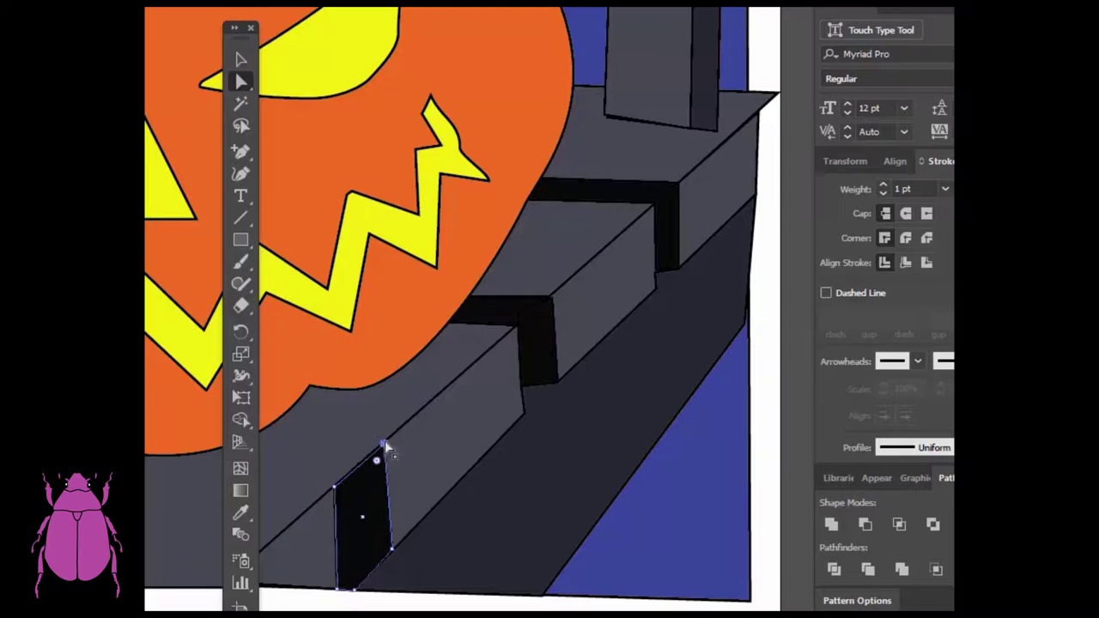
Step: Draw a black rectangle on the floor just above the third upright, overlapping the pumpkin's lower edge
{"action": "left_click", "coordinate": [241, 240]}
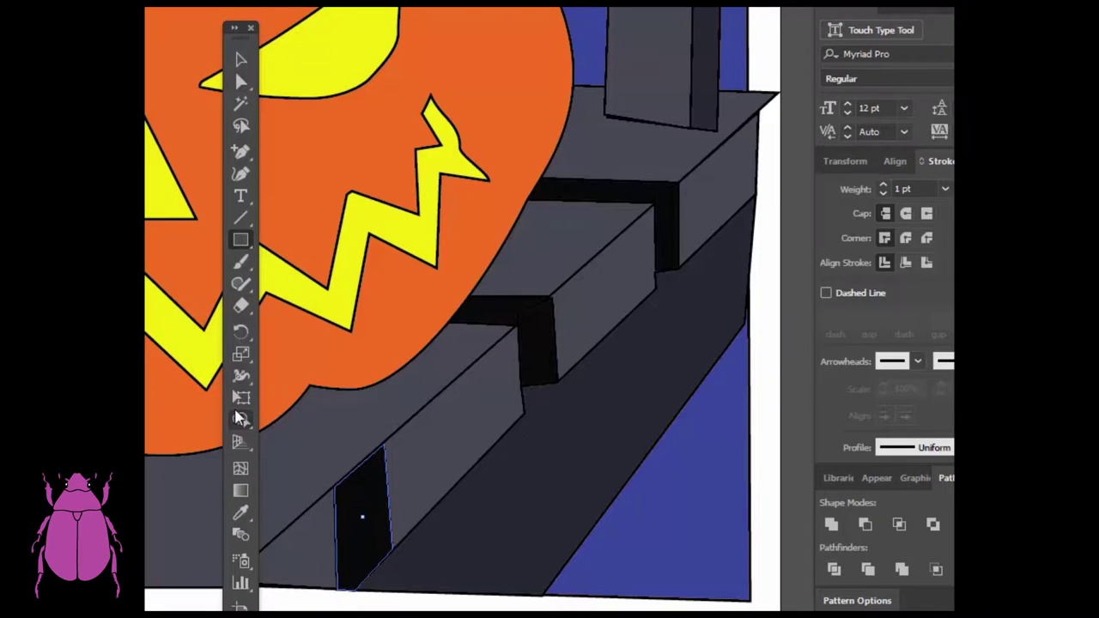
{"action": "left_click", "coordinate": [241, 419]}
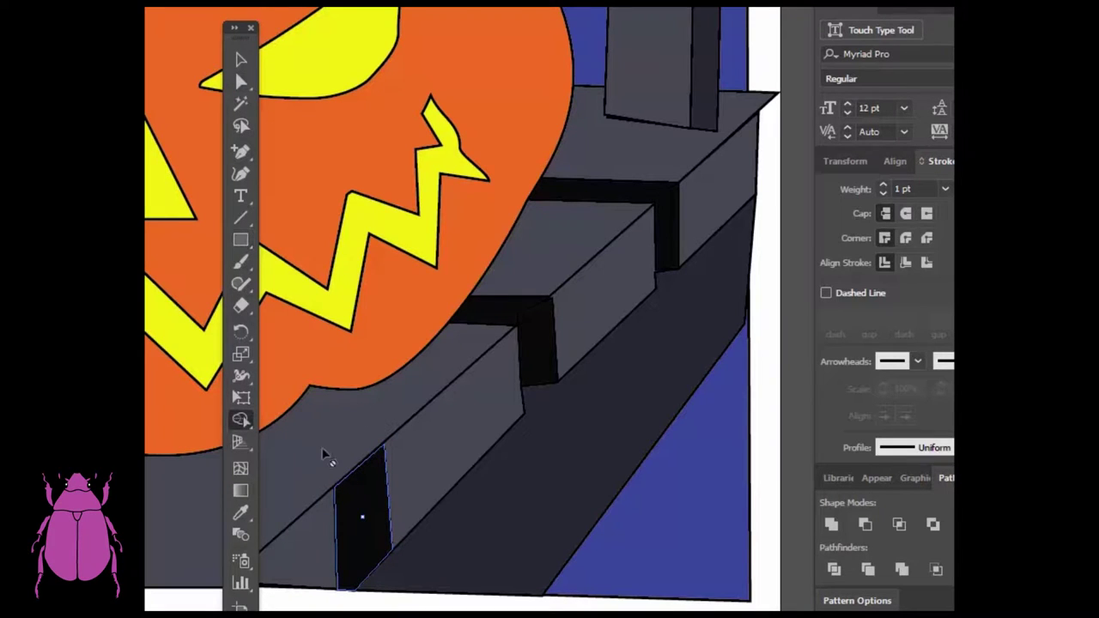
{"action": "left_click", "coordinate": [242, 240]}
{"action": "left_click_drag", "start_coordinate": [375, 459], "coordinate": [418, 474]}
{"action": "key", "text": "a"}
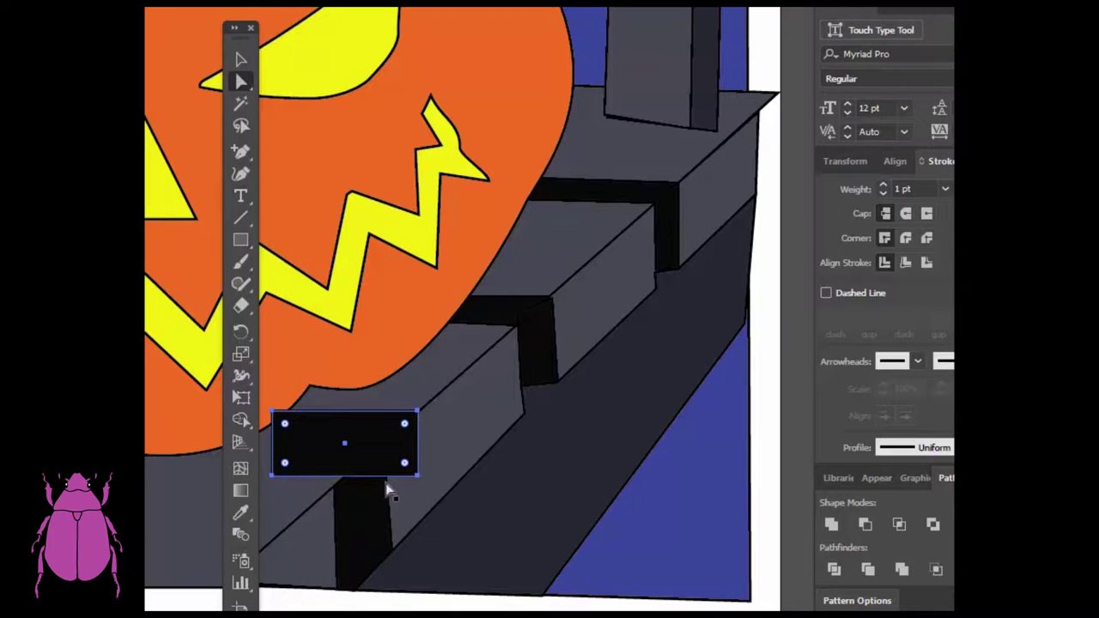
Step: Reshape the rectangle's four corners into a slanted floor gap running from the third upright's top to underneath the pumpkin
{"action": "left_click_drag", "start_coordinate": [272, 475], "coordinate": [163, 455]}
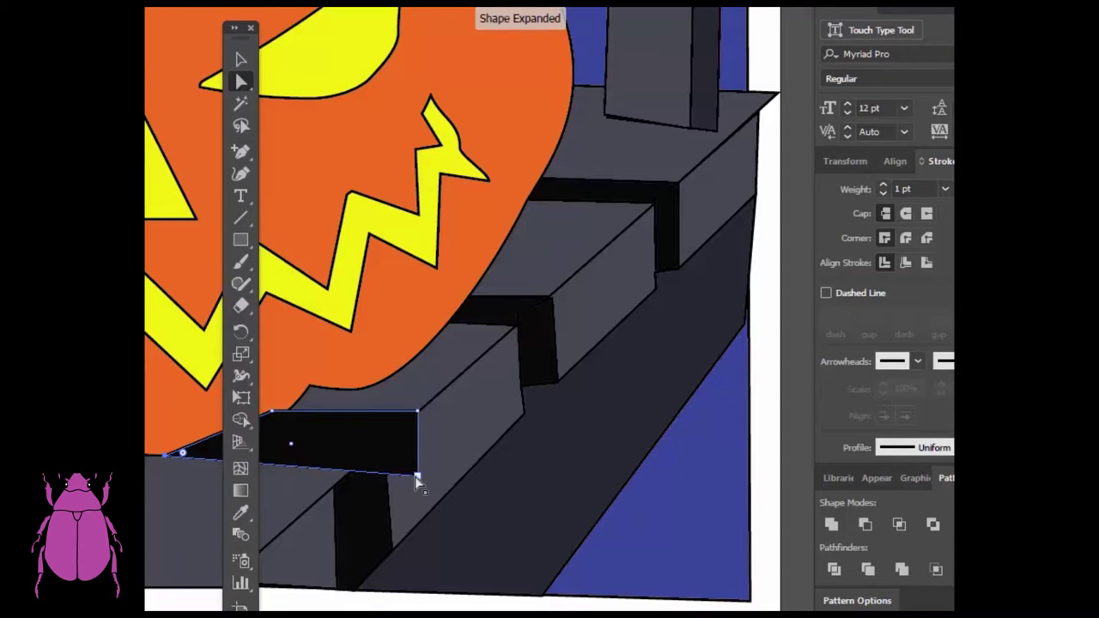
{"action": "left_click_drag", "start_coordinate": [419, 477], "coordinate": [333, 486]}
{"action": "left_click_drag", "start_coordinate": [418, 414], "coordinate": [386, 444]}
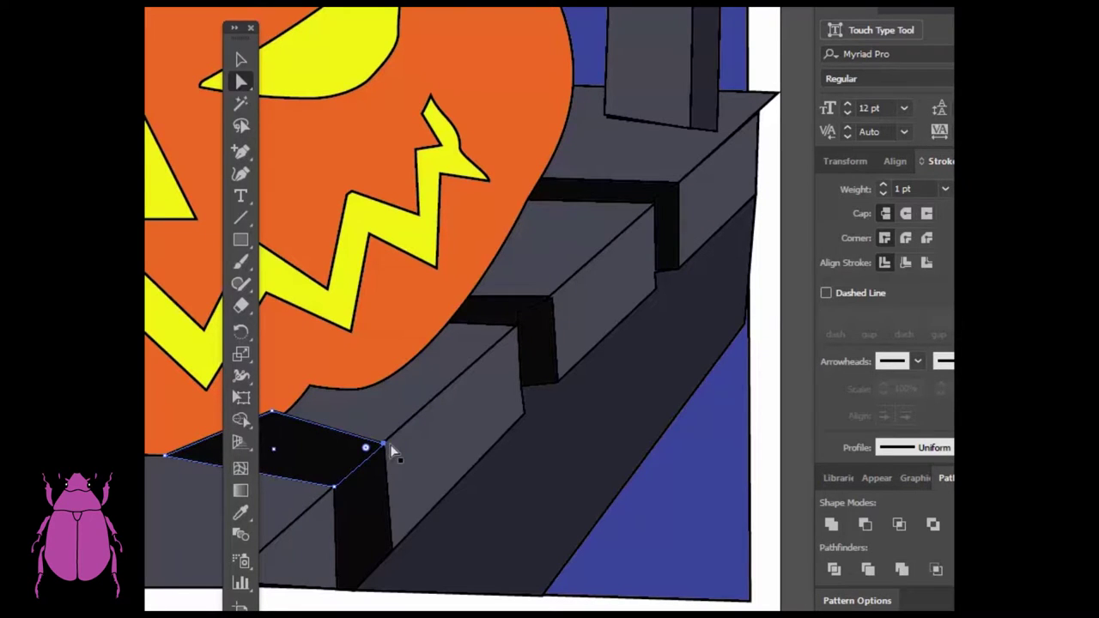
{"action": "left_click_drag", "start_coordinate": [272, 415], "coordinate": [201, 421]}
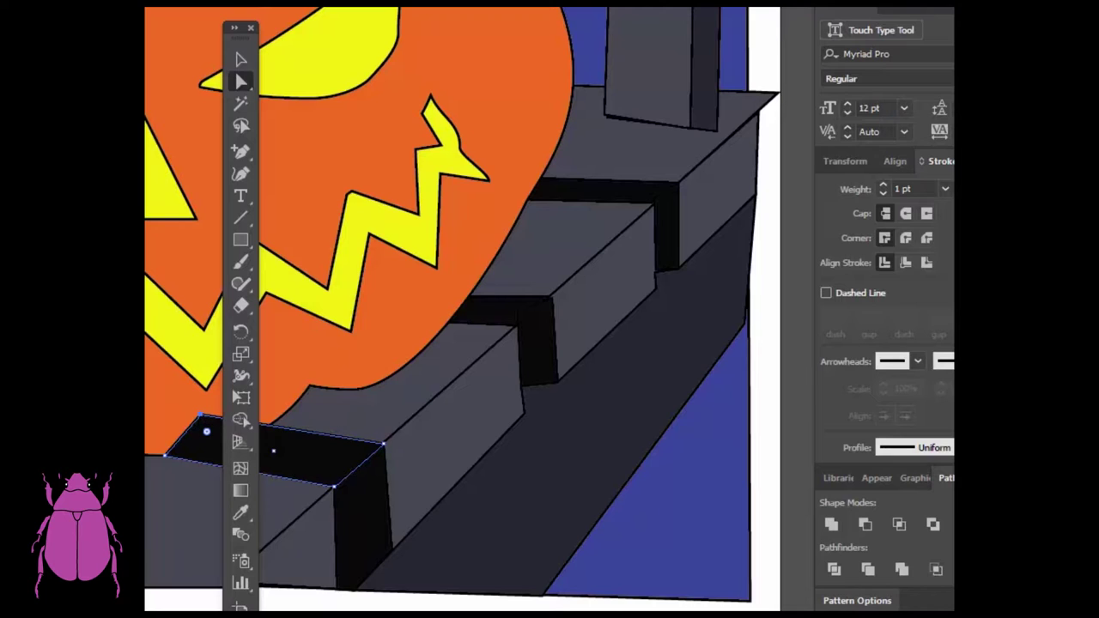
Step: Arrange the slanted floor gap behind the pumpkin but in front of the floor, and deselect it
{"action": "left_click", "coordinate": [241, 60]}
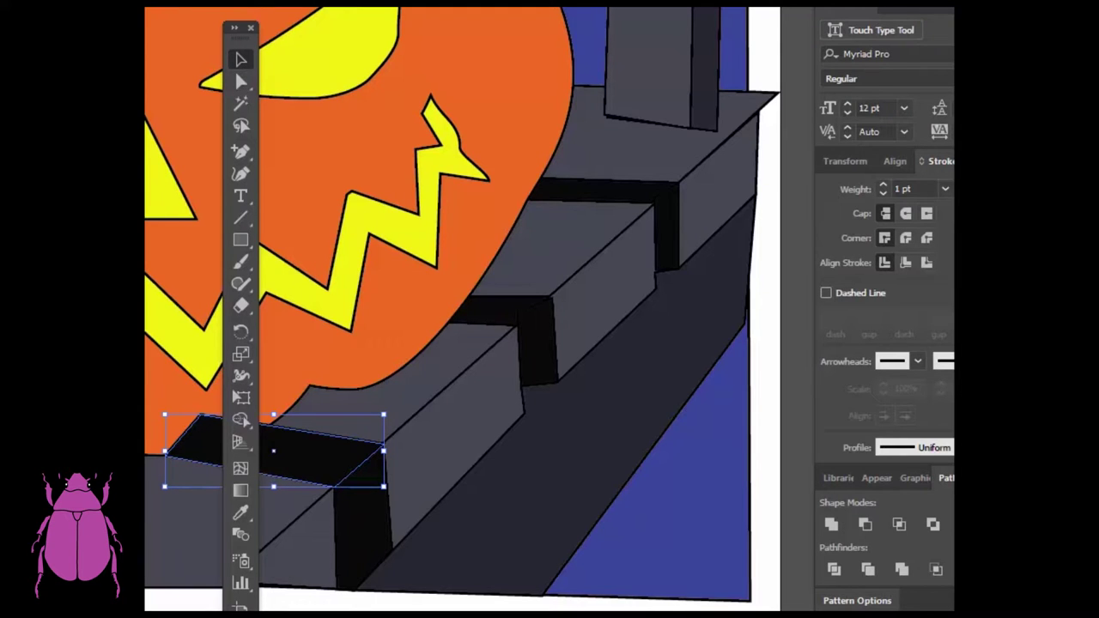
{"action": "mouse_move", "coordinate": [103, 7]}
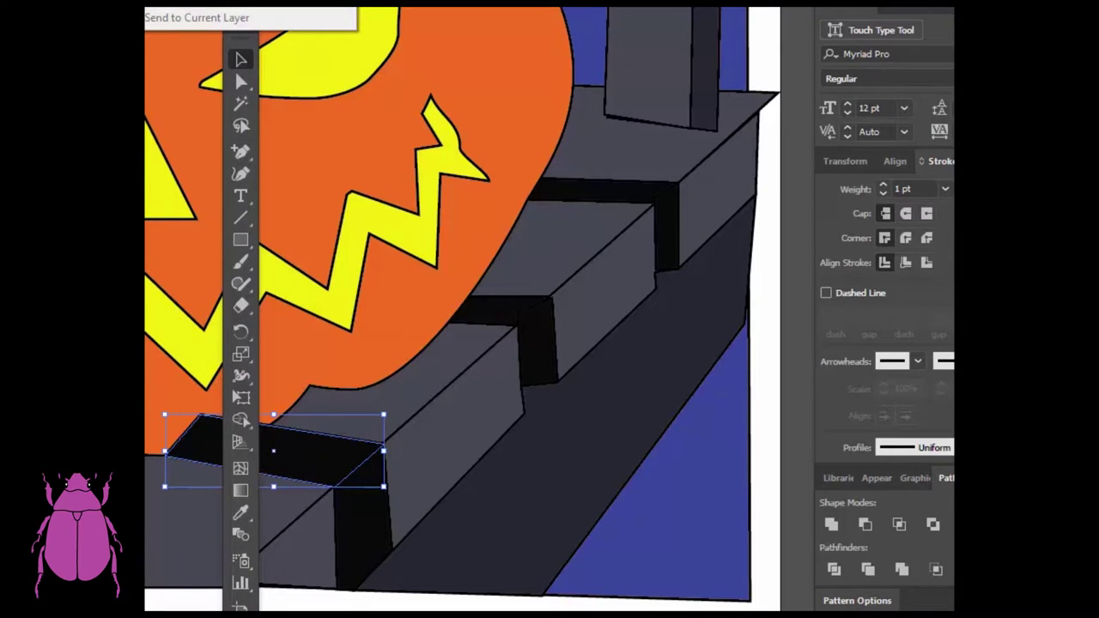
{"action": "left_click", "coordinate": [176, 2]}
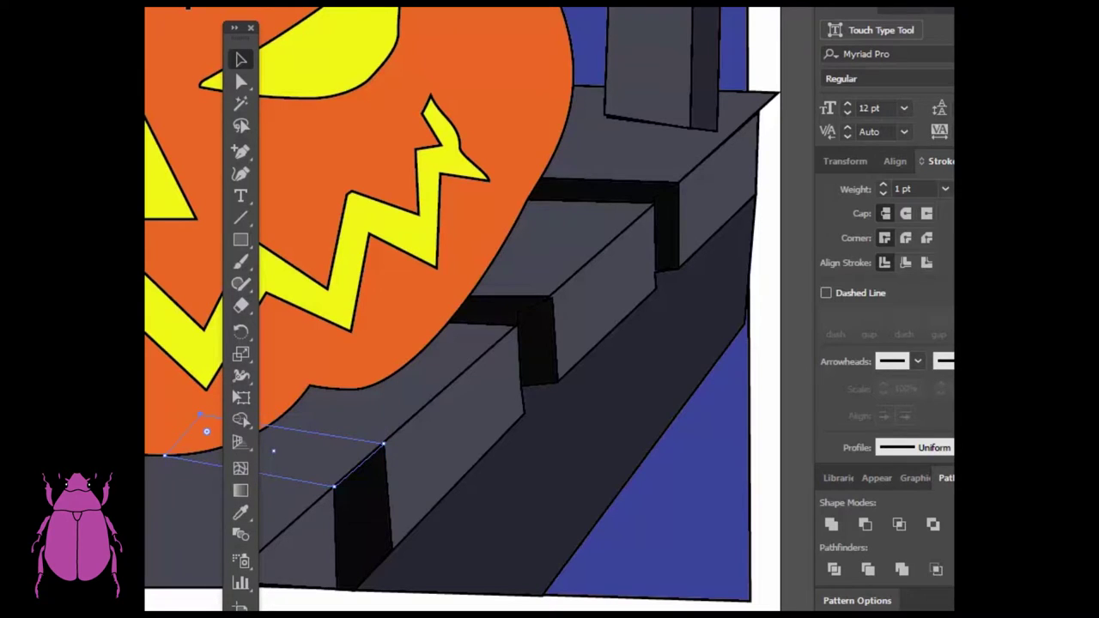
{"action": "key", "text": "ctrl+bracketright"}
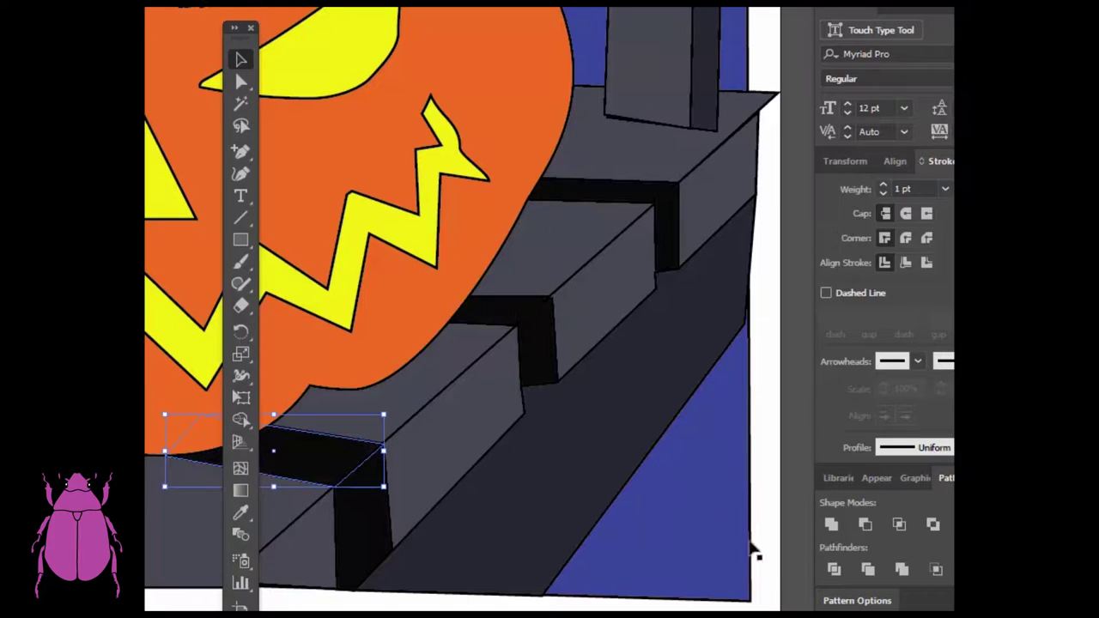
{"action": "left_click", "coordinate": [711, 591]}
Step: Add anchor points to the dark underside beside the third upright and extend its lower corner beneath that upright
{"action": "key", "text": "a"}
{"action": "left_click", "coordinate": [388, 570]}
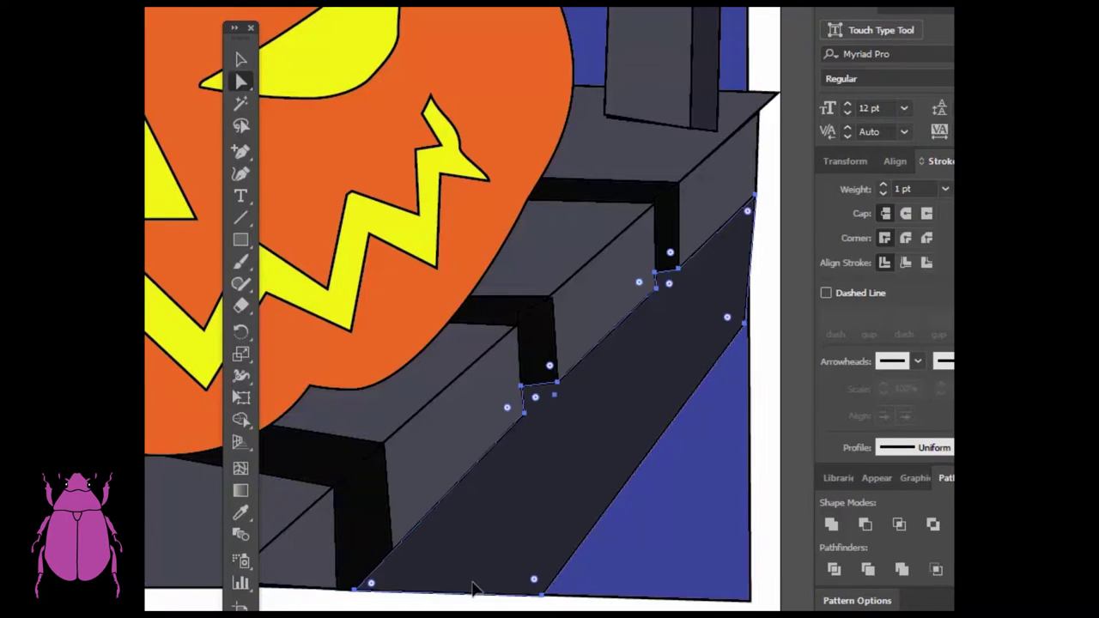
{"action": "left_click", "coordinate": [241, 152]}
{"action": "left_click", "coordinate": [392, 550]}
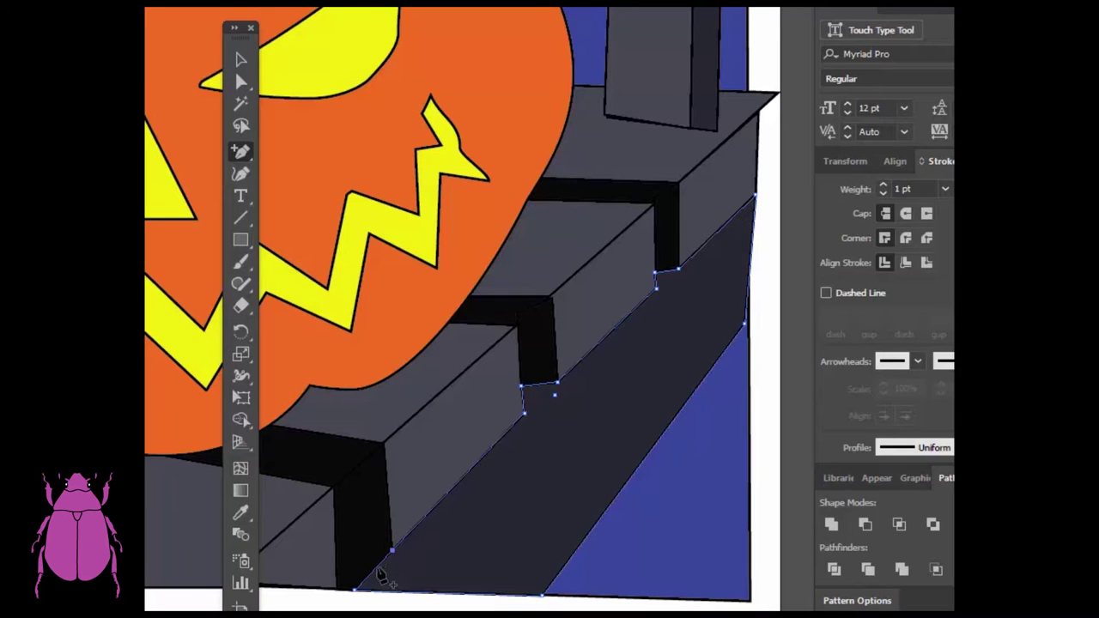
{"action": "left_click", "coordinate": [241, 81]}
{"action": "left_click_drag", "start_coordinate": [376, 569], "coordinate": [335, 551]}
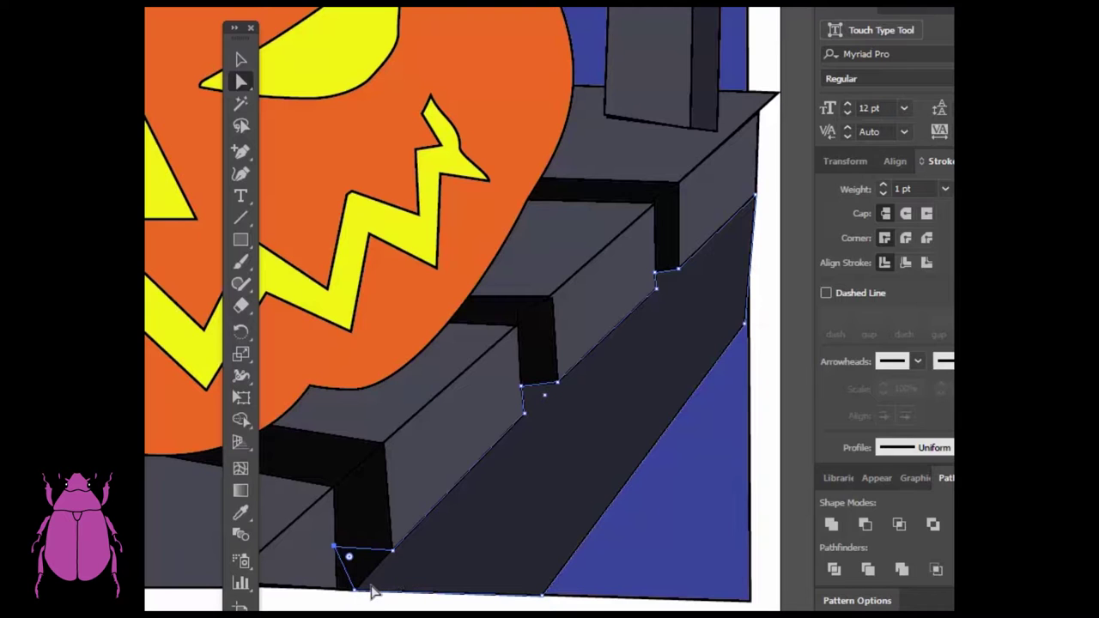
{"action": "left_click_drag", "start_coordinate": [355, 590], "coordinate": [352, 588]}
Step: Add an anchor point on the third upright's outer side and delete its lowest points so it ends above the underside
{"action": "left_click", "coordinate": [373, 567]}
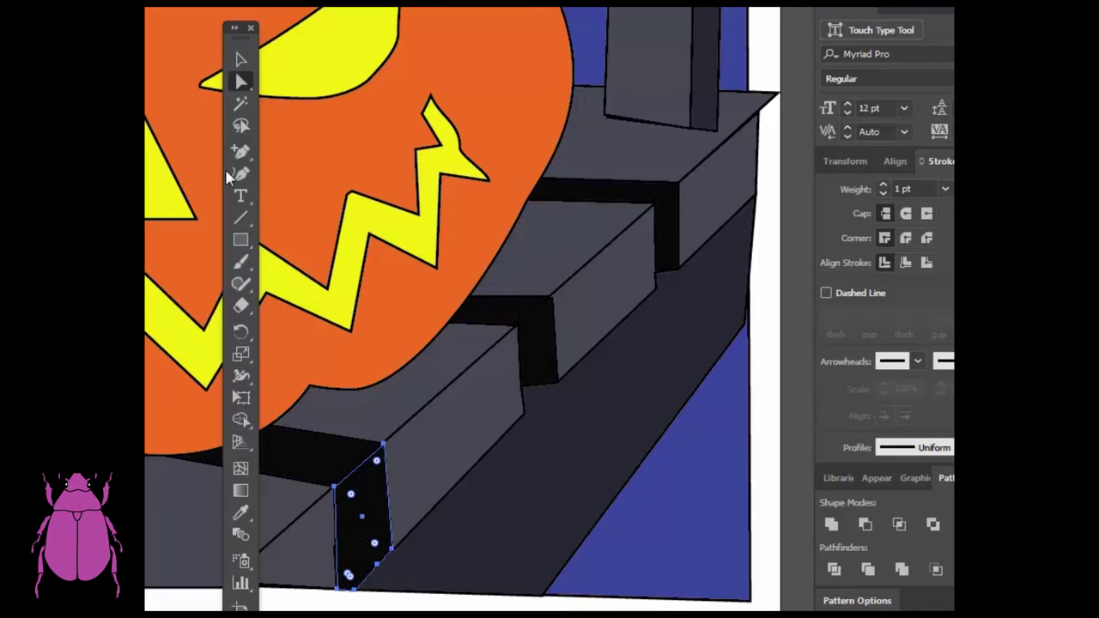
{"action": "key", "text": "plus"}
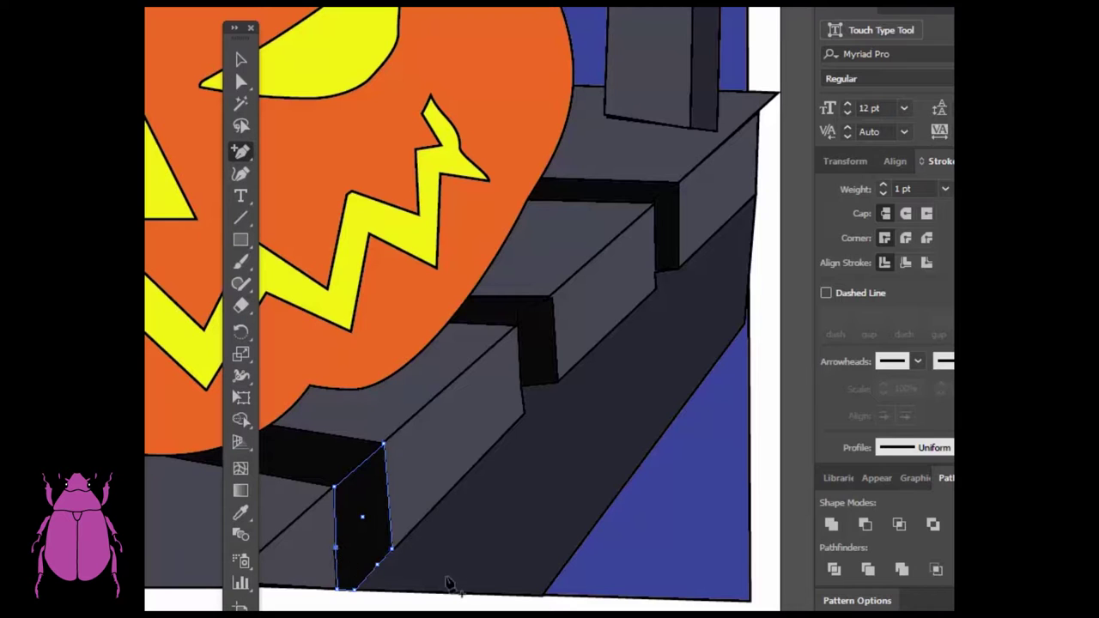
{"action": "left_click", "coordinate": [243, 155]}
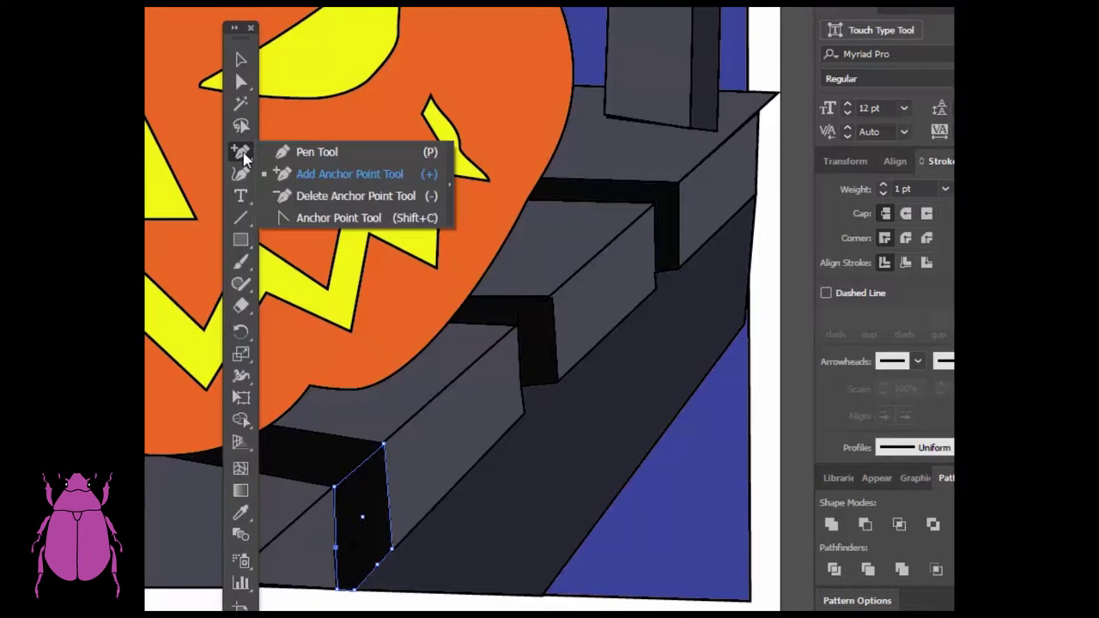
{"action": "left_click", "coordinate": [297, 197]}
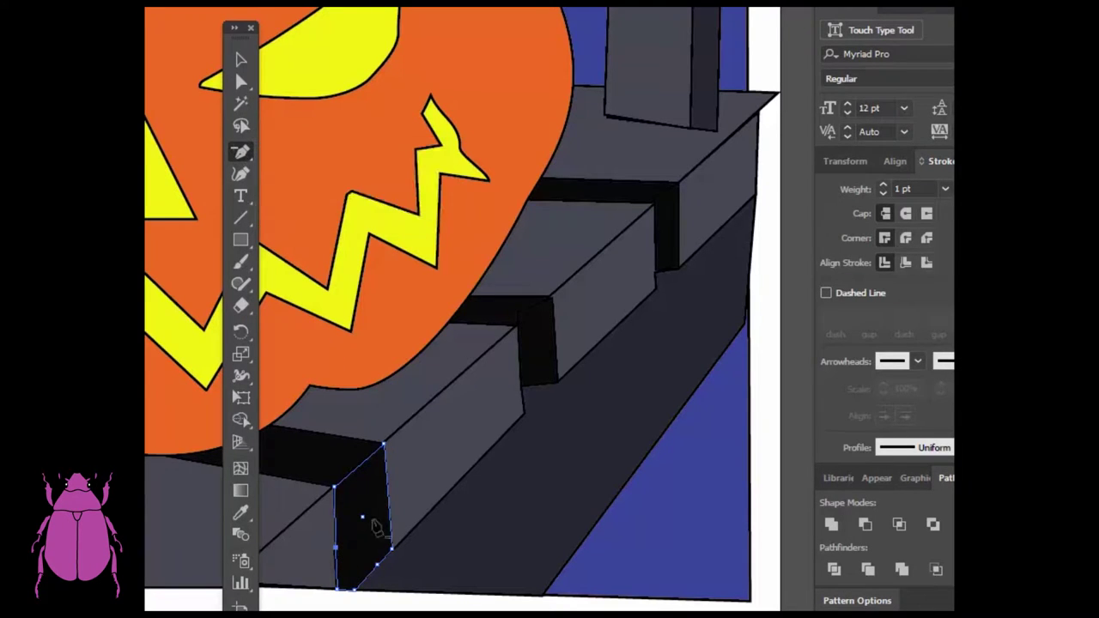
{"action": "left_click", "coordinate": [353, 598]}
{"action": "key", "text": "Return"}
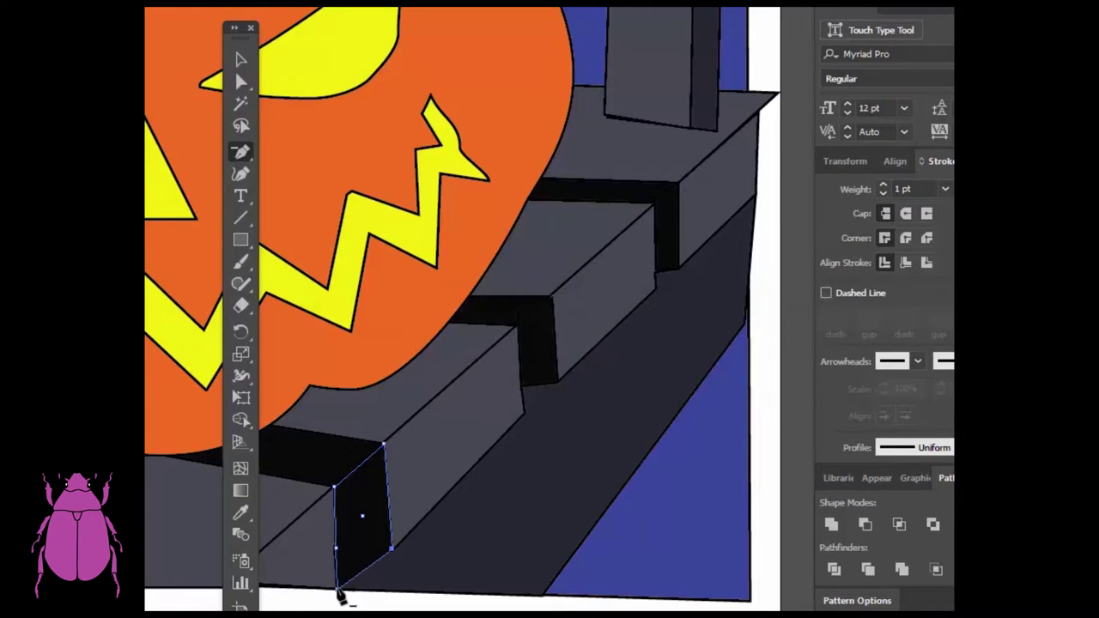
{"action": "left_click", "coordinate": [338, 590]}
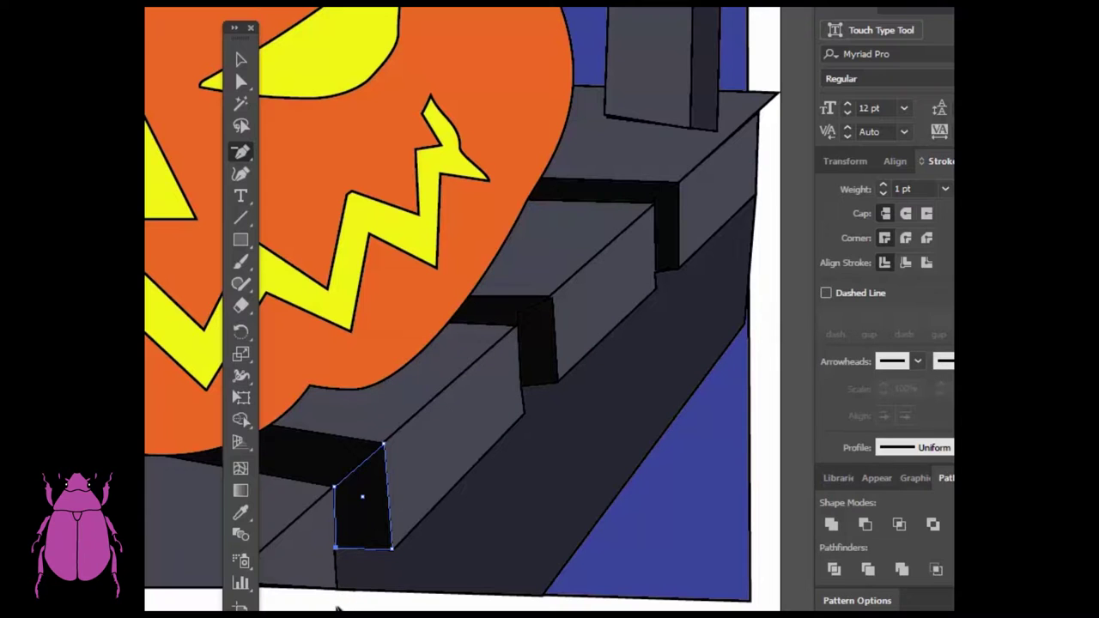
{"action": "left_click", "coordinate": [240, 59]}
{"action": "key", "text": "ctrl+shift+a"}
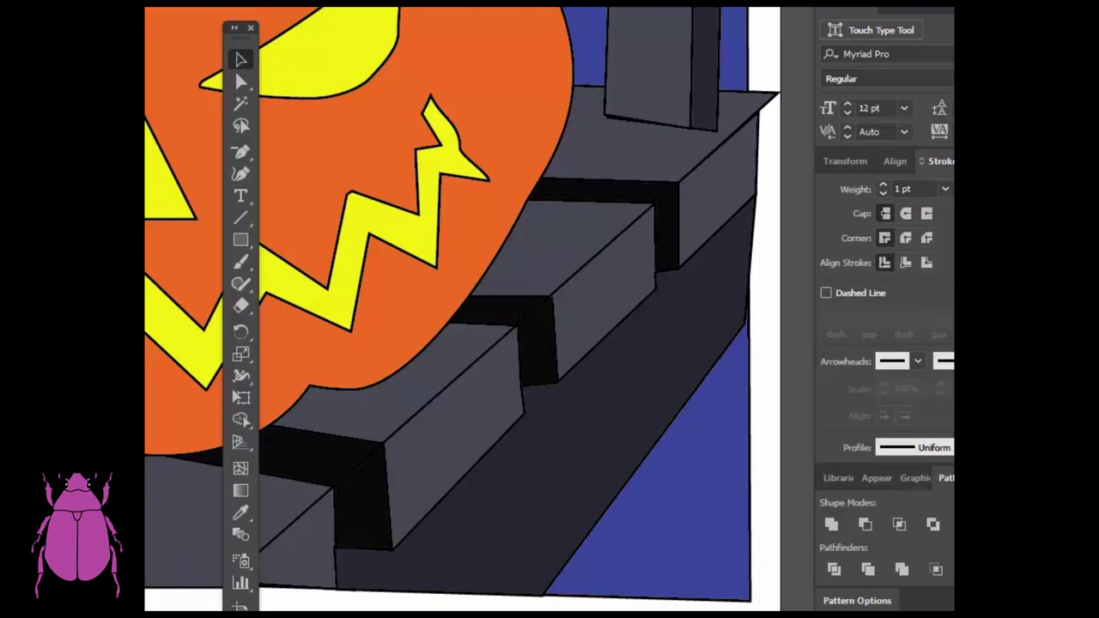
Step: Draw a long thin black bar across the floor and rotate it to slope down toward the pumpkin's base
{"action": "key", "text": "ctrl+minus"}
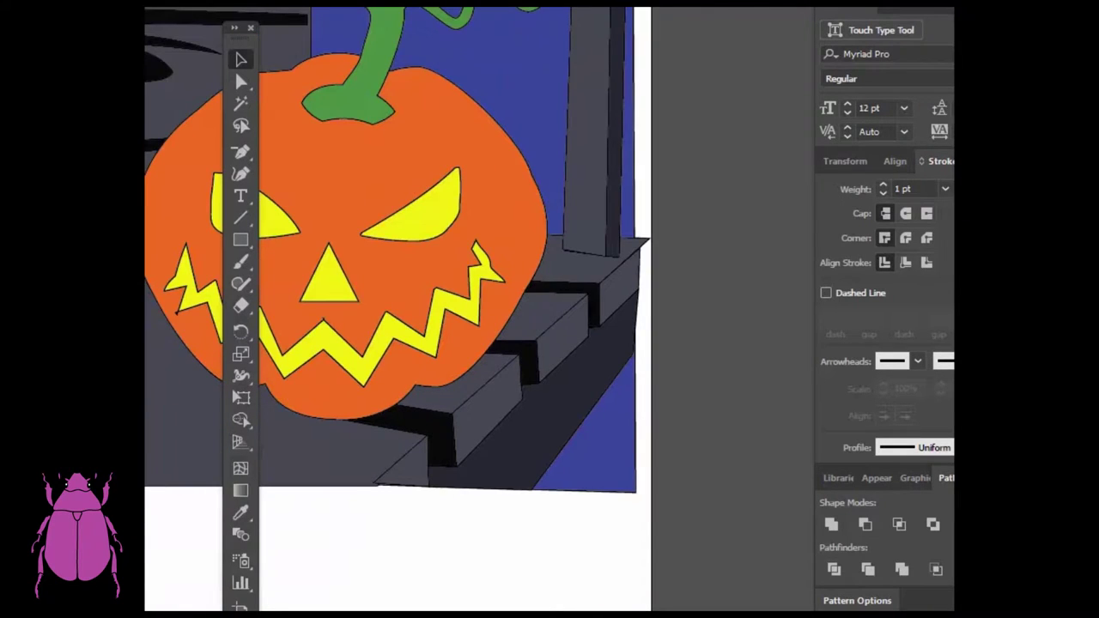
{"action": "key", "text": "ctrl+minus"}
{"action": "left_click_drag", "start_coordinate": [395, 503], "coordinate": [574, 534]}
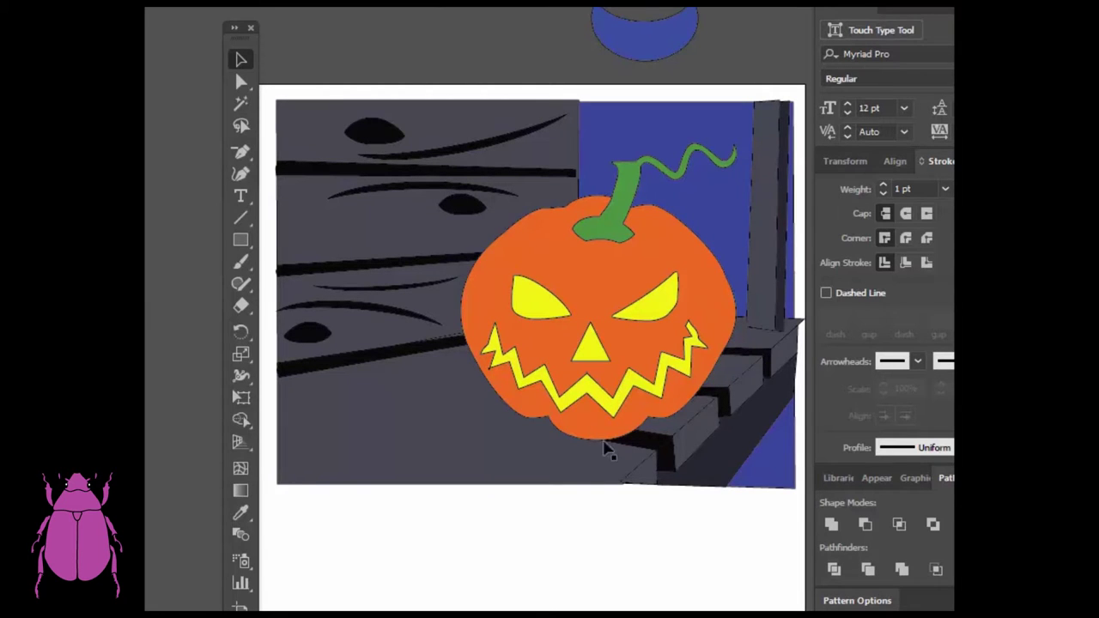
{"action": "left_click", "coordinate": [243, 240]}
{"action": "mouse_move", "coordinate": [348, 361]}
{"action": "left_mouse_down"}
{"action": "mouse_move", "coordinate": [481, 395]}
{"action": "mouse_move", "coordinate": [562, 401]}
{"action": "mouse_move", "coordinate": [553, 381]}
{"action": "mouse_move", "coordinate": [584, 378]}
{"action": "mouse_move", "coordinate": [522, 387]}
{"action": "mouse_move", "coordinate": [518, 419]}
{"action": "mouse_move", "coordinate": [572, 435]}
{"action": "left_mouse_up"}
{"action": "key", "text": "v"}
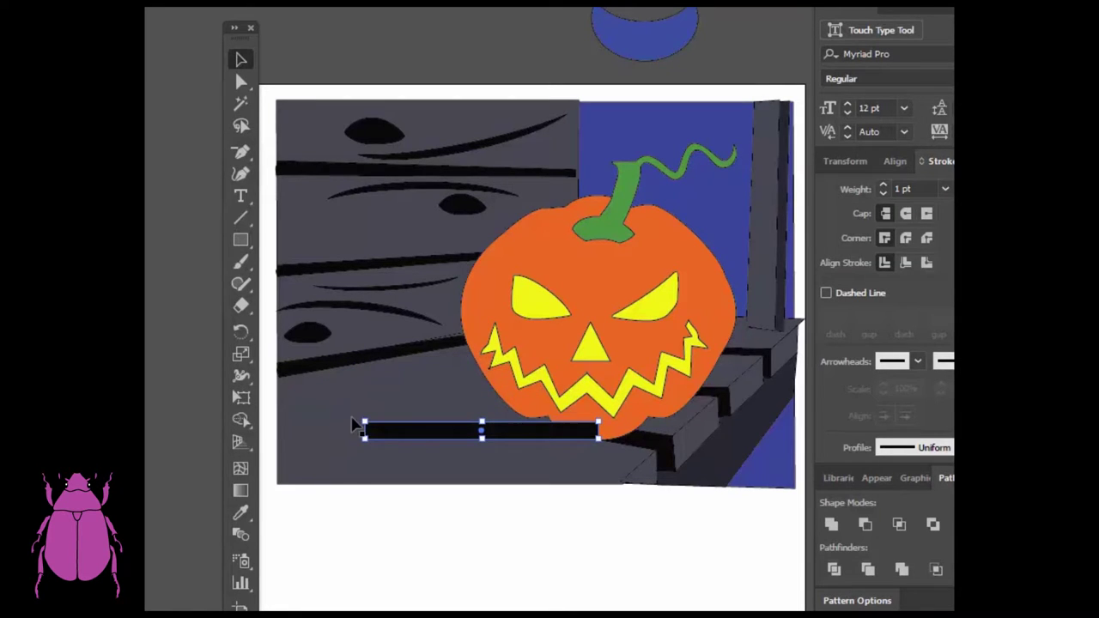
{"action": "left_click_drag", "start_coordinate": [358, 414], "coordinate": [401, 385]}
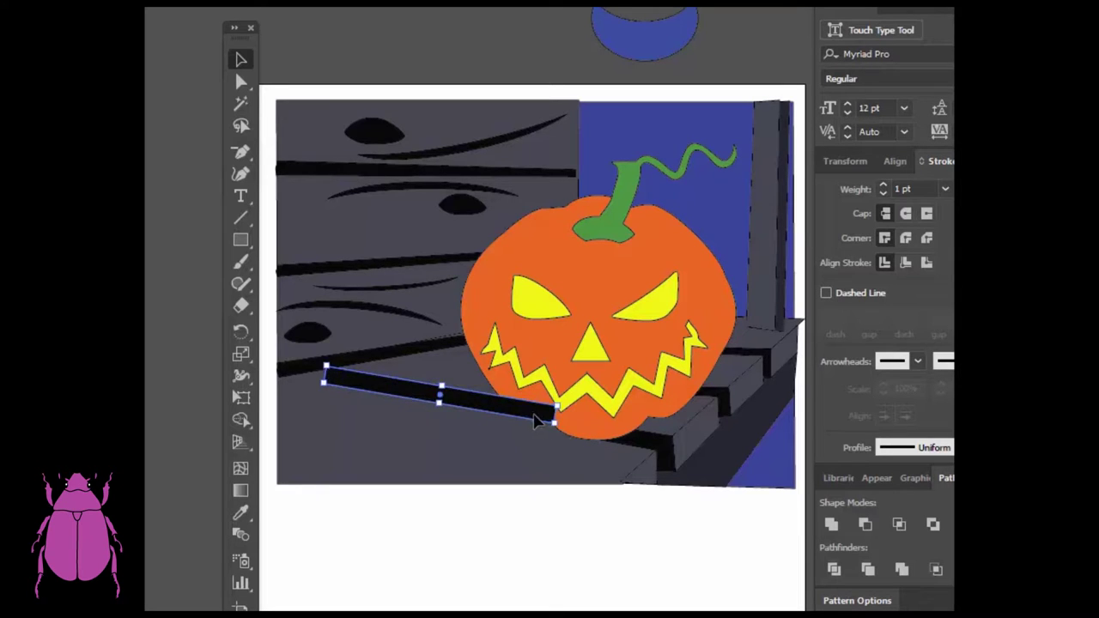
{"action": "left_click", "coordinate": [537, 420]}
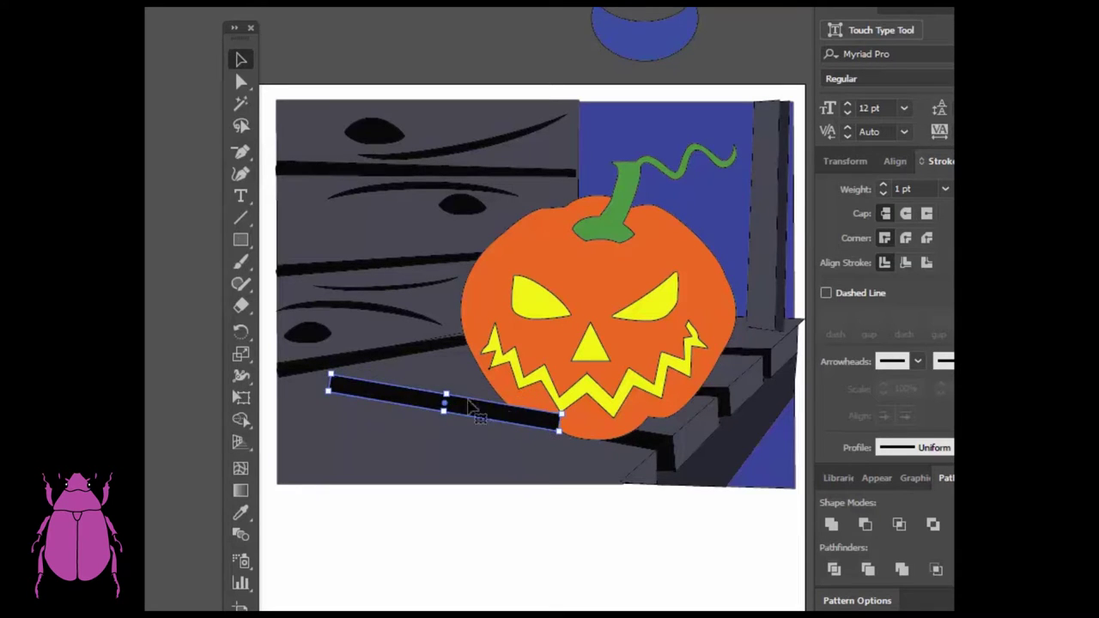
Step: Stretch the bar's end corners to reach from the wall's lower corner to the floor gap beneath the pumpkin
{"action": "left_click", "coordinate": [240, 81]}
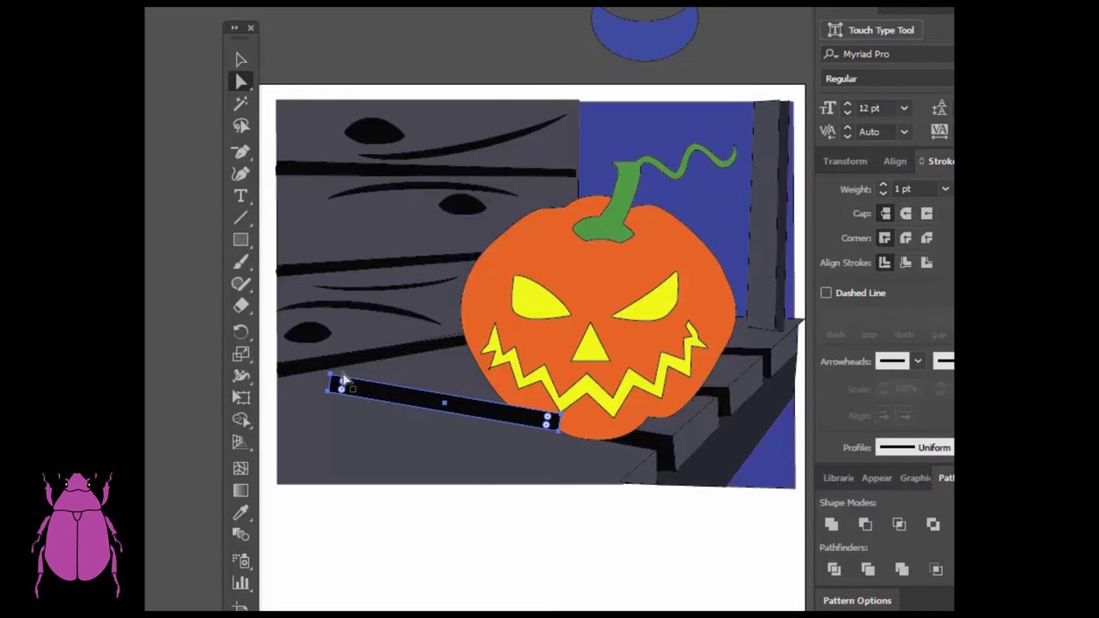
{"action": "left_click_drag", "start_coordinate": [332, 378], "coordinate": [282, 372]}
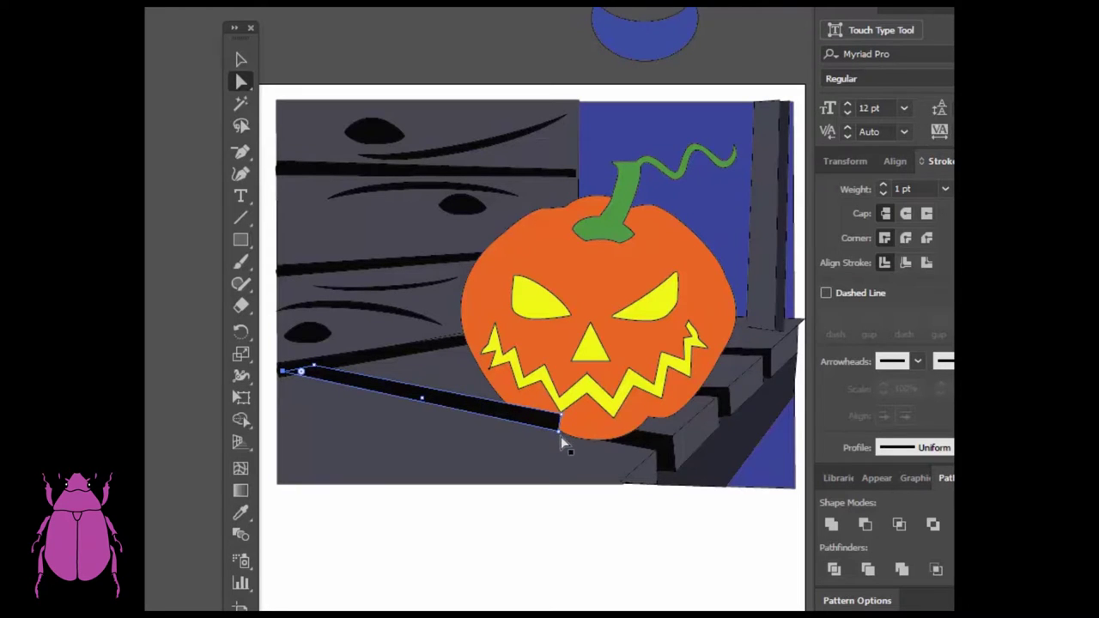
{"action": "left_click_drag", "start_coordinate": [558, 432], "coordinate": [611, 442]}
{"action": "left_click_drag", "start_coordinate": [562, 416], "coordinate": [642, 437]}
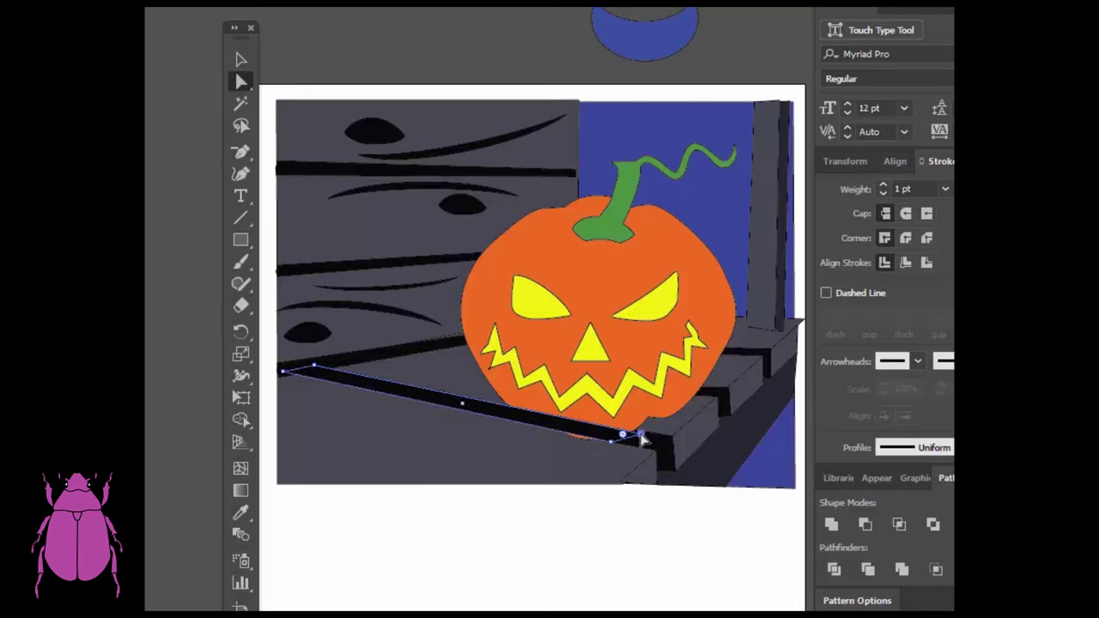
Step: Arrange the long black floor bar behind the pumpkin but in front of the floor
{"action": "left_click", "coordinate": [240, 57]}
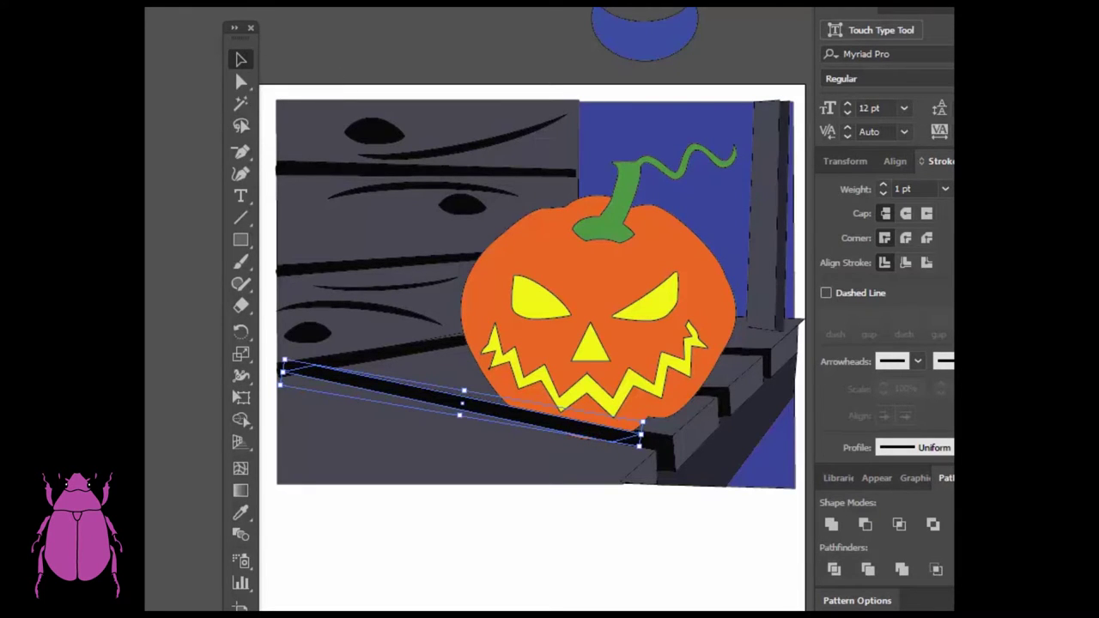
{"action": "mouse_move", "coordinate": [144, 8]}
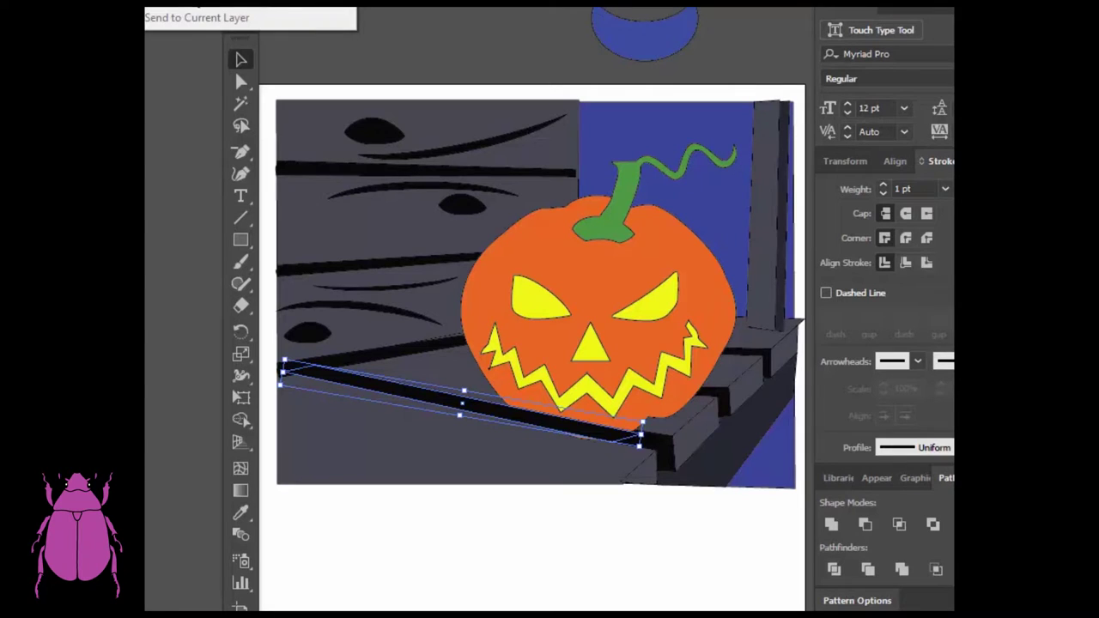
{"action": "left_click", "coordinate": [197, 7]}
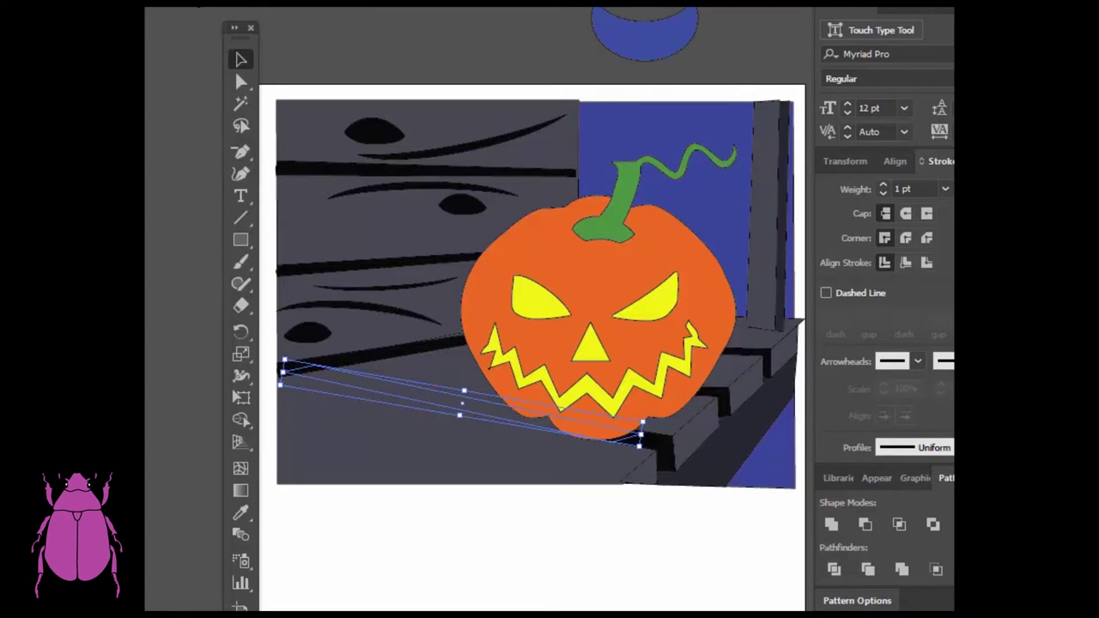
{"action": "key", "text": "ctrl+bracketright"}
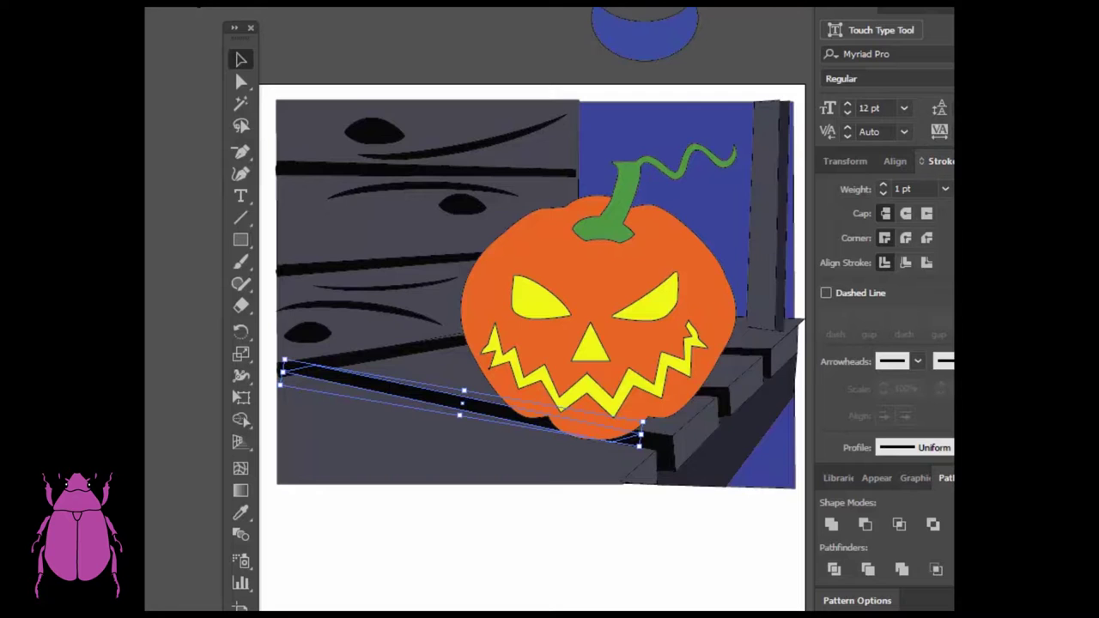
{"action": "key", "text": "ctrl+shift+a"}
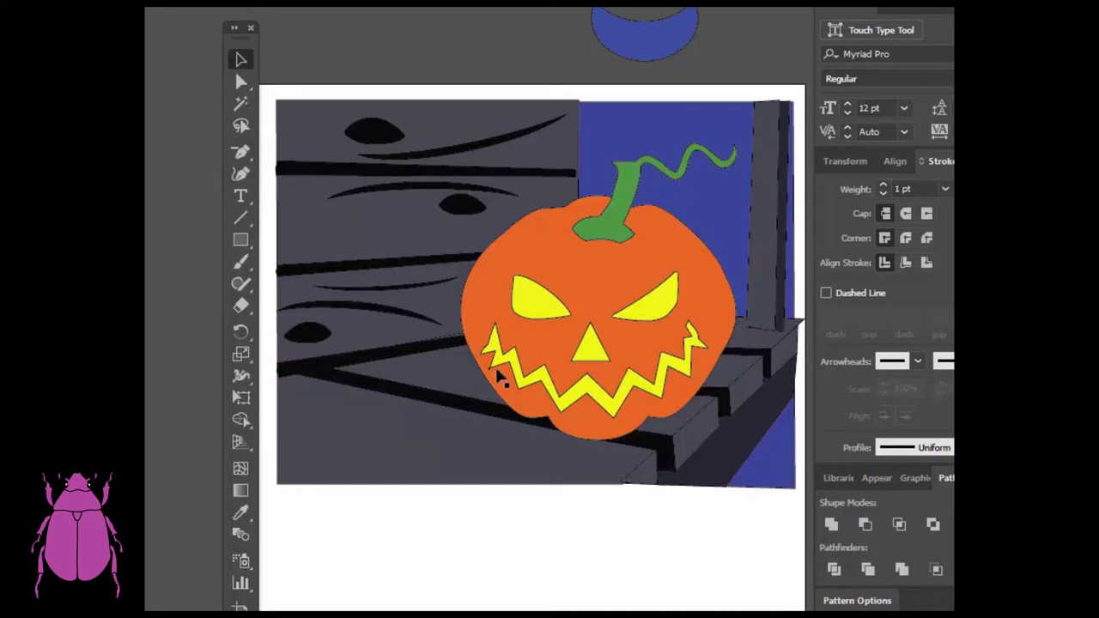
Step: Duplicate the black floor bar, then rotate and shorten the copy to run from the wall's base to the next plank gap
{"action": "left_click", "coordinate": [349, 385]}
{"action": "left_click_drag", "start_coordinate": [348, 384], "coordinate": [409, 367]}
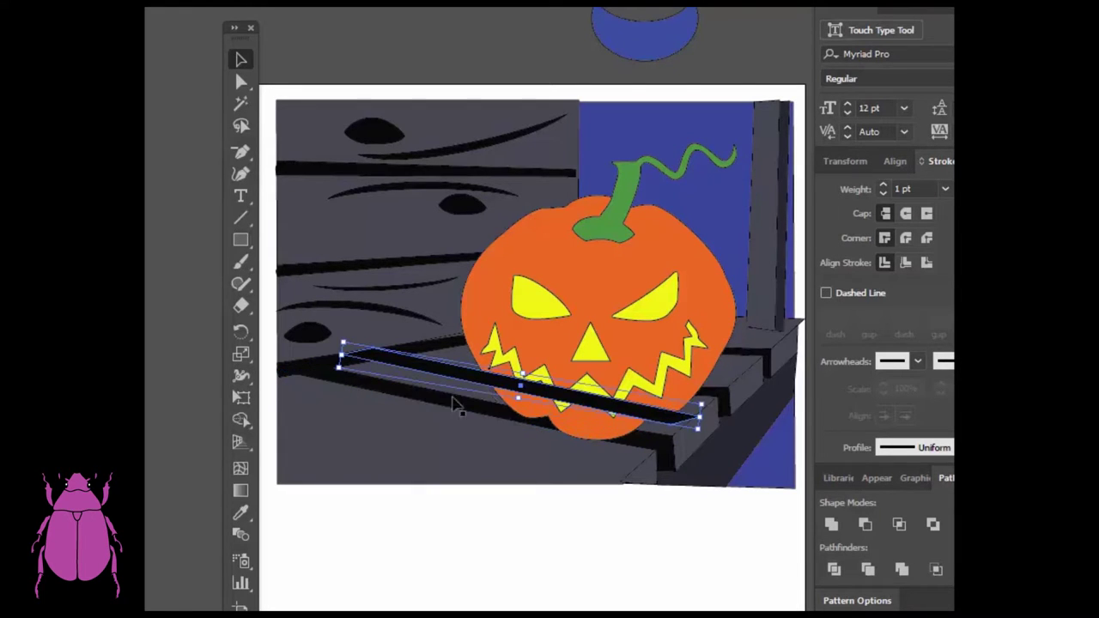
{"action": "left_click_drag", "start_coordinate": [703, 419], "coordinate": [642, 384]}
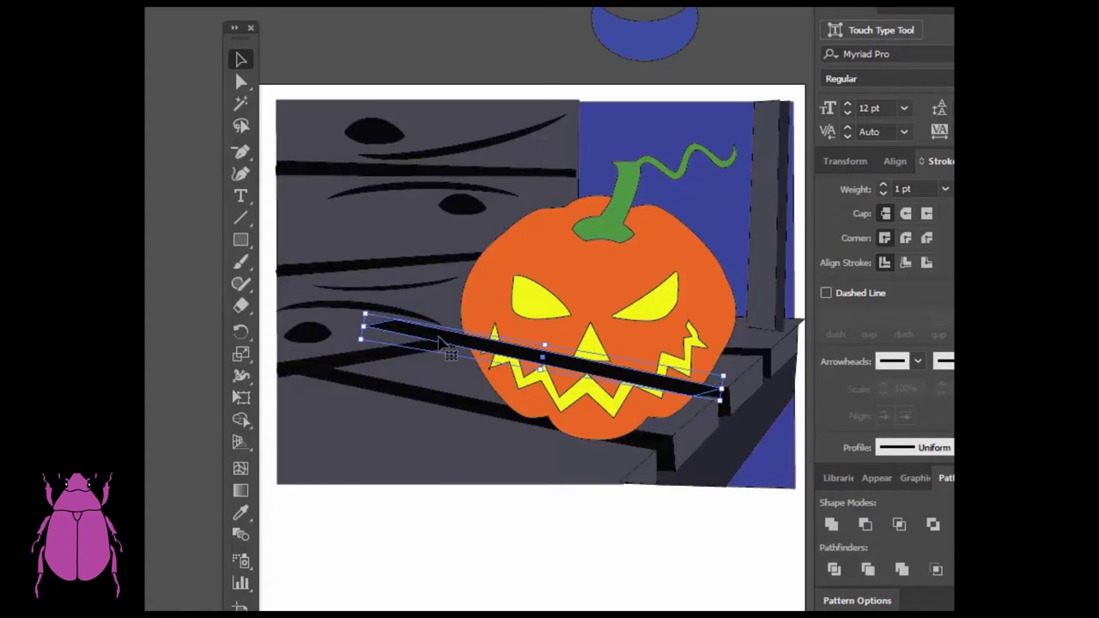
{"action": "left_click_drag", "start_coordinate": [359, 311], "coordinate": [359, 326]}
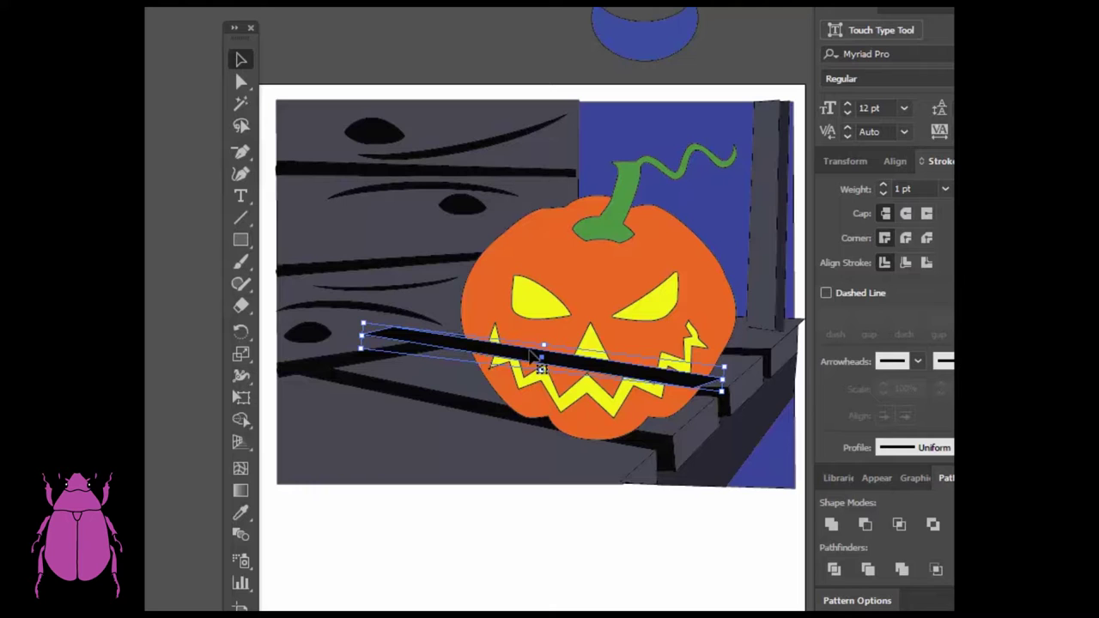
{"action": "left_click_drag", "start_coordinate": [522, 351], "coordinate": [557, 370]}
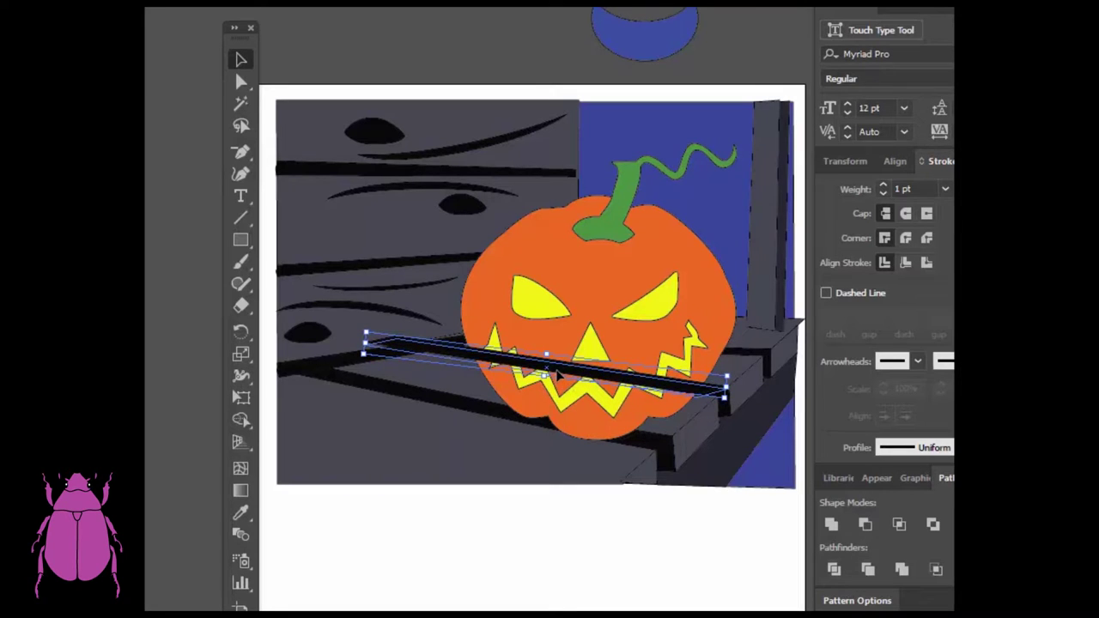
{"action": "left_click_drag", "start_coordinate": [368, 343], "coordinate": [398, 347]}
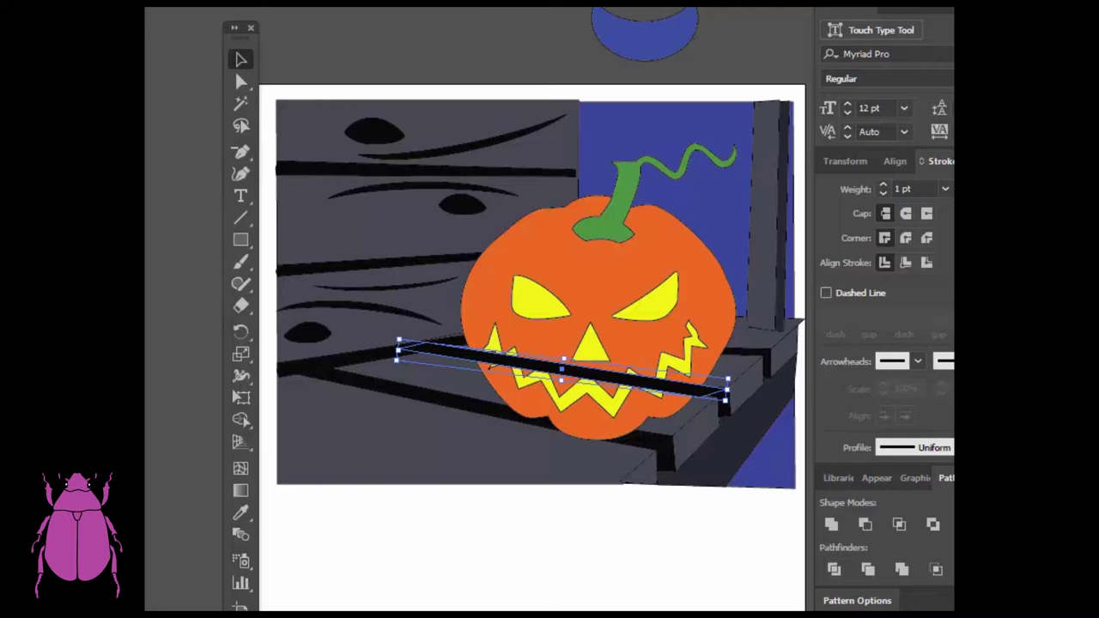
Step: Place the second floor bar behind the pumpkin while keeping it above the floor
{"action": "left_click", "coordinate": [180, 6]}
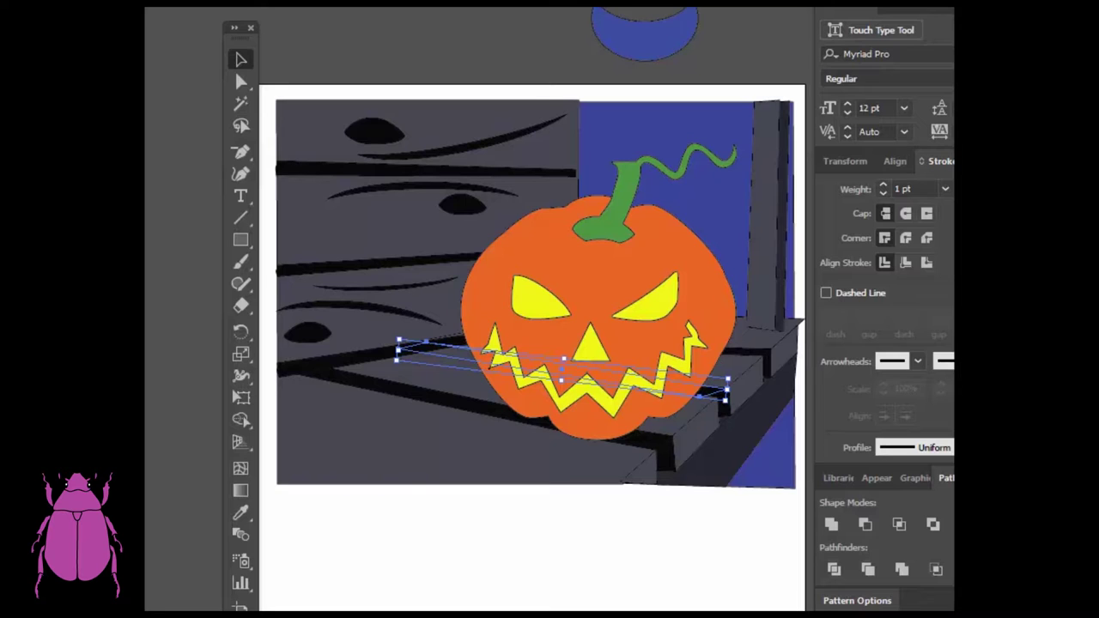
{"action": "key", "text": "ctrl+]"}
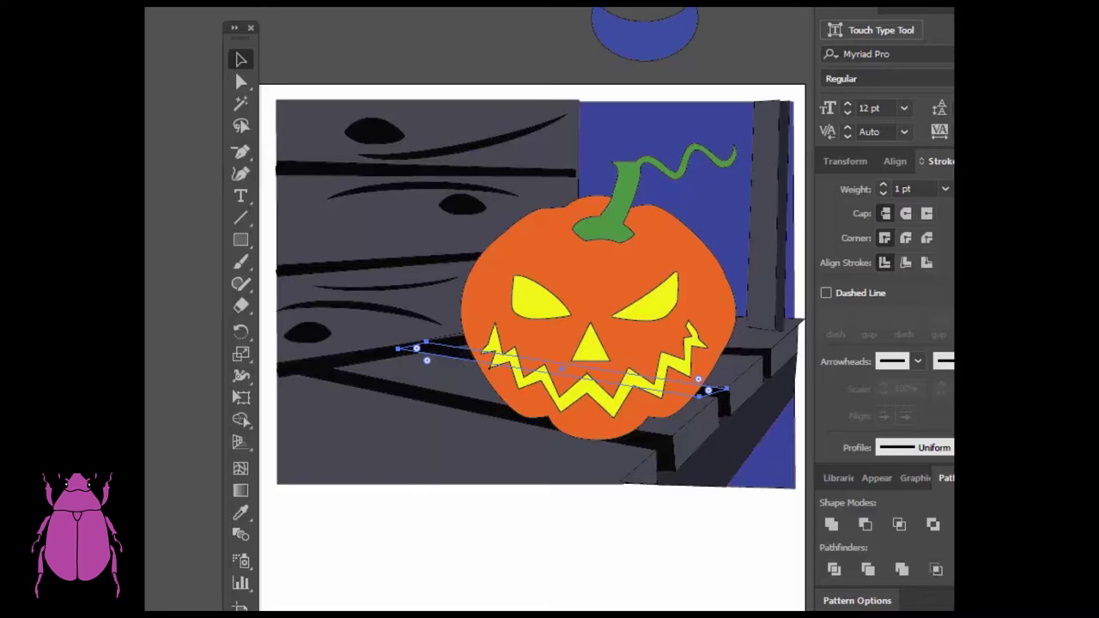
{"action": "key", "text": "v"}
{"action": "left_click", "coordinate": [381, 76]}
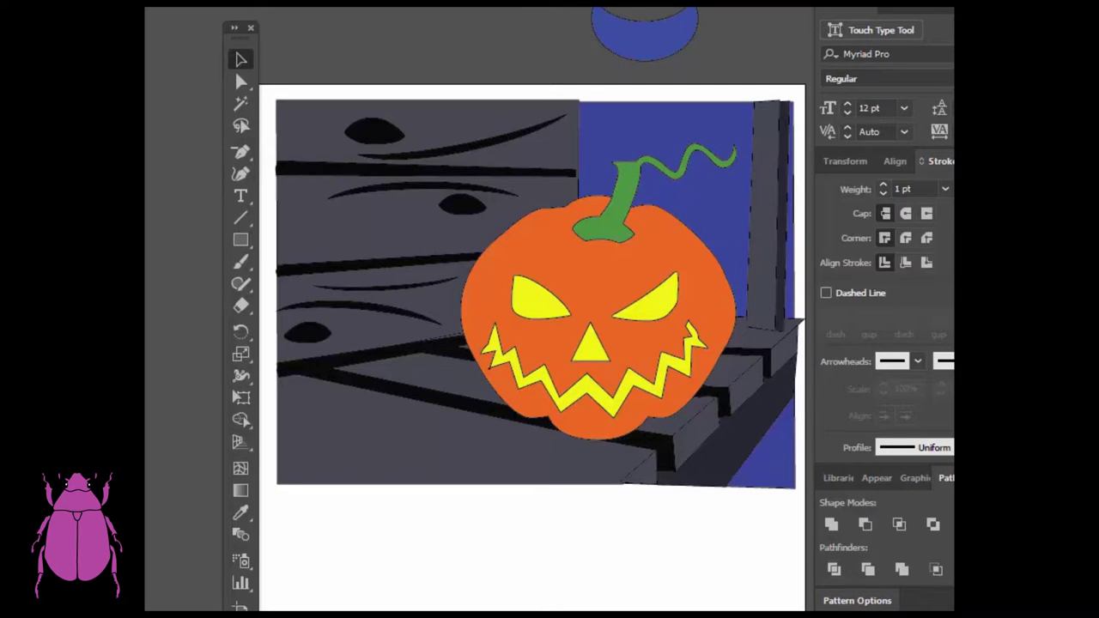
Step: Shift the upper corner point of the second floor bar to meet the gap along the wall's base
{"action": "left_click", "coordinate": [473, 363]}
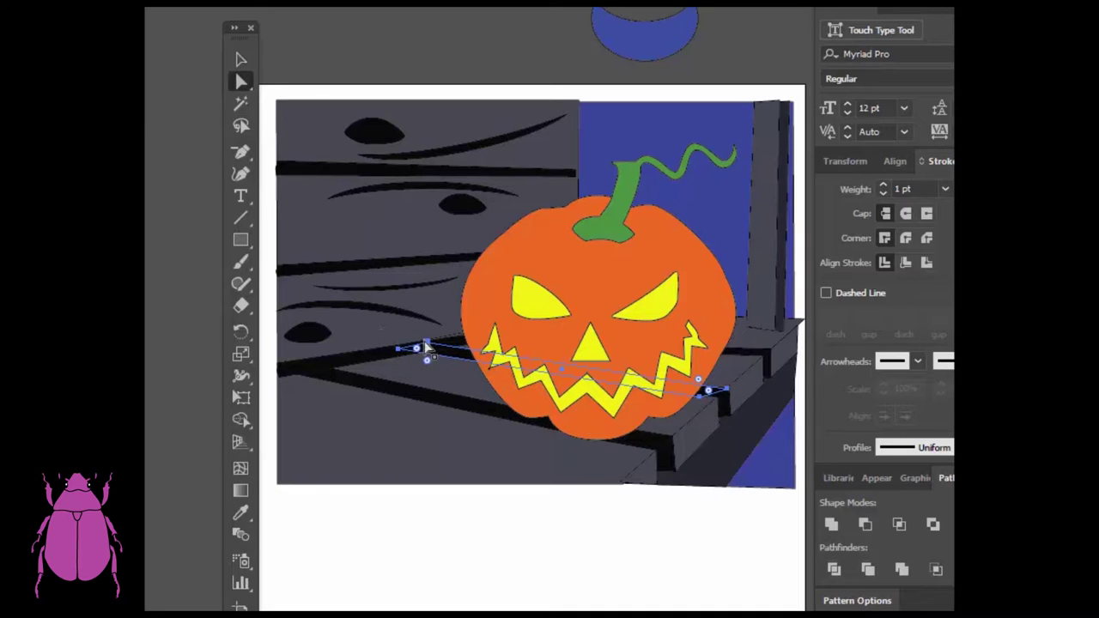
{"action": "left_click_drag", "start_coordinate": [426, 341], "coordinate": [420, 344]}
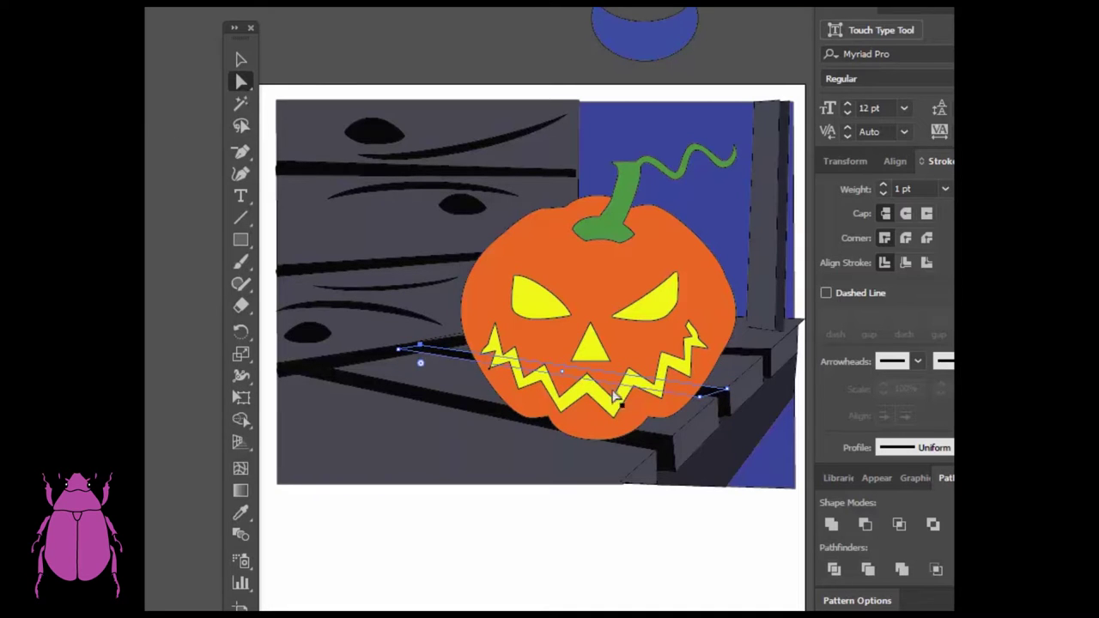
{"action": "left_click", "coordinate": [376, 57]}
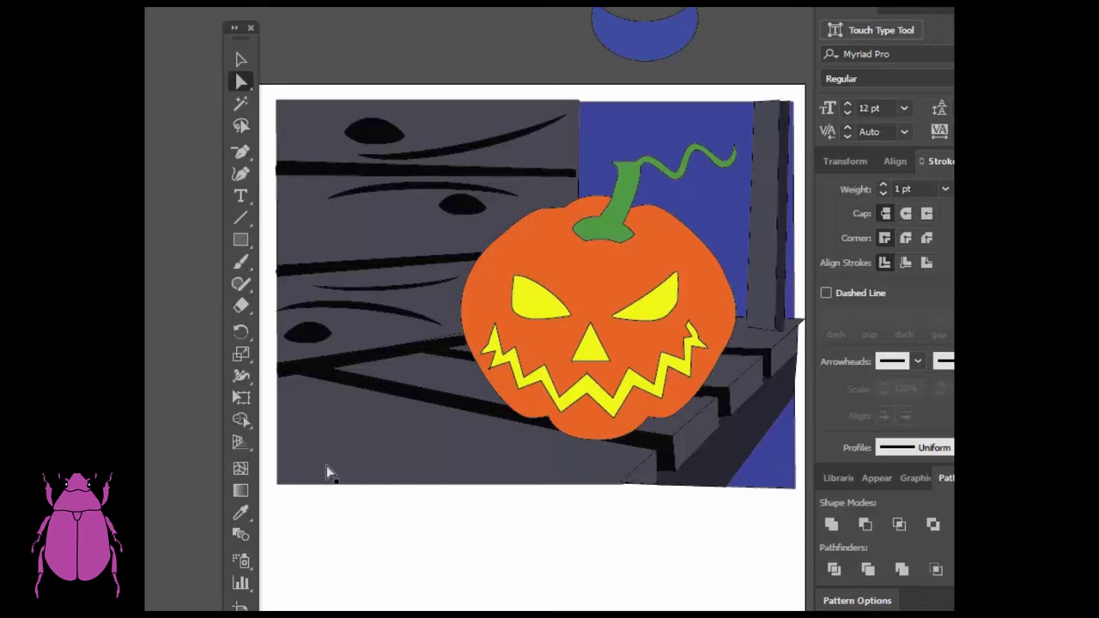
Step: Duplicate the second floor bar across the floor's near corner and rotate the copy to a steeper slope
{"action": "left_click", "coordinate": [447, 361]}
{"action": "key", "text": "ctrl"}
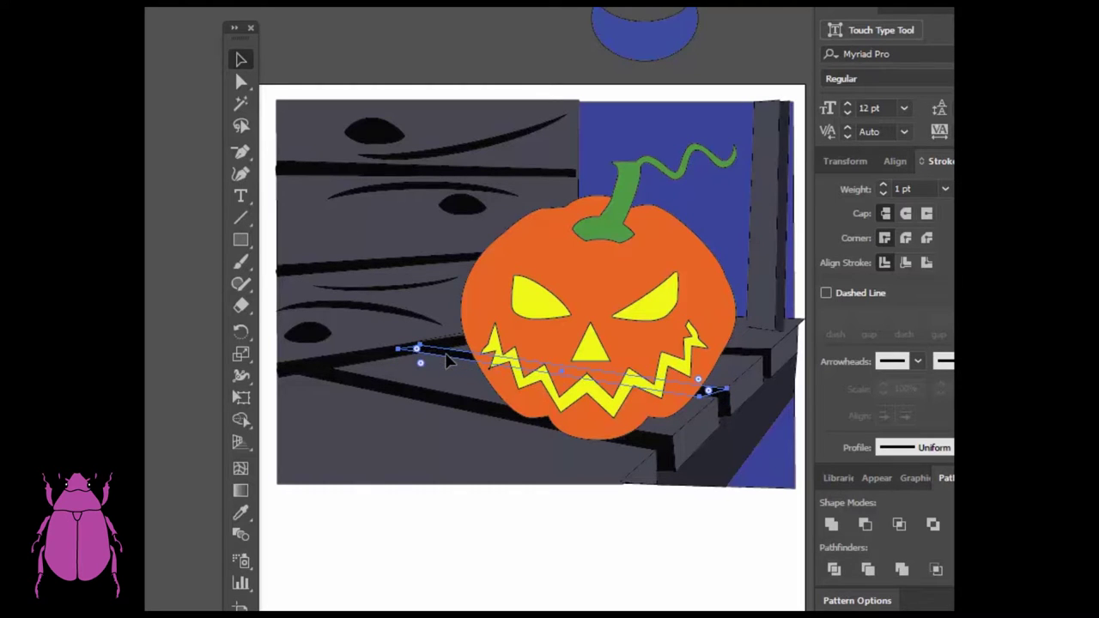
{"action": "key", "text": "ctrl+v"}
{"action": "left_click_drag", "start_coordinate": [472, 378], "coordinate": [369, 459]}
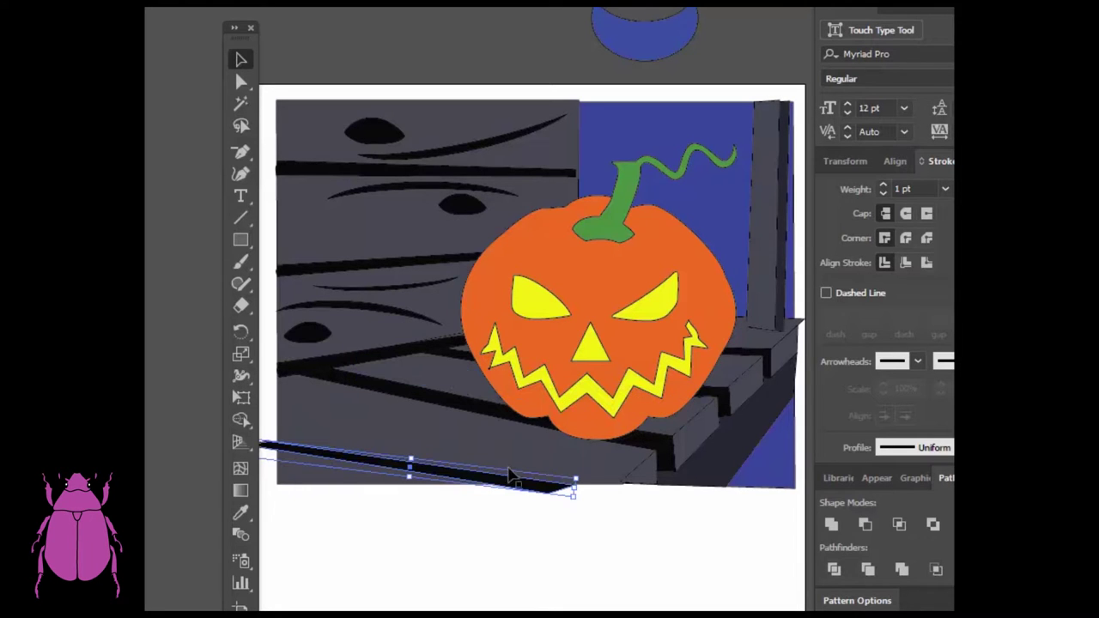
{"action": "left_click_drag", "start_coordinate": [585, 470], "coordinate": [473, 498]}
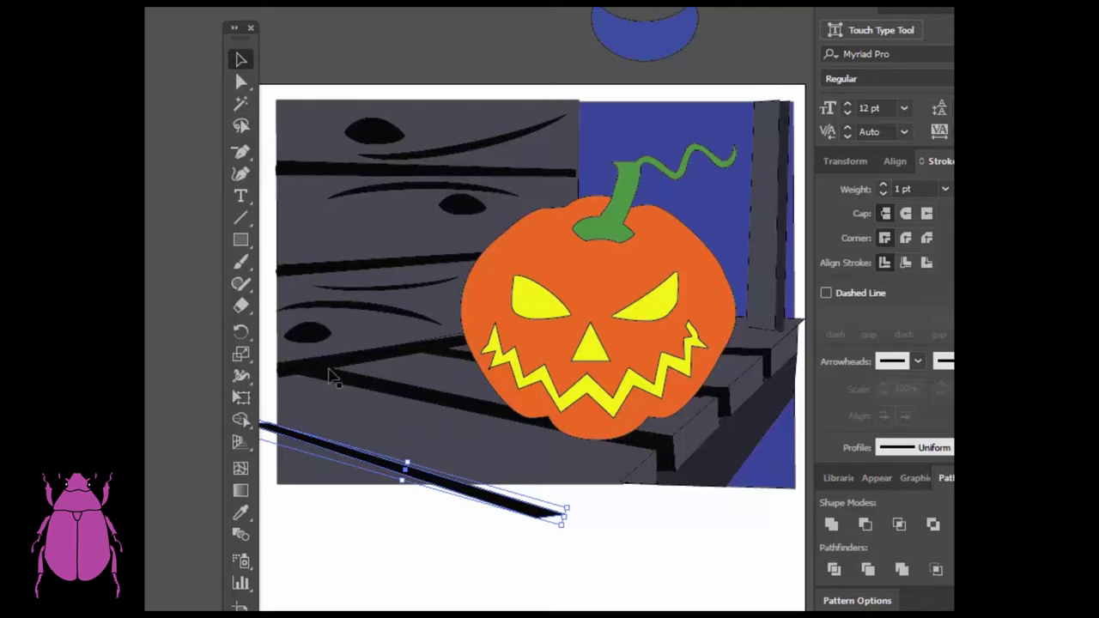
Step: Trim the third bar to the floor's edges by adding anchor points there and deleting the points outside the floor
{"action": "left_click_drag", "start_coordinate": [244, 153], "coordinate": [282, 172]}
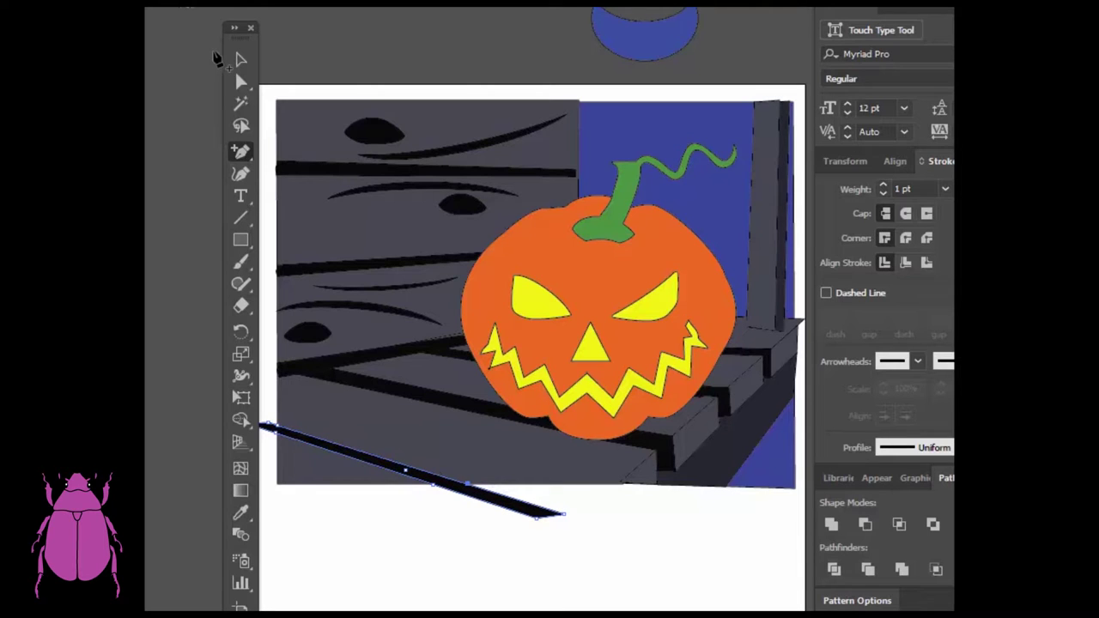
{"action": "left_click_drag", "start_coordinate": [233, 155], "coordinate": [297, 197]}
{"action": "left_click", "coordinate": [538, 520]}
{"action": "left_click", "coordinate": [566, 521]}
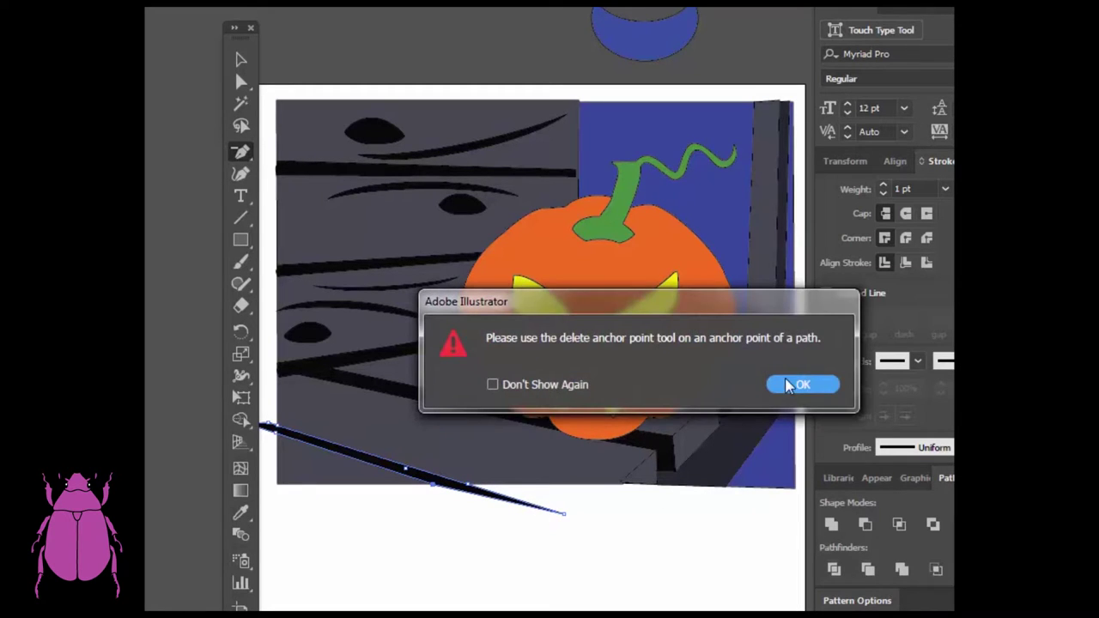
{"action": "left_click", "coordinate": [789, 386]}
{"action": "left_click", "coordinate": [566, 518]}
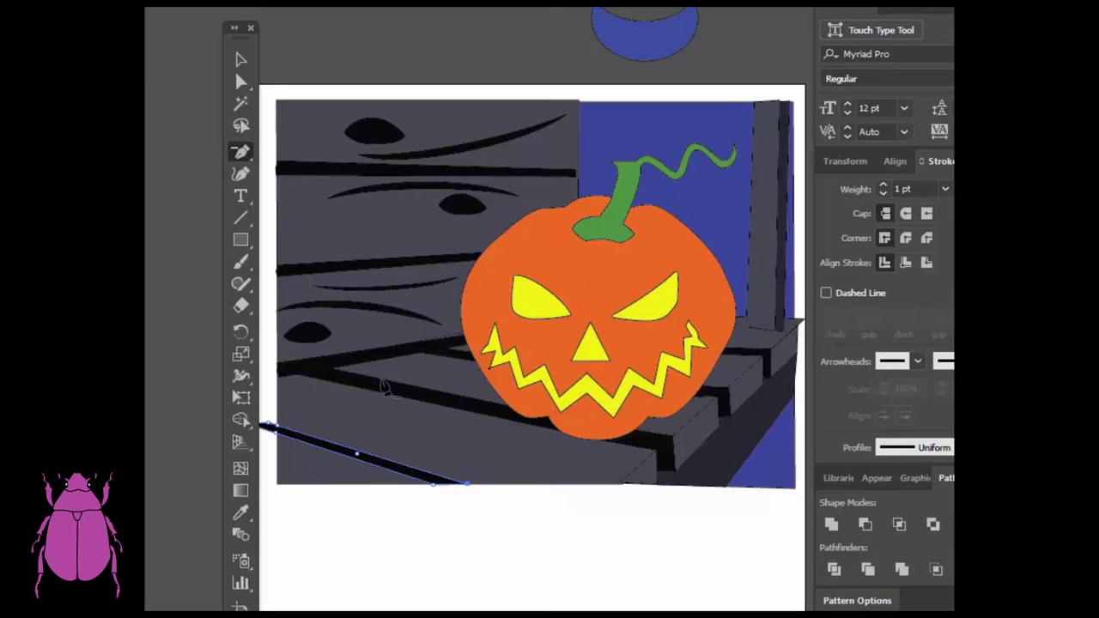
{"action": "left_click", "coordinate": [264, 428]}
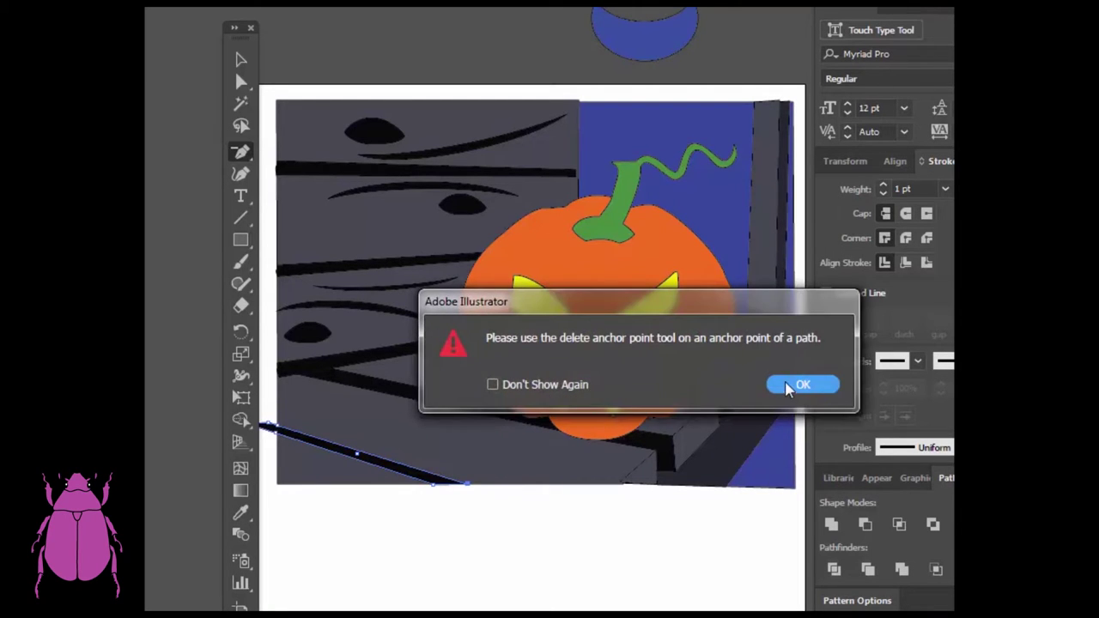
{"action": "left_click", "coordinate": [789, 385]}
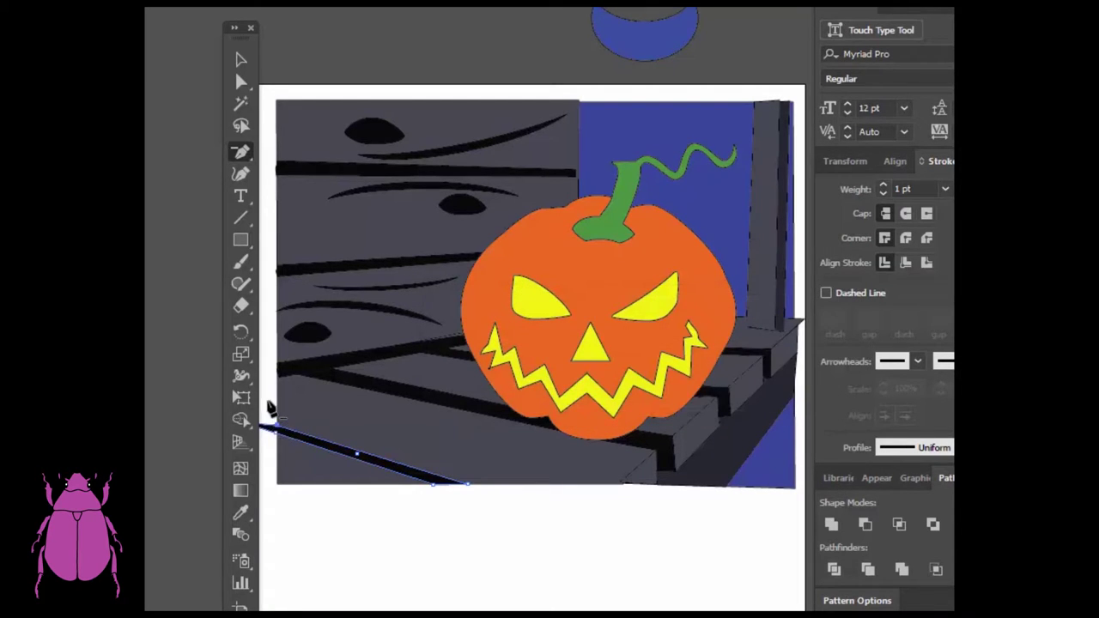
Step: Align the third bar's protruding lower corner point with the floor's outer edge
{"action": "left_click_drag", "start_coordinate": [366, 558], "coordinate": [426, 547]}
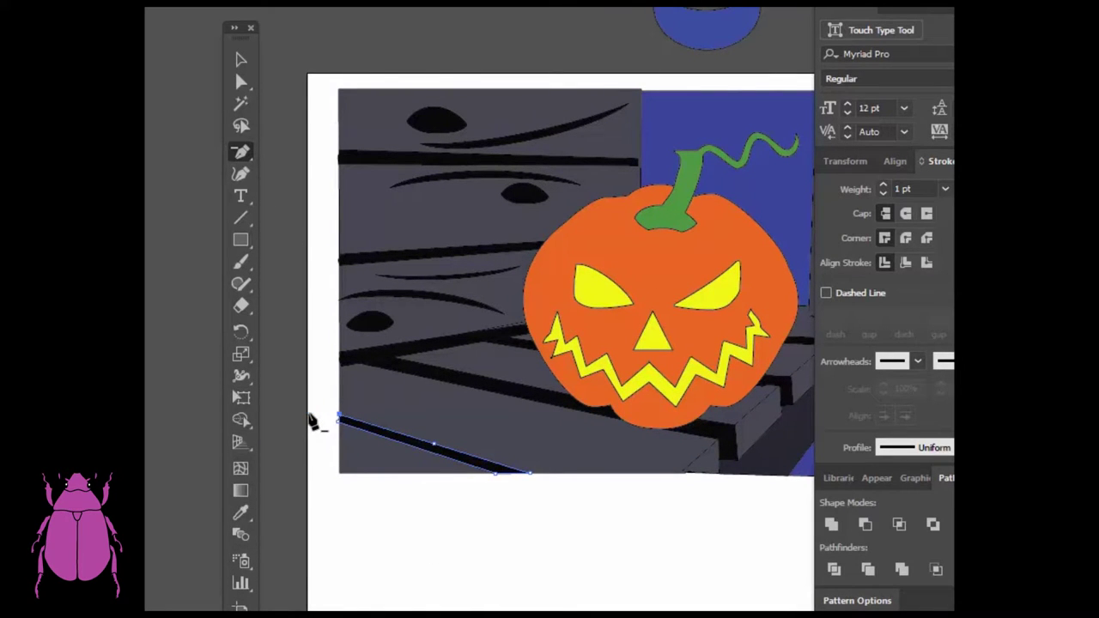
{"action": "left_click", "coordinate": [240, 59]}
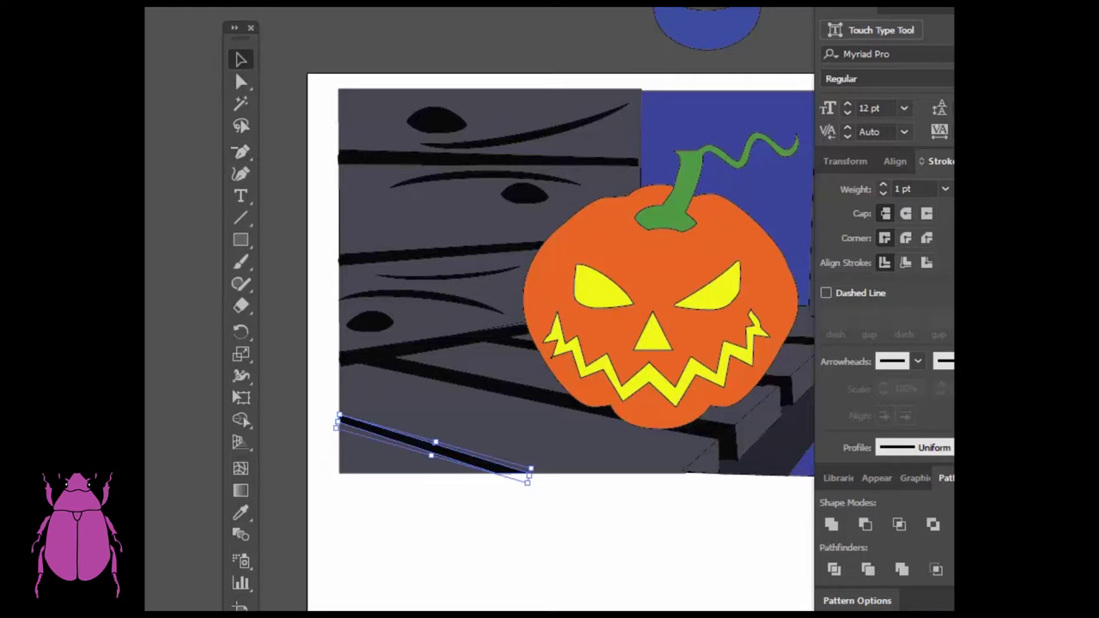
{"action": "key", "text": "ctrl+shift+a"}
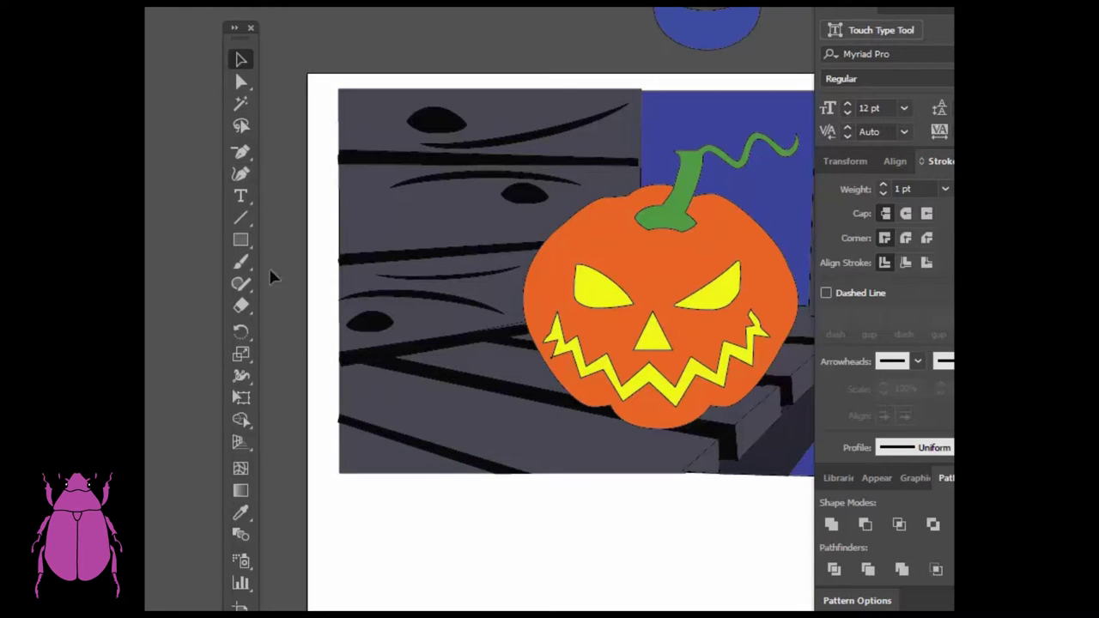
{"action": "left_click", "coordinate": [241, 81]}
{"action": "left_click", "coordinate": [342, 425]}
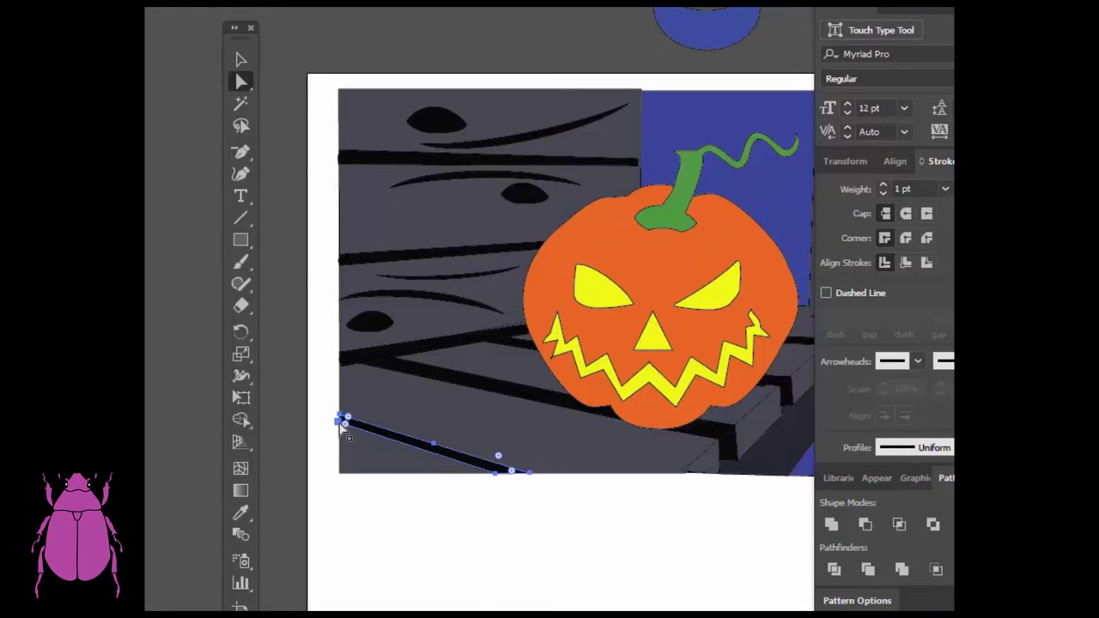
{"action": "left_click_drag", "start_coordinate": [338, 421], "coordinate": [341, 421]}
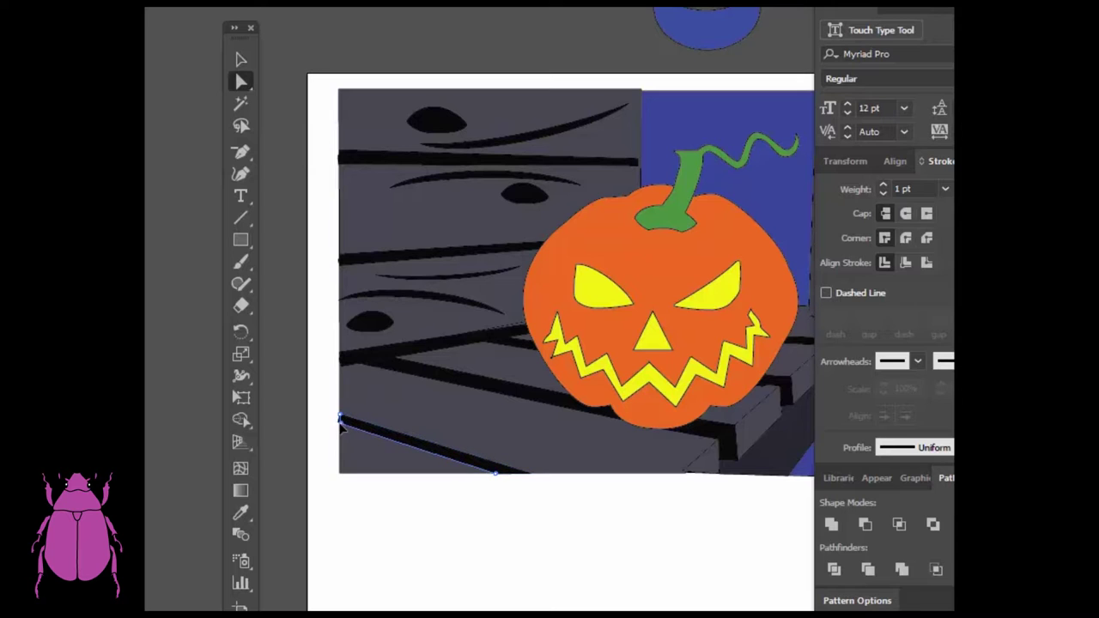
{"action": "left_click", "coordinate": [462, 532]}
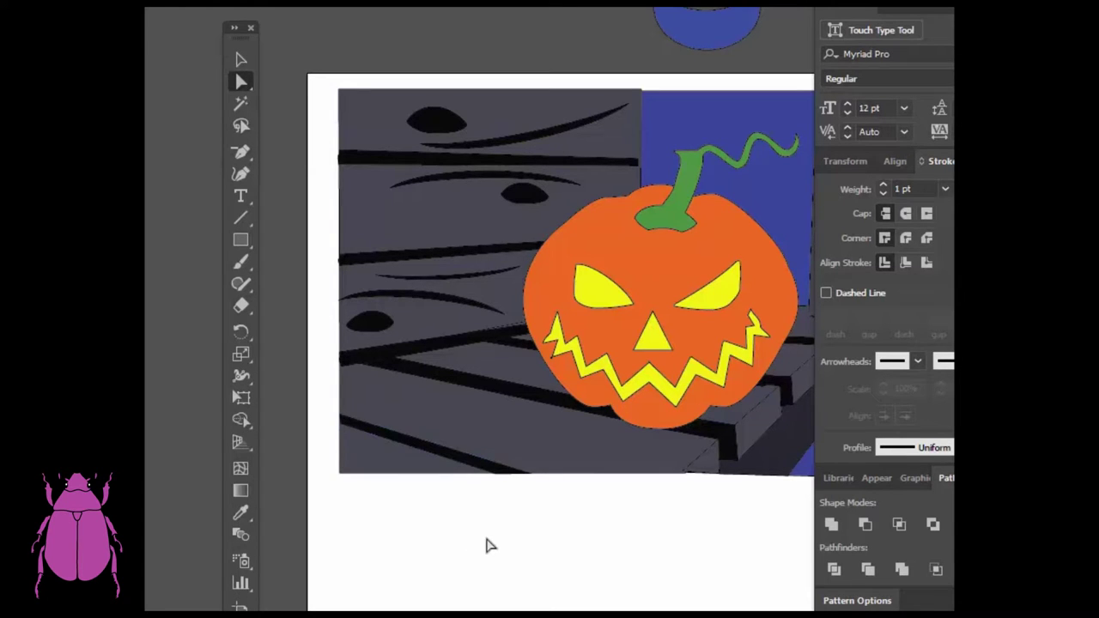
Step: Add an anchor point beside the floor's far outer corner and delete the tip that sticks out past the background
{"action": "left_click_drag", "start_coordinate": [606, 545], "coordinate": [546, 541]}
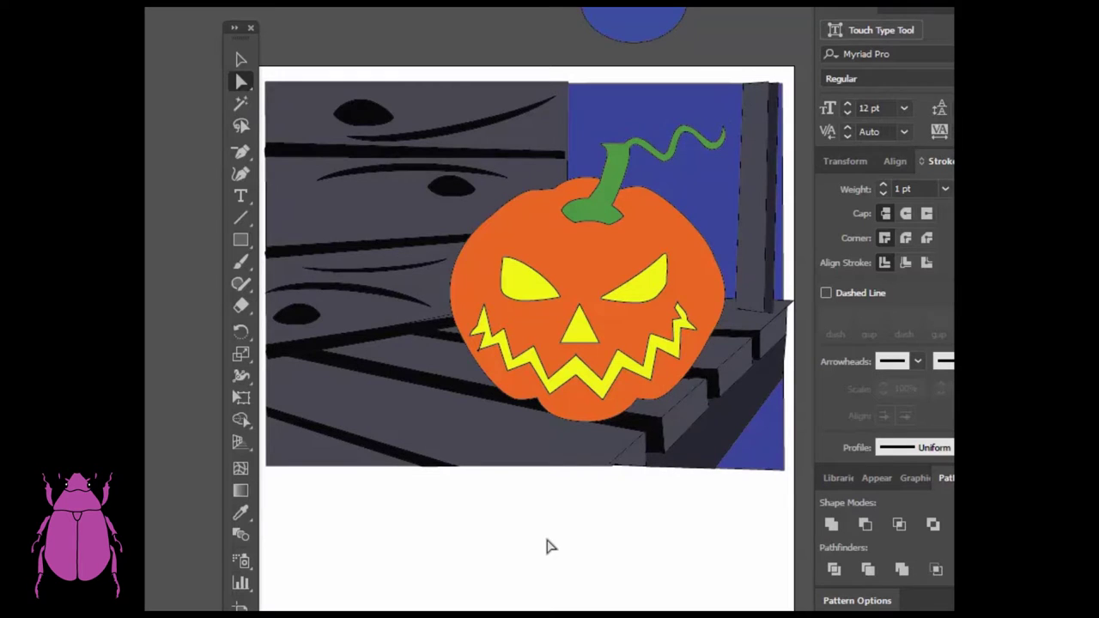
{"action": "left_click_drag", "start_coordinate": [242, 152], "coordinate": [287, 175]}
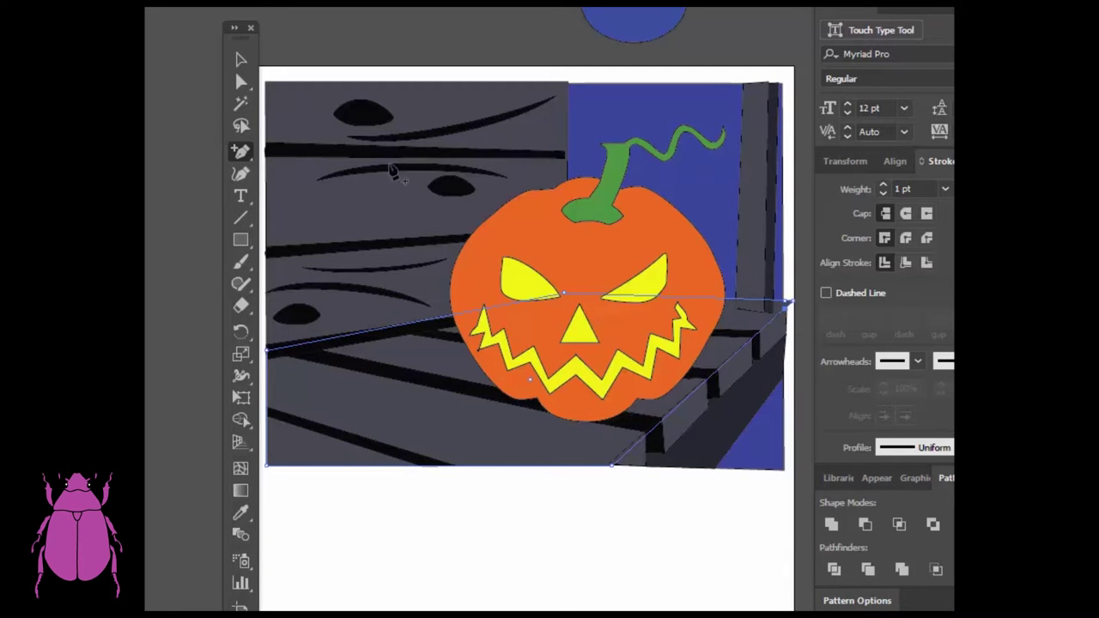
{"action": "left_click_drag", "start_coordinate": [242, 152], "coordinate": [309, 200]}
{"action": "key", "text": "v"}
{"action": "left_click", "coordinate": [336, 31]}
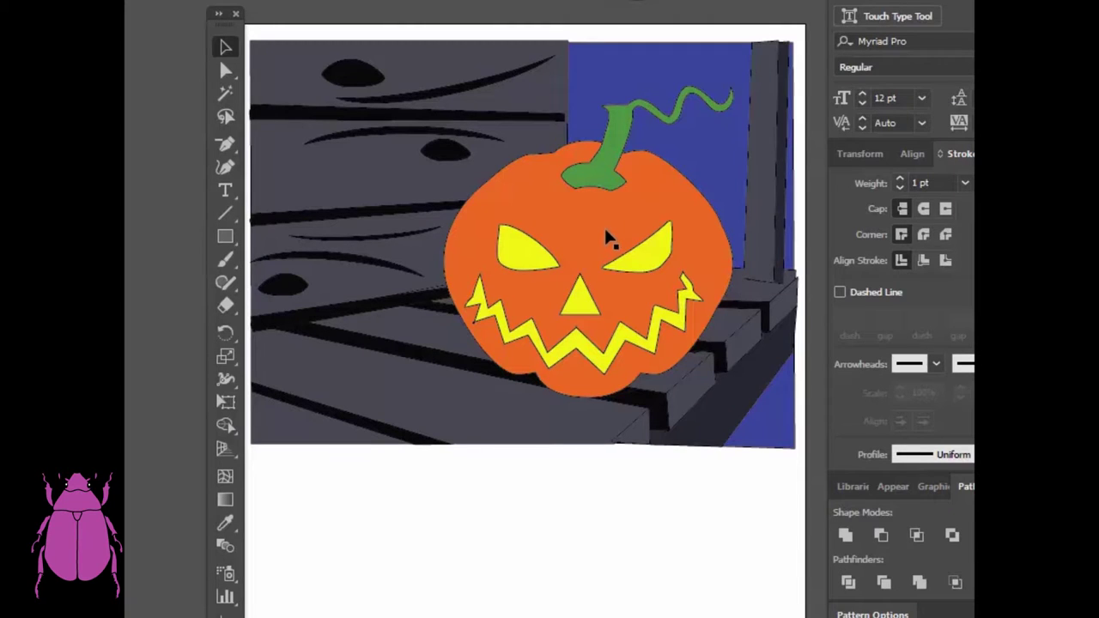
Step: Duplicate the orange pumpkin body, fill the copy with dark red and place it exactly over the original
{"action": "left_click", "coordinate": [592, 233]}
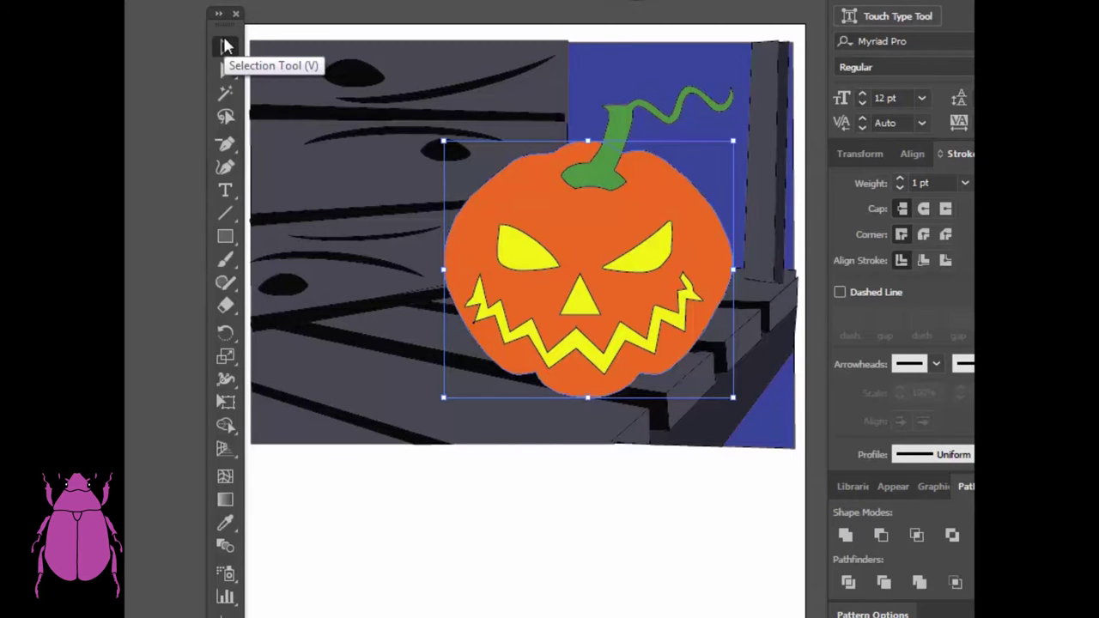
{"action": "key", "text": "ctrl+v"}
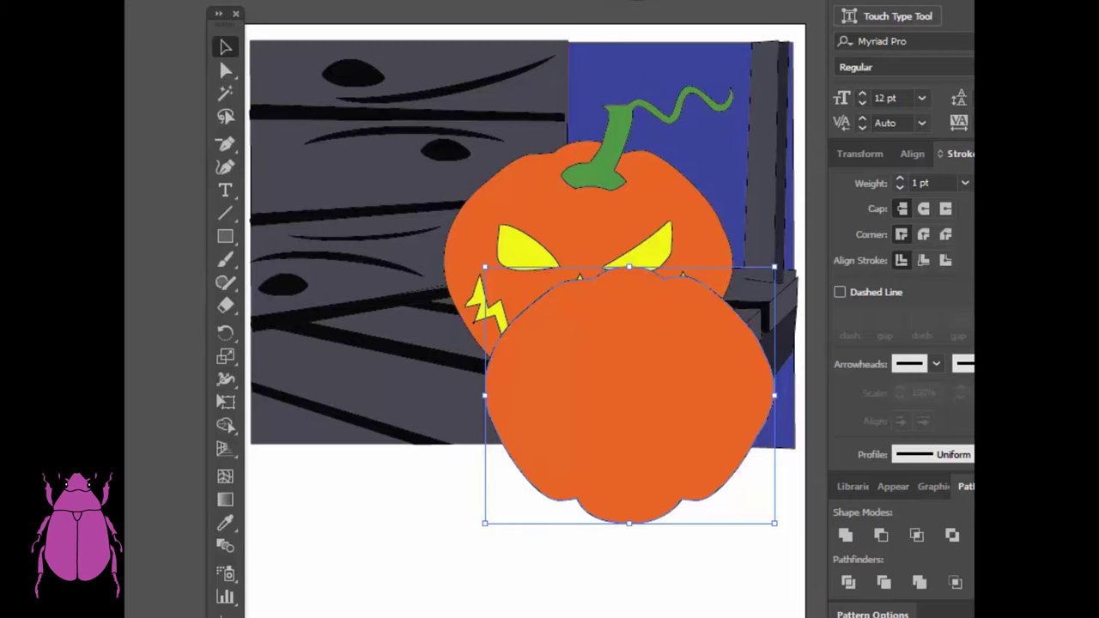
{"action": "left_click", "coordinate": [877, 570]}
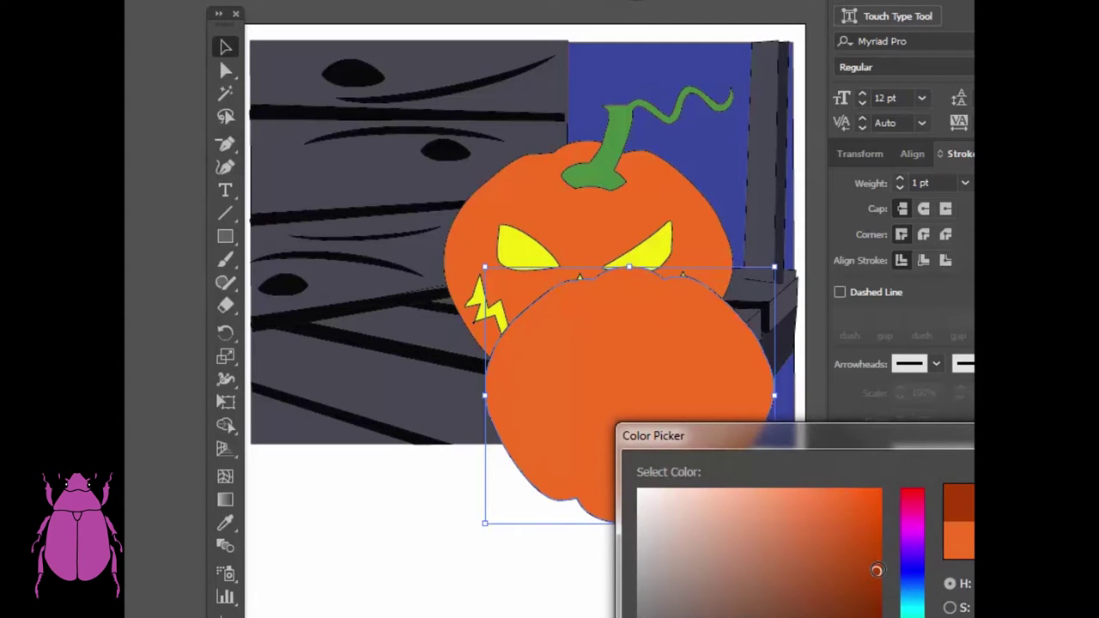
{"action": "key", "text": "Return"}
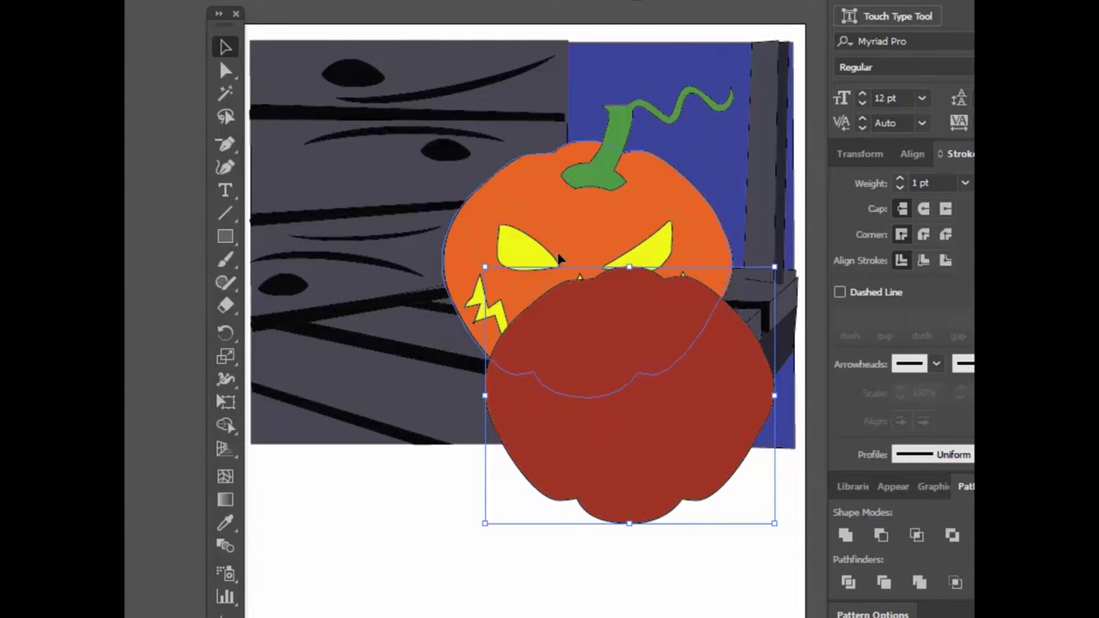
{"action": "left_click_drag", "start_coordinate": [558, 253], "coordinate": [559, 253]}
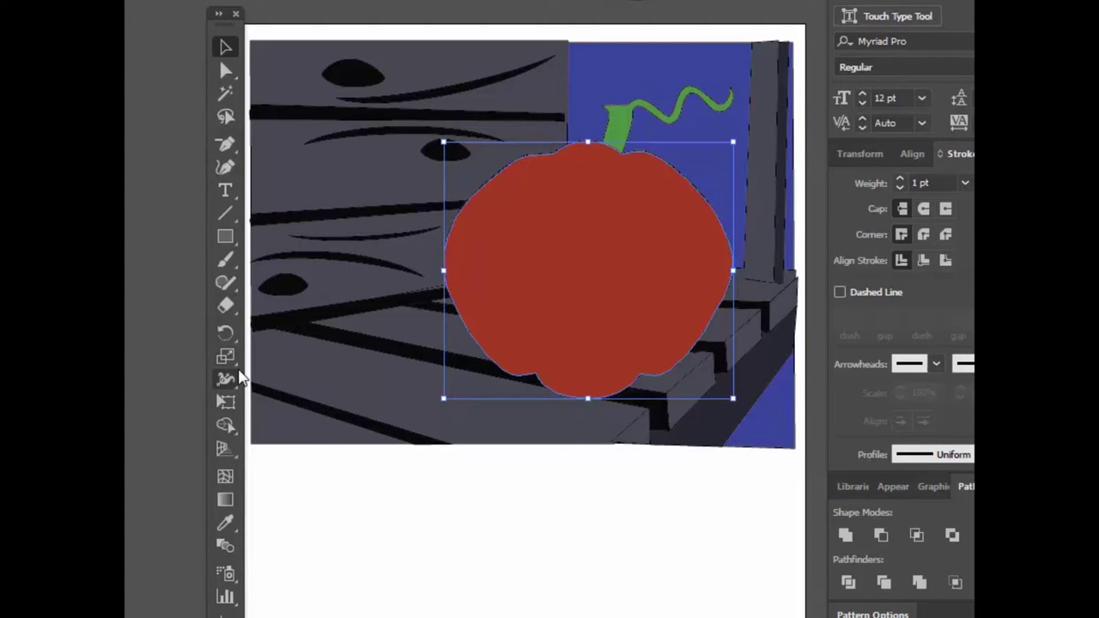
Step: Erase the dark red copy over and around both eyes, leaving an orange border around each yellow shape
{"action": "left_click", "coordinate": [225, 305]}
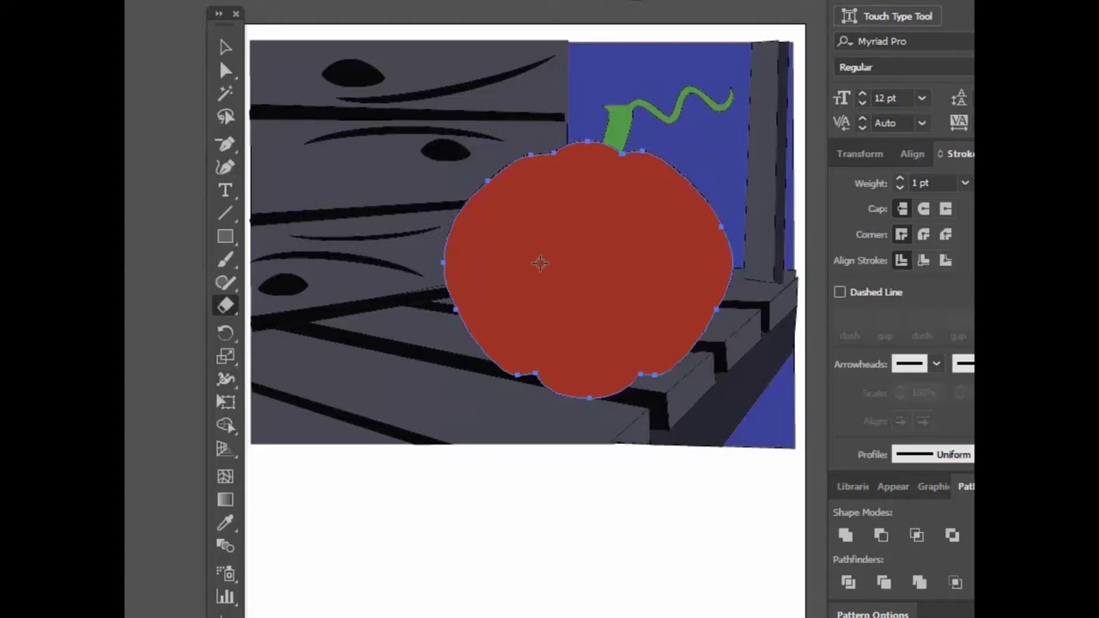
{"action": "mouse_move", "coordinate": [547, 249]}
{"action": "left_mouse_down"}
{"action": "mouse_move", "coordinate": [493, 258]}
{"action": "mouse_move", "coordinate": [547, 269]}
{"action": "mouse_move", "coordinate": [545, 254]}
{"action": "mouse_move", "coordinate": [514, 261]}
{"action": "mouse_move", "coordinate": [543, 263]}
{"action": "mouse_move", "coordinate": [505, 254]}
{"action": "mouse_move", "coordinate": [518, 262]}
{"action": "mouse_move", "coordinate": [511, 246]}
{"action": "mouse_move", "coordinate": [494, 258]}
{"action": "mouse_move", "coordinate": [510, 243]}
{"action": "mouse_move", "coordinate": [540, 251]}
{"action": "mouse_move", "coordinate": [551, 264]}
{"action": "mouse_move", "coordinate": [528, 269]}
{"action": "mouse_move", "coordinate": [492, 252]}
{"action": "mouse_move", "coordinate": [554, 268]}
{"action": "left_mouse_up"}
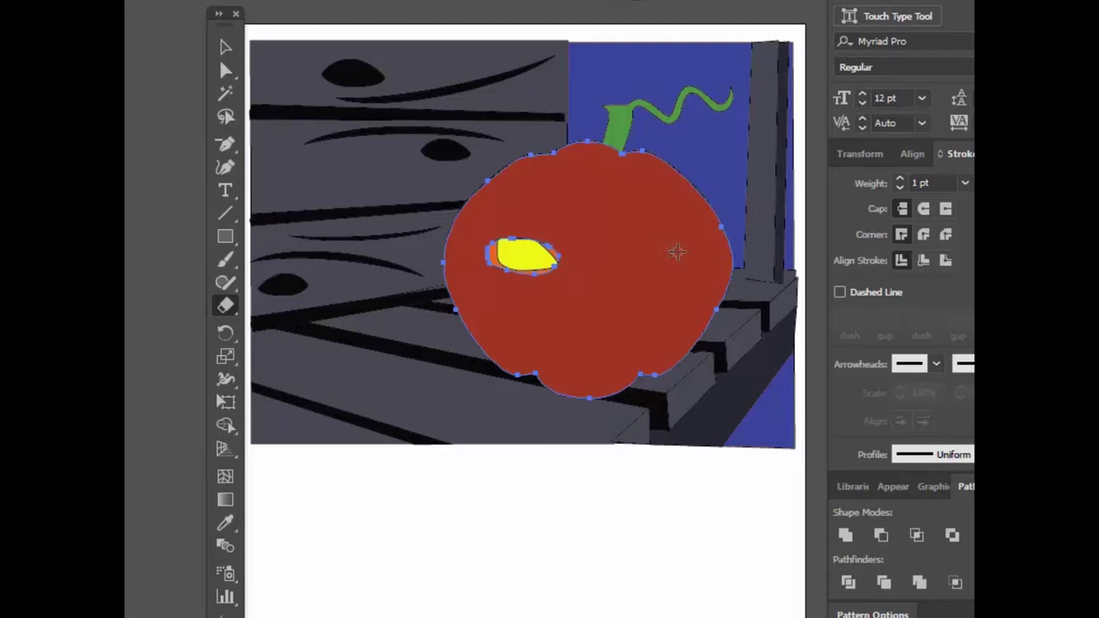
{"action": "mouse_move", "coordinate": [677, 244]}
{"action": "left_mouse_down"}
{"action": "mouse_move", "coordinate": [621, 254]}
{"action": "mouse_move", "coordinate": [632, 273]}
{"action": "mouse_move", "coordinate": [684, 265]}
{"action": "mouse_move", "coordinate": [649, 248]}
{"action": "mouse_move", "coordinate": [627, 262]}
{"action": "mouse_move", "coordinate": [665, 258]}
{"action": "mouse_move", "coordinate": [620, 263]}
{"action": "mouse_move", "coordinate": [678, 258]}
{"action": "left_mouse_up"}
{"action": "mouse_move", "coordinate": [557, 257]}
{"action": "left_mouse_down"}
{"action": "mouse_move", "coordinate": [501, 228]}
{"action": "mouse_move", "coordinate": [488, 245]}
{"action": "mouse_move", "coordinate": [511, 234]}
{"action": "mouse_move", "coordinate": [563, 268]}
{"action": "mouse_move", "coordinate": [504, 268]}
{"action": "mouse_move", "coordinate": [488, 255]}
{"action": "mouse_move", "coordinate": [515, 272]}
{"action": "mouse_move", "coordinate": [557, 274]}
{"action": "mouse_move", "coordinate": [556, 249]}
{"action": "mouse_move", "coordinate": [529, 234]}
{"action": "mouse_move", "coordinate": [506, 231]}
{"action": "mouse_move", "coordinate": [495, 263]}
{"action": "mouse_move", "coordinate": [497, 244]}
{"action": "mouse_move", "coordinate": [528, 237]}
{"action": "mouse_move", "coordinate": [558, 268]}
{"action": "mouse_move", "coordinate": [606, 267]}
{"action": "mouse_move", "coordinate": [618, 283]}
{"action": "mouse_move", "coordinate": [649, 285]}
{"action": "mouse_move", "coordinate": [673, 280]}
{"action": "mouse_move", "coordinate": [617, 275]}
{"action": "mouse_move", "coordinate": [603, 267]}
{"action": "mouse_move", "coordinate": [608, 251]}
{"action": "mouse_move", "coordinate": [605, 268]}
{"action": "mouse_move", "coordinate": [636, 238]}
{"action": "mouse_move", "coordinate": [681, 243]}
{"action": "mouse_move", "coordinate": [636, 244]}
{"action": "mouse_move", "coordinate": [657, 230]}
{"action": "mouse_move", "coordinate": [682, 252]}
{"action": "mouse_move", "coordinate": [681, 238]}
{"action": "mouse_move", "coordinate": [658, 228]}
{"action": "mouse_move", "coordinate": [614, 252]}
{"action": "mouse_move", "coordinate": [666, 256]}
{"action": "left_mouse_up"}
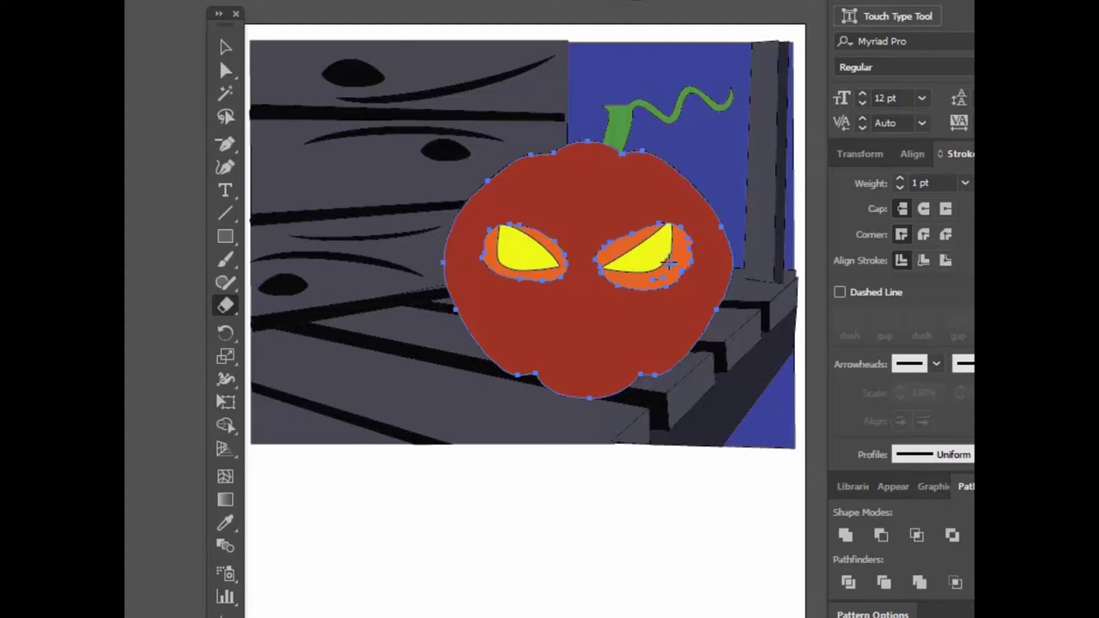
Step: Erase the dark red around the triangular nose and join that opening to both eye openings
{"action": "mouse_move", "coordinate": [564, 275]}
{"action": "left_mouse_down"}
{"action": "mouse_move", "coordinate": [557, 309]}
{"action": "mouse_move", "coordinate": [588, 315]}
{"action": "mouse_move", "coordinate": [573, 283]}
{"action": "mouse_move", "coordinate": [587, 292]}
{"action": "mouse_move", "coordinate": [577, 304]}
{"action": "mouse_move", "coordinate": [560, 294]}
{"action": "mouse_move", "coordinate": [552, 308]}
{"action": "mouse_move", "coordinate": [596, 309]}
{"action": "mouse_move", "coordinate": [576, 279]}
{"action": "mouse_move", "coordinate": [601, 304]}
{"action": "mouse_move", "coordinate": [576, 274]}
{"action": "mouse_move", "coordinate": [584, 313]}
{"action": "left_mouse_up"}
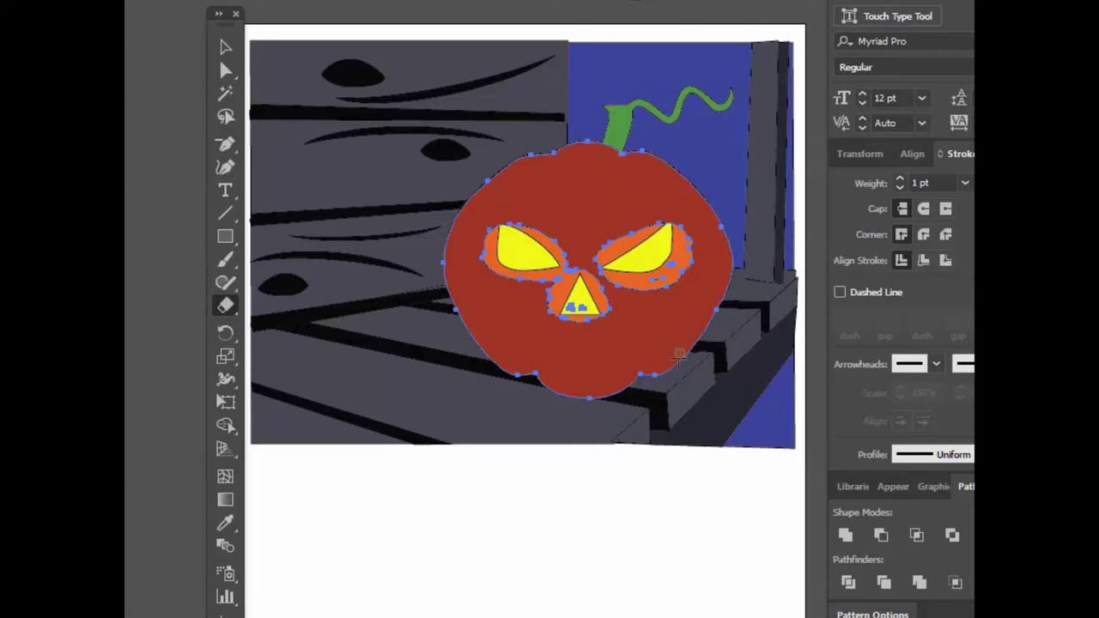
{"action": "mouse_move", "coordinate": [591, 275]}
{"action": "left_mouse_down"}
{"action": "mouse_move", "coordinate": [555, 279]}
{"action": "mouse_move", "coordinate": [614, 298]}
{"action": "mouse_move", "coordinate": [593, 268]}
{"action": "left_mouse_up"}
{"action": "mouse_move", "coordinate": [558, 305]}
{"action": "left_mouse_down"}
{"action": "mouse_move", "coordinate": [605, 317]}
{"action": "mouse_move", "coordinate": [563, 319]}
{"action": "left_mouse_up"}
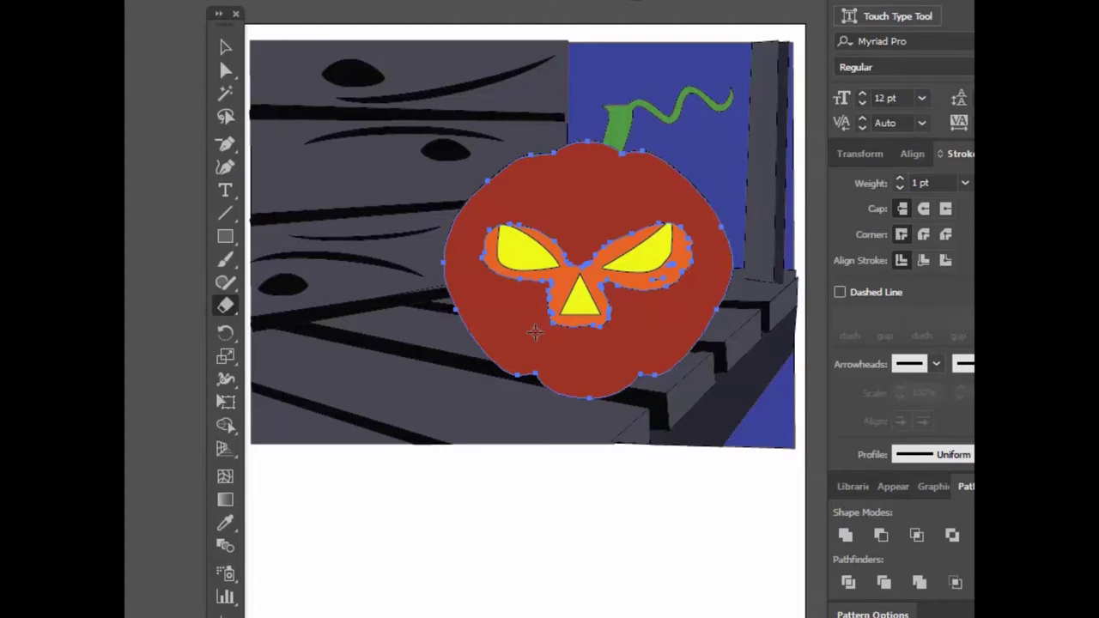
Step: Erase the dark red over the zigzag mouth from corner to corner, leaving an orange border around it
{"action": "mouse_move", "coordinate": [552, 320]}
{"action": "left_mouse_down"}
{"action": "mouse_move", "coordinate": [489, 302]}
{"action": "mouse_move", "coordinate": [497, 322]}
{"action": "mouse_move", "coordinate": [568, 353]}
{"action": "mouse_move", "coordinate": [624, 345]}
{"action": "mouse_move", "coordinate": [679, 317]}
{"action": "mouse_move", "coordinate": [674, 306]}
{"action": "mouse_move", "coordinate": [557, 323]}
{"action": "mouse_move", "coordinate": [493, 307]}
{"action": "mouse_move", "coordinate": [552, 342]}
{"action": "mouse_move", "coordinate": [623, 345]}
{"action": "mouse_move", "coordinate": [564, 347]}
{"action": "mouse_move", "coordinate": [537, 339]}
{"action": "mouse_move", "coordinate": [664, 330]}
{"action": "mouse_move", "coordinate": [605, 339]}
{"action": "mouse_move", "coordinate": [676, 330]}
{"action": "left_mouse_up"}
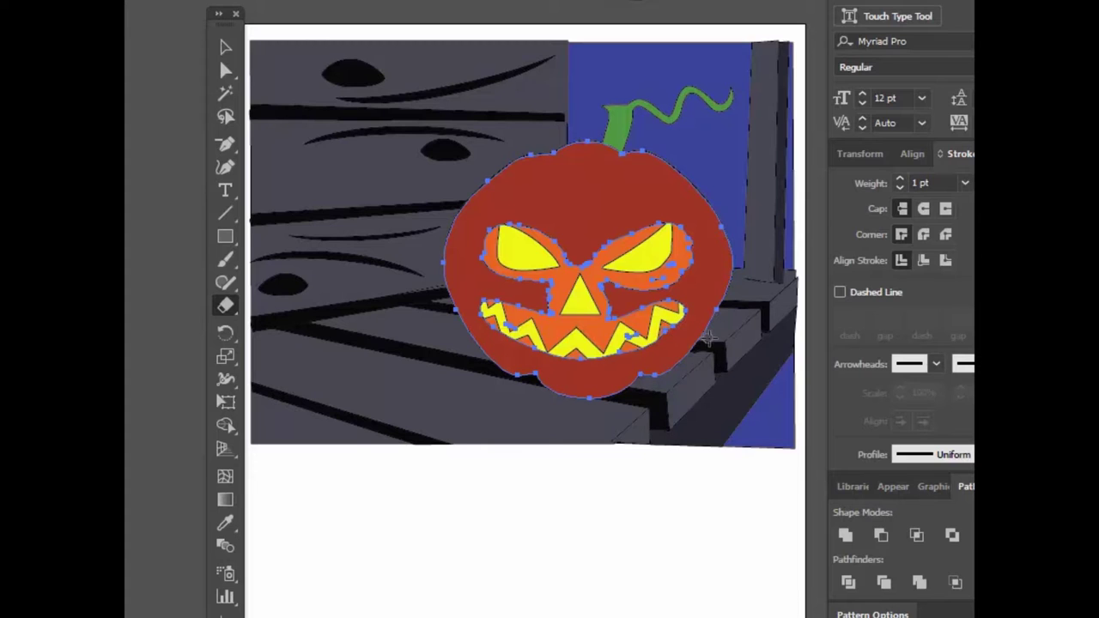
{"action": "mouse_move", "coordinate": [541, 313]}
{"action": "left_mouse_down"}
{"action": "mouse_move", "coordinate": [472, 286]}
{"action": "mouse_move", "coordinate": [483, 330]}
{"action": "mouse_move", "coordinate": [501, 338]}
{"action": "mouse_move", "coordinate": [478, 314]}
{"action": "mouse_move", "coordinate": [539, 358]}
{"action": "mouse_move", "coordinate": [507, 345]}
{"action": "mouse_move", "coordinate": [488, 328]}
{"action": "mouse_move", "coordinate": [567, 372]}
{"action": "mouse_move", "coordinate": [518, 339]}
{"action": "mouse_move", "coordinate": [577, 367]}
{"action": "left_mouse_up"}
{"action": "mouse_move", "coordinate": [585, 366]}
{"action": "left_mouse_down"}
{"action": "mouse_move", "coordinate": [660, 347]}
{"action": "mouse_move", "coordinate": [645, 348]}
{"action": "mouse_move", "coordinate": [685, 324]}
{"action": "mouse_move", "coordinate": [686, 300]}
{"action": "mouse_move", "coordinate": [666, 303]}
{"action": "mouse_move", "coordinate": [688, 301]}
{"action": "mouse_move", "coordinate": [690, 323]}
{"action": "mouse_move", "coordinate": [646, 354]}
{"action": "left_mouse_up"}
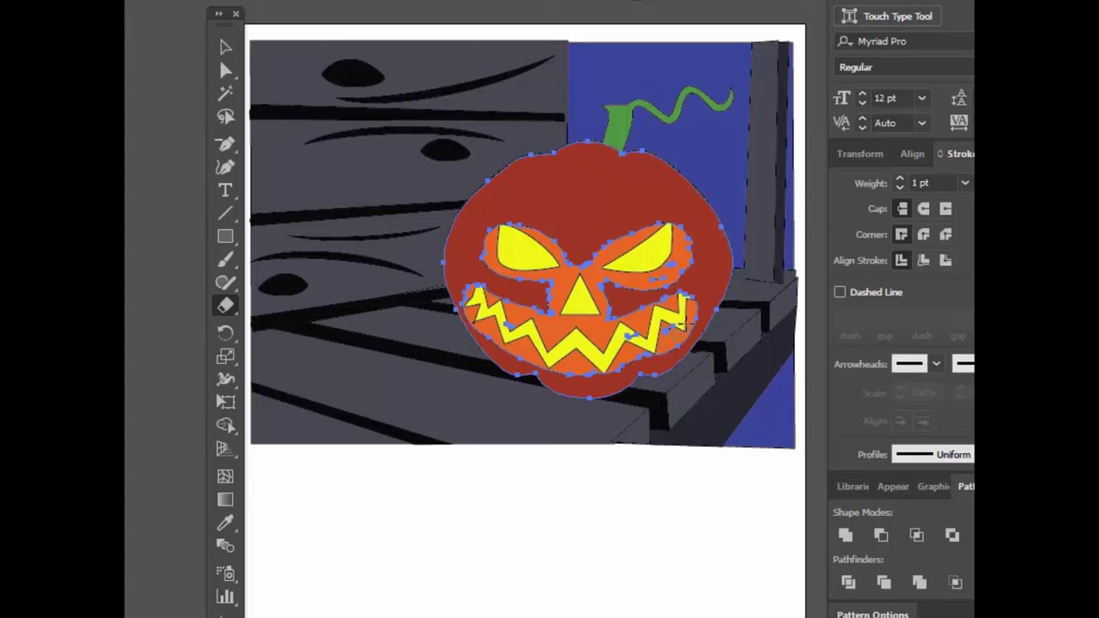
{"action": "mouse_move", "coordinate": [679, 320]}
{"action": "left_mouse_down"}
{"action": "mouse_move", "coordinate": [646, 339]}
{"action": "mouse_move", "coordinate": [607, 336]}
{"action": "left_mouse_up"}
{"action": "mouse_move", "coordinate": [528, 337]}
{"action": "left_mouse_down"}
{"action": "mouse_move", "coordinate": [489, 318]}
{"action": "mouse_move", "coordinate": [528, 328]}
{"action": "left_mouse_up"}
Step: Widen the orange border around both eyes with the Eraser, forming slanted brows with pointed outer tips that meet above the nose
{"action": "mouse_move", "coordinate": [674, 226]}
{"action": "left_mouse_down"}
{"action": "mouse_move", "coordinate": [644, 228]}
{"action": "mouse_move", "coordinate": [682, 251]}
{"action": "mouse_move", "coordinate": [659, 277]}
{"action": "mouse_move", "coordinate": [674, 279]}
{"action": "left_mouse_up"}
{"action": "mouse_move", "coordinate": [564, 255]}
{"action": "left_mouse_down"}
{"action": "mouse_move", "coordinate": [489, 219]}
{"action": "mouse_move", "coordinate": [497, 236]}
{"action": "mouse_move", "coordinate": [496, 209]}
{"action": "mouse_move", "coordinate": [571, 264]}
{"action": "left_mouse_up"}
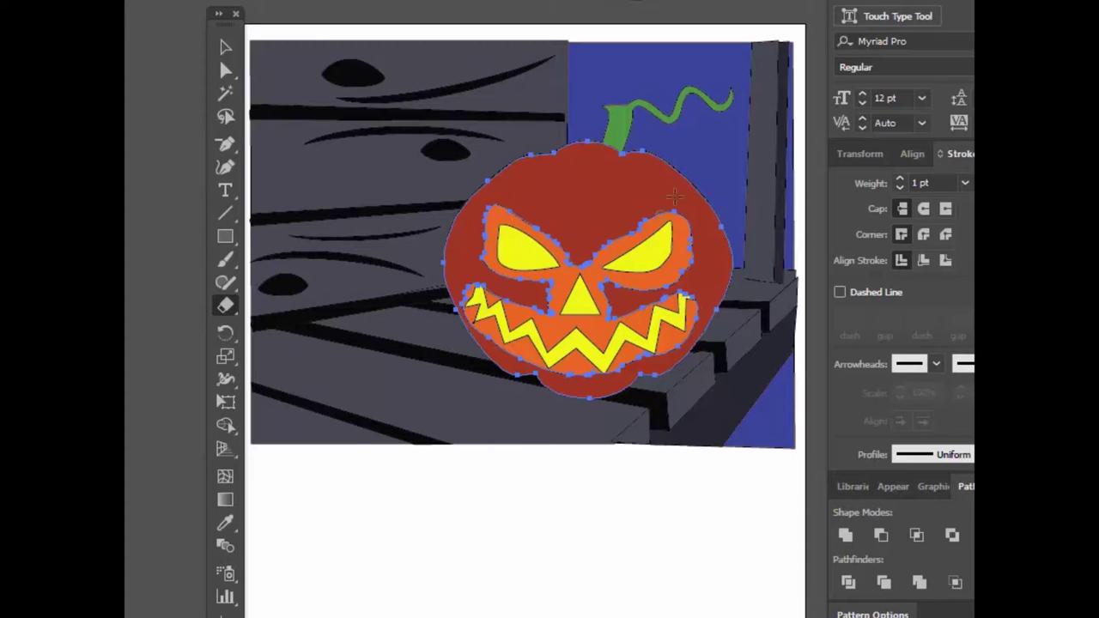
{"action": "left_click_drag", "start_coordinate": [675, 208], "coordinate": [574, 262]}
{"action": "left_click_drag", "start_coordinate": [497, 209], "coordinate": [594, 269]}
{"action": "mouse_move", "coordinate": [493, 205]}
{"action": "left_mouse_down"}
{"action": "mouse_move", "coordinate": [484, 262]}
{"action": "mouse_move", "coordinate": [549, 280]}
{"action": "mouse_move", "coordinate": [548, 314]}
{"action": "mouse_move", "coordinate": [480, 272]}
{"action": "mouse_move", "coordinate": [467, 292]}
{"action": "mouse_move", "coordinate": [480, 280]}
{"action": "mouse_move", "coordinate": [516, 309]}
{"action": "left_mouse_up"}
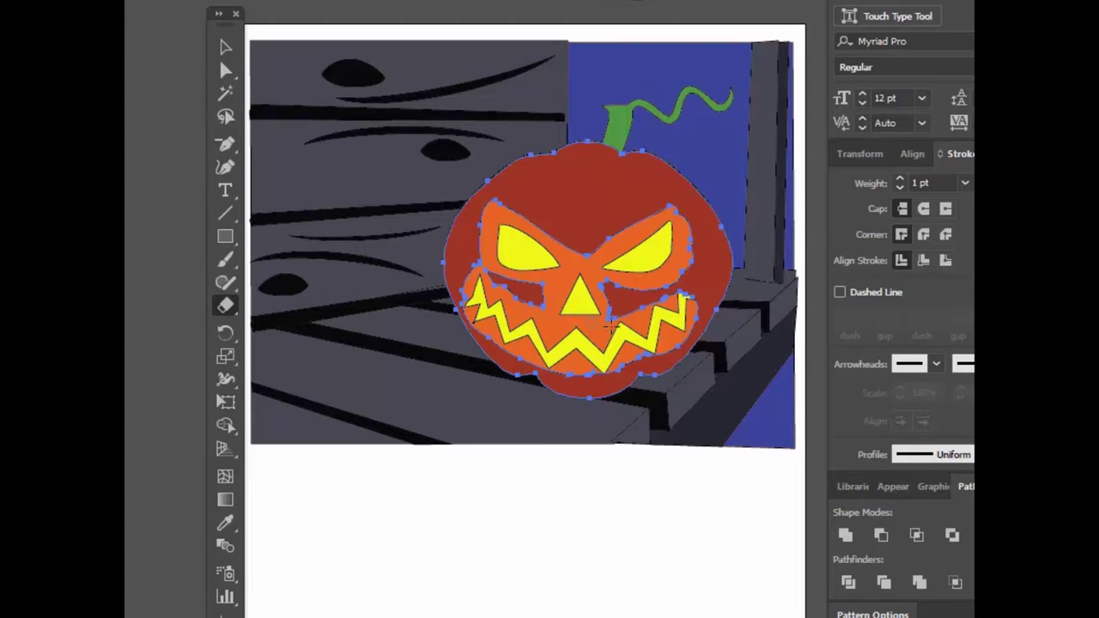
Step: Erase more dark red around both mouth corners and along the mouth's lower edge to widen the orange border
{"action": "mouse_move", "coordinate": [608, 306]}
{"action": "left_mouse_down"}
{"action": "mouse_move", "coordinate": [603, 285]}
{"action": "mouse_move", "coordinate": [620, 316]}
{"action": "mouse_move", "coordinate": [704, 296]}
{"action": "mouse_move", "coordinate": [687, 288]}
{"action": "mouse_move", "coordinate": [707, 309]}
{"action": "mouse_move", "coordinate": [700, 321]}
{"action": "mouse_move", "coordinate": [687, 273]}
{"action": "mouse_move", "coordinate": [666, 299]}
{"action": "mouse_move", "coordinate": [689, 306]}
{"action": "left_mouse_up"}
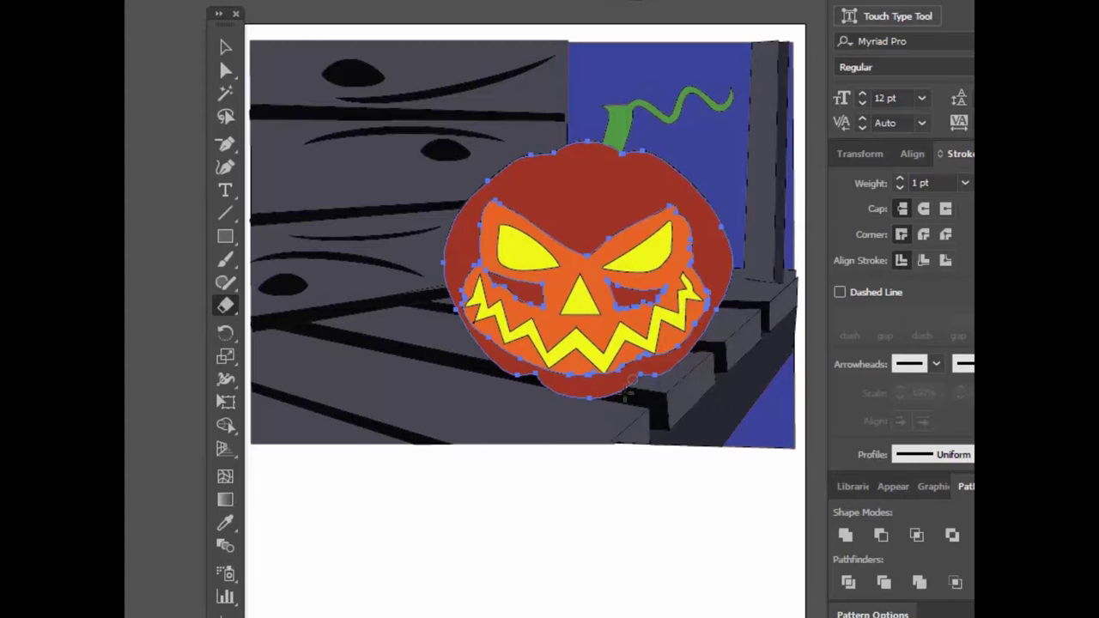
{"action": "left_click_drag", "start_coordinate": [463, 292], "coordinate": [476, 333]}
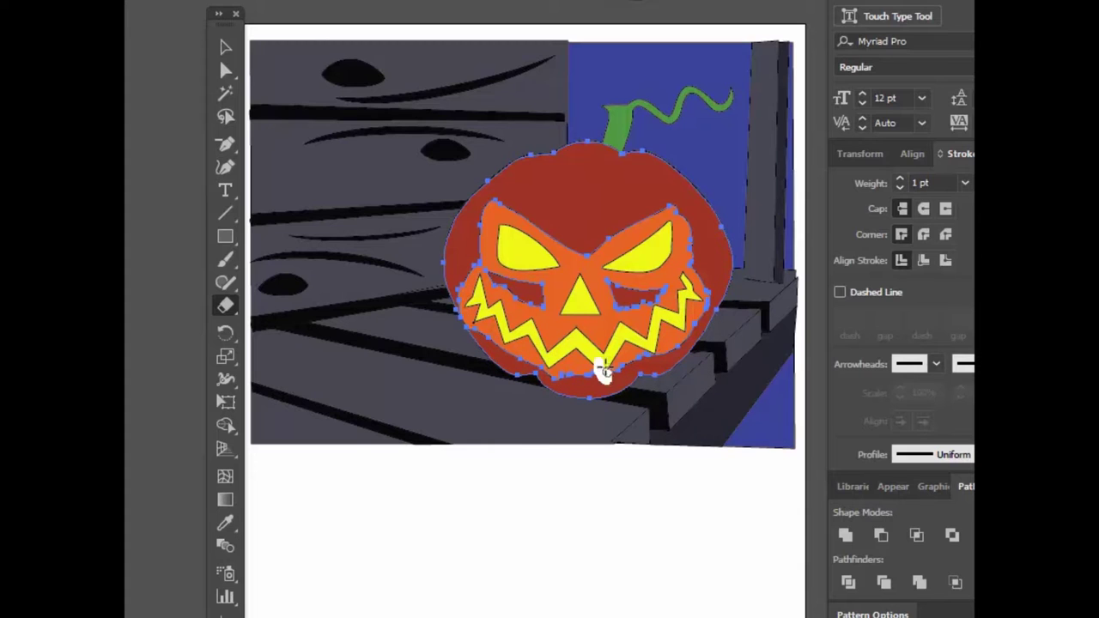
{"action": "mouse_move", "coordinate": [547, 365]}
{"action": "left_mouse_down"}
{"action": "mouse_move", "coordinate": [584, 367]}
{"action": "mouse_move", "coordinate": [601, 380]}
{"action": "mouse_move", "coordinate": [627, 359]}
{"action": "mouse_move", "coordinate": [653, 360]}
{"action": "mouse_move", "coordinate": [672, 335]}
{"action": "left_mouse_up"}
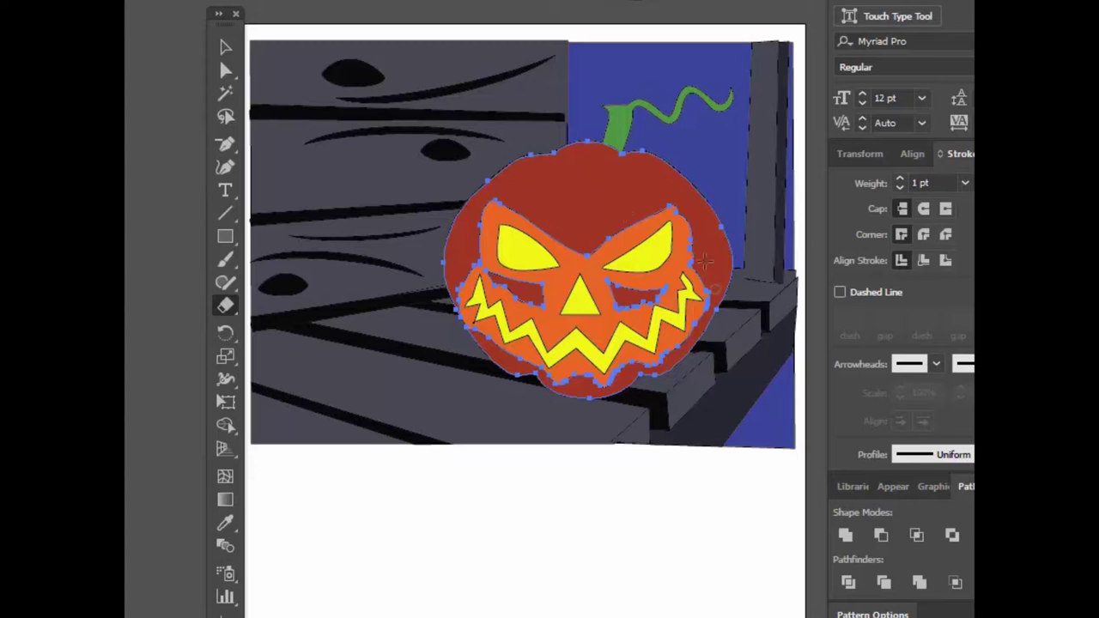
Step: Simplify the dark red patch under the right eye by deleting the surplus anchor points on its lower edge
{"action": "left_click", "coordinate": [225, 143]}
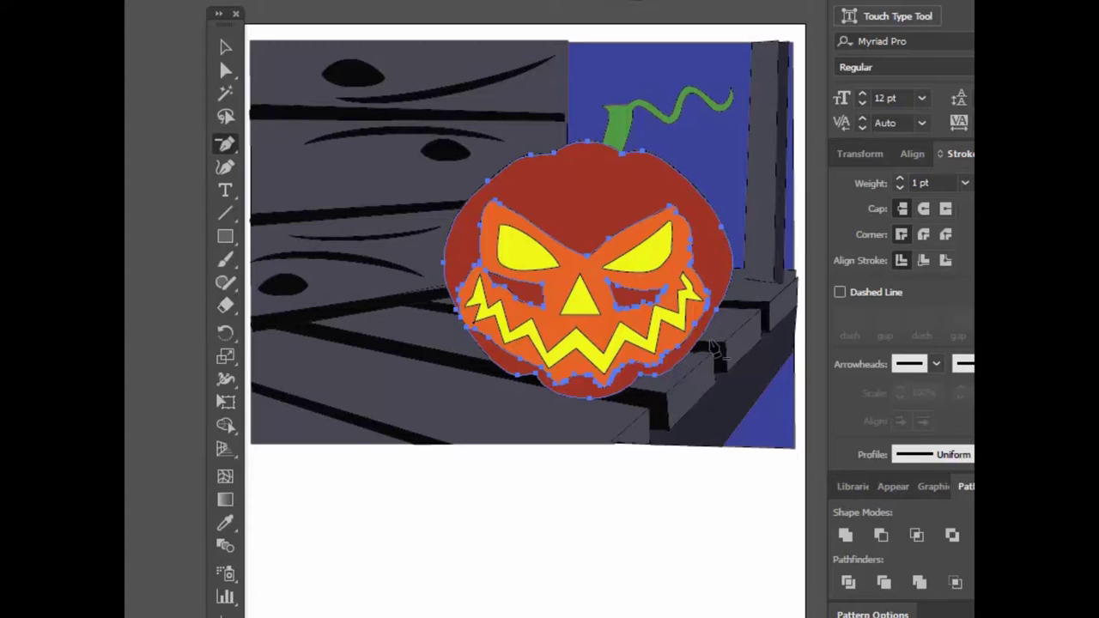
{"action": "left_click", "coordinate": [635, 308]}
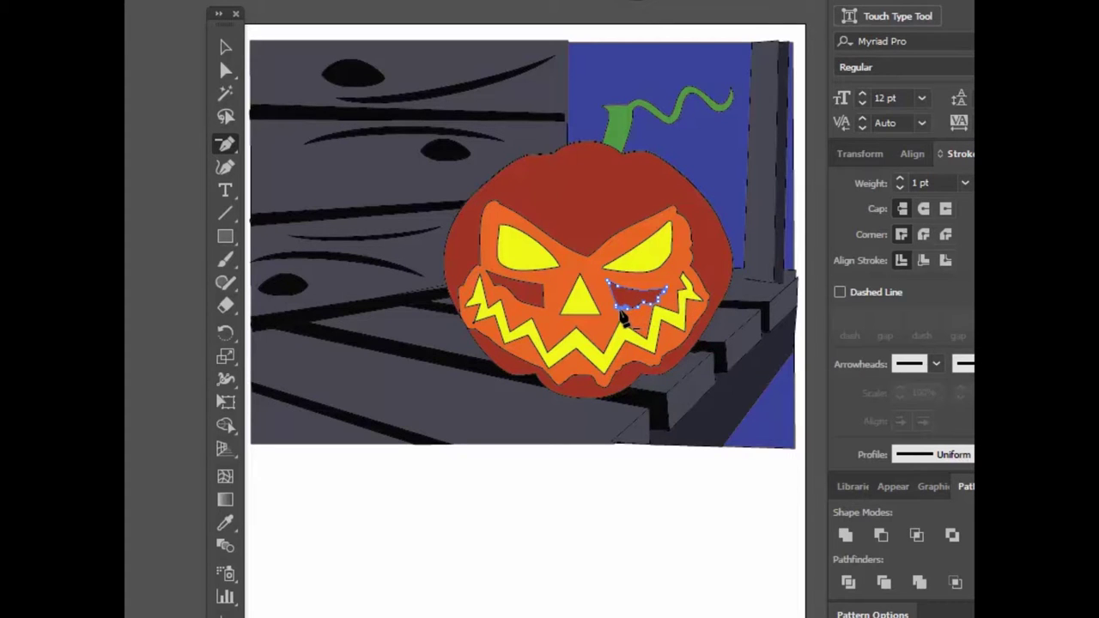
{"action": "left_click", "coordinate": [619, 314]}
{"action": "left_click", "coordinate": [799, 408]}
{"action": "left_click", "coordinate": [625, 310]}
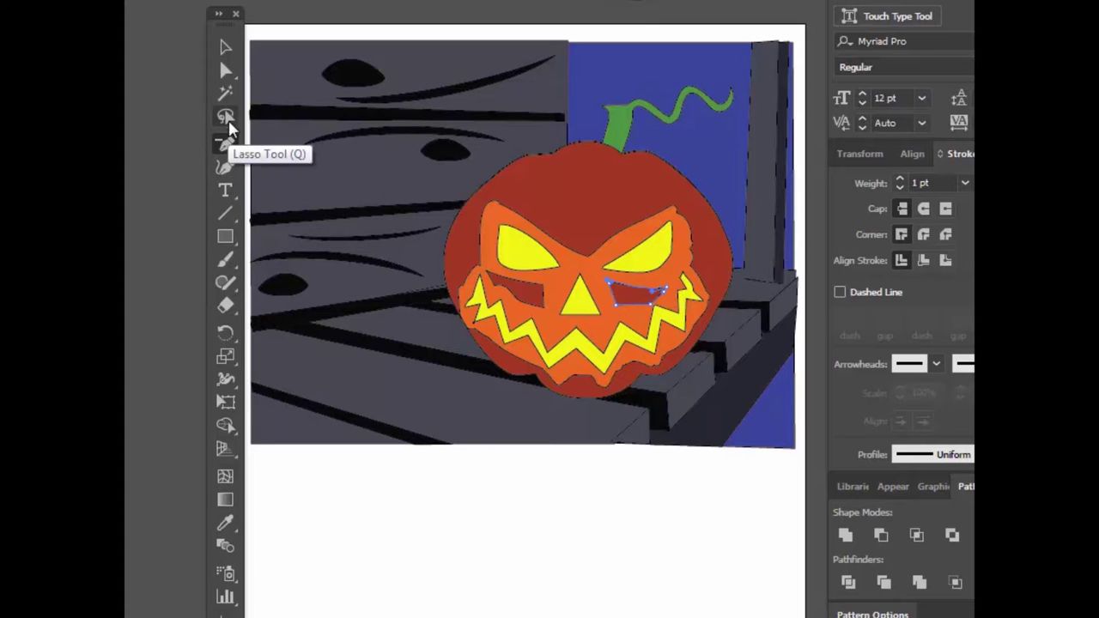
Step: Delete surplus anchor points from the dark red overlay's face opening along the left cheek and the mouth's lower left edge
{"action": "left_click", "coordinate": [224, 48]}
{"action": "left_click", "coordinate": [541, 245]}
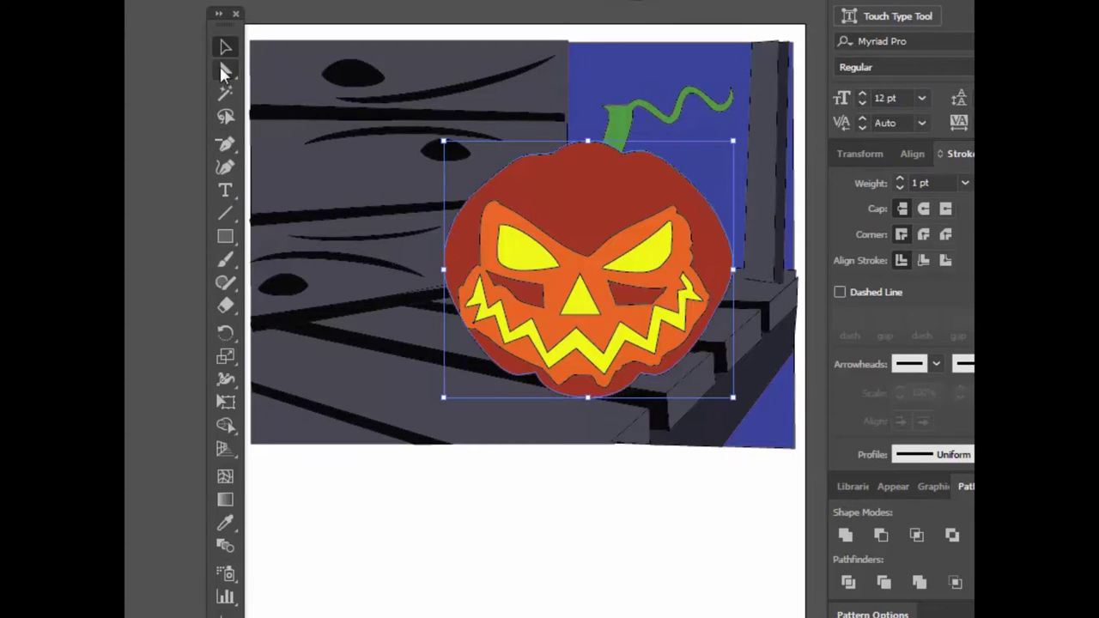
{"action": "left_click", "coordinate": [224, 72]}
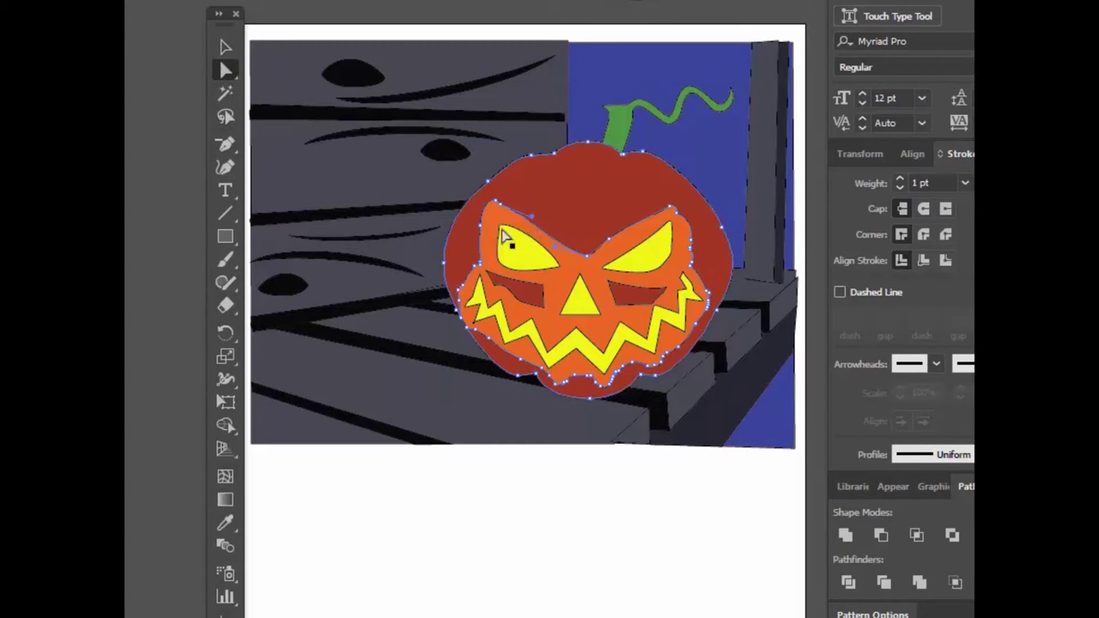
{"action": "left_click", "coordinate": [225, 144]}
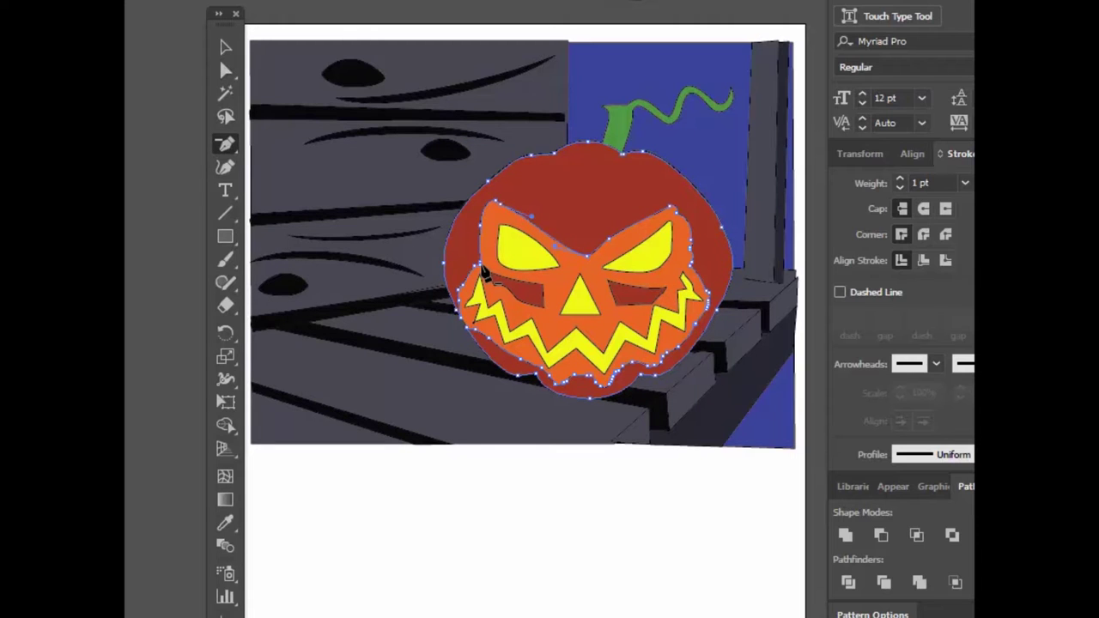
{"action": "left_click", "coordinate": [462, 293]}
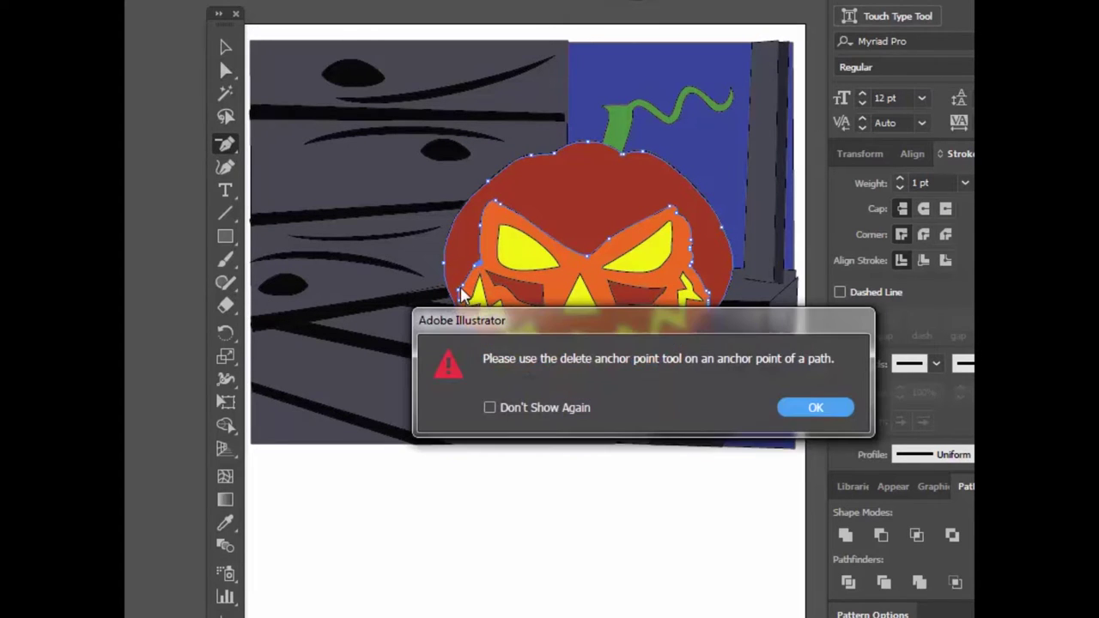
{"action": "left_click", "coordinate": [814, 411]}
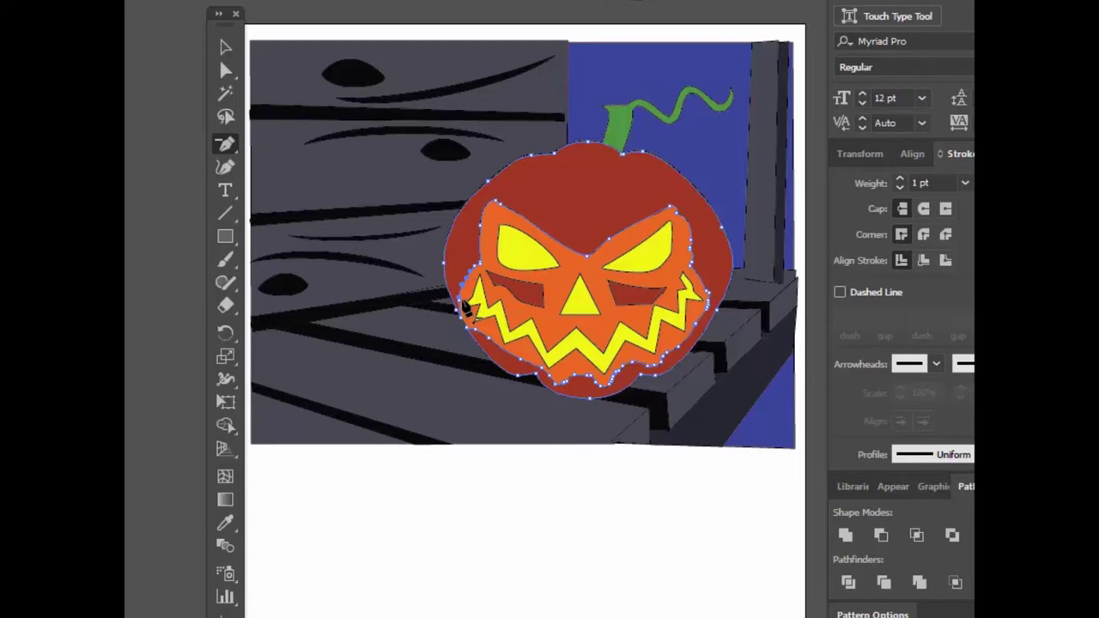
{"action": "left_click", "coordinate": [472, 329]}
{"action": "left_click", "coordinate": [488, 338]}
{"action": "left_click", "coordinate": [555, 386]}
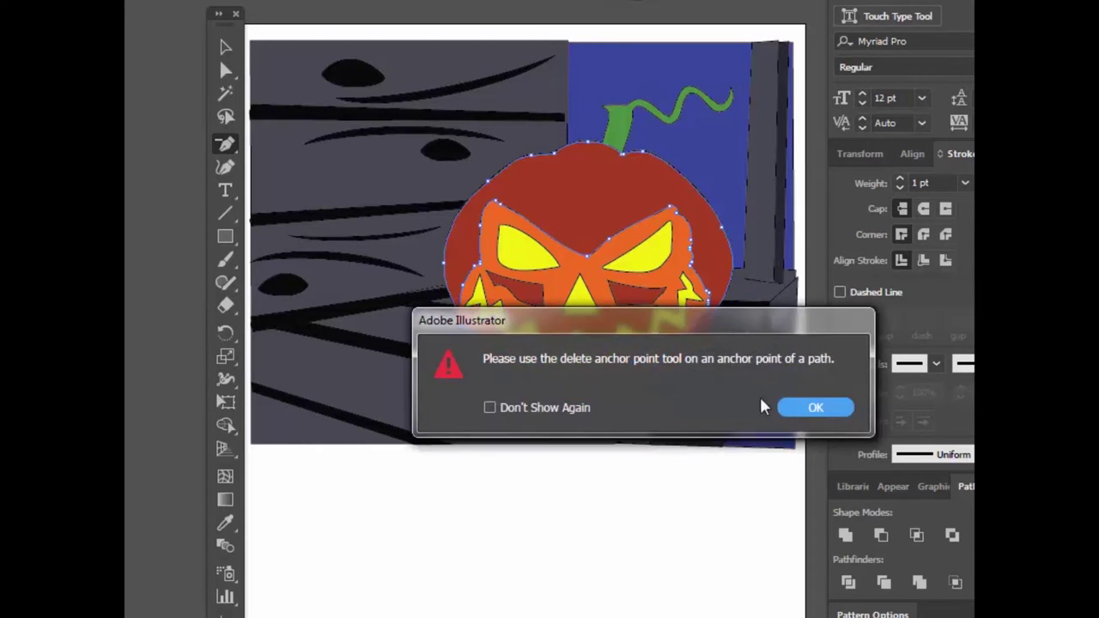
{"action": "key", "text": "Return"}
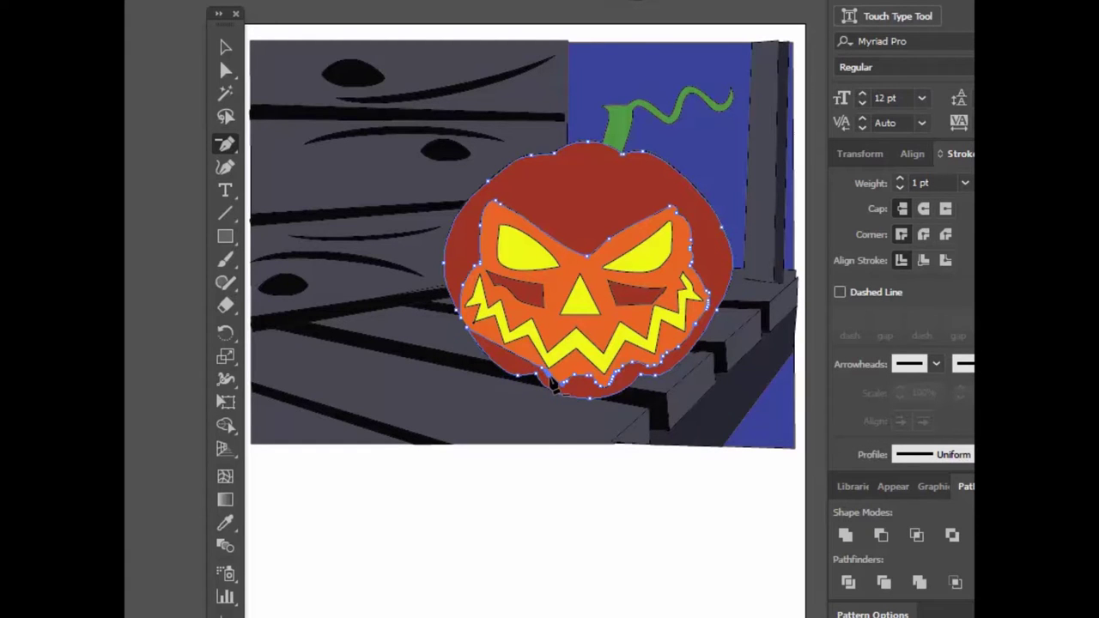
Step: Smooth the face opening's edge below the mouth's middle and right half by deleting its surplus anchor points
{"action": "left_click", "coordinate": [567, 382]}
{"action": "left_click", "coordinate": [574, 376]}
{"action": "left_click", "coordinate": [594, 379]}
{"action": "left_click", "coordinate": [679, 359]}
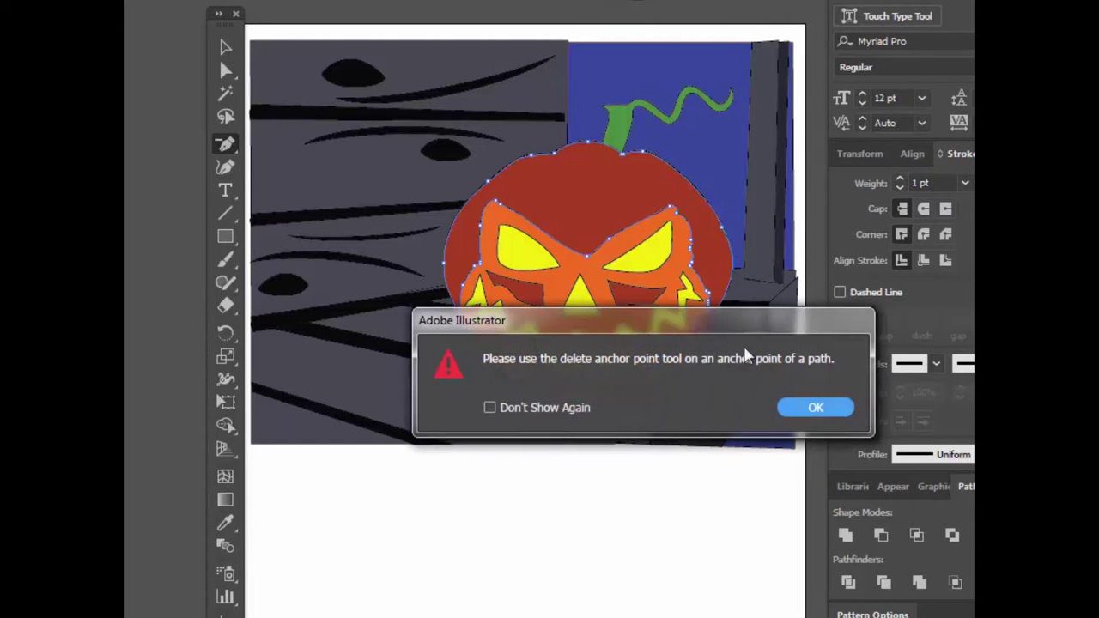
{"action": "left_click", "coordinate": [812, 408]}
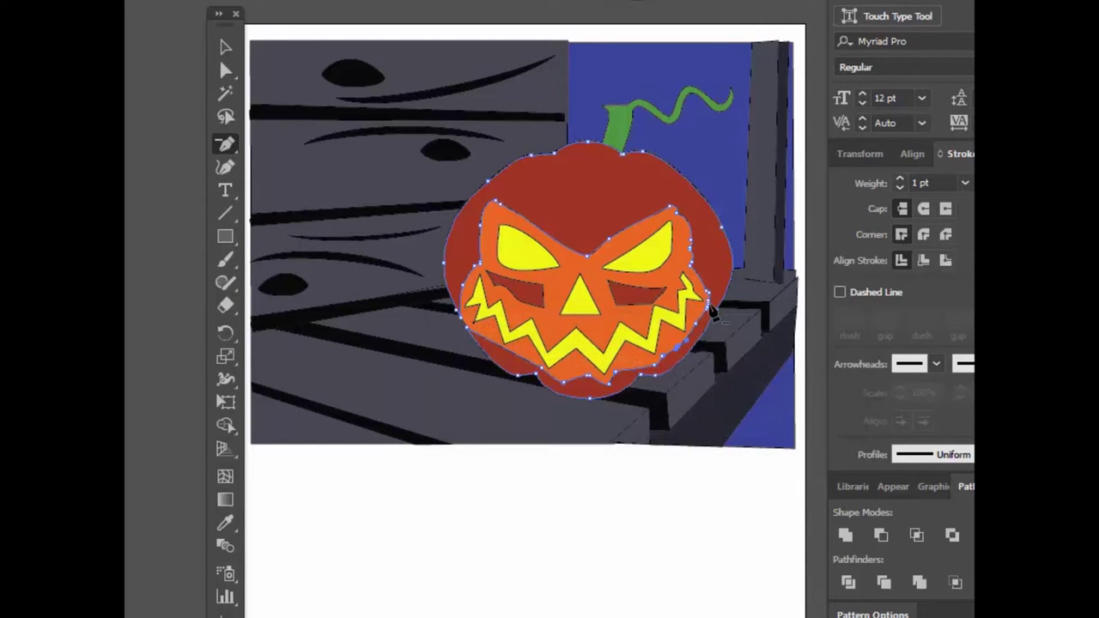
Step: Delete the surplus anchor points on the face opening's edge at the right mouth corner and beside the right eye
{"action": "left_click", "coordinate": [706, 311]}
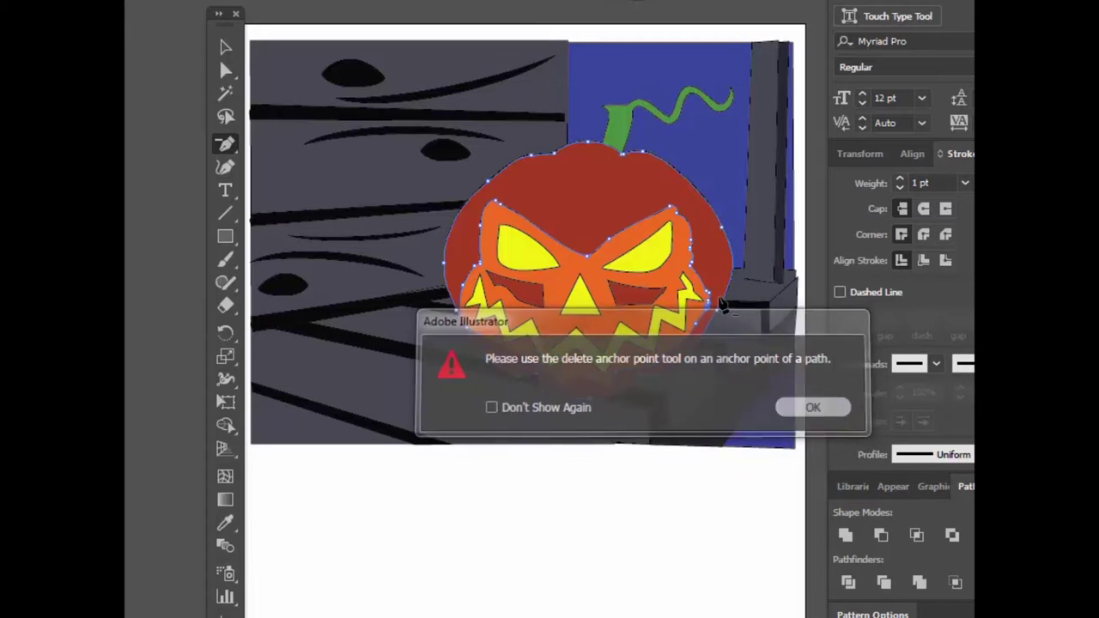
{"action": "left_click", "coordinate": [812, 405]}
{"action": "left_click", "coordinate": [710, 306]}
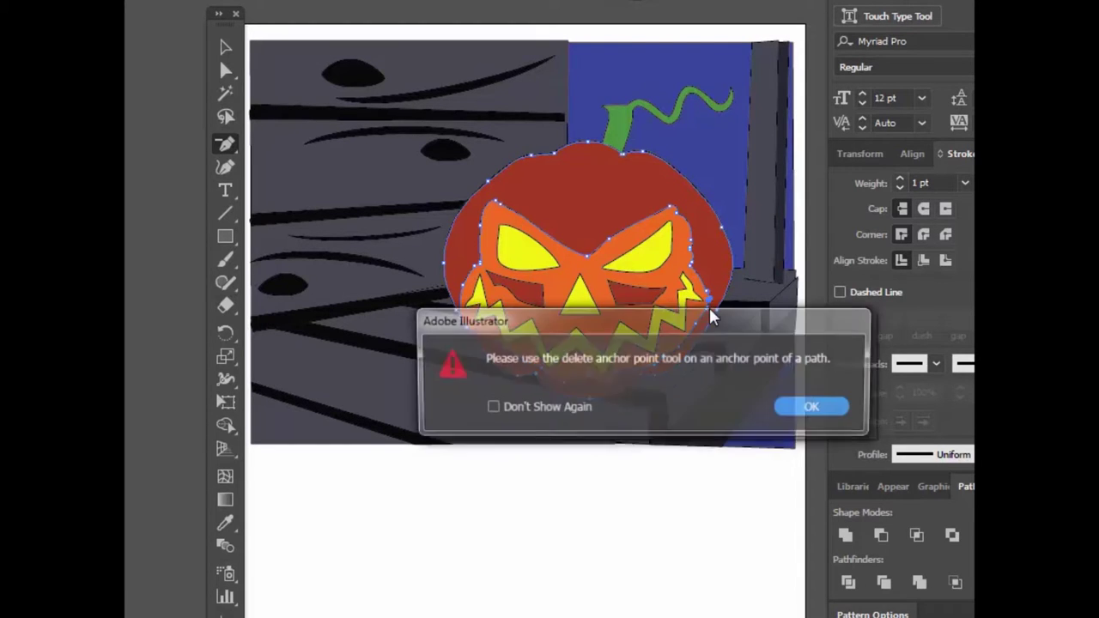
{"action": "left_click", "coordinate": [812, 409]}
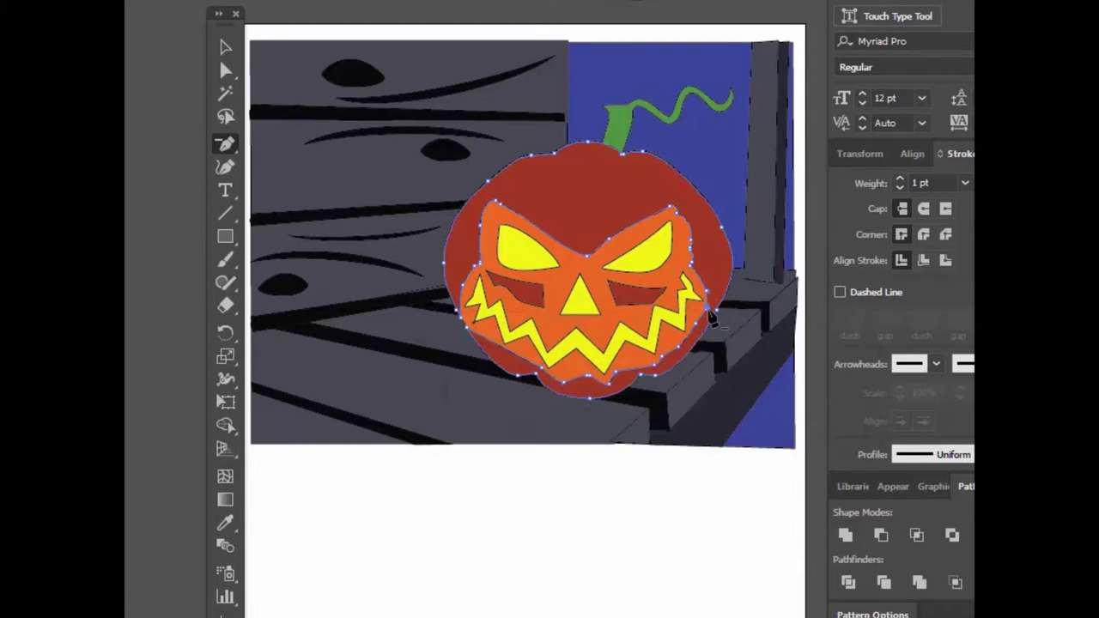
{"action": "left_click", "coordinate": [691, 249]}
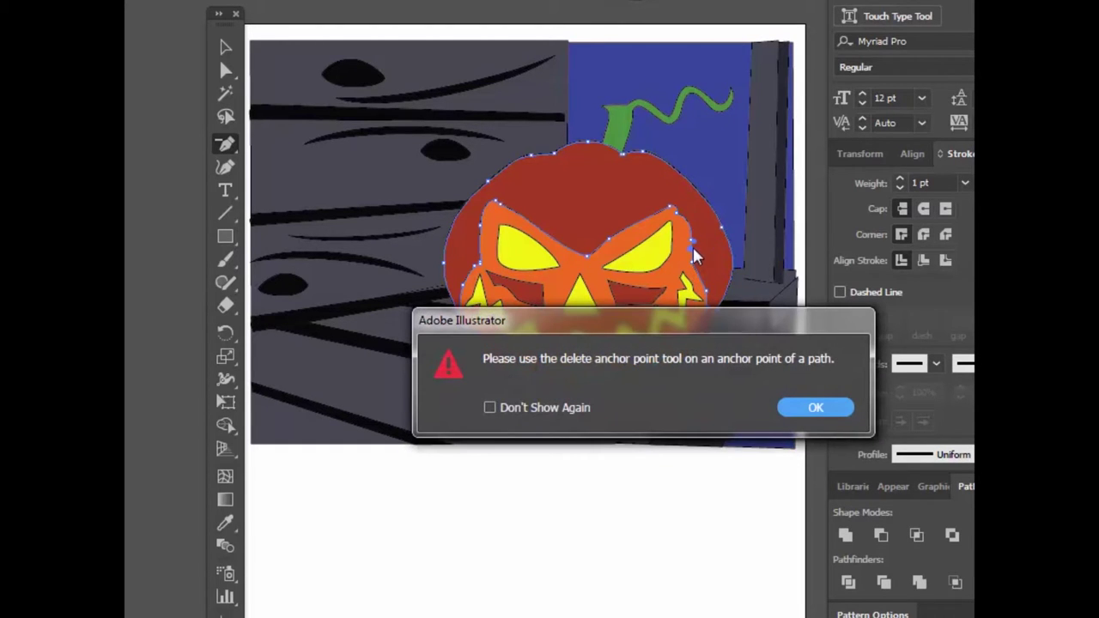
{"action": "left_click", "coordinate": [813, 409]}
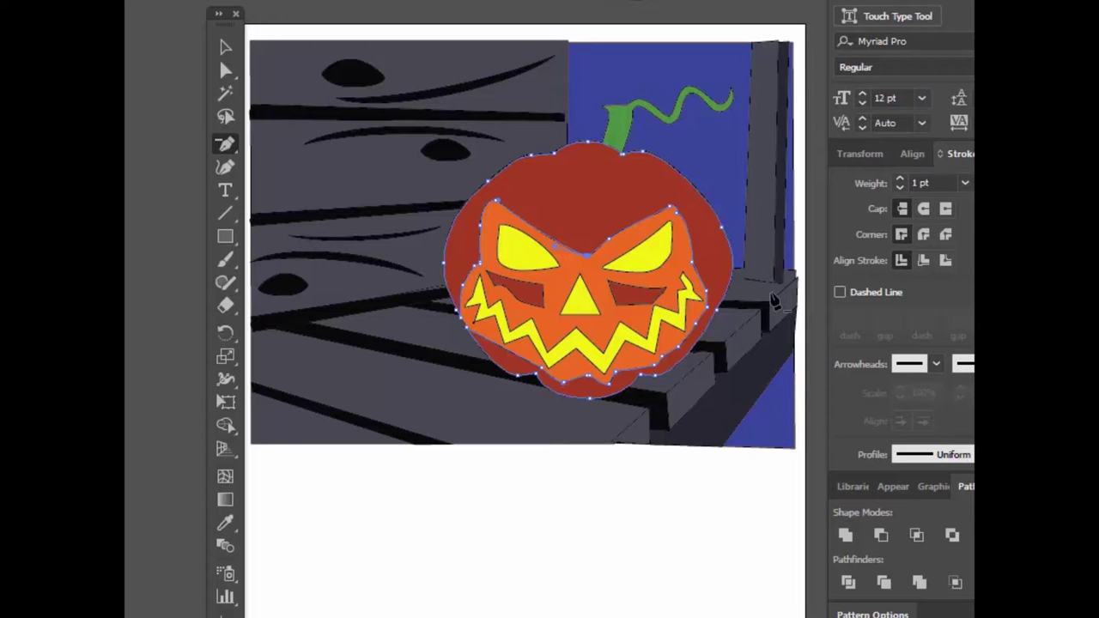
{"action": "left_click", "coordinate": [225, 47]}
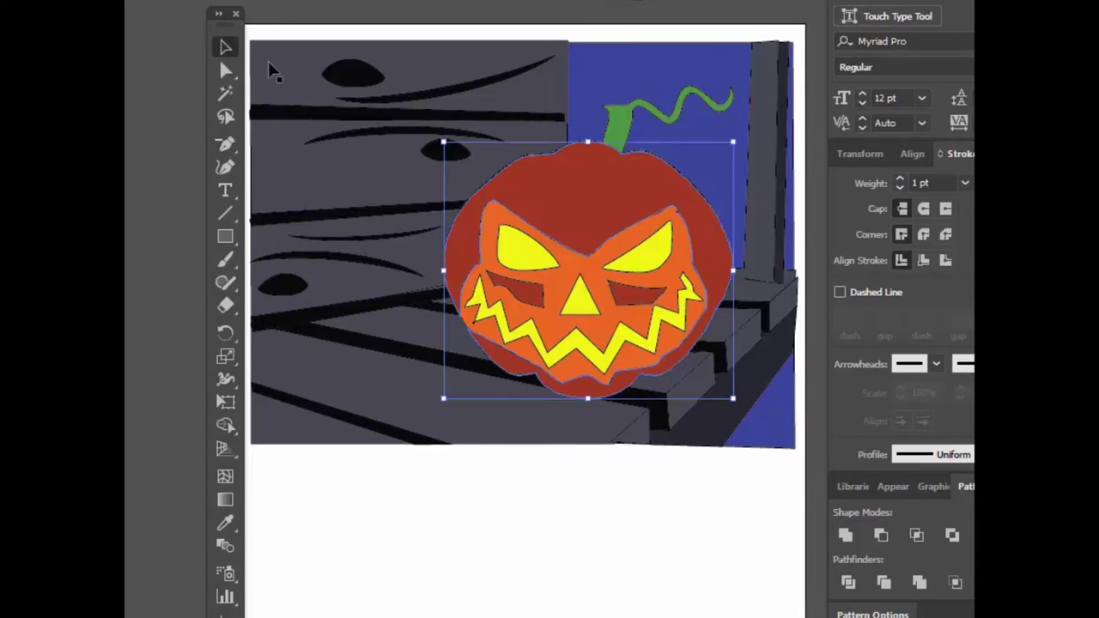
Step: Bring the green stem in front of the pumpkin and place a pasted copy exactly over it
{"action": "left_click", "coordinate": [618, 133]}
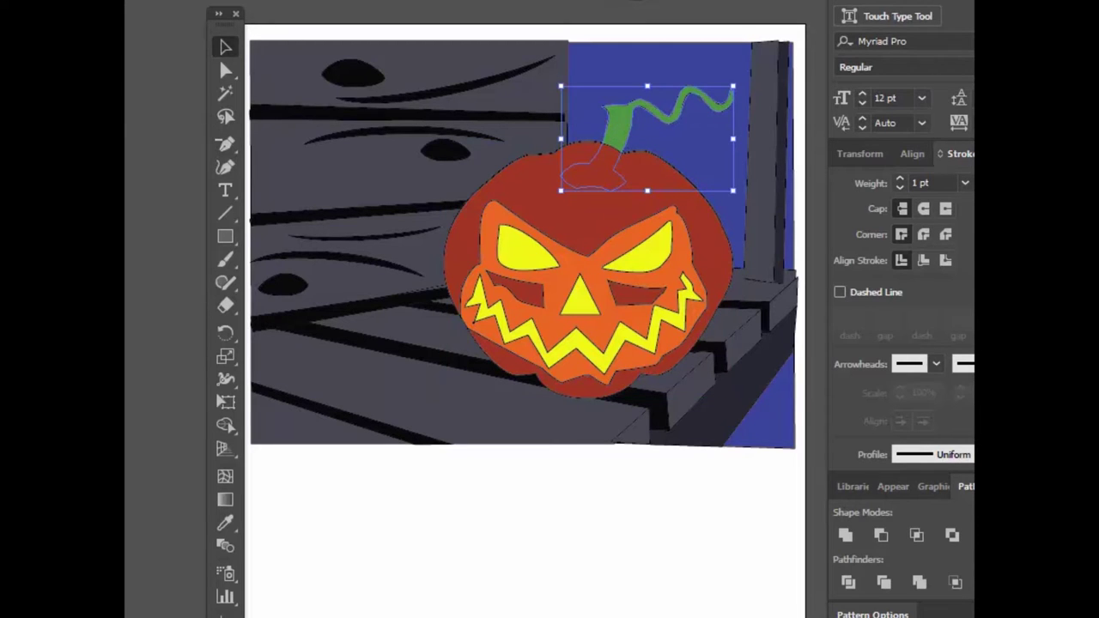
{"action": "mouse_move", "coordinate": [126, 1]}
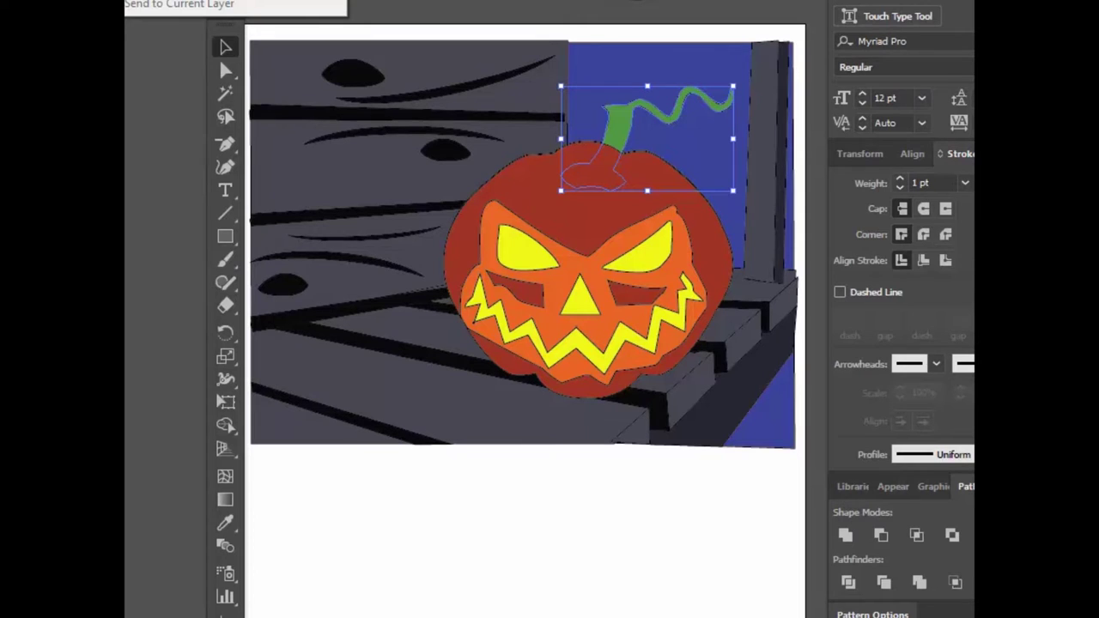
{"action": "left_click", "coordinate": [164, 1]}
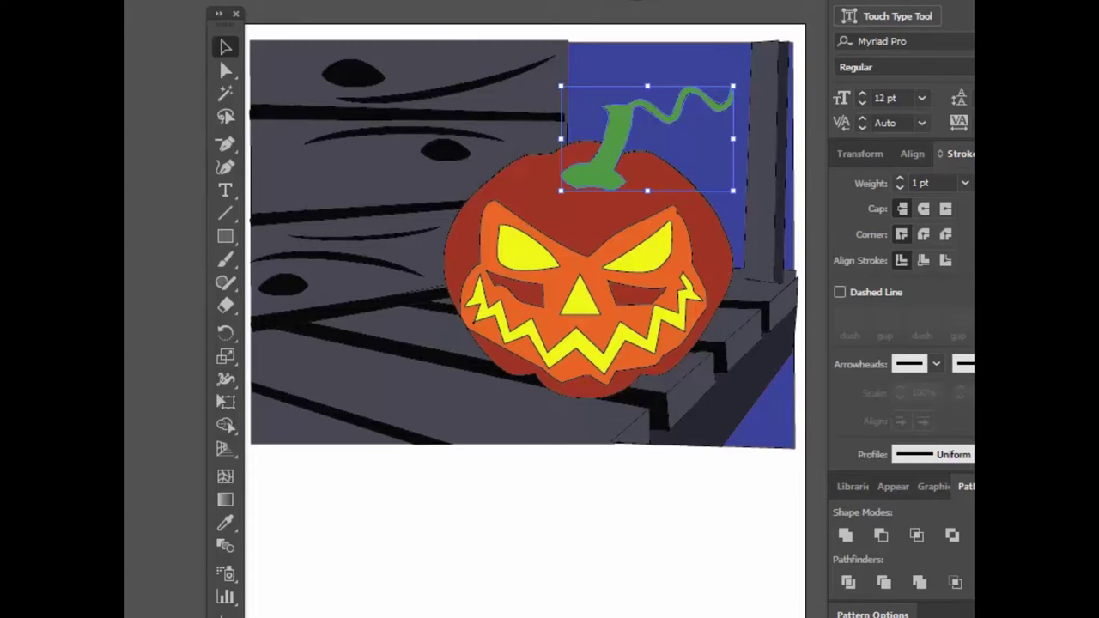
{"action": "key", "text": "ctrl+v"}
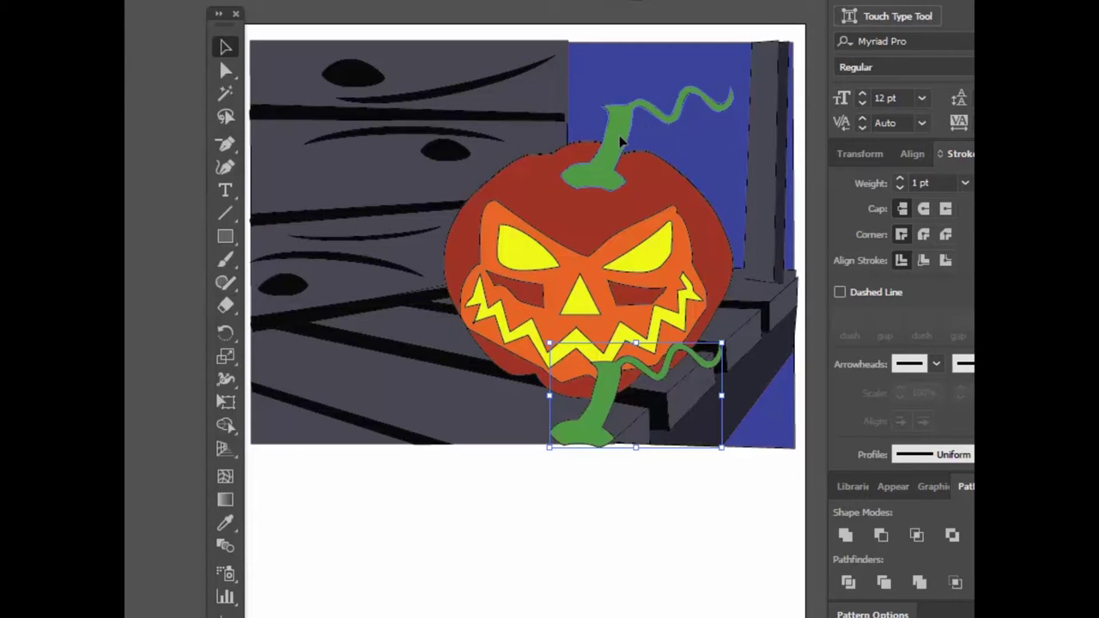
{"action": "key", "text": "ctrl+z"}
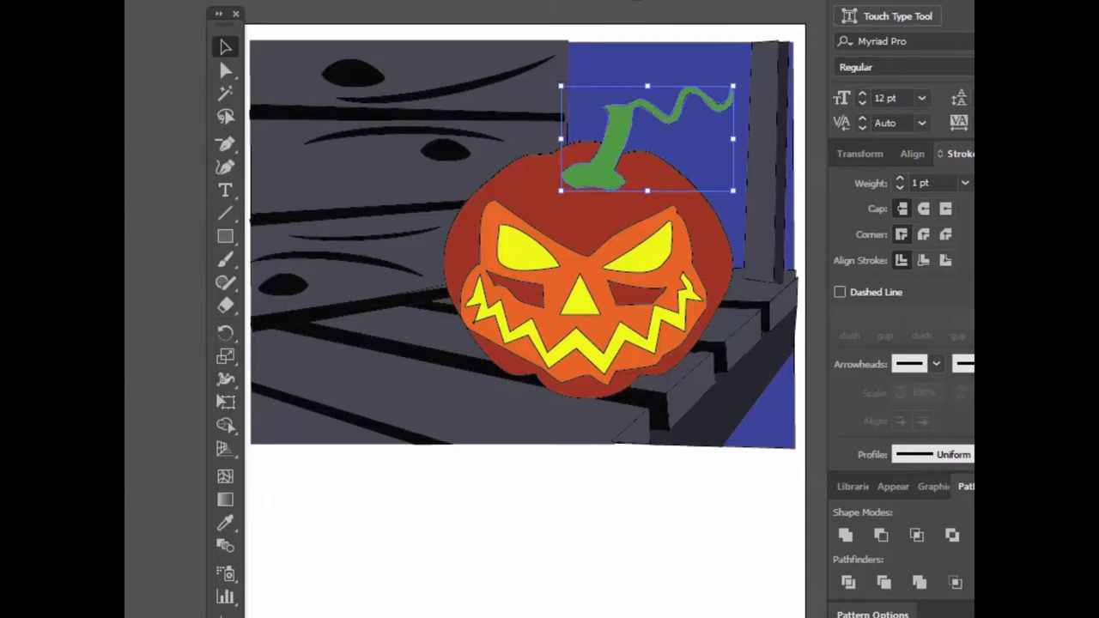
Step: Recolor the stem copy a bright lime green
{"action": "double_click", "coordinate": [224, 617]}
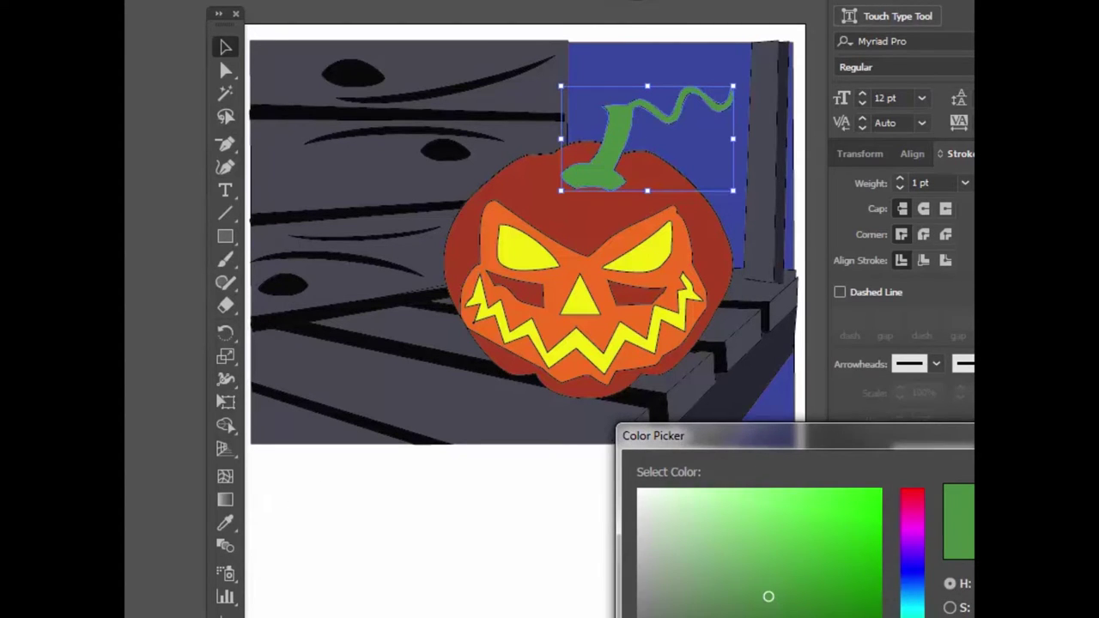
{"action": "left_click", "coordinate": [912, 617]}
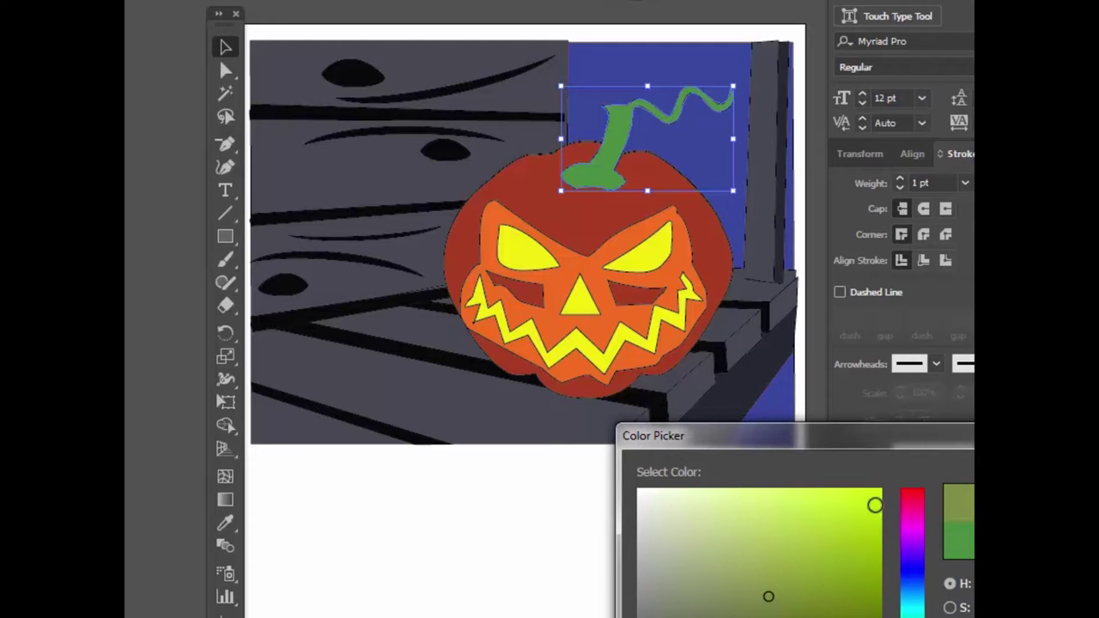
{"action": "left_click", "coordinate": [874, 520]}
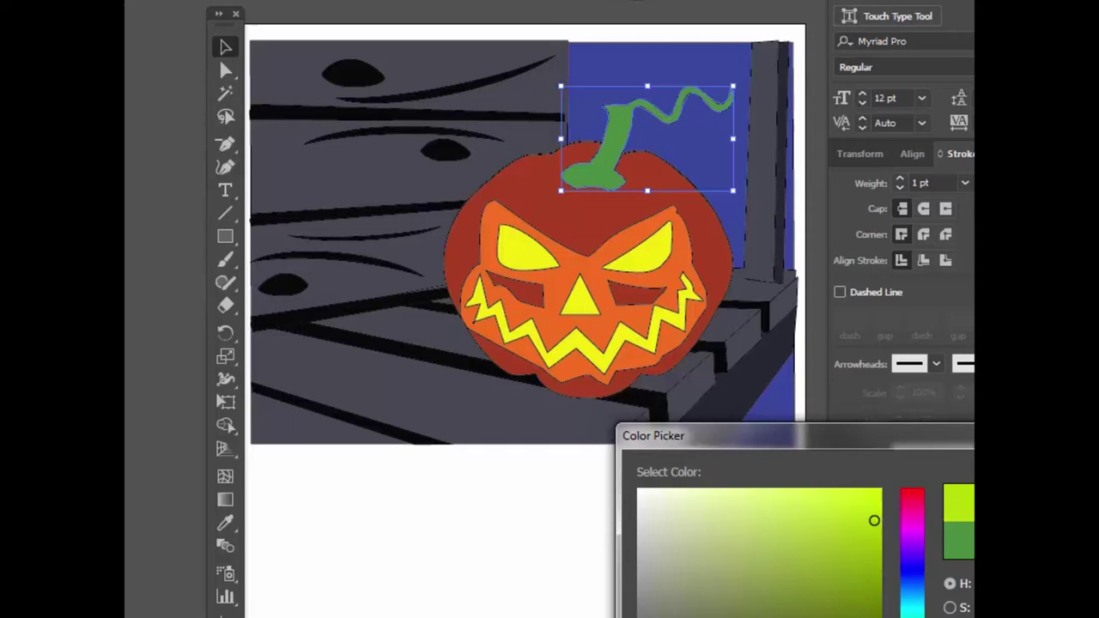
{"action": "key", "text": "Return"}
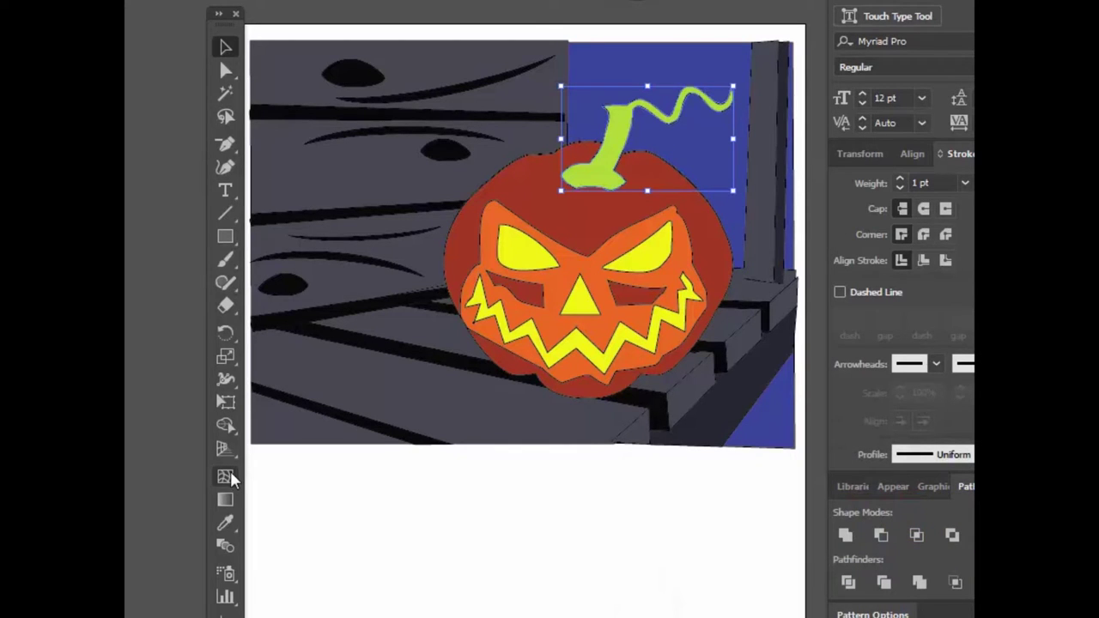
Step: Erase the lime stem copy's edges, leaving a narrow highlight down the stem and along the curly vine
{"action": "left_click", "coordinate": [225, 305]}
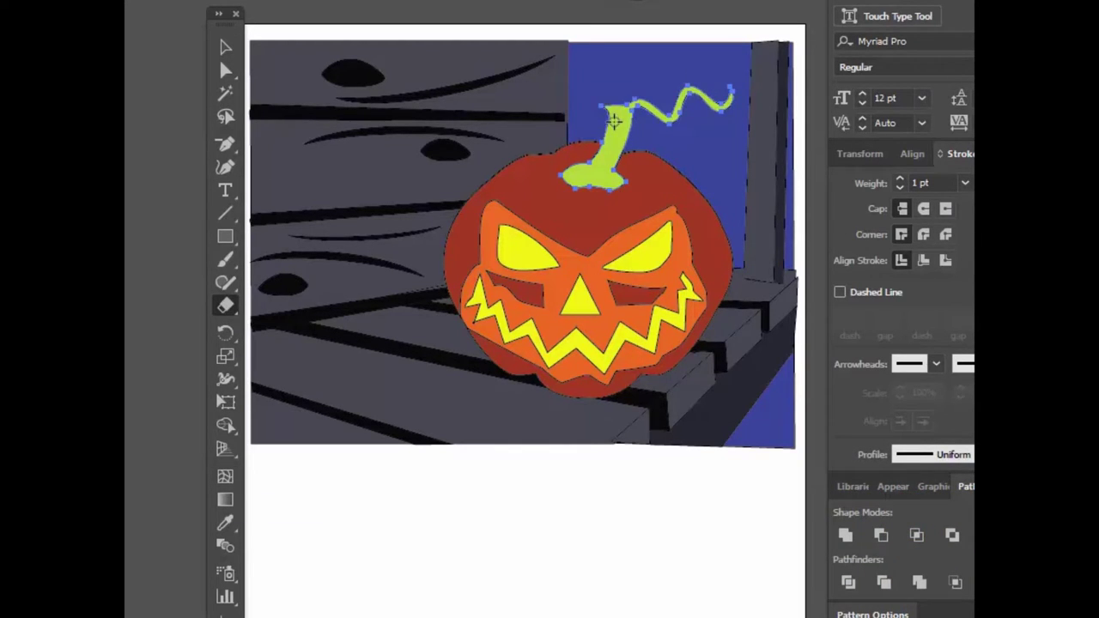
{"action": "mouse_move", "coordinate": [605, 100]}
{"action": "left_mouse_down"}
{"action": "mouse_move", "coordinate": [608, 142]}
{"action": "mouse_move", "coordinate": [588, 172]}
{"action": "mouse_move", "coordinate": [564, 176]}
{"action": "mouse_move", "coordinate": [620, 177]}
{"action": "left_mouse_up"}
{"action": "mouse_move", "coordinate": [630, 112]}
{"action": "left_mouse_down"}
{"action": "mouse_move", "coordinate": [610, 179]}
{"action": "mouse_move", "coordinate": [622, 153]}
{"action": "left_mouse_up"}
{"action": "mouse_move", "coordinate": [616, 105]}
{"action": "left_mouse_down"}
{"action": "mouse_move", "coordinate": [638, 127]}
{"action": "mouse_move", "coordinate": [630, 105]}
{"action": "mouse_move", "coordinate": [639, 95]}
{"action": "mouse_move", "coordinate": [662, 109]}
{"action": "mouse_move", "coordinate": [696, 86]}
{"action": "mouse_move", "coordinate": [735, 88]}
{"action": "left_mouse_up"}
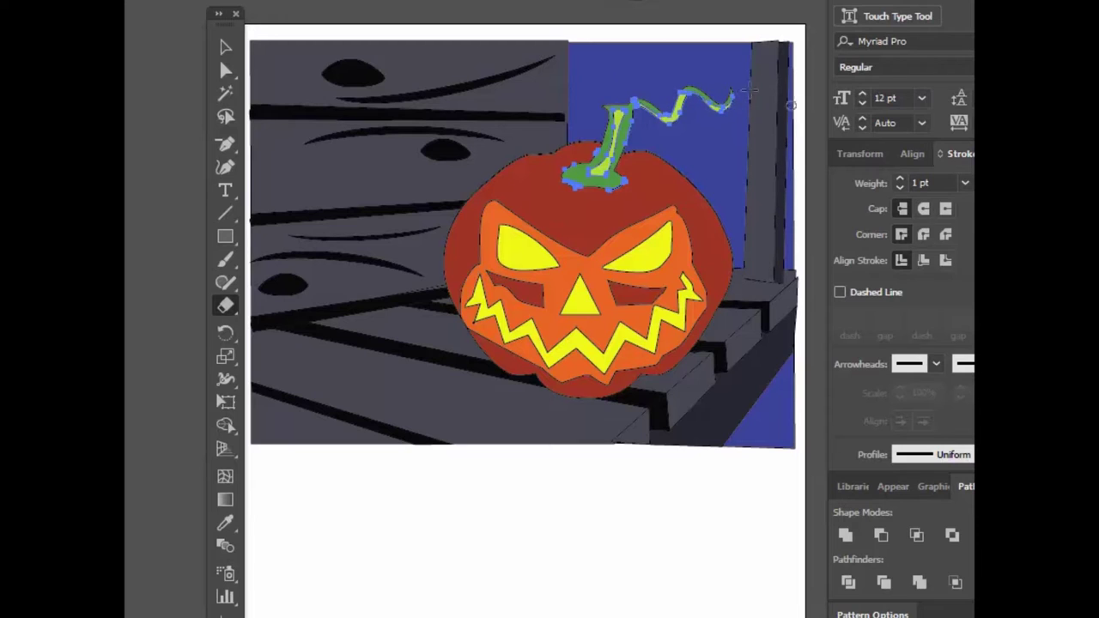
{"action": "left_click", "coordinate": [225, 47]}
{"action": "key", "text": "ctrl+shift+a"}
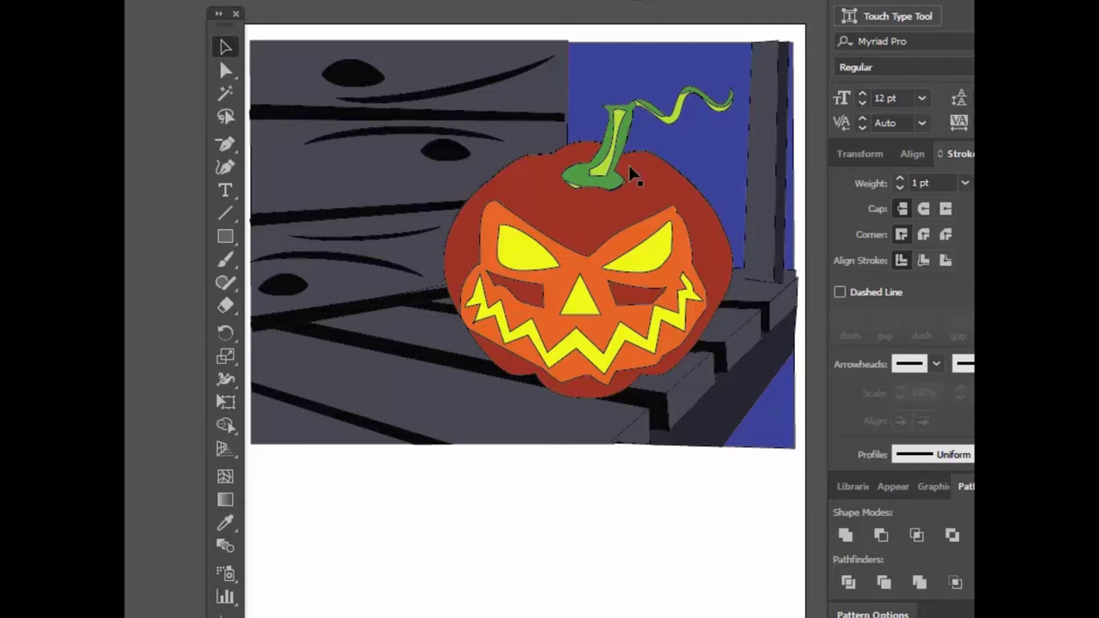
Step: Delete the leftover lime fragments along the lower edge of the stem's base
{"action": "left_click", "coordinate": [589, 185]}
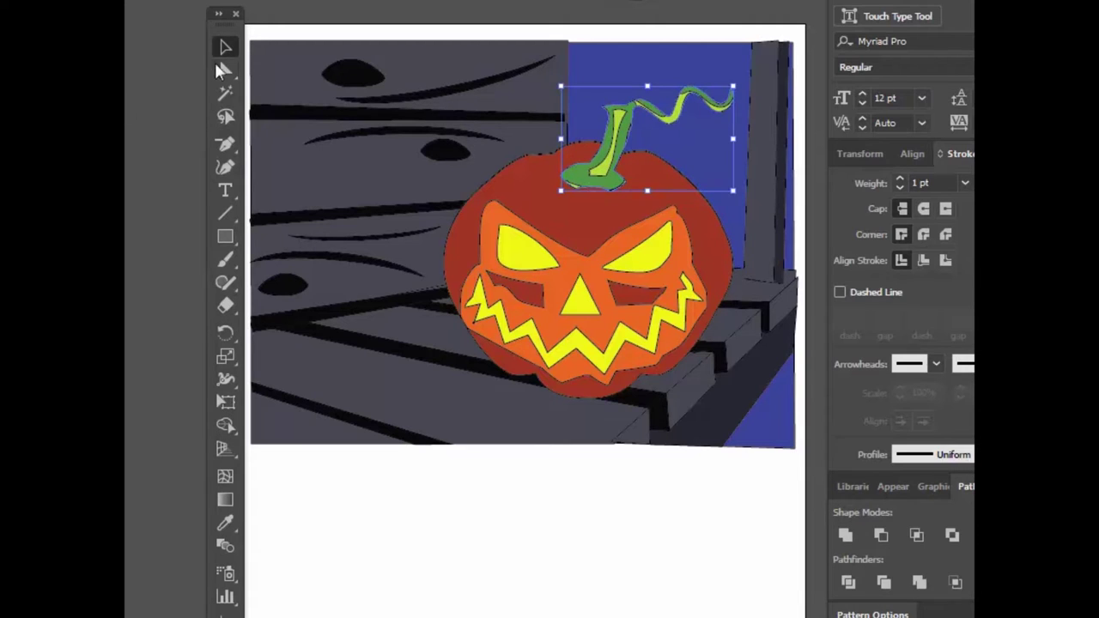
{"action": "left_click", "coordinate": [225, 70]}
{"action": "left_click", "coordinate": [578, 194]}
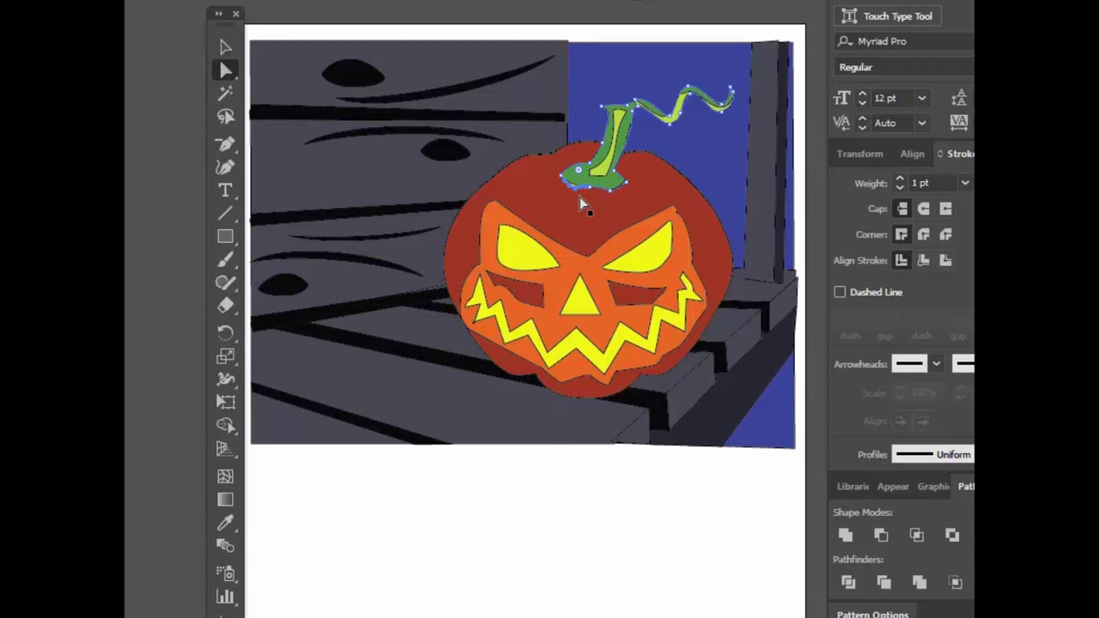
{"action": "left_click", "coordinate": [576, 186]}
{"action": "key", "text": "Delete"}
{"action": "key", "text": "ctrl+shift+a"}
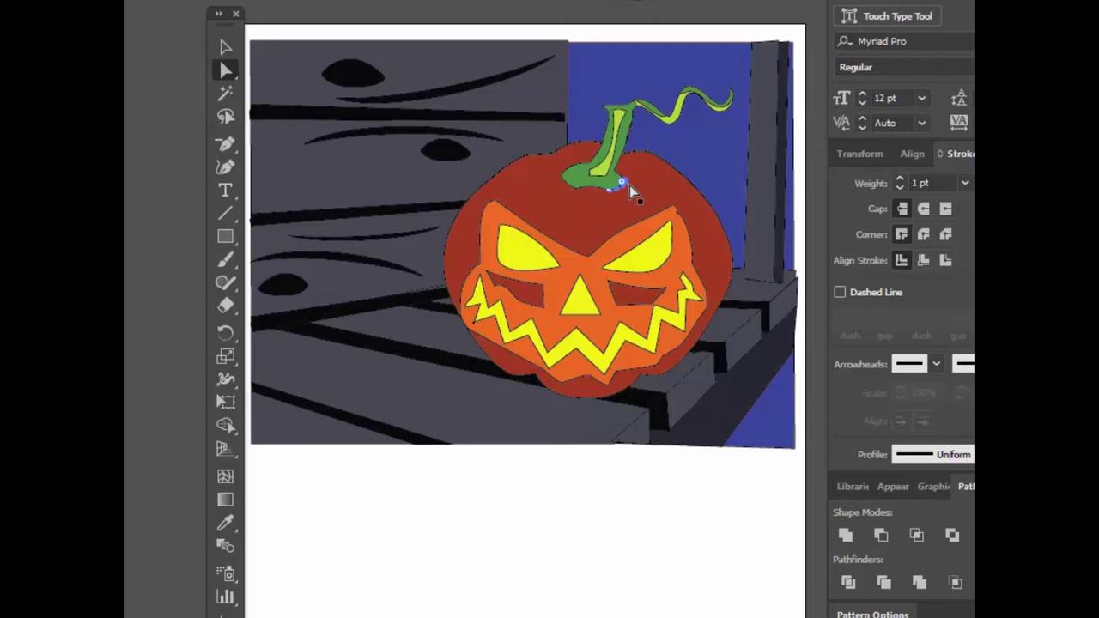
{"action": "key", "text": "Delete"}
{"action": "key", "text": "Delete"}
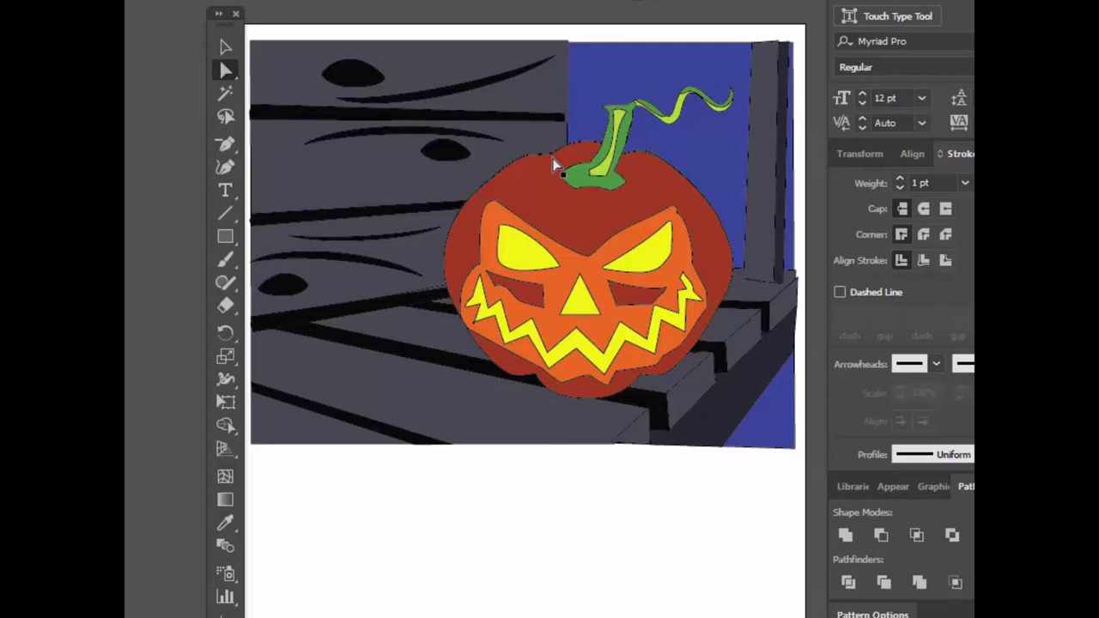
Step: Duplicate the dark red body overlay that surrounds the pumpkin's face
{"action": "left_click", "coordinate": [225, 47]}
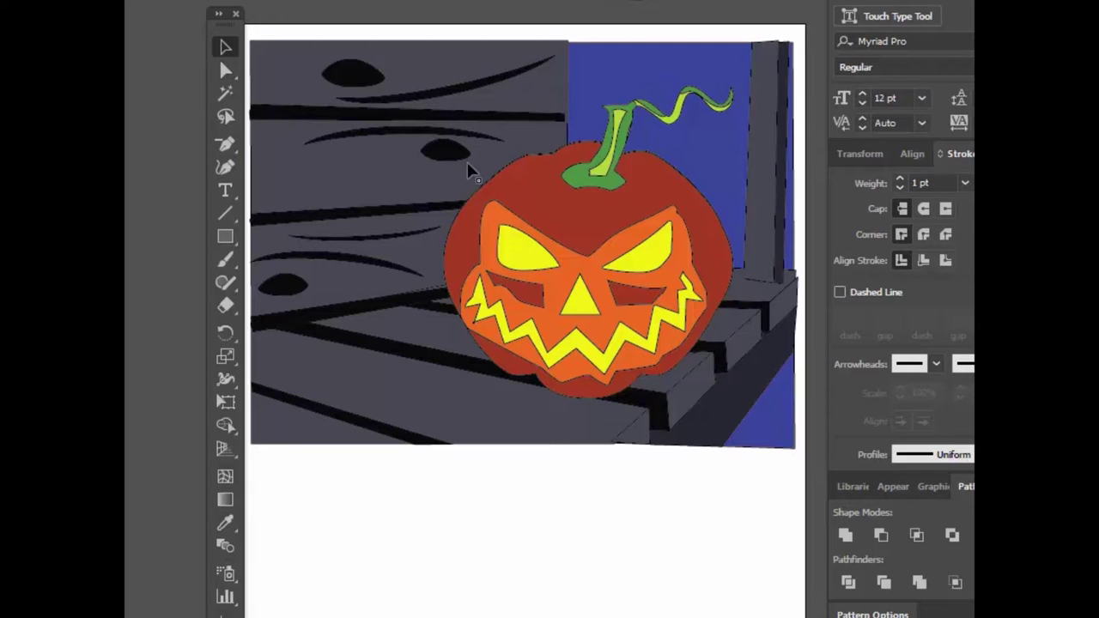
{"action": "left_click", "coordinate": [601, 210]}
{"action": "key", "text": "ctrl+c"}
{"action": "key", "text": "ctrl+v"}
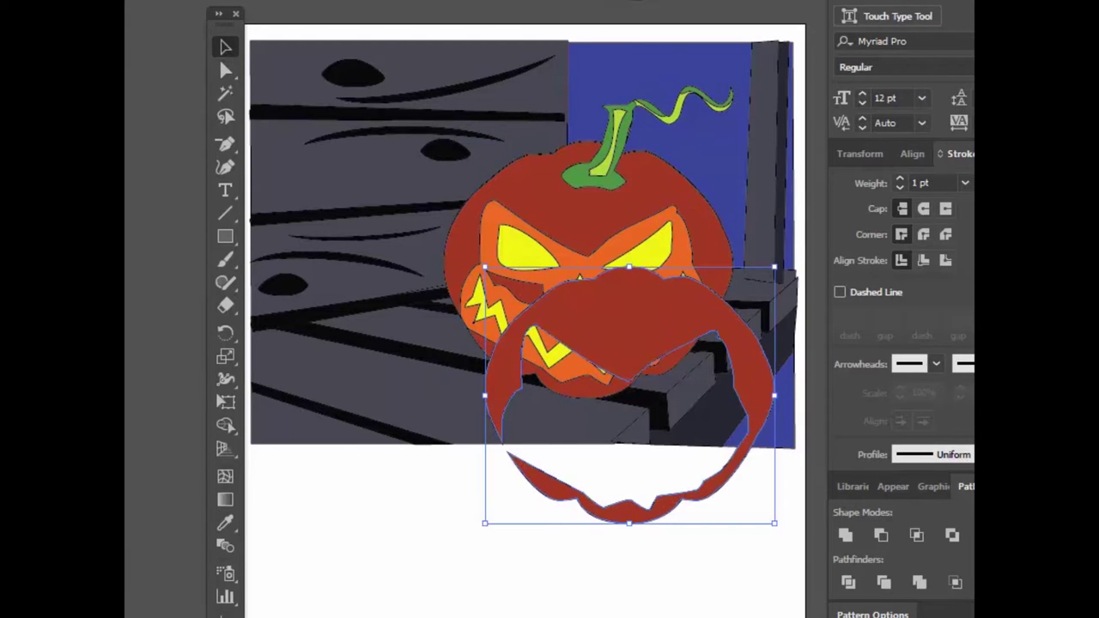
Step: Recolor the duplicated overlay a very dark reddish brown and align it over the pumpkin's body
{"action": "double_click", "coordinate": [222, 616]}
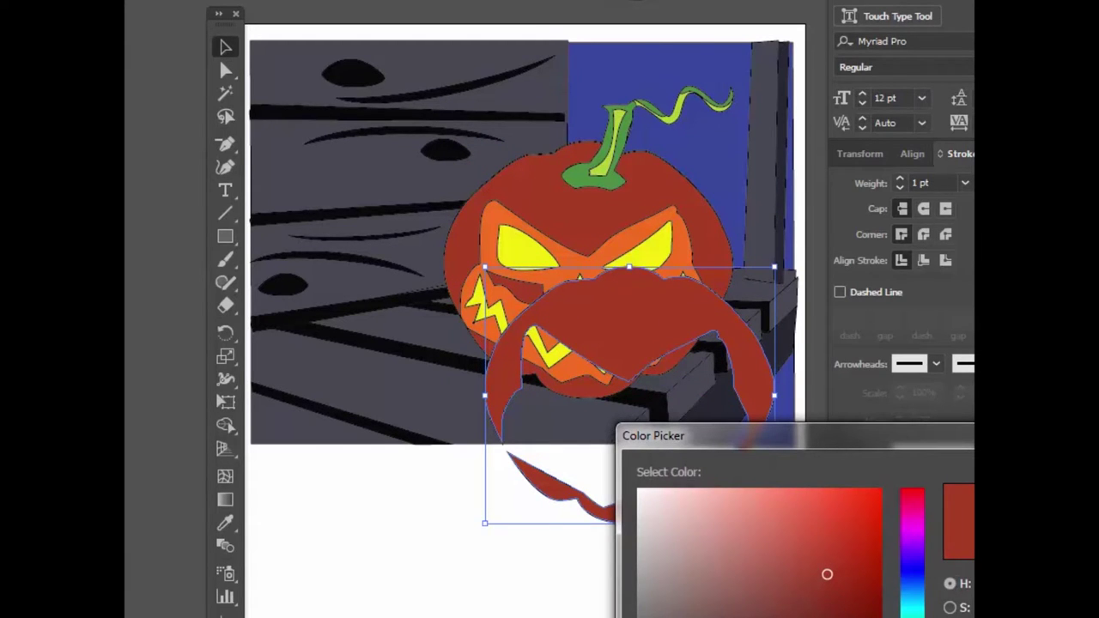
{"action": "left_click", "coordinate": [912, 617]}
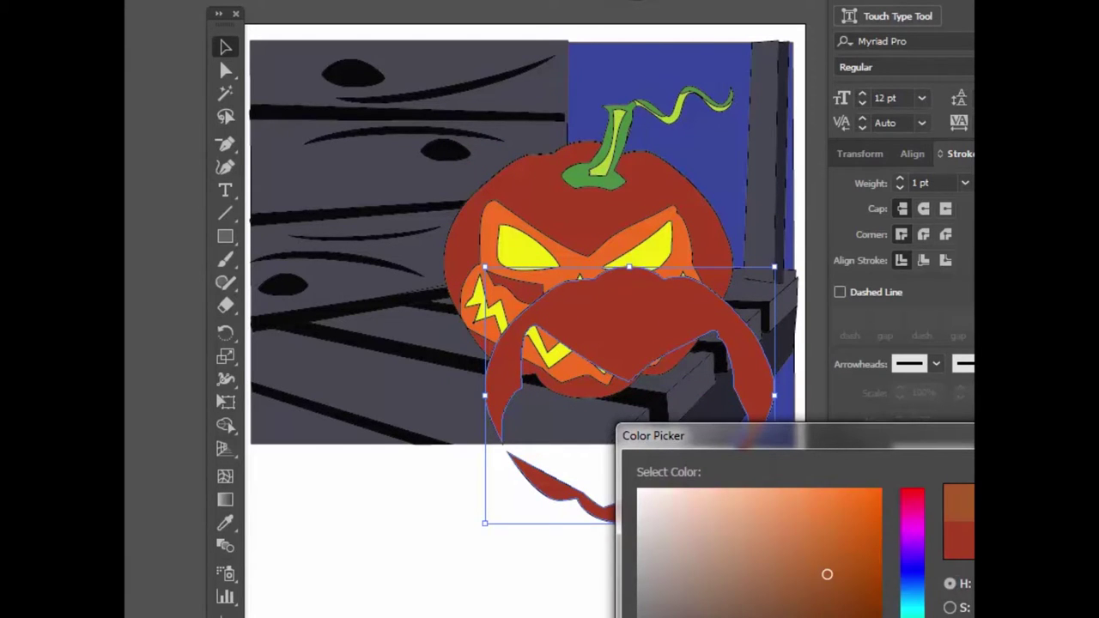
{"action": "left_click", "coordinate": [863, 617]}
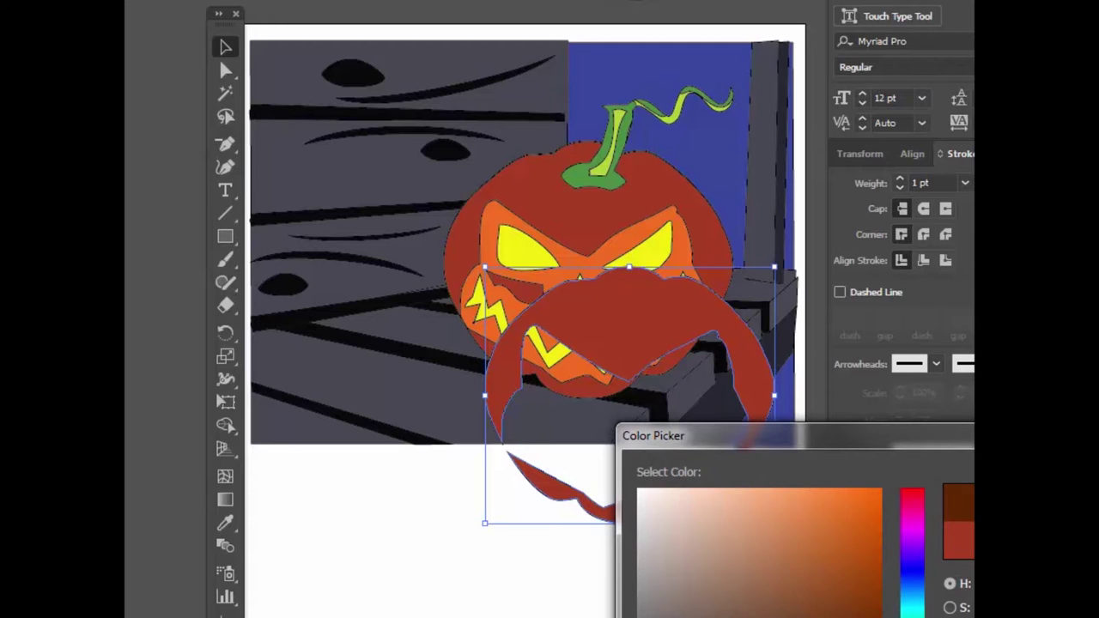
{"action": "left_click", "coordinate": [913, 617]}
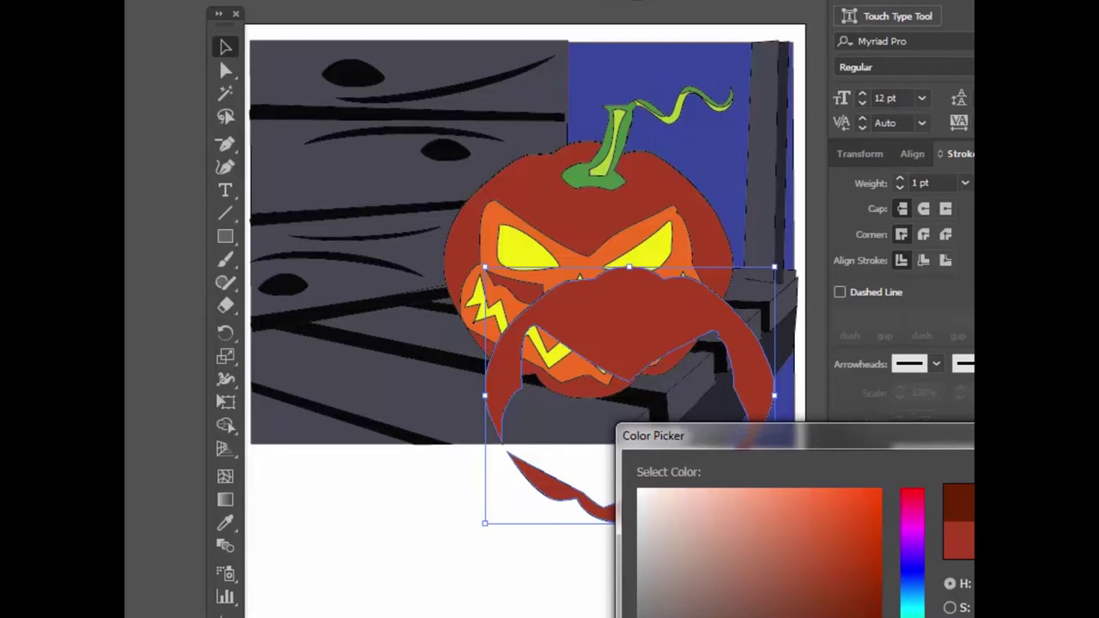
{"action": "left_click", "coordinate": [1053, 494]}
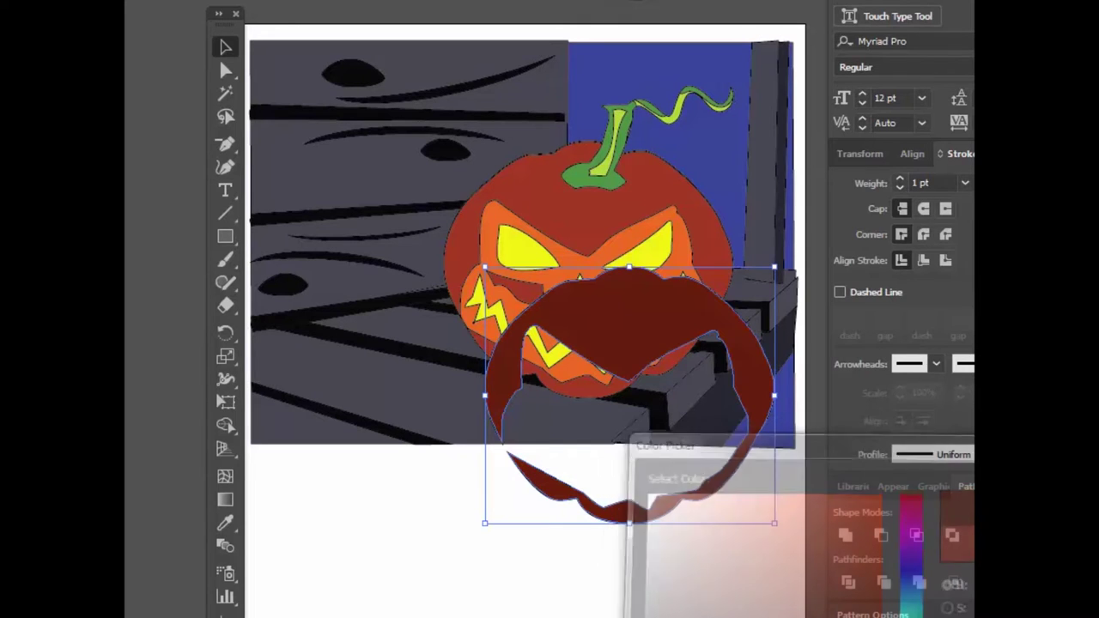
{"action": "left_click_drag", "start_coordinate": [641, 312], "coordinate": [599, 179]}
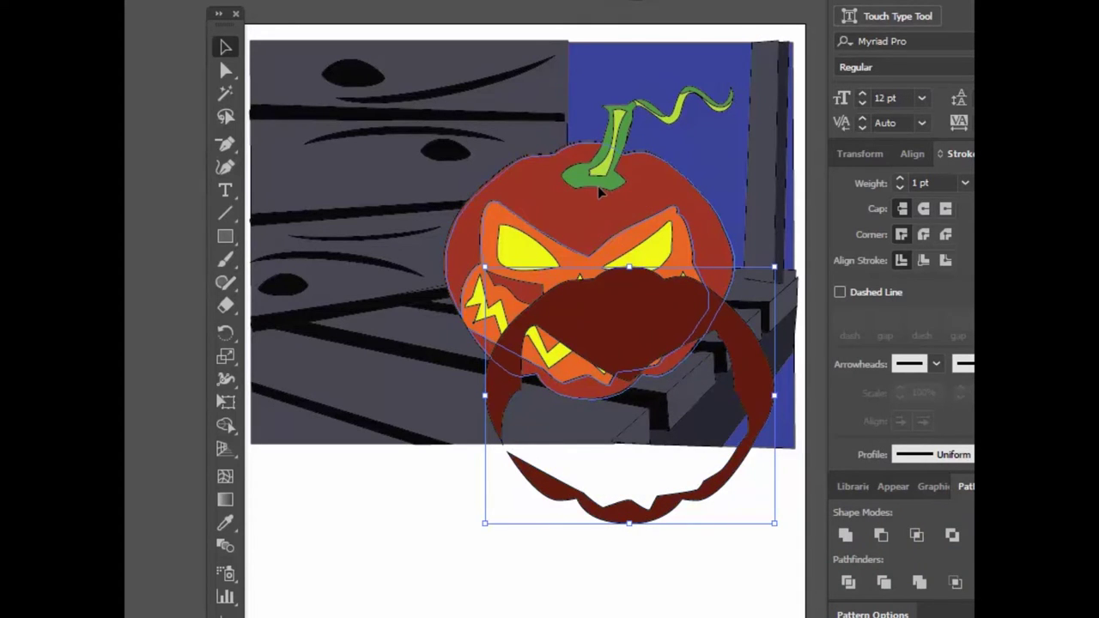
{"action": "left_click_drag", "start_coordinate": [598, 186], "coordinate": [600, 187]}
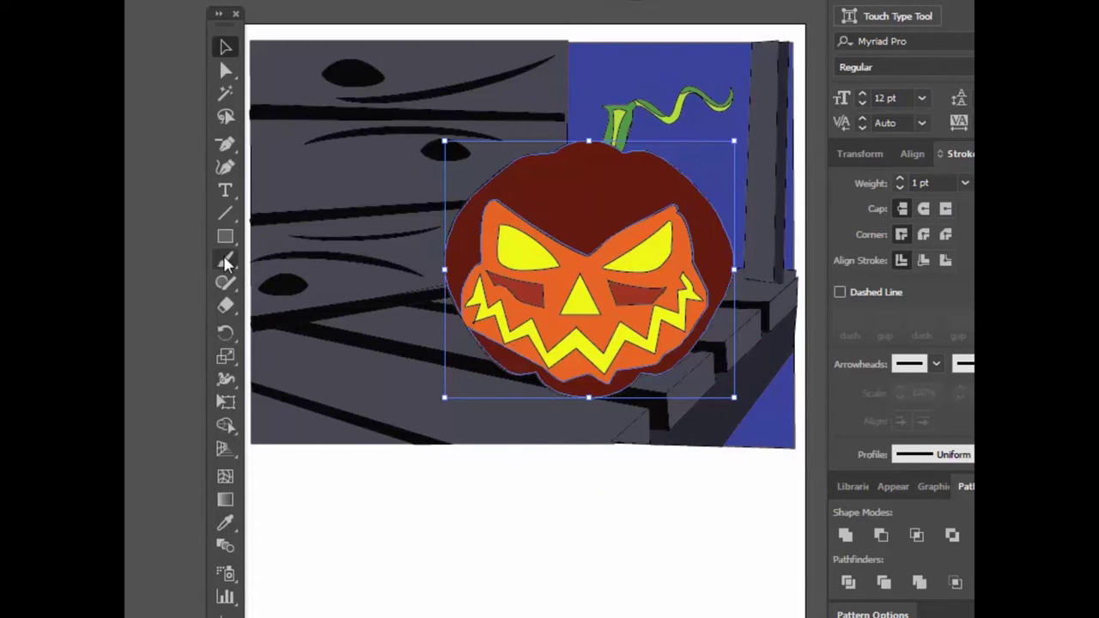
Step: Erase the darkest overlay beside the left cheek and above the left brow, undoing the stroke that crosses the stem's base
{"action": "left_click", "coordinate": [230, 307]}
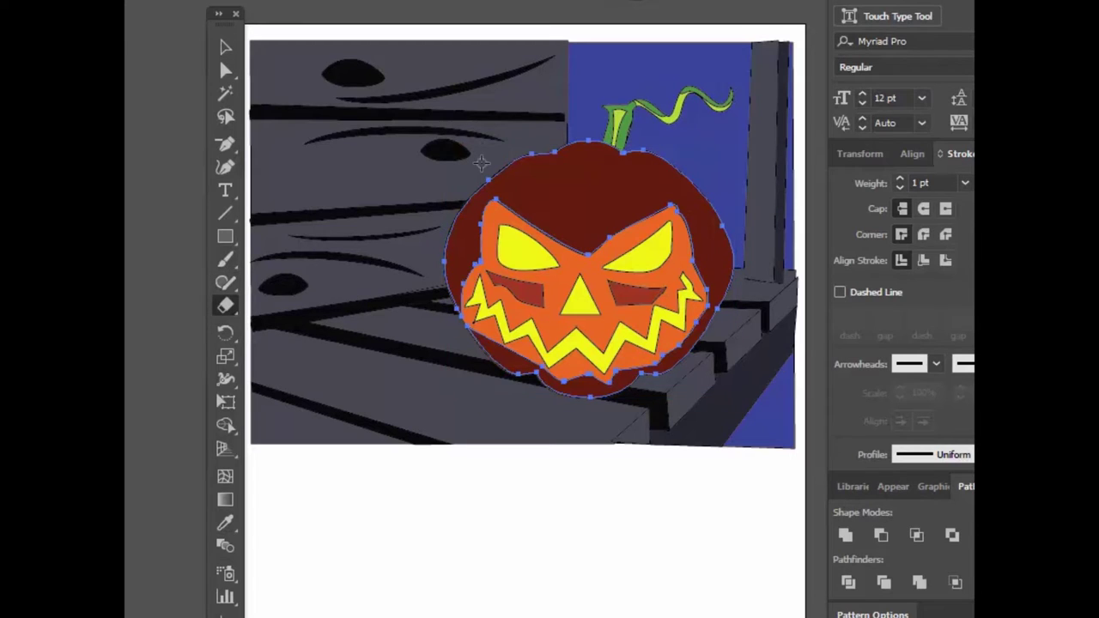
{"action": "mouse_move", "coordinate": [499, 199]}
{"action": "left_mouse_down"}
{"action": "mouse_move", "coordinate": [475, 222]}
{"action": "mouse_move", "coordinate": [460, 300]}
{"action": "mouse_move", "coordinate": [461, 259]}
{"action": "mouse_move", "coordinate": [491, 196]}
{"action": "mouse_move", "coordinate": [469, 278]}
{"action": "left_mouse_up"}
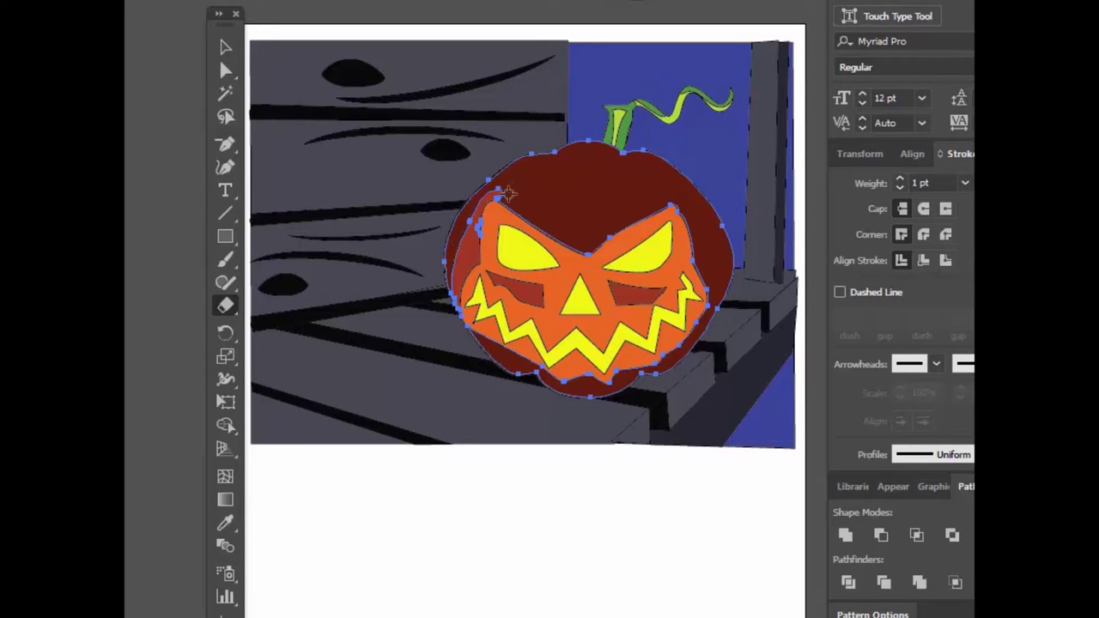
{"action": "mouse_move", "coordinate": [495, 195]}
{"action": "left_mouse_down"}
{"action": "mouse_move", "coordinate": [538, 174]}
{"action": "mouse_move", "coordinate": [549, 193]}
{"action": "mouse_move", "coordinate": [573, 178]}
{"action": "mouse_move", "coordinate": [617, 195]}
{"action": "left_mouse_up"}
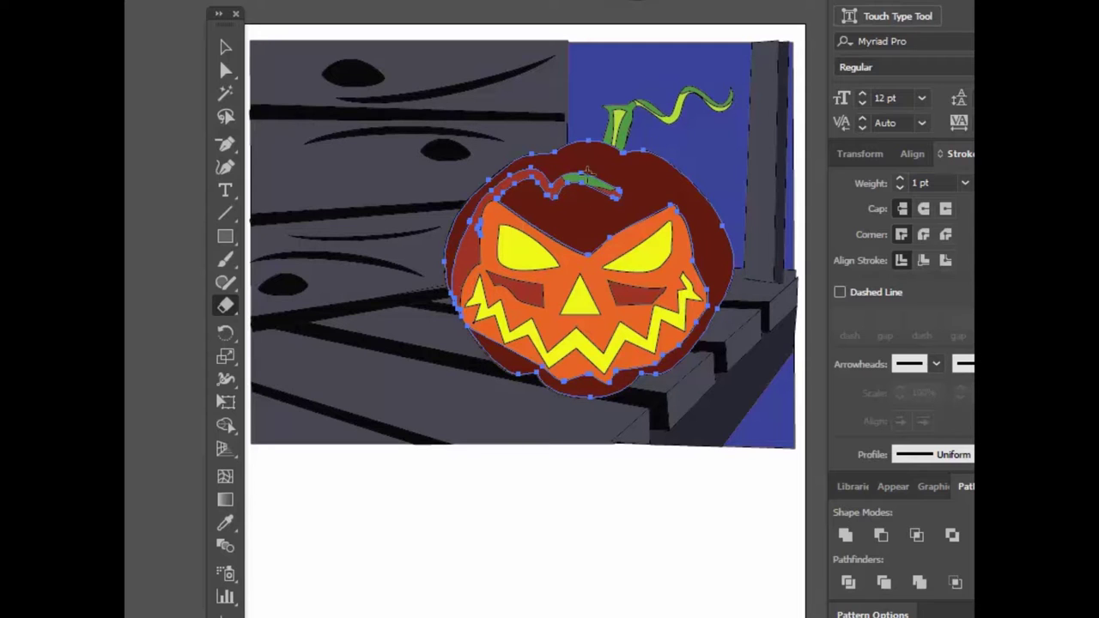
{"action": "key", "text": "alt"}
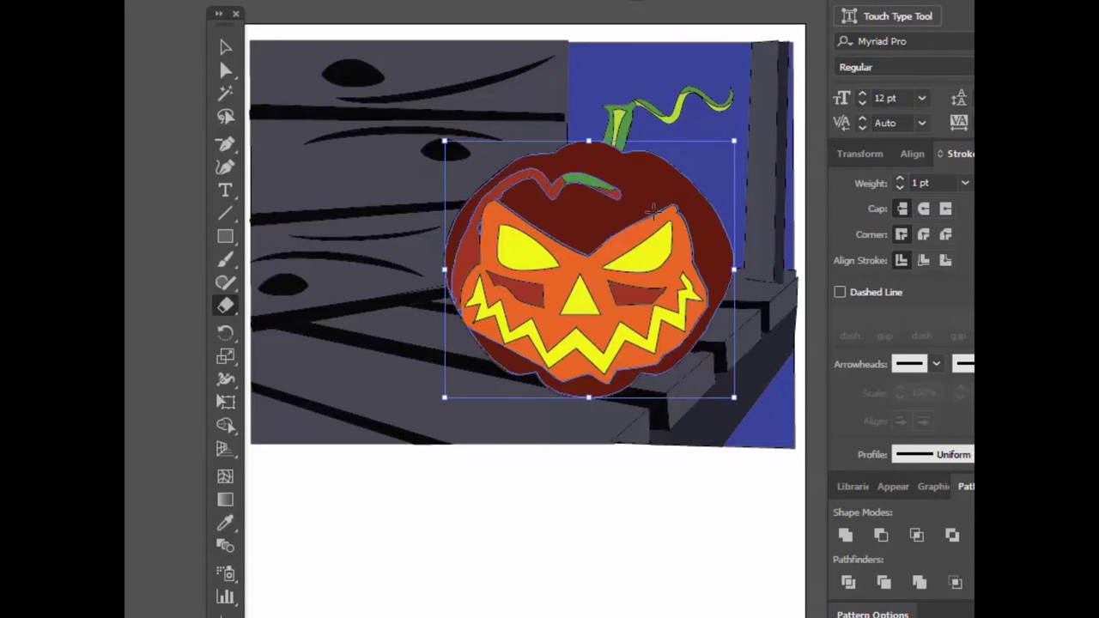
{"action": "key", "text": "ctrl+z"}
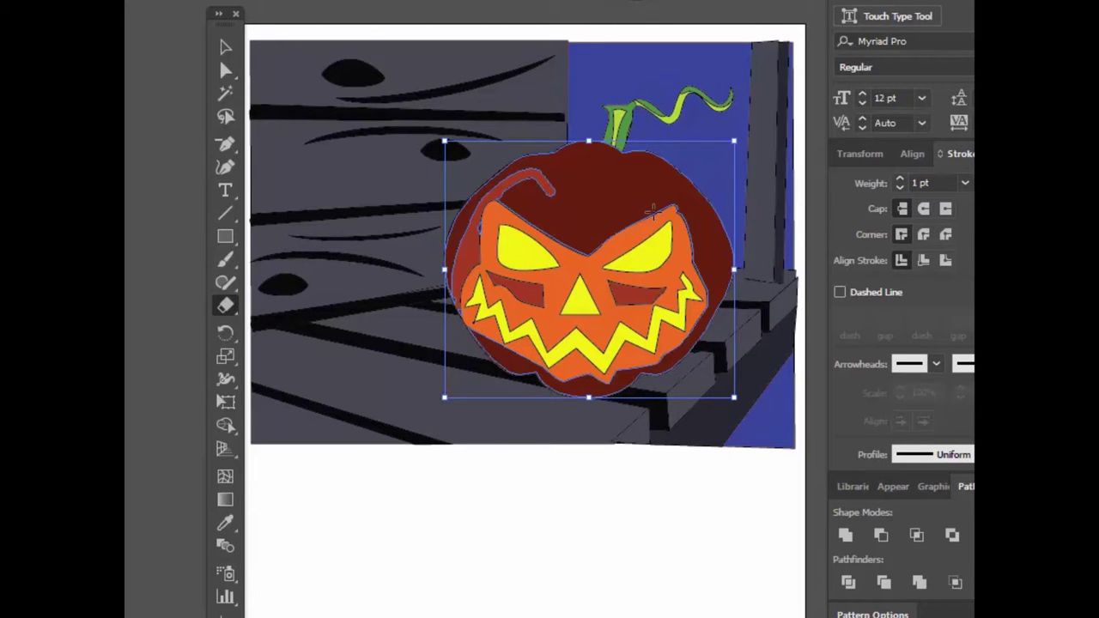
Step: Erase the darkest overlay in bands across the forehead, around the stem's base and down the face's right side
{"action": "mouse_move", "coordinate": [564, 198]}
{"action": "left_mouse_down"}
{"action": "mouse_move", "coordinate": [601, 192]}
{"action": "mouse_move", "coordinate": [618, 204]}
{"action": "mouse_move", "coordinate": [653, 176]}
{"action": "mouse_move", "coordinate": [661, 183]}
{"action": "mouse_move", "coordinate": [650, 171]}
{"action": "left_mouse_up"}
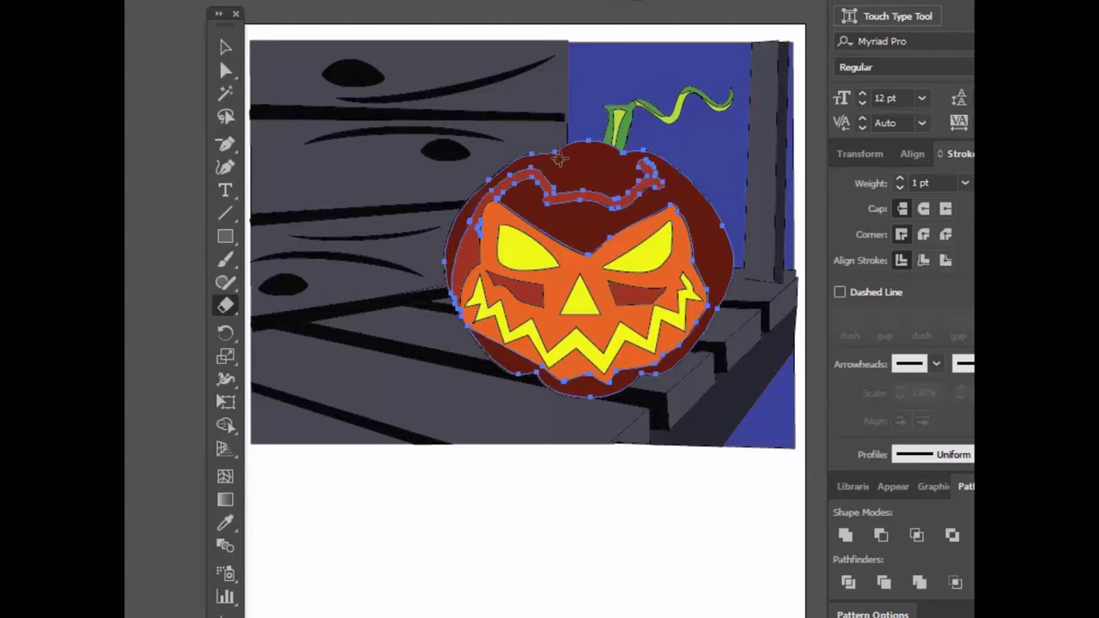
{"action": "left_click_drag", "start_coordinate": [567, 157], "coordinate": [619, 162]}
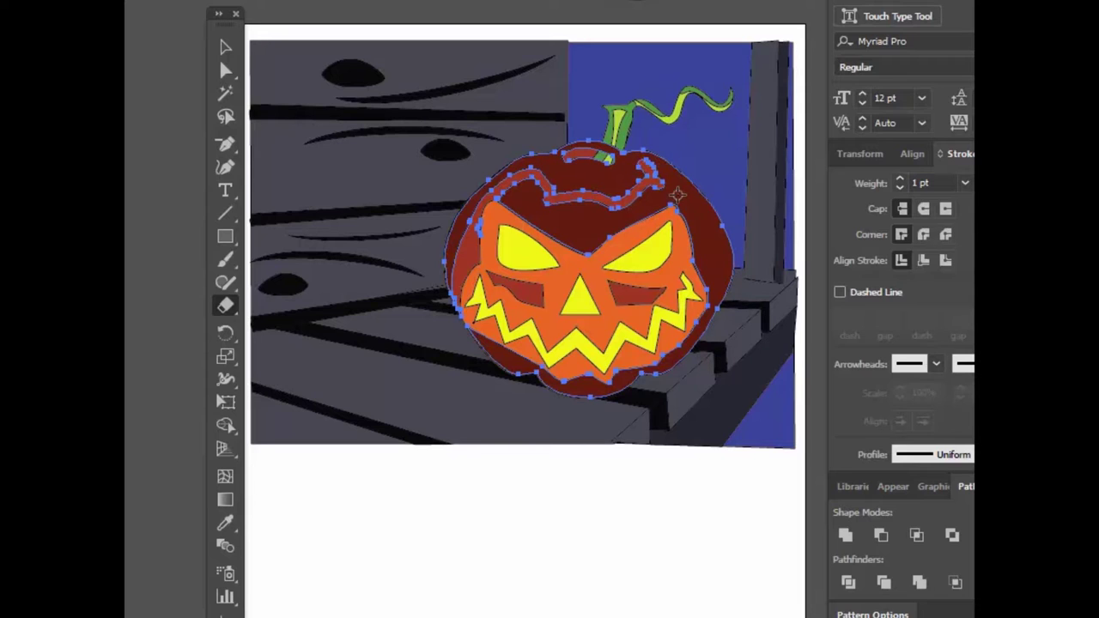
{"action": "mouse_move", "coordinate": [710, 304]}
{"action": "left_mouse_down"}
{"action": "mouse_move", "coordinate": [700, 225]}
{"action": "mouse_move", "coordinate": [655, 177]}
{"action": "mouse_move", "coordinate": [701, 275]}
{"action": "mouse_move", "coordinate": [681, 204]}
{"action": "mouse_move", "coordinate": [708, 300]}
{"action": "left_mouse_up"}
{"action": "left_click_drag", "start_coordinate": [698, 238], "coordinate": [700, 245]}
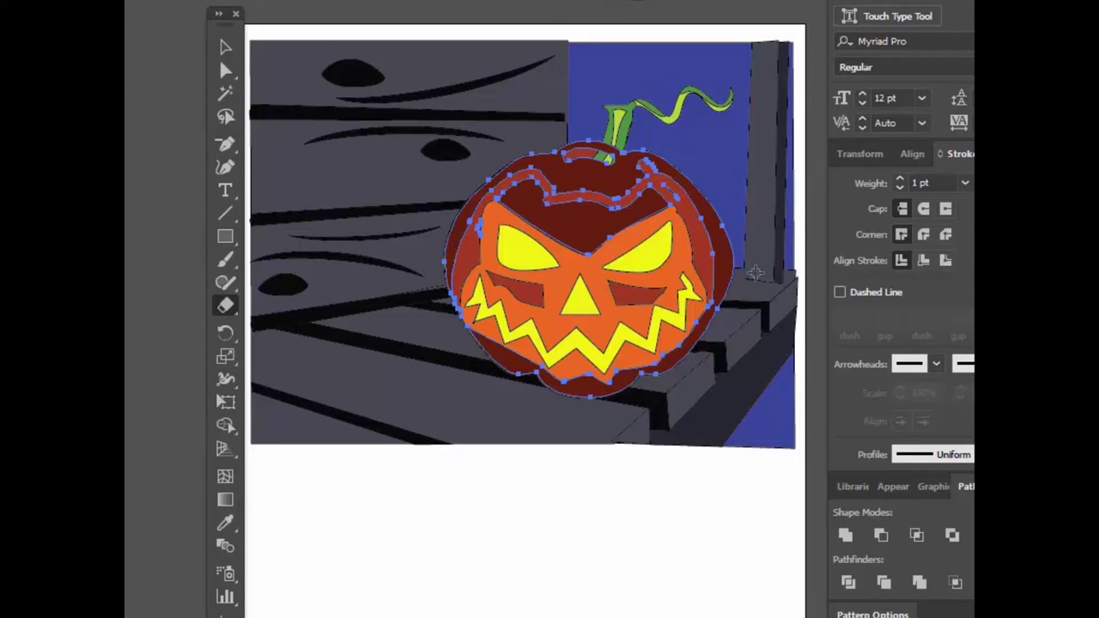
Step: Erase the remaining darkest overlay between the forehead band and the eyes, and set its stroke weight to 3 pt
{"action": "mouse_move", "coordinate": [532, 176]}
{"action": "left_mouse_down"}
{"action": "mouse_move", "coordinate": [503, 202]}
{"action": "mouse_move", "coordinate": [531, 184]}
{"action": "mouse_move", "coordinate": [519, 210]}
{"action": "mouse_move", "coordinate": [544, 192]}
{"action": "mouse_move", "coordinate": [565, 203]}
{"action": "mouse_move", "coordinate": [558, 237]}
{"action": "left_mouse_up"}
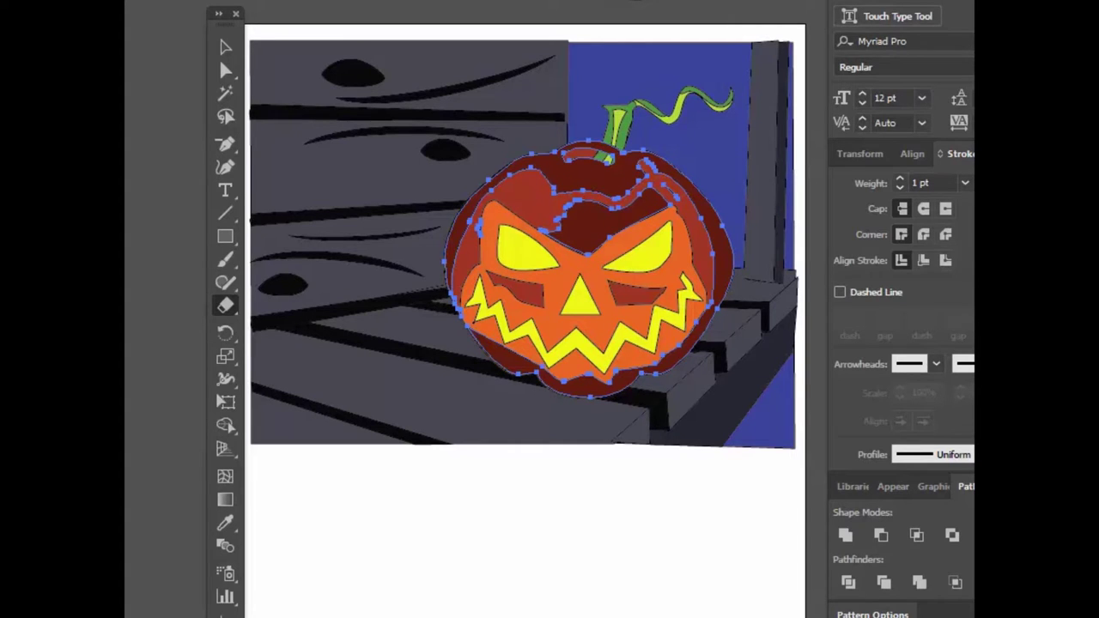
{"action": "left_click", "coordinate": [900, 179]}
{"action": "left_click", "coordinate": [900, 179]}
{"action": "mouse_move", "coordinate": [575, 207]}
{"action": "left_mouse_down"}
{"action": "mouse_move", "coordinate": [536, 226]}
{"action": "mouse_move", "coordinate": [562, 243]}
{"action": "mouse_move", "coordinate": [613, 209]}
{"action": "mouse_move", "coordinate": [567, 209]}
{"action": "mouse_move", "coordinate": [558, 221]}
{"action": "mouse_move", "coordinate": [575, 225]}
{"action": "mouse_move", "coordinate": [552, 232]}
{"action": "mouse_move", "coordinate": [593, 261]}
{"action": "left_mouse_up"}
{"action": "mouse_move", "coordinate": [625, 221]}
{"action": "left_mouse_down"}
{"action": "mouse_move", "coordinate": [593, 233]}
{"action": "mouse_move", "coordinate": [615, 230]}
{"action": "mouse_move", "coordinate": [590, 247]}
{"action": "mouse_move", "coordinate": [639, 217]}
{"action": "mouse_move", "coordinate": [624, 220]}
{"action": "mouse_move", "coordinate": [646, 193]}
{"action": "mouse_move", "coordinate": [662, 204]}
{"action": "mouse_move", "coordinate": [609, 212]}
{"action": "mouse_move", "coordinate": [643, 204]}
{"action": "mouse_move", "coordinate": [597, 224]}
{"action": "mouse_move", "coordinate": [586, 240]}
{"action": "mouse_move", "coordinate": [612, 230]}
{"action": "left_mouse_up"}
{"action": "mouse_move", "coordinate": [656, 184]}
{"action": "left_mouse_down"}
{"action": "mouse_move", "coordinate": [634, 199]}
{"action": "mouse_move", "coordinate": [664, 202]}
{"action": "left_mouse_up"}
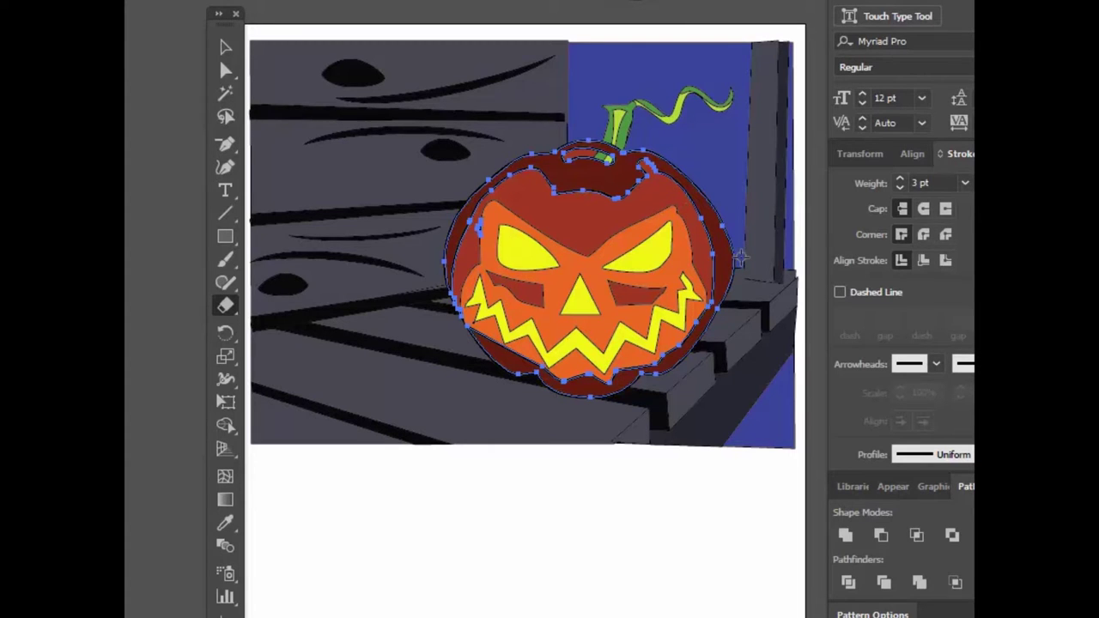
Step: Erase the darkest overlay along the jaw, up both cheeks and at the notch beside the stem's base
{"action": "mouse_move", "coordinate": [475, 331]}
{"action": "left_mouse_down"}
{"action": "mouse_move", "coordinate": [539, 359]}
{"action": "mouse_move", "coordinate": [502, 347]}
{"action": "mouse_move", "coordinate": [533, 358]}
{"action": "mouse_move", "coordinate": [497, 350]}
{"action": "mouse_move", "coordinate": [505, 358]}
{"action": "mouse_move", "coordinate": [541, 361]}
{"action": "mouse_move", "coordinate": [561, 379]}
{"action": "mouse_move", "coordinate": [628, 370]}
{"action": "mouse_move", "coordinate": [563, 381]}
{"action": "left_mouse_up"}
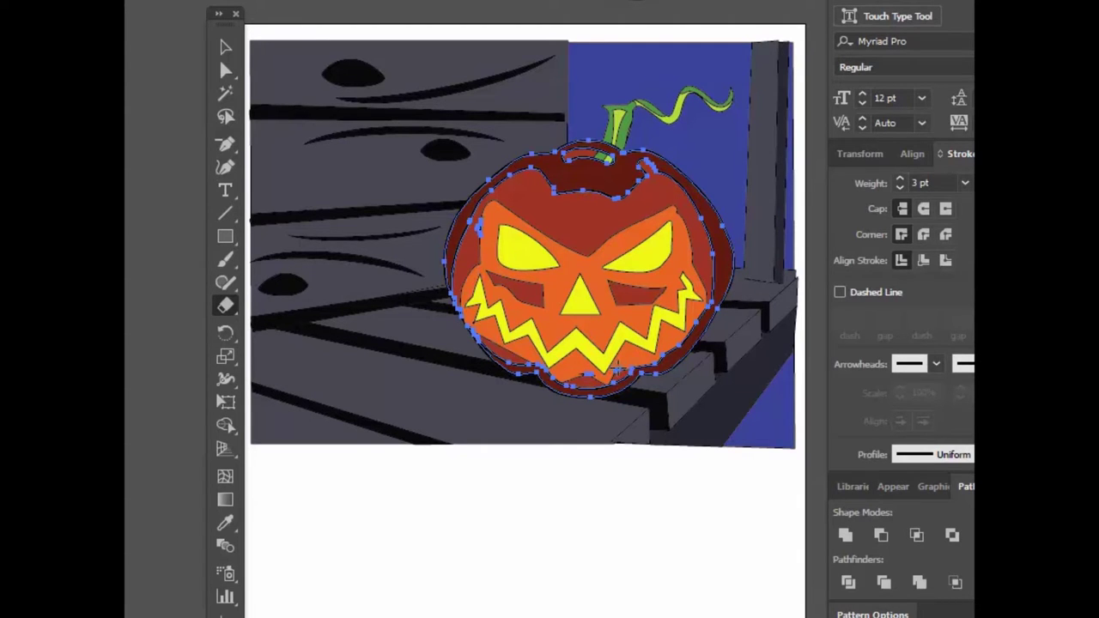
{"action": "mouse_move", "coordinate": [627, 370]}
{"action": "left_mouse_down"}
{"action": "mouse_move", "coordinate": [584, 376]}
{"action": "mouse_move", "coordinate": [676, 352]}
{"action": "mouse_move", "coordinate": [699, 329]}
{"action": "mouse_move", "coordinate": [715, 295]}
{"action": "mouse_move", "coordinate": [712, 255]}
{"action": "left_mouse_up"}
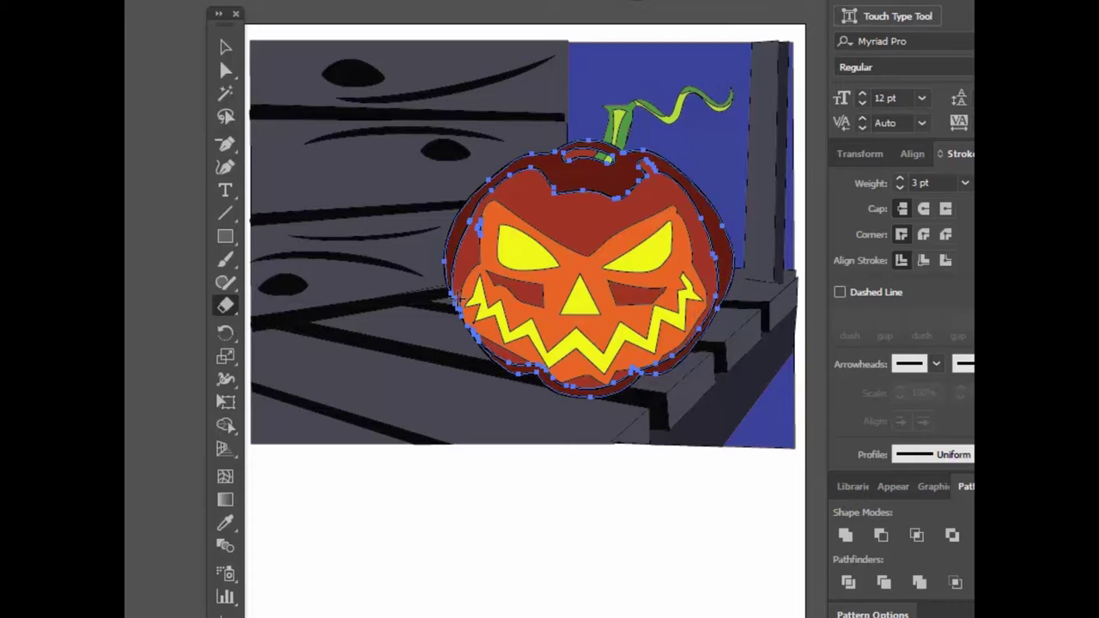
{"action": "left_click_drag", "start_coordinate": [455, 299], "coordinate": [471, 326]}
{"action": "mouse_move", "coordinate": [539, 368]}
{"action": "left_mouse_down"}
{"action": "mouse_move", "coordinate": [575, 388]}
{"action": "mouse_move", "coordinate": [605, 388]}
{"action": "mouse_move", "coordinate": [666, 355]}
{"action": "mouse_move", "coordinate": [634, 371]}
{"action": "left_mouse_up"}
{"action": "left_click_drag", "start_coordinate": [526, 365], "coordinate": [556, 370]}
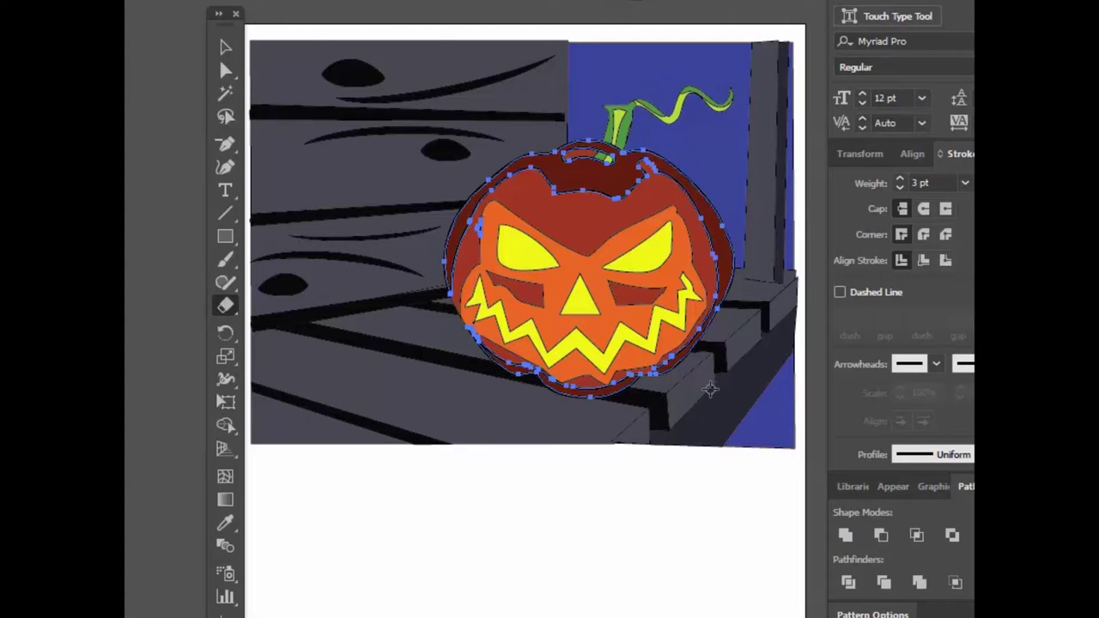
{"action": "left_click_drag", "start_coordinate": [642, 175], "coordinate": [629, 198]}
Step: Select the pumpkin's dark red overlay pieces together and set their stroke weight to 1 pt
{"action": "left_click", "coordinate": [225, 47]}
{"action": "left_click", "coordinate": [342, 54]}
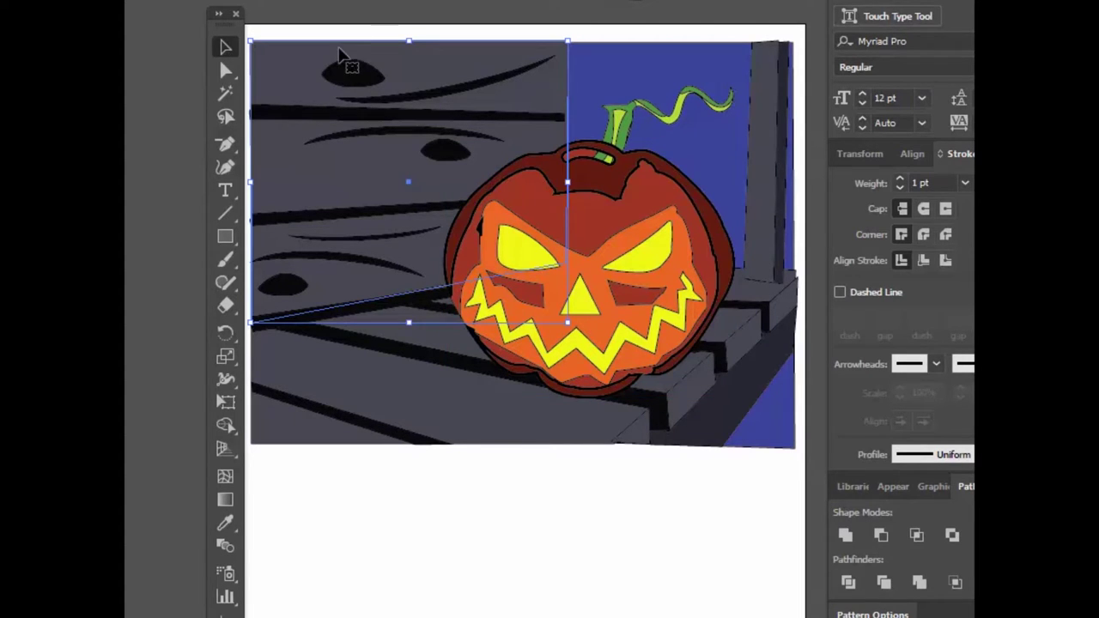
{"action": "left_click", "coordinate": [719, 245]}
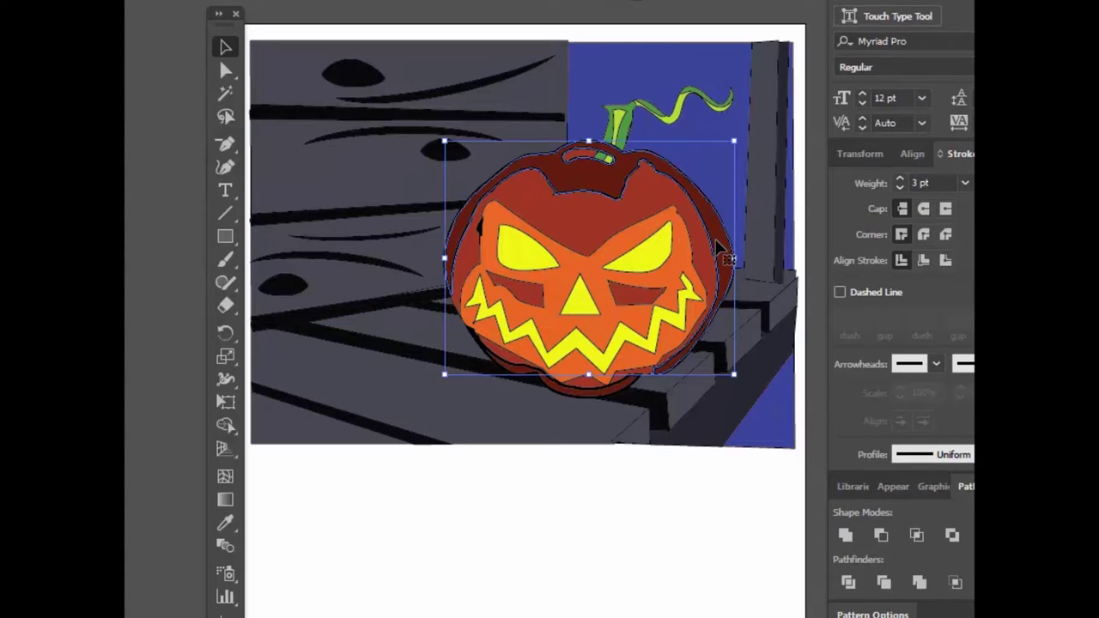
{"action": "left_click", "coordinate": [601, 400]}
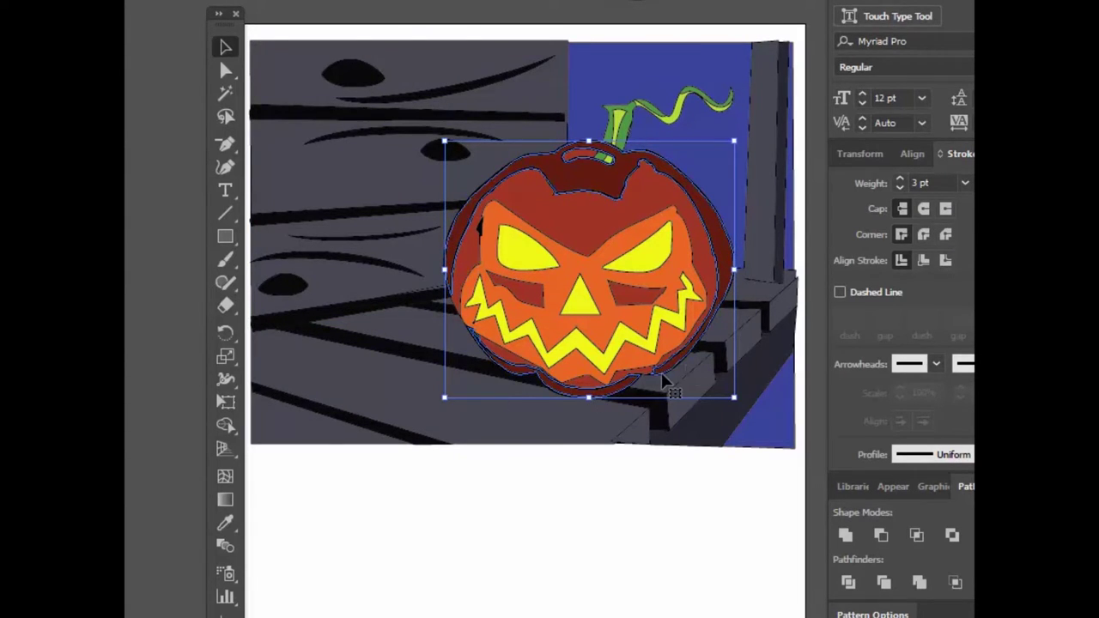
{"action": "left_click", "coordinate": [900, 188]}
{"action": "left_click", "coordinate": [900, 188]}
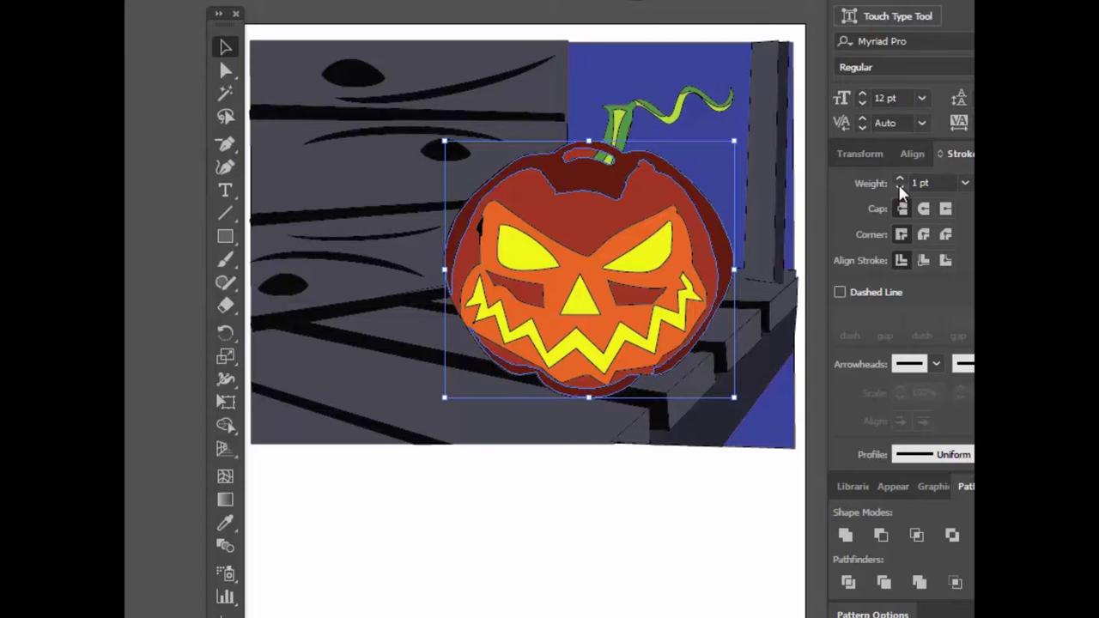
{"action": "left_click", "coordinate": [305, 34]}
Step: Bring the green stem and its lime highlight to the front of the pumpkin overlays
{"action": "left_click", "coordinate": [225, 70]}
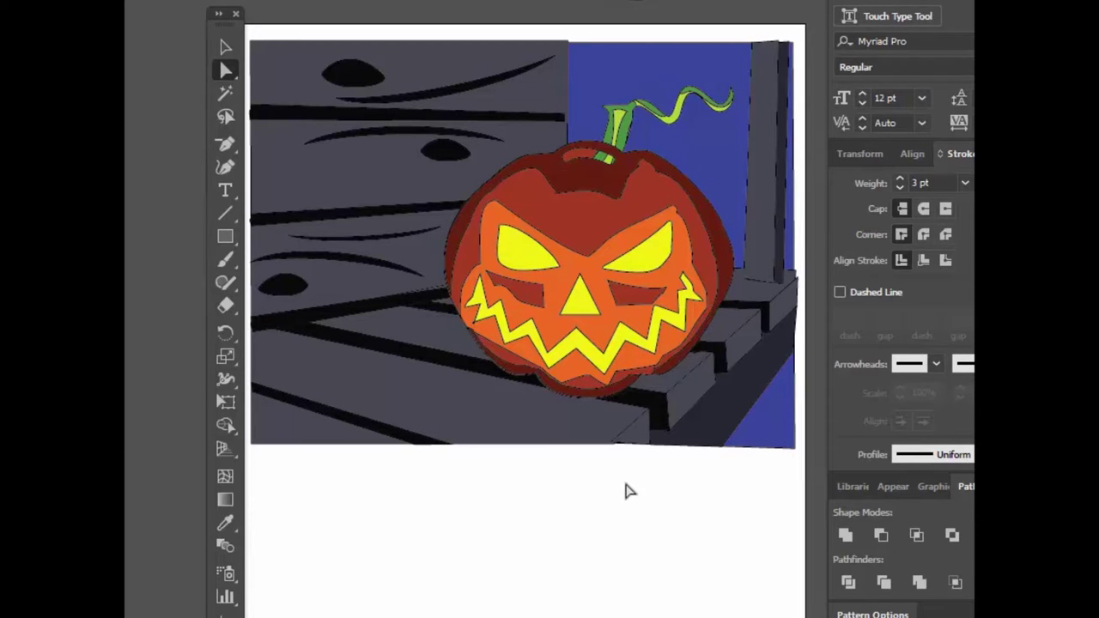
{"action": "left_click", "coordinate": [628, 130]}
{"action": "left_click", "coordinate": [636, 107], "text": "shift"}
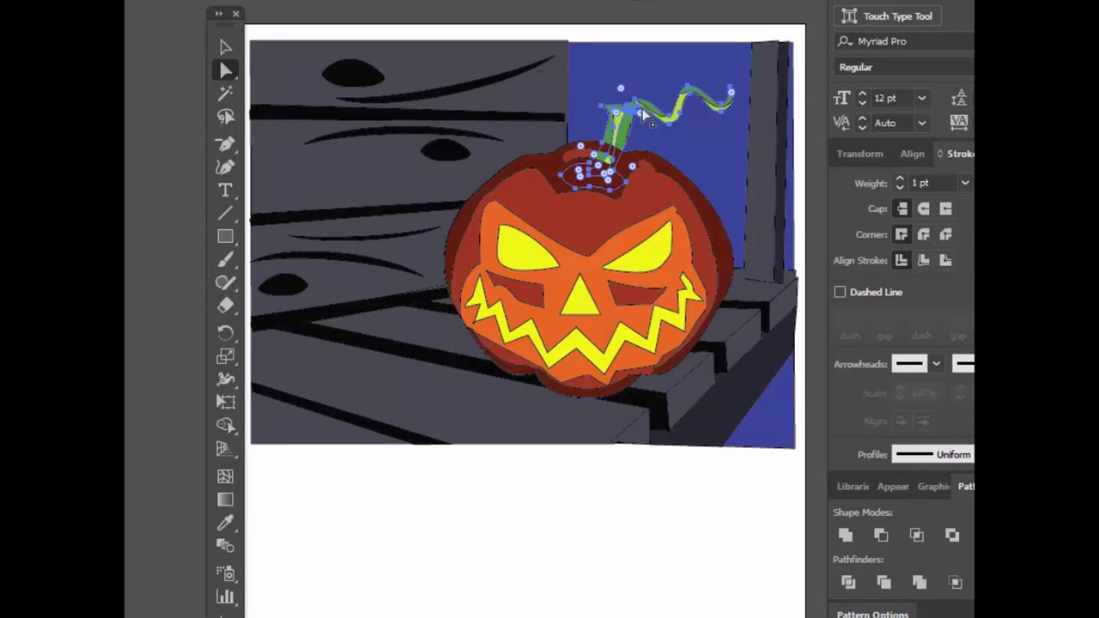
{"action": "key", "text": "ctrl+shift+bracketright"}
{"action": "key", "text": "v"}
{"action": "left_click", "coordinate": [745, 5]}
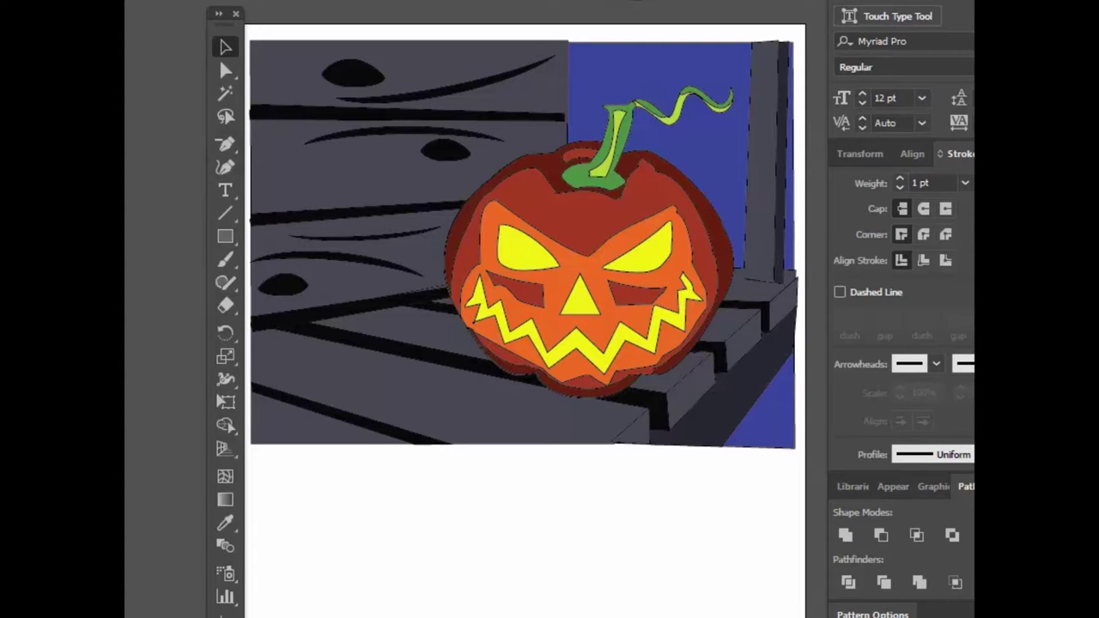
Step: Draw a tall ellipse covering most of the pumpkin and shift it up and left over the back wall
{"action": "key", "text": "F10"}
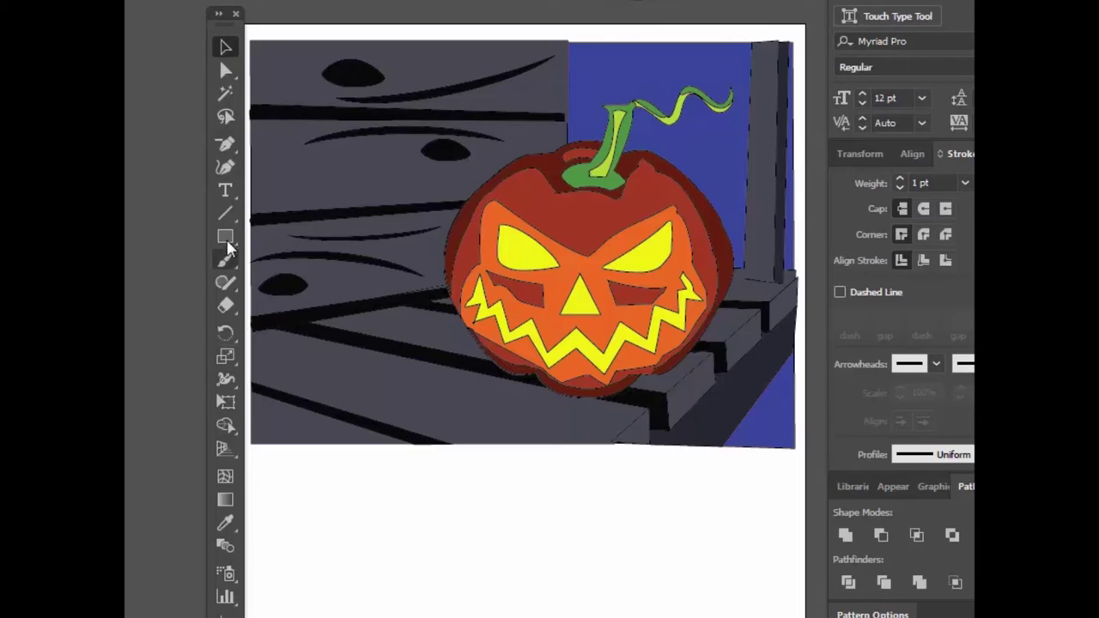
{"action": "left_click_drag", "start_coordinate": [227, 241], "coordinate": [292, 289]}
{"action": "left_click_drag", "start_coordinate": [392, 41], "coordinate": [709, 437]}
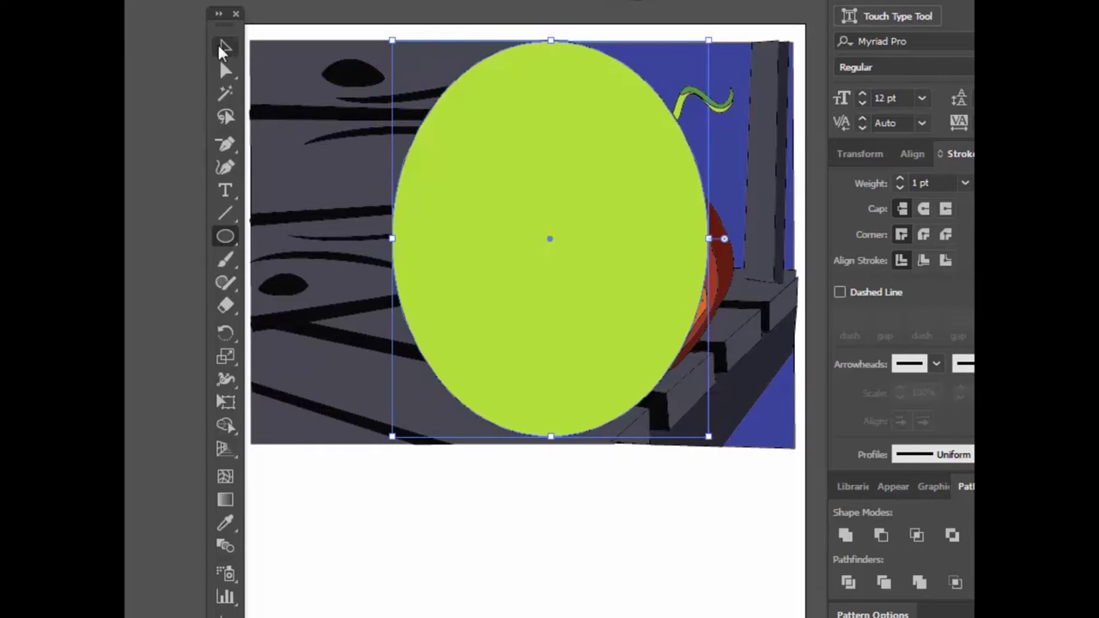
{"action": "left_click", "coordinate": [222, 50]}
{"action": "left_click_drag", "start_coordinate": [487, 187], "coordinate": [447, 147]}
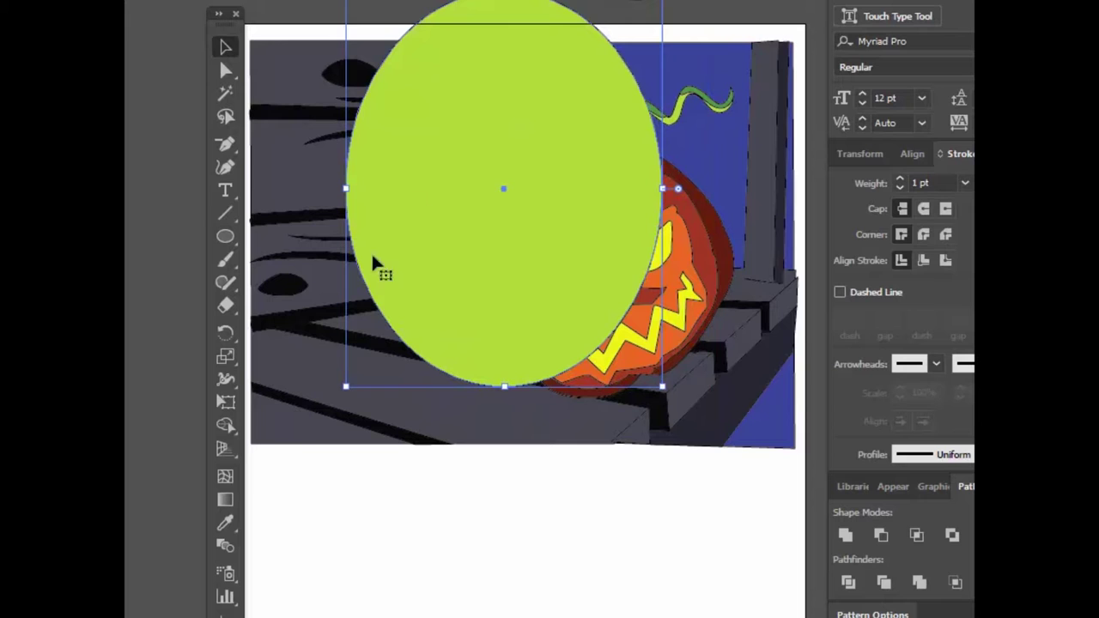
Step: Fill the ellipse with a very dark navy and reduce its opacity so it acts as a translucent shadow
{"action": "double_click", "coordinate": [222, 617]}
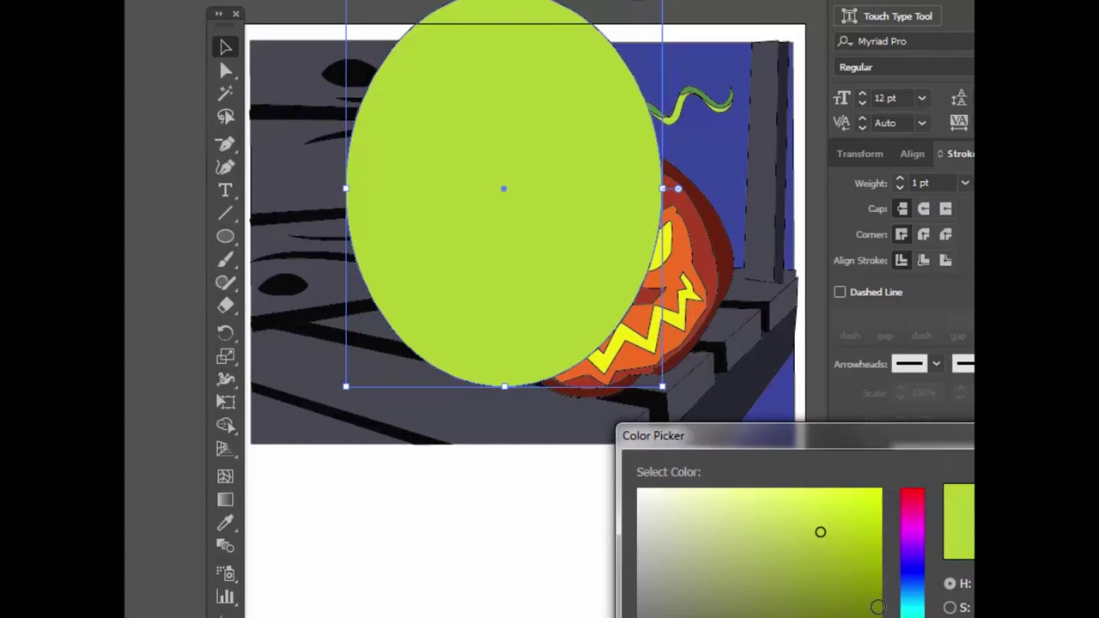
{"action": "left_click", "coordinate": [917, 577]}
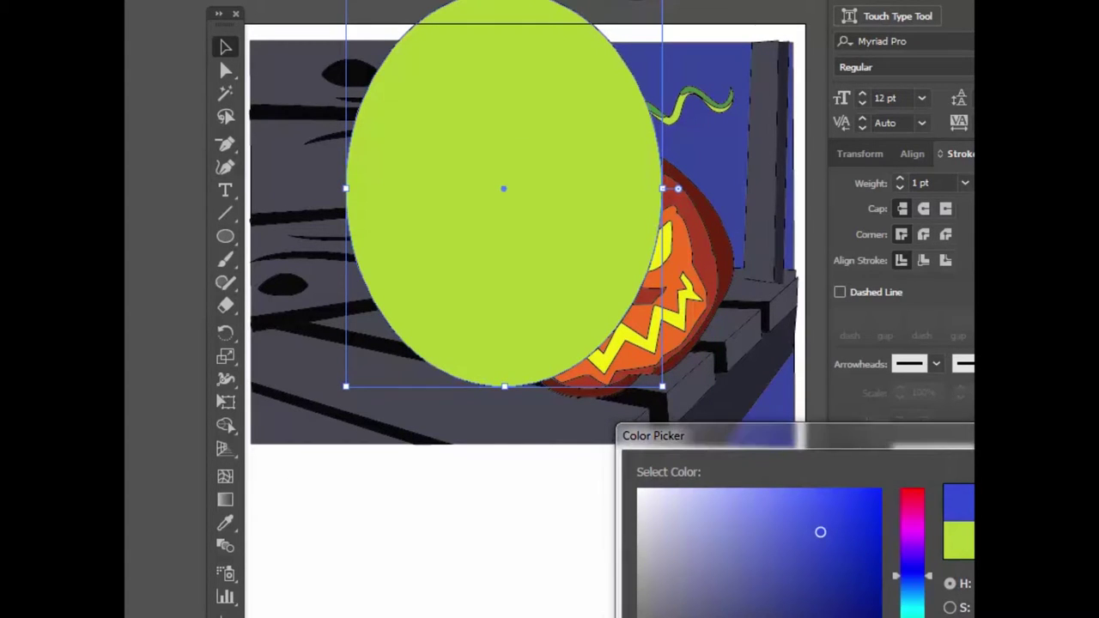
{"action": "left_click", "coordinate": [718, 617]}
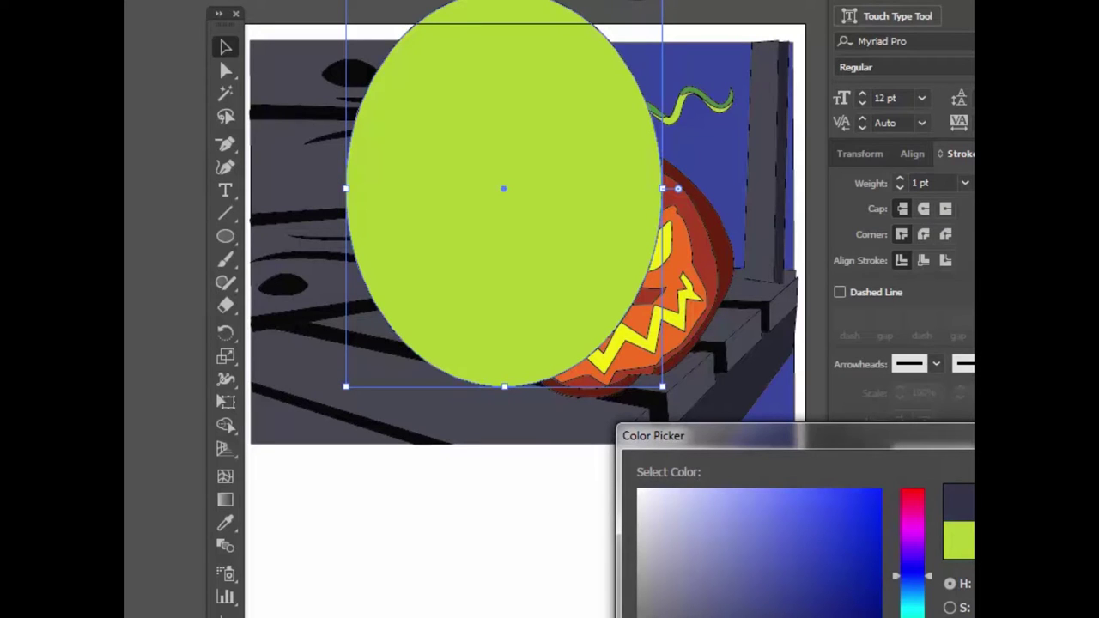
{"action": "left_click", "coordinate": [723, 617]}
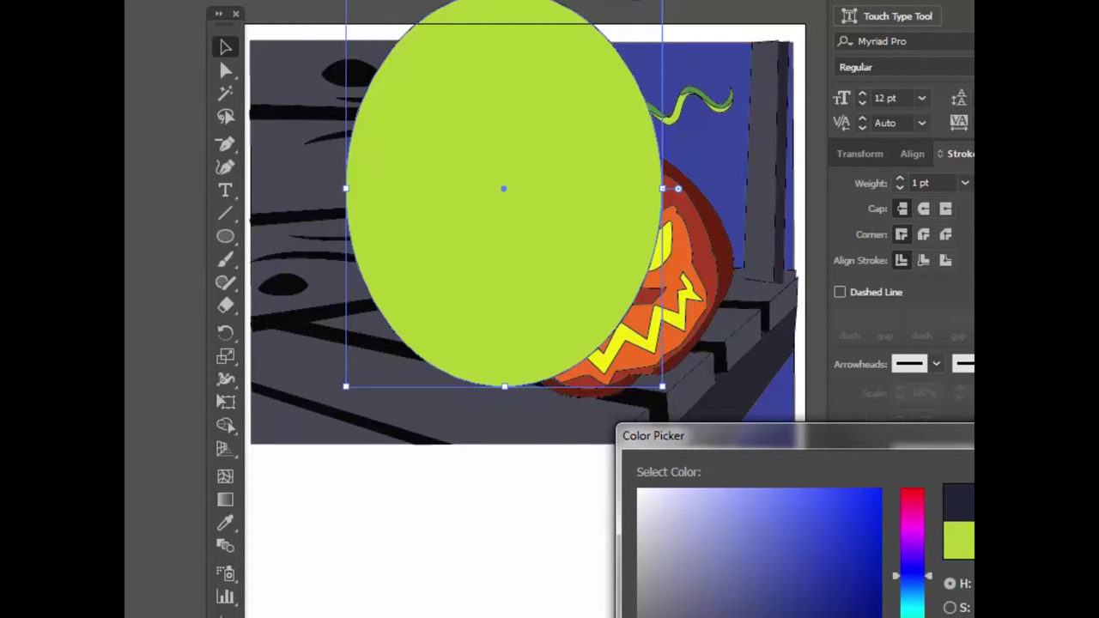
{"action": "key", "text": "Return"}
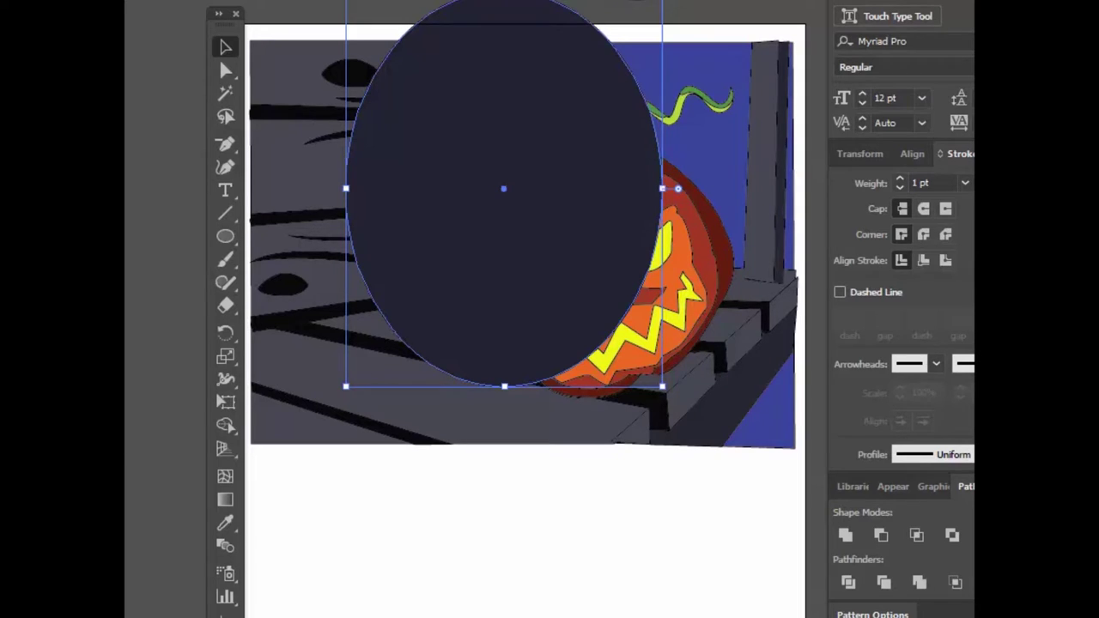
{"action": "key", "text": "Return"}
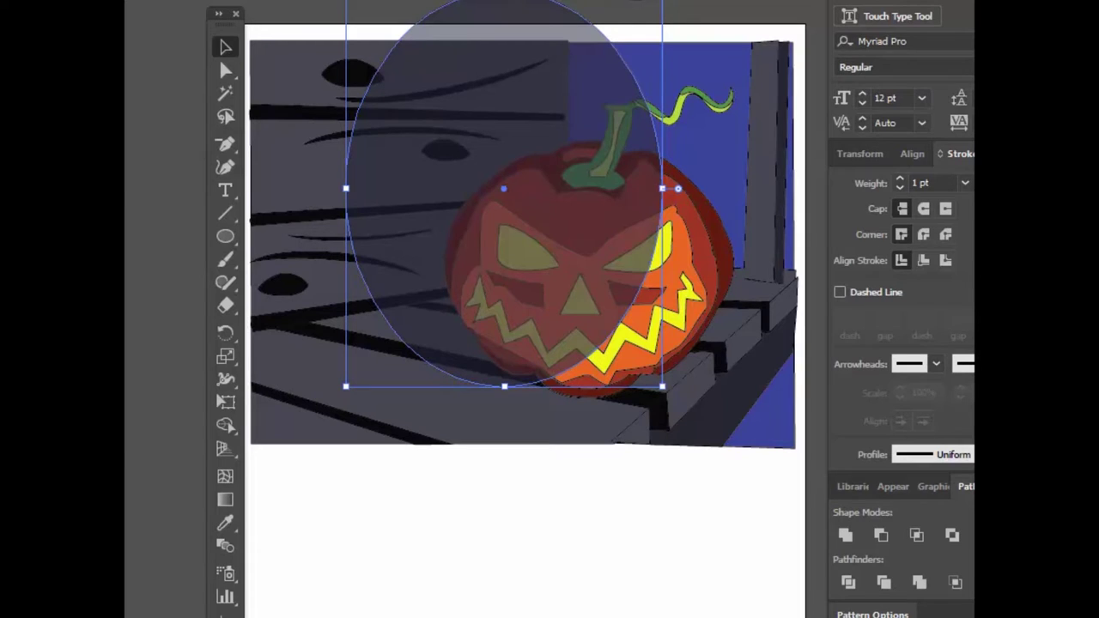
{"action": "key", "text": "Return"}
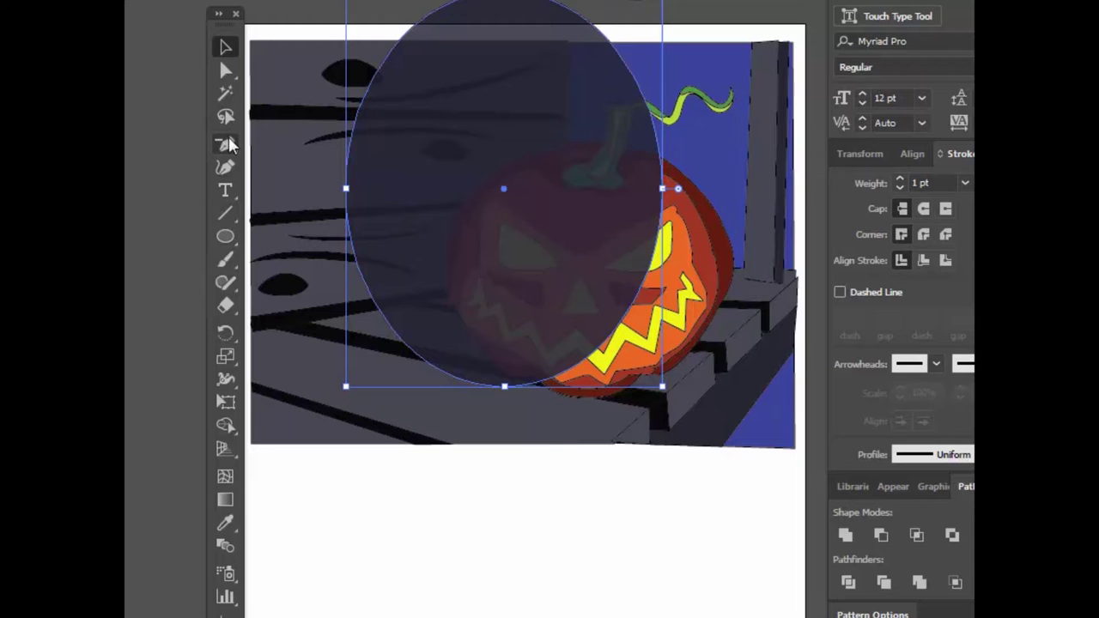
Step: Add anchor points on the shadow ellipse's upper-right, lower-right and lower-left edges, and delete its bottom and right-side anchors
{"action": "left_click_drag", "start_coordinate": [228, 144], "coordinate": [278, 167]}
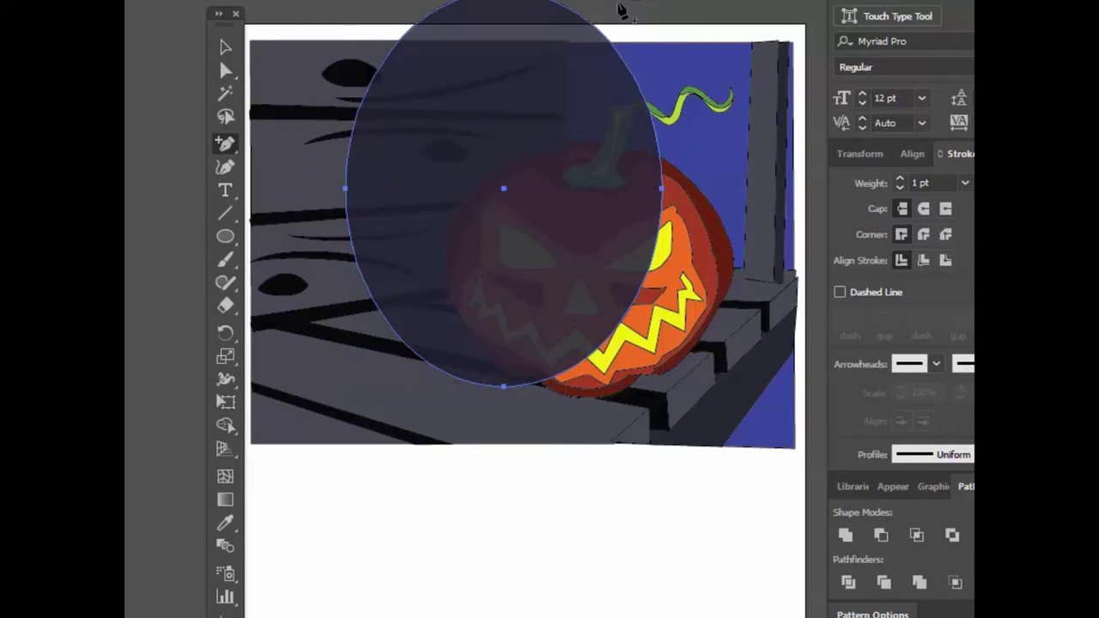
{"action": "left_click", "coordinate": [570, 12]}
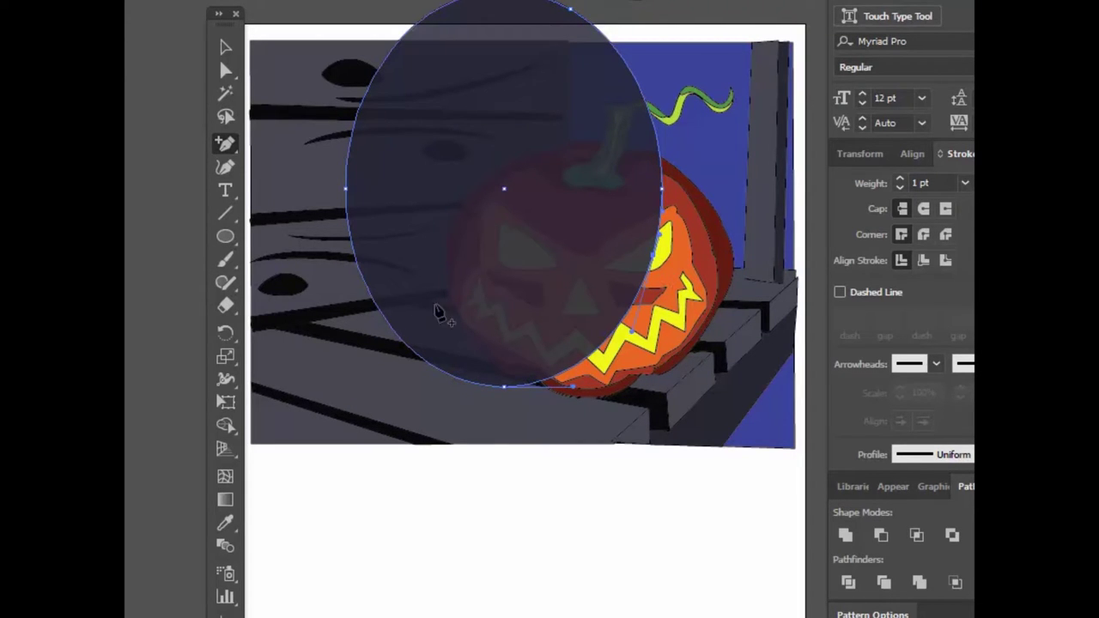
{"action": "left_click", "coordinate": [376, 305]}
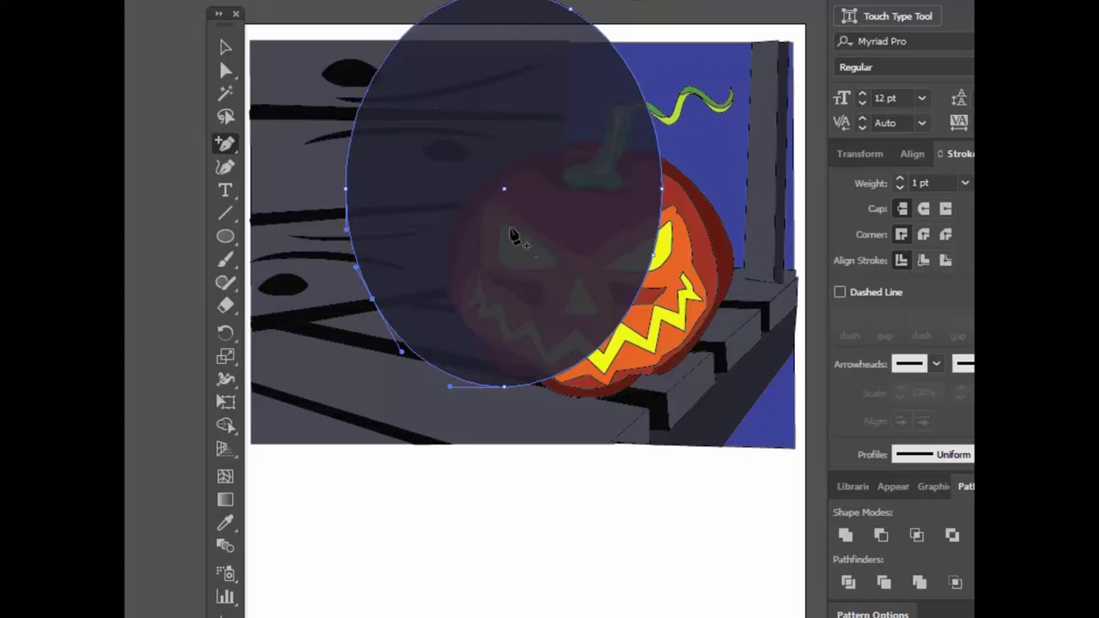
{"action": "left_click_drag", "start_coordinate": [224, 146], "coordinate": [266, 190]}
{"action": "left_click", "coordinate": [505, 389]}
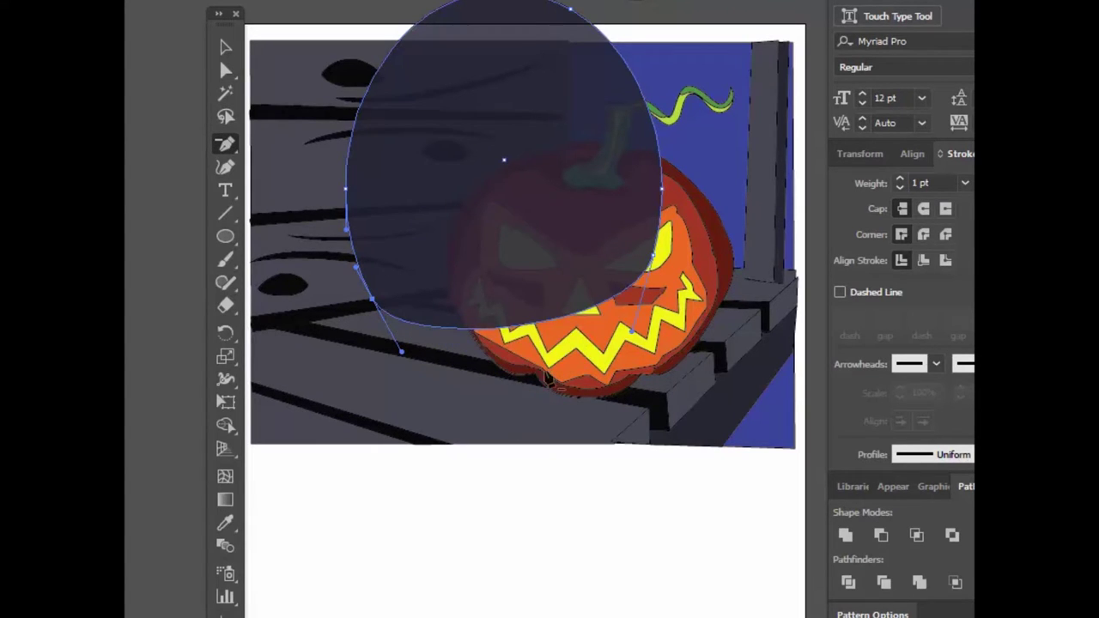
{"action": "left_click", "coordinate": [663, 190]}
{"action": "left_click", "coordinate": [654, 255]}
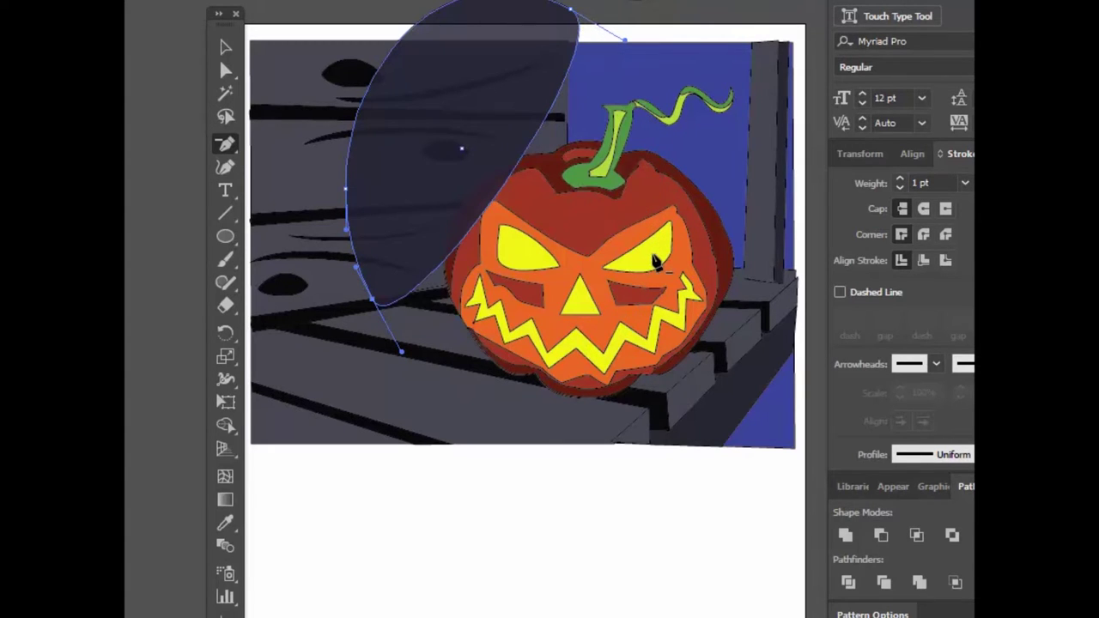
Step: Adjust the shadow's curve handles so its lower edge sweeps across the pumpkin's face and its right side runs steeply downward
{"action": "left_click", "coordinate": [225, 71]}
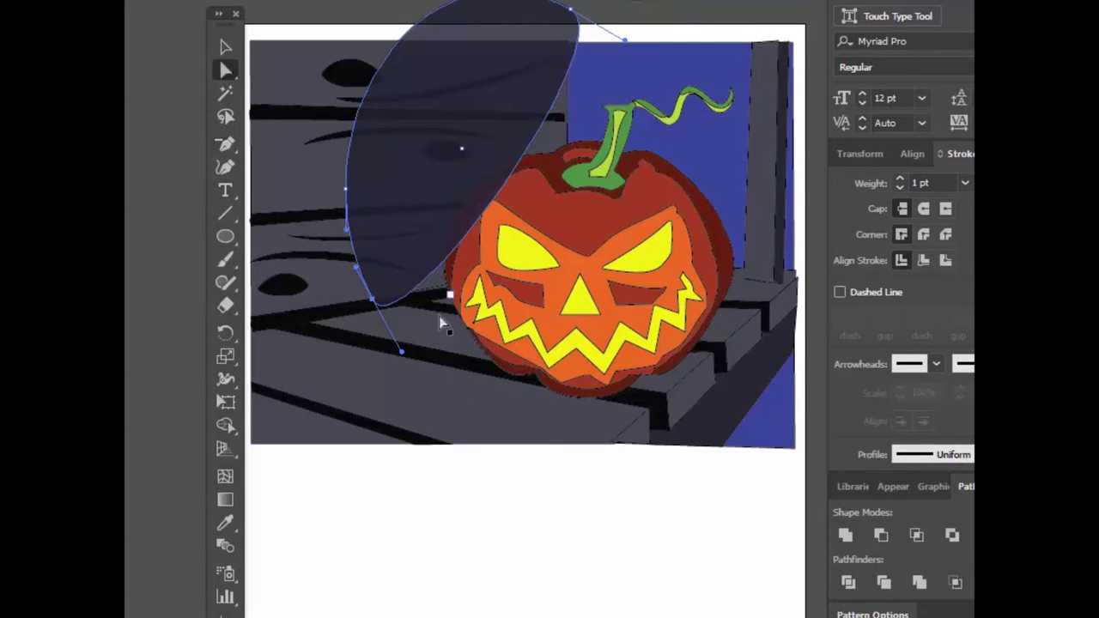
{"action": "left_click_drag", "start_coordinate": [402, 352], "coordinate": [649, 304]}
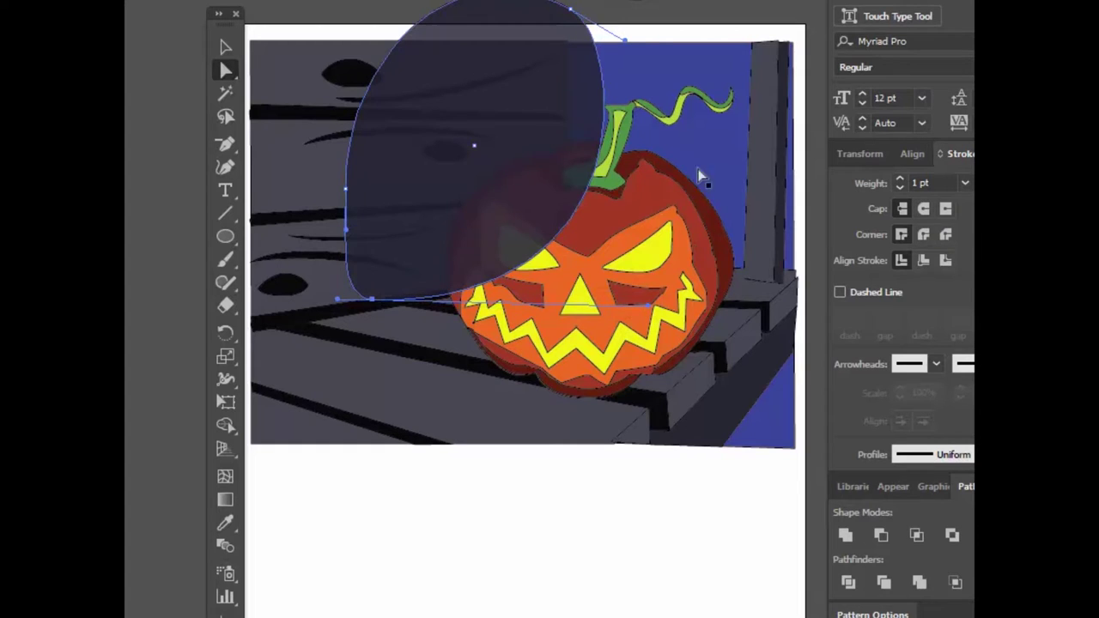
{"action": "left_click_drag", "start_coordinate": [627, 42], "coordinate": [553, 97]}
Step: Add an anchor on the shadow's lower-right curve and reshape that curve into a corner beside the pumpkin's left eye
{"action": "left_click", "coordinate": [224, 147]}
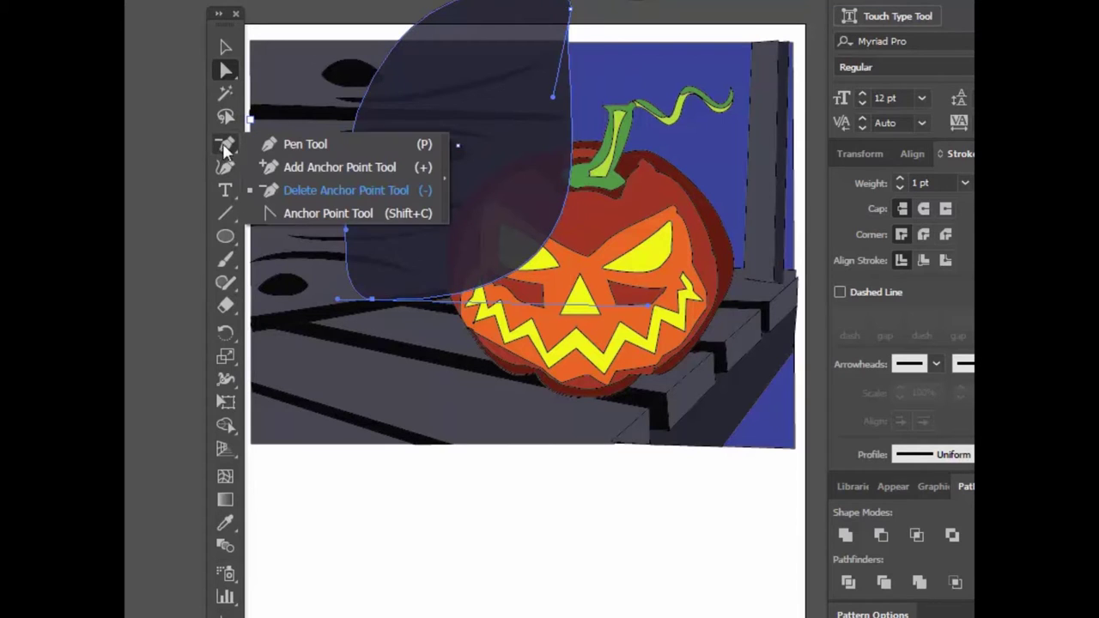
{"action": "left_click", "coordinate": [283, 166]}
{"action": "left_click", "coordinate": [555, 226]}
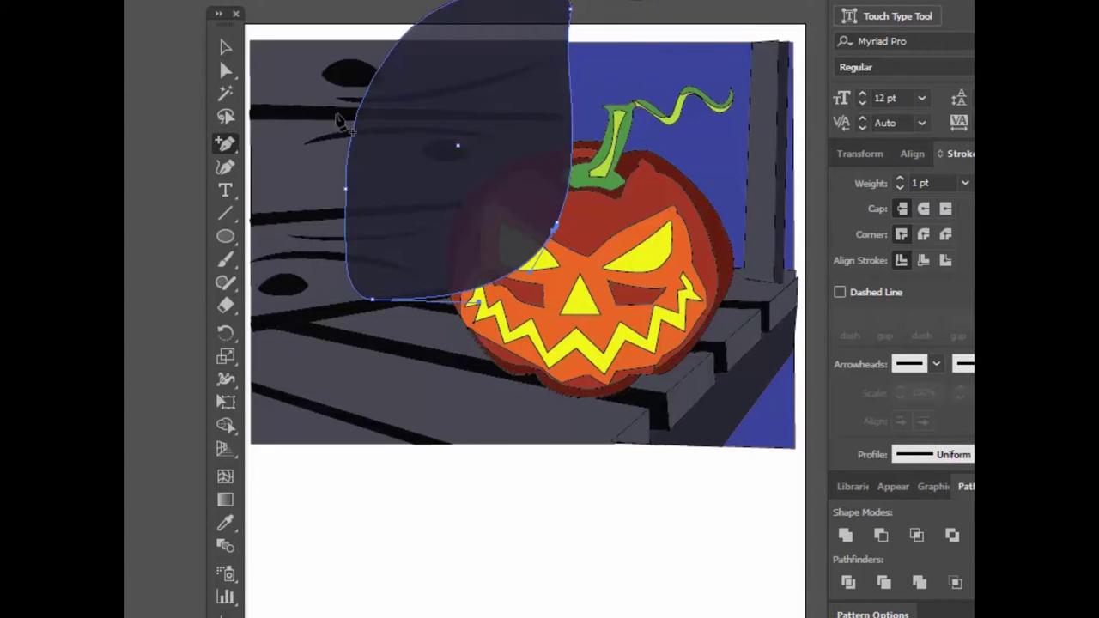
{"action": "left_click", "coordinate": [225, 71]}
{"action": "left_click_drag", "start_coordinate": [552, 232], "coordinate": [473, 289]}
{"action": "left_click_drag", "start_coordinate": [557, 289], "coordinate": [548, 275]}
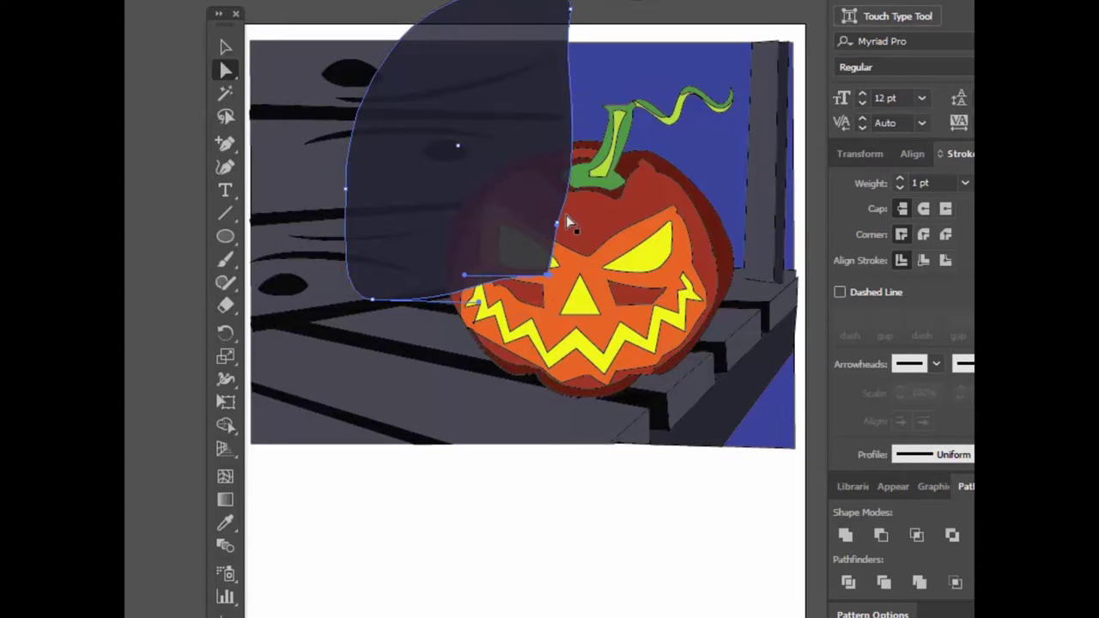
Step: Straighten the shadow's right edge into a vertical line matching the back wall's right edge
{"action": "left_click_drag", "start_coordinate": [570, 8], "coordinate": [565, 7]}
{"action": "left_click_drag", "start_coordinate": [589, 156], "coordinate": [570, 60]}
{"action": "left_click_drag", "start_coordinate": [557, 223], "coordinate": [566, 226]}
{"action": "mouse_move", "coordinate": [549, 275]}
{"action": "left_mouse_down"}
{"action": "mouse_move", "coordinate": [519, 277]}
{"action": "mouse_move", "coordinate": [565, 271]}
{"action": "left_mouse_up"}
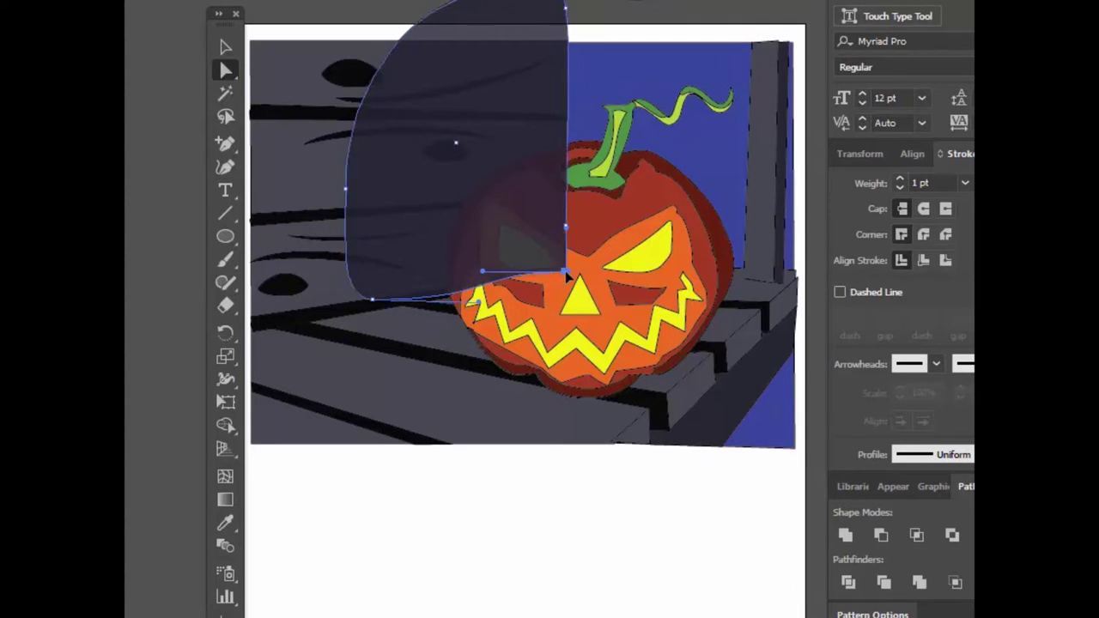
Step: Add anchors where the shadow crosses the wall's top edge and delete the anchors above it
{"action": "left_click", "coordinate": [226, 146]}
{"action": "left_click", "coordinate": [397, 44]}
{"action": "left_click", "coordinate": [566, 47]}
{"action": "left_click_drag", "start_coordinate": [238, 147], "coordinate": [279, 187]}
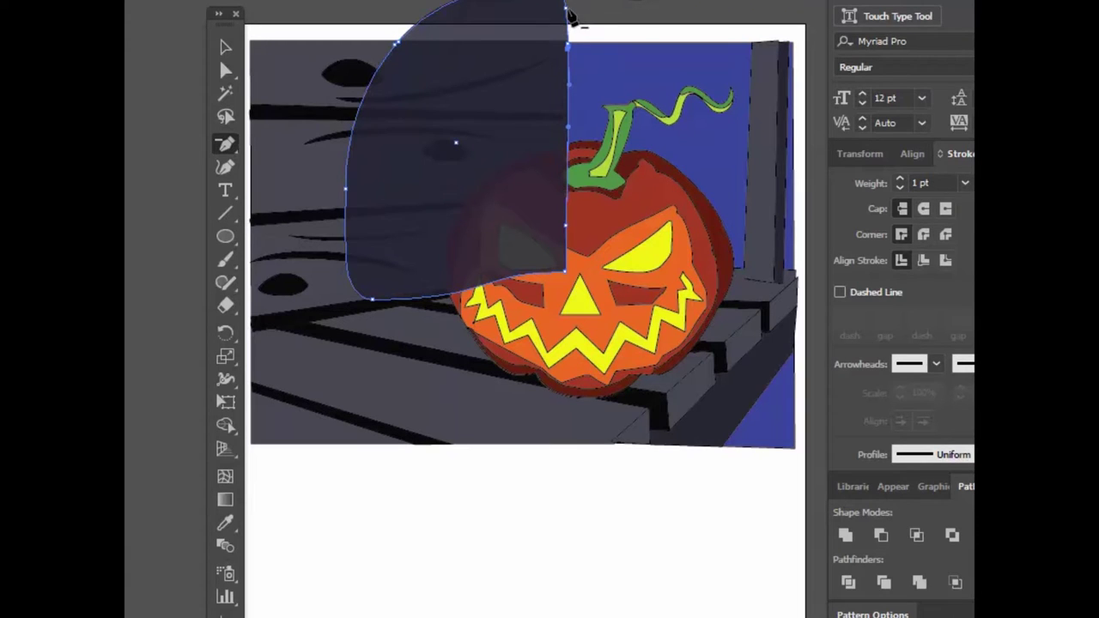
{"action": "left_click", "coordinate": [566, 9]}
{"action": "left_click", "coordinate": [506, 1]}
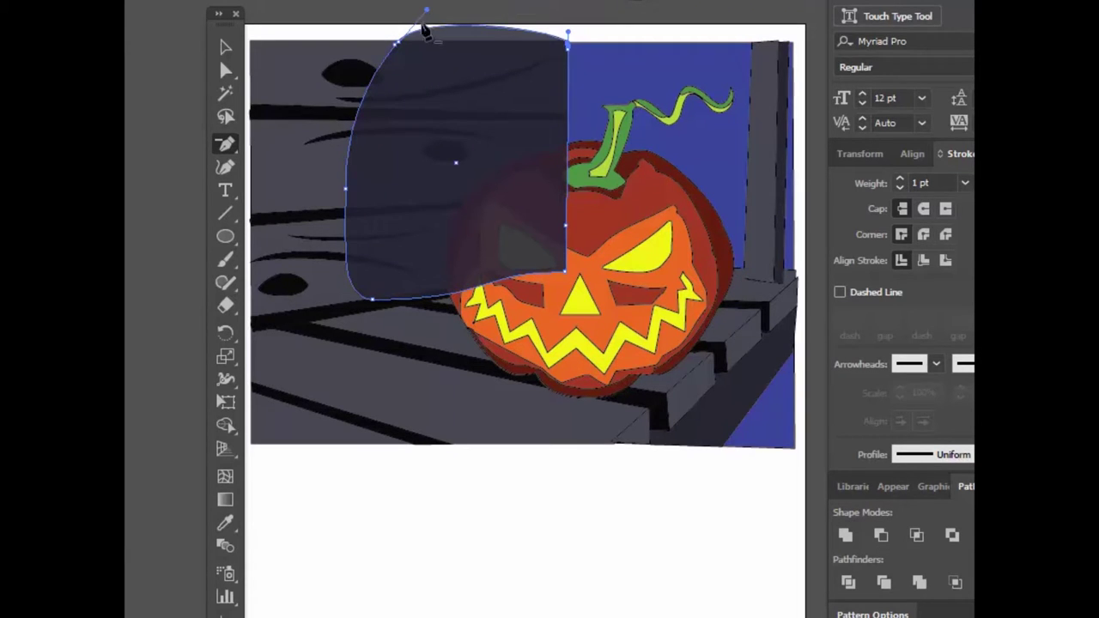
Step: Flatten the shadow's top edge along the wall's top, align its upper-right corner with the wall, and deselect it
{"action": "left_click", "coordinate": [225, 71]}
{"action": "left_click", "coordinate": [431, 14]}
{"action": "left_click_drag", "start_coordinate": [432, 15], "coordinate": [483, 43]}
{"action": "mouse_move", "coordinate": [569, 33]}
{"action": "left_mouse_down"}
{"action": "mouse_move", "coordinate": [471, 41]}
{"action": "mouse_move", "coordinate": [568, 43]}
{"action": "left_mouse_up"}
{"action": "left_click", "coordinate": [569, 45]}
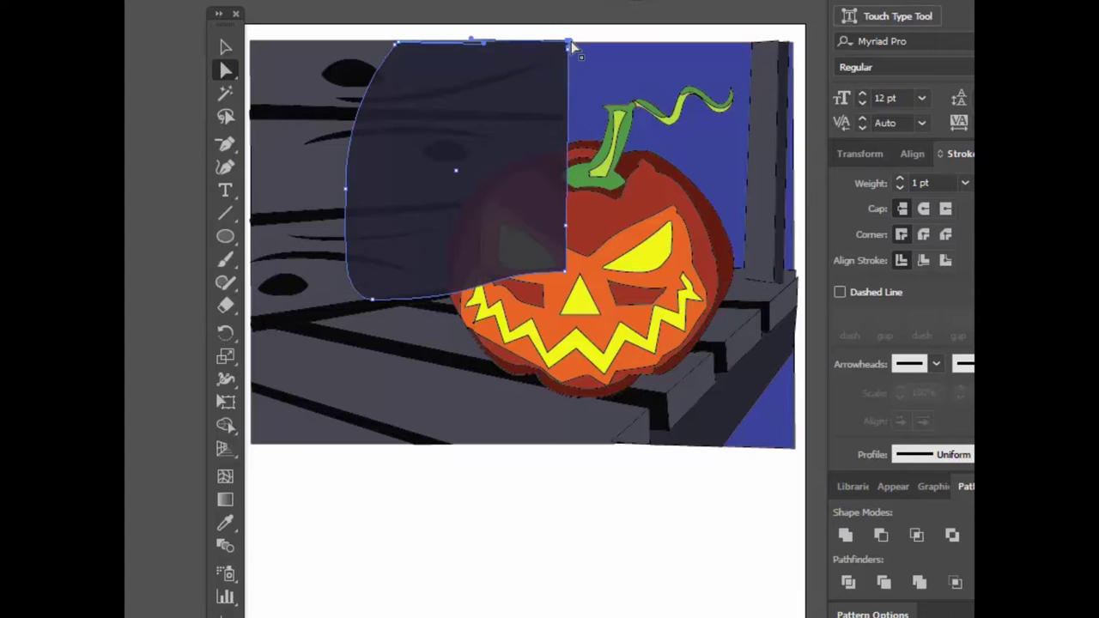
{"action": "left_click", "coordinate": [225, 47]}
{"action": "left_click", "coordinate": [542, 35]}
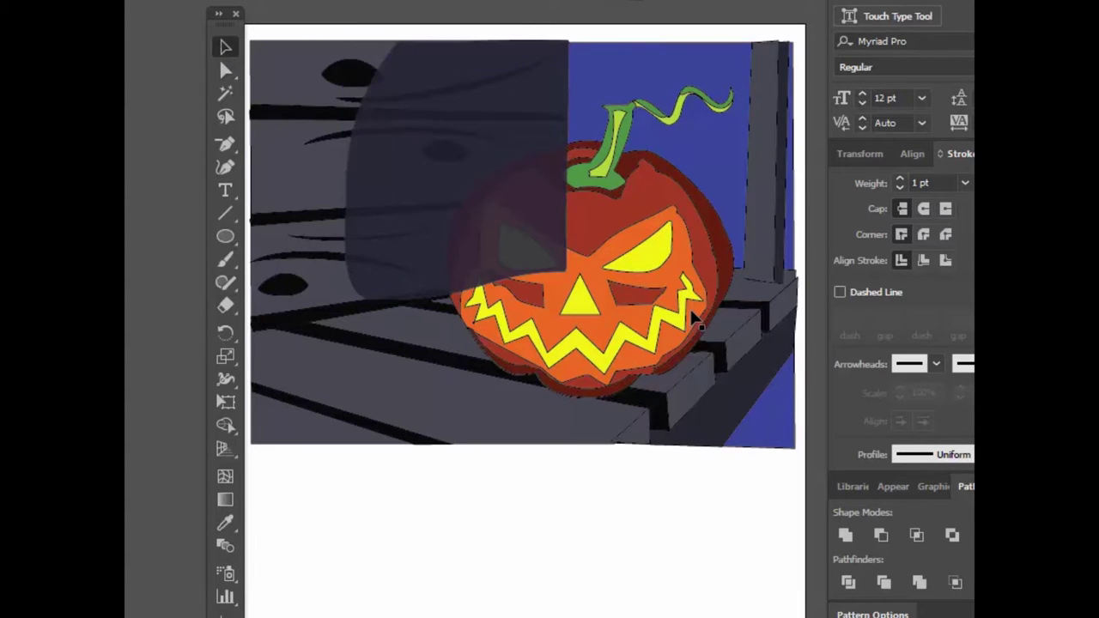
Step: Arrange the translucent shadow behind the pumpkin and wood-grain details, keeping it in front of the wall planks, and deselect it
{"action": "left_click", "coordinate": [507, 159]}
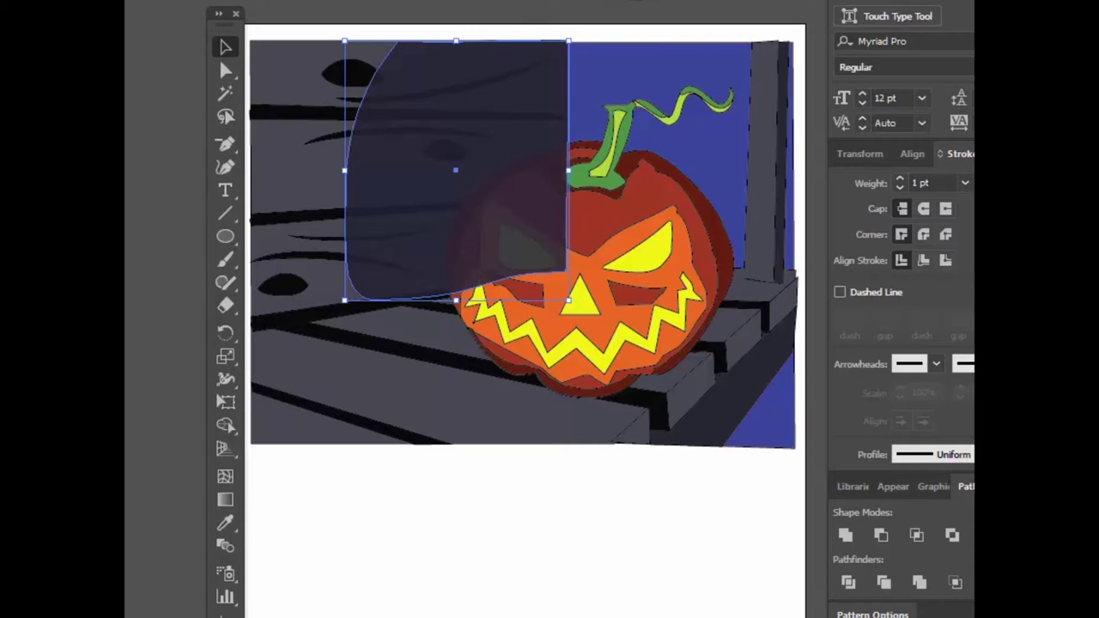
{"action": "mouse_move", "coordinate": [86, 2]}
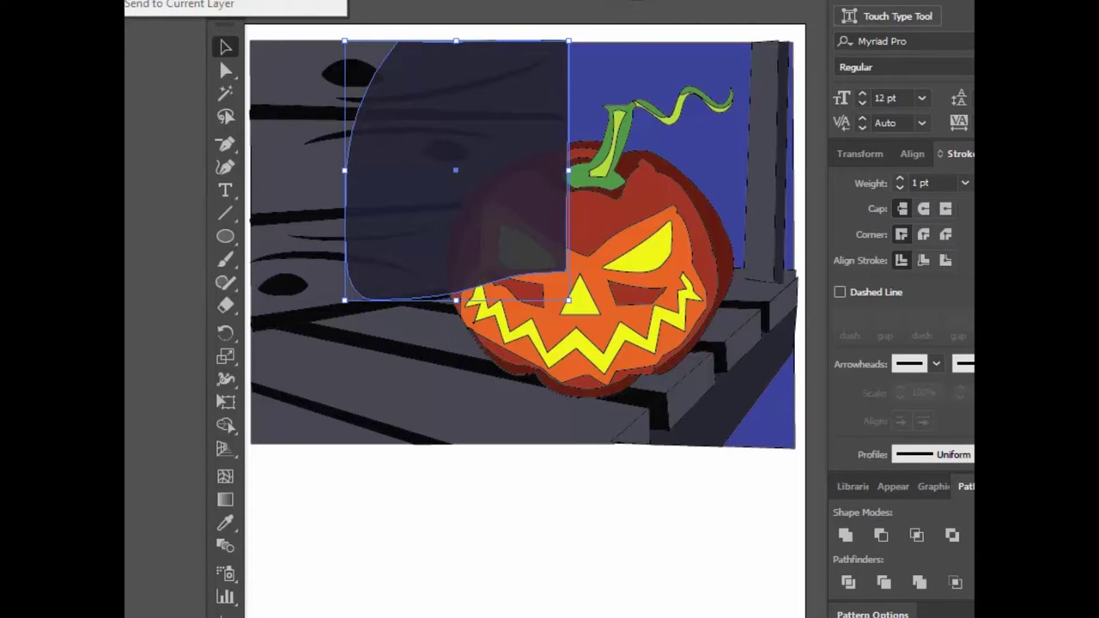
{"action": "left_click", "coordinate": [257, 0]}
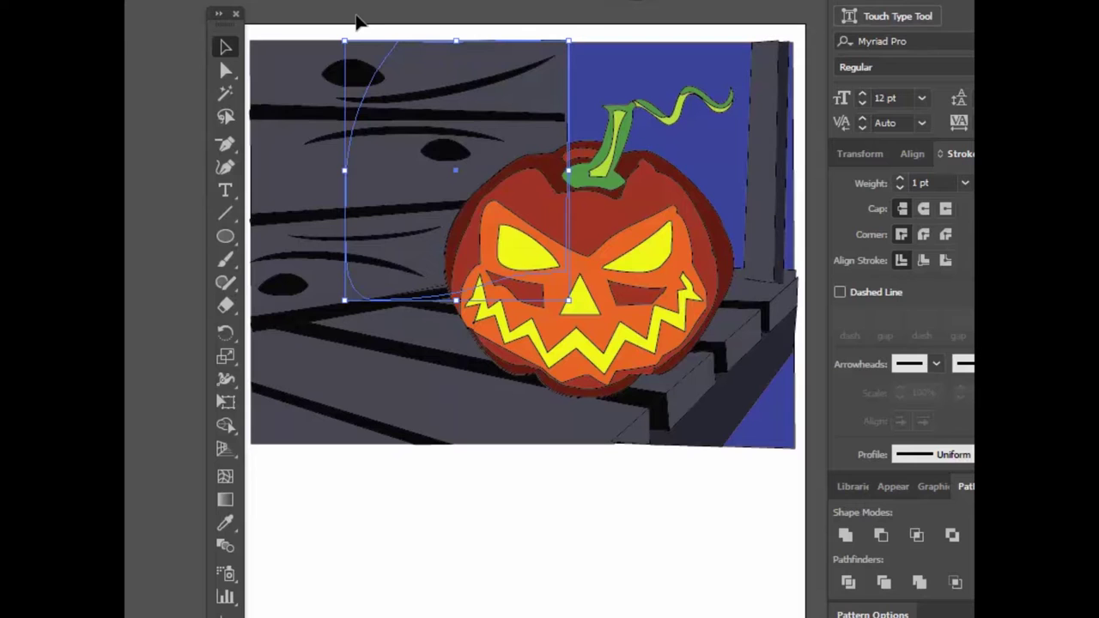
{"action": "key", "text": "ctrl+z"}
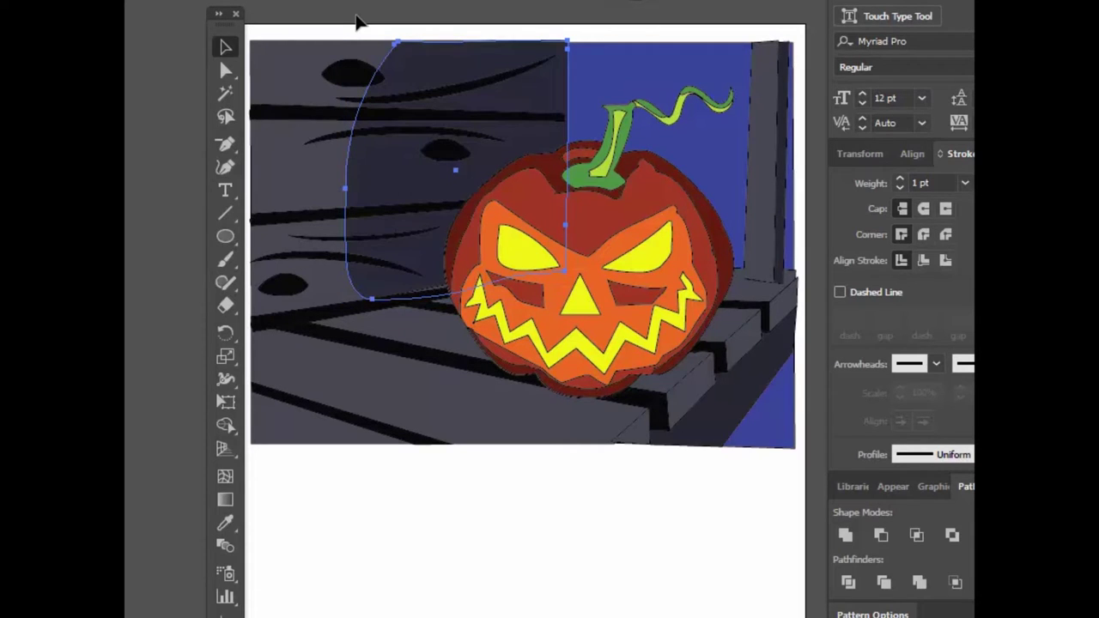
{"action": "left_click", "coordinate": [481, 2]}
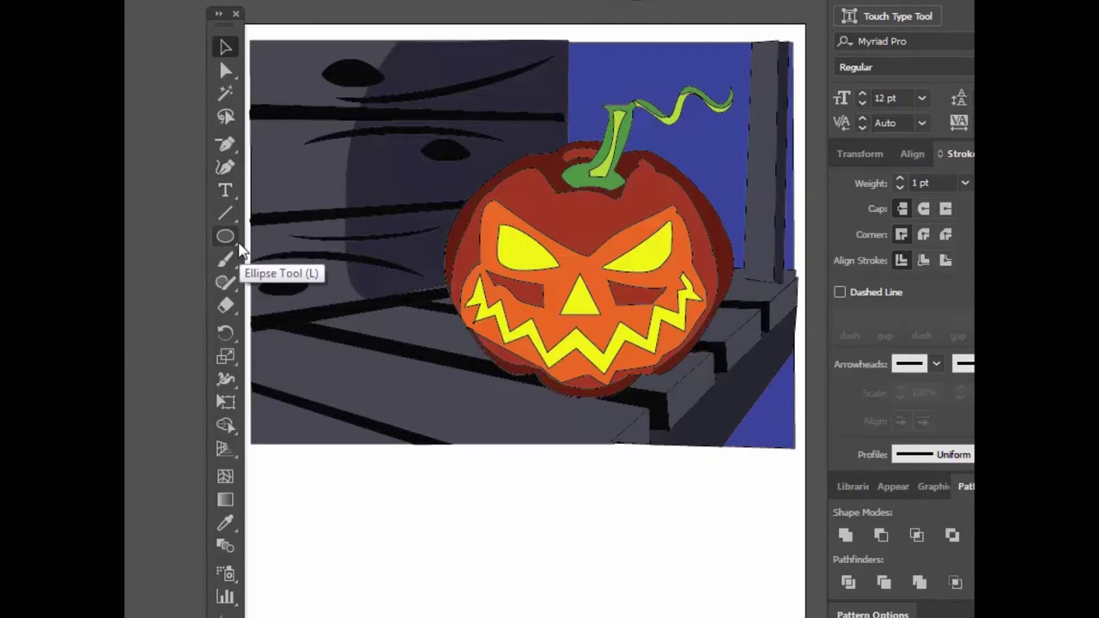
Step: Draw a small rectangle over the end of the upper plank gap at the wall's right edge and fill it with the sky blue
{"action": "left_click_drag", "start_coordinate": [232, 239], "coordinate": [297, 233]}
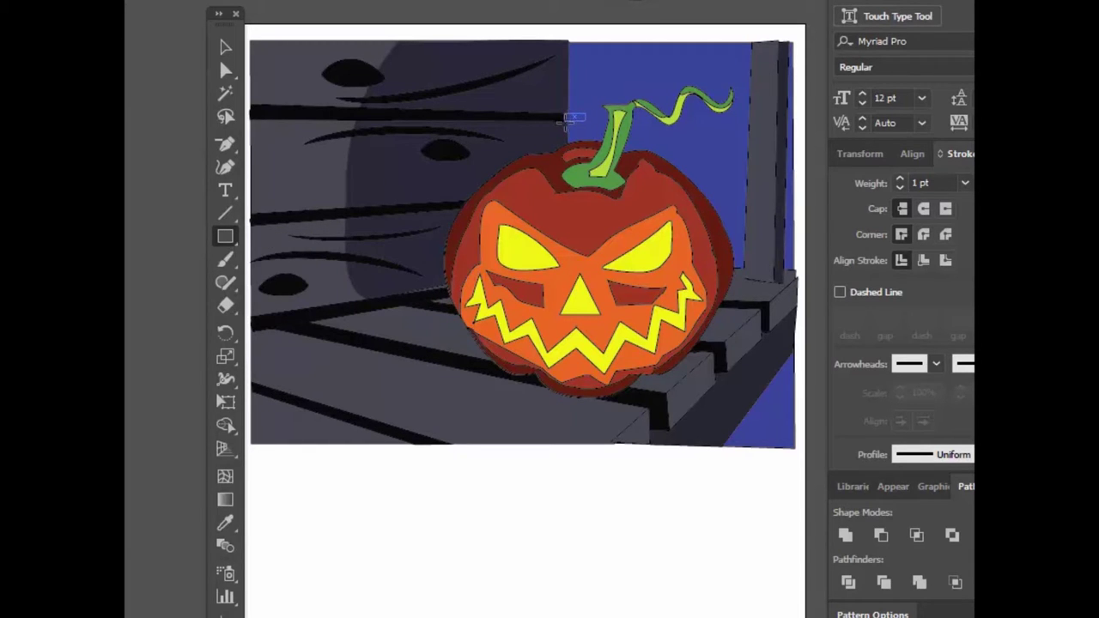
{"action": "left_click_drag", "start_coordinate": [562, 122], "coordinate": [561, 122]}
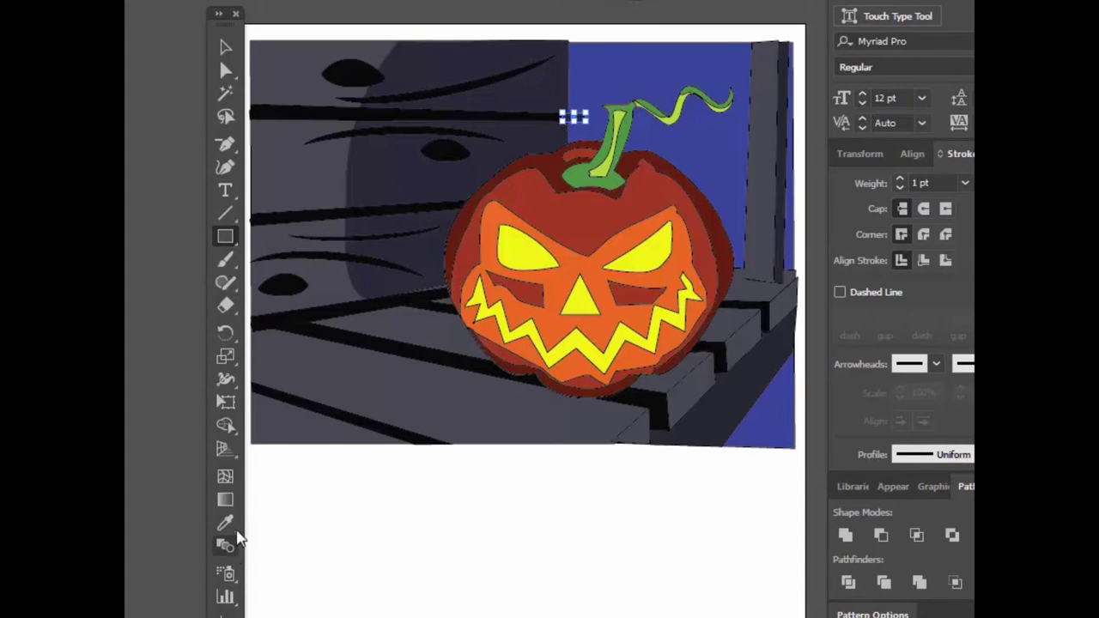
{"action": "left_click", "coordinate": [226, 523]}
{"action": "left_click", "coordinate": [590, 65]}
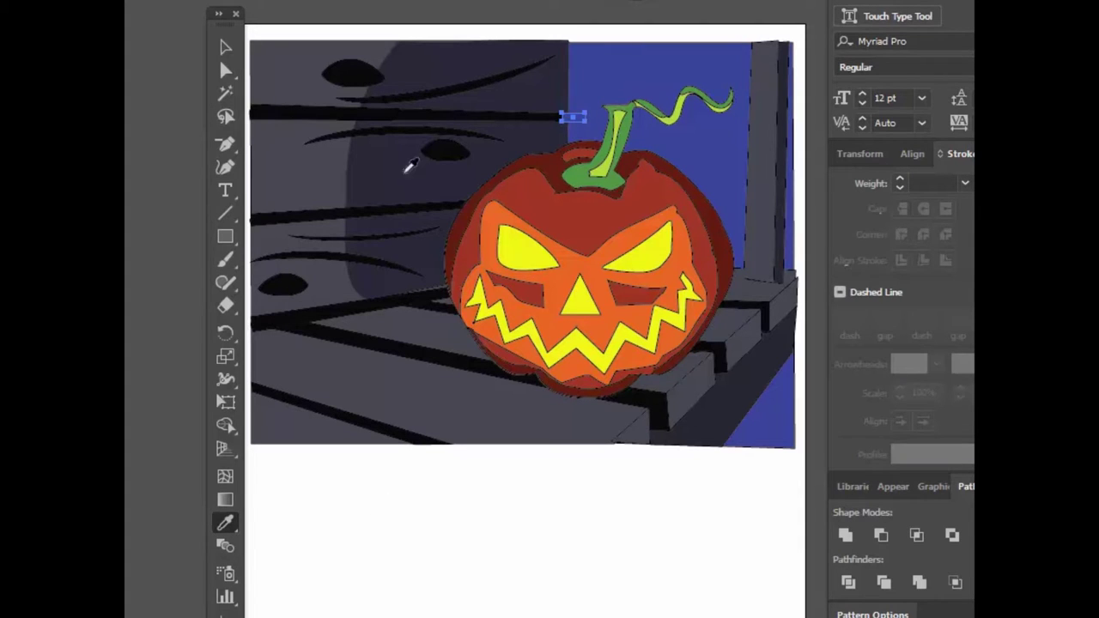
{"action": "left_click", "coordinate": [226, 49]}
{"action": "left_click", "coordinate": [415, 4]}
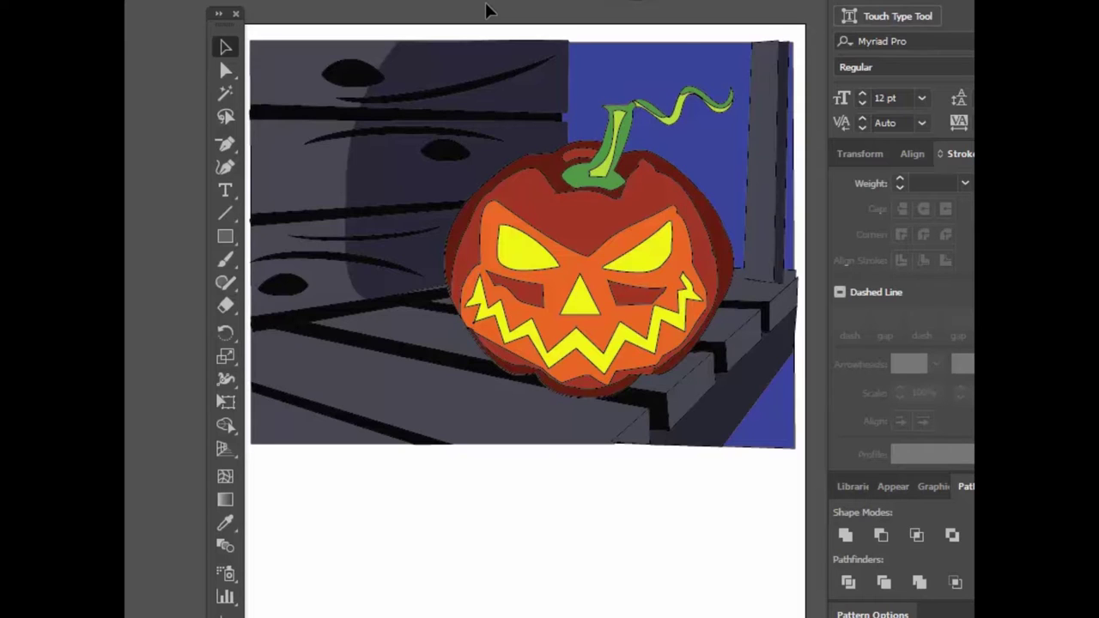
Step: Place the blue crescent beside the bench's lower-right edge, then shrink and rotate it against the dark side plank
{"action": "left_click", "coordinate": [665, 2]}
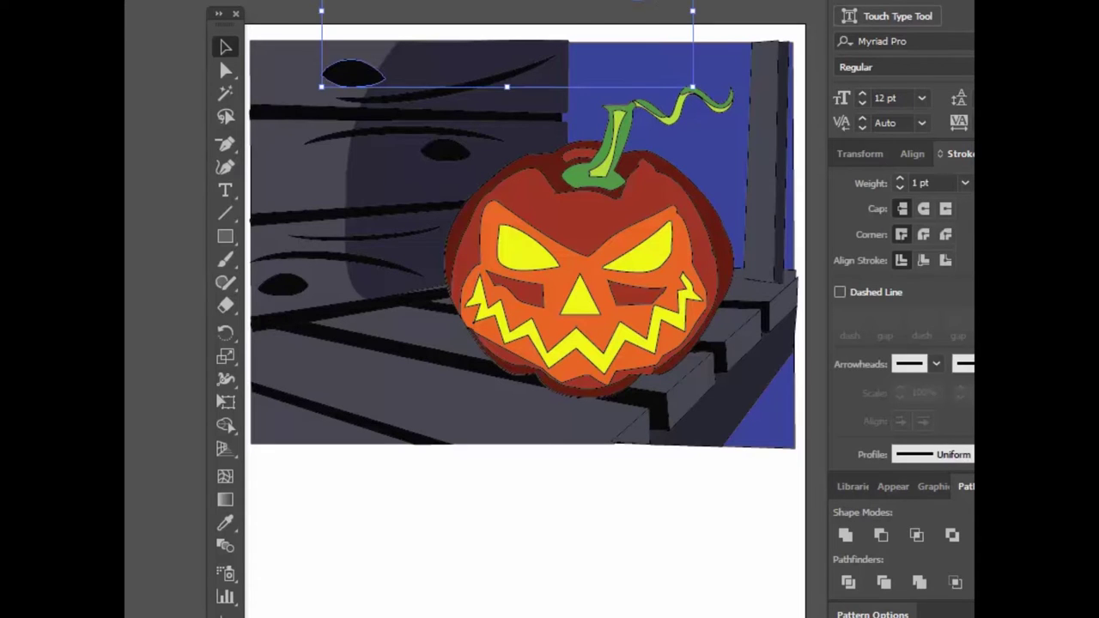
{"action": "key", "text": "ctrl+shift+z"}
{"action": "key", "text": "ctrl+z"}
{"action": "left_click", "coordinate": [722, 3]}
{"action": "left_click_drag", "start_coordinate": [648, 1], "coordinate": [782, 424]}
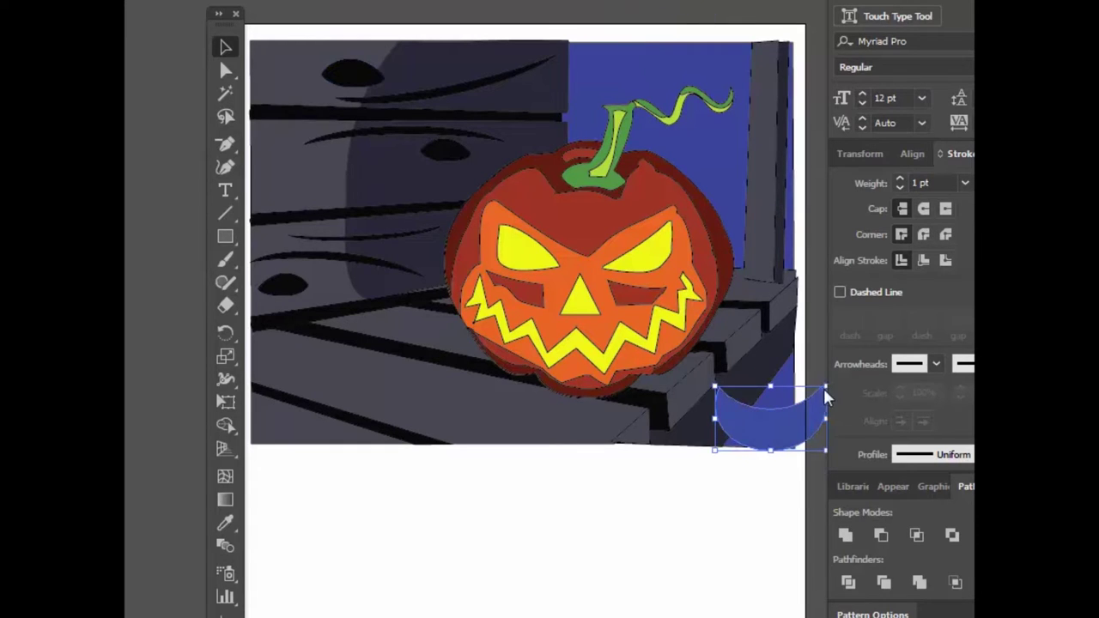
{"action": "left_click_drag", "start_coordinate": [827, 386], "coordinate": [754, 404]}
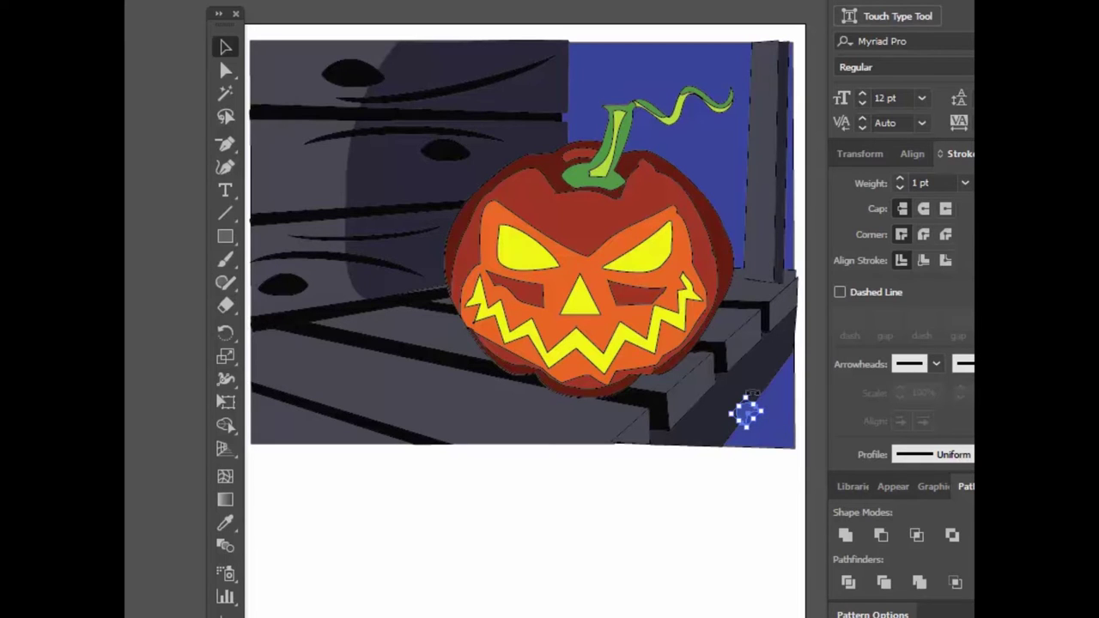
Step: Subtract the small crescent from the bench's dark side plank and refine the anchors of the notch in its lower edge
{"action": "left_click", "coordinate": [225, 48]}
{"action": "left_click", "coordinate": [764, 372]}
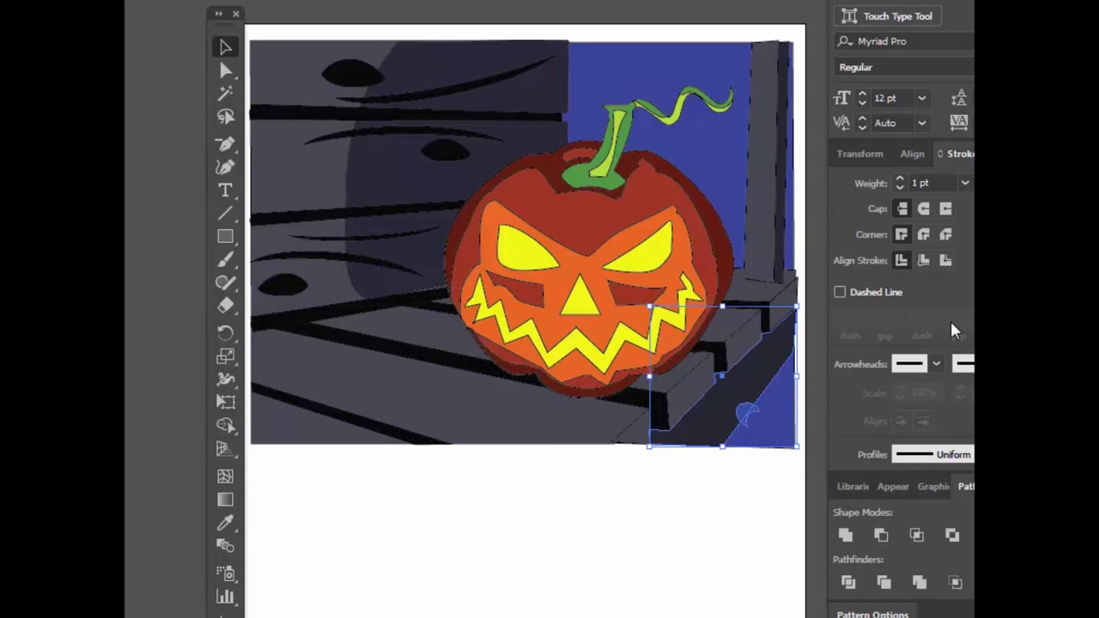
{"action": "left_click", "coordinate": [128, 82]}
{"action": "left_click", "coordinate": [225, 70]}
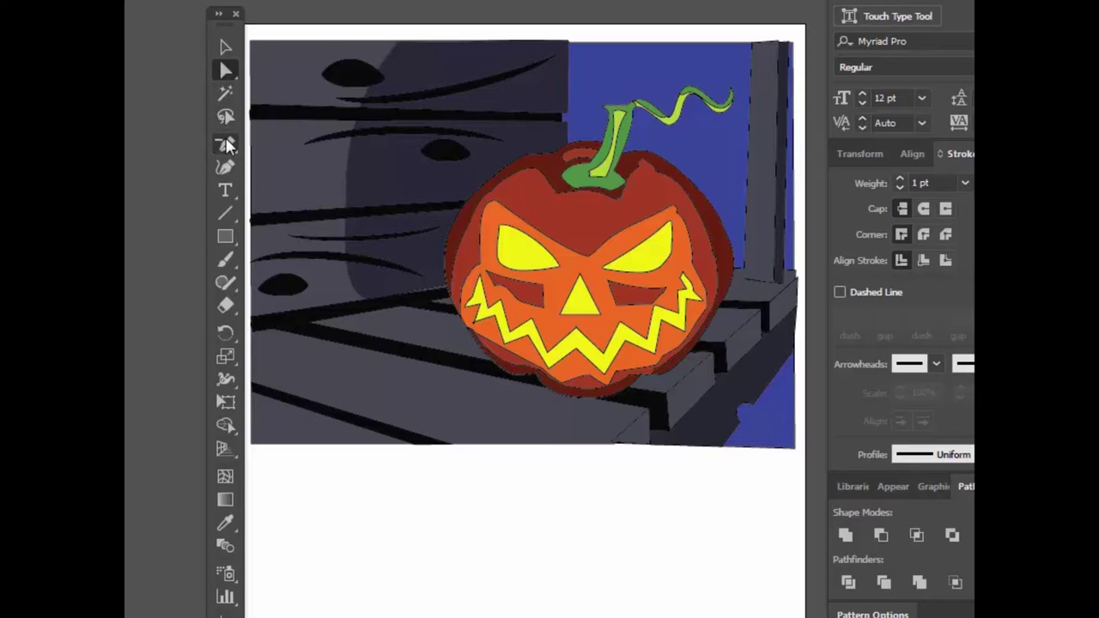
{"action": "left_click", "coordinate": [754, 414]}
{"action": "left_click", "coordinate": [752, 407]}
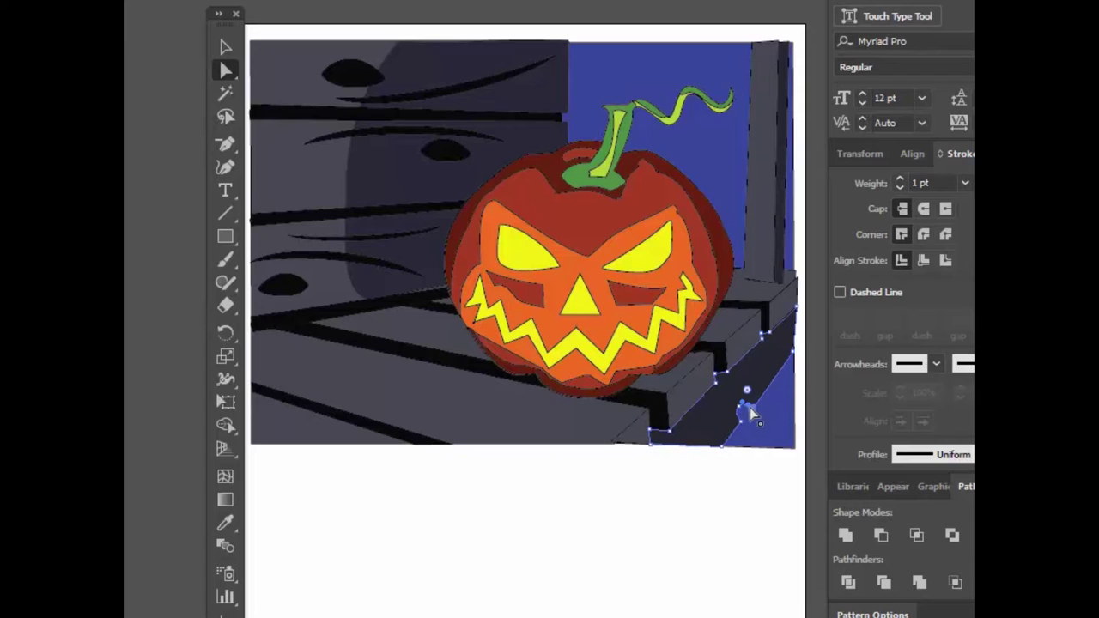
{"action": "left_click", "coordinate": [747, 408]}
{"action": "key", "text": "ctrl+shift+a"}
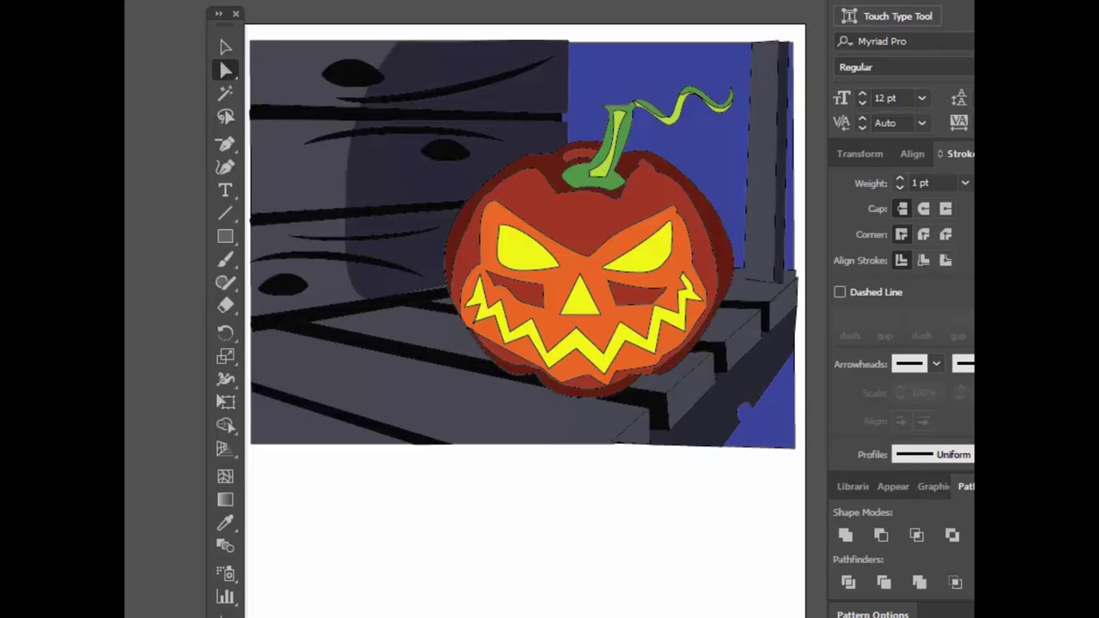
Step: Remove the black outlines from the pumpkin's red body shading and the orange face shape
{"action": "left_click", "coordinate": [554, 178]}
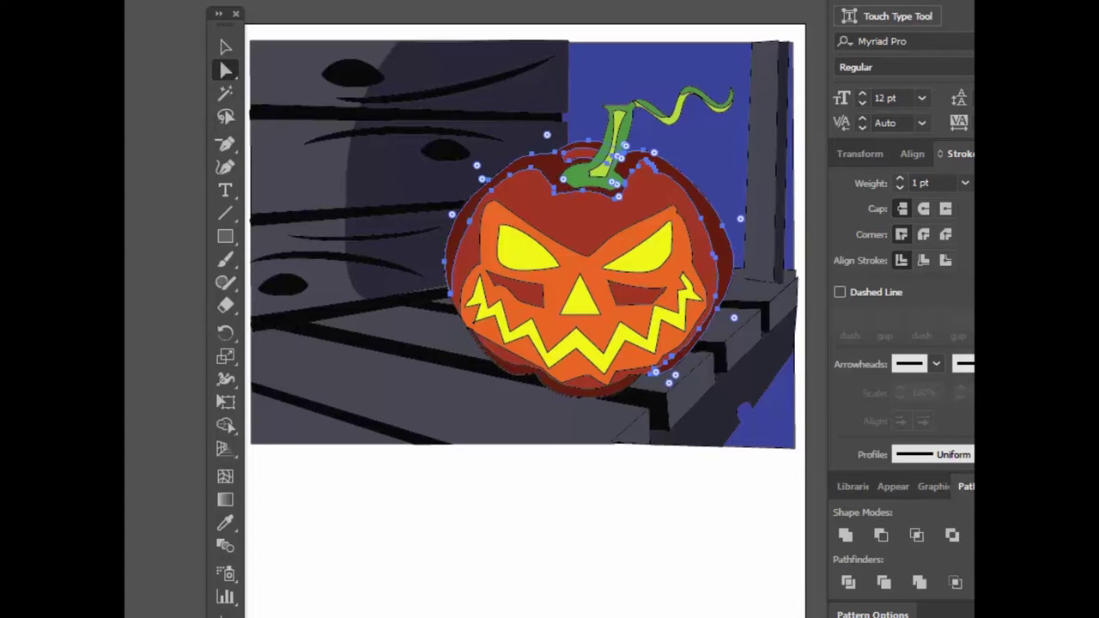
{"action": "key", "text": "/"}
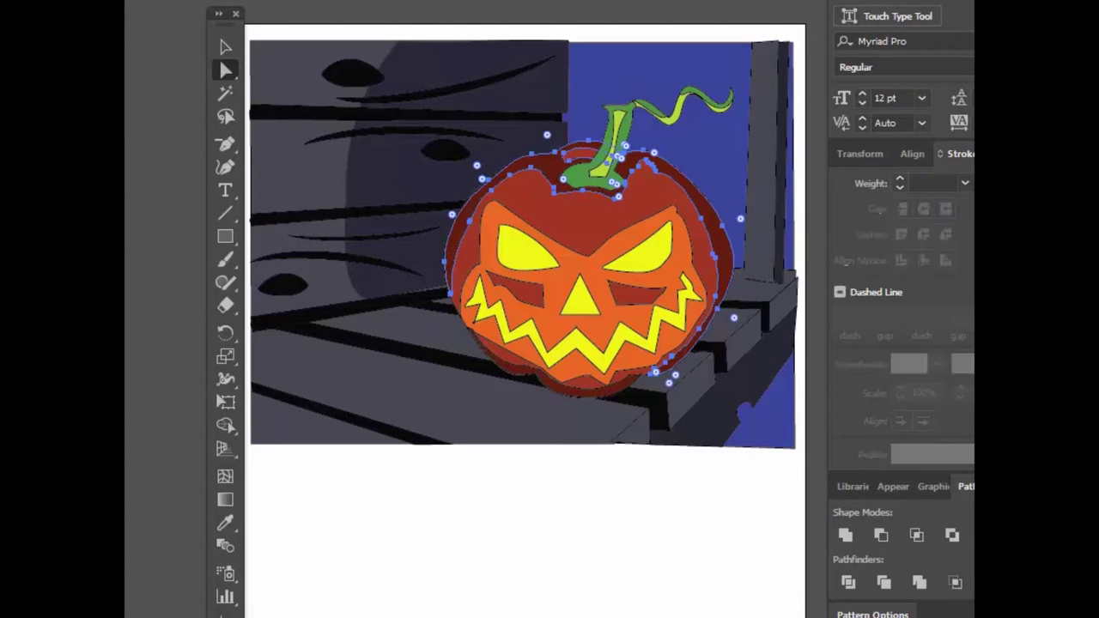
{"action": "left_click", "coordinate": [151, 358]}
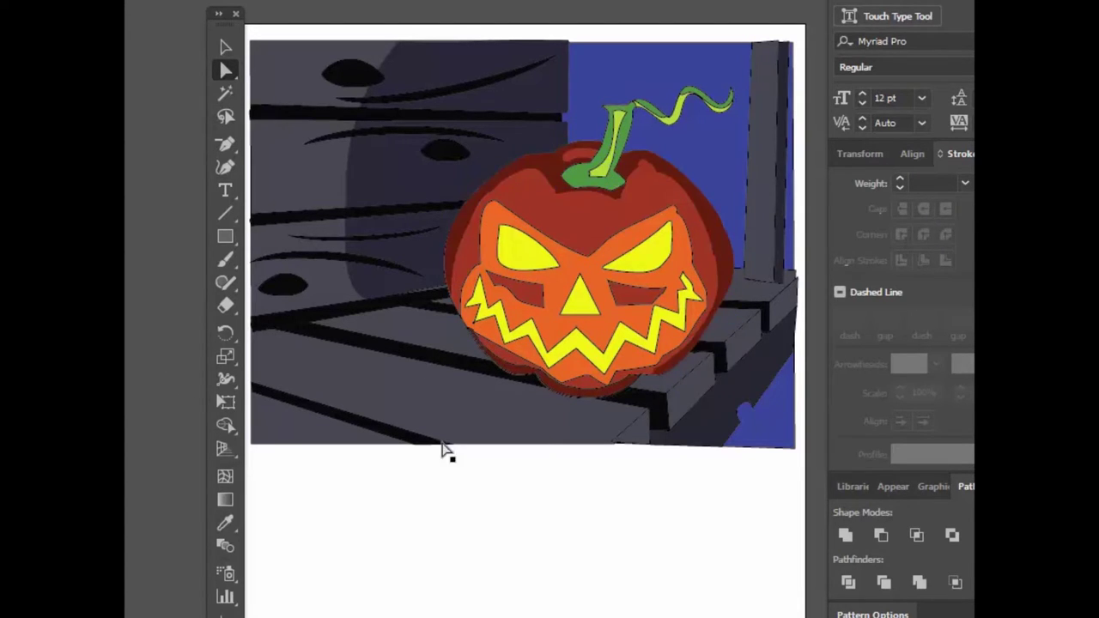
{"action": "left_click", "coordinate": [581, 244]}
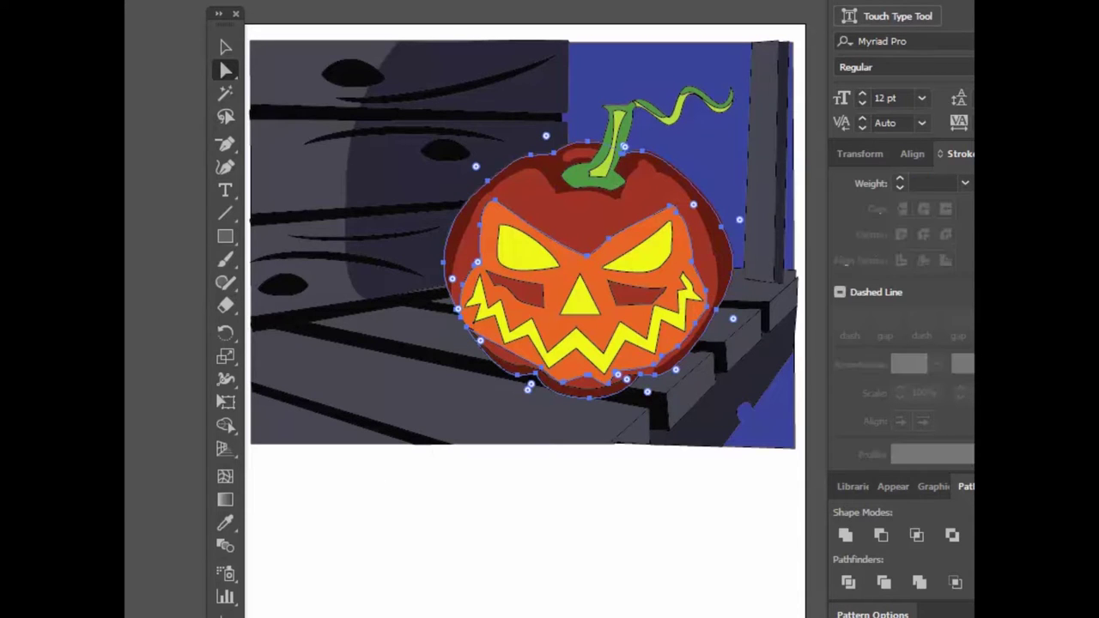
{"action": "left_click", "coordinate": [156, 503]}
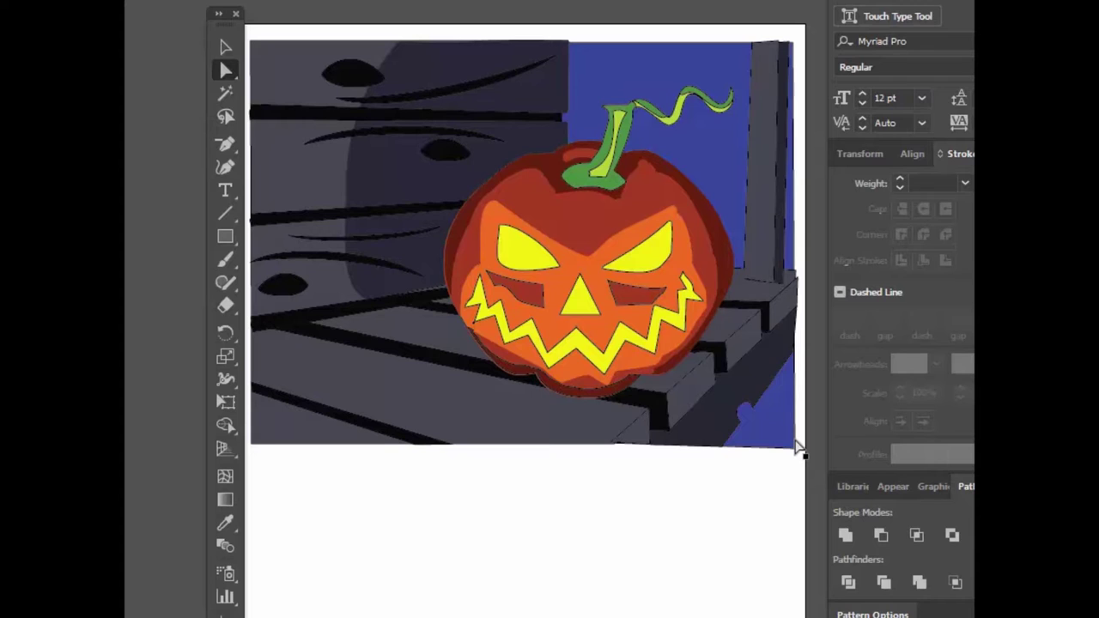
Step: Recolour the outlines of the pumpkin's eyes, nose and zigzag mouth to a bright orange-yellow
{"action": "left_click", "coordinate": [508, 260]}
{"action": "left_click", "coordinate": [583, 309], "text": "shift"}
{"action": "left_click", "coordinate": [648, 269], "text": "shift"}
{"action": "left_click", "coordinate": [605, 360], "text": "shift"}
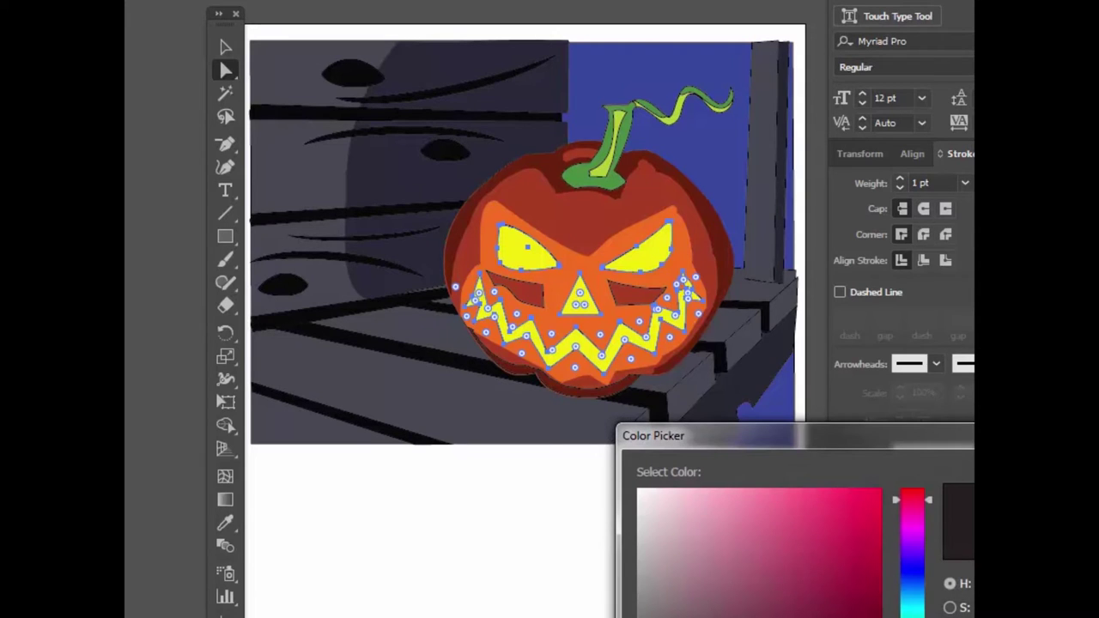
{"action": "left_click_drag", "start_coordinate": [912, 615], "coordinate": [912, 617]}
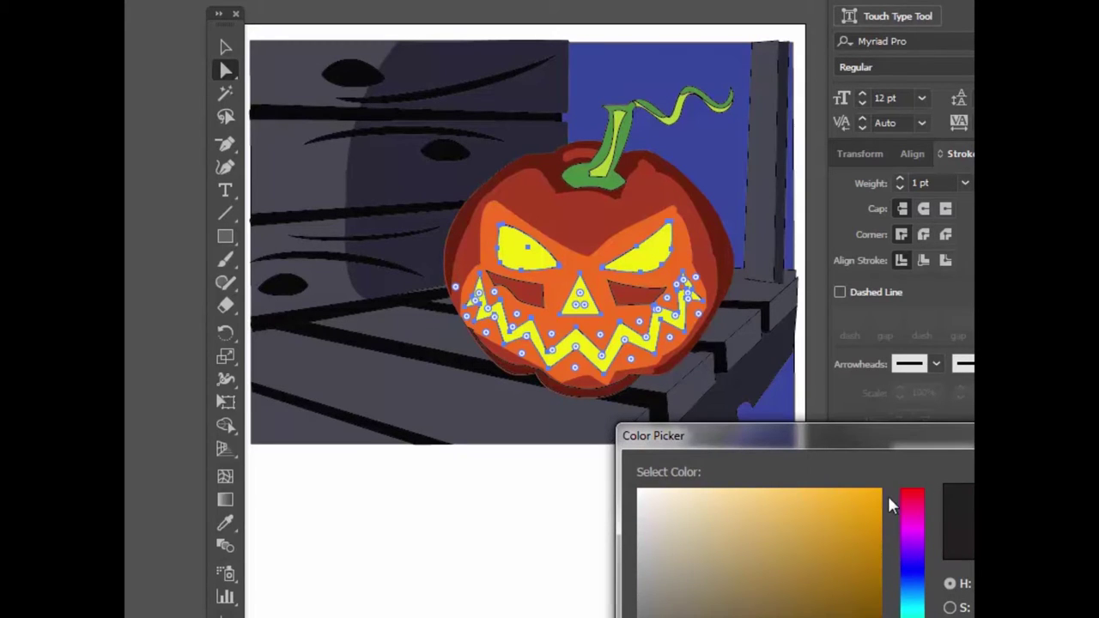
{"action": "left_click", "coordinate": [876, 494]}
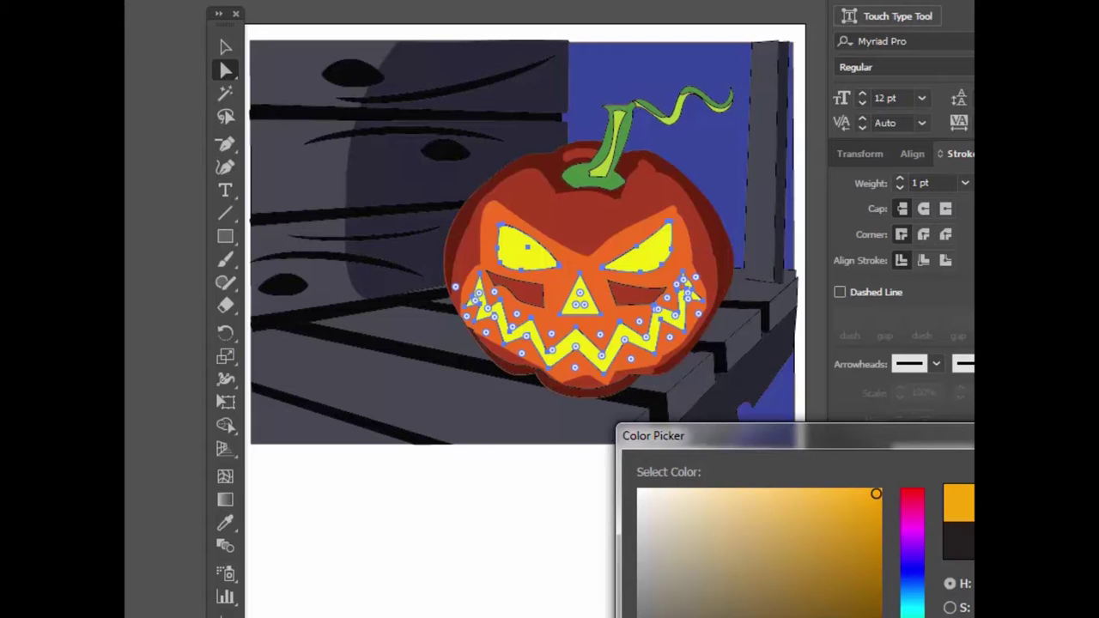
{"action": "key", "text": "Return"}
{"action": "left_click", "coordinate": [133, 392]}
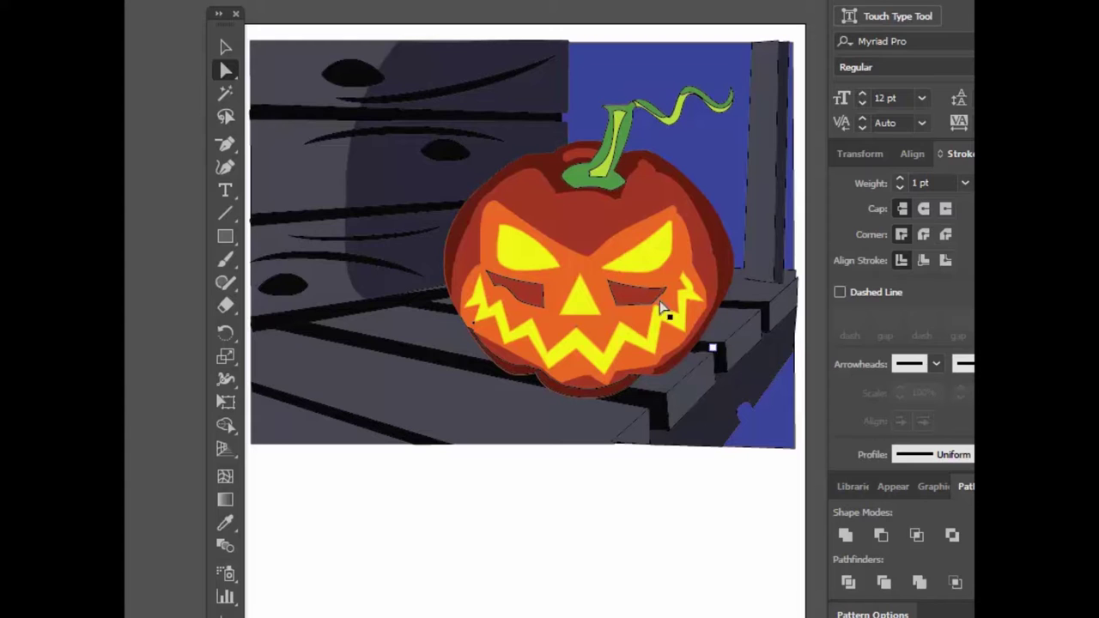
Step: Change the outlines of the eyes, nose and mouth to a darker shade of the orange-yellow
{"action": "left_click", "coordinate": [527, 248]}
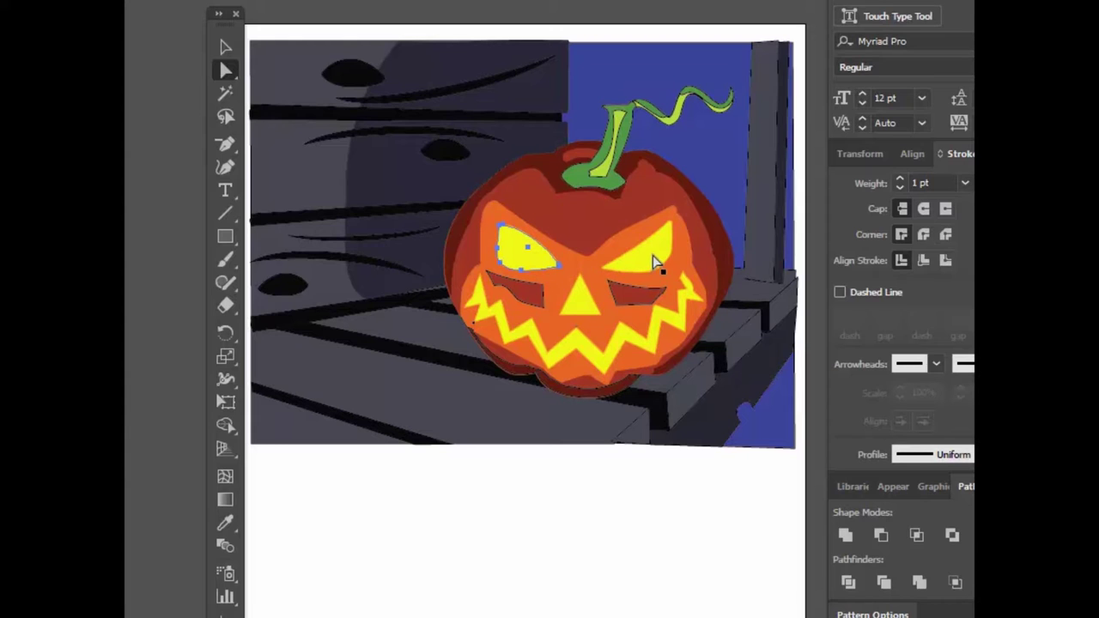
{"action": "left_click", "coordinate": [576, 351], "text": "shift"}
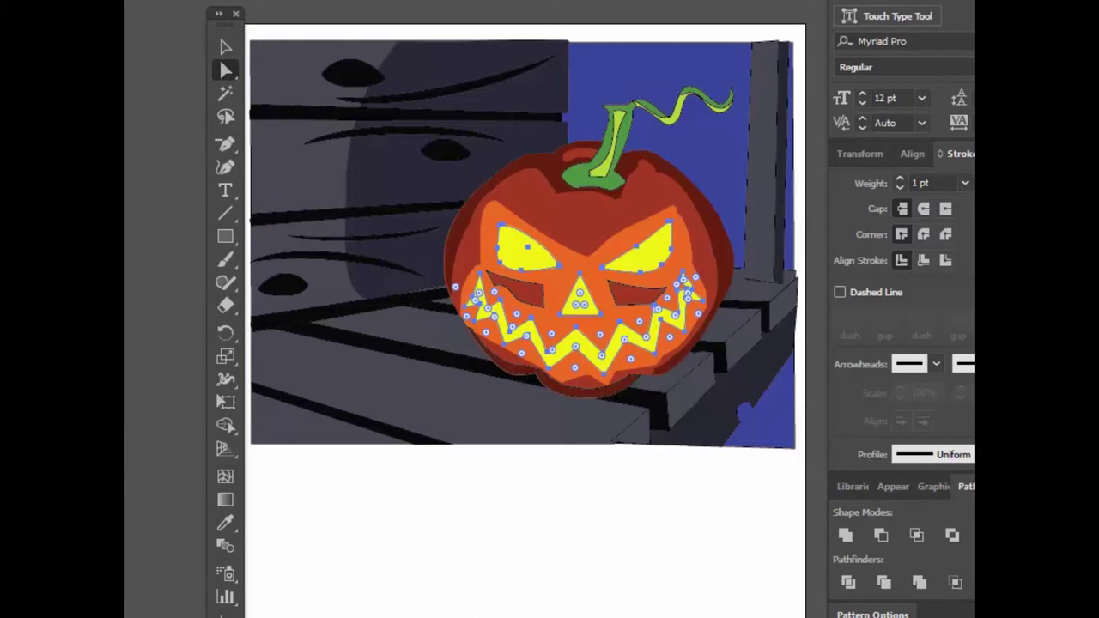
{"action": "left_click", "coordinate": [877, 564]}
{"action": "key", "text": "Return"}
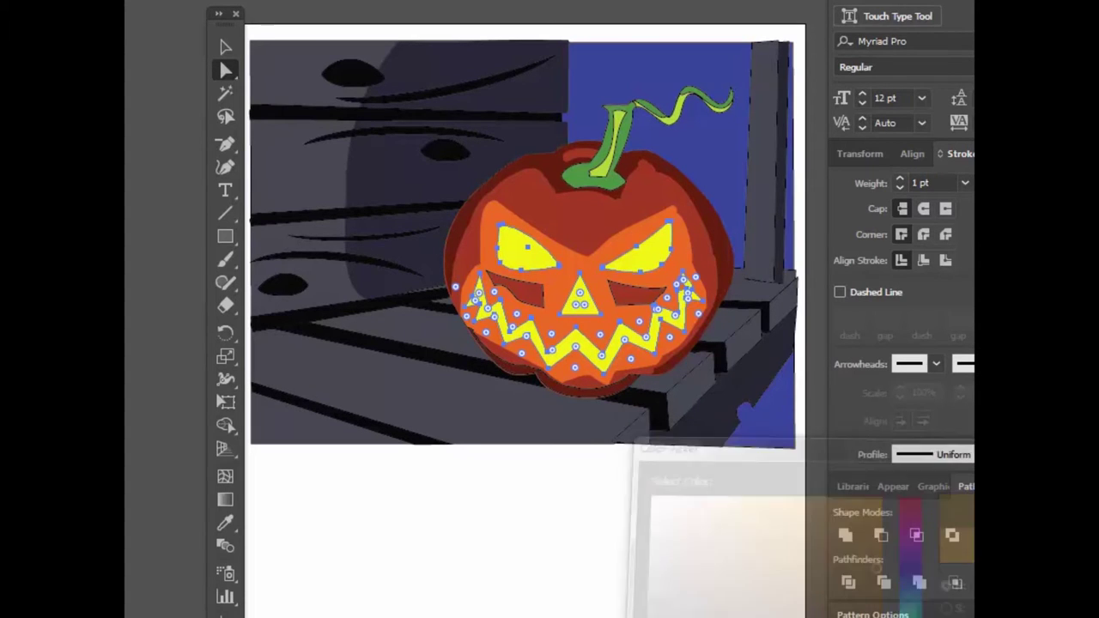
{"action": "key", "text": "ctrl+shift+a"}
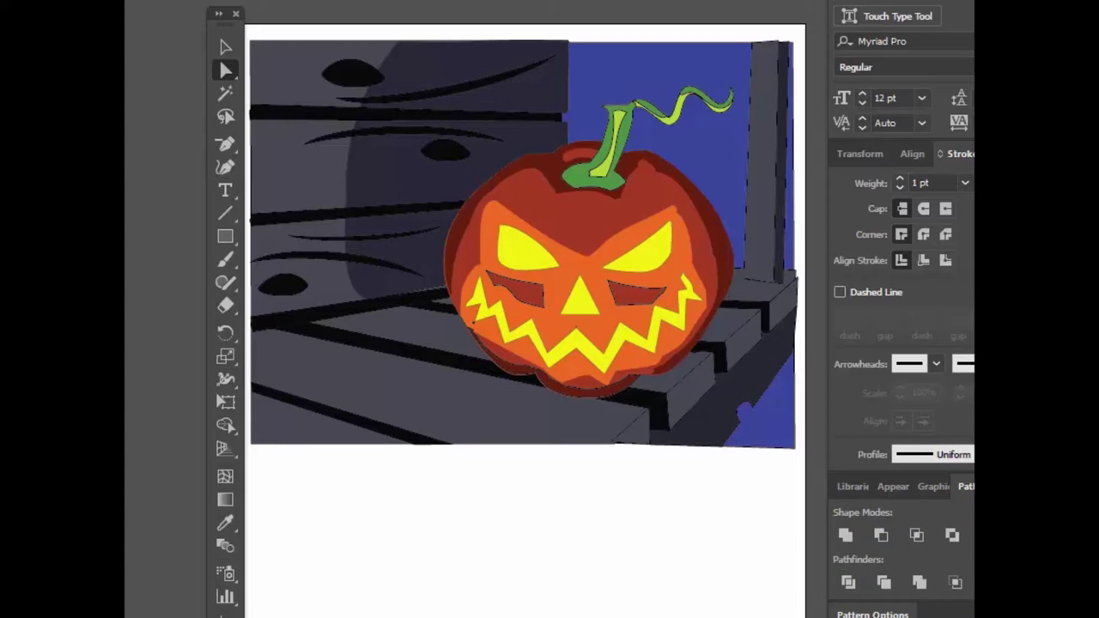
Step: Remove the outlines from the light green highlights on the stem and its curly tendril
{"action": "left_click", "coordinate": [604, 179]}
{"action": "left_click", "coordinate": [675, 117], "text": "shift"}
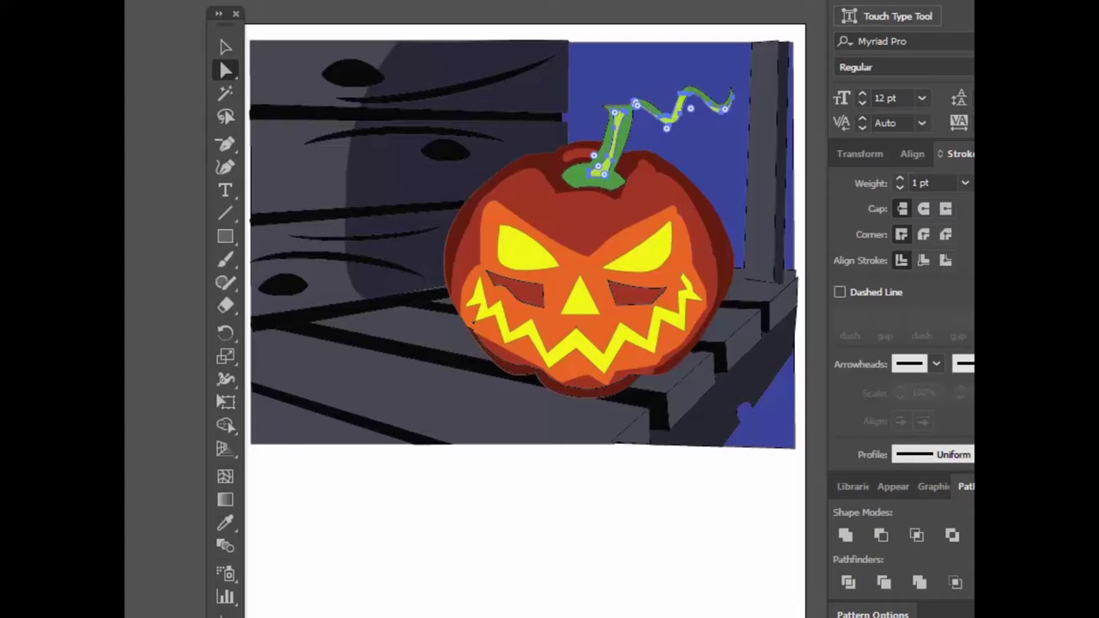
{"action": "key", "text": "slash"}
{"action": "left_click", "coordinate": [132, 485]}
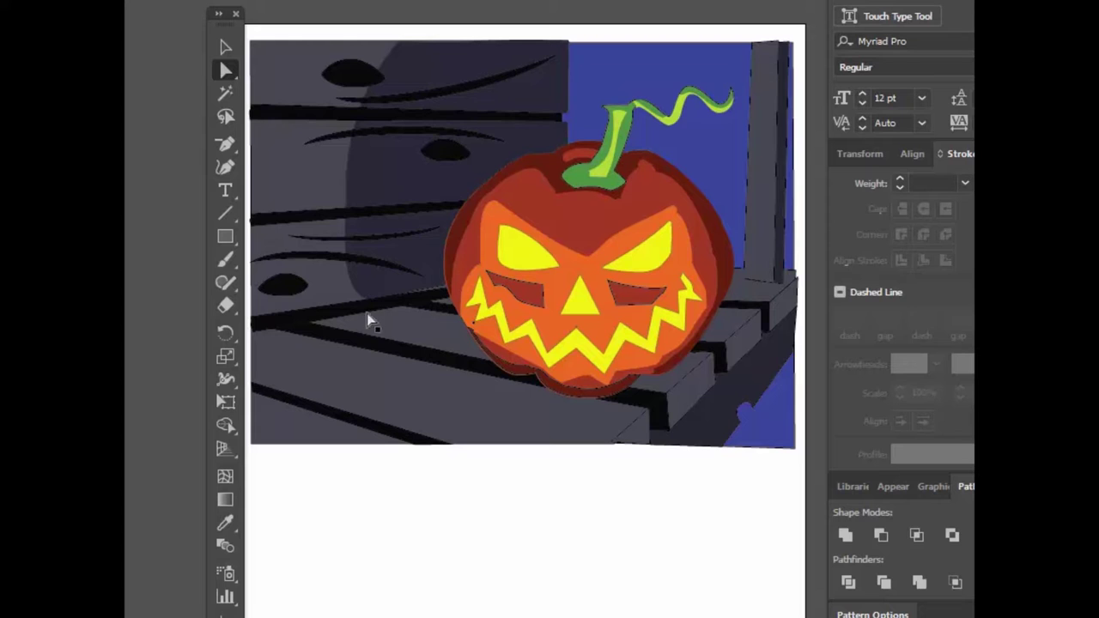
Step: Enlarge the pumpkin's upper red shading shape slightly toward its upper-left corner and deselect it
{"action": "left_click", "coordinate": [456, 234]}
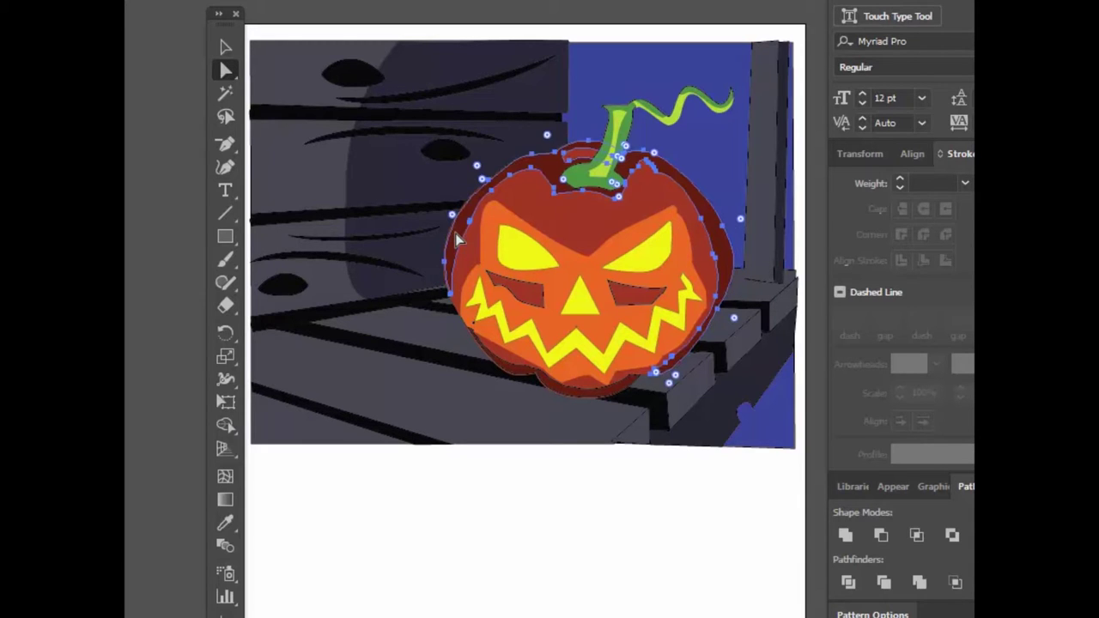
{"action": "left_click", "coordinate": [225, 47]}
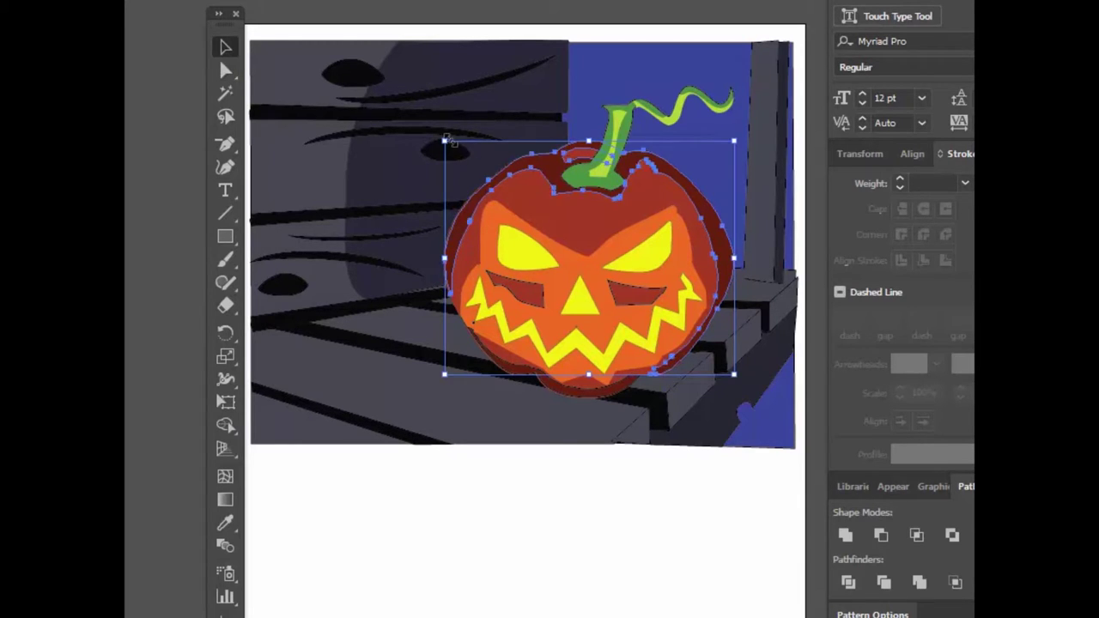
{"action": "left_click_drag", "start_coordinate": [447, 140], "coordinate": [441, 136]}
{"action": "left_click", "coordinate": [197, 206]}
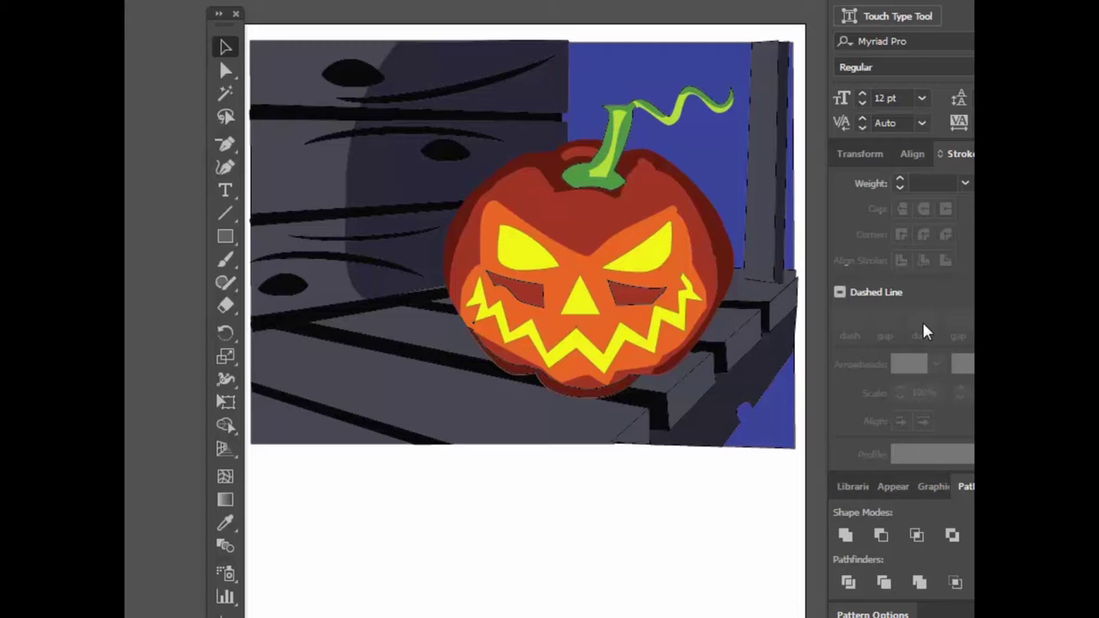
Step: Delete the small stray black mark at the lower-left corner of the pumpkin's zigzag mouth and deselect the path
{"action": "left_click", "coordinate": [474, 326]}
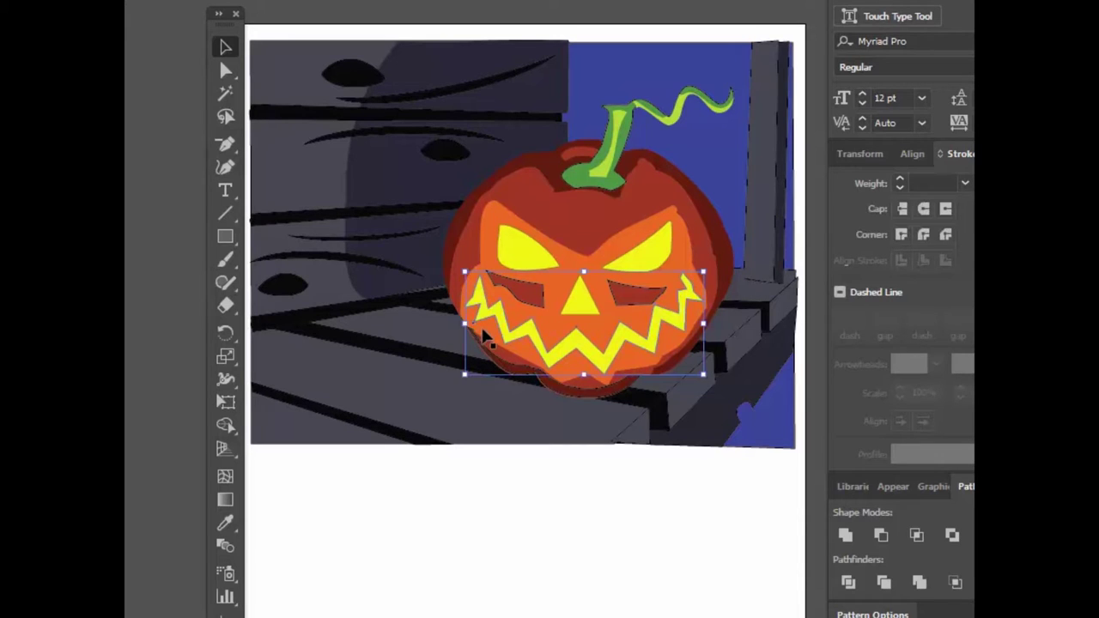
{"action": "left_click", "coordinate": [223, 72]}
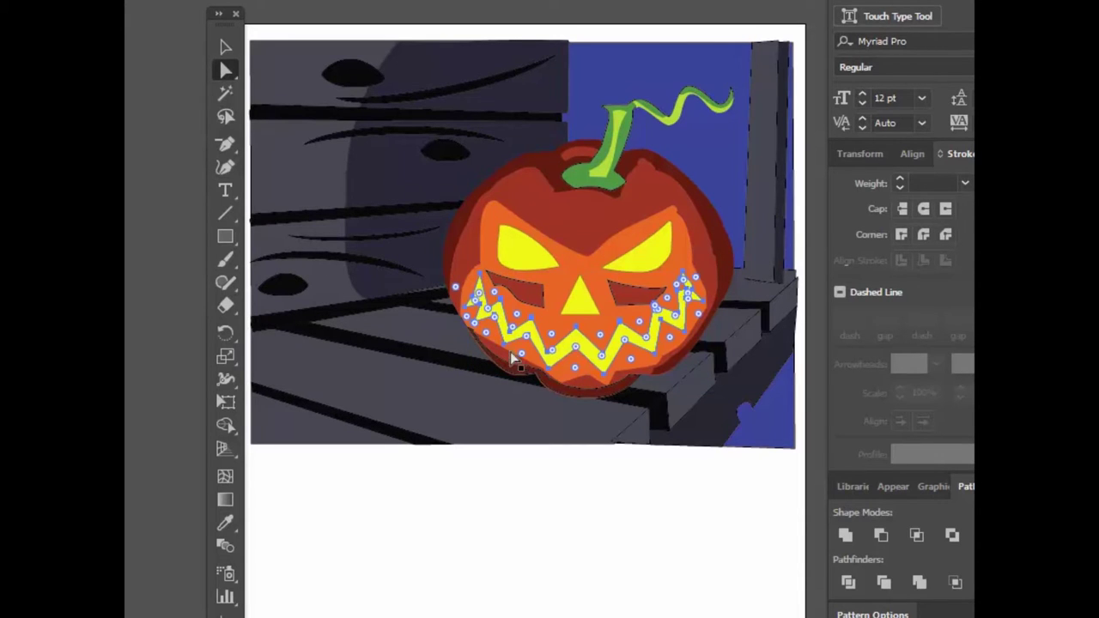
{"action": "left_click", "coordinate": [427, 316]}
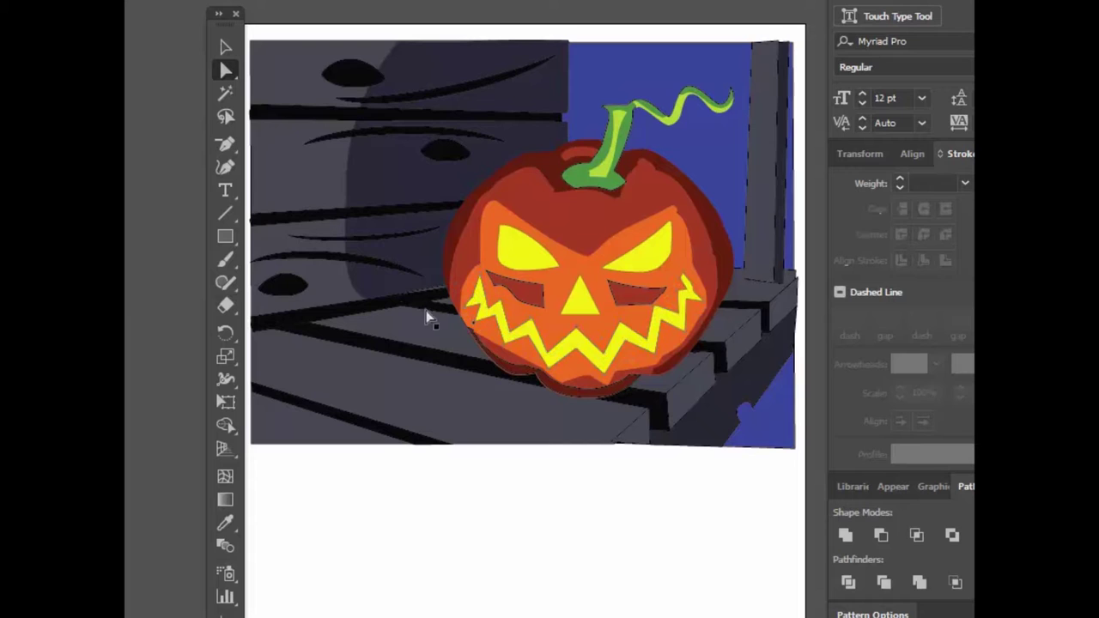
{"action": "left_click", "coordinate": [474, 324]}
{"action": "key", "text": "Delete"}
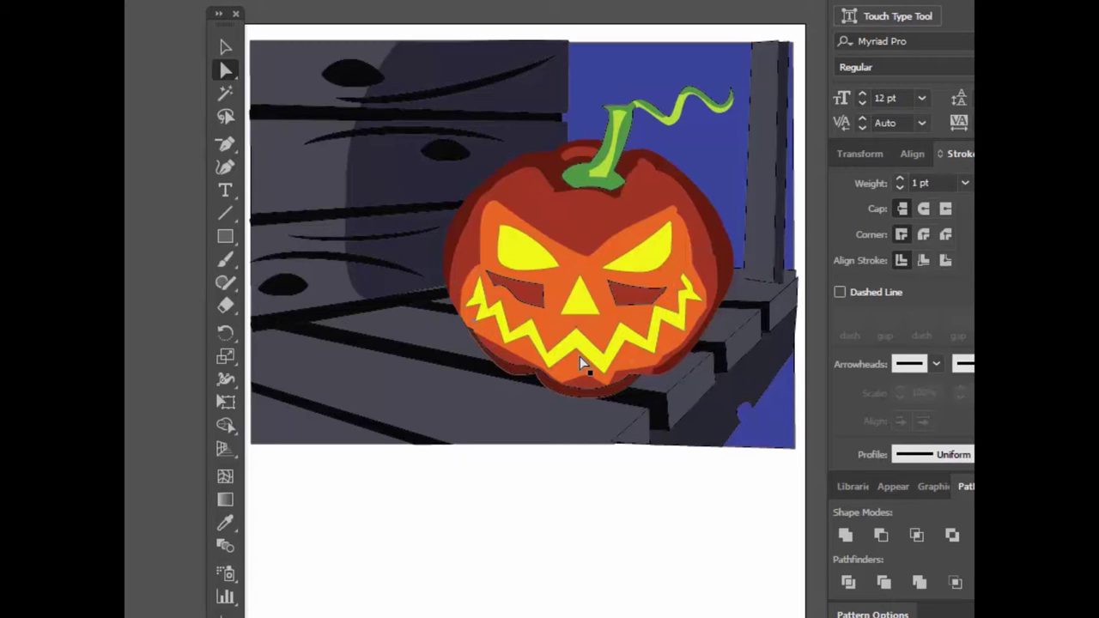
{"action": "left_click", "coordinate": [475, 323]}
{"action": "key", "text": "Delete"}
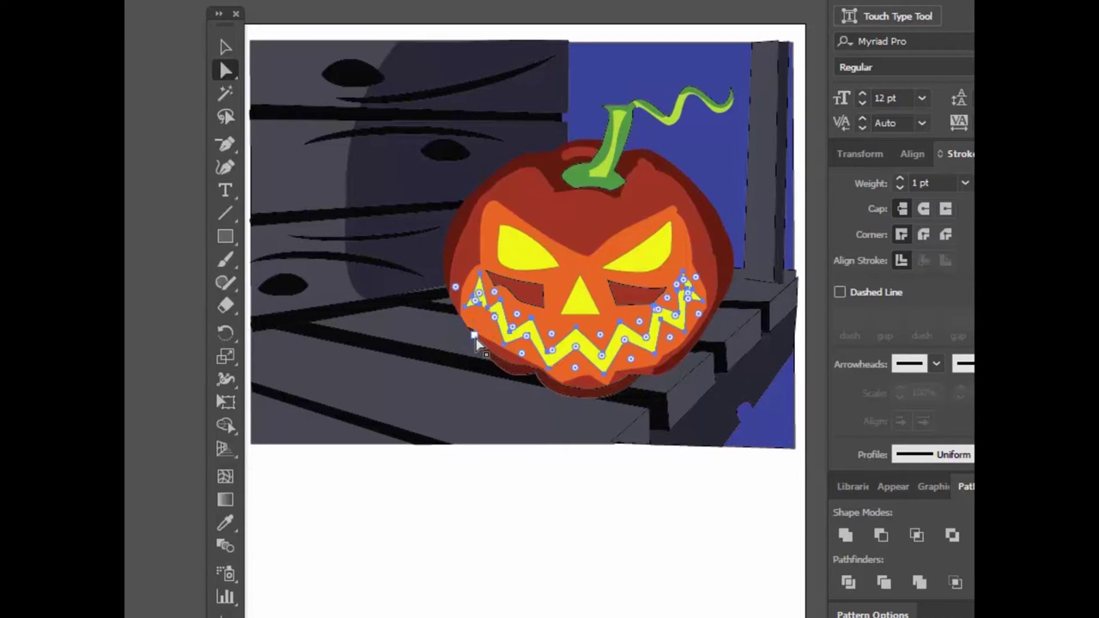
{"action": "key", "text": "ctrl+z"}
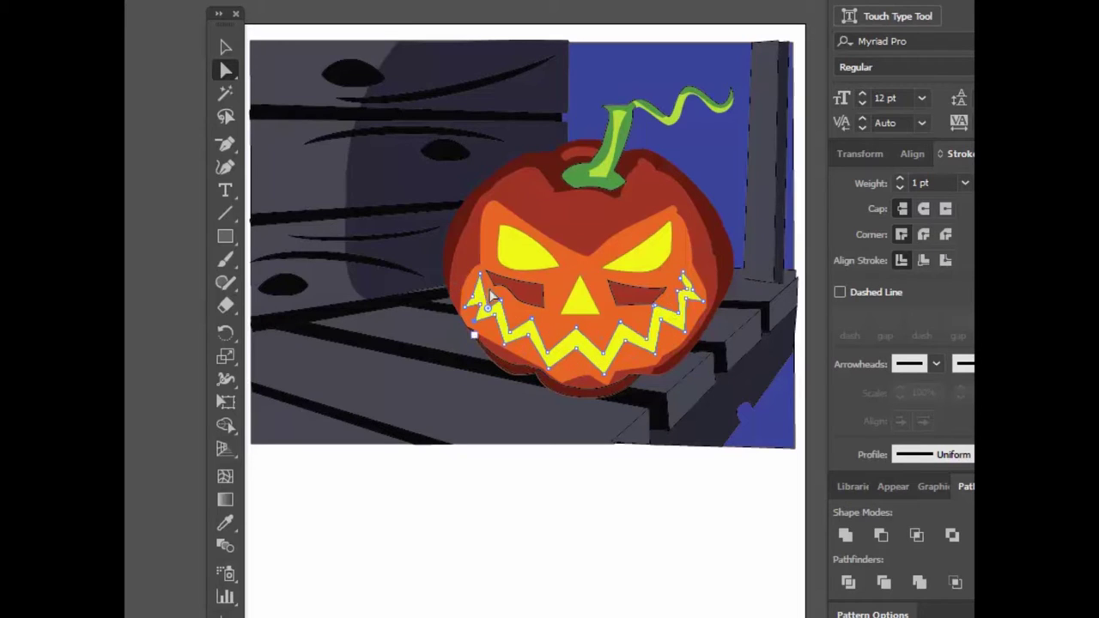
{"action": "key", "text": "ctrl+shift+a"}
Step: Adjust the lower edge of the dark wall shadow where it passes behind the pumpkin, and deselect it
{"action": "left_click", "coordinate": [412, 296]}
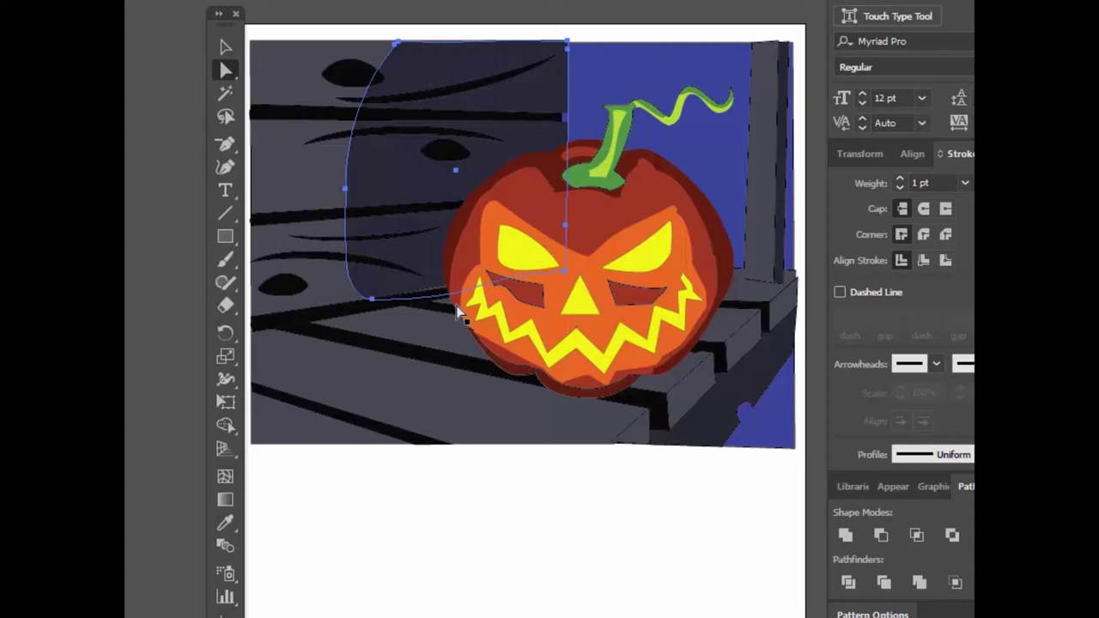
{"action": "left_click", "coordinate": [439, 300]}
{"action": "left_click", "coordinate": [452, 299]}
{"action": "left_click_drag", "start_coordinate": [448, 294], "coordinate": [567, 266]}
{"action": "left_click", "coordinate": [140, 259]}
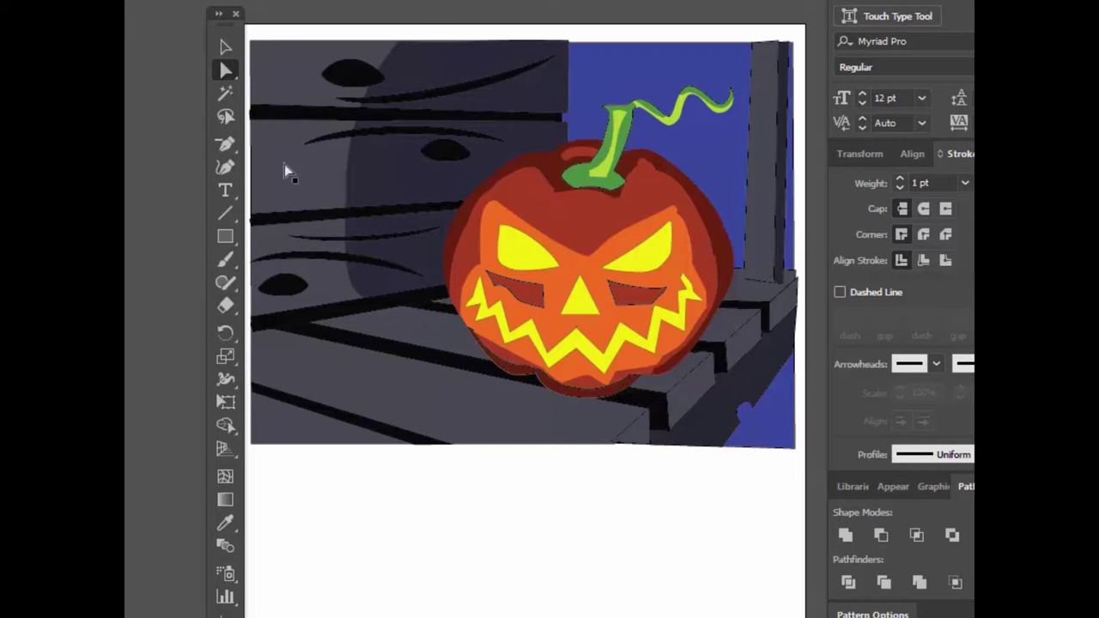
Step: Draw a large horizontal black ellipse over the bench planks, overlapping the pumpkin's lower-left side
{"action": "left_click_drag", "start_coordinate": [225, 236], "coordinate": [247, 243]}
{"action": "left_click", "coordinate": [281, 284]}
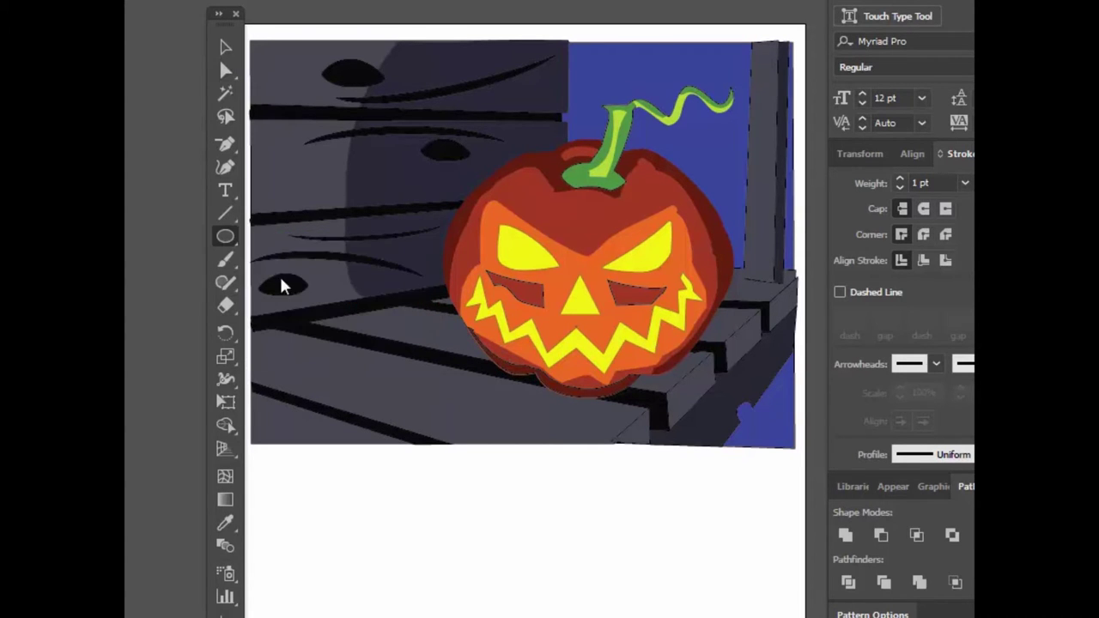
{"action": "left_click_drag", "start_coordinate": [532, 273], "coordinate": [360, 372]}
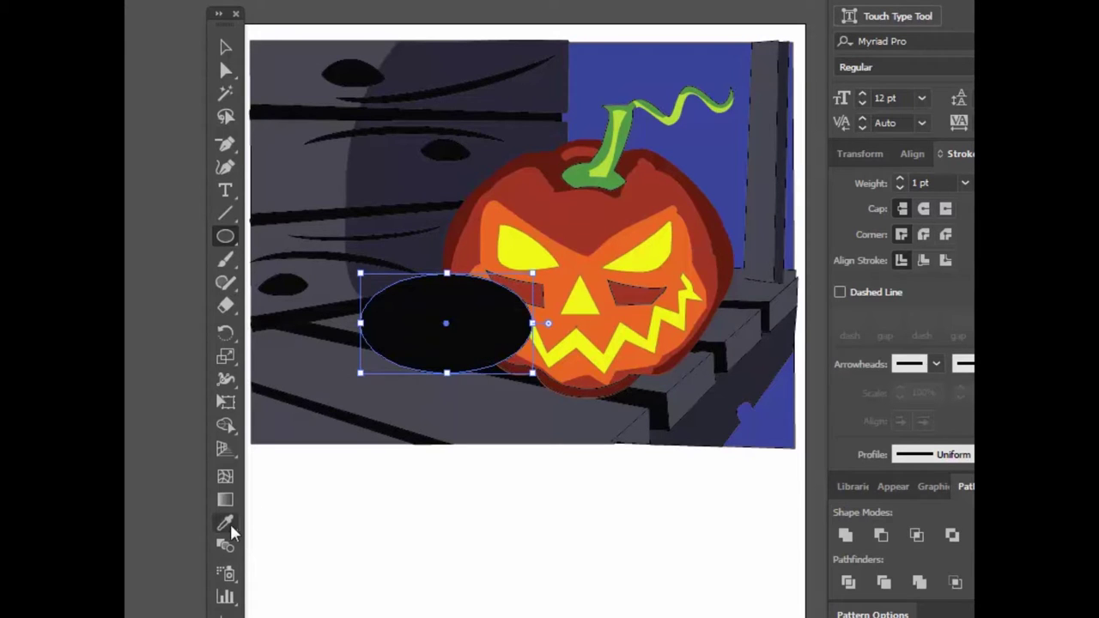
Step: Apply the wall shadow's translucent dark fill to the black ellipse and reshape it into a flat shadow on the planks beside the pumpkin
{"action": "left_click", "coordinate": [225, 523]}
{"action": "left_click", "coordinate": [393, 154]}
{"action": "left_click", "coordinate": [225, 71]}
{"action": "left_click_drag", "start_coordinate": [360, 324], "coordinate": [379, 326]}
{"action": "left_click_drag", "start_coordinate": [444, 373], "coordinate": [493, 375]}
{"action": "mouse_move", "coordinate": [465, 330]}
{"action": "left_mouse_down"}
{"action": "mouse_move", "coordinate": [468, 339]}
{"action": "mouse_move", "coordinate": [465, 320]}
{"action": "left_mouse_up"}
{"action": "left_click_drag", "start_coordinate": [505, 279], "coordinate": [490, 343]}
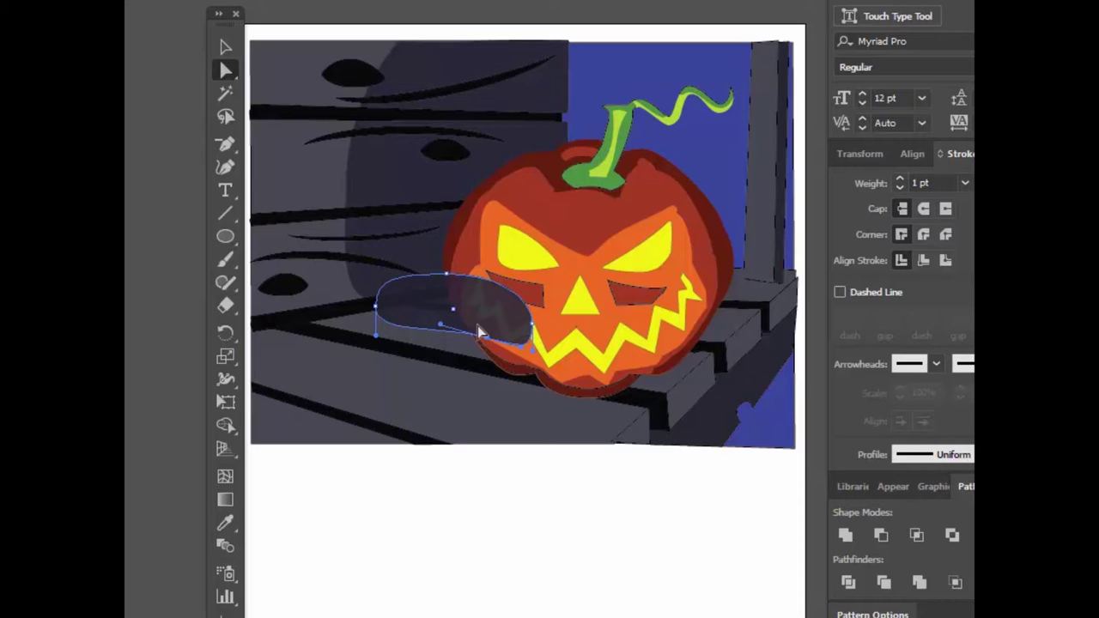
Step: Arrange the plank shadow behind the pumpkin but in front of the wooden planks
{"action": "left_click", "coordinate": [224, 44]}
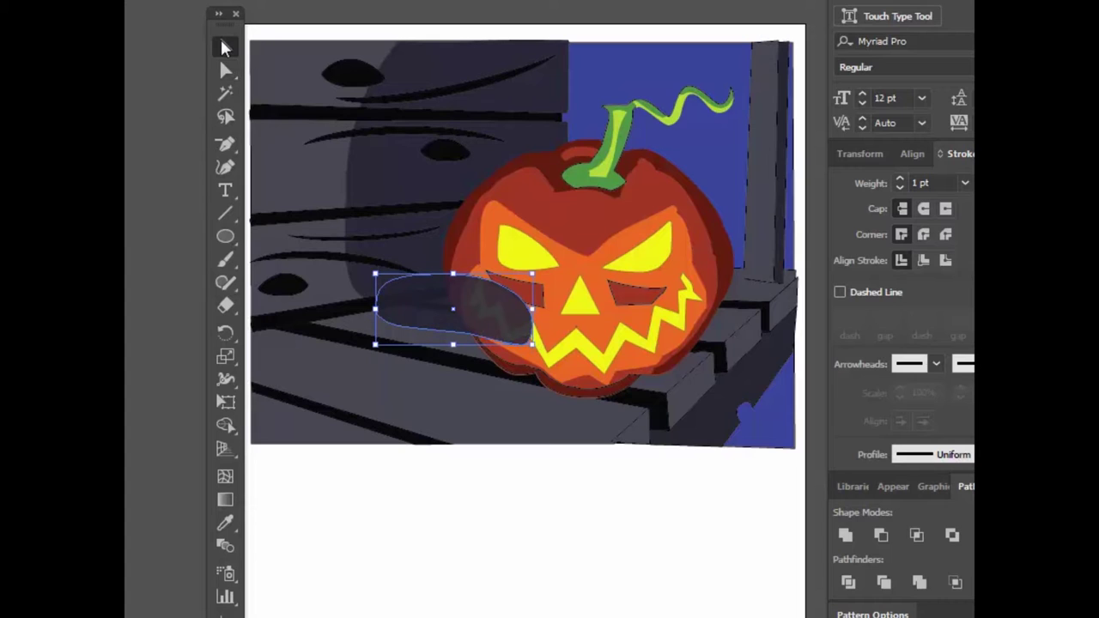
{"action": "mouse_move", "coordinate": [112, 2]}
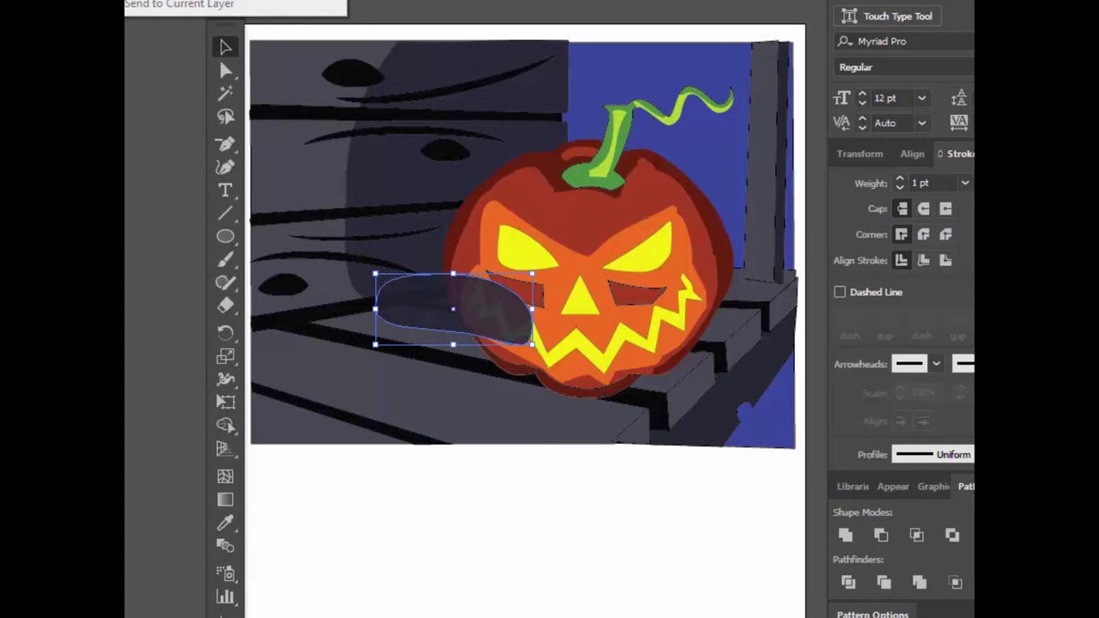
{"action": "left_click", "coordinate": [178, 0]}
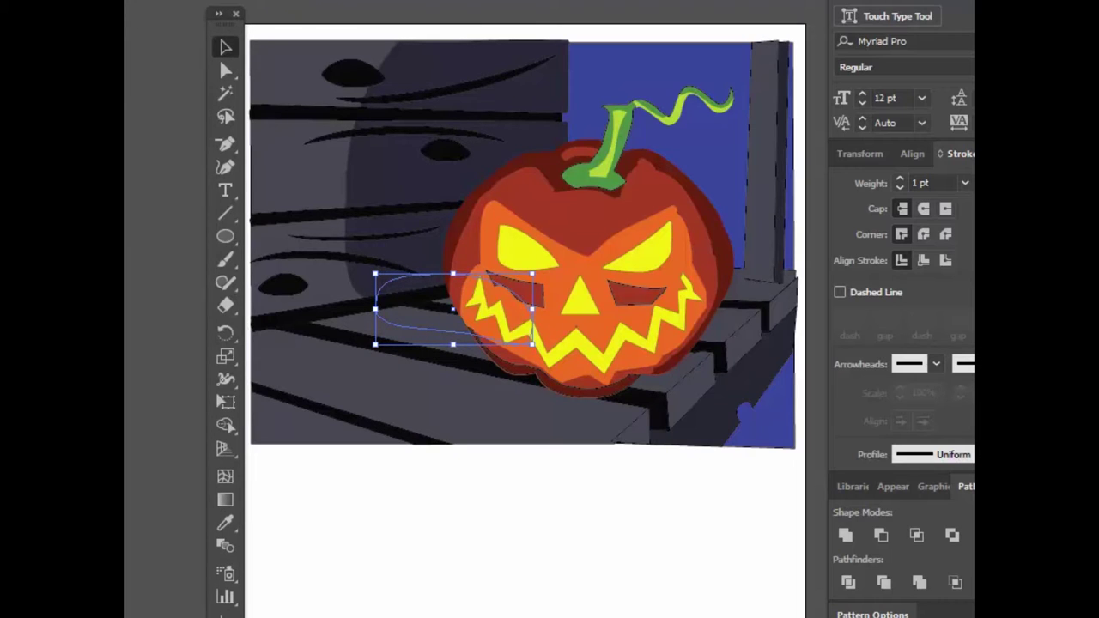
{"action": "key", "text": "ctrl"}
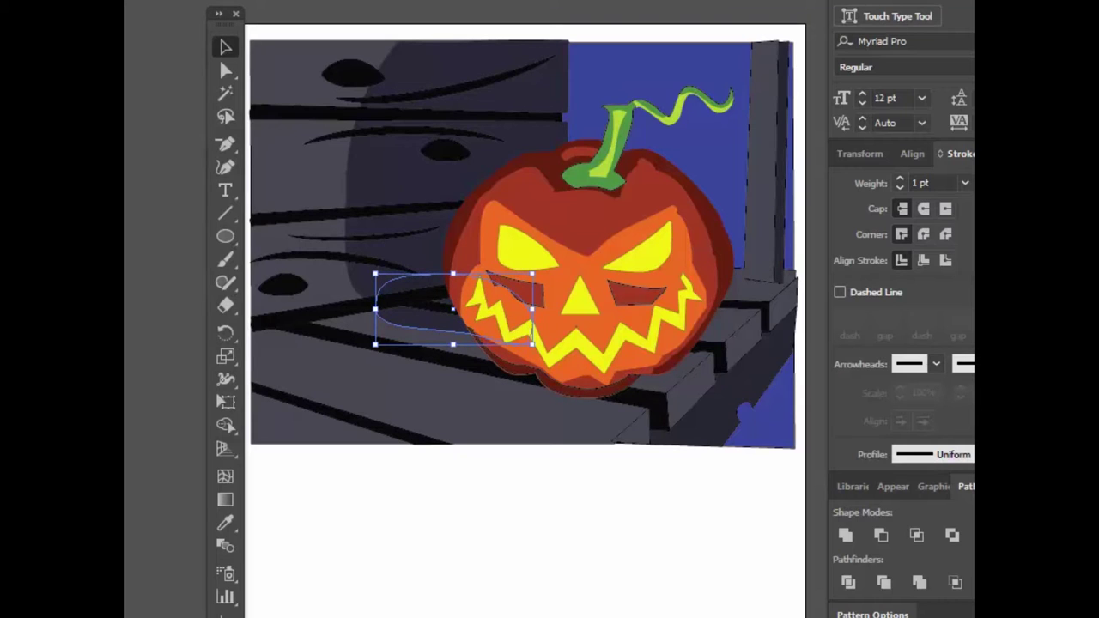
{"action": "left_click", "coordinate": [161, 144]}
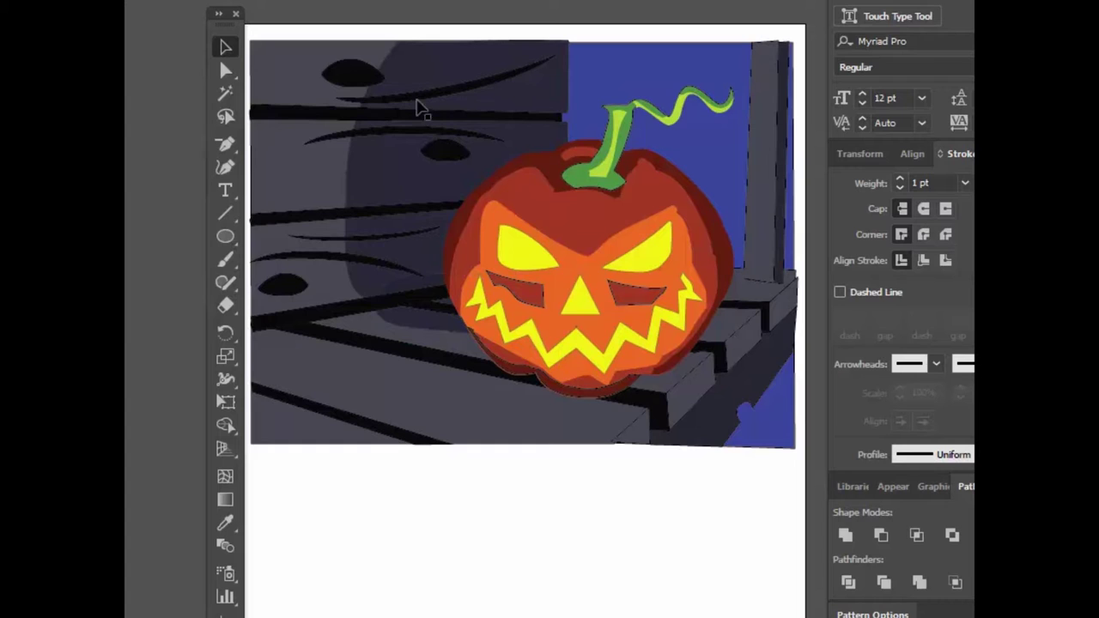
Step: Add anchor points to the left and upper edges of the plank shadow beside the pumpkin's left side
{"action": "left_click", "coordinate": [436, 288]}
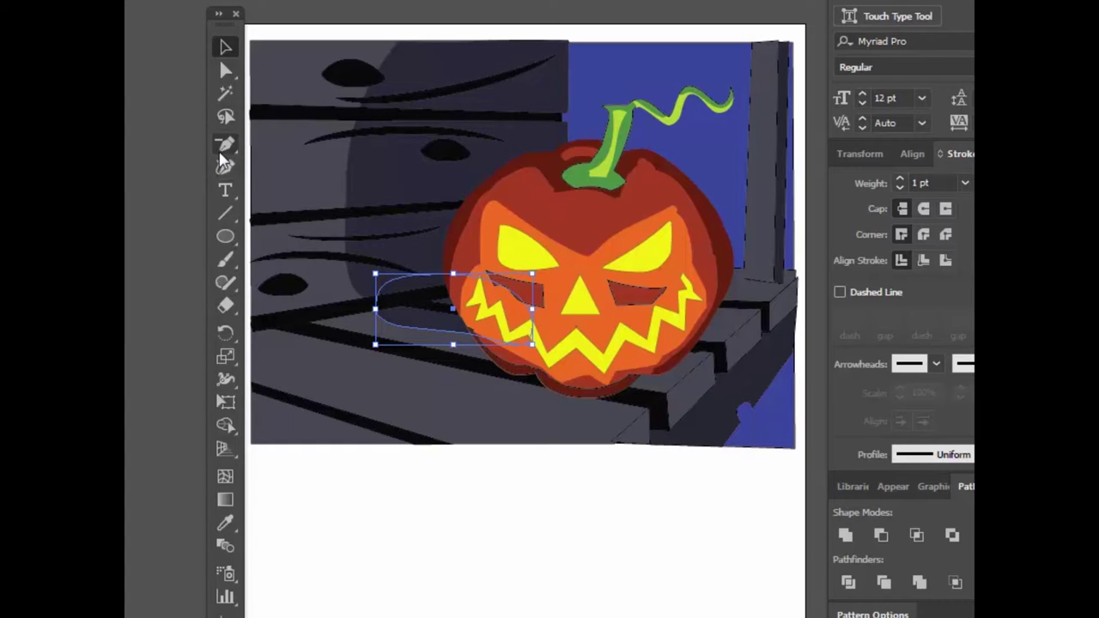
{"action": "left_click_drag", "start_coordinate": [225, 143], "coordinate": [335, 167]}
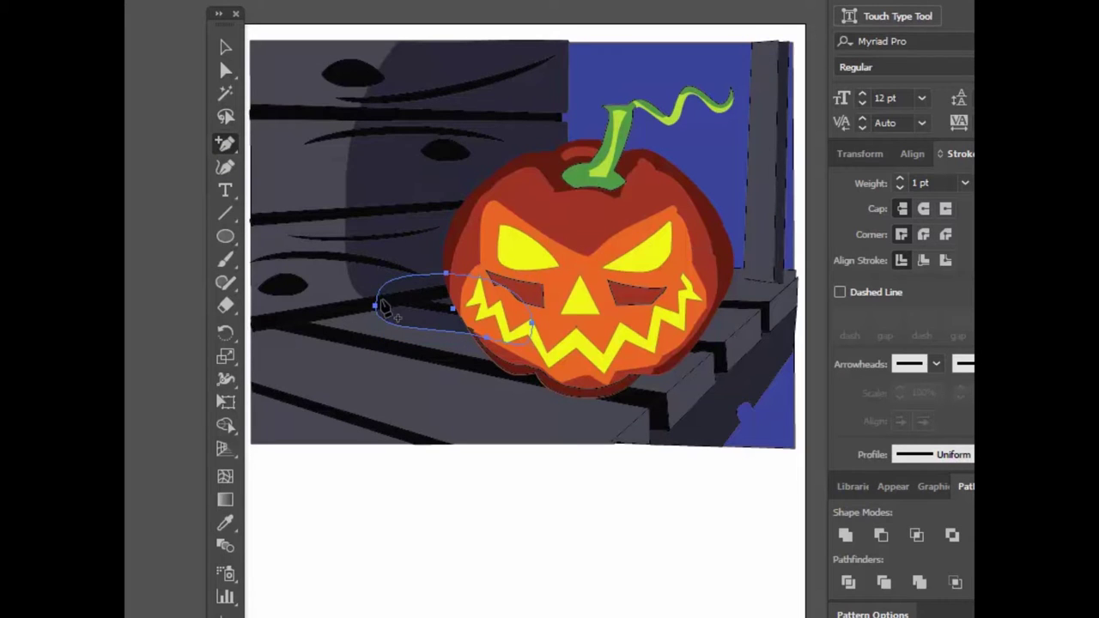
{"action": "left_click", "coordinate": [376, 300]}
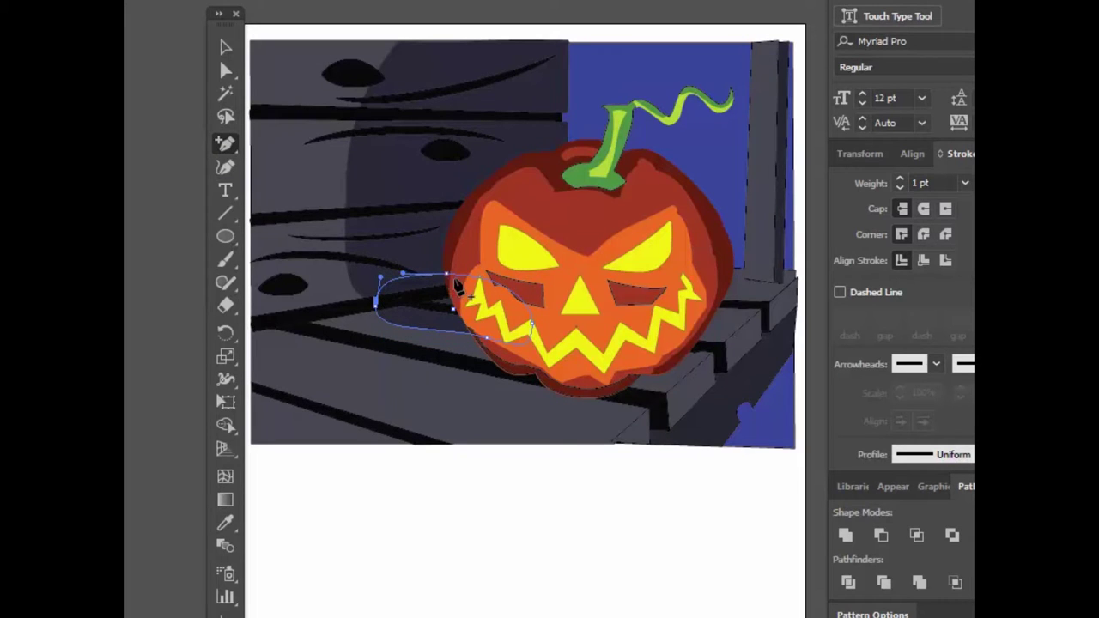
{"action": "left_click", "coordinate": [462, 275]}
Step: Adjust the curve of the plank shadow's upper left edge where it meets the wall shadow
{"action": "key", "text": "a"}
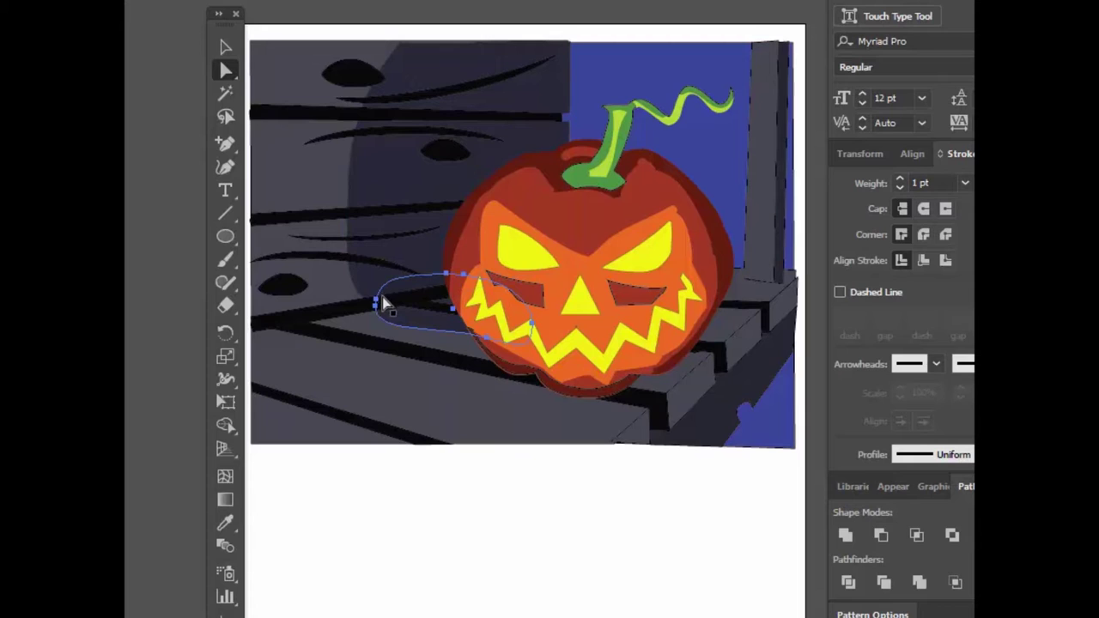
{"action": "left_click", "coordinate": [378, 300]}
{"action": "left_click_drag", "start_coordinate": [381, 278], "coordinate": [412, 295]}
{"action": "key", "text": "ctrl+z"}
{"action": "left_click_drag", "start_coordinate": [403, 274], "coordinate": [475, 265]}
{"action": "left_click", "coordinate": [126, 133]}
Step: Erase the upper left end of the dark red shape along the pumpkin's base
{"action": "left_click", "coordinate": [486, 364]}
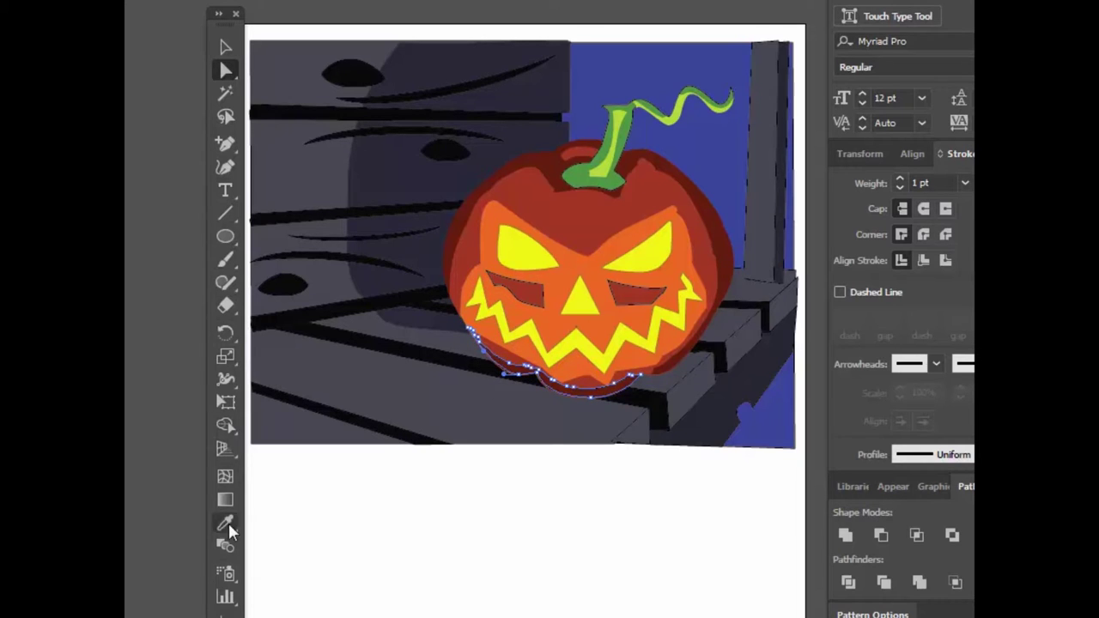
{"action": "left_click", "coordinate": [225, 306]}
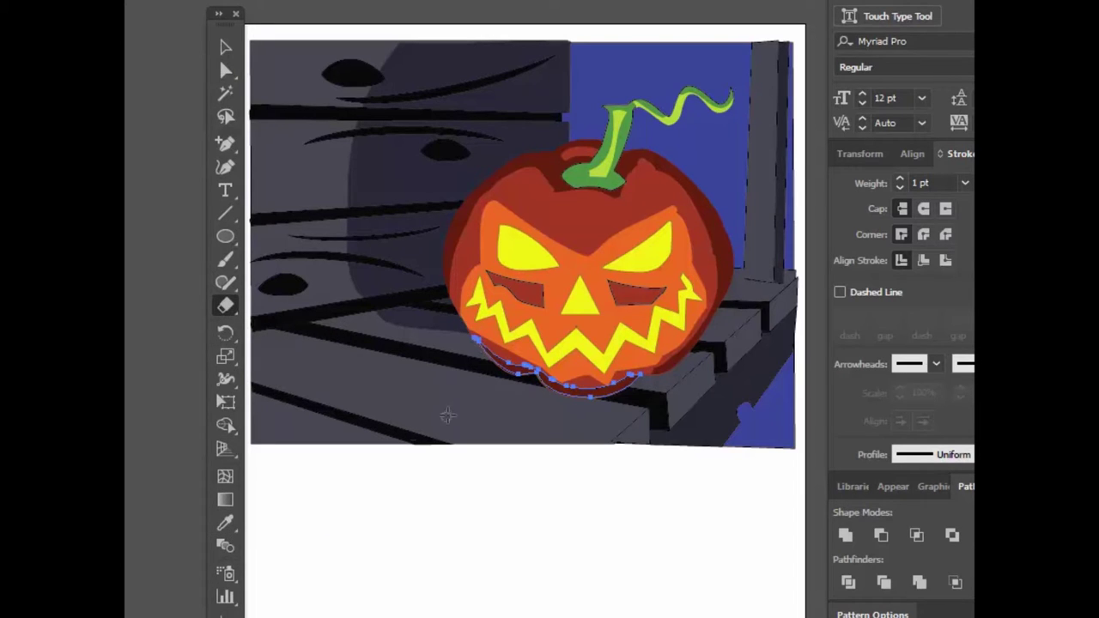
{"action": "left_click", "coordinate": [226, 48]}
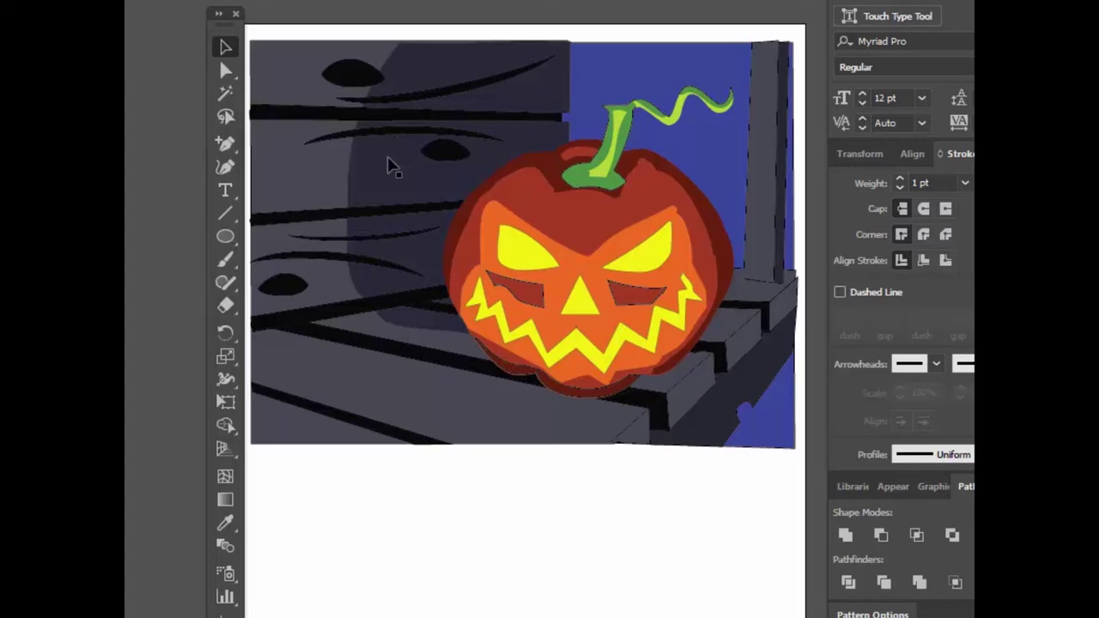
Step: Draw a large ellipse over the planks to the pumpkin's right and apply the wall shadow's translucent dark fill to it
{"action": "left_click", "coordinate": [225, 236]}
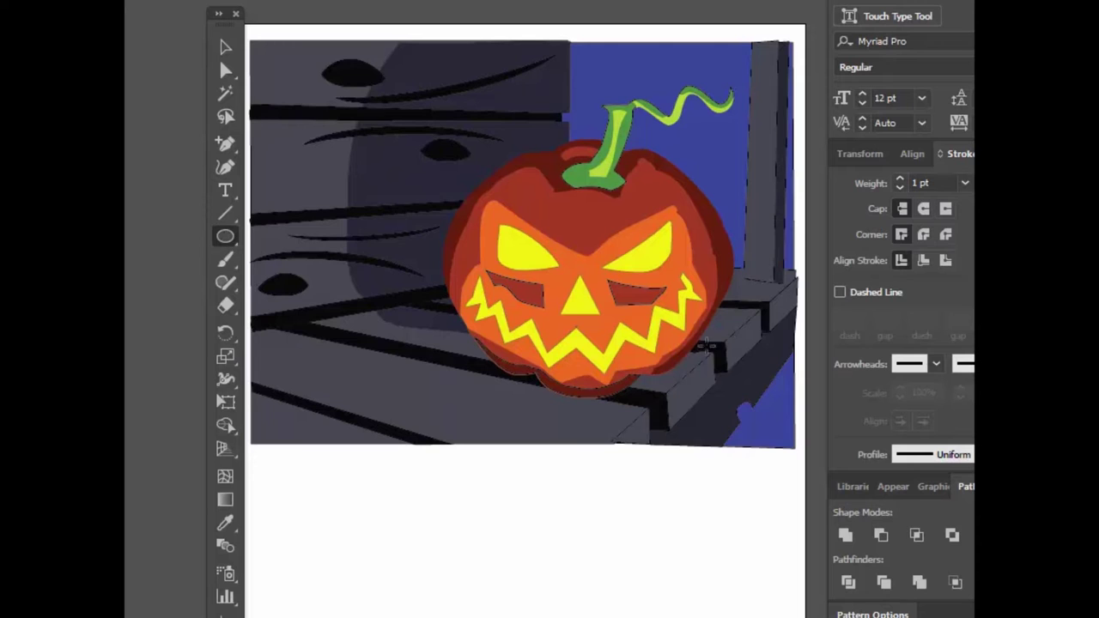
{"action": "left_click_drag", "start_coordinate": [651, 346], "coordinate": [852, 531]}
{"action": "key", "text": "v"}
{"action": "left_click_drag", "start_coordinate": [743, 386], "coordinate": [726, 287]}
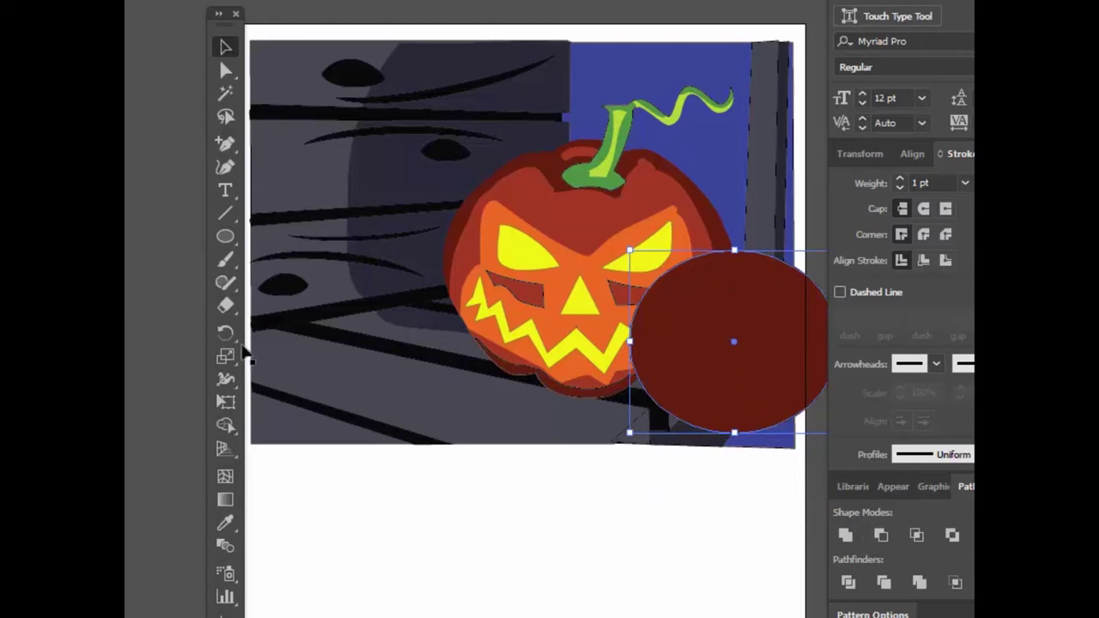
{"action": "left_click", "coordinate": [225, 523]}
{"action": "left_click", "coordinate": [411, 169]}
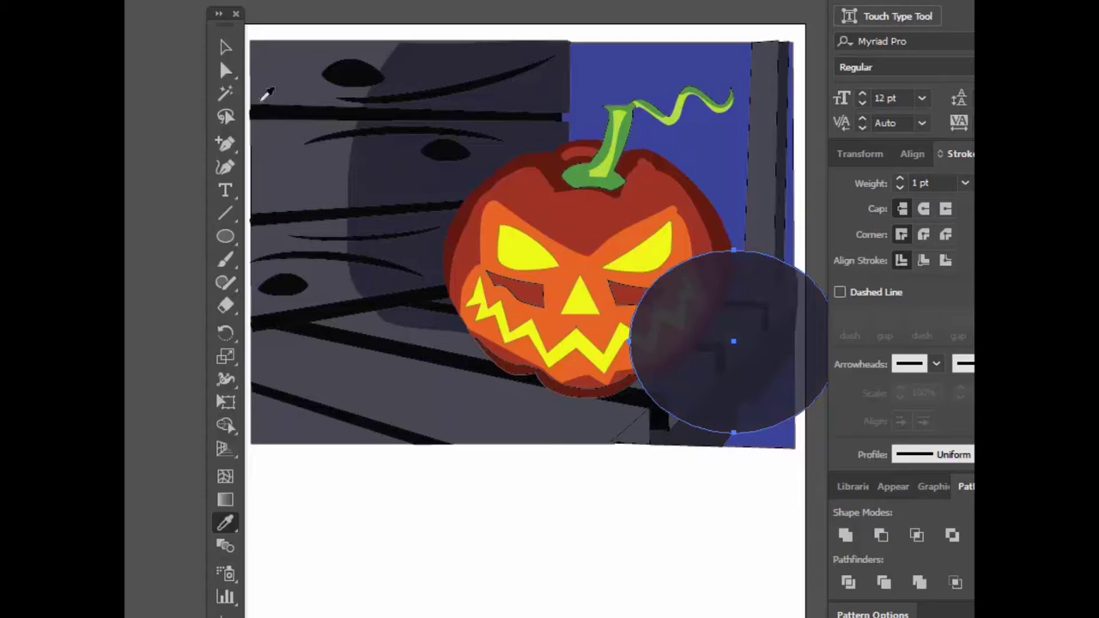
Step: Reshape the new ellipse with a concave lower left side, moving its bottom anchor slightly left and its top anchor down
{"action": "left_click", "coordinate": [226, 72]}
{"action": "left_click", "coordinate": [630, 343]}
{"action": "left_click_drag", "start_coordinate": [630, 393], "coordinate": [732, 356]}
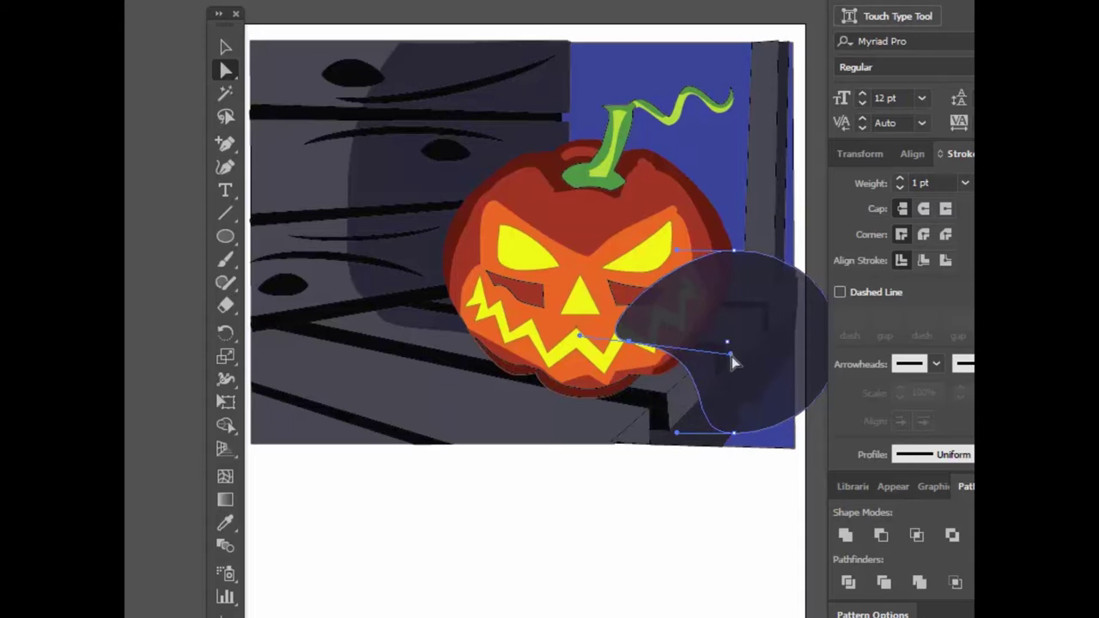
{"action": "left_click", "coordinate": [734, 434]}
{"action": "left_click_drag", "start_coordinate": [734, 434], "coordinate": [722, 434]}
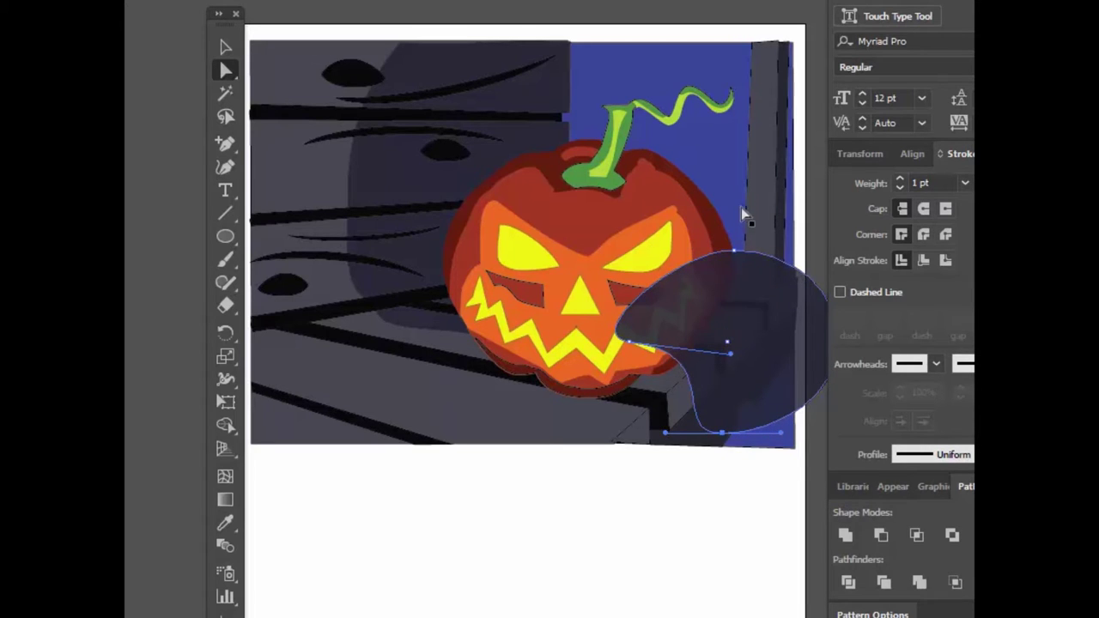
{"action": "left_click_drag", "start_coordinate": [735, 251], "coordinate": [738, 273]}
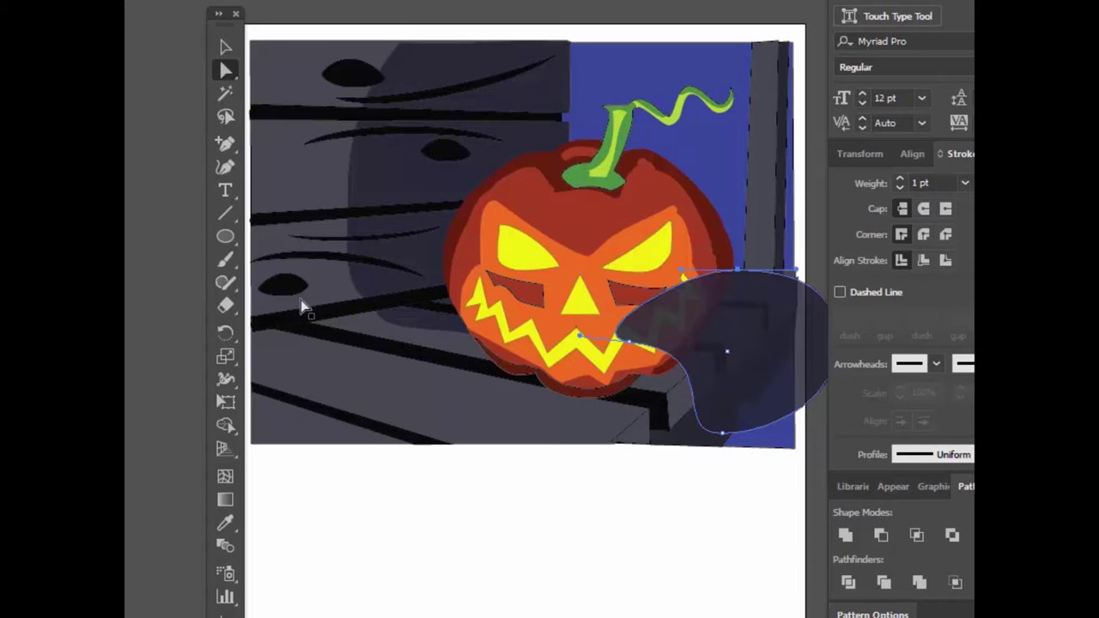
Step: Add anchor points on the new shadow's lower left and upper right edges, and delete its rightmost and bottom anchors
{"action": "left_click", "coordinate": [226, 142]}
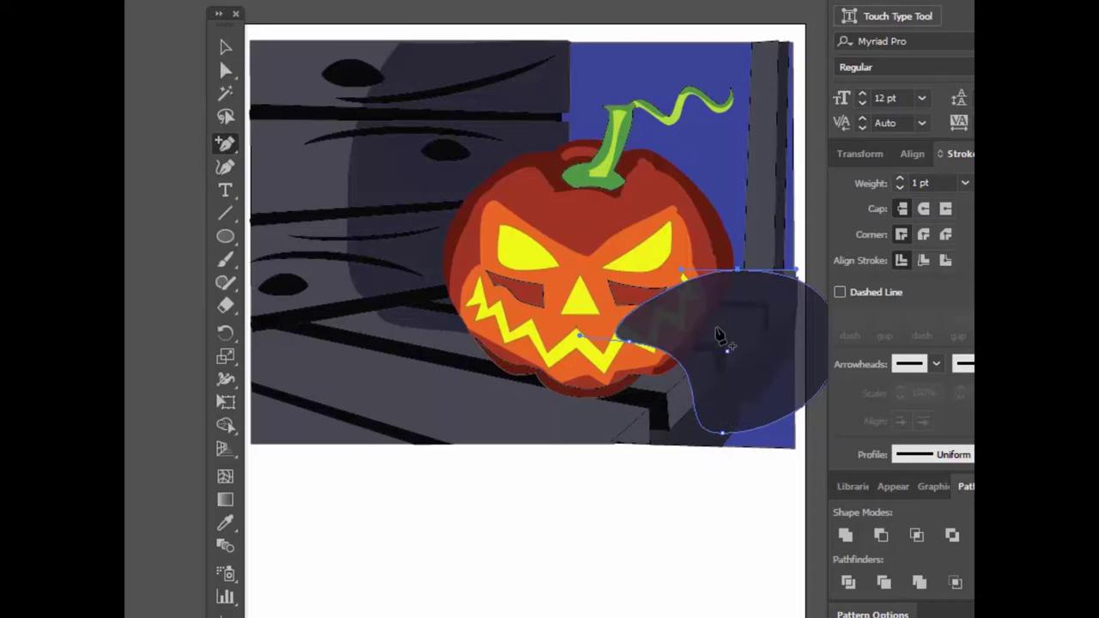
{"action": "left_click", "coordinate": [697, 420]}
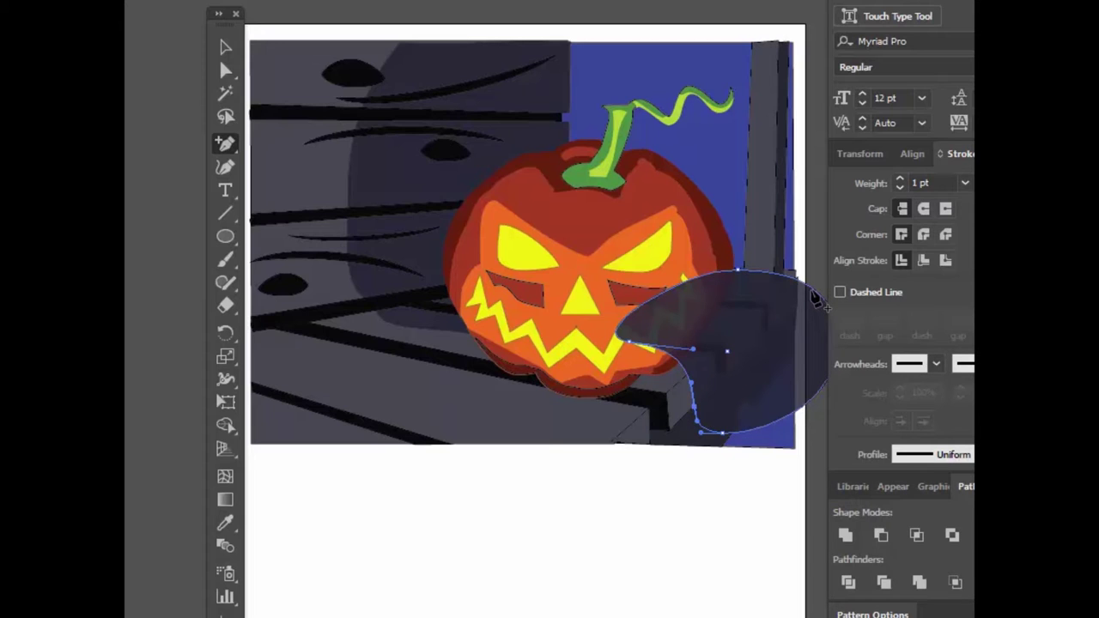
{"action": "left_click", "coordinate": [802, 290]}
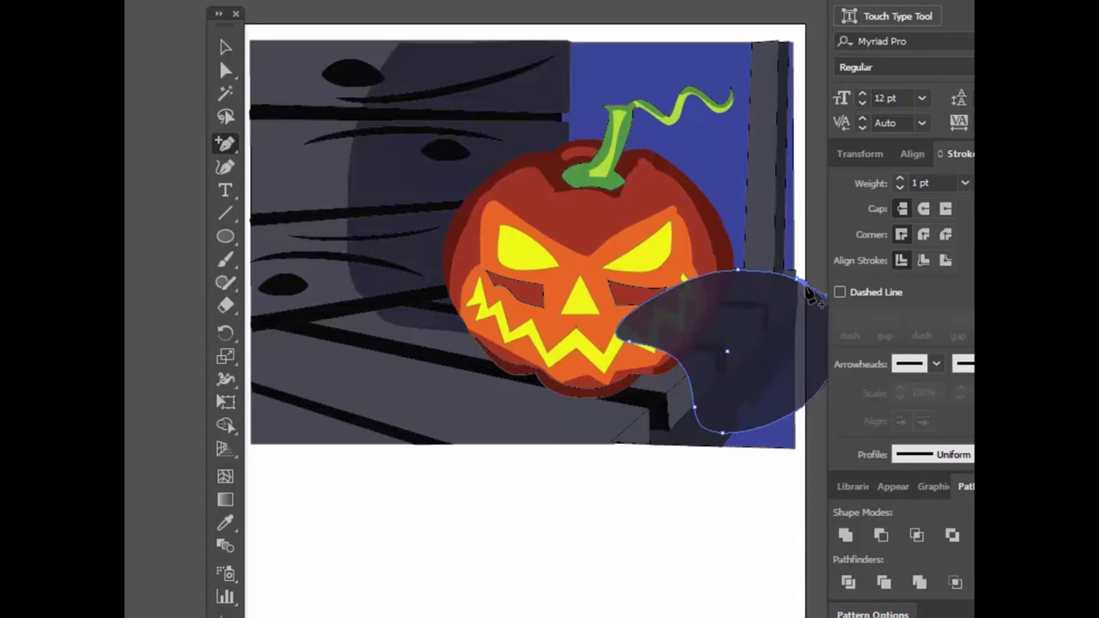
{"action": "left_click_drag", "start_coordinate": [225, 143], "coordinate": [289, 190]}
{"action": "left_click_drag", "start_coordinate": [826, 393], "coordinate": [751, 380]}
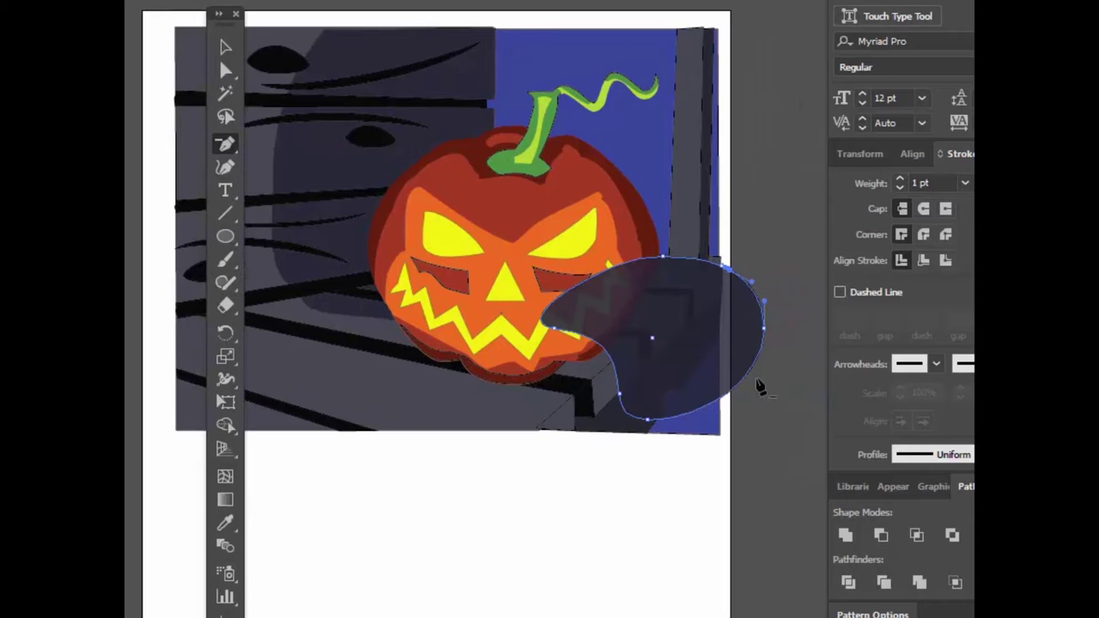
{"action": "left_click", "coordinate": [766, 332]}
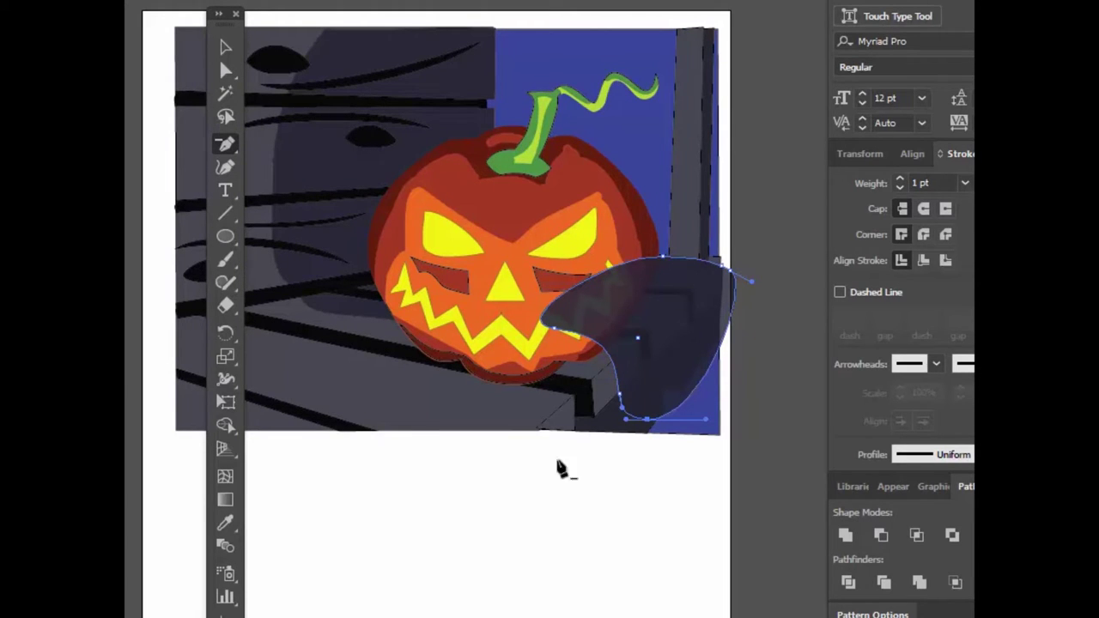
{"action": "left_click", "coordinate": [650, 422]}
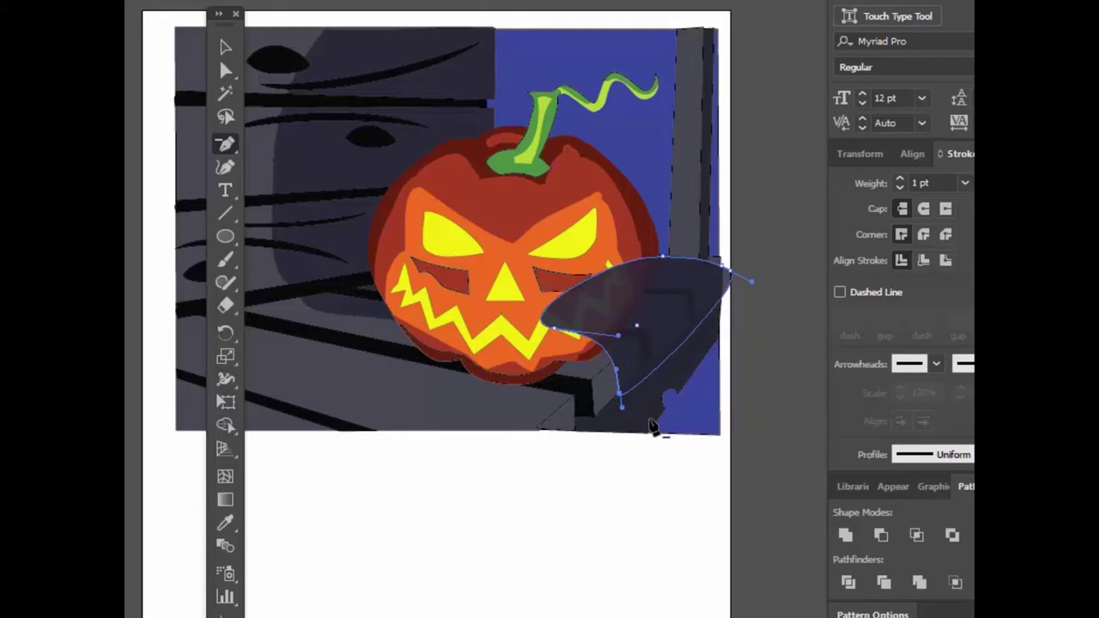
Step: Round the shadow's lower tip and pull its upper right corner in to the edge of the planks
{"action": "key", "text": "a"}
{"action": "left_click_drag", "start_coordinate": [623, 411], "coordinate": [606, 402]}
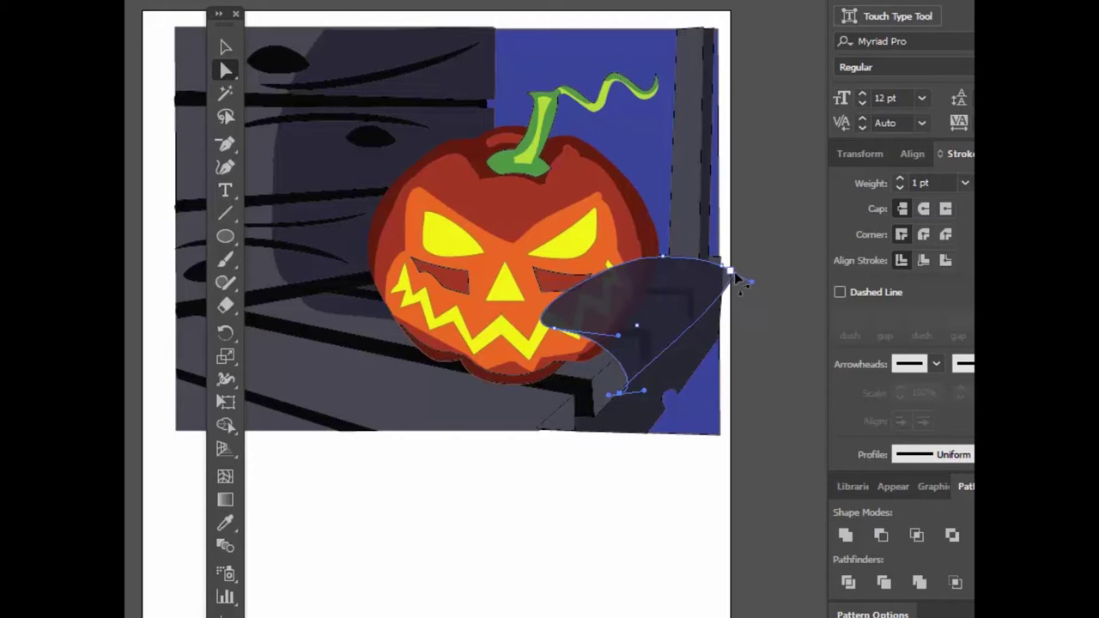
{"action": "left_click_drag", "start_coordinate": [731, 272], "coordinate": [724, 305]}
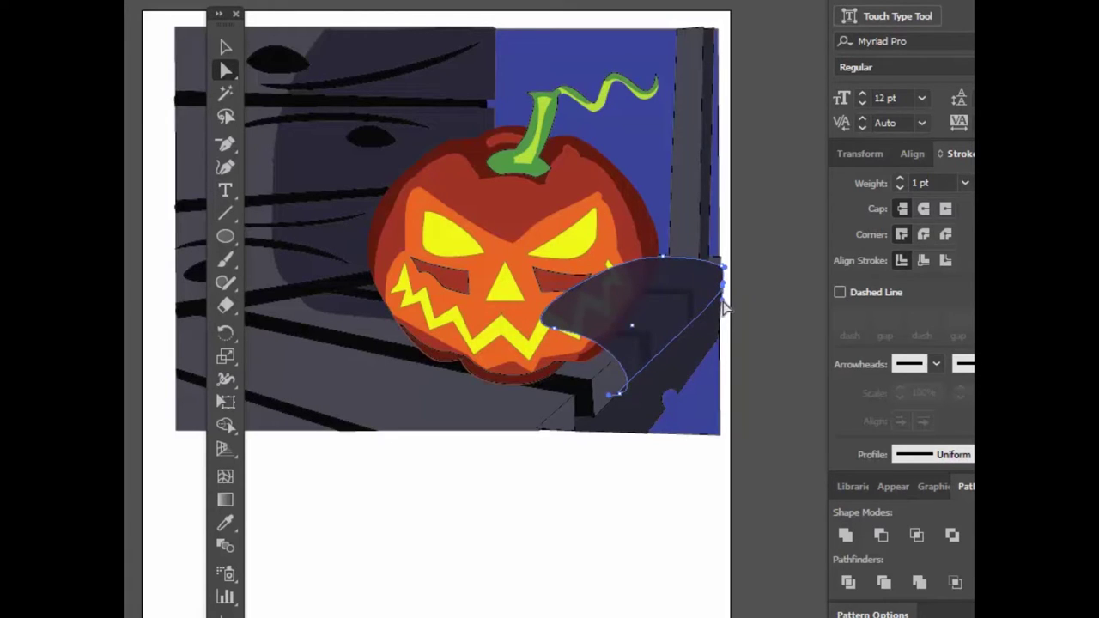
Step: Try to arrange the new shadow behind the pumpkin and in front of the right-hand planks
{"action": "left_click", "coordinate": [225, 48]}
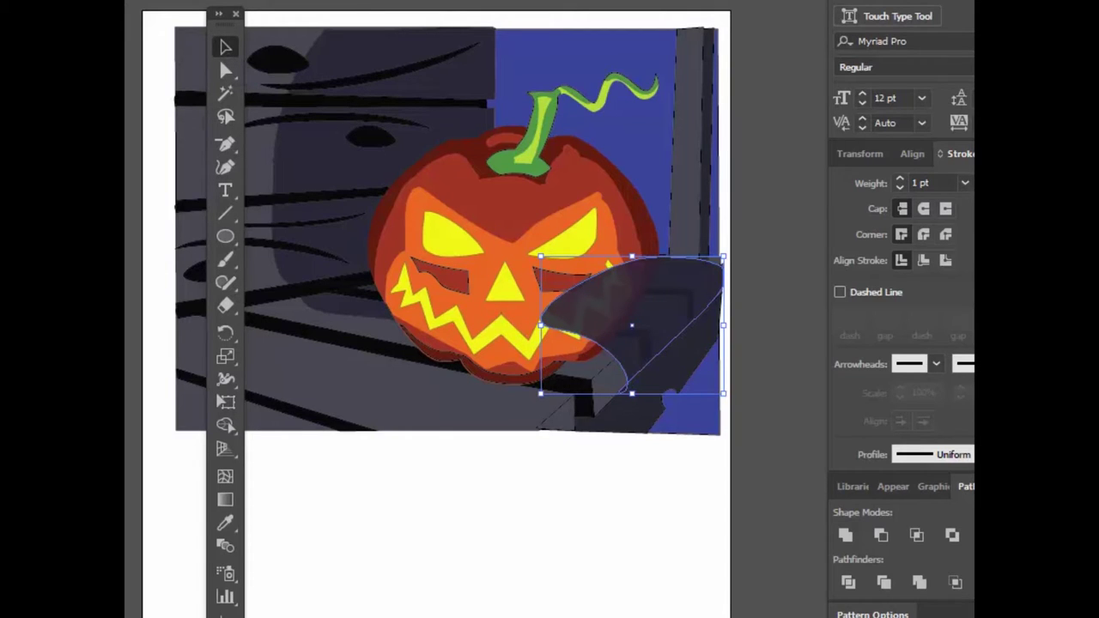
{"action": "mouse_move", "coordinate": [125, 2]}
{"action": "left_click", "coordinate": [172, 0]}
{"action": "key", "text": "ctrl"}
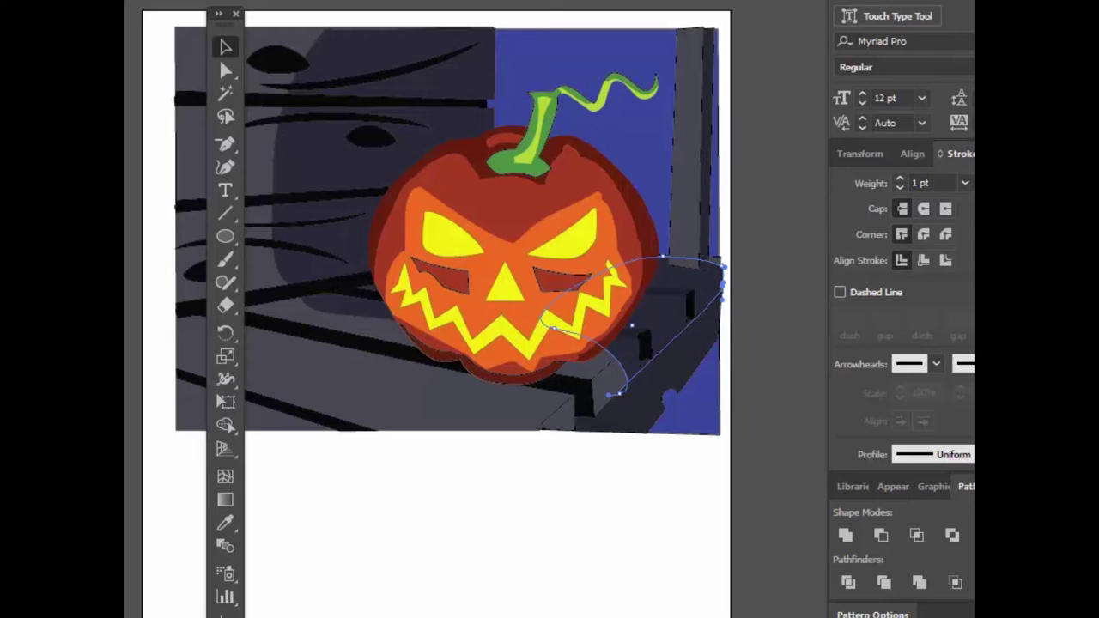
{"action": "key", "text": "ctrl+["}
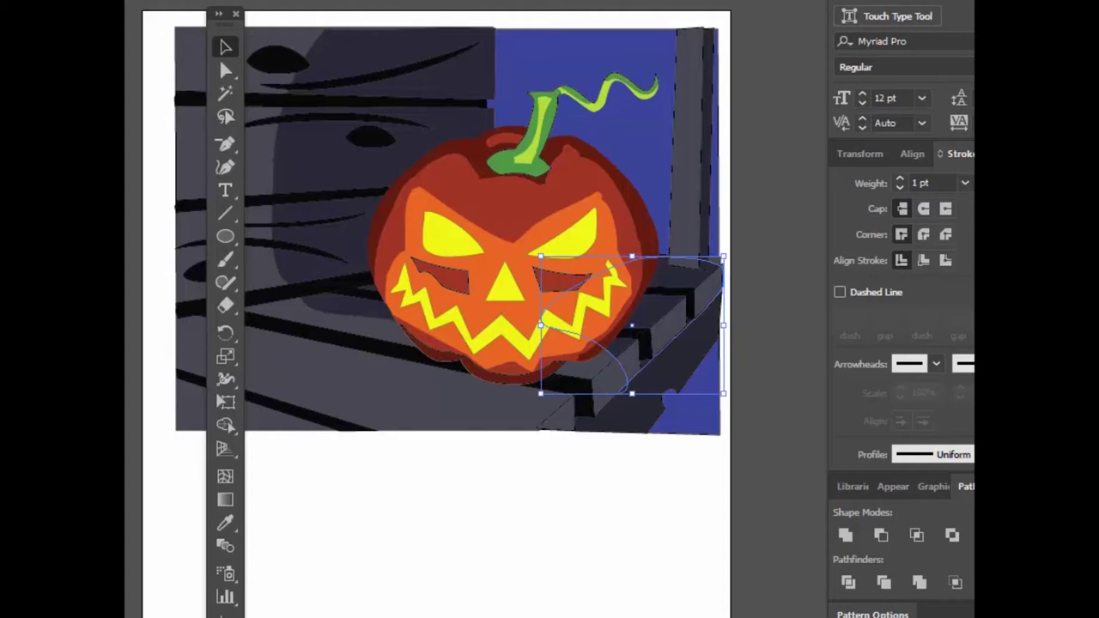
{"action": "key", "text": "ctrl+shift+a"}
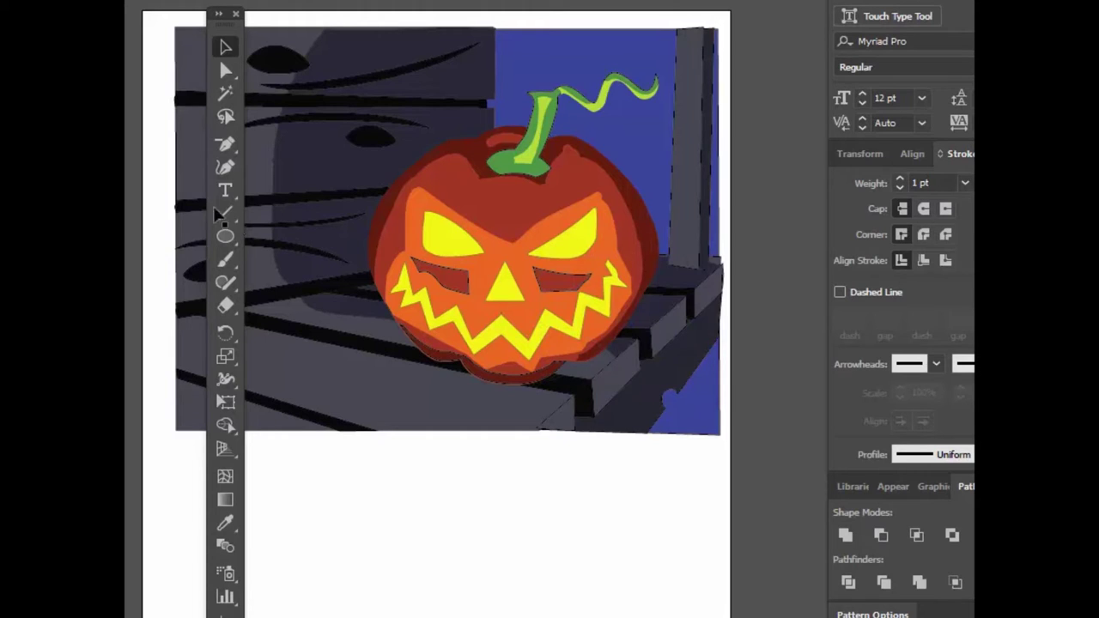
Step: Undo the stacking changes of the right-hand shadow and move it back over the planks beside the pumpkin
{"action": "left_click", "coordinate": [664, 319]}
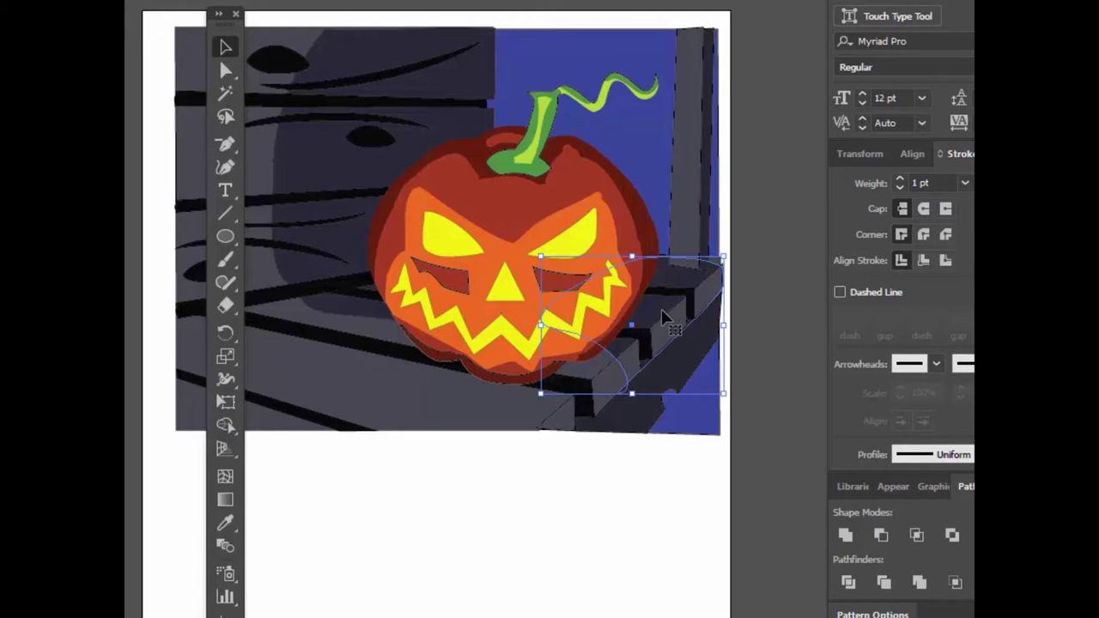
{"action": "key", "text": "ctrl+["}
{"action": "key", "text": "v"}
{"action": "key", "text": "a"}
{"action": "key", "text": "ctrl+z"}
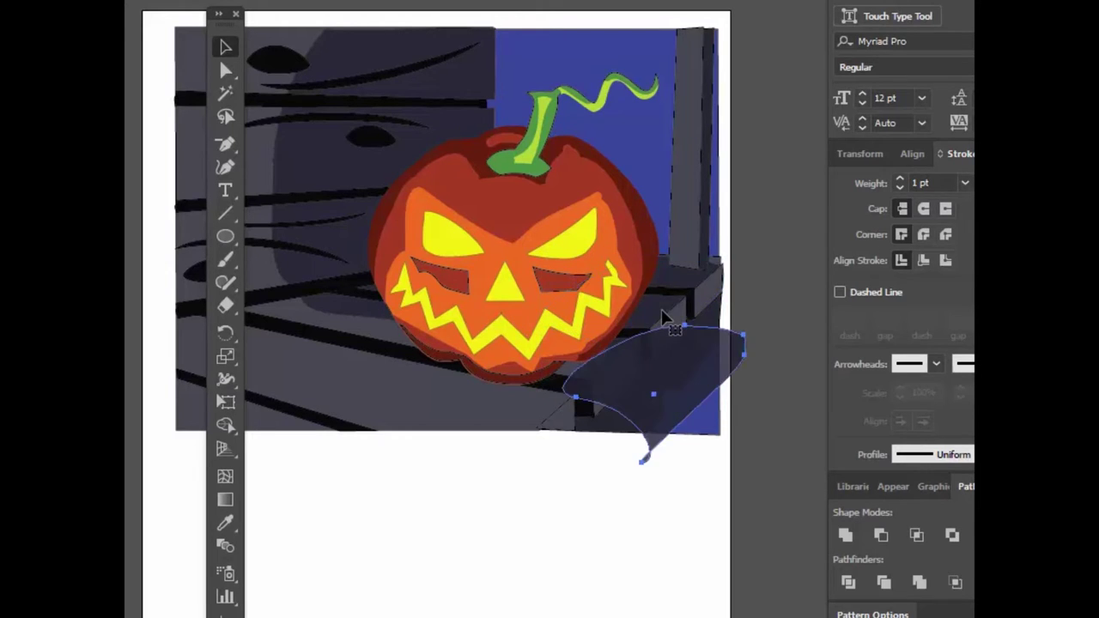
{"action": "left_click", "coordinate": [668, 326]}
{"action": "left_click_drag", "start_coordinate": [668, 365], "coordinate": [646, 292]}
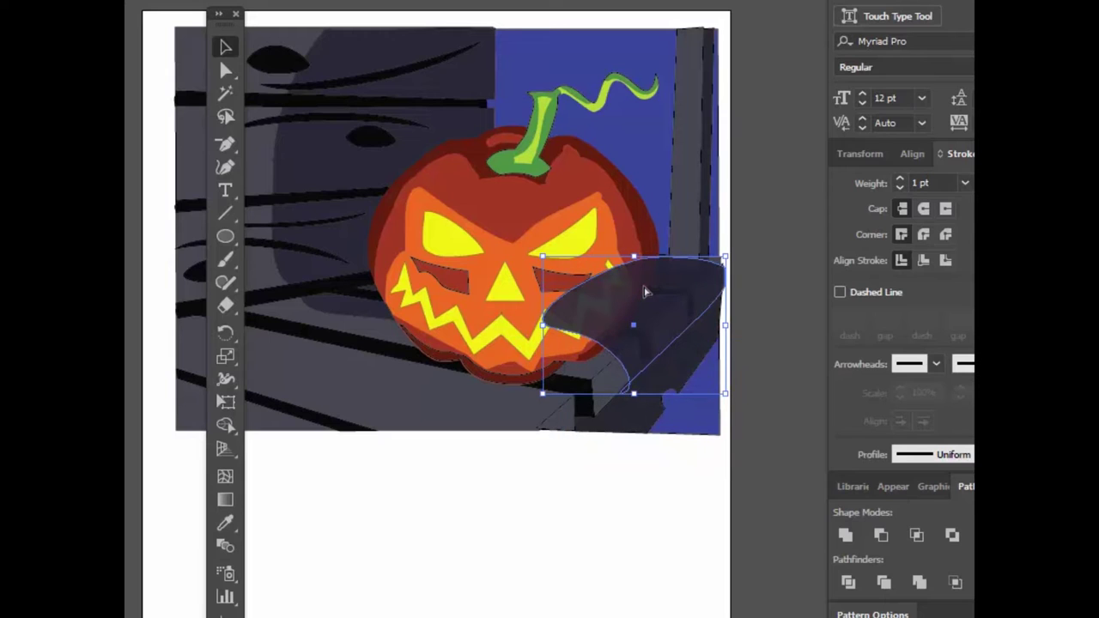
Step: Add an anchor point on the lower left edge of the right-hand shadow shape and delete its top and left anchors
{"action": "left_click_drag", "start_coordinate": [235, 147], "coordinate": [292, 167]}
{"action": "left_click", "coordinate": [616, 360]}
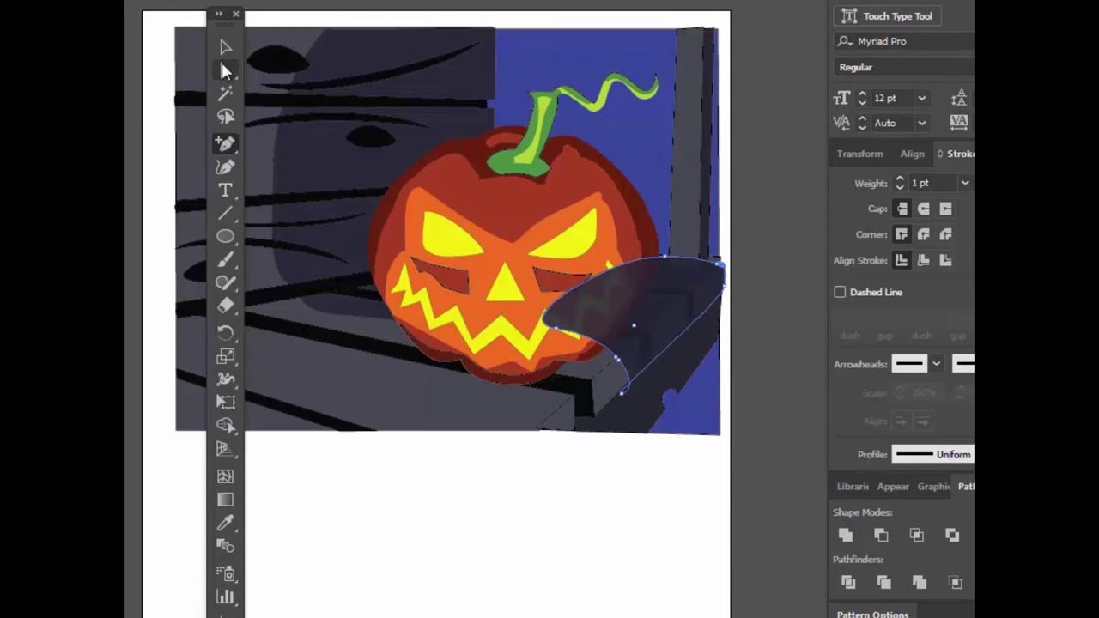
{"action": "left_click_drag", "start_coordinate": [225, 144], "coordinate": [292, 189]}
{"action": "left_click", "coordinate": [667, 257]}
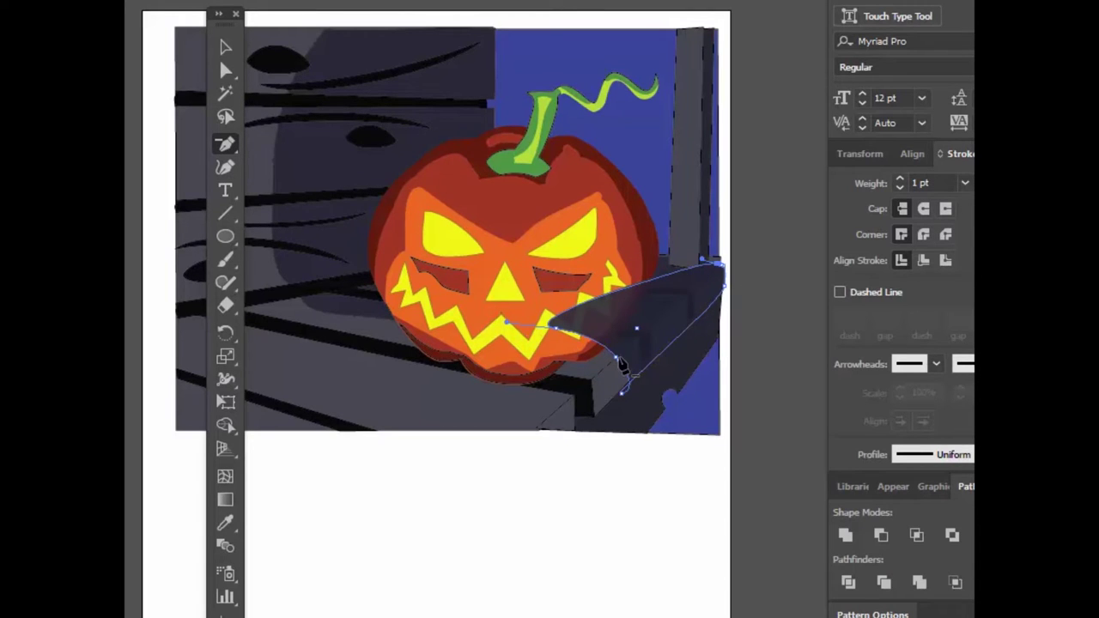
{"action": "left_click", "coordinate": [556, 329]}
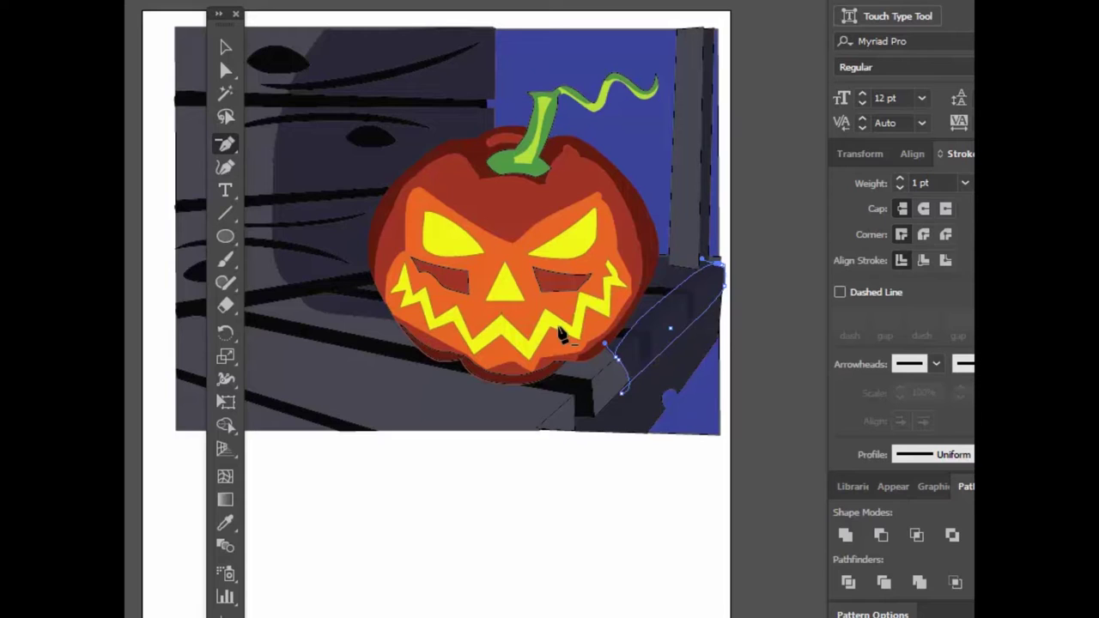
Step: Adjust the curve handles on the shadow's upper edge so it runs straight along the upper edge of the plank ends
{"action": "left_click", "coordinate": [225, 71]}
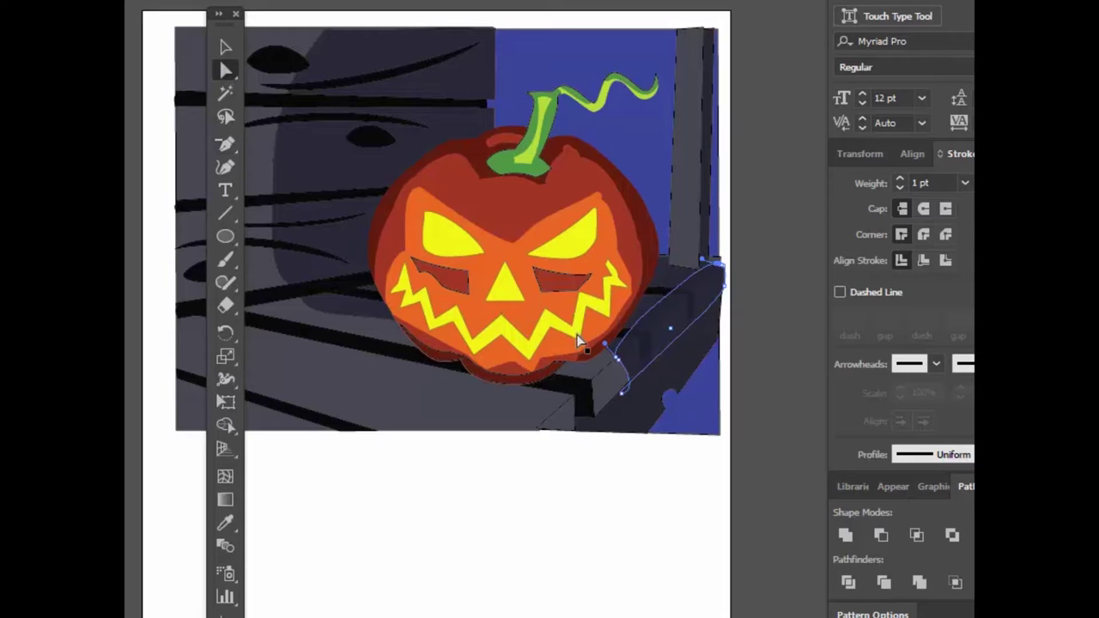
{"action": "left_click", "coordinate": [616, 358]}
{"action": "left_click_drag", "start_coordinate": [606, 344], "coordinate": [683, 302]}
{"action": "left_click", "coordinate": [706, 263]}
{"action": "left_click_drag", "start_coordinate": [703, 260], "coordinate": [688, 298]}
{"action": "left_click", "coordinate": [690, 303]}
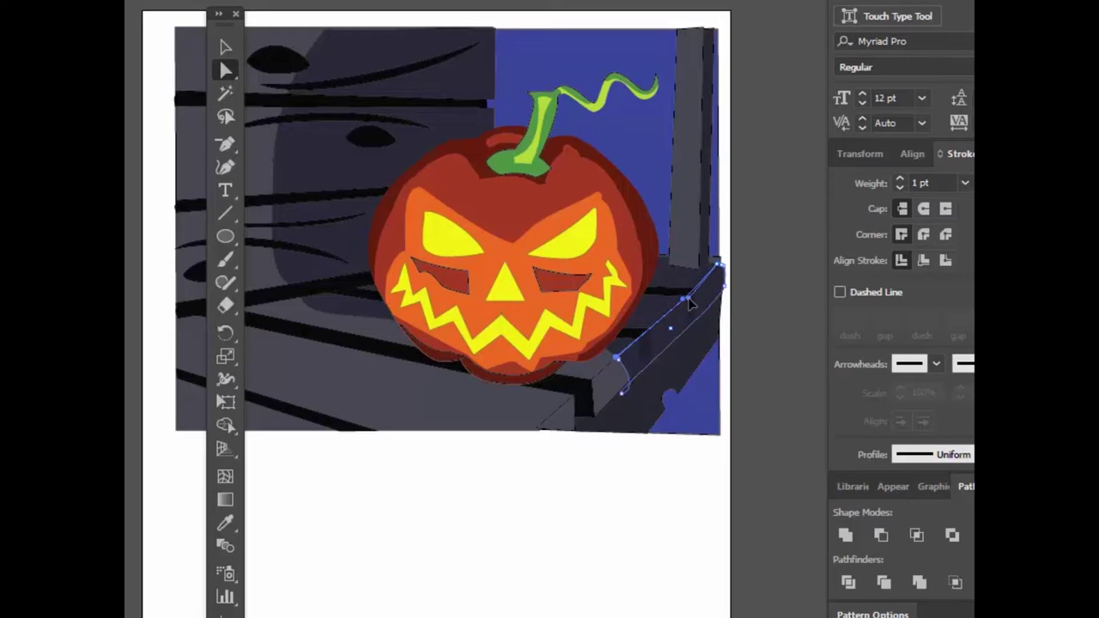
Step: Delete the surplus anchor at the lower tip of the narrow shadow strip over the plank ends
{"action": "left_click_drag", "start_coordinate": [228, 146], "coordinate": [285, 189]}
{"action": "left_click", "coordinate": [630, 382]}
{"action": "left_click", "coordinate": [628, 393]}
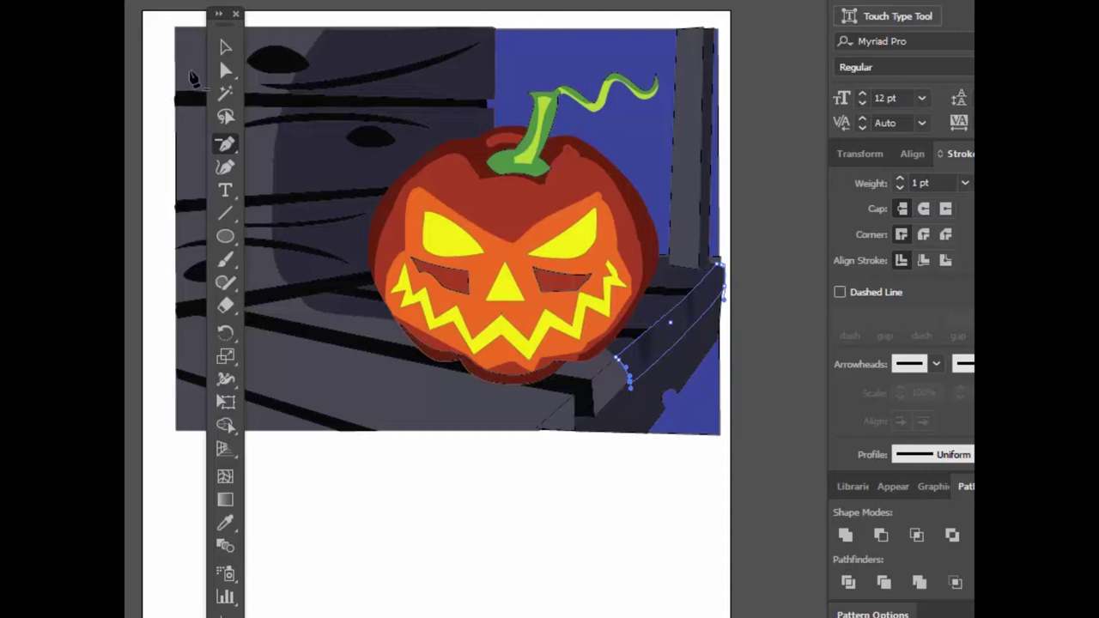
{"action": "left_click", "coordinate": [223, 70]}
{"action": "key", "text": "ctrl+equal"}
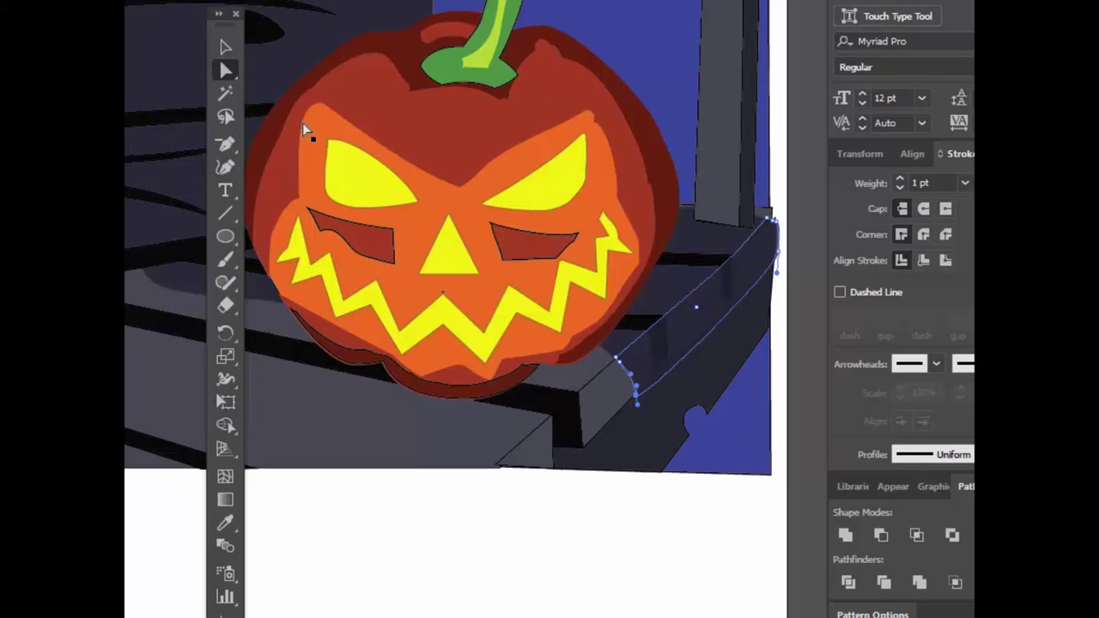
{"action": "left_click", "coordinate": [225, 48]}
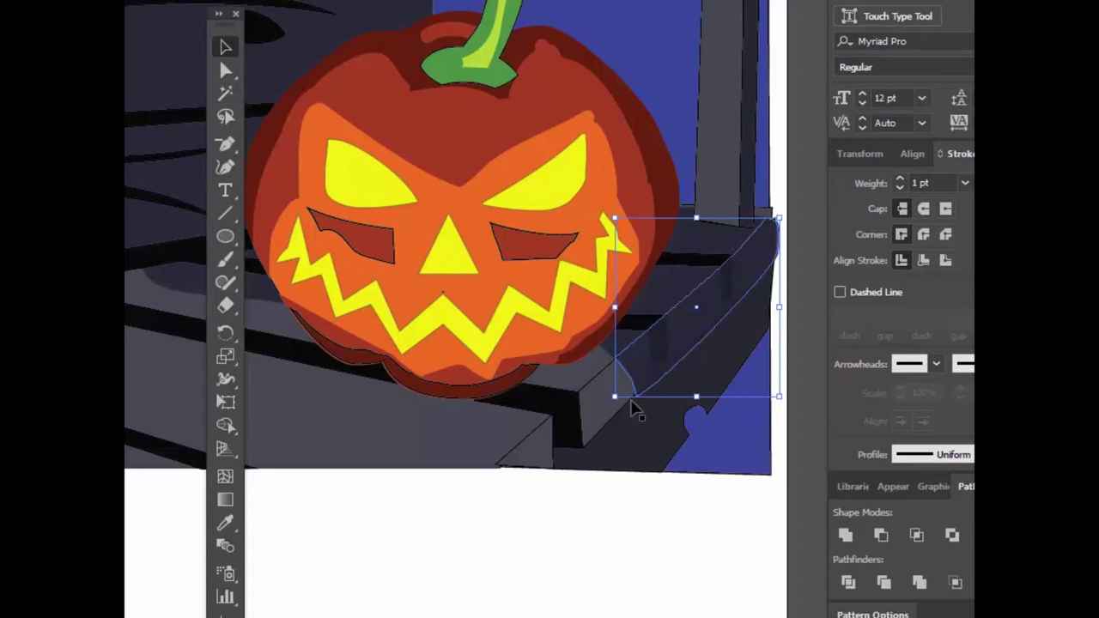
{"action": "left_click", "coordinate": [800, 463]}
{"action": "left_click", "coordinate": [669, 355]}
Step: Add an anchor point at the shadow strip's lower corner and adjust its handle to refine the short lower end
{"action": "left_click", "coordinate": [225, 70]}
{"action": "left_click", "coordinate": [637, 396]}
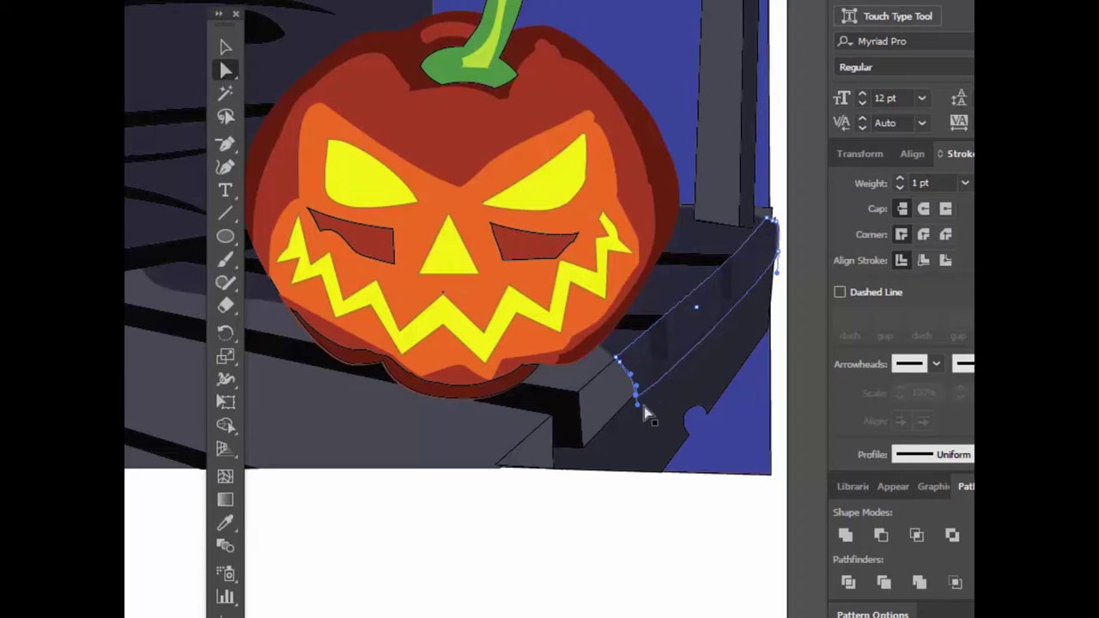
{"action": "left_click", "coordinate": [647, 402]}
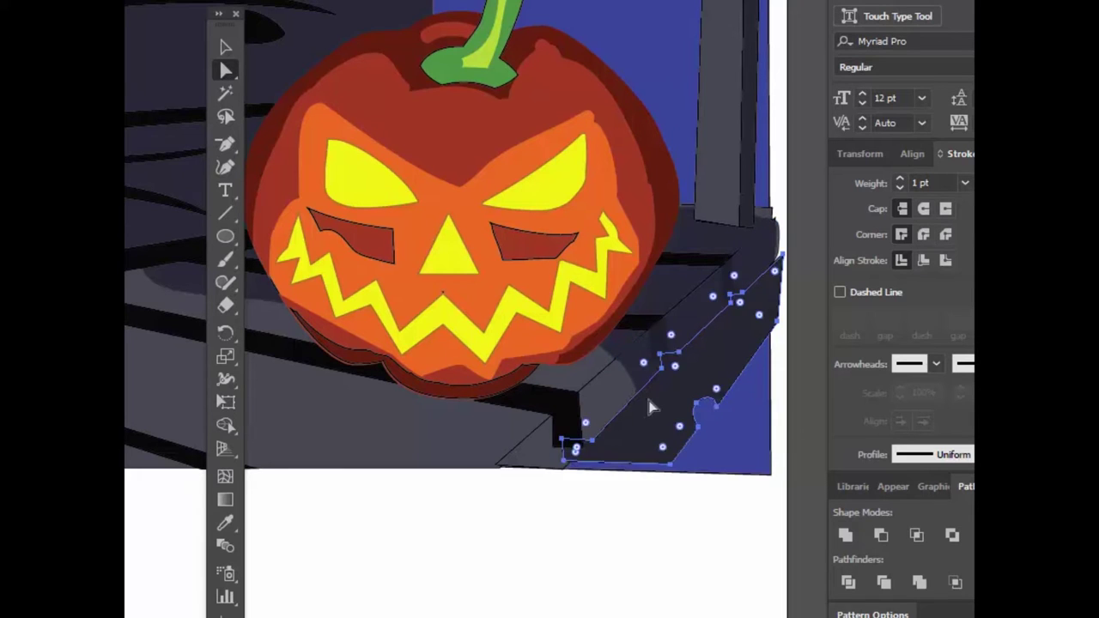
{"action": "left_click", "coordinate": [639, 391]}
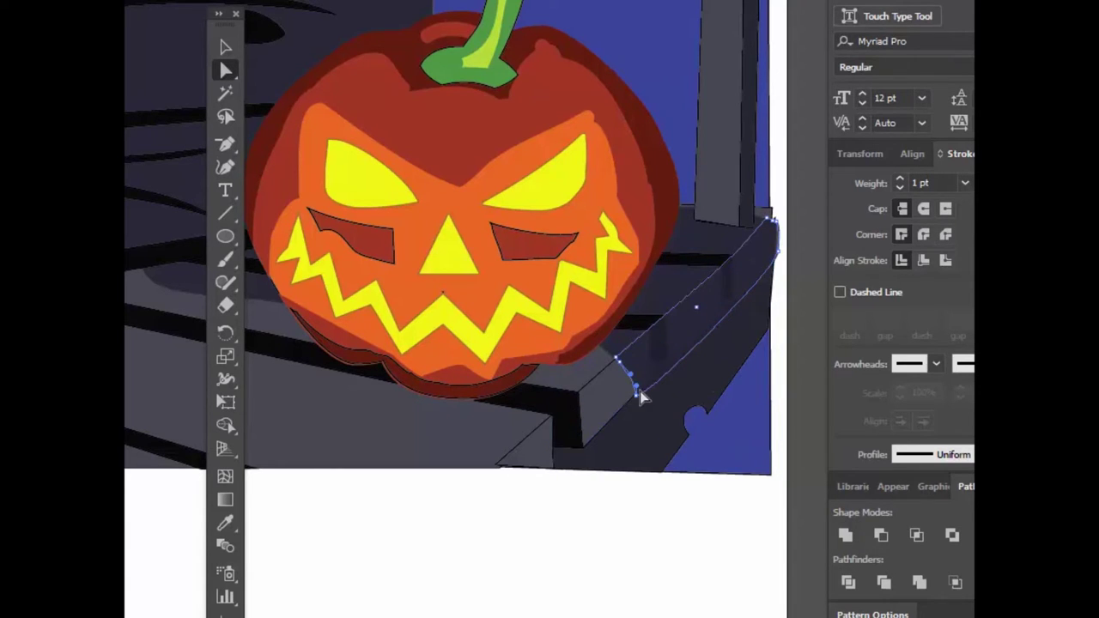
{"action": "left_click_drag", "start_coordinate": [638, 389], "coordinate": [638, 385]}
{"action": "left_click", "coordinate": [640, 393]}
{"action": "left_click_drag", "start_coordinate": [220, 146], "coordinate": [283, 168]}
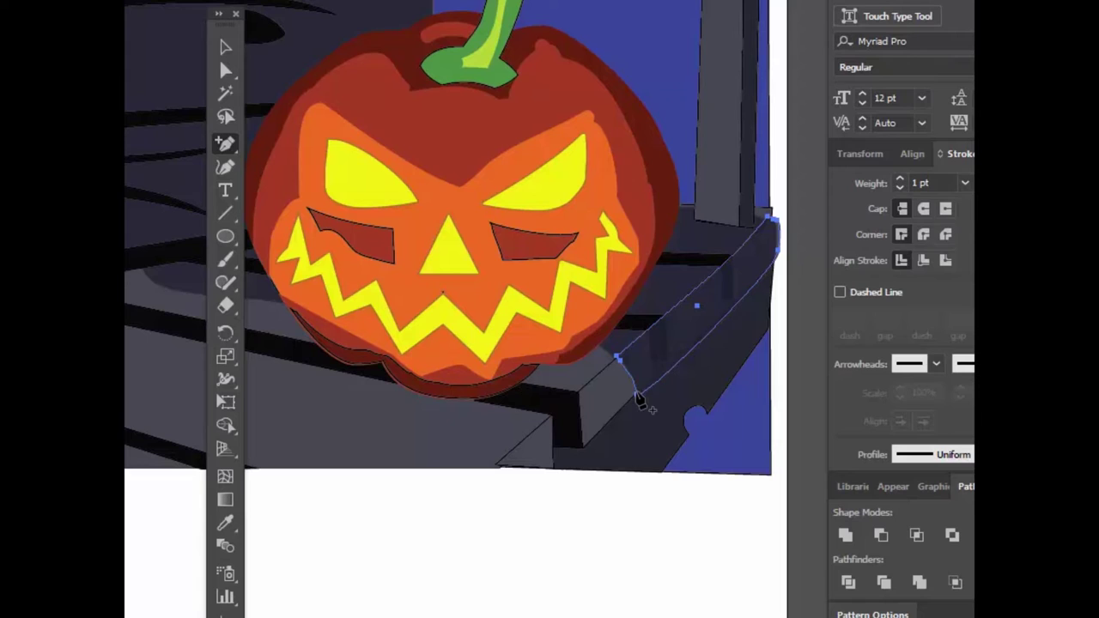
{"action": "left_click", "coordinate": [637, 392]}
{"action": "left_click", "coordinate": [225, 71]}
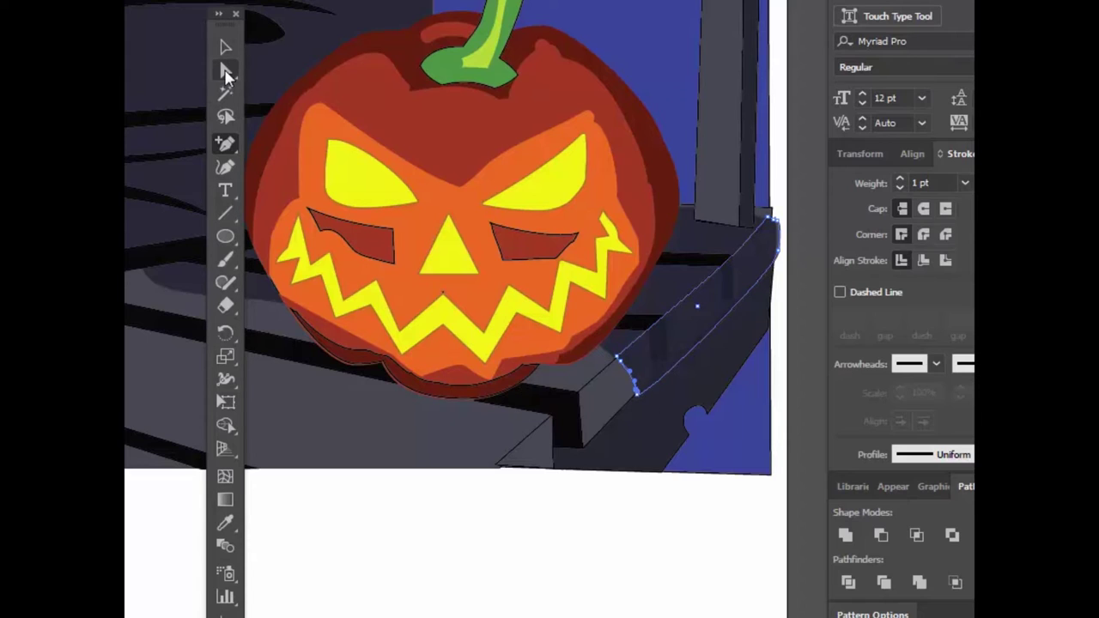
{"action": "left_click", "coordinate": [638, 395]}
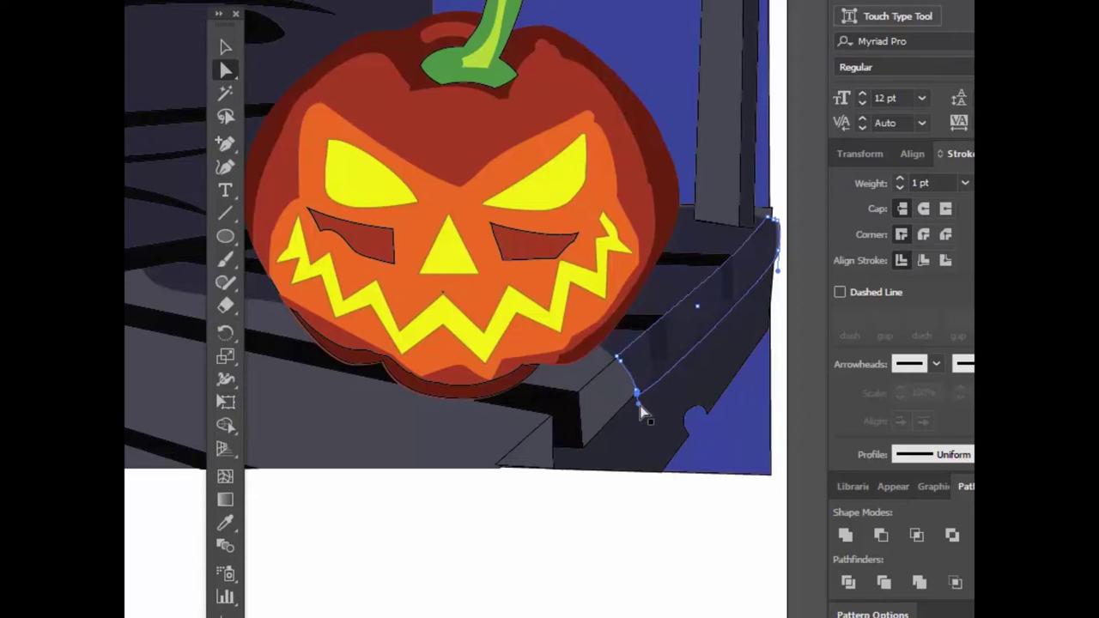
{"action": "left_click_drag", "start_coordinate": [639, 403], "coordinate": [675, 359]}
Step: Nudge the upper anchor of the large shadow behind the pumpkin onto the back edge of the planks
{"action": "left_click", "coordinate": [801, 175]}
{"action": "left_click", "coordinate": [727, 238]}
{"action": "key", "text": "ctrl+z"}
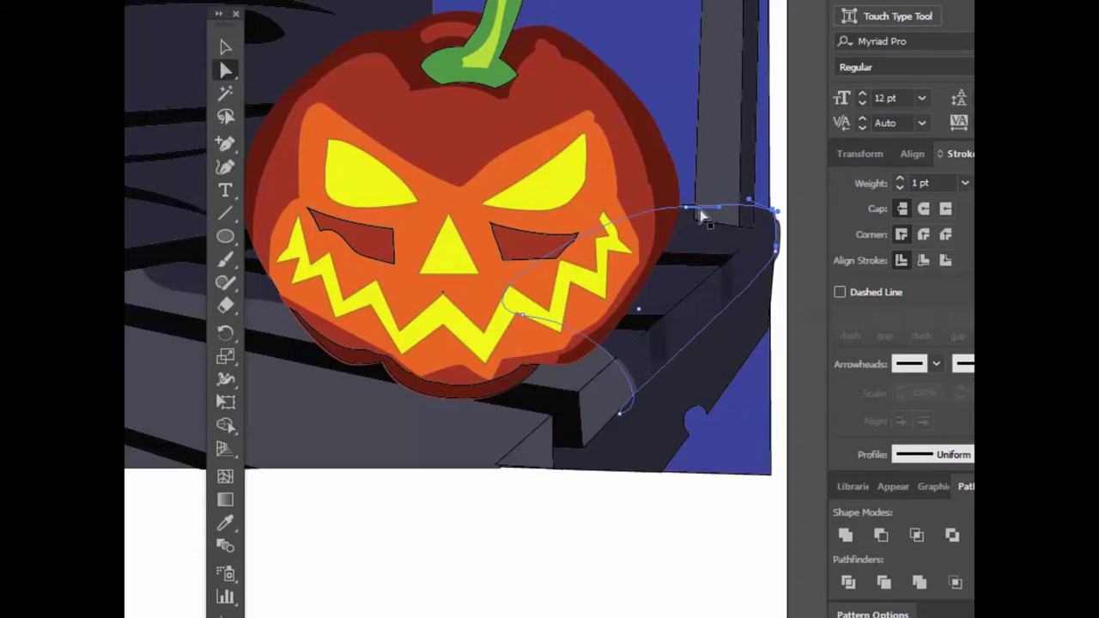
{"action": "left_click_drag", "start_coordinate": [687, 208], "coordinate": [688, 205]}
{"action": "left_click", "coordinate": [802, 154]}
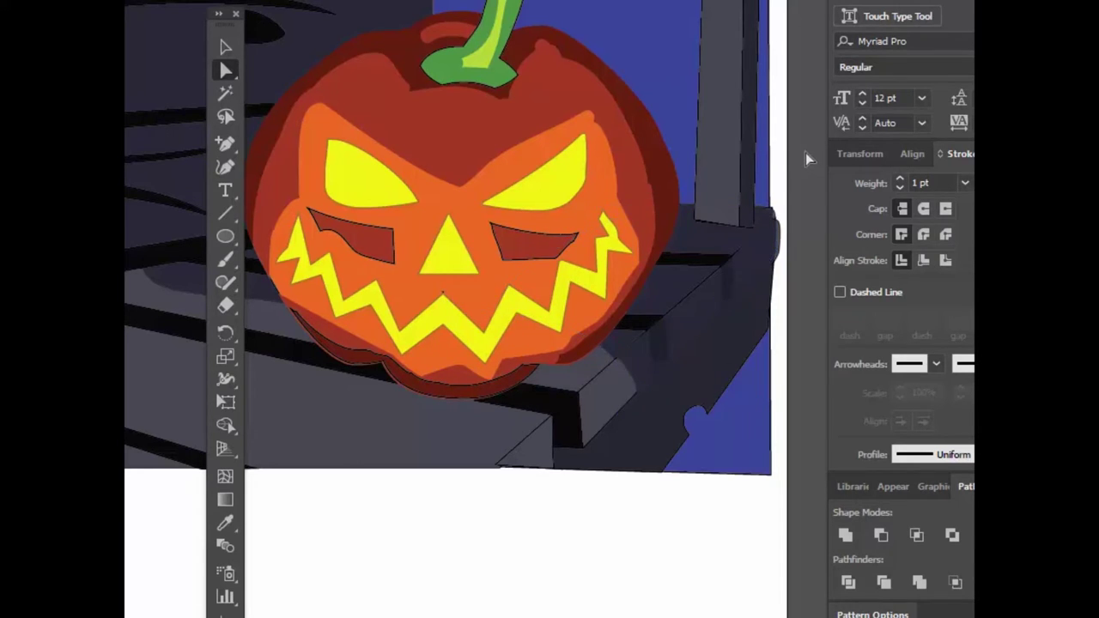
Step: Stretch the shadow strip's lower end toward the front planks and delete the surplus anchor on its upper edge
{"action": "left_click", "coordinate": [692, 339]}
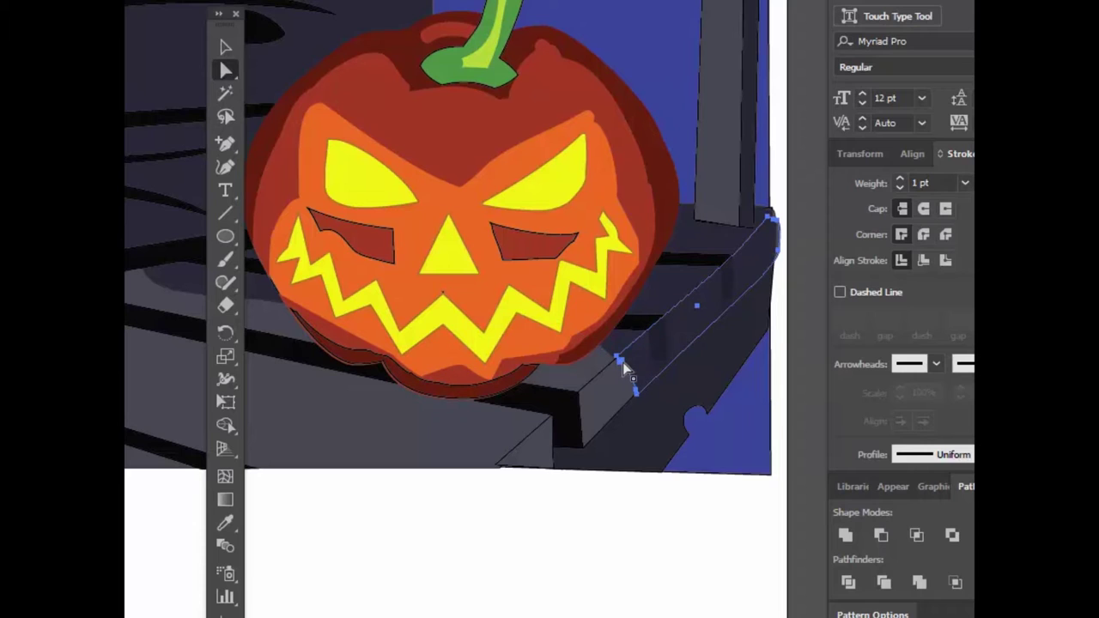
{"action": "left_click_drag", "start_coordinate": [636, 395], "coordinate": [607, 403]}
{"action": "key", "text": "ctrl+z"}
{"action": "left_click_drag", "start_coordinate": [619, 362], "coordinate": [612, 365]}
{"action": "left_click", "coordinate": [585, 395]}
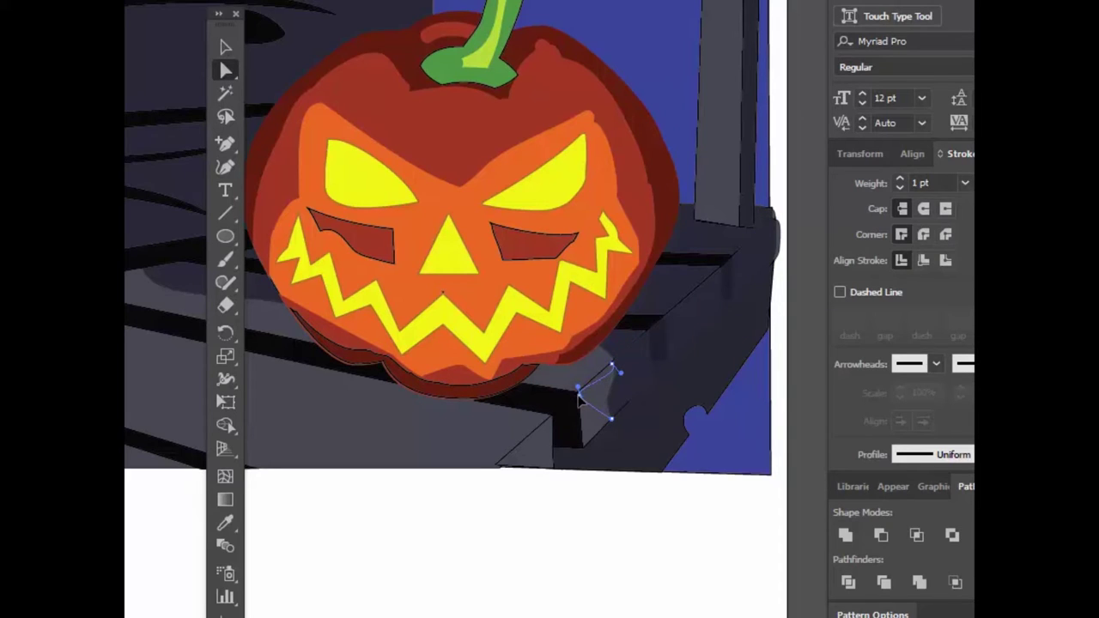
{"action": "left_click", "coordinate": [580, 396], "text": "shift"}
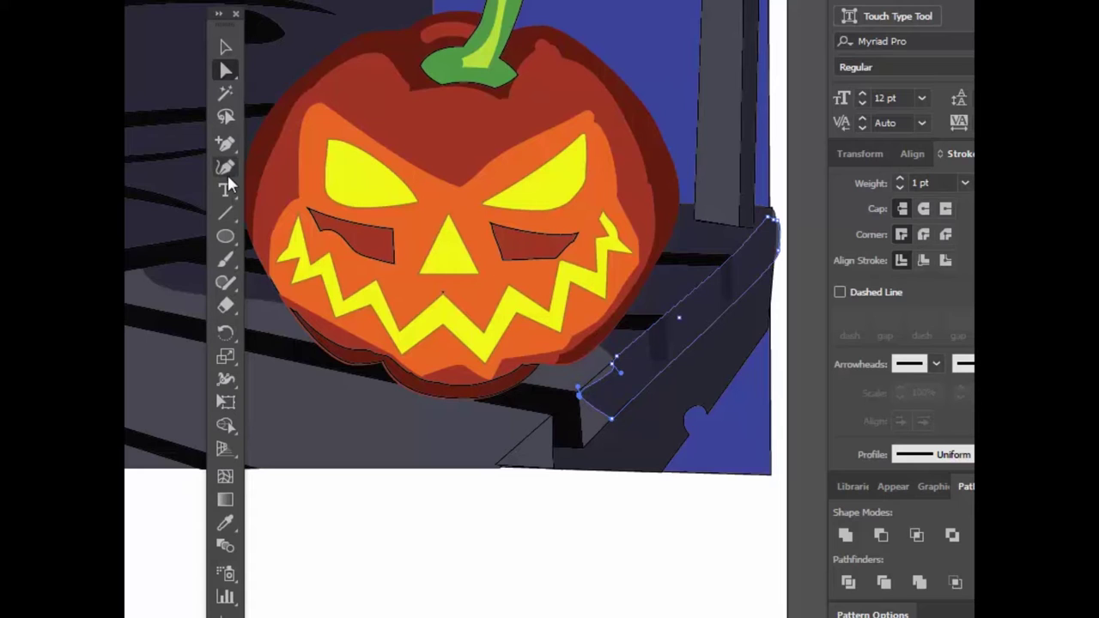
{"action": "left_click_drag", "start_coordinate": [225, 143], "coordinate": [292, 166]}
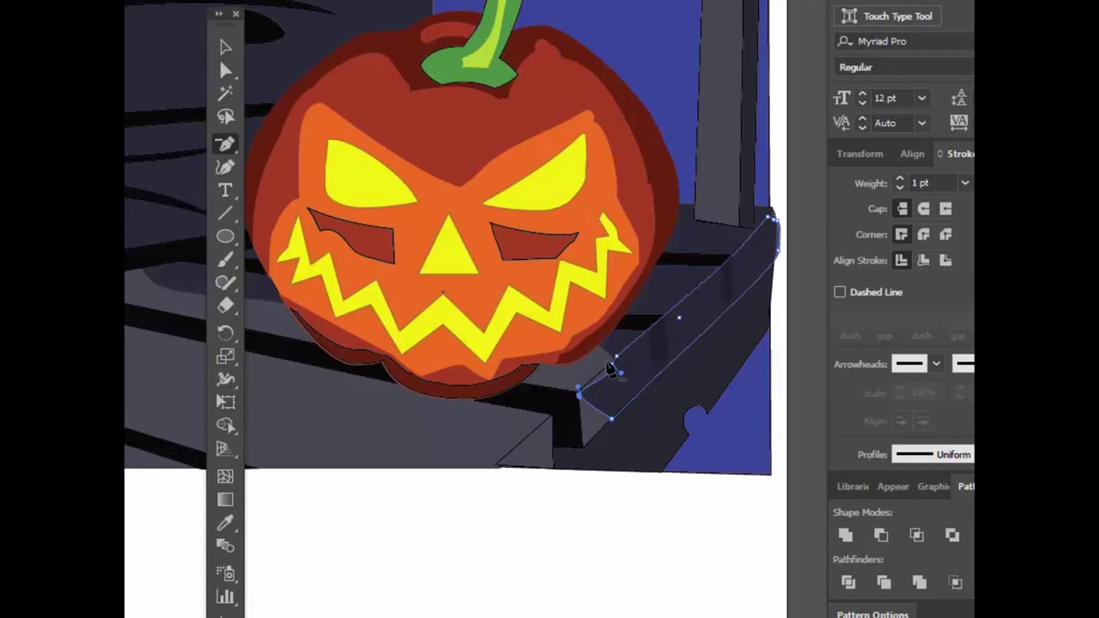
{"action": "left_click", "coordinate": [615, 359]}
Step: Move the shadow strip's two lower corners to the bottom edge of the front plank so it covers the whole plank end
{"action": "left_click", "coordinate": [222, 71]}
{"action": "left_click_drag", "start_coordinate": [580, 395], "coordinate": [500, 469]}
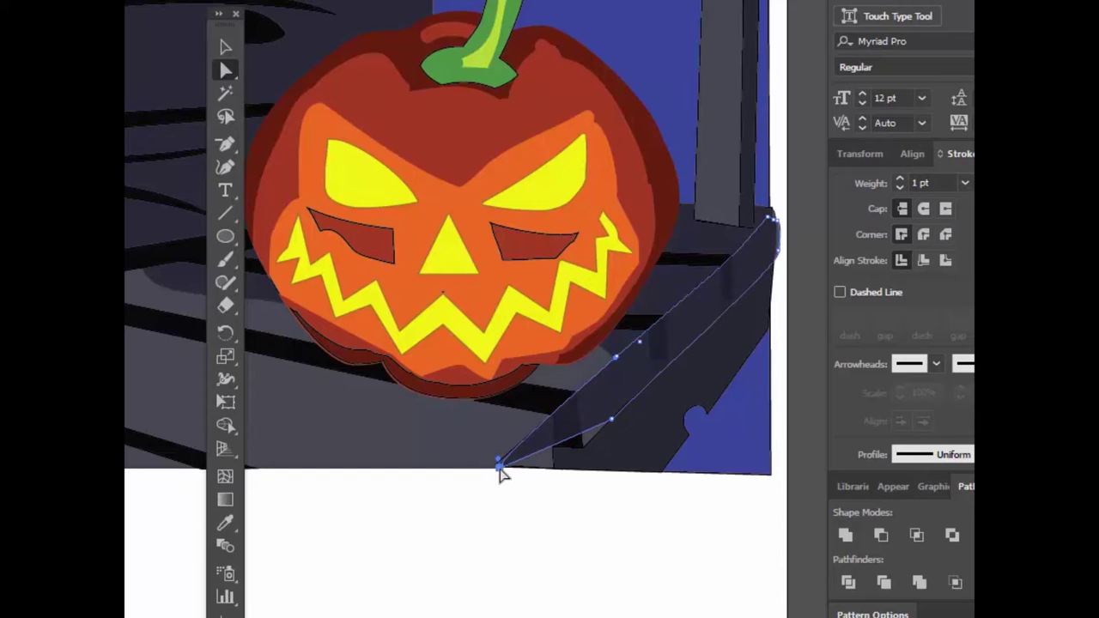
{"action": "left_click_drag", "start_coordinate": [610, 423], "coordinate": [497, 470]}
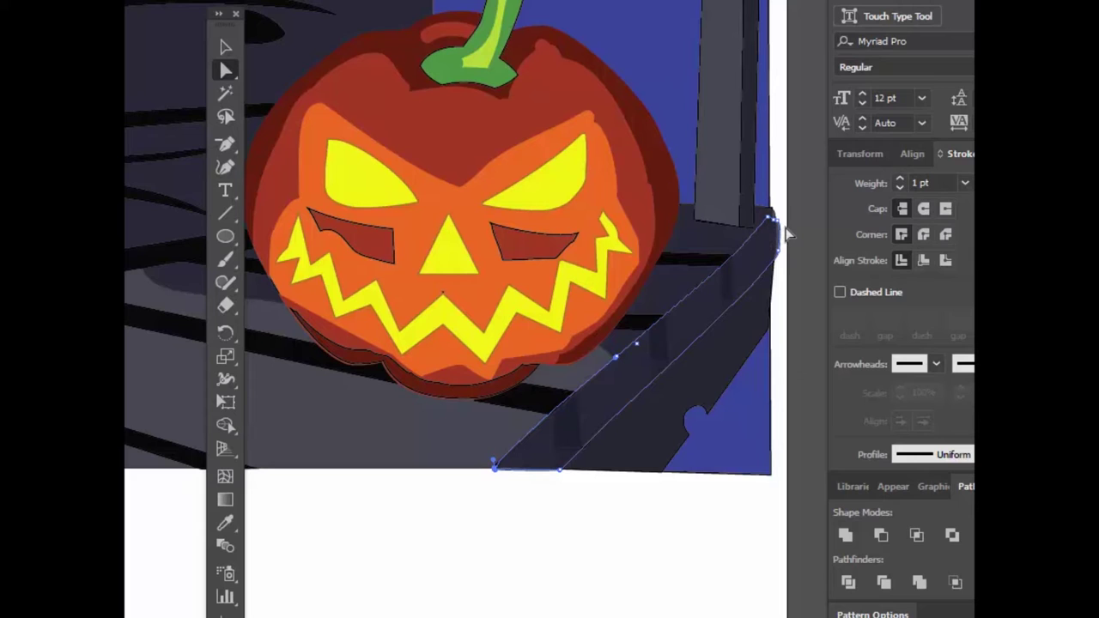
Step: Pull the right-hand anchors of the shadow strip and the large shadow in to the outer edge of the planks
{"action": "left_click_drag", "start_coordinate": [777, 221], "coordinate": [776, 231]}
{"action": "left_click", "coordinate": [780, 252]}
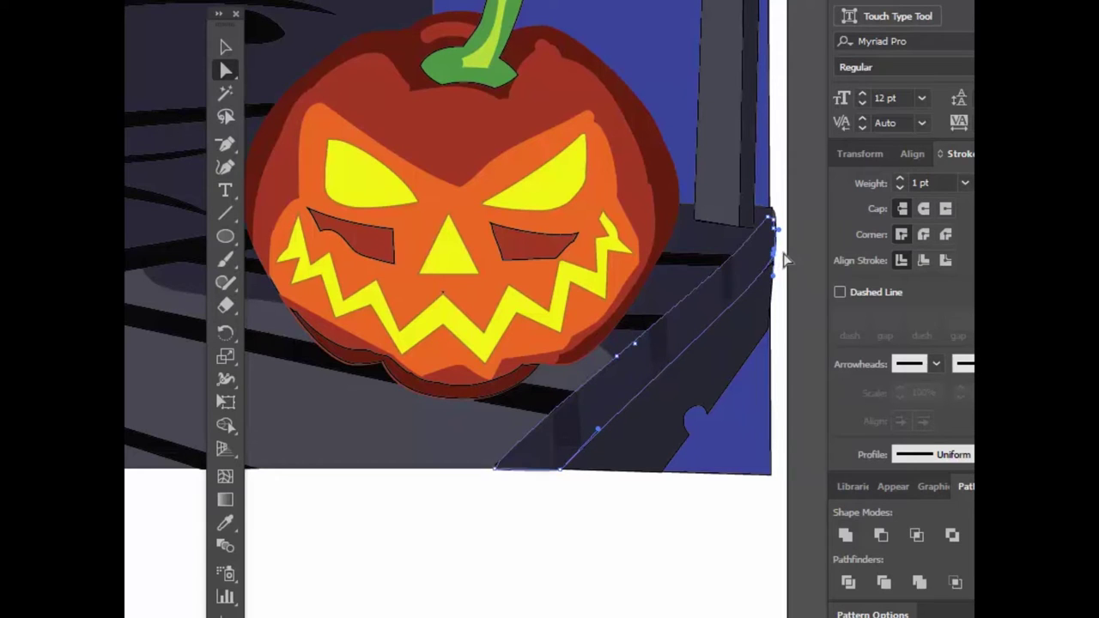
{"action": "left_click", "coordinate": [771, 216]}
{"action": "left_click", "coordinate": [774, 213]}
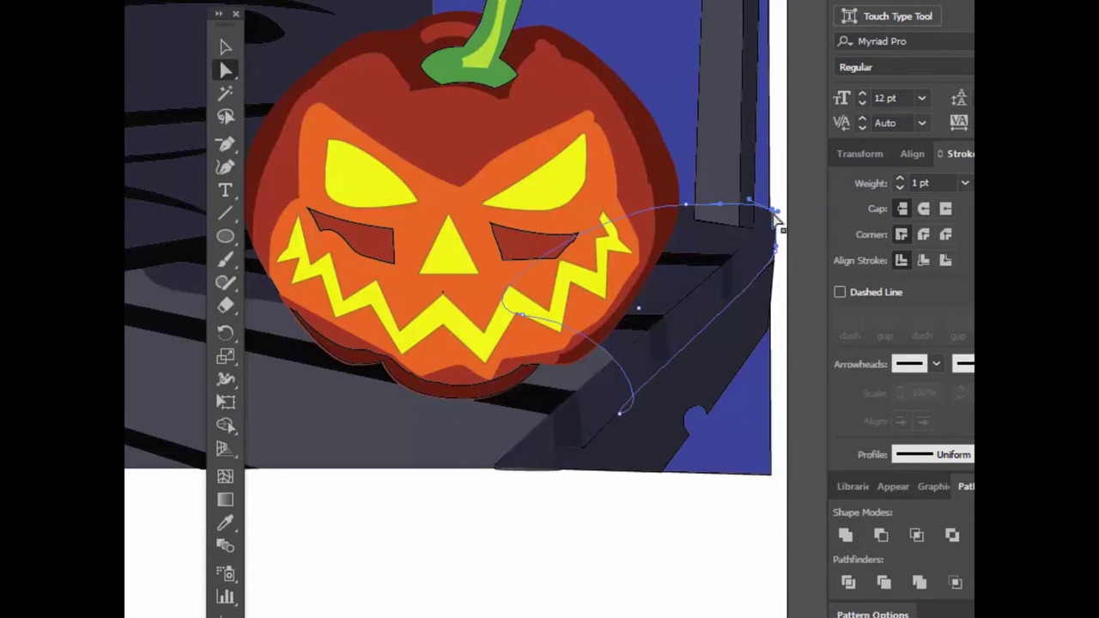
{"action": "left_click", "coordinate": [776, 252]}
{"action": "left_click_drag", "start_coordinate": [775, 252], "coordinate": [769, 257]}
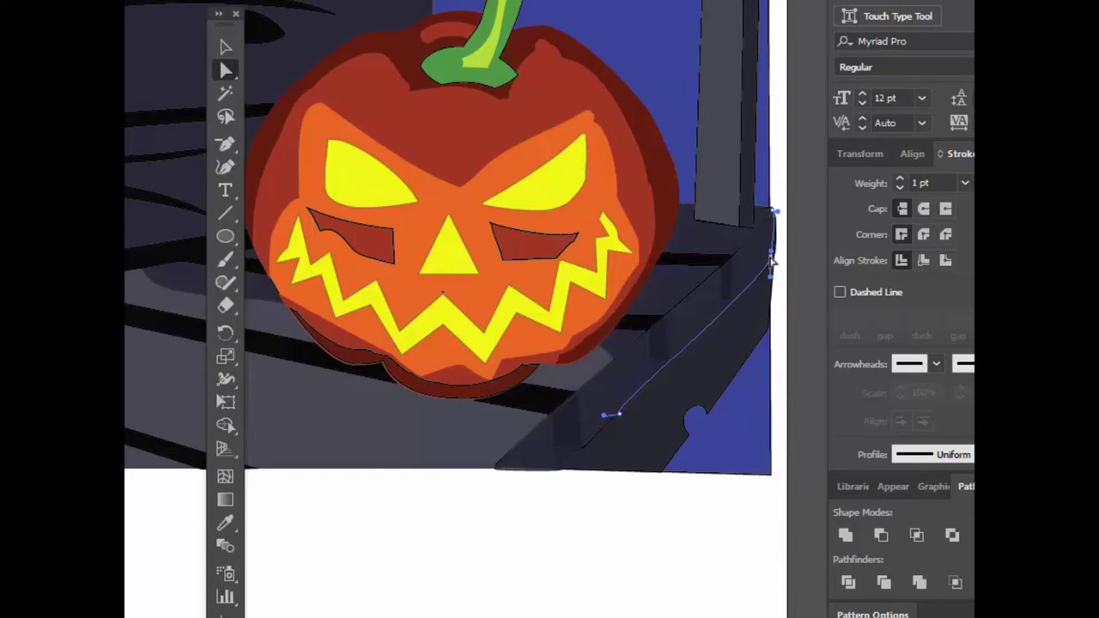
{"action": "left_click", "coordinate": [772, 213]}
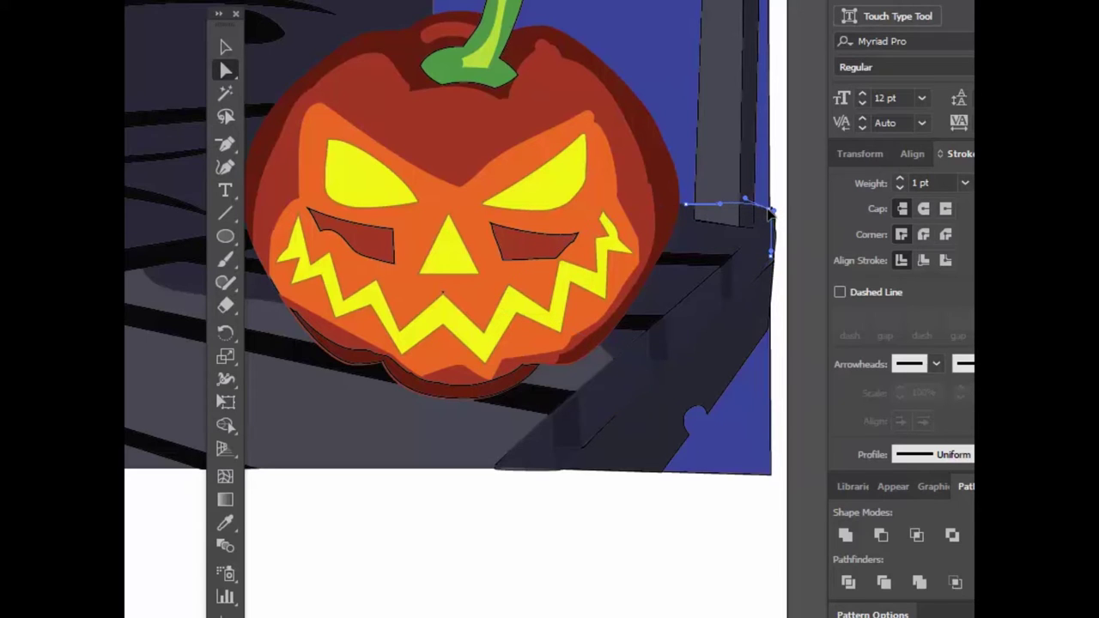
Step: Fine-tune the anchors at the right tip of the shadow strip to line up with the planks' outer corner
{"action": "left_click", "coordinate": [778, 244]}
{"action": "left_click", "coordinate": [772, 237]}
{"action": "left_click", "coordinate": [772, 236]}
{"action": "left_click", "coordinate": [770, 221]}
{"action": "left_click", "coordinate": [775, 240]}
{"action": "left_click", "coordinate": [772, 256]}
{"action": "left_click", "coordinate": [771, 257]}
{"action": "left_click", "coordinate": [774, 261]}
{"action": "left_click", "coordinate": [775, 228]}
{"action": "left_click", "coordinate": [773, 226]}
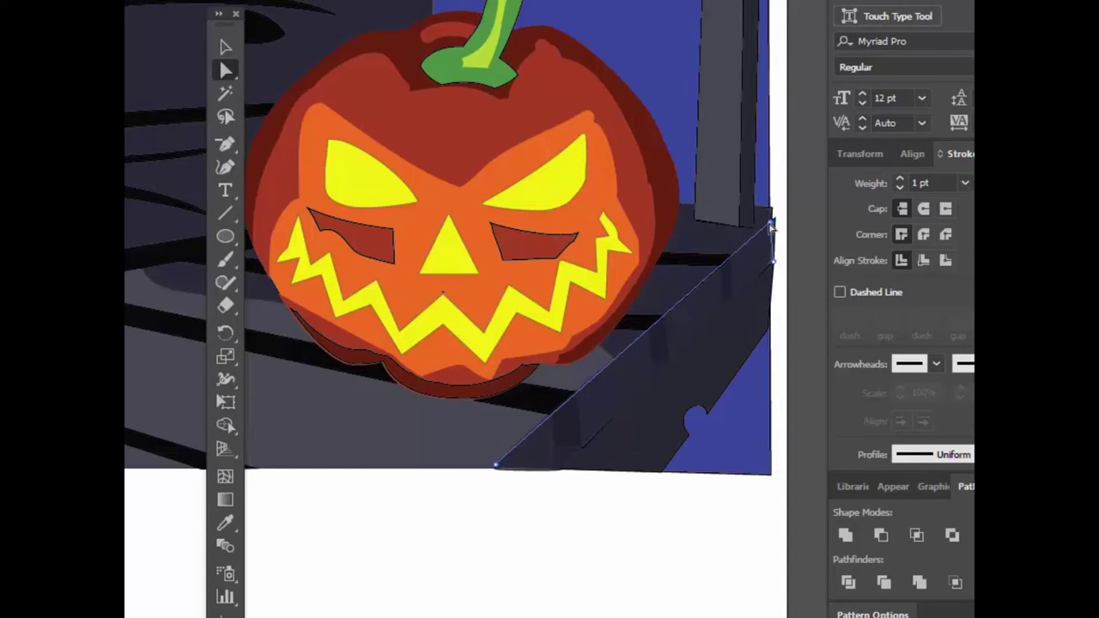
Step: Nudge the right-hand corners of the plank ends and the dark side beam in to the illustration's right edge
{"action": "left_click_drag", "start_coordinate": [773, 221], "coordinate": [772, 221]}
{"action": "left_click", "coordinate": [774, 262]}
{"action": "left_click_drag", "start_coordinate": [774, 262], "coordinate": [771, 262]}
{"action": "left_click", "coordinate": [775, 268]}
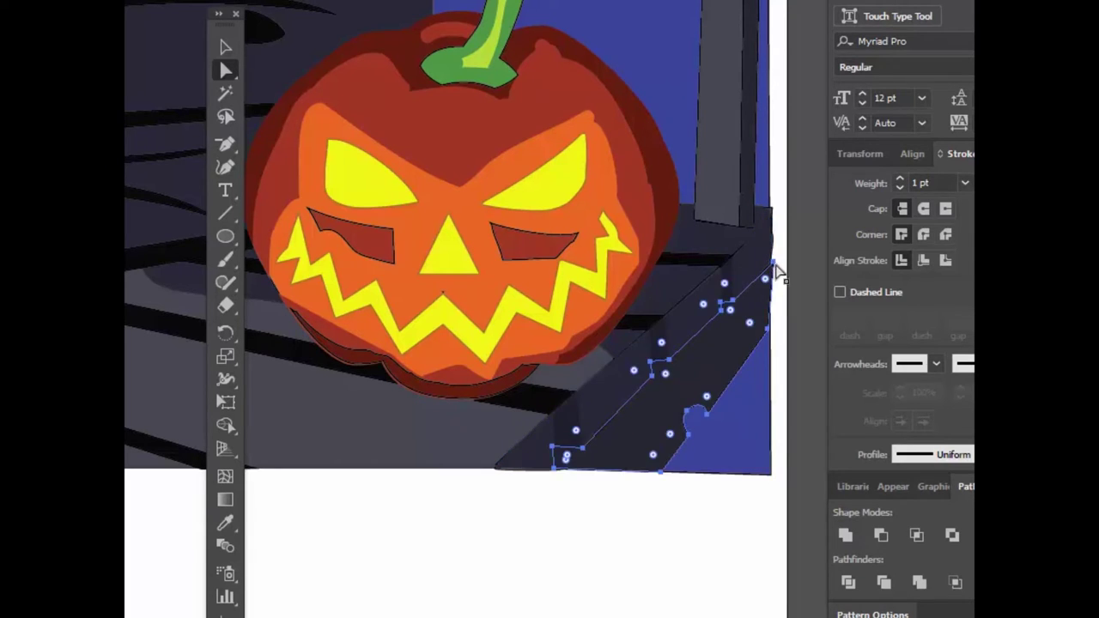
{"action": "left_click", "coordinate": [773, 269]}
{"action": "left_click", "coordinate": [771, 330]}
{"action": "left_click", "coordinate": [780, 319]}
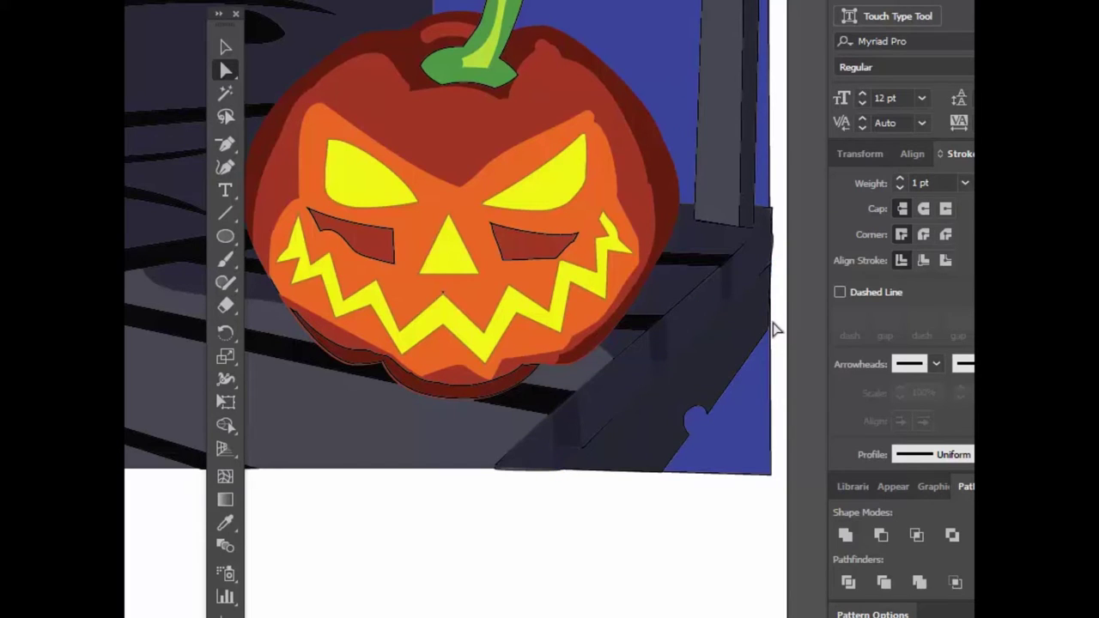
Step: Arrange the shadow strip in front of the plank ends and behind the black gaps between the planks
{"action": "left_click", "coordinate": [637, 371]}
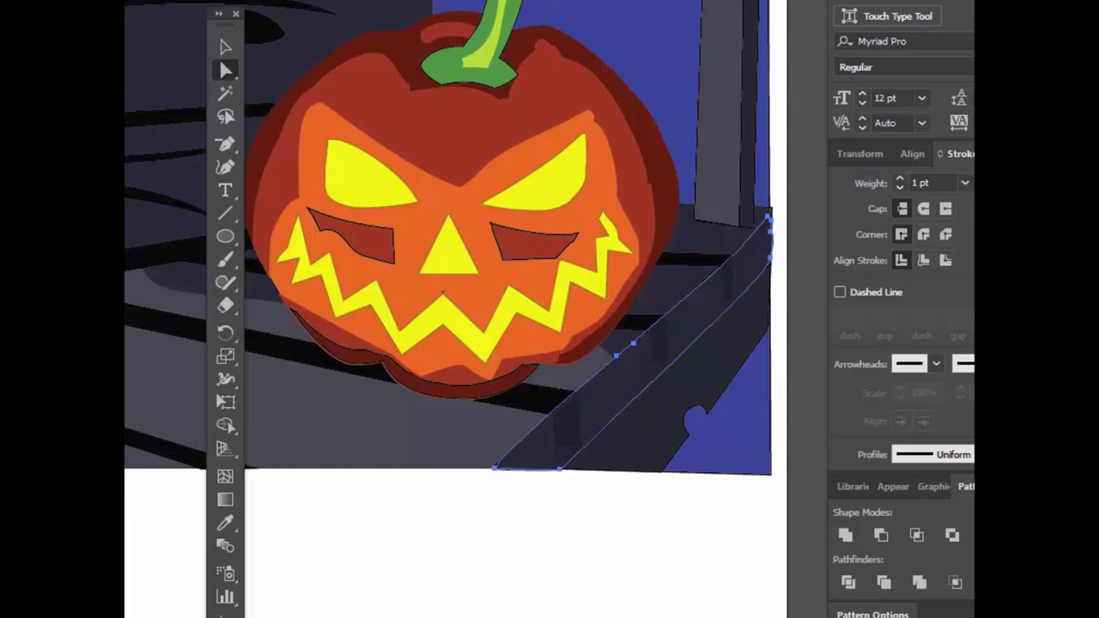
{"action": "mouse_move", "coordinate": [125, 1]}
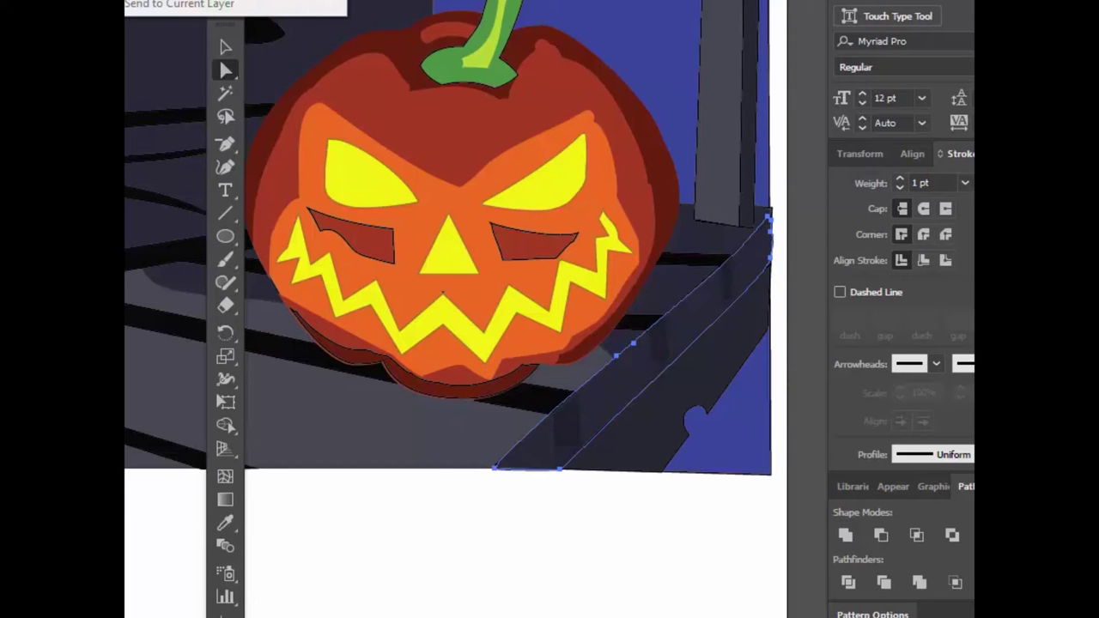
{"action": "left_click", "coordinate": [164, 1]}
{"action": "key", "text": "ctrl"}
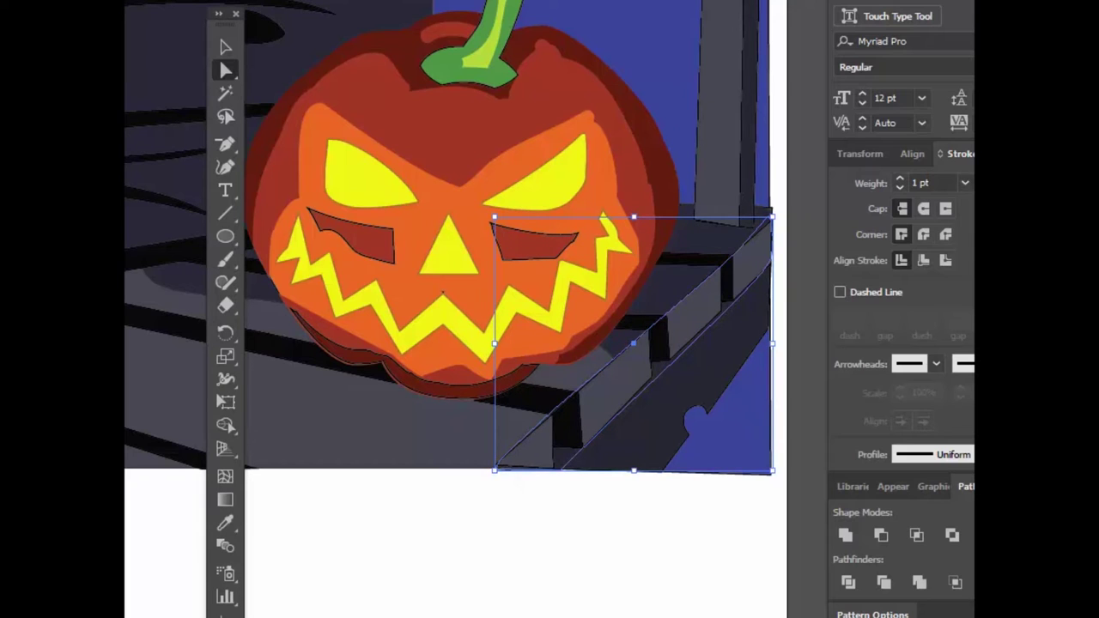
{"action": "key", "text": "ctrl+]"}
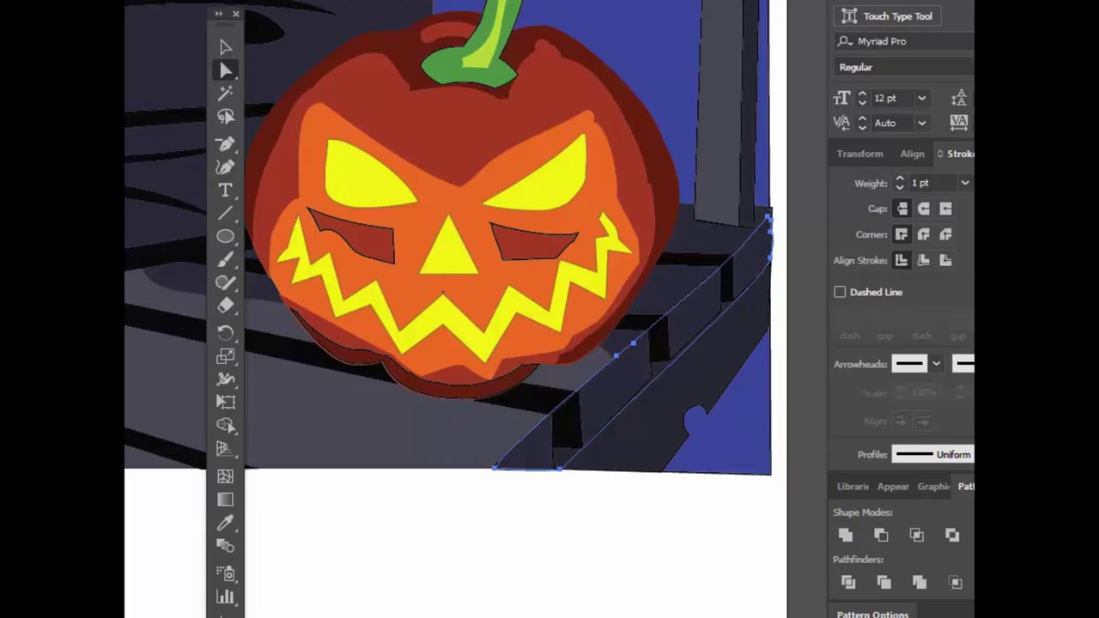
{"action": "left_click", "coordinate": [807, 154]}
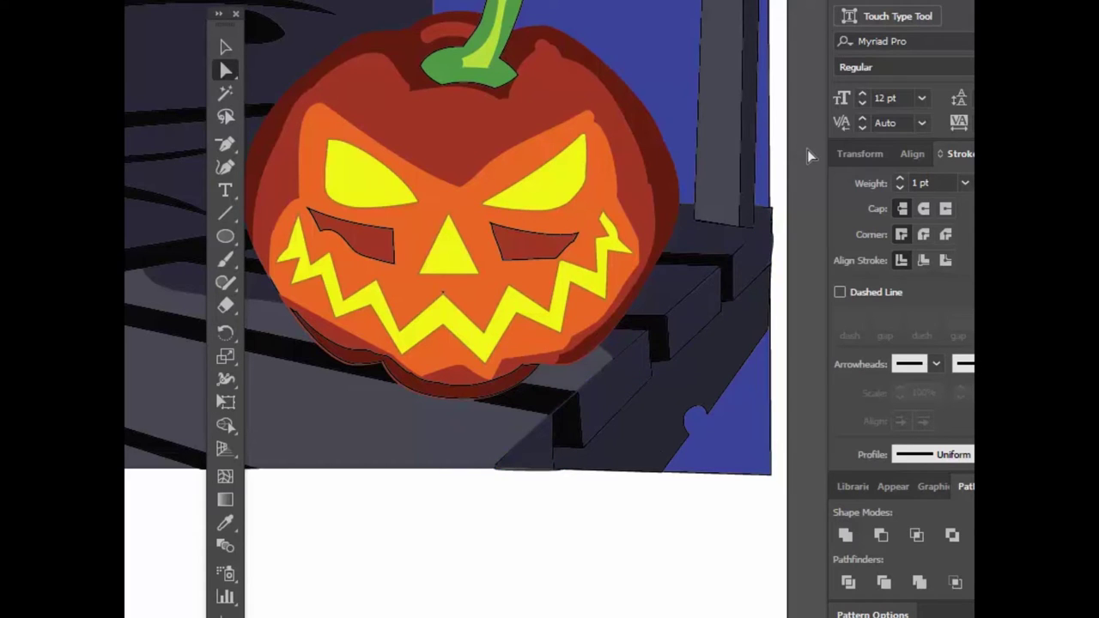
{"action": "left_click", "coordinate": [726, 352]}
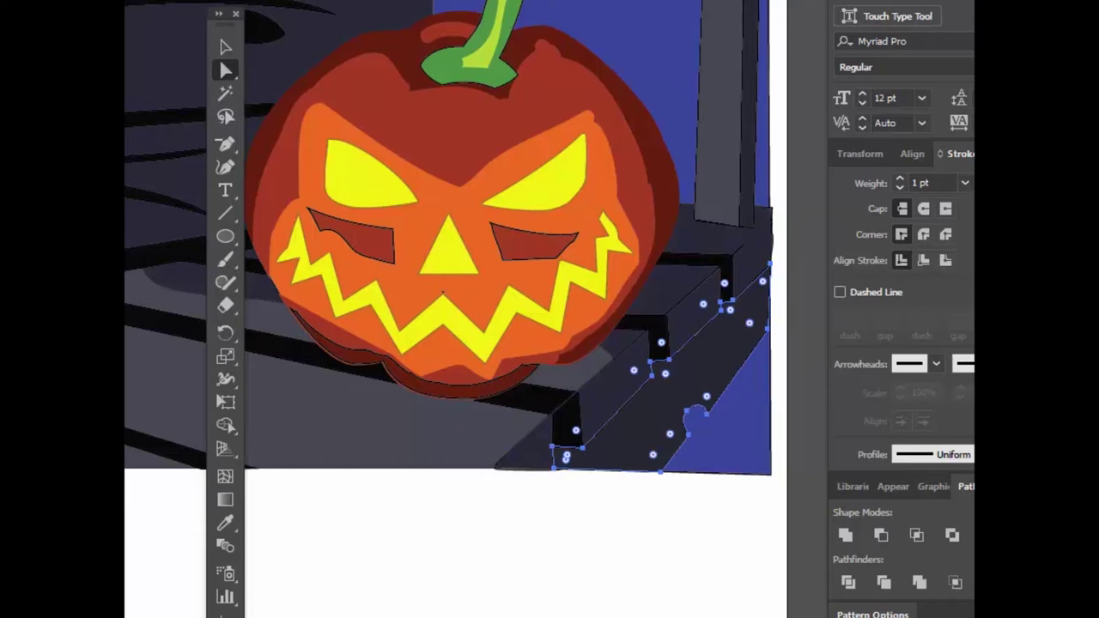
Step: Darken the fill of the shadow strip beneath the plank ends to near-black
{"action": "double_click", "coordinate": [225, 617]}
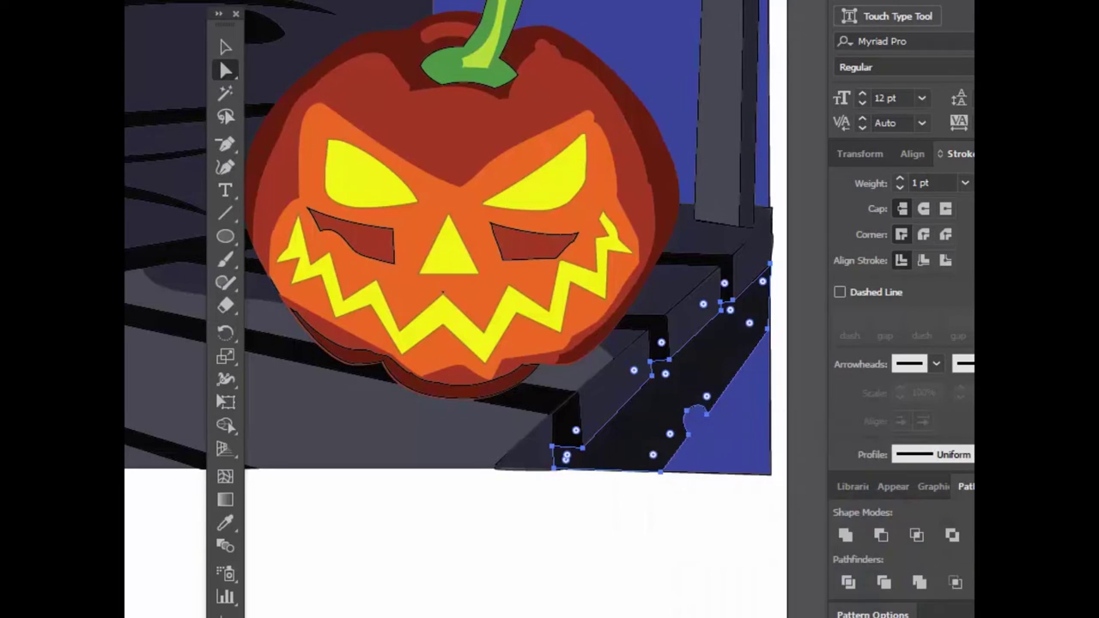
{"action": "key", "text": "ctrl+shift+a"}
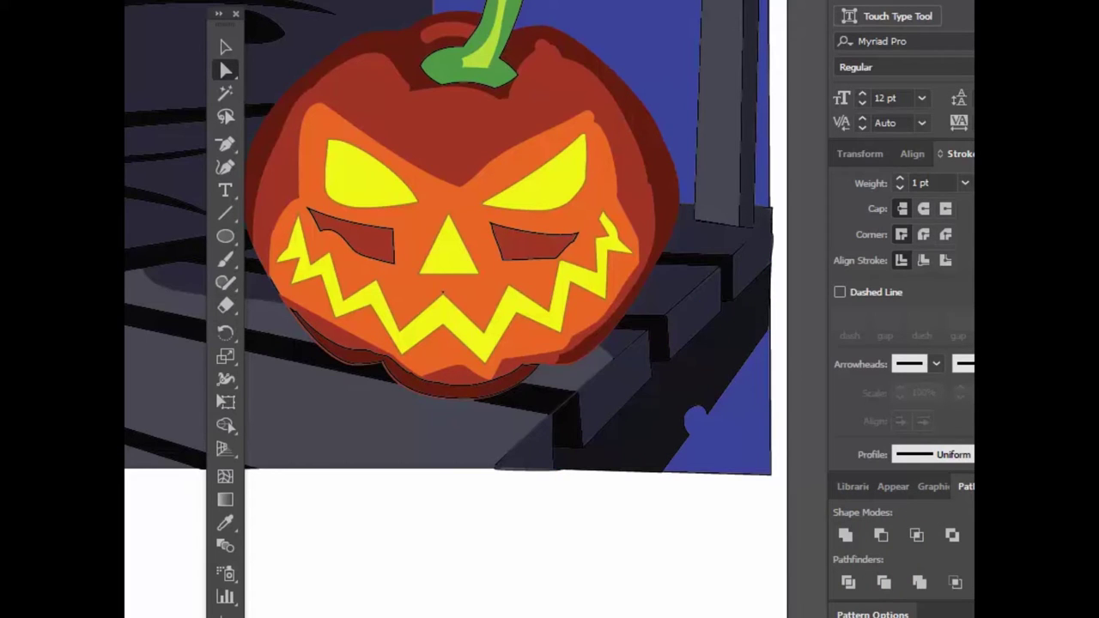
Step: Draw a large circle and place it over the upright post beside the pumpkin, with its lower edge at the post's base
{"action": "left_click", "coordinate": [226, 236]}
{"action": "left_click_drag", "start_coordinate": [694, 0], "coordinate": [1055, 292]}
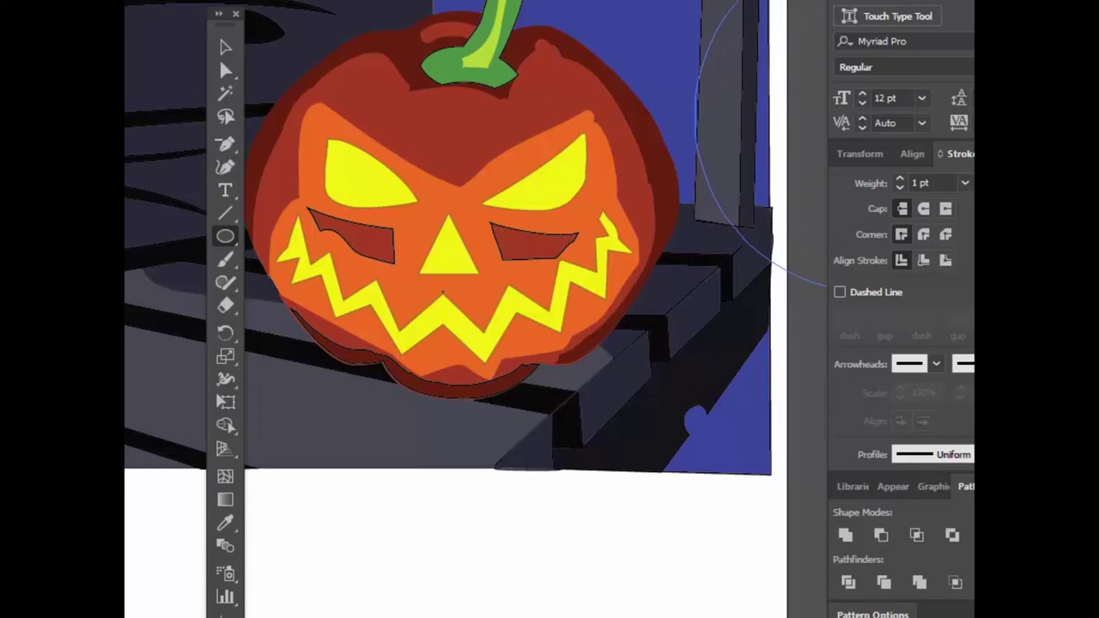
{"action": "left_click_drag", "start_coordinate": [850, 292], "coordinate": [852, 294]}
{"action": "key", "text": "v"}
{"action": "left_click_drag", "start_coordinate": [748, 76], "coordinate": [614, 10]}
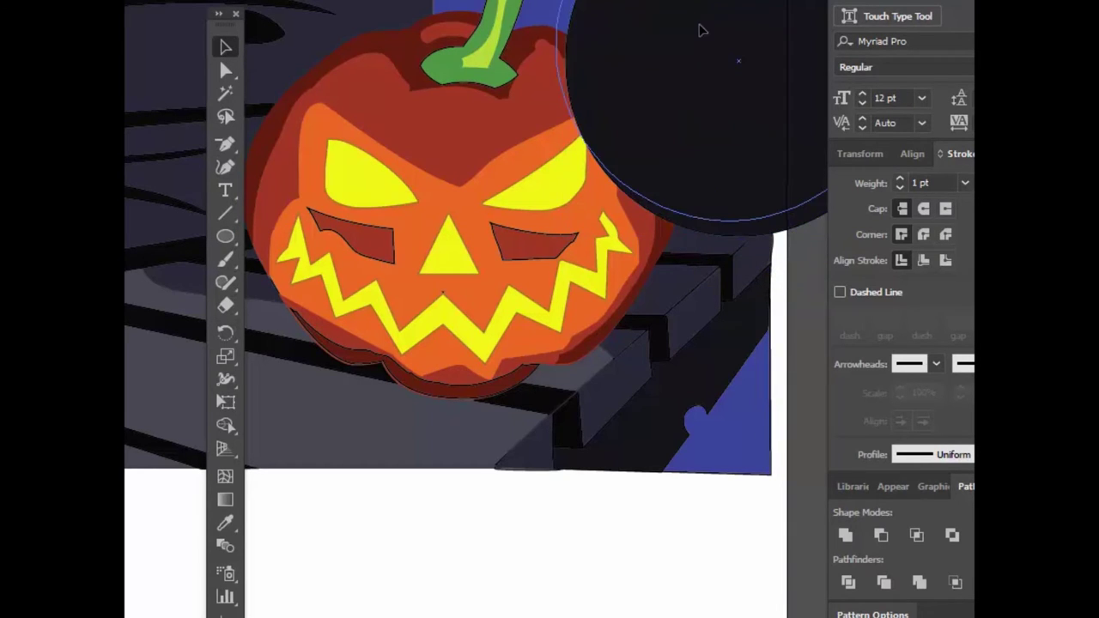
{"action": "left_click_drag", "start_coordinate": [700, 25], "coordinate": [697, 25]}
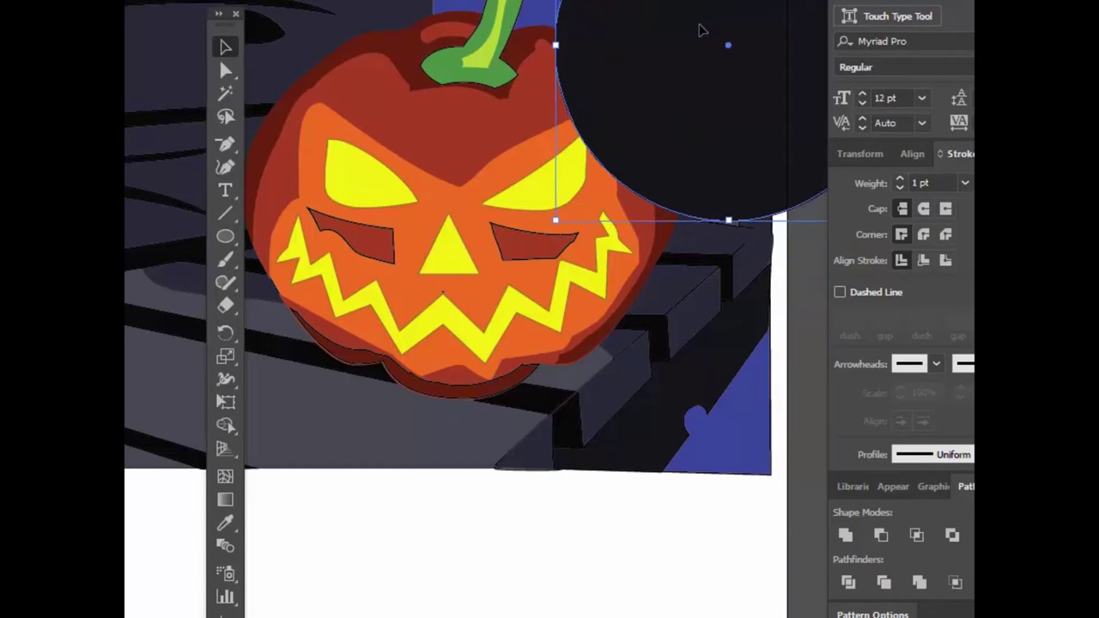
Step: Give the circle the back planks' translucent shadow colour and pull its top anchor down below the post's top
{"action": "left_click", "coordinate": [225, 522]}
{"action": "left_click", "coordinate": [159, 70]}
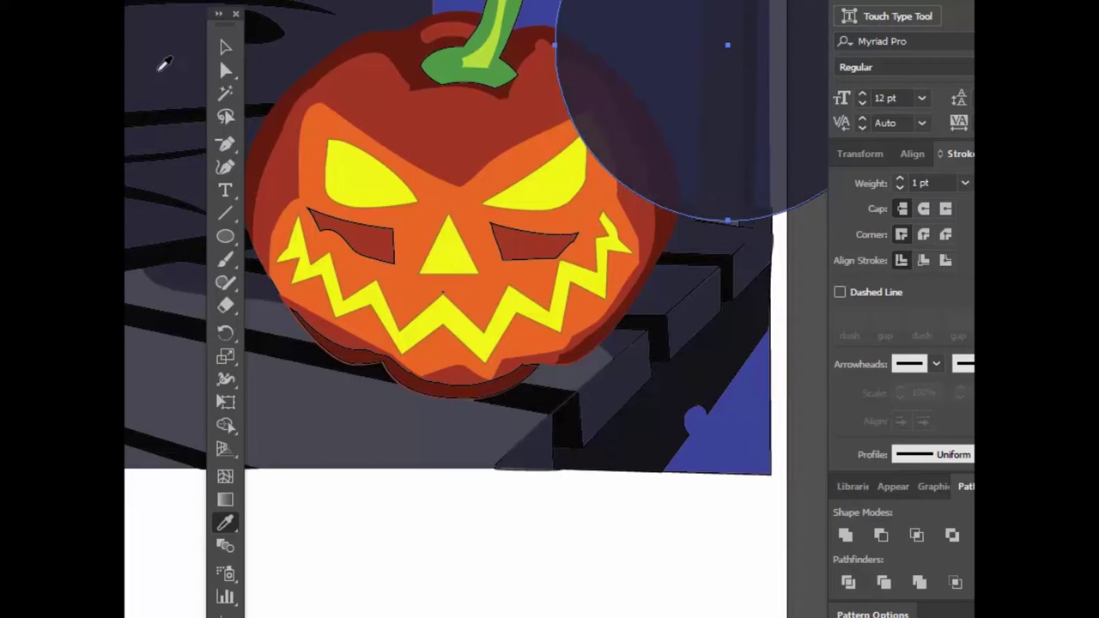
{"action": "left_click_drag", "start_coordinate": [513, 523], "coordinate": [487, 617]}
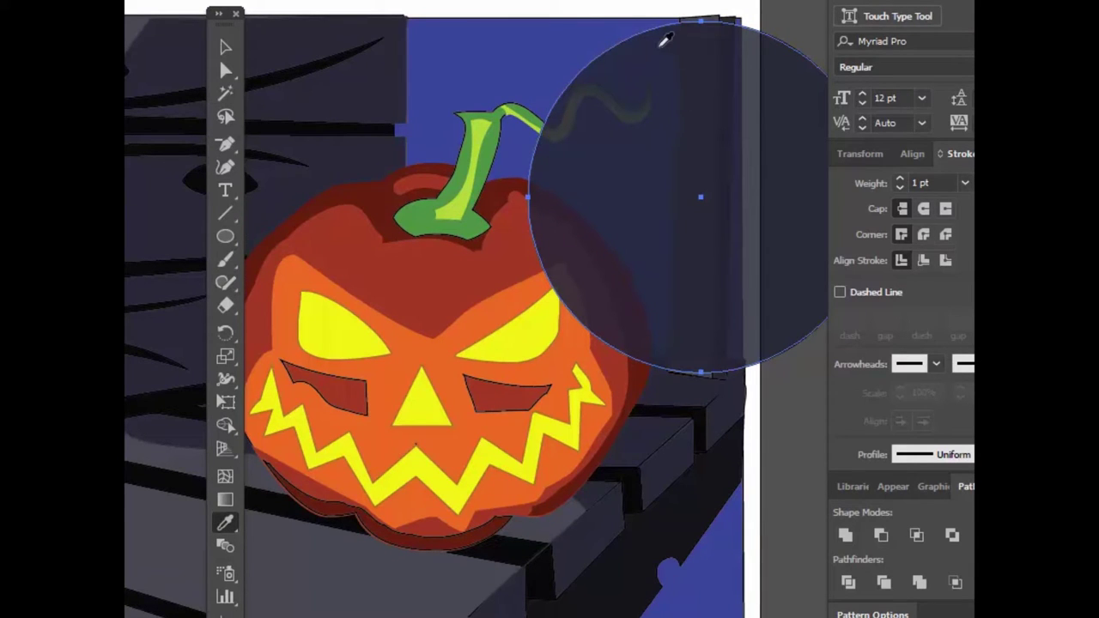
{"action": "left_click", "coordinate": [225, 71]}
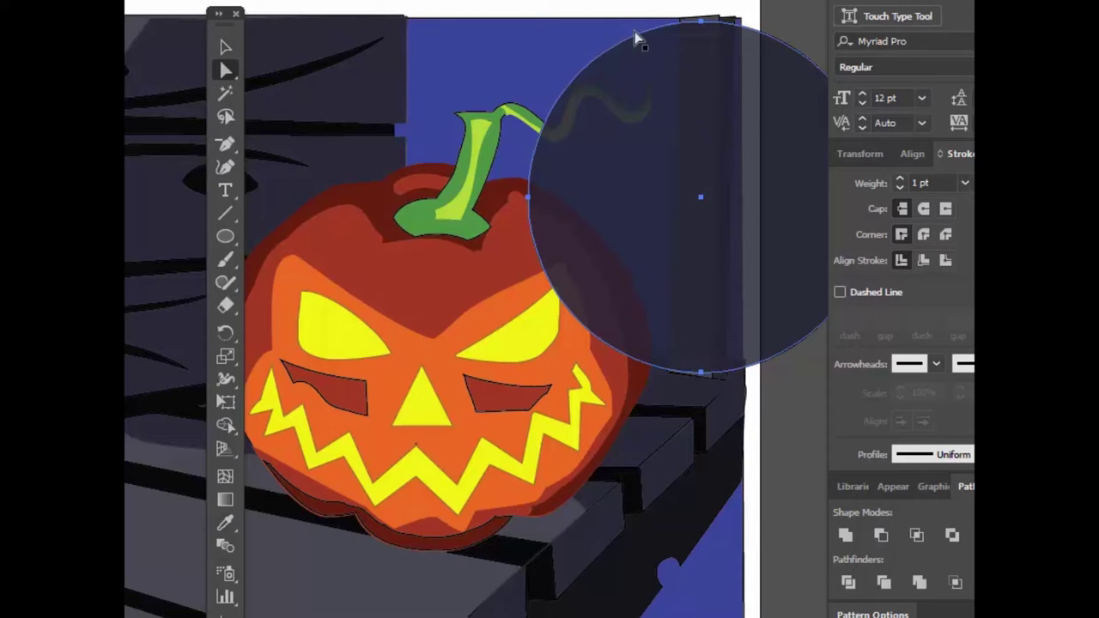
{"action": "left_click_drag", "start_coordinate": [701, 24], "coordinate": [685, 54]}
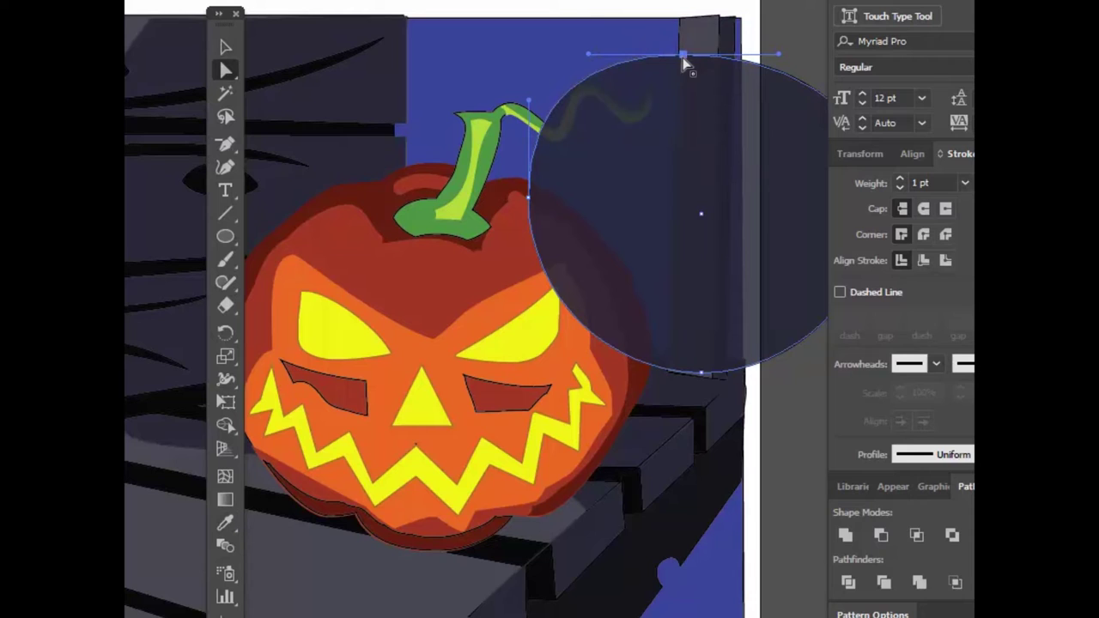
{"action": "left_click_drag", "start_coordinate": [684, 62], "coordinate": [687, 72]}
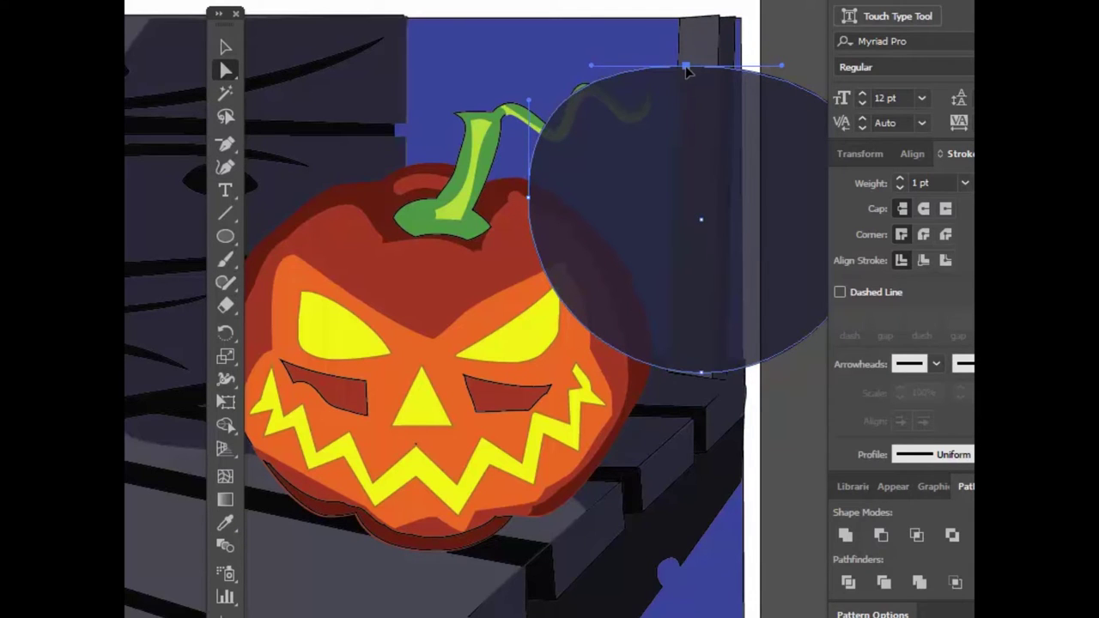
Step: Divide the upright post's front and side faces with the shadow circle using Pathfinder Divide
{"action": "left_click", "coordinate": [725, 47]}
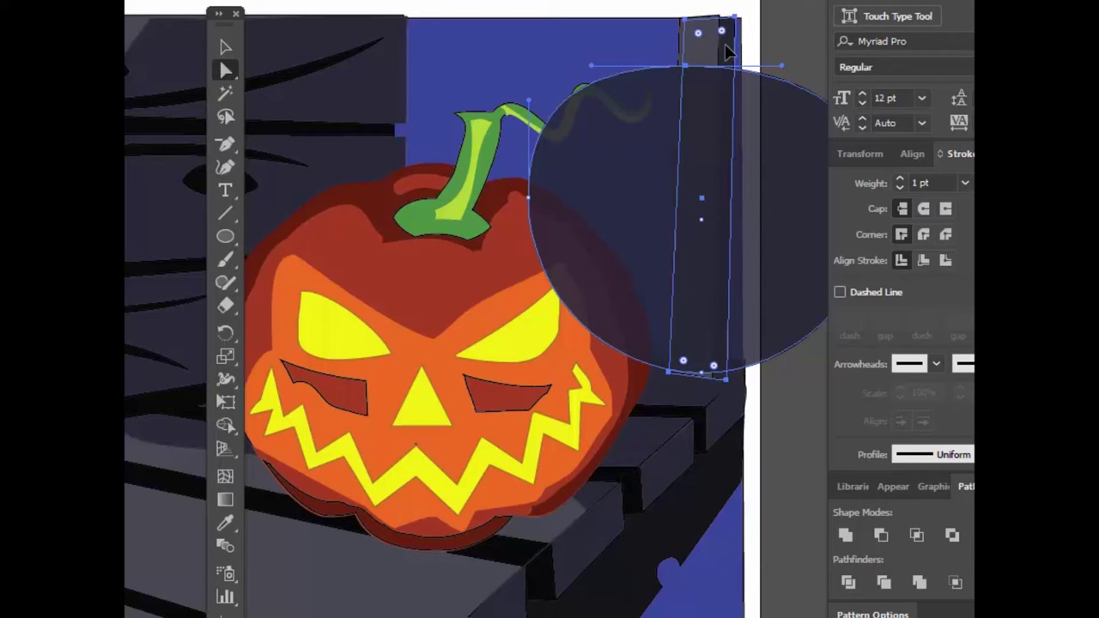
{"action": "left_click", "coordinate": [703, 43], "text": "shift"}
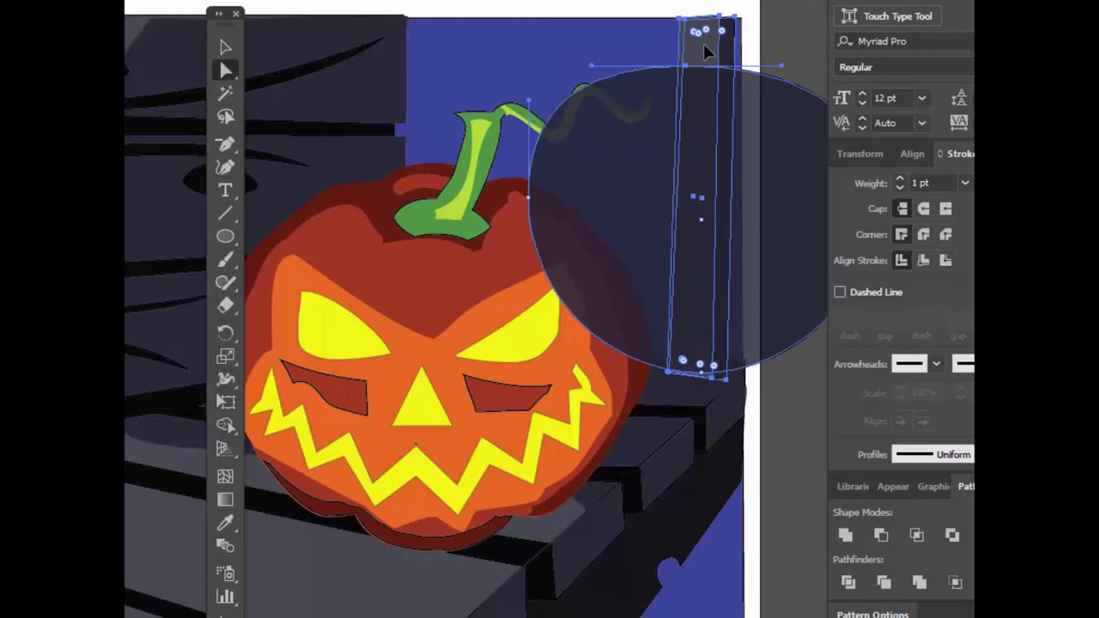
{"action": "left_click", "coordinate": [706, 11]}
{"action": "left_click", "coordinate": [709, 30]}
{"action": "left_click", "coordinate": [726, 37], "text": "shift"}
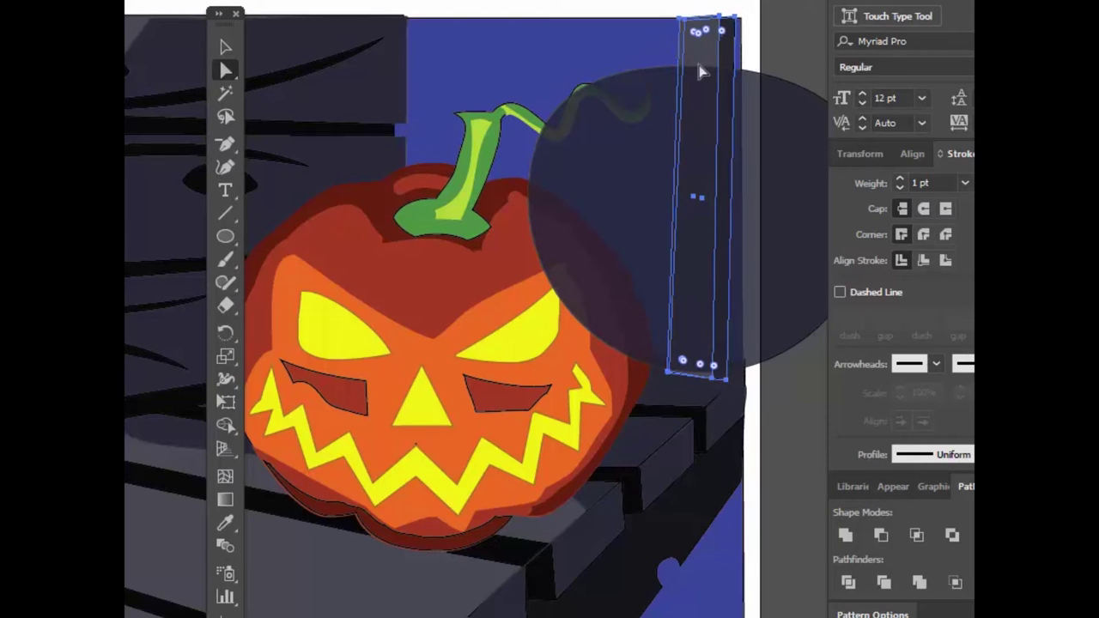
{"action": "left_click", "coordinate": [662, 123], "text": "shift"}
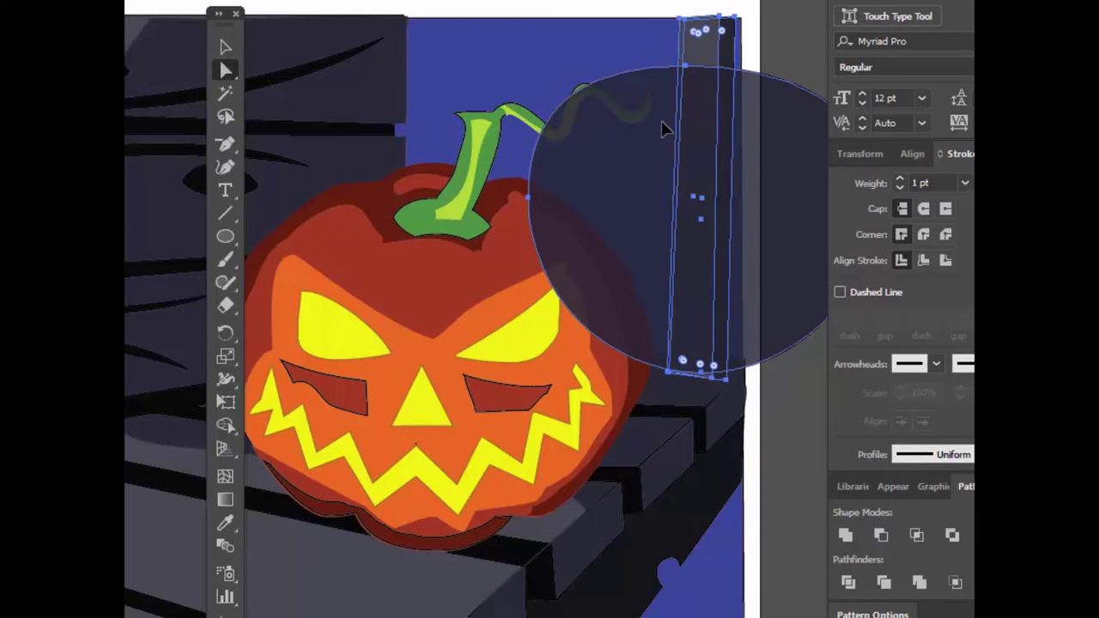
{"action": "left_click", "coordinate": [849, 582]}
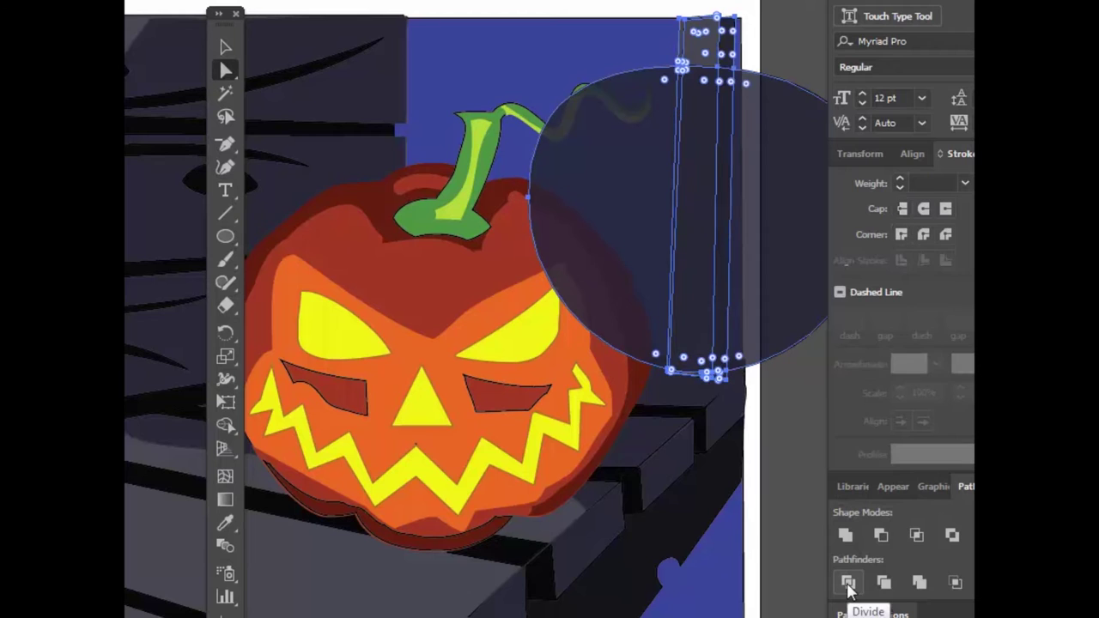
{"action": "left_click", "coordinate": [789, 25]}
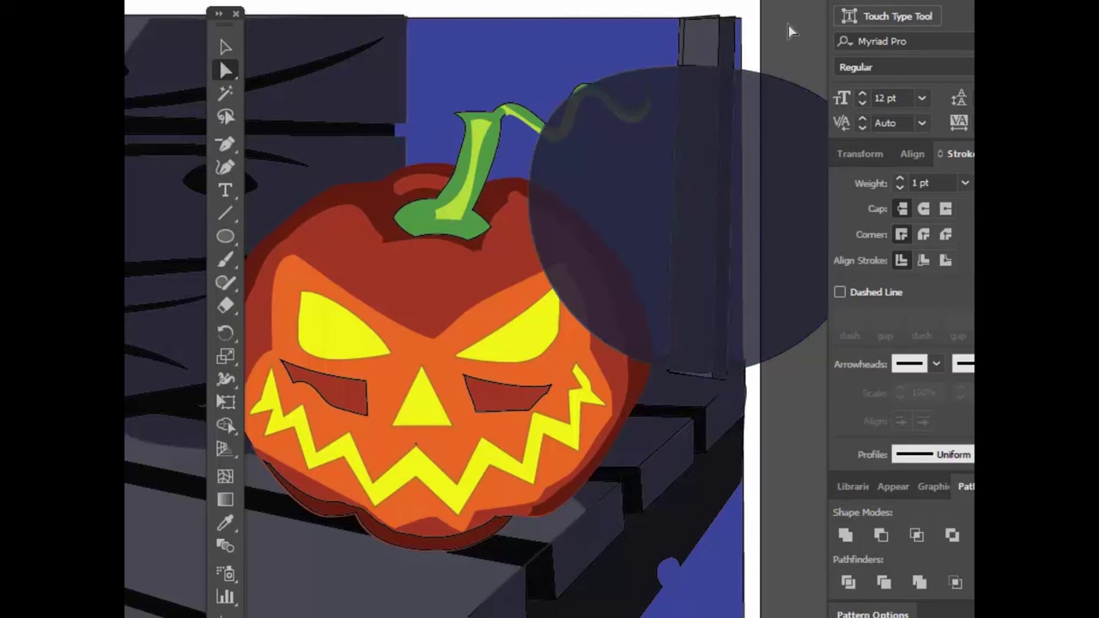
Step: Delete the leftover circle pieces outside the upright post
{"action": "left_click", "coordinate": [226, 71]}
{"action": "left_click", "coordinate": [638, 148]}
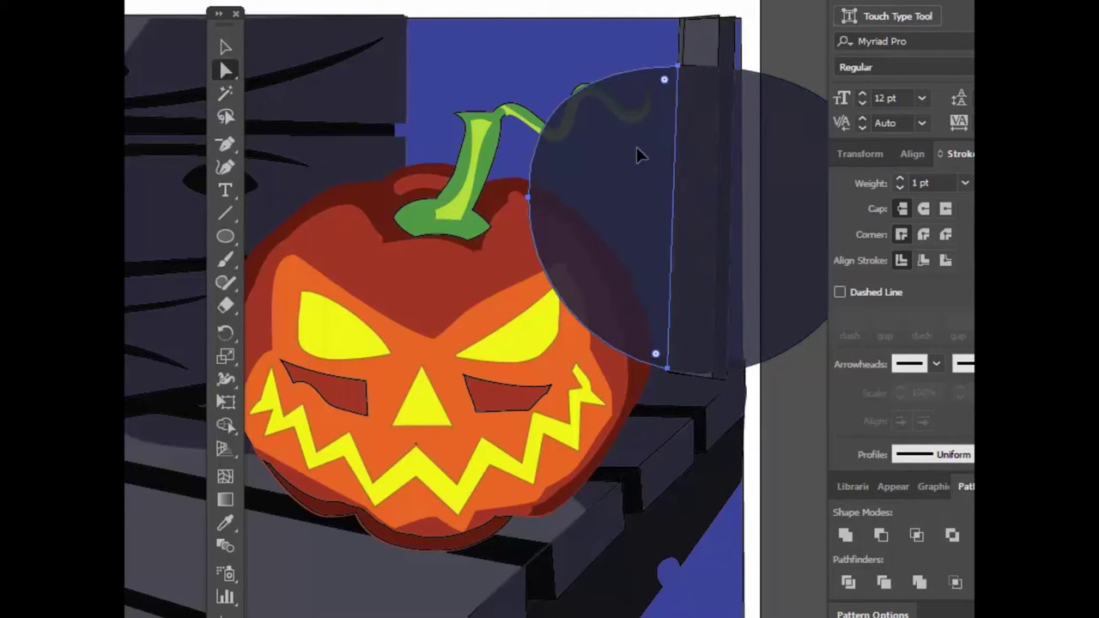
{"action": "key", "text": "Delete"}
{"action": "left_click", "coordinate": [778, 161]}
{"action": "key", "text": "Delete"}
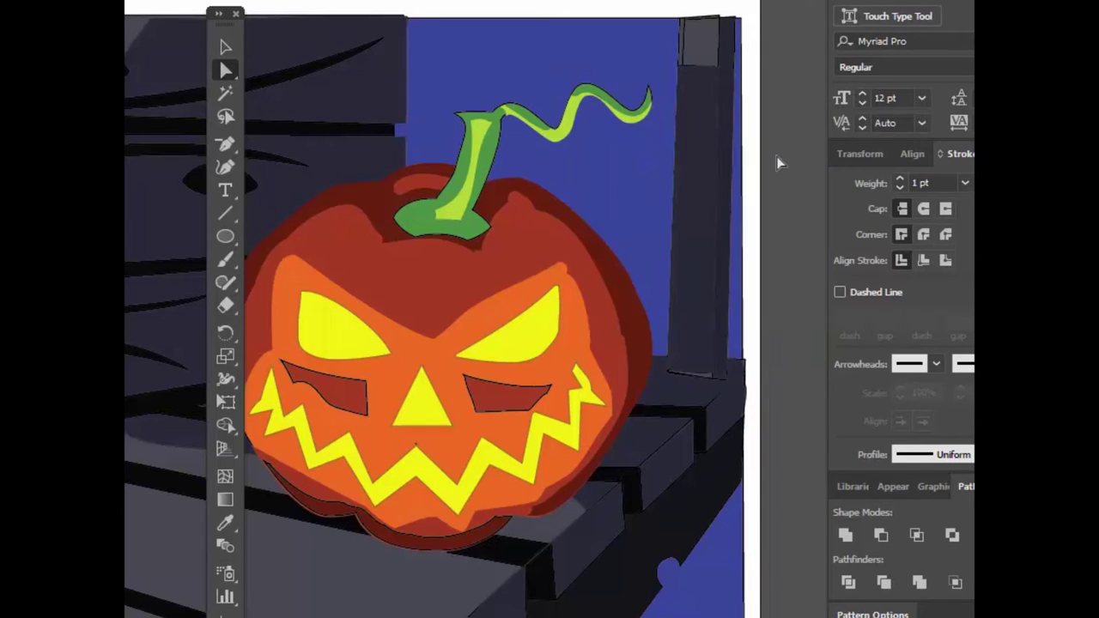
{"action": "left_click", "coordinate": [727, 162]}
{"action": "key", "text": "Delete"}
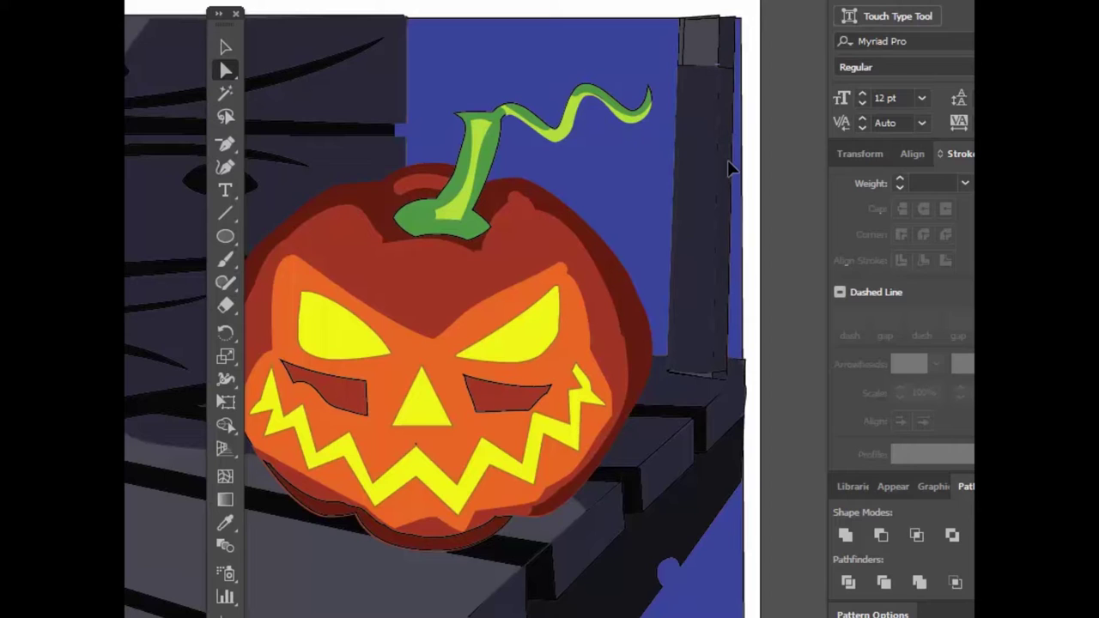
Step: Merge the post's side-face pieces into one shape and fill it with the near-black sampled from the shadow strip
{"action": "left_click", "coordinate": [726, 39]}
{"action": "left_click", "coordinate": [729, 96]}
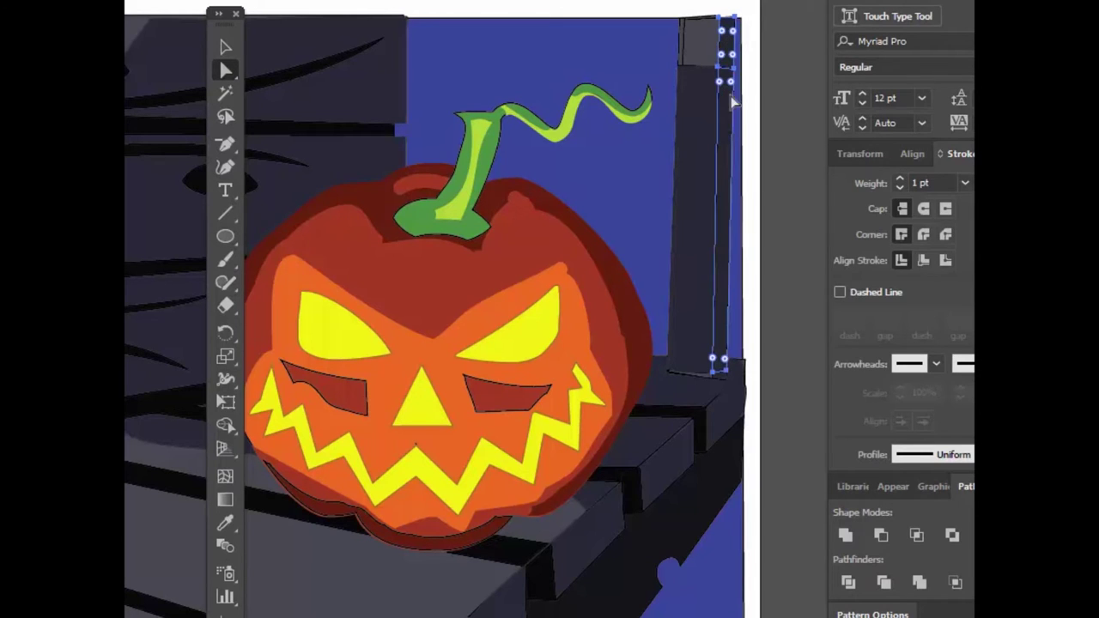
{"action": "key", "text": "Delete"}
{"action": "left_click", "coordinate": [226, 523]}
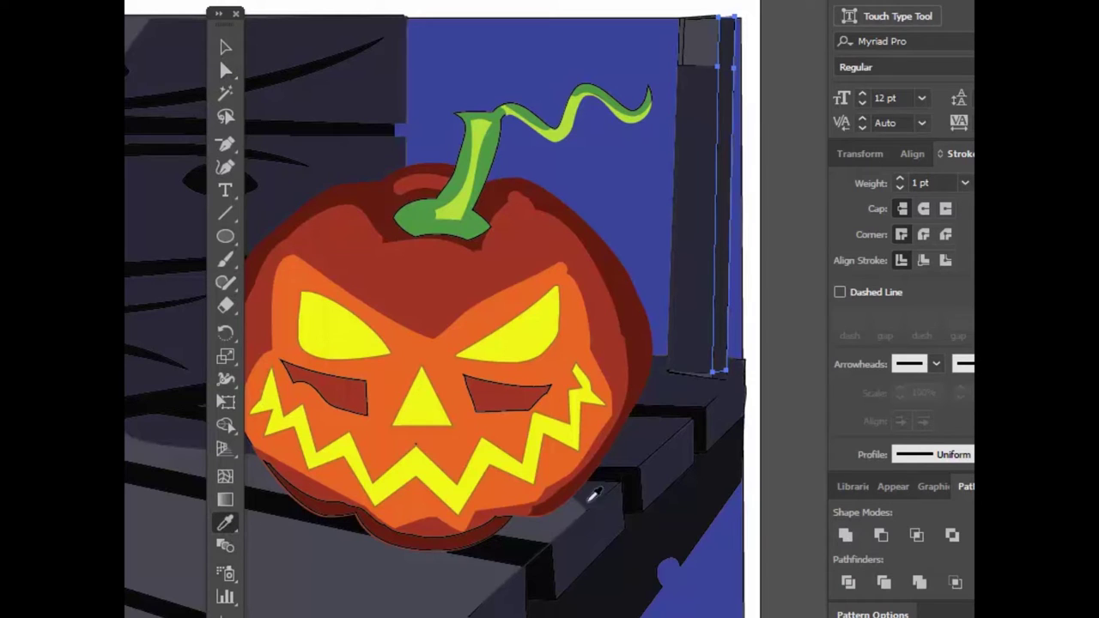
{"action": "left_click", "coordinate": [724, 475]}
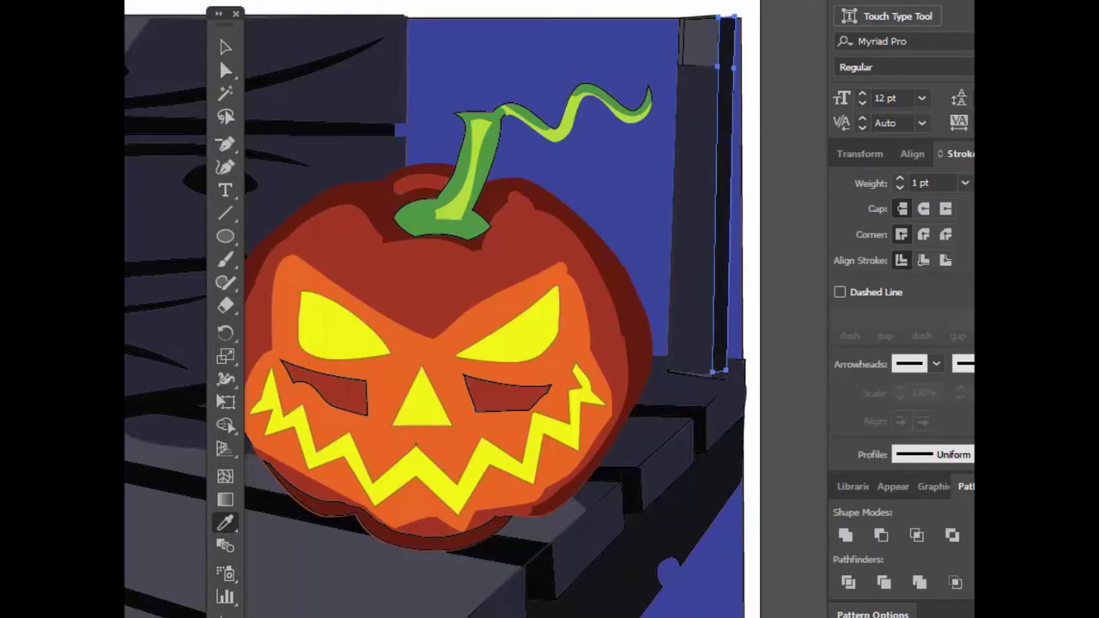
{"action": "left_click", "coordinate": [226, 46]}
{"action": "key", "text": "ctrl+shift+a"}
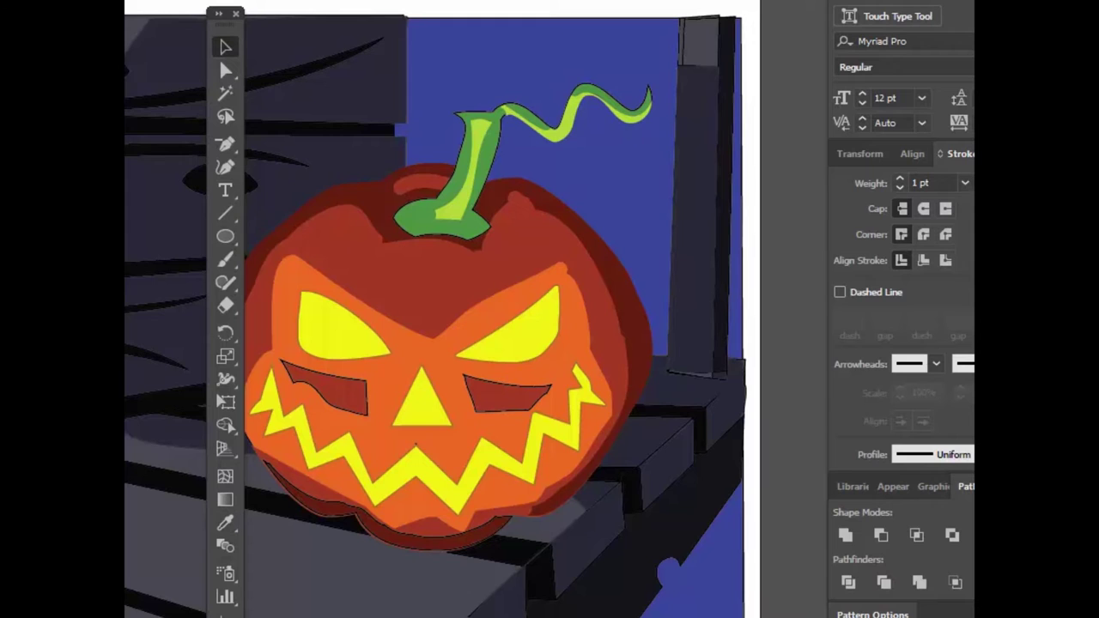
Step: Unite the light fragments at the top of the post's front face into one shape
{"action": "left_click", "coordinate": [705, 47]}
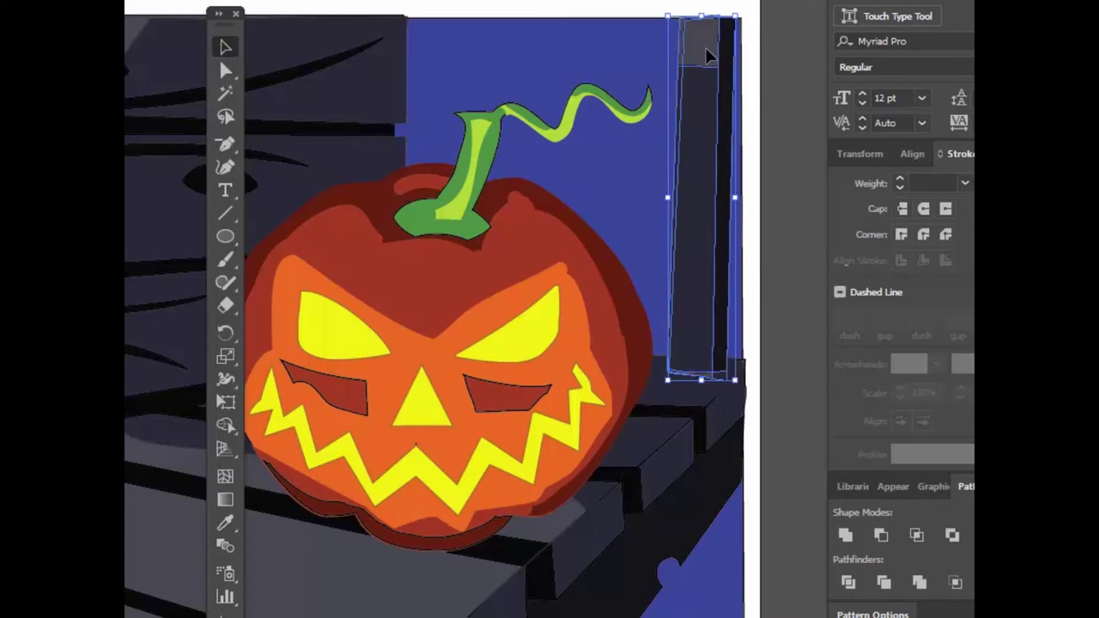
{"action": "key", "text": "ctrl+shift+a"}
{"action": "left_click", "coordinate": [226, 71]}
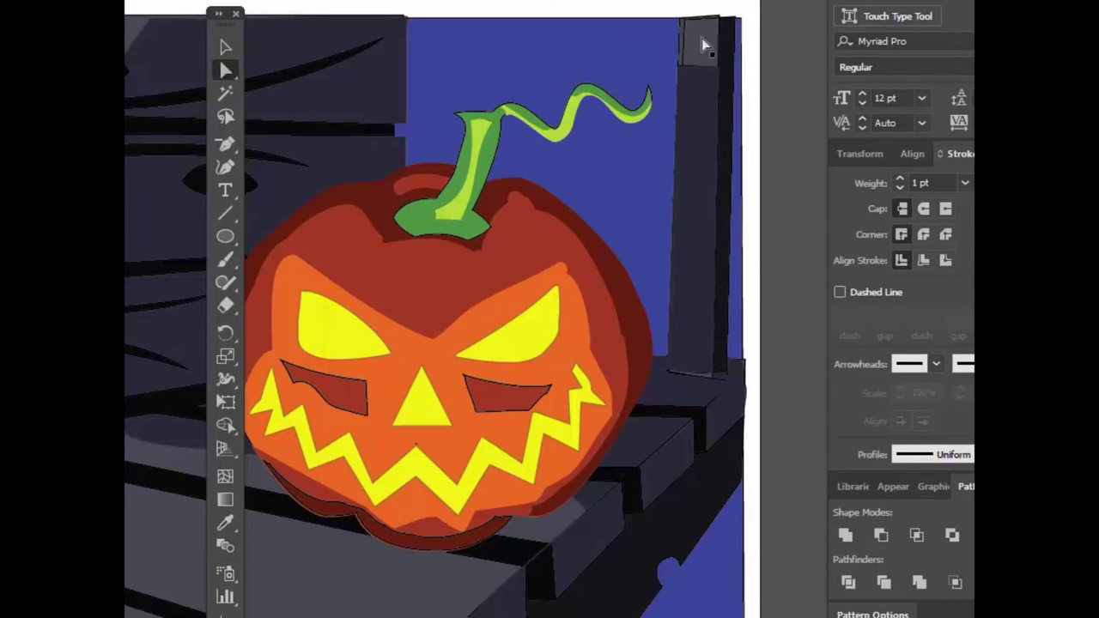
{"action": "left_click", "coordinate": [687, 48]}
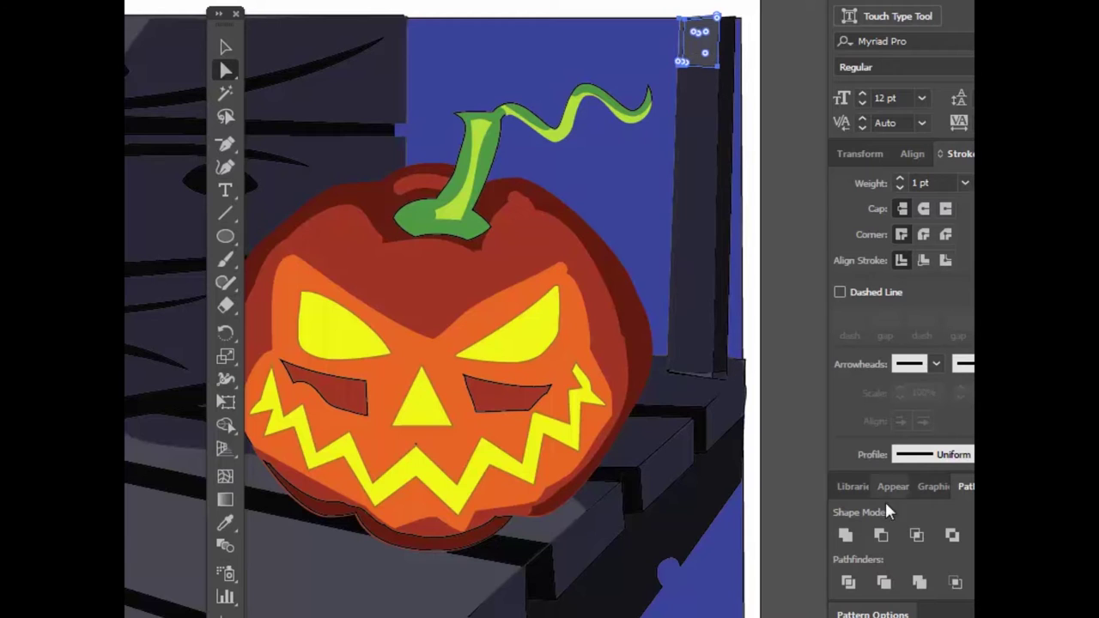
{"action": "left_click", "coordinate": [846, 536]}
{"action": "key", "text": "ctrl+shift+a"}
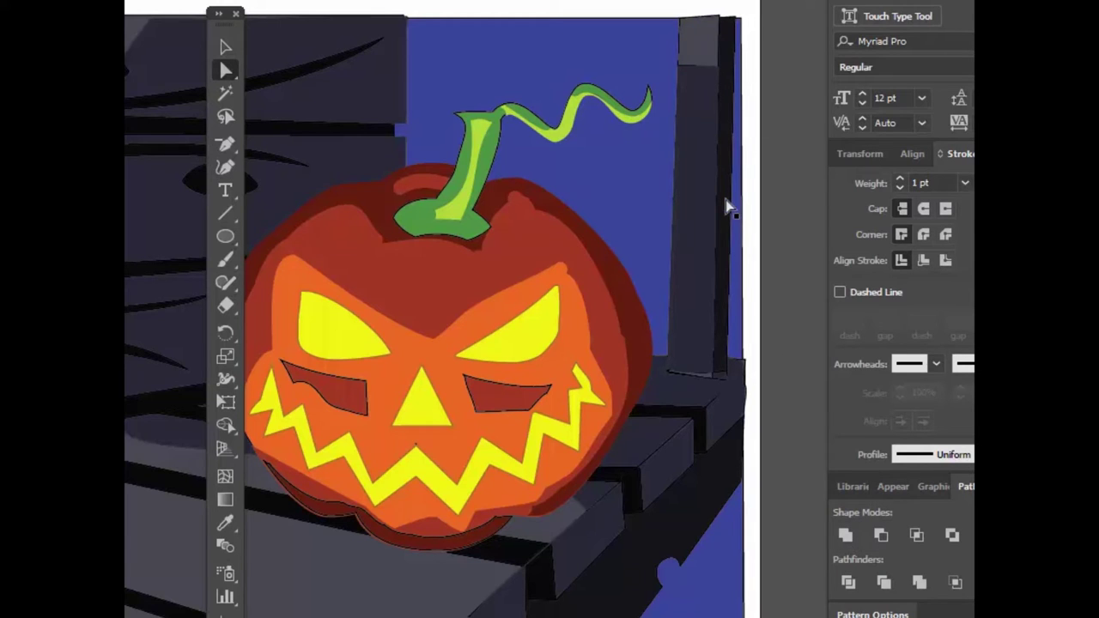
Step: Unite the shadowed fragments of the post's front face, including the slivers along its outer edge and base
{"action": "left_click", "coordinate": [225, 46]}
{"action": "left_click", "coordinate": [710, 371]}
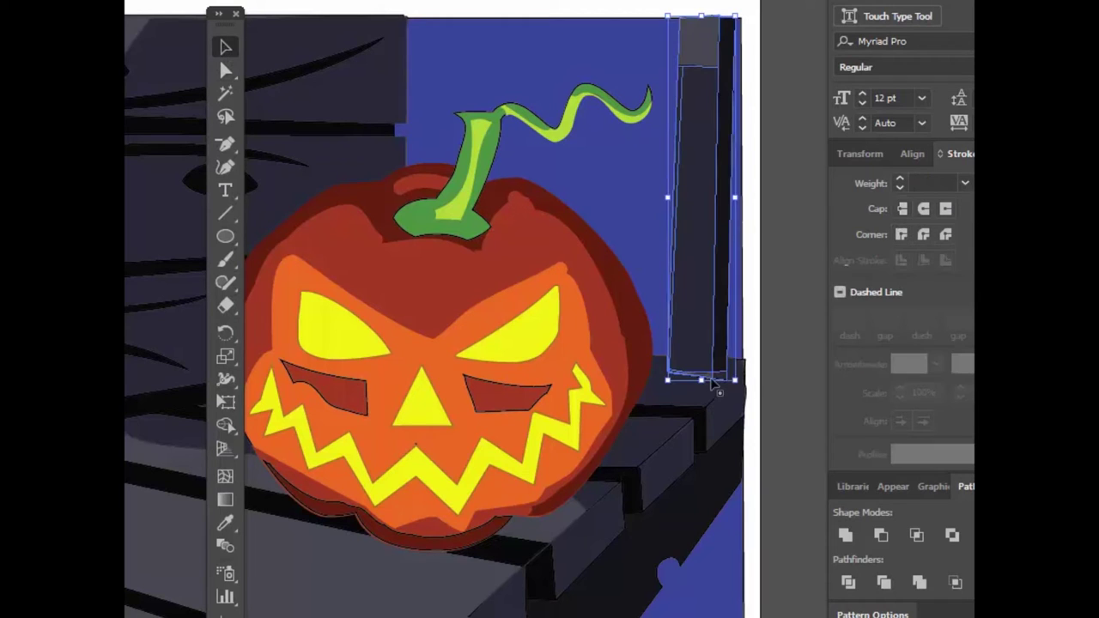
{"action": "key", "text": "ctrl+shift+a"}
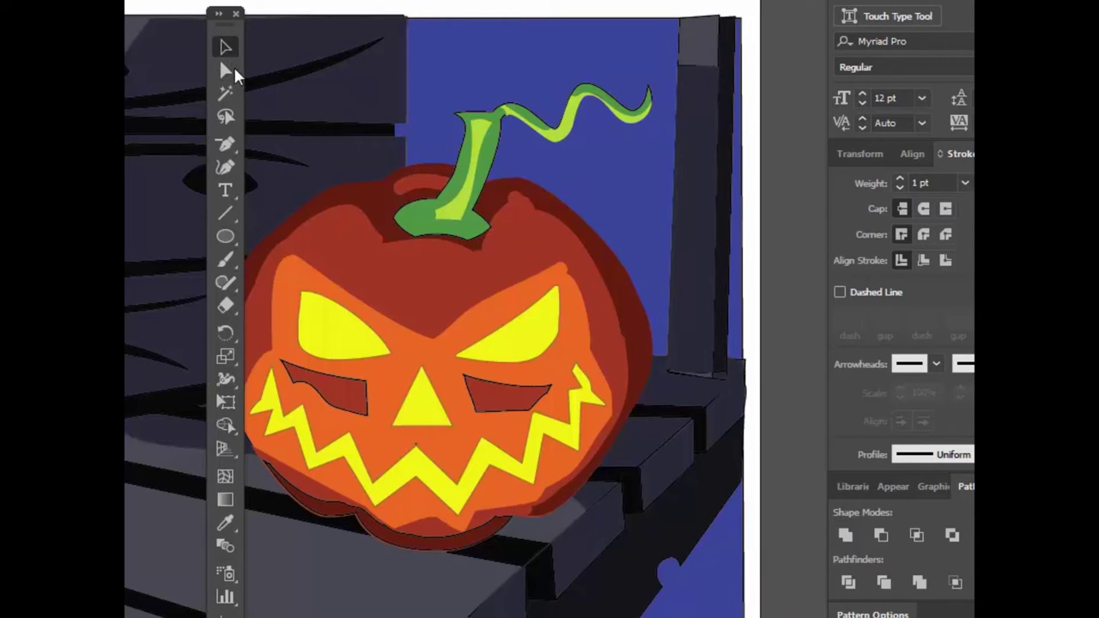
{"action": "left_click", "coordinate": [225, 71]}
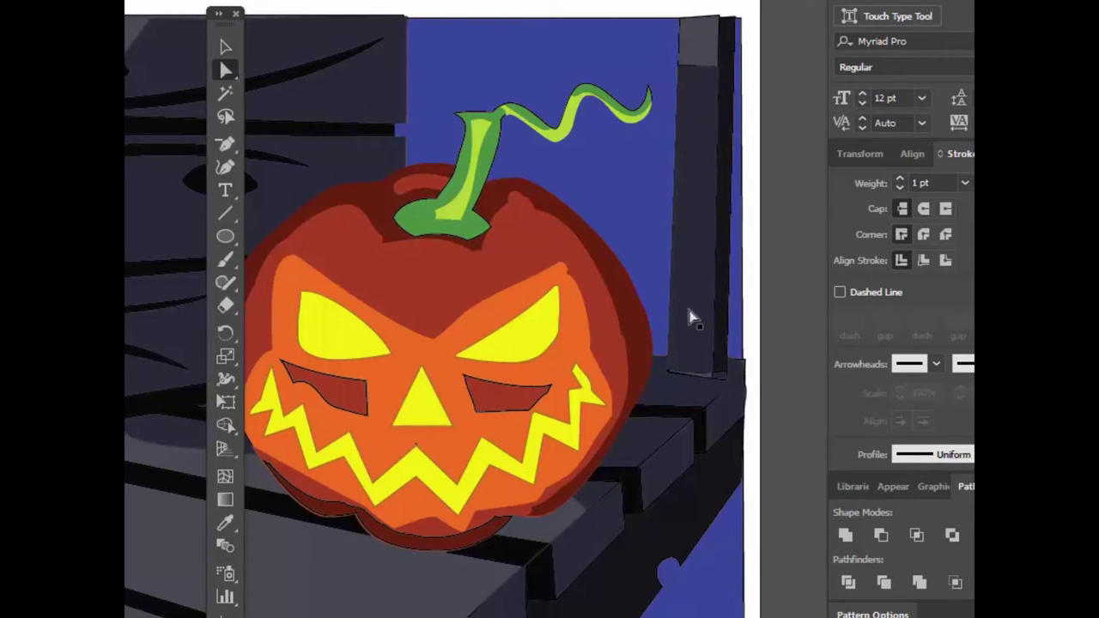
{"action": "left_click", "coordinate": [707, 368]}
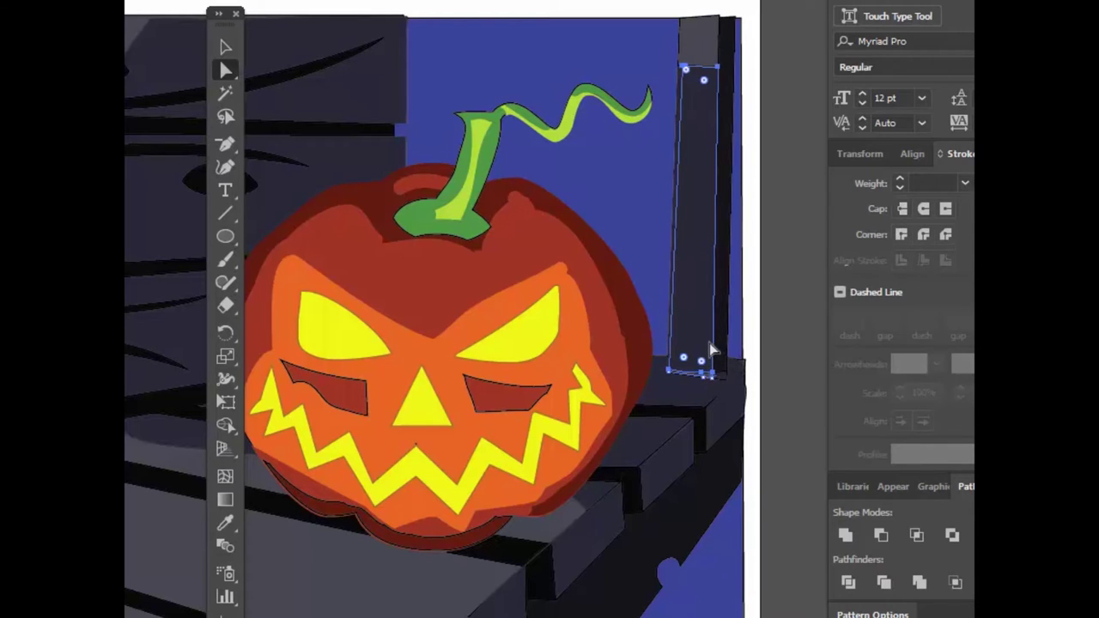
{"action": "left_click", "coordinate": [675, 230]}
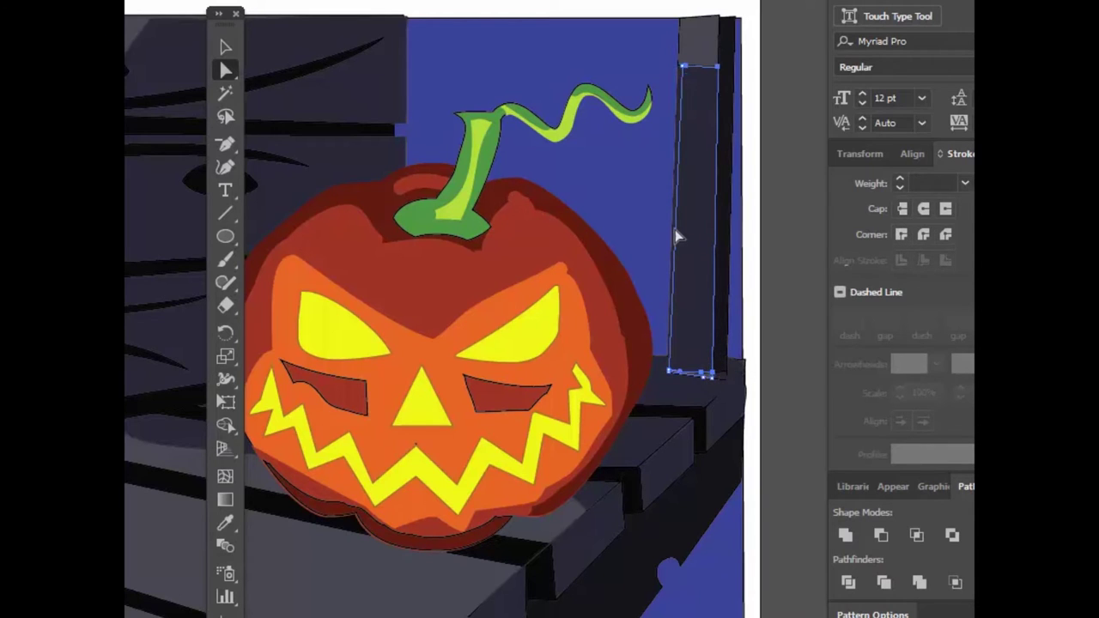
{"action": "left_click", "coordinate": [679, 95]}
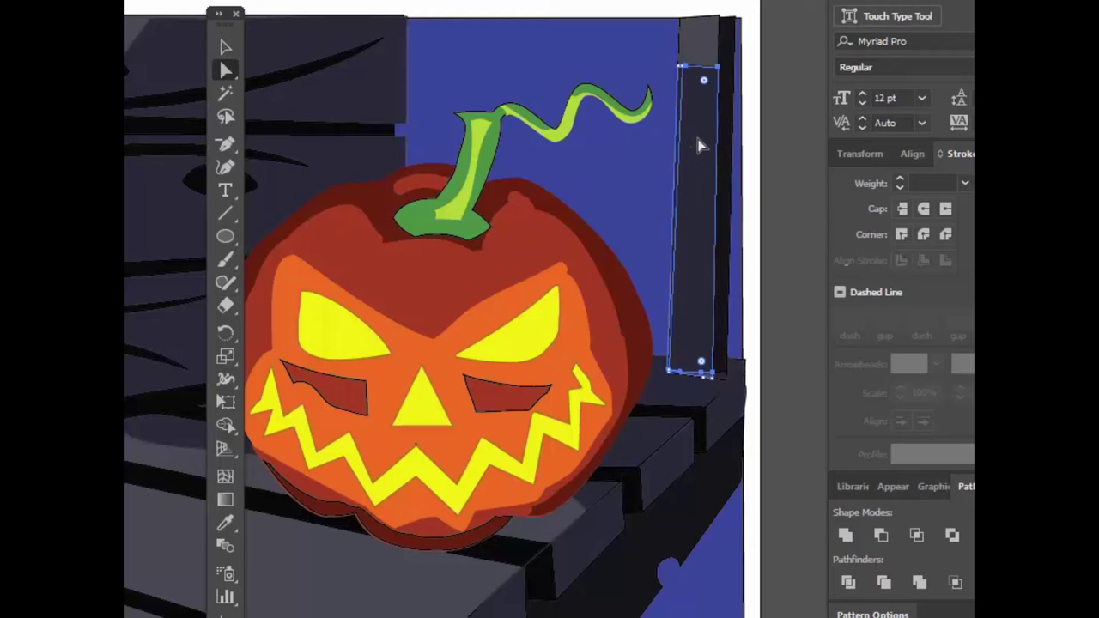
{"action": "left_click", "coordinate": [847, 537]}
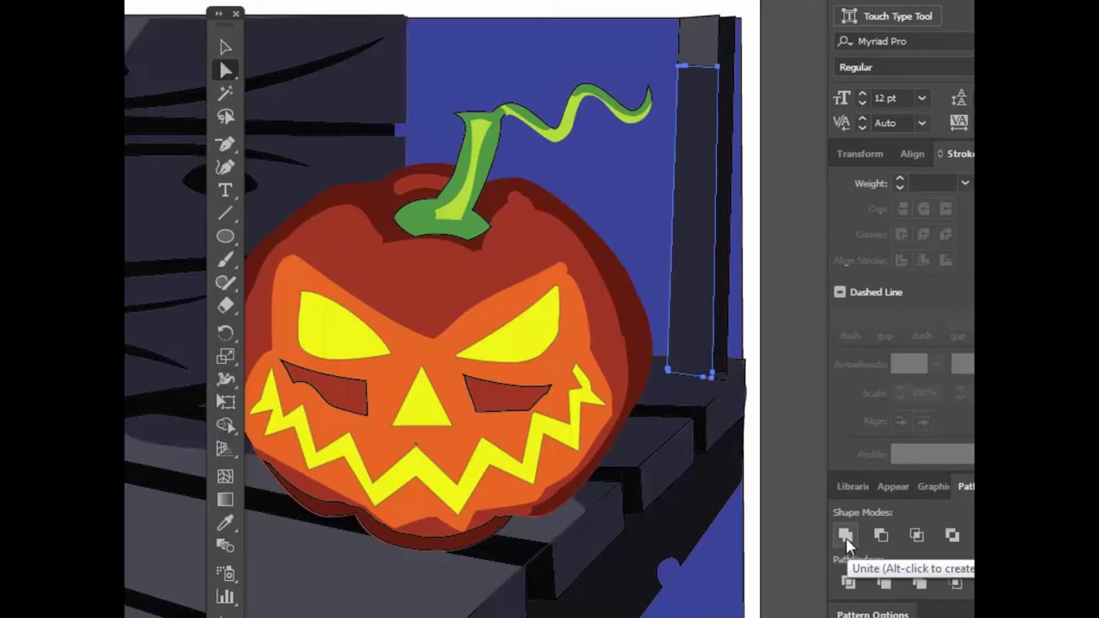
{"action": "left_click", "coordinate": [791, 12]}
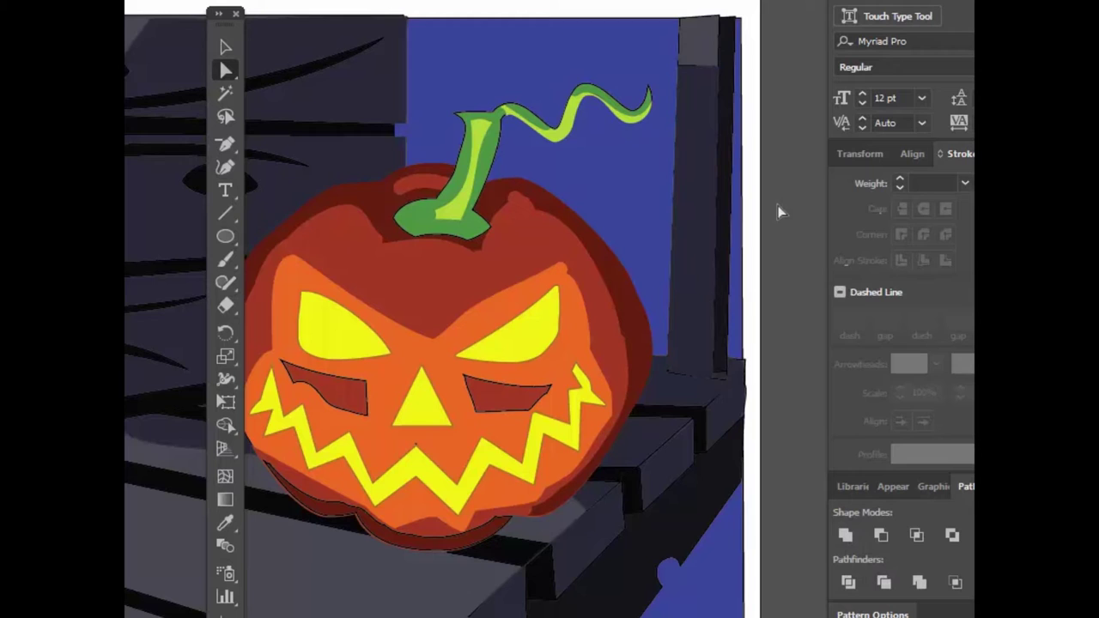
Step: Stretch the bottom corner of the upright post's near-black side face slightly downward to meet the bench
{"action": "left_click", "coordinate": [727, 362]}
{"action": "left_click", "coordinate": [715, 372]}
{"action": "left_click_drag", "start_coordinate": [714, 372], "coordinate": [714, 378]}
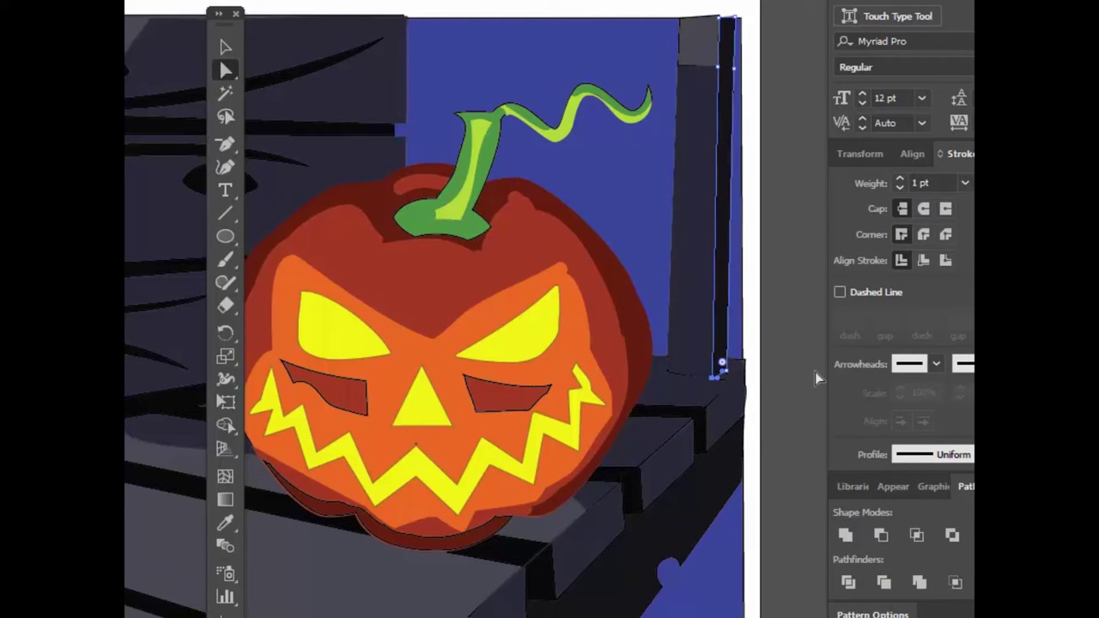
{"action": "left_click", "coordinate": [794, 254]}
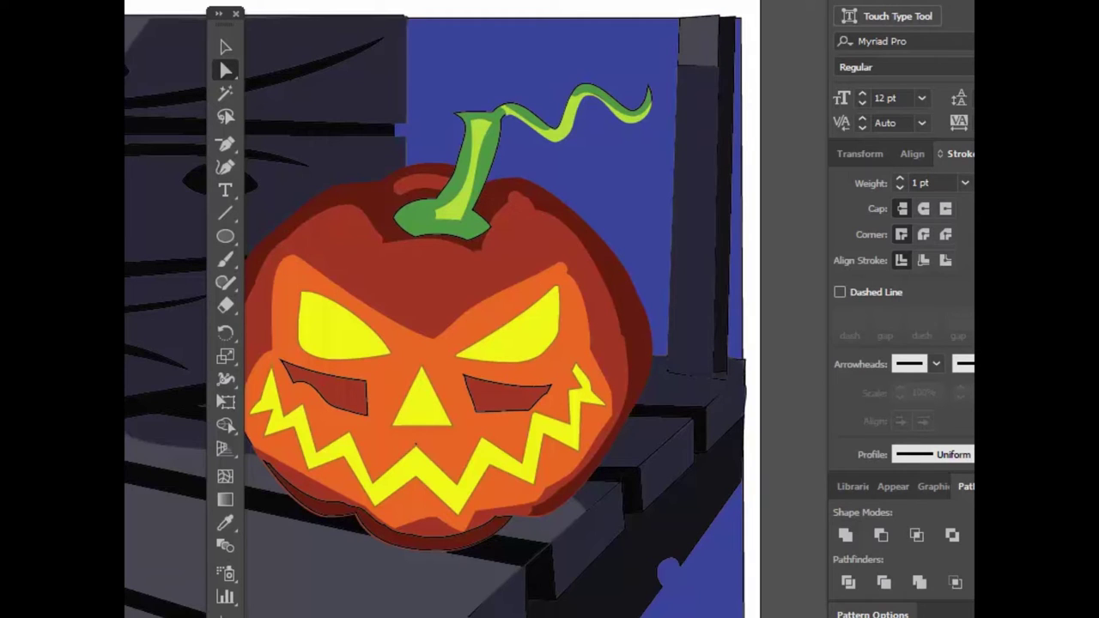
{"action": "key", "text": "ctrl+minus"}
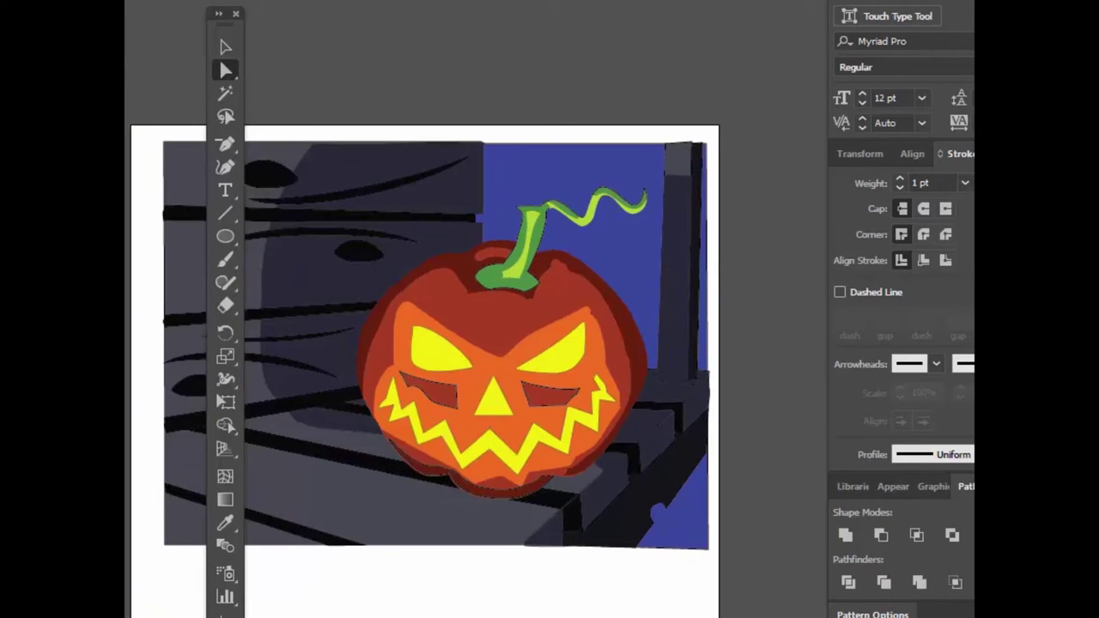
{"action": "scroll", "coordinate": [636, 396], "scroll_direction": "down", "scroll_amount": 1}
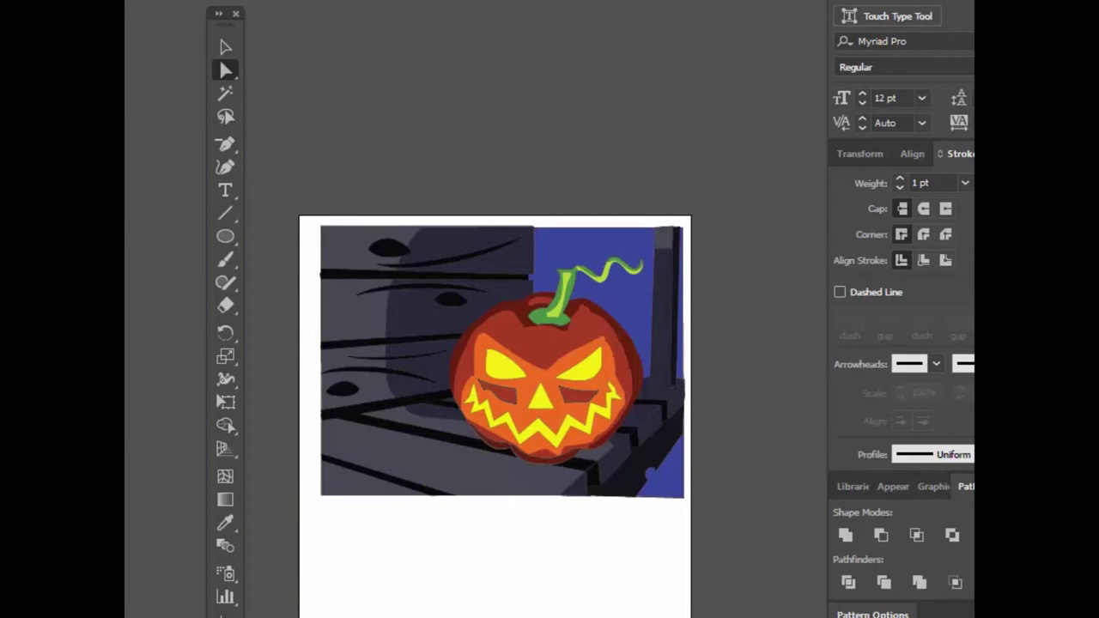
{"action": "scroll", "coordinate": [636, 395], "scroll_direction": "up", "scroll_amount": 1}
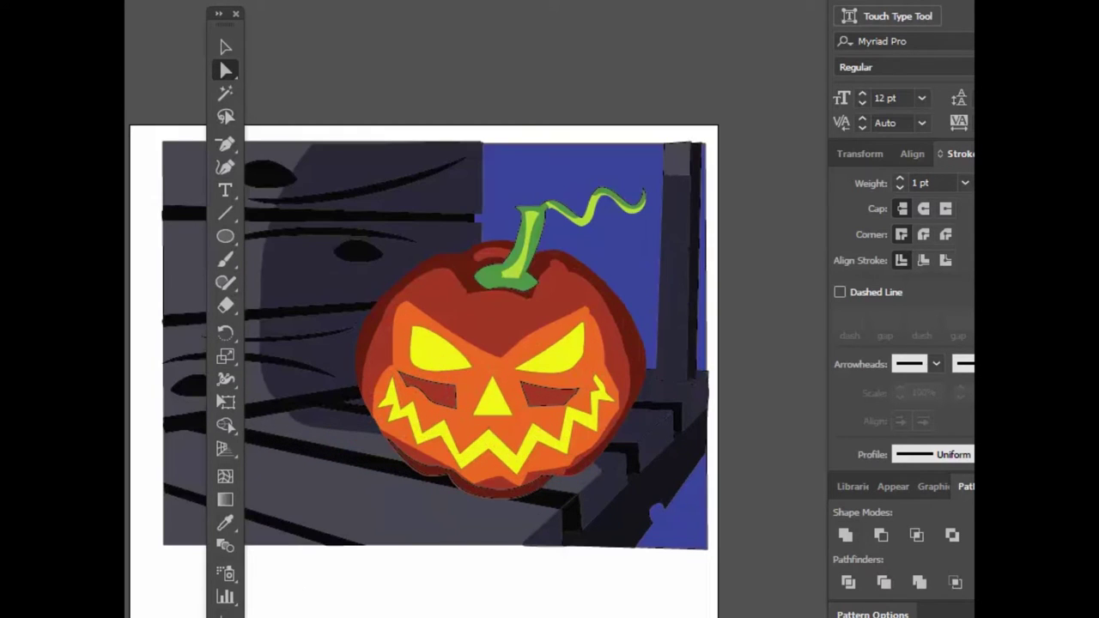
{"action": "scroll", "coordinate": [635, 395], "scroll_direction": "up", "scroll_amount": 1}
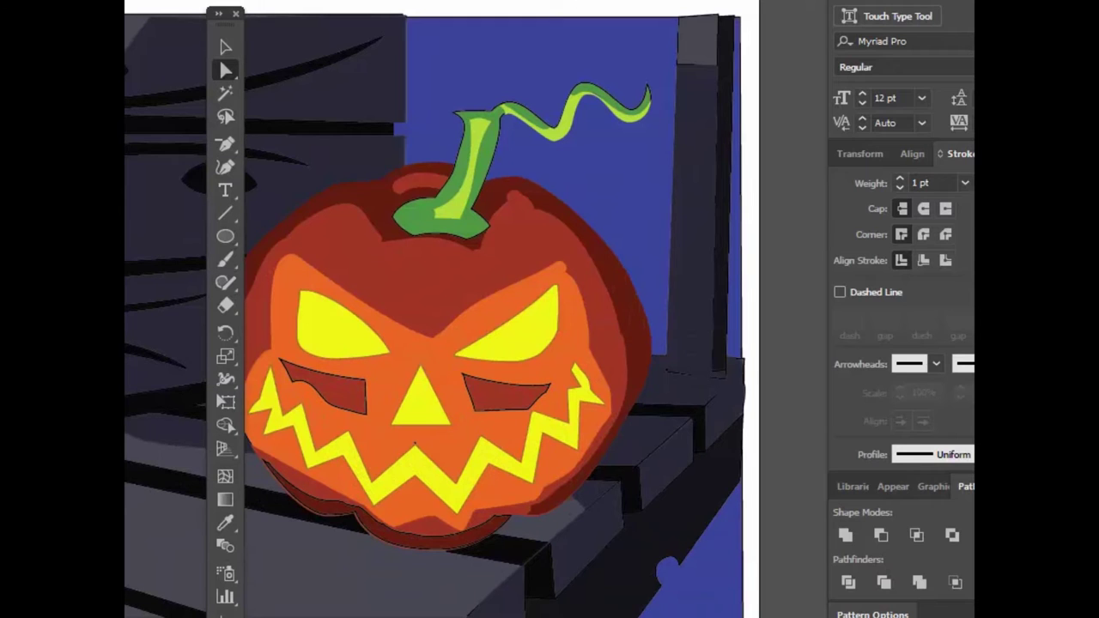
Step: Try a different outline colour on the pumpkin's green stem
{"action": "left_click", "coordinate": [455, 189]}
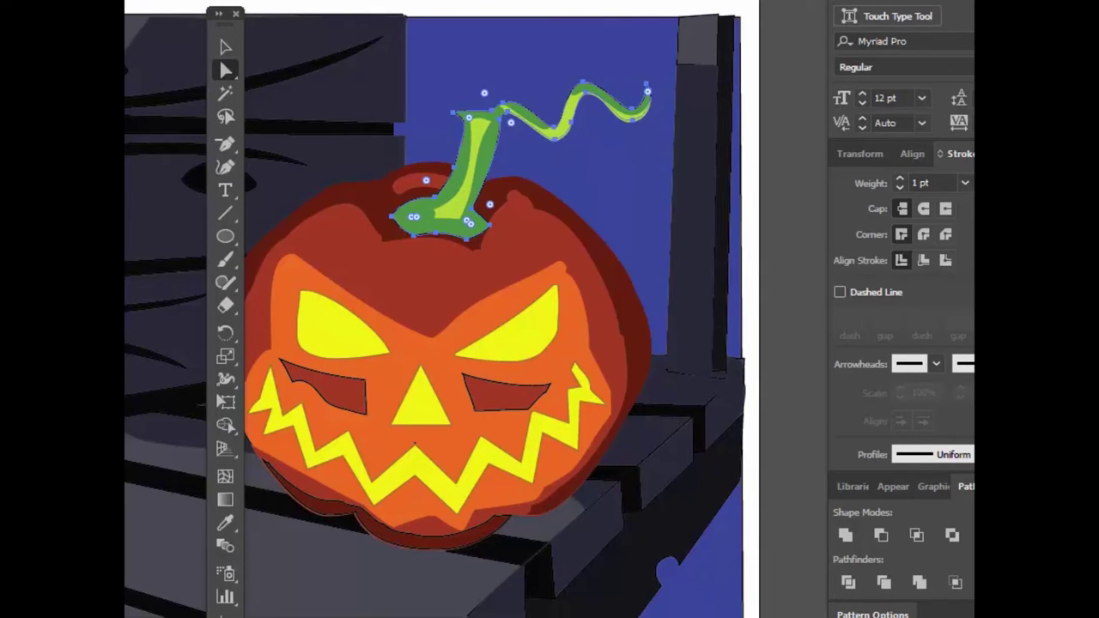
{"action": "double_click", "coordinate": [221, 615]}
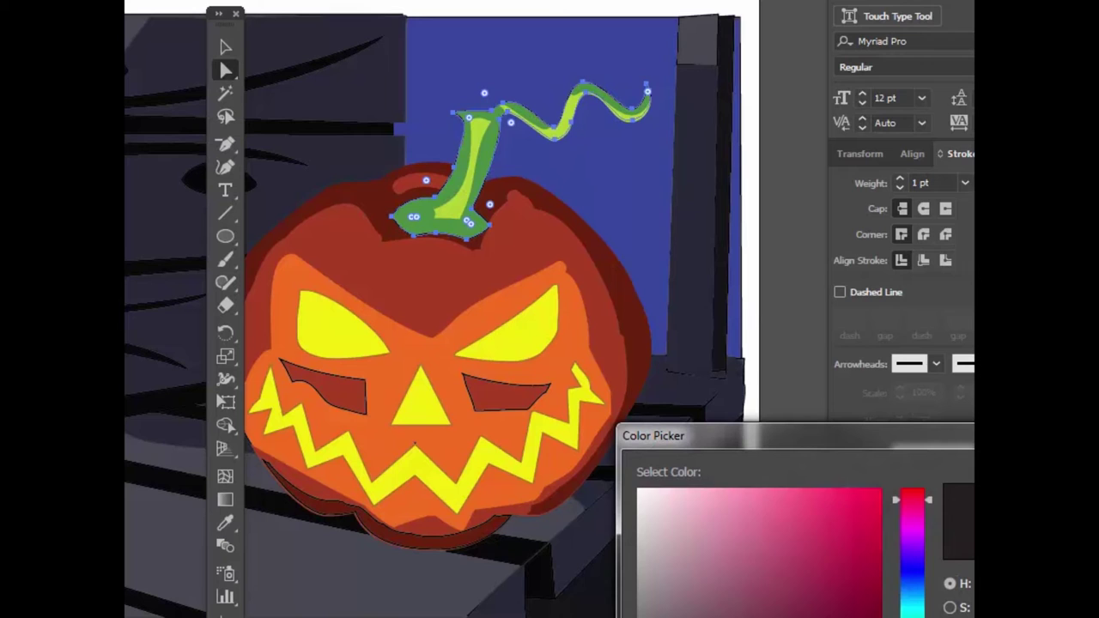
{"action": "left_click", "coordinate": [912, 617]}
{"action": "left_click", "coordinate": [851, 617]}
{"action": "left_click", "coordinate": [1052, 501]}
{"action": "left_click", "coordinate": [781, 70]}
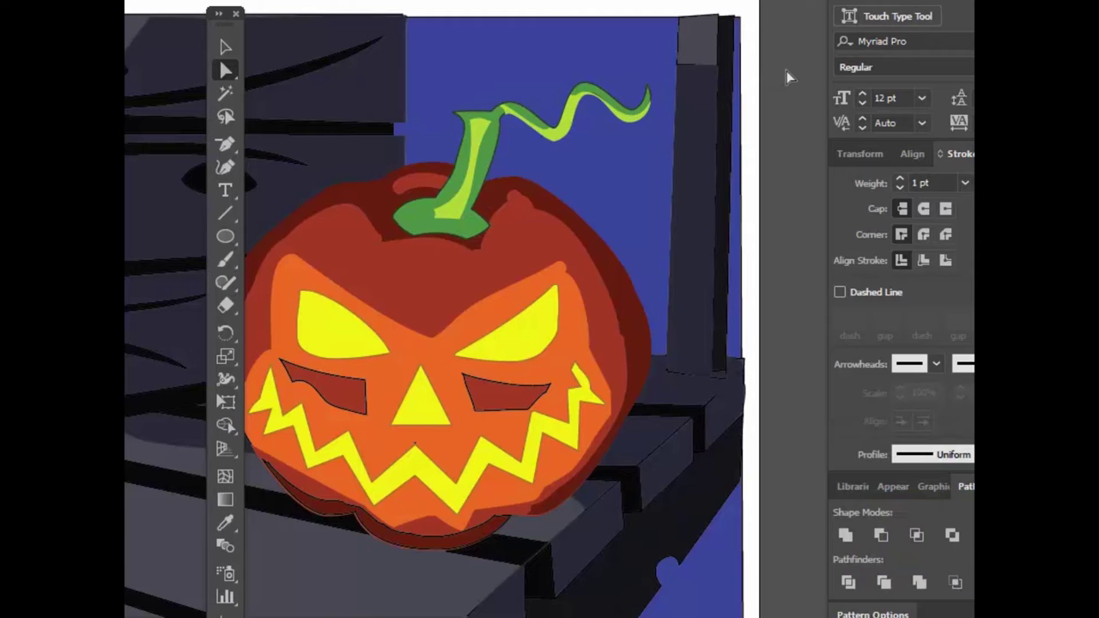
Step: Remove the outline from the pumpkin's stem and tendril, and fill the shape with a deeper green
{"action": "left_click", "coordinate": [428, 219]}
{"action": "key", "text": "/"}
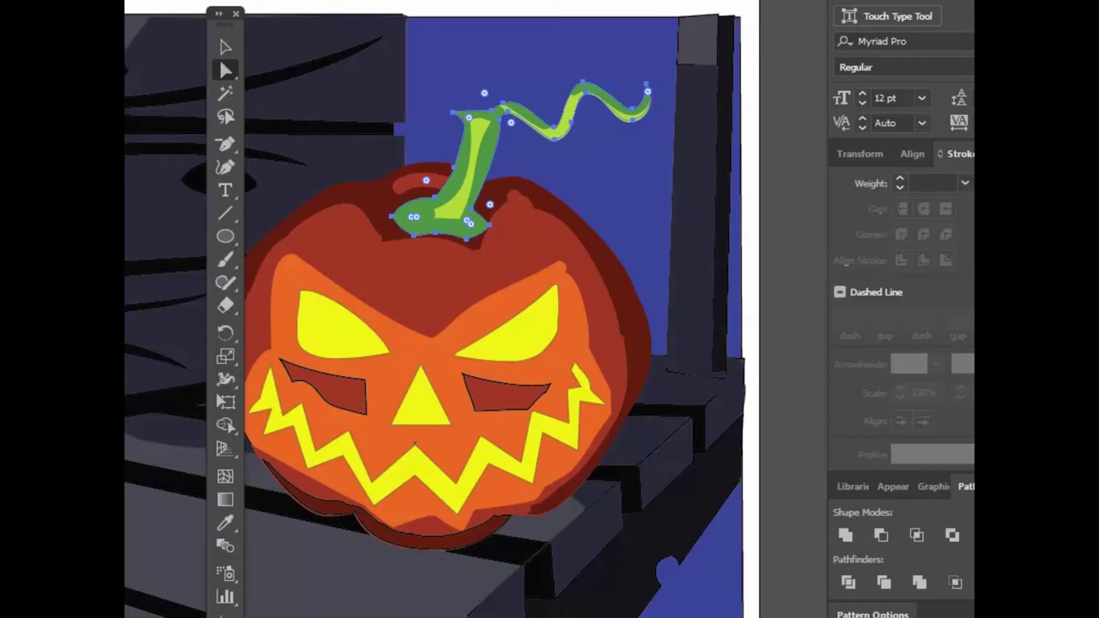
{"action": "left_click", "coordinate": [788, 364]}
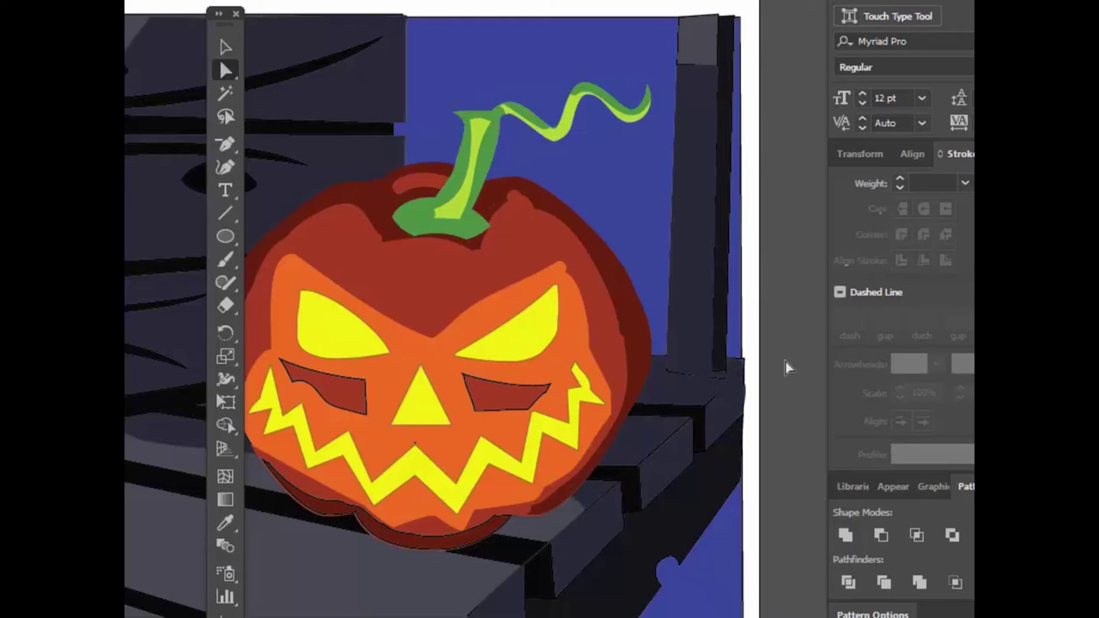
{"action": "left_click", "coordinate": [417, 206]}
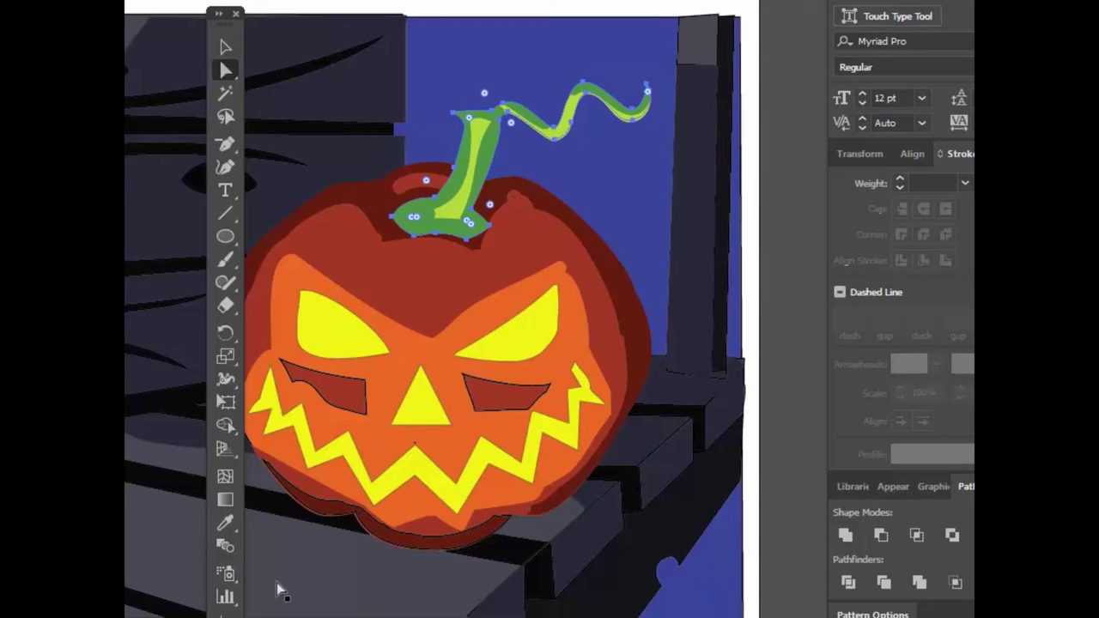
{"action": "double_click", "coordinate": [221, 616]}
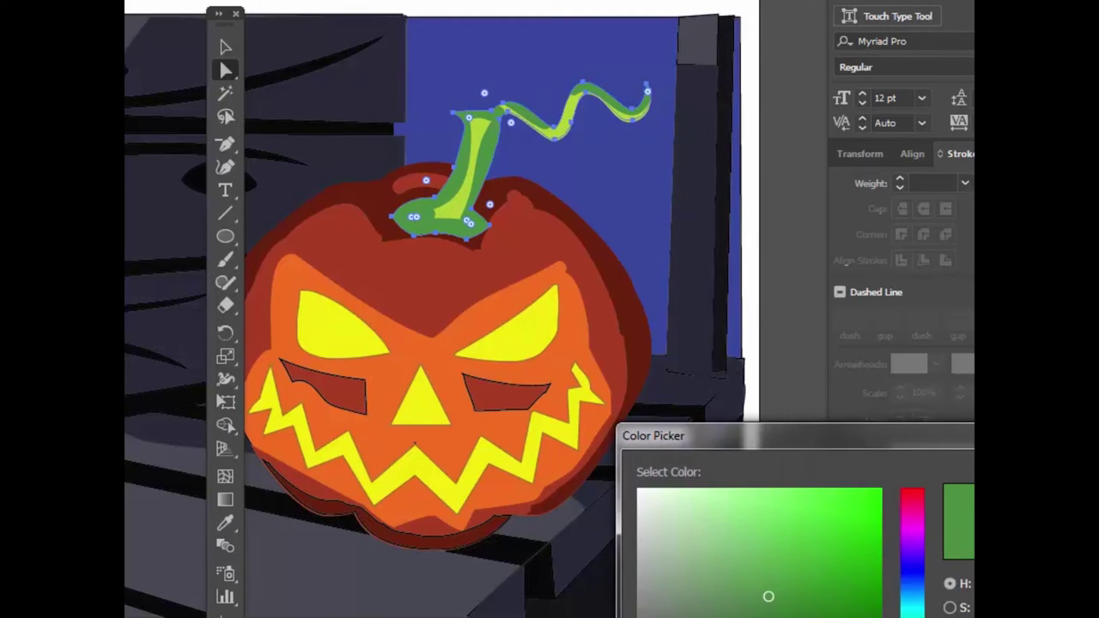
{"action": "left_click", "coordinate": [814, 608]}
{"action": "left_click", "coordinate": [819, 615]}
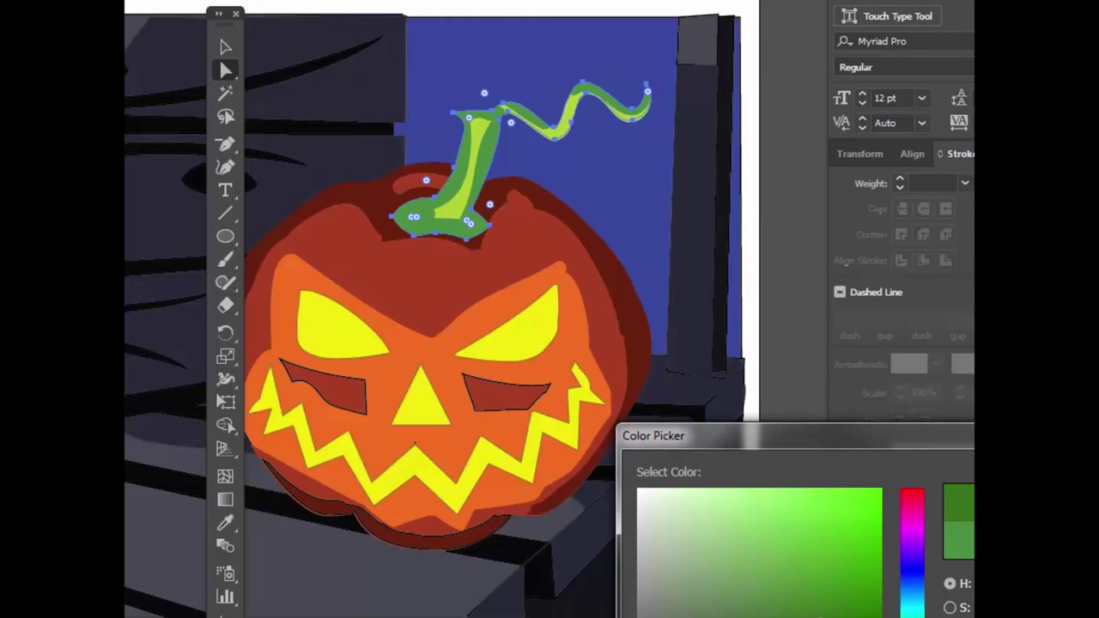
{"action": "key", "text": "Return"}
{"action": "left_click", "coordinate": [643, 4]}
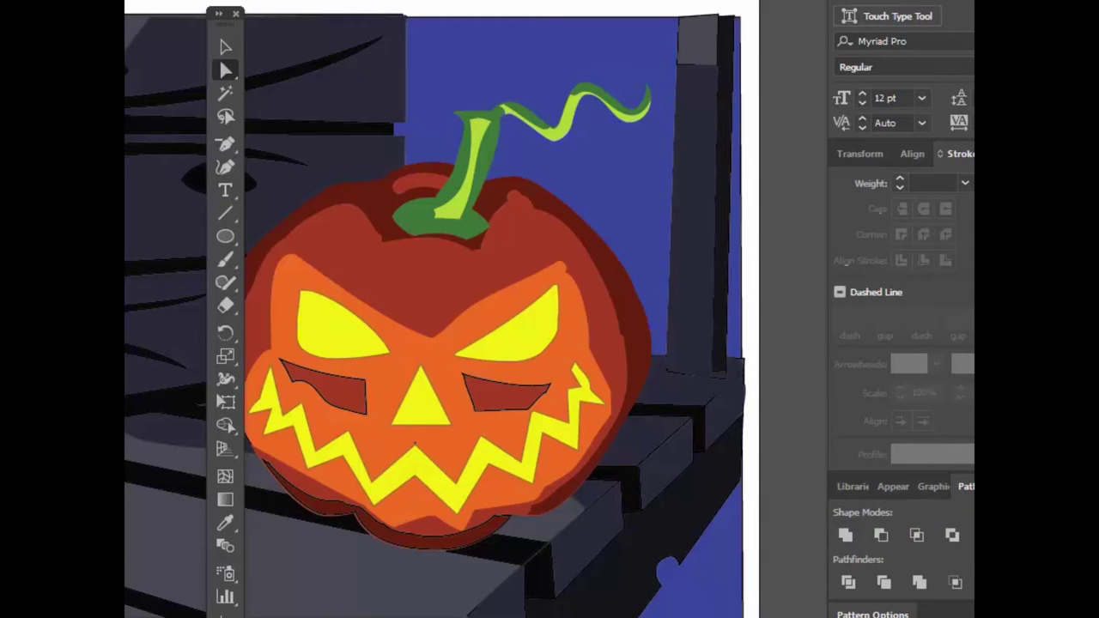
Step: Try to group the tendril's light highlight with the dark green stem shape
{"action": "left_click", "coordinate": [574, 119]}
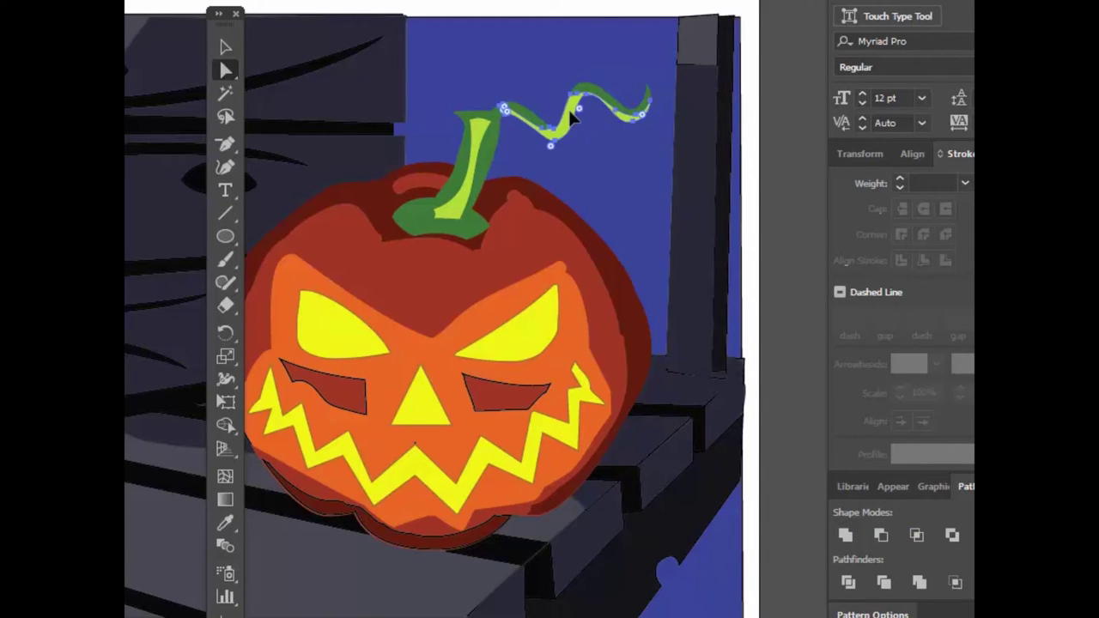
{"action": "left_click", "coordinate": [587, 90], "text": "shift"}
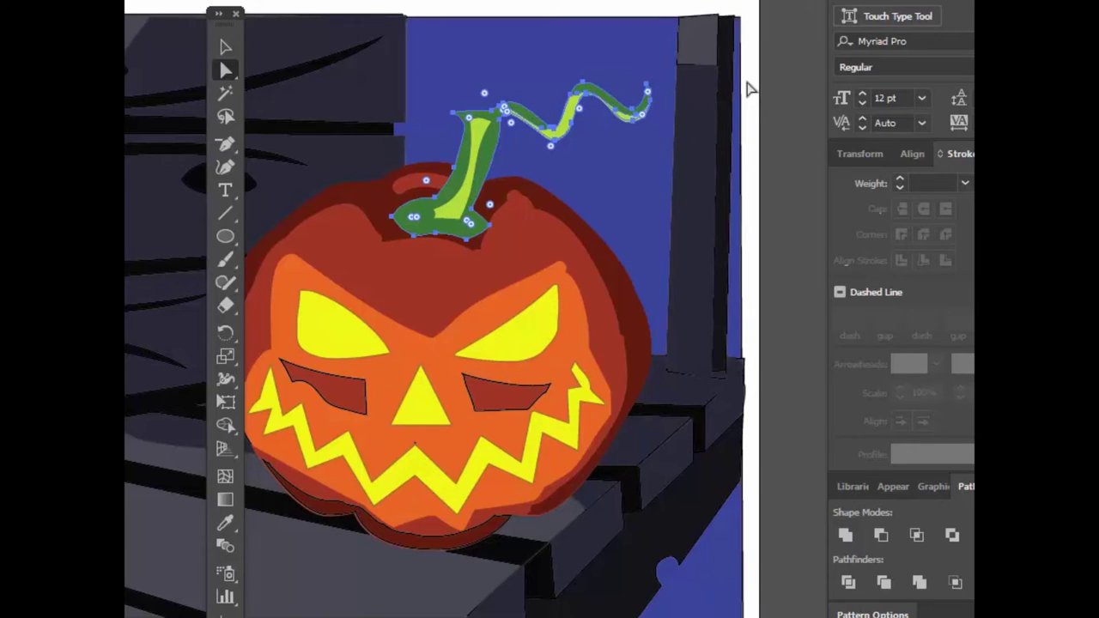
{"action": "left_click", "coordinate": [580, 98]}
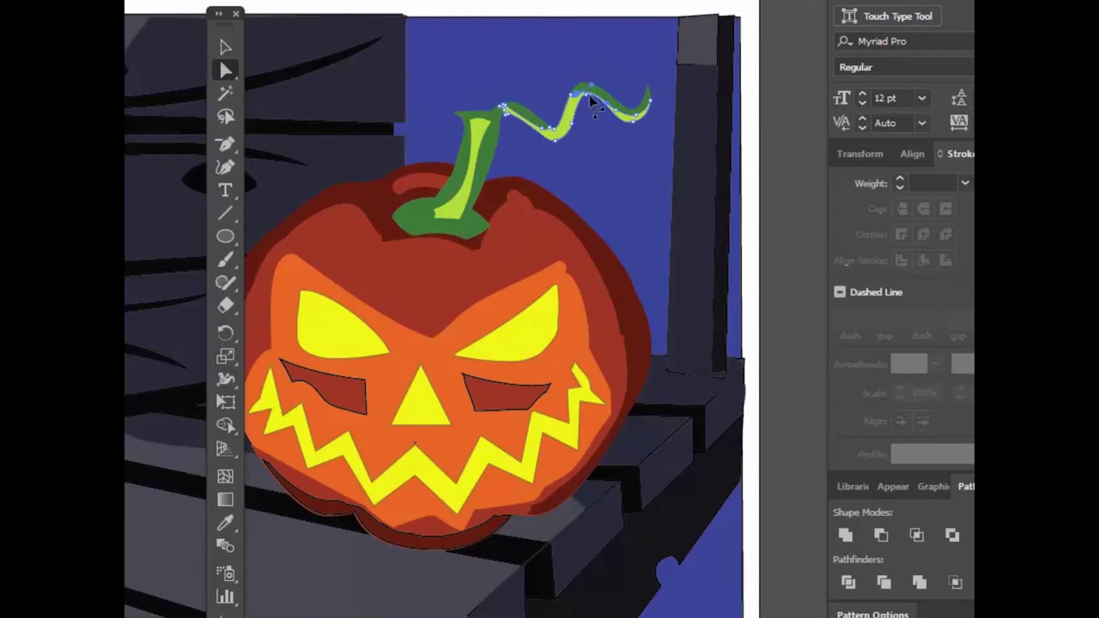
{"action": "left_click", "coordinate": [600, 91], "text": "alt"}
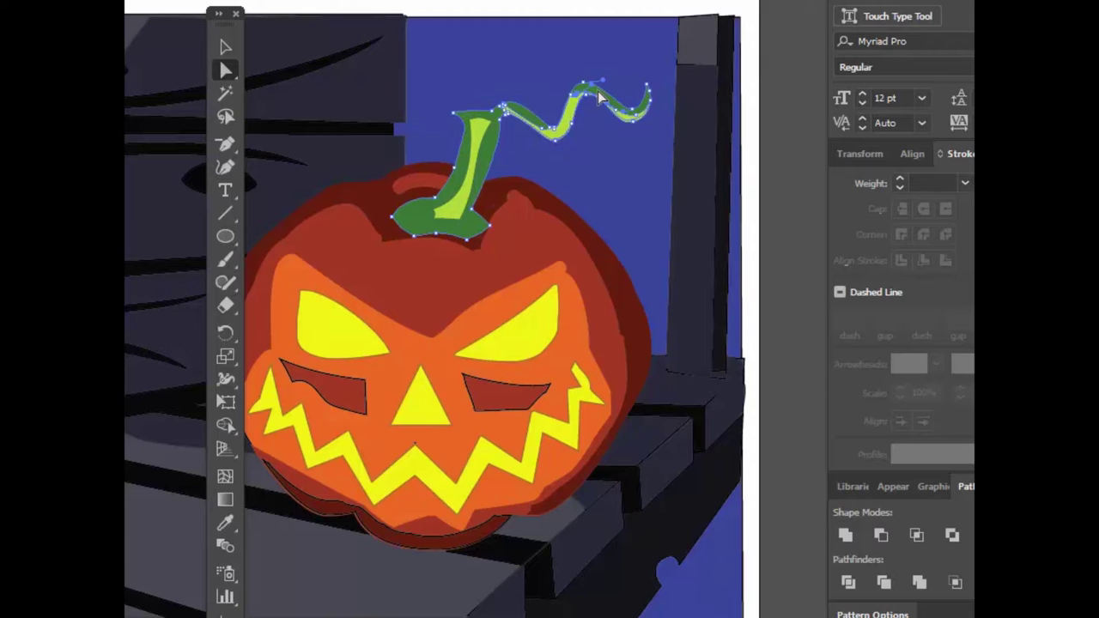
{"action": "key", "text": "ctrl+g"}
{"action": "left_click", "coordinate": [324, 98]}
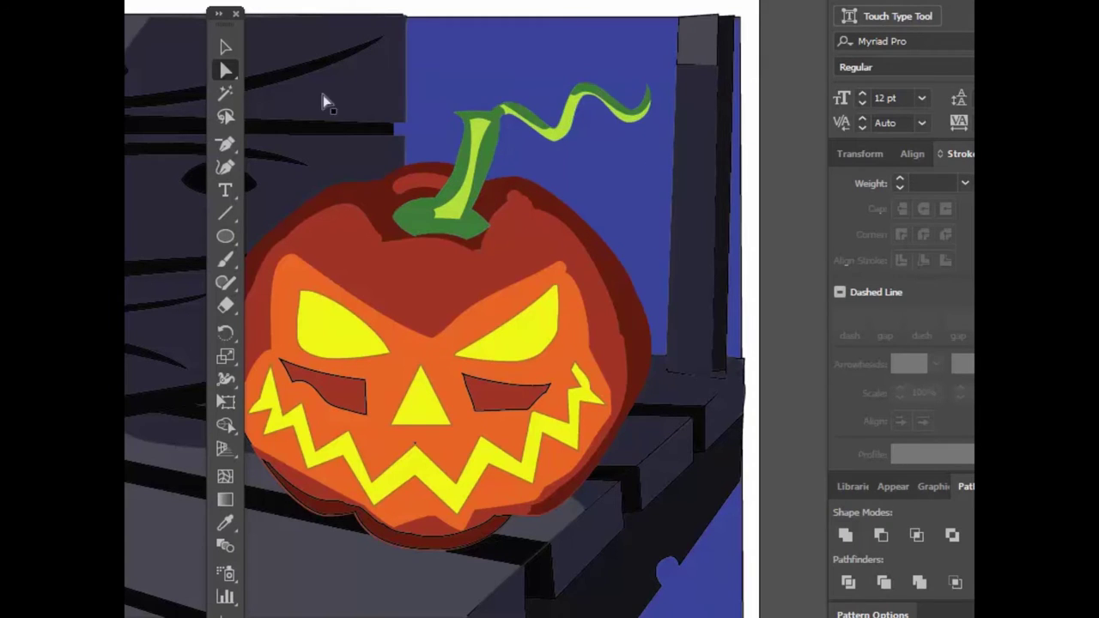
Step: Duplicate the whole stem and tendril together with the light green highlights
{"action": "left_click", "coordinate": [226, 46]}
{"action": "left_click", "coordinate": [572, 115]}
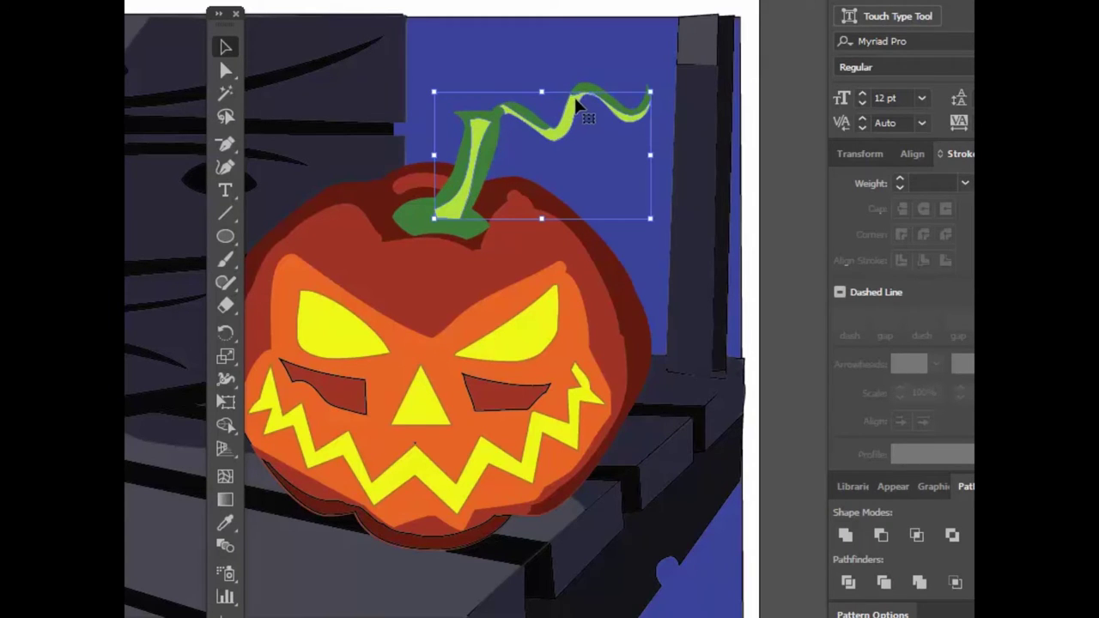
{"action": "left_click", "coordinate": [602, 94]}
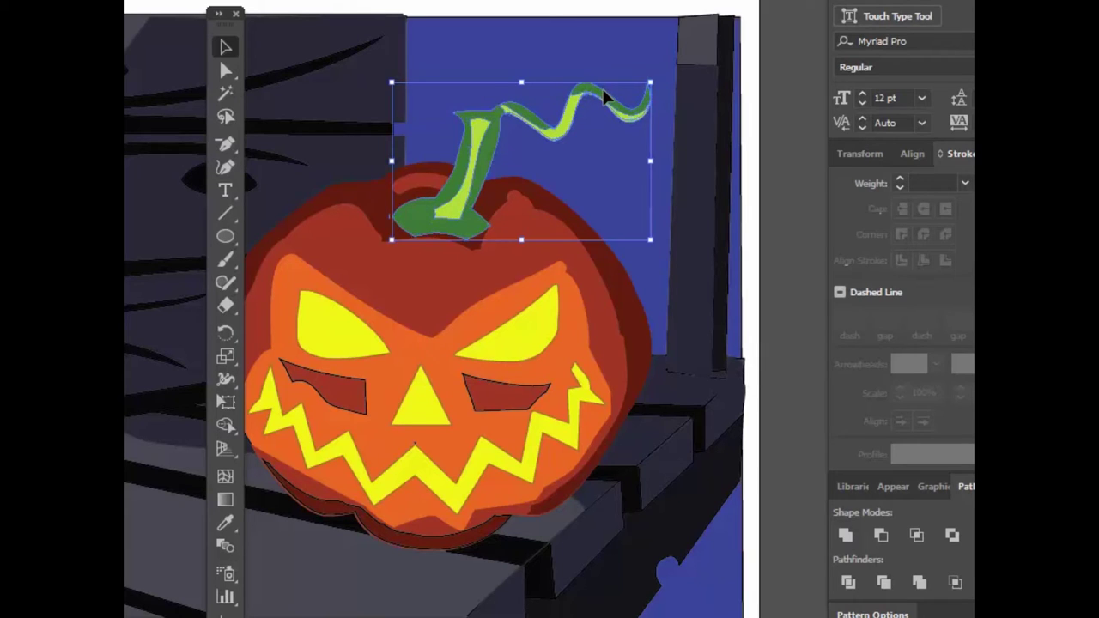
{"action": "key", "text": "a"}
{"action": "key", "text": "ctrl+c"}
{"action": "key", "text": "ctrl+v"}
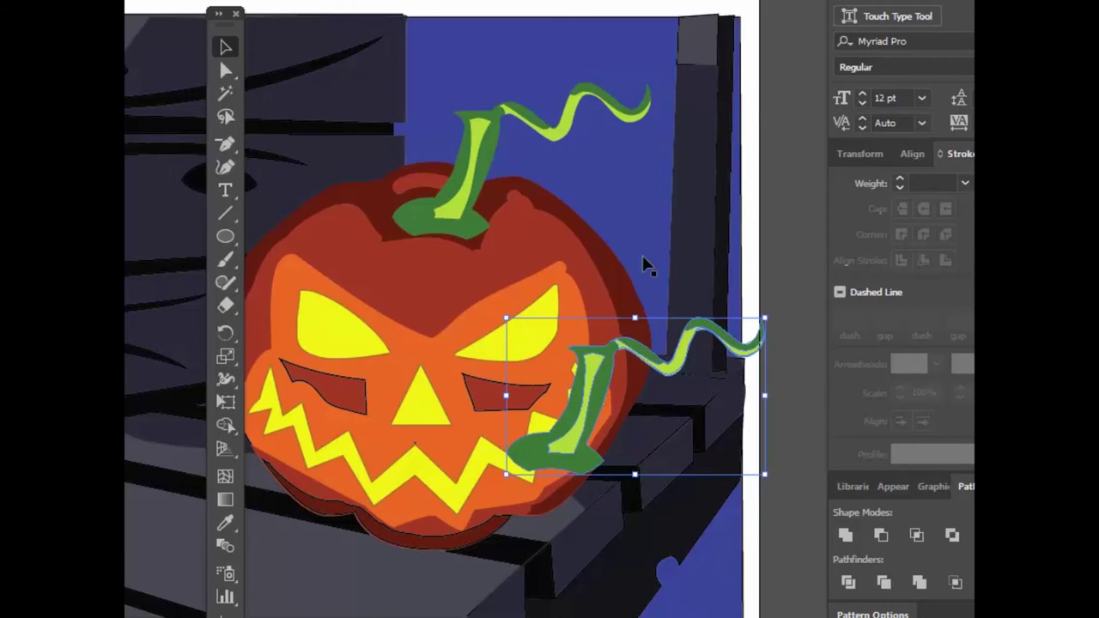
{"action": "key", "text": "Delete"}
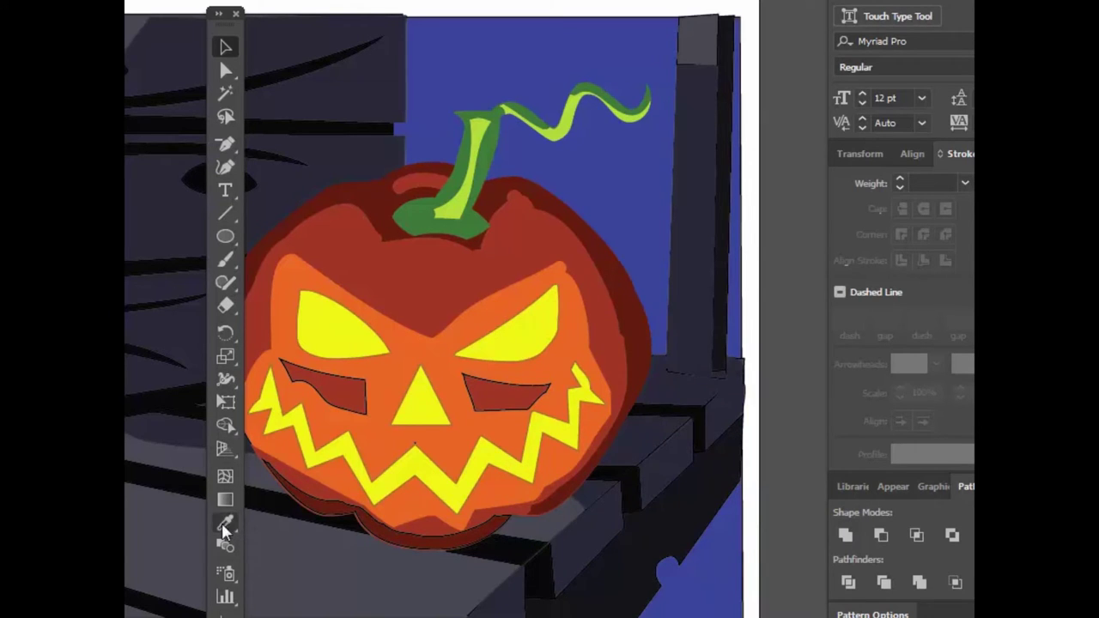
Step: Erase the copy down to its tendril and fill it with the dark colour sampled from the shadowed plank
{"action": "left_click", "coordinate": [227, 310]}
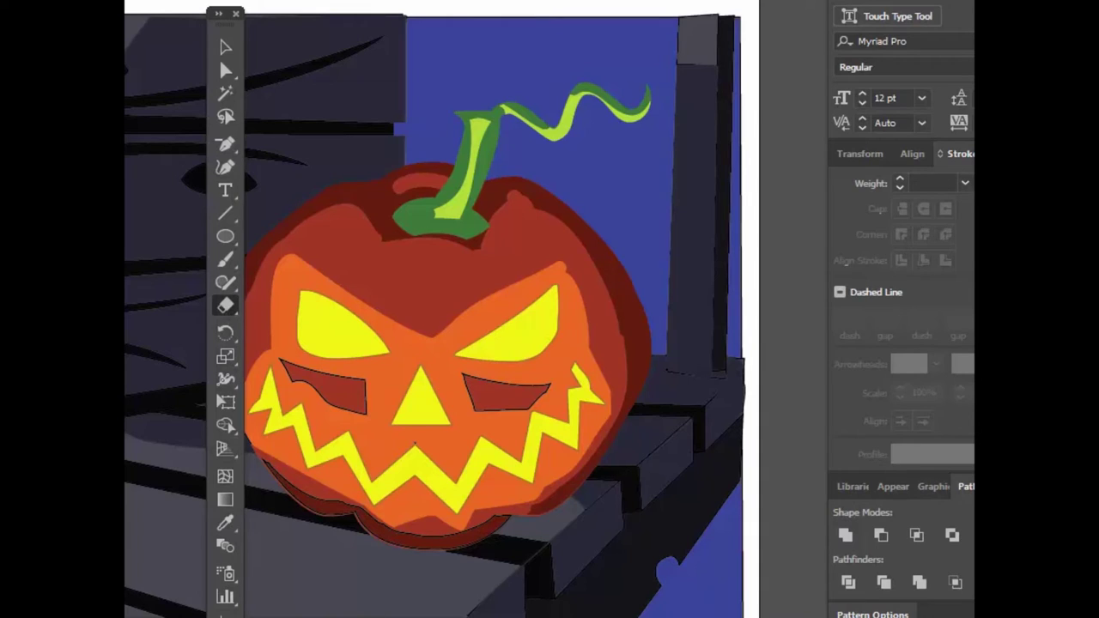
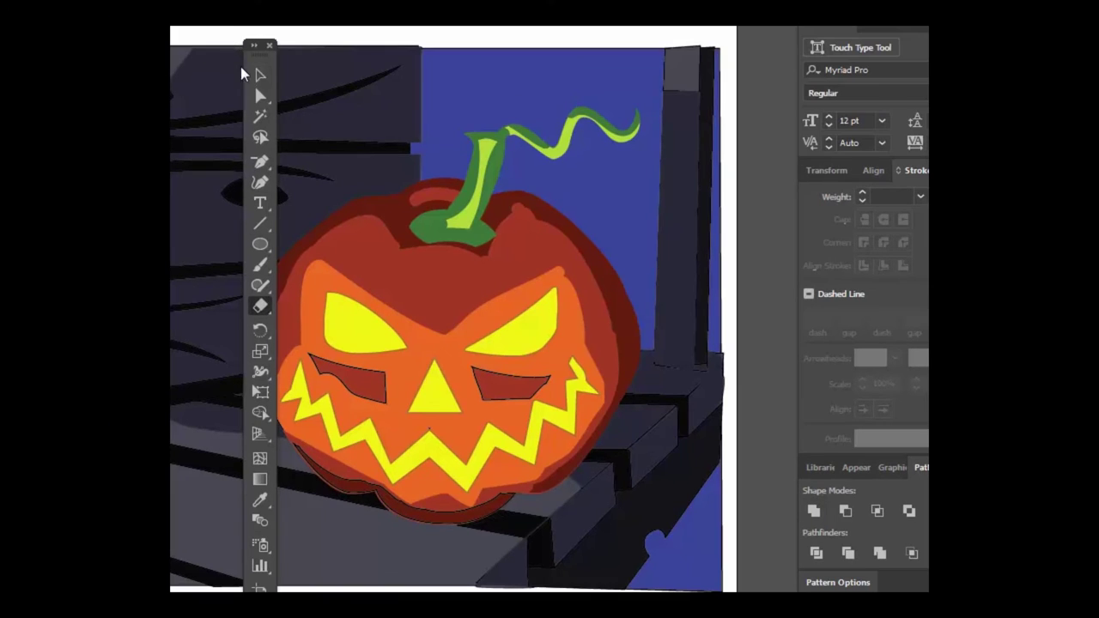
{"action": "left_click", "coordinate": [225, 47]}
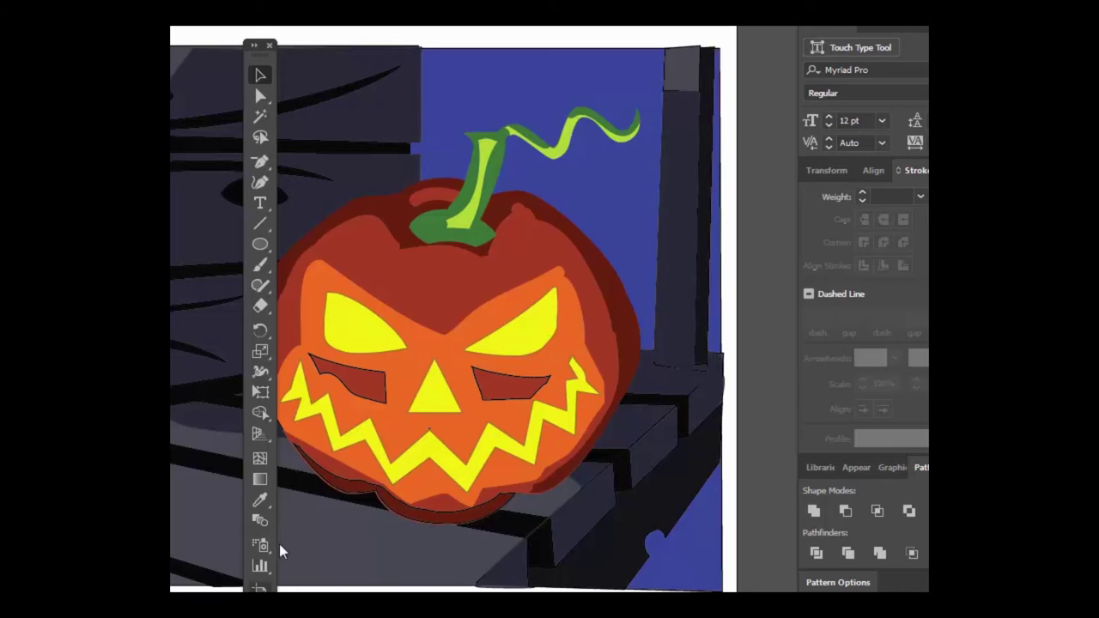
{"action": "left_click", "coordinate": [263, 502]}
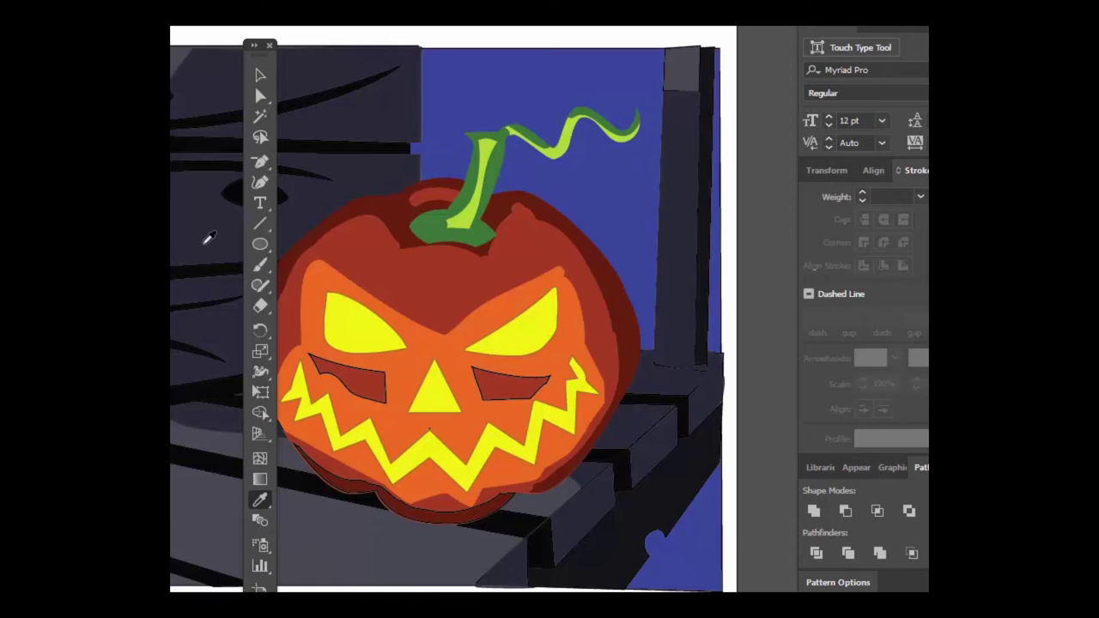
{"action": "left_click", "coordinate": [206, 249]}
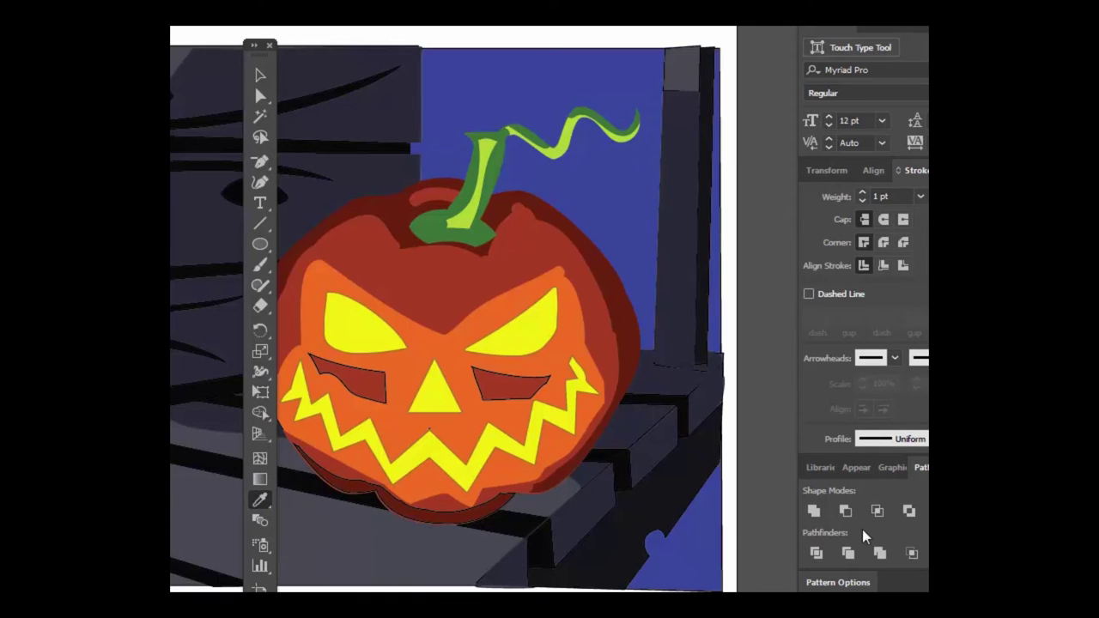
{"action": "left_click", "coordinate": [263, 79]}
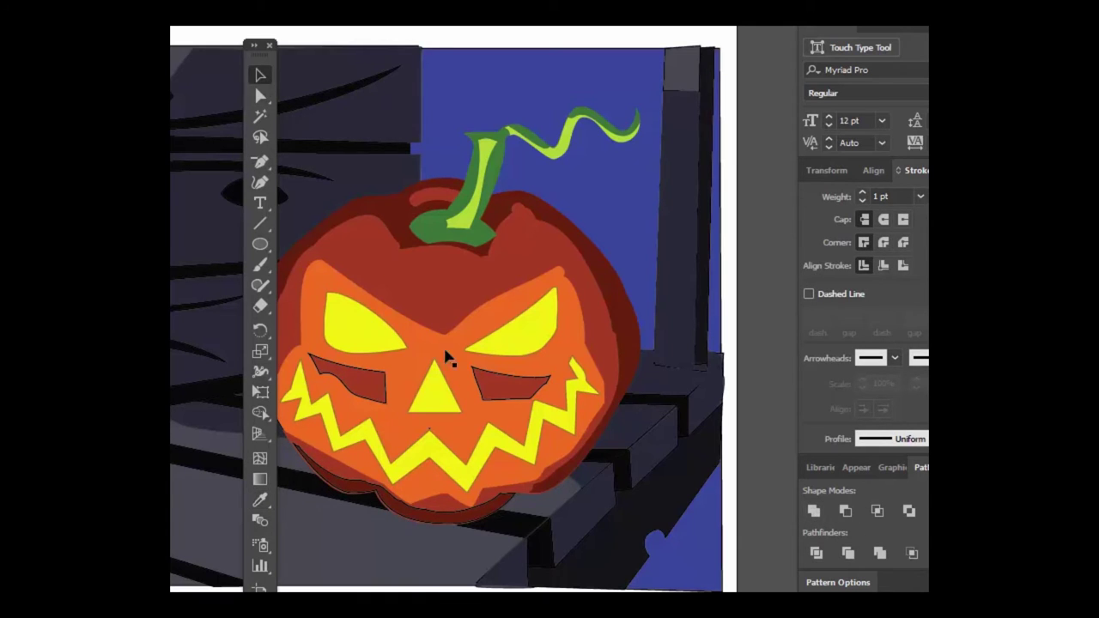
Step: Place the dark tendril copy across the upper part of the upright post and scale it down to about the post's width
{"action": "left_click", "coordinate": [686, 79]}
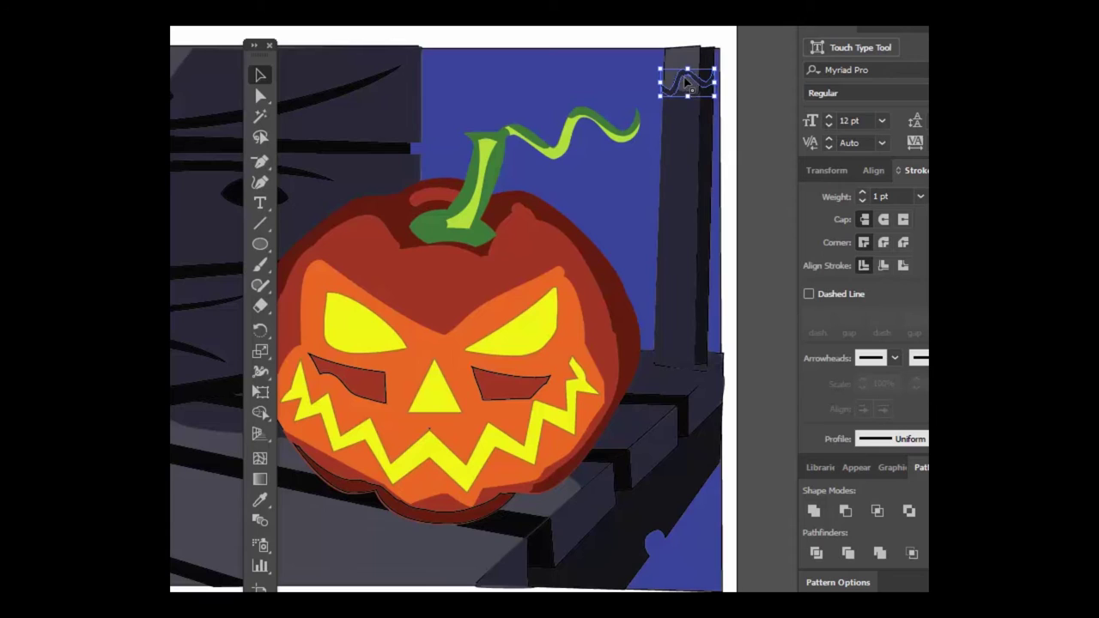
{"action": "left_click_drag", "start_coordinate": [718, 84], "coordinate": [704, 84]}
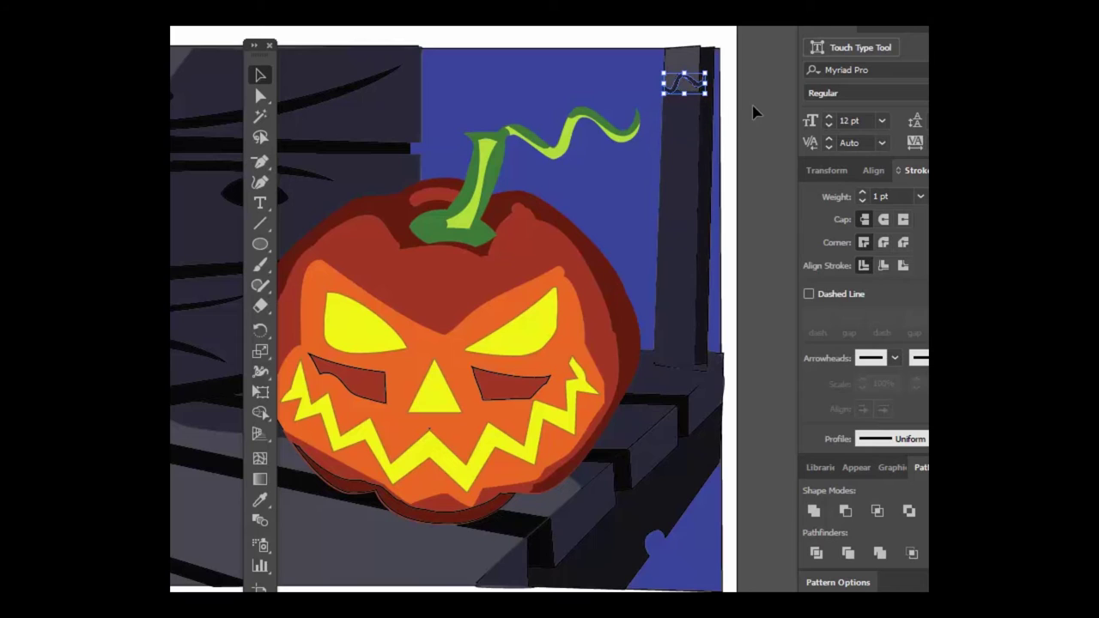
{"action": "left_click", "coordinate": [753, 114]}
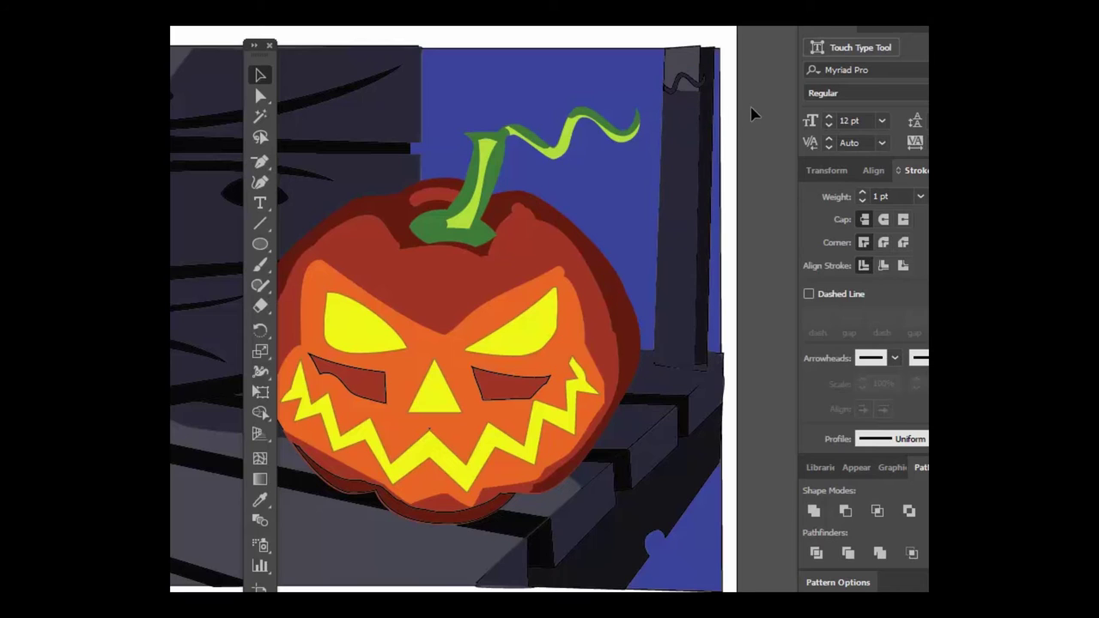
Step: Shift the tendril shadow slightly up, remove its outline, and erase the end overlapping the post's dark side face
{"action": "left_click", "coordinate": [691, 79]}
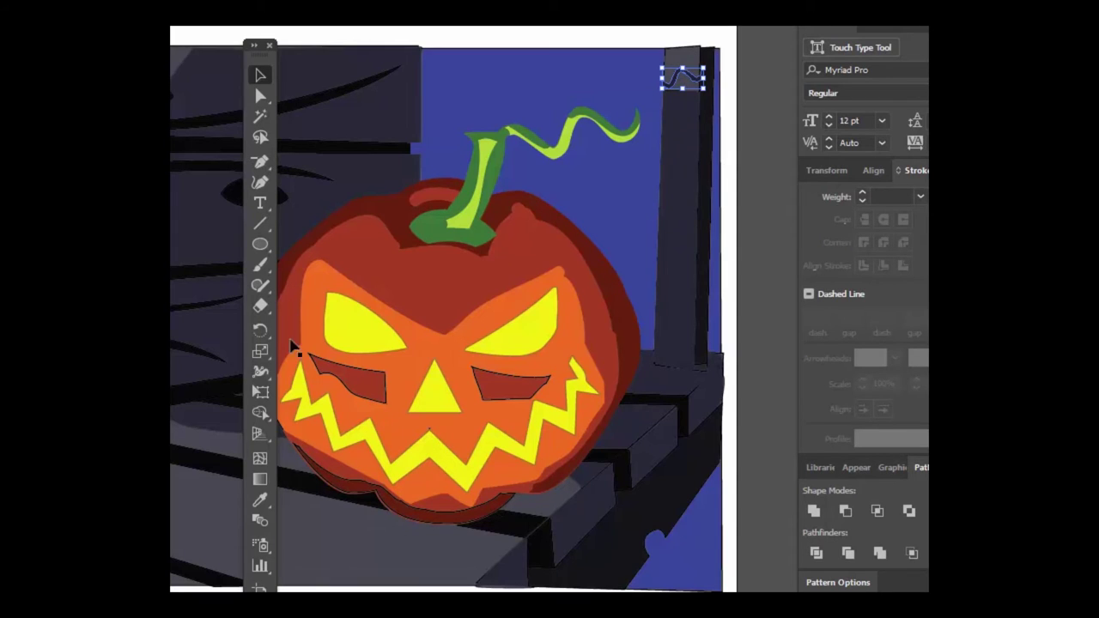
{"action": "left_click", "coordinate": [261, 306]}
{"action": "left_click_drag", "start_coordinate": [710, 67], "coordinate": [706, 86]}
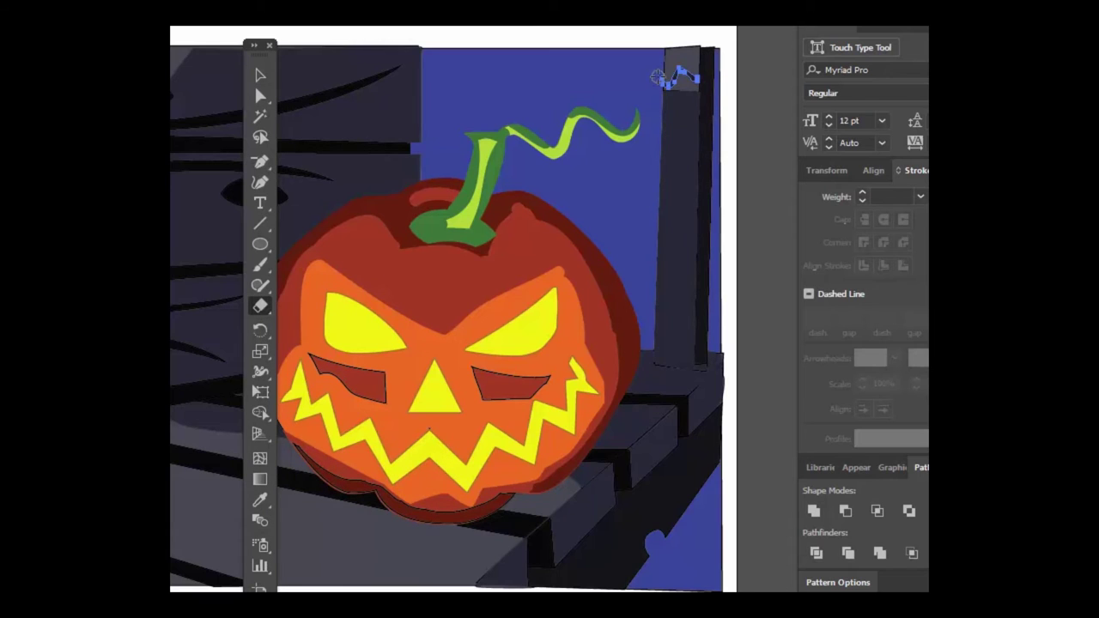
Step: Nudge the tendril shadow slightly left on the upper part of the upright post
{"action": "left_click", "coordinate": [260, 74]}
{"action": "key", "text": "ctrl+shift+a"}
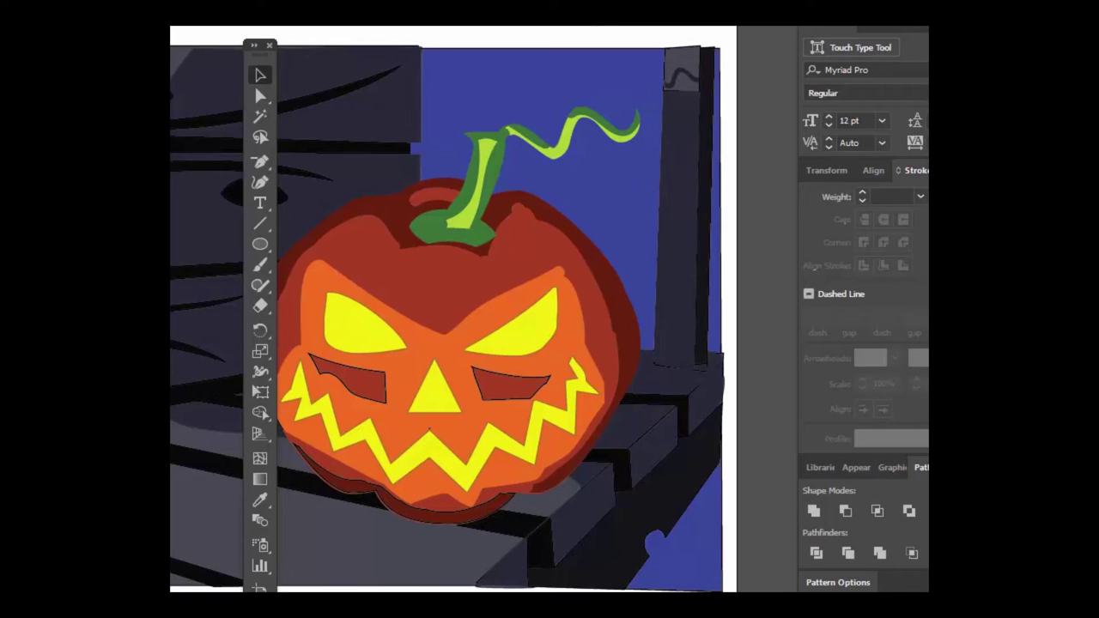
{"action": "left_click", "coordinate": [685, 77]}
{"action": "key", "text": "Left"}
{"action": "left_click", "coordinate": [706, 21]}
{"action": "left_click", "coordinate": [687, 79]}
{"action": "key", "text": "ctrl+shift+a"}
{"action": "key", "text": "ctrl+minus"}
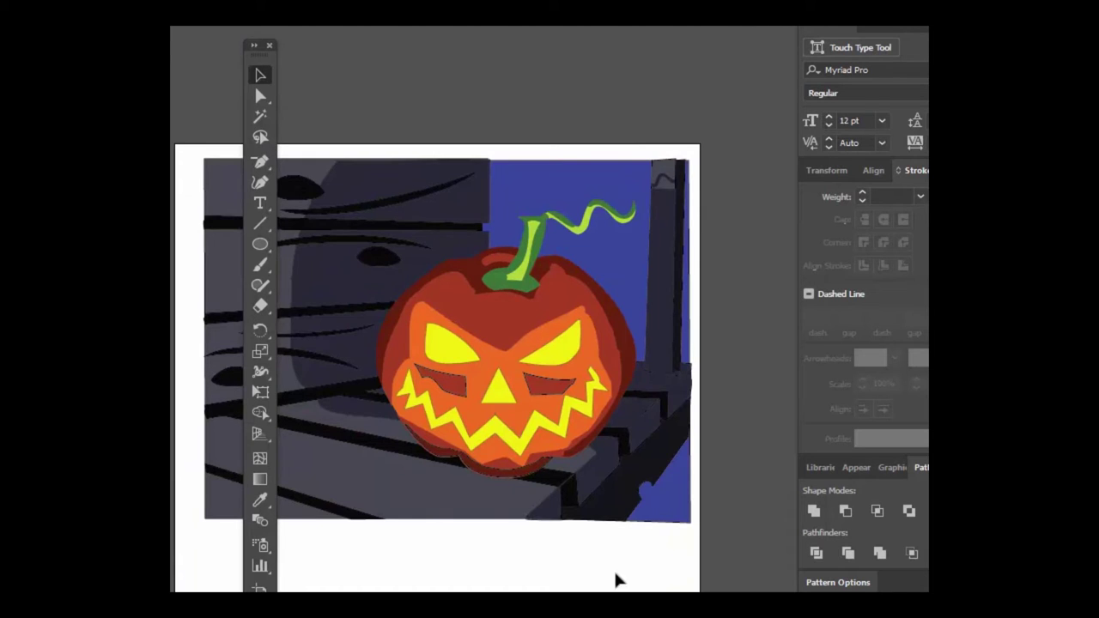
Step: Place a copy of the arched black grain line below the original on the same plank and stretch it to the plank's outer edge
{"action": "mouse_move", "coordinate": [389, 593]}
{"action": "left_mouse_down"}
{"action": "mouse_move", "coordinate": [449, 564]}
{"action": "mouse_move", "coordinate": [464, 526]}
{"action": "left_mouse_up"}
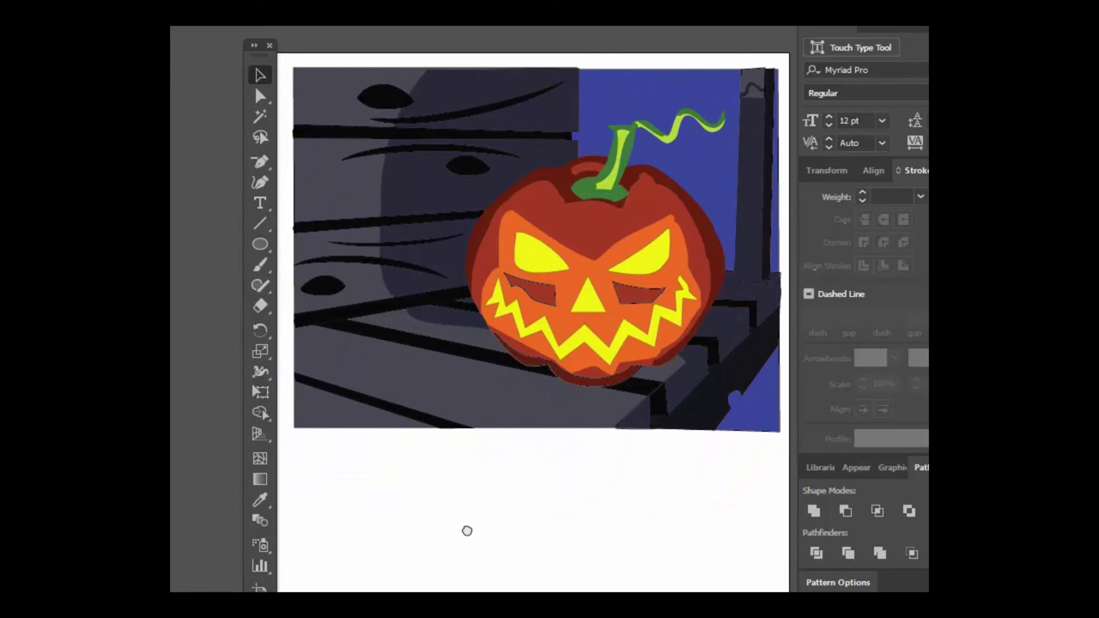
{"action": "left_click", "coordinate": [419, 155]}
{"action": "key", "text": "ctrl+c"}
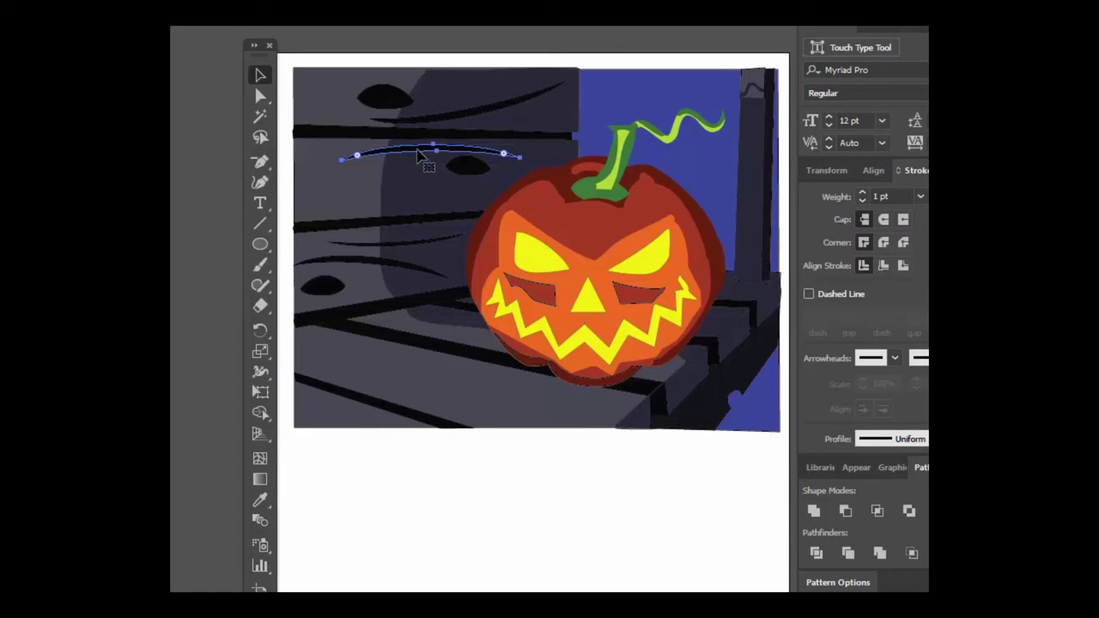
{"action": "left_click_drag", "start_coordinate": [420, 154], "coordinate": [633, 394]}
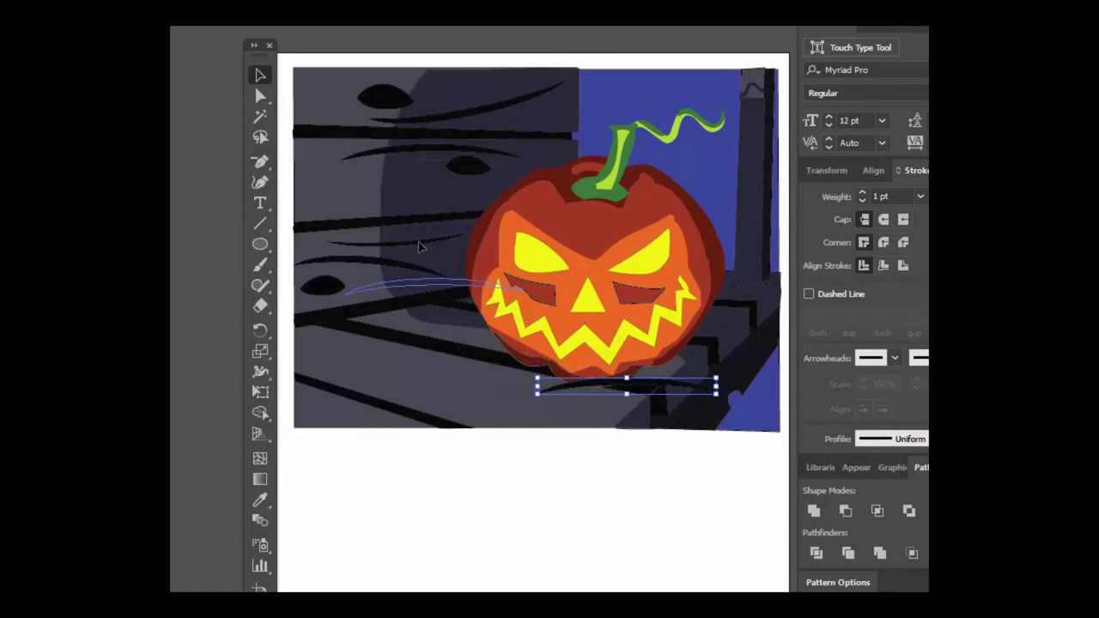
{"action": "left_click", "coordinate": [407, 189]}
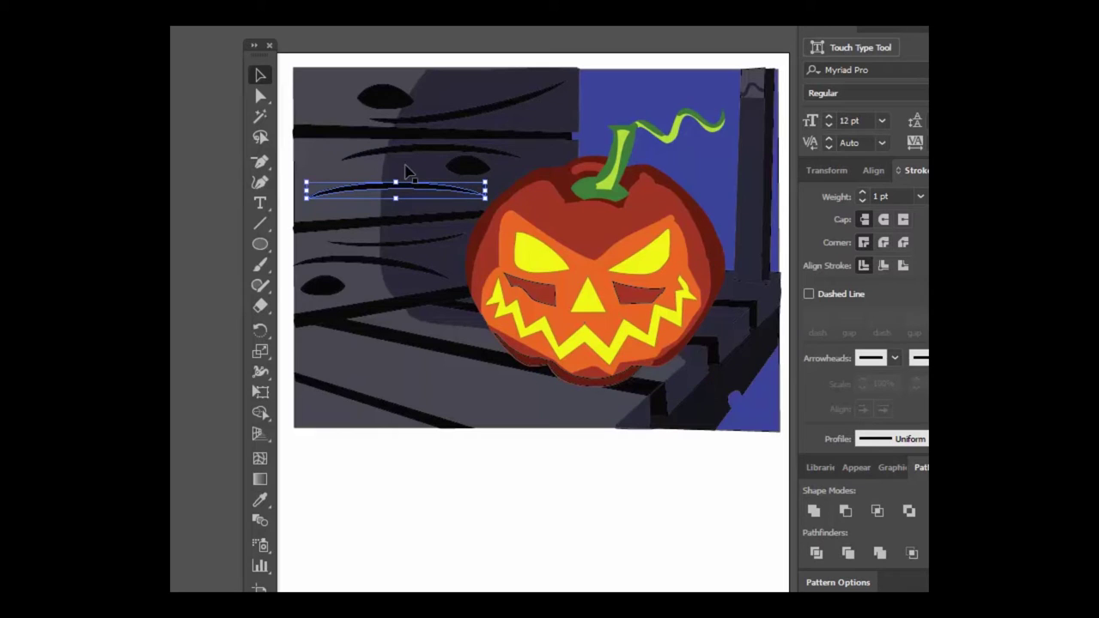
{"action": "left_click_drag", "start_coordinate": [306, 190], "coordinate": [296, 191]}
Step: Change the copied grain line's fill to a dark navy blue
{"action": "double_click", "coordinate": [257, 606]}
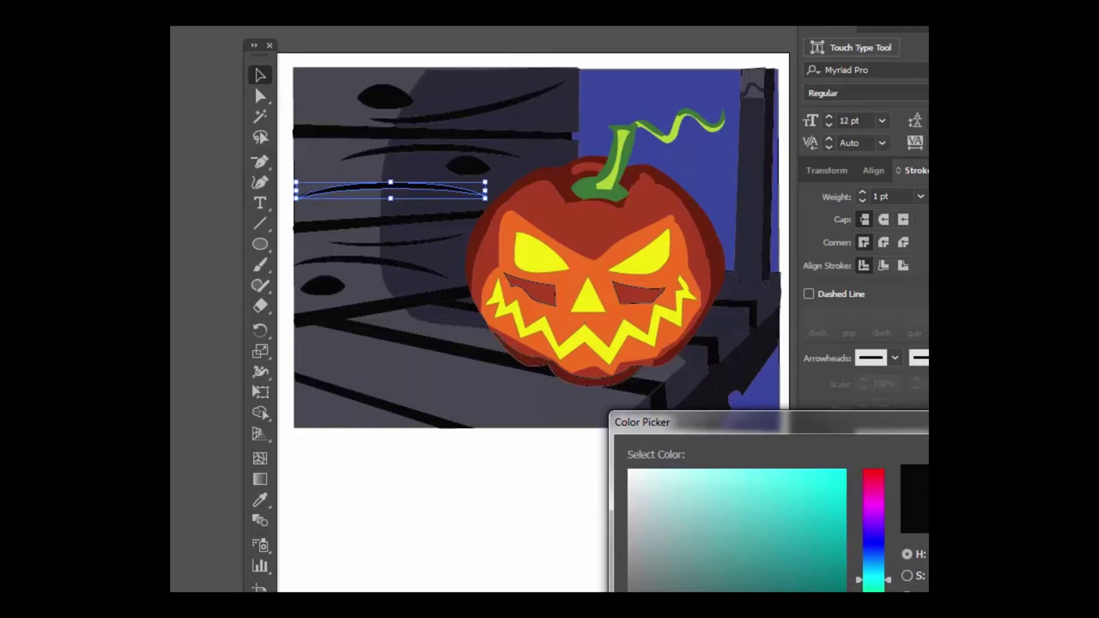
{"action": "left_click_drag", "start_coordinate": [876, 555], "coordinate": [874, 543]}
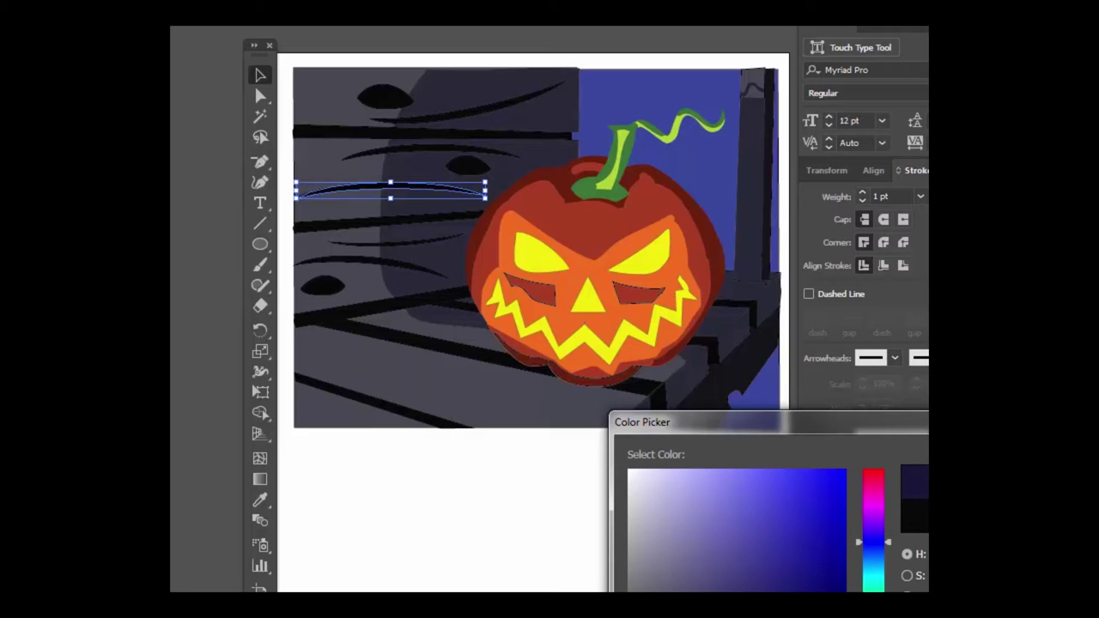
{"action": "key", "text": "Return"}
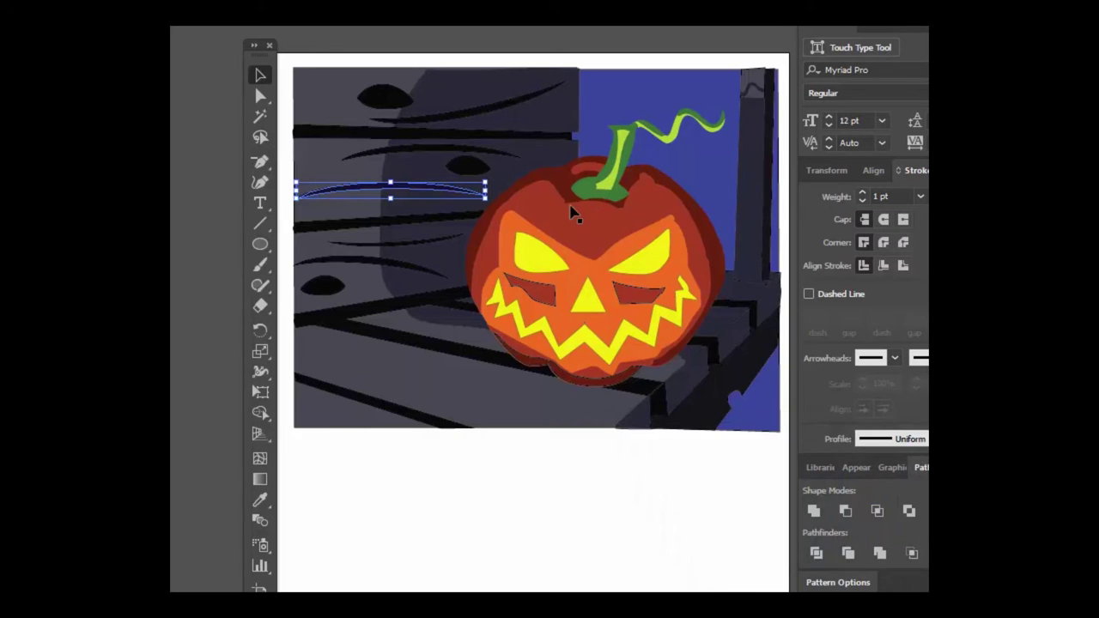
Step: Copy the navy grain line, flip and shorten the copy, and place it near the upper edge of the highest plank
{"action": "key", "text": "ctrl+c"}
{"action": "key", "text": "ctrl+v"}
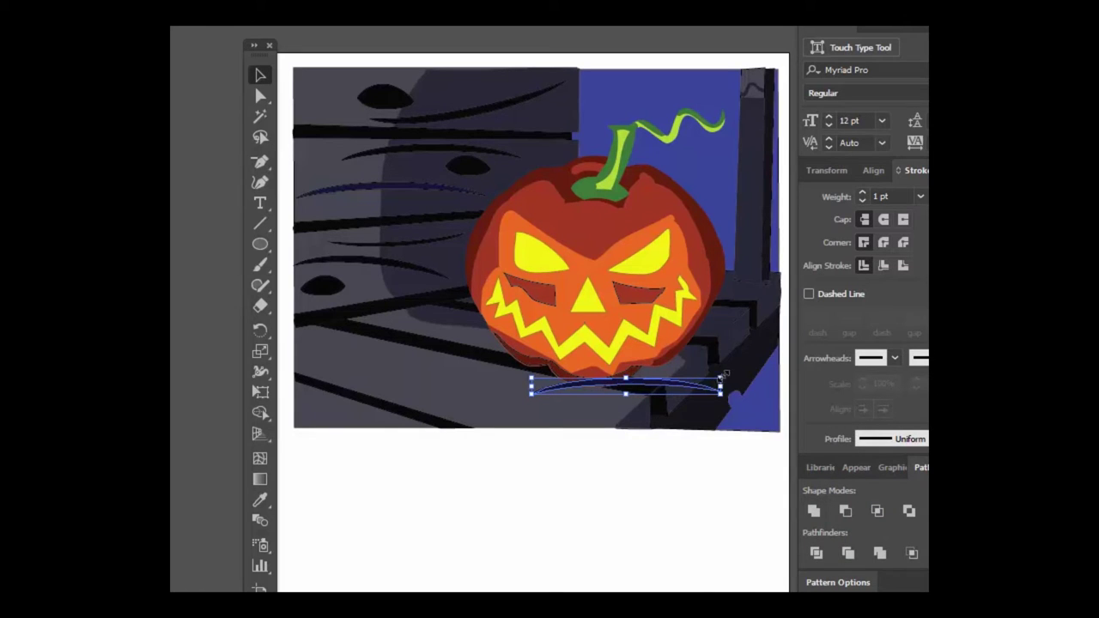
{"action": "left_click_drag", "start_coordinate": [724, 383], "coordinate": [515, 400]}
{"action": "left_click_drag", "start_coordinate": [595, 400], "coordinate": [483, 91]}
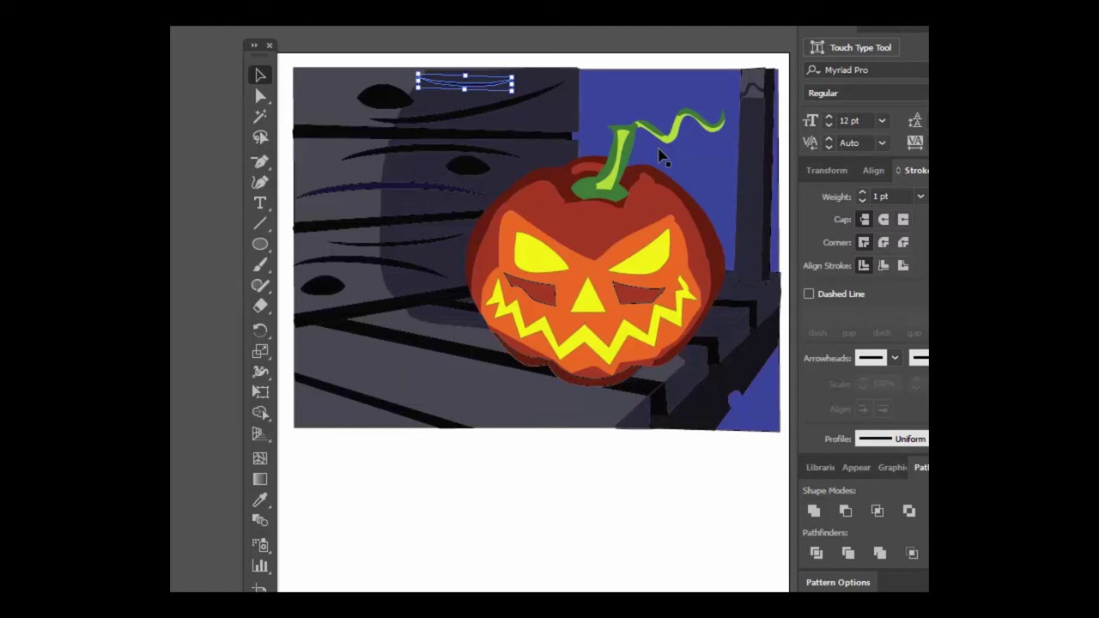
Step: Place another navy grain copy on the front seat plank, flipped, tilted along the plank, lengthened and slightly flattened
{"action": "key", "text": "ctrl+z"}
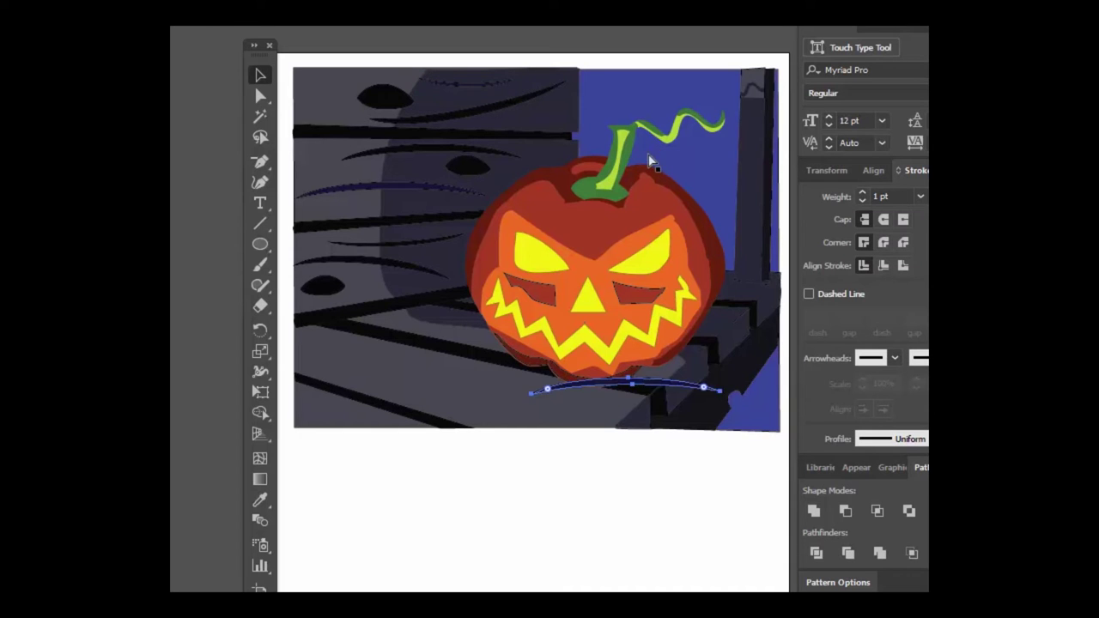
{"action": "left_click_drag", "start_coordinate": [722, 368], "coordinate": [467, 383]}
{"action": "left_click_drag", "start_coordinate": [650, 403], "coordinate": [416, 378]}
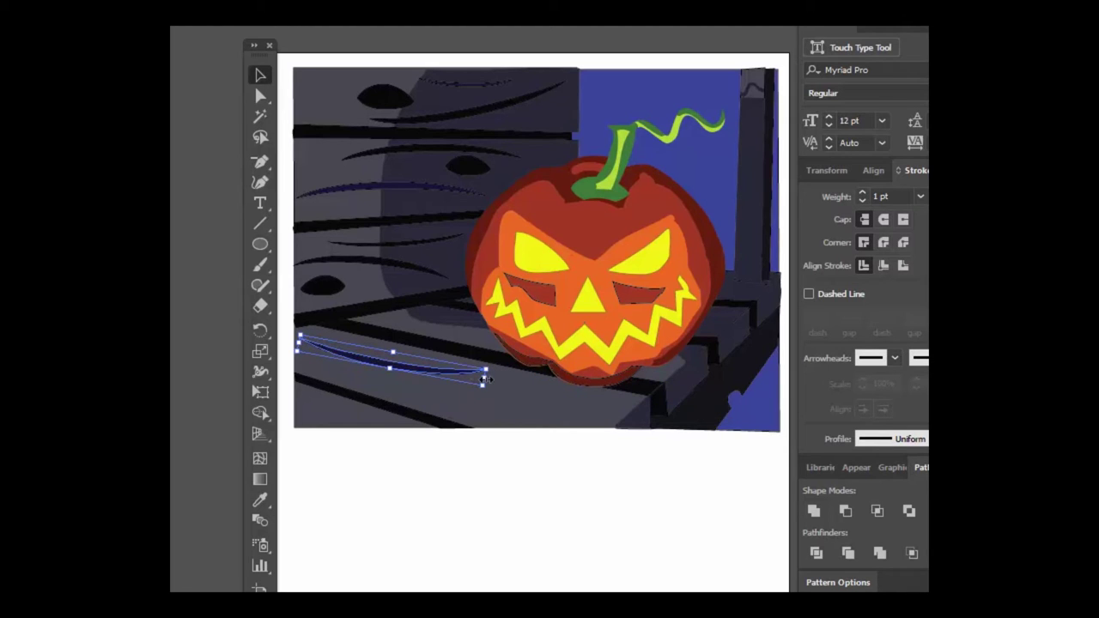
{"action": "left_click_drag", "start_coordinate": [486, 379], "coordinate": [545, 407]}
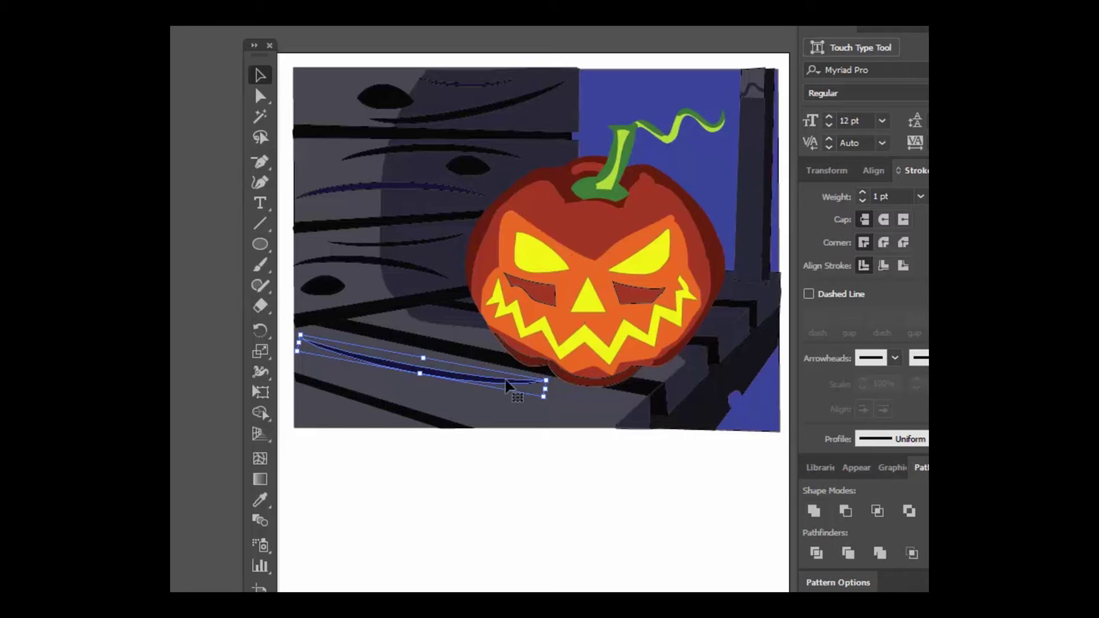
{"action": "mouse_move", "coordinate": [481, 385]}
{"action": "left_mouse_down"}
{"action": "mouse_move", "coordinate": [457, 391]}
{"action": "mouse_move", "coordinate": [477, 406]}
{"action": "left_mouse_up"}
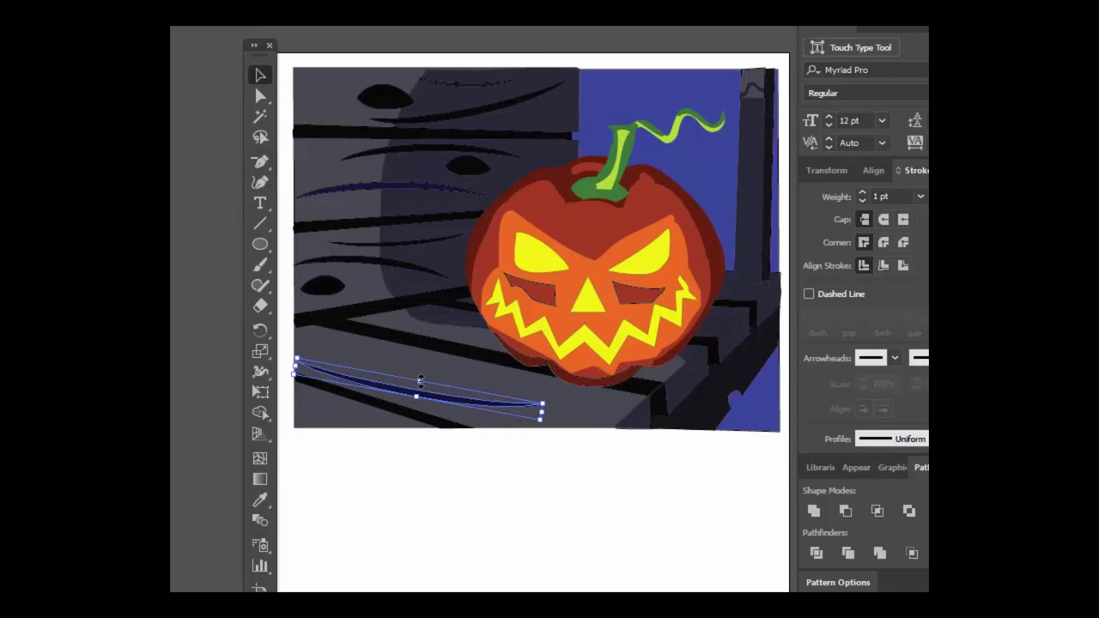
{"action": "left_click_drag", "start_coordinate": [420, 383], "coordinate": [421, 387]}
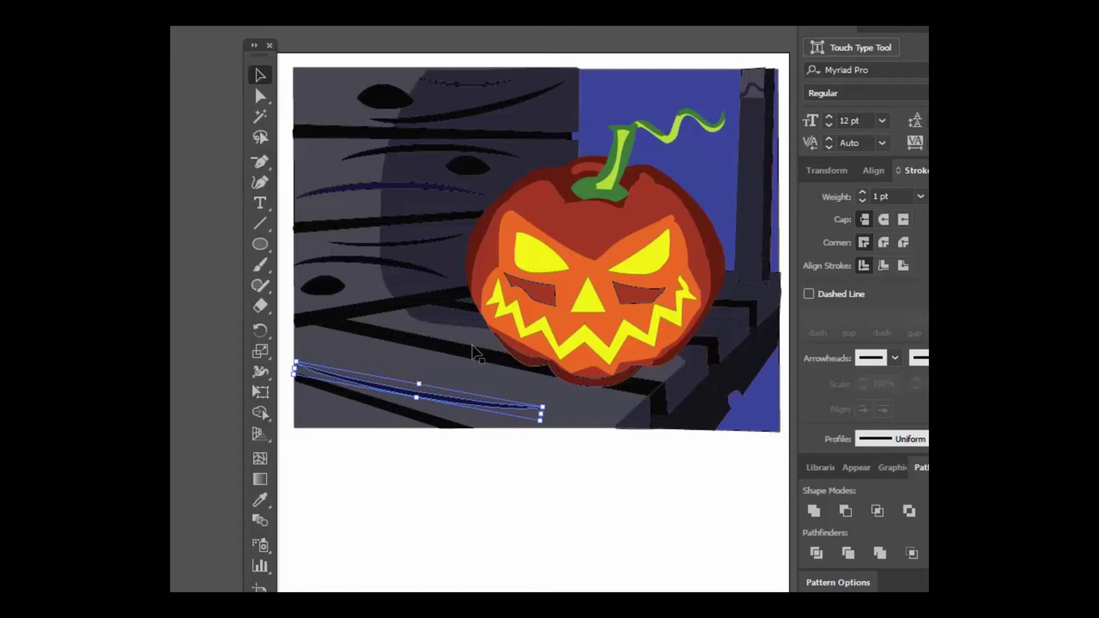
Step: Reshape the seat plank's long grain line by pulling its pumpkin-side end point down toward the front edge
{"action": "left_click", "coordinate": [260, 97]}
{"action": "left_click", "coordinate": [540, 412]}
{"action": "left_click_drag", "start_coordinate": [536, 415], "coordinate": [534, 423]}
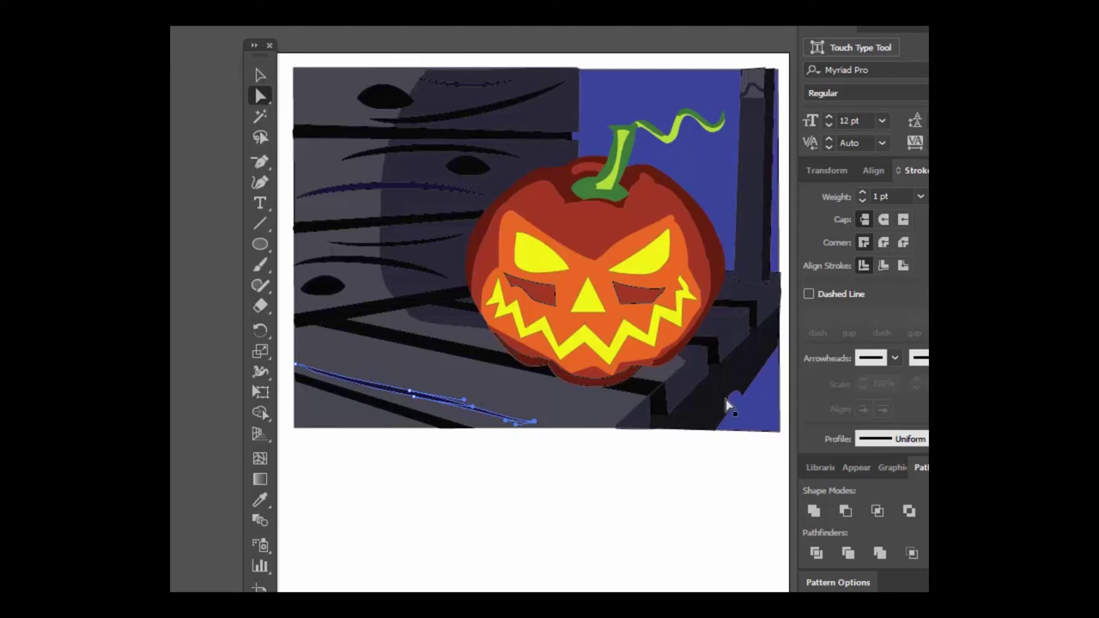
{"action": "key", "text": "ctrl+shift+a"}
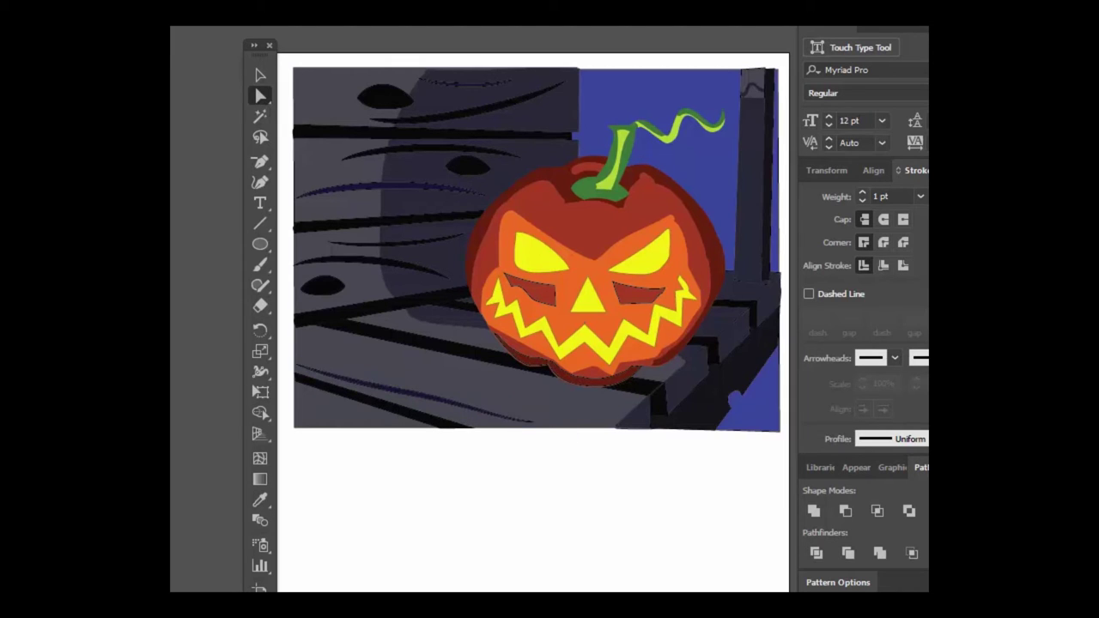
Step: Add a shorter tilted navy grain line above the long one on the front seat plank
{"action": "left_click", "coordinate": [382, 392]}
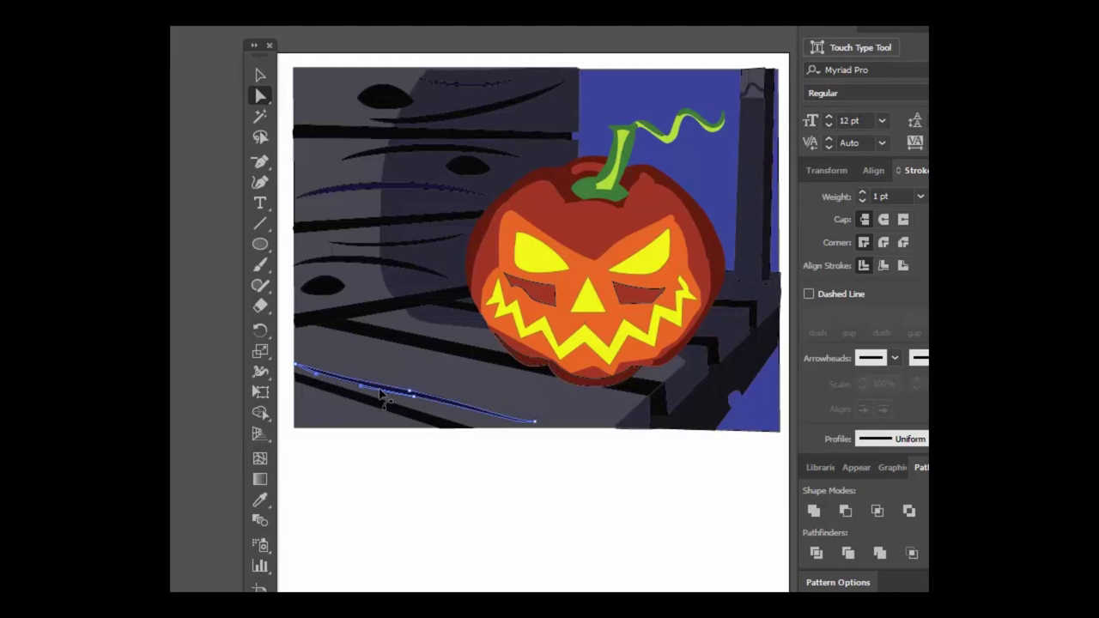
{"action": "left_click", "coordinate": [261, 75]}
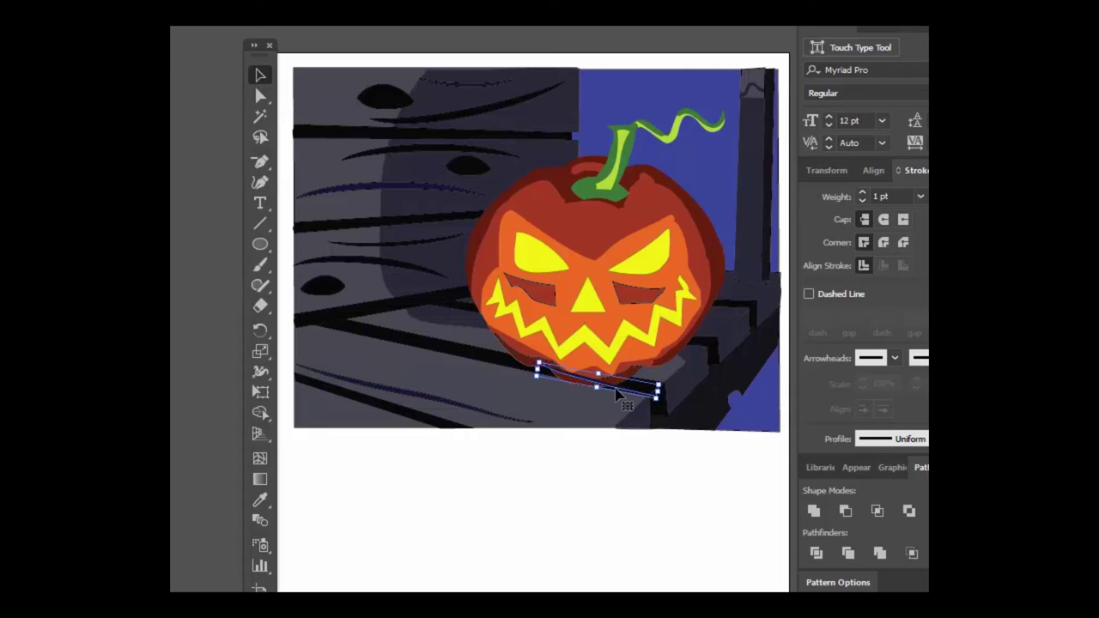
{"action": "left_click", "coordinate": [381, 364]}
Step: Place another short navy grain copy, tilted upward, just above the thin black grain line on the third back plank
{"action": "left_click", "coordinate": [640, 388]}
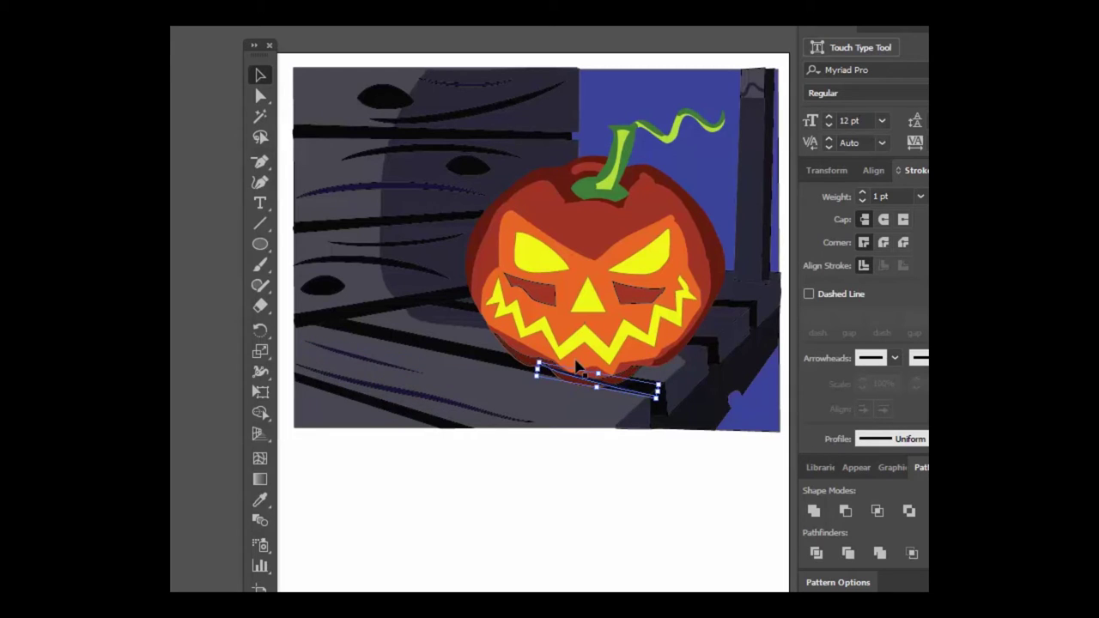
{"action": "left_click_drag", "start_coordinate": [669, 384], "coordinate": [650, 357]}
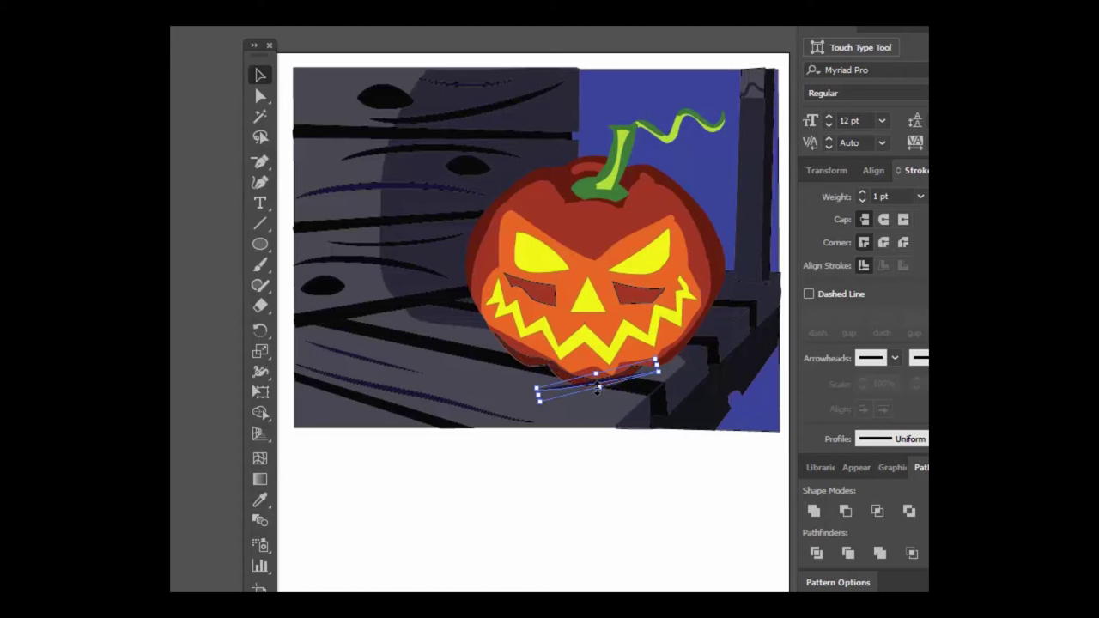
{"action": "left_click", "coordinate": [362, 238]}
{"action": "left_click_drag", "start_coordinate": [438, 201], "coordinate": [435, 221]}
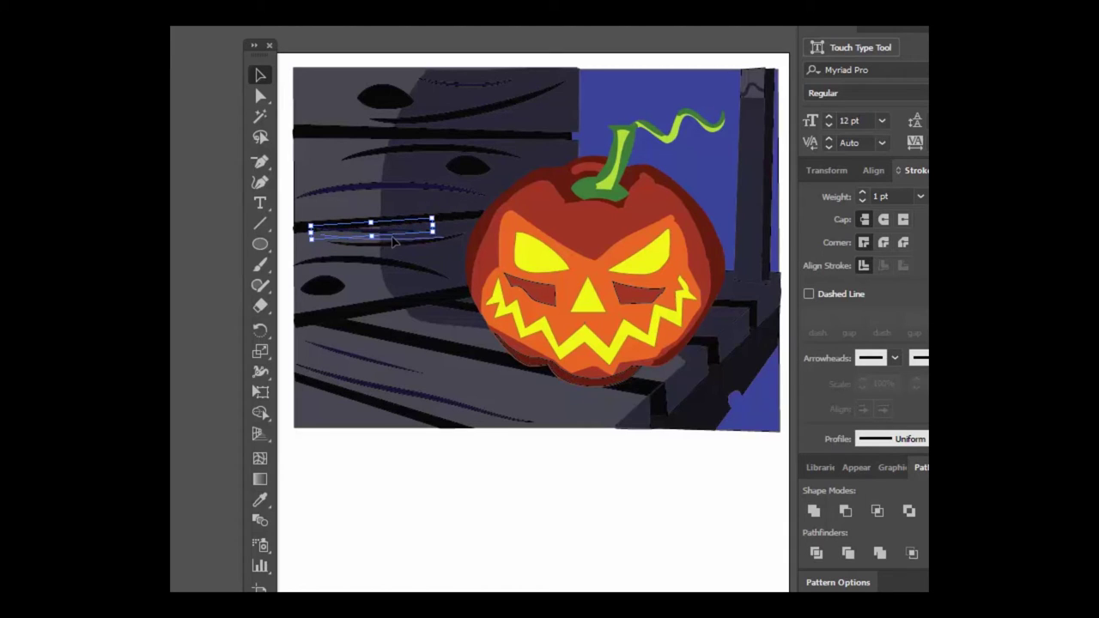
{"action": "left_click_drag", "start_coordinate": [374, 239], "coordinate": [374, 240]}
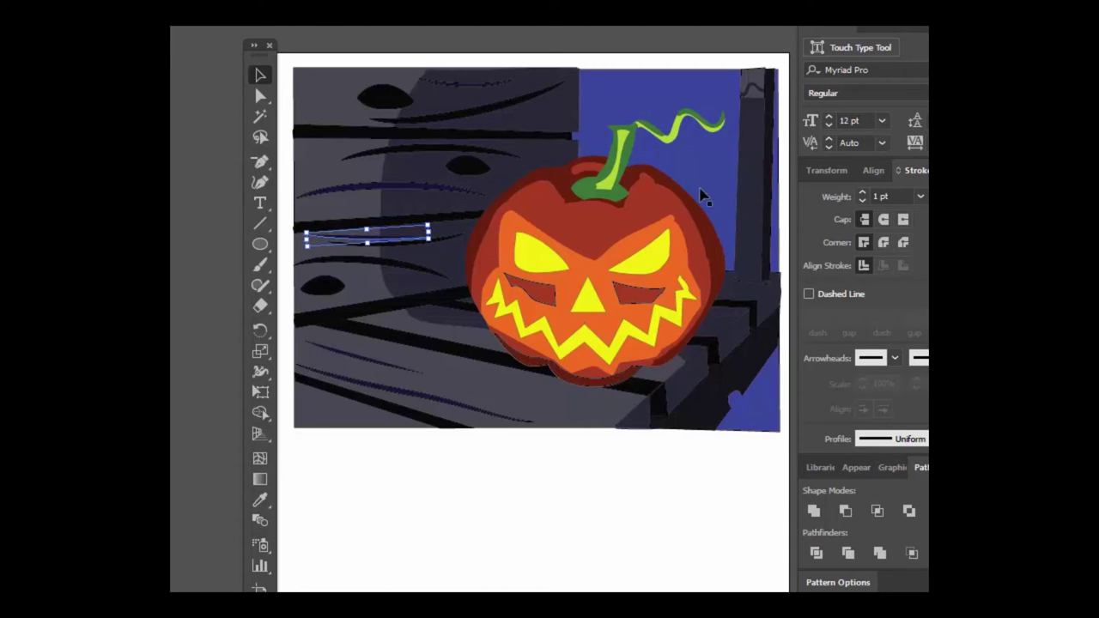
{"action": "left_click", "coordinate": [766, 22]}
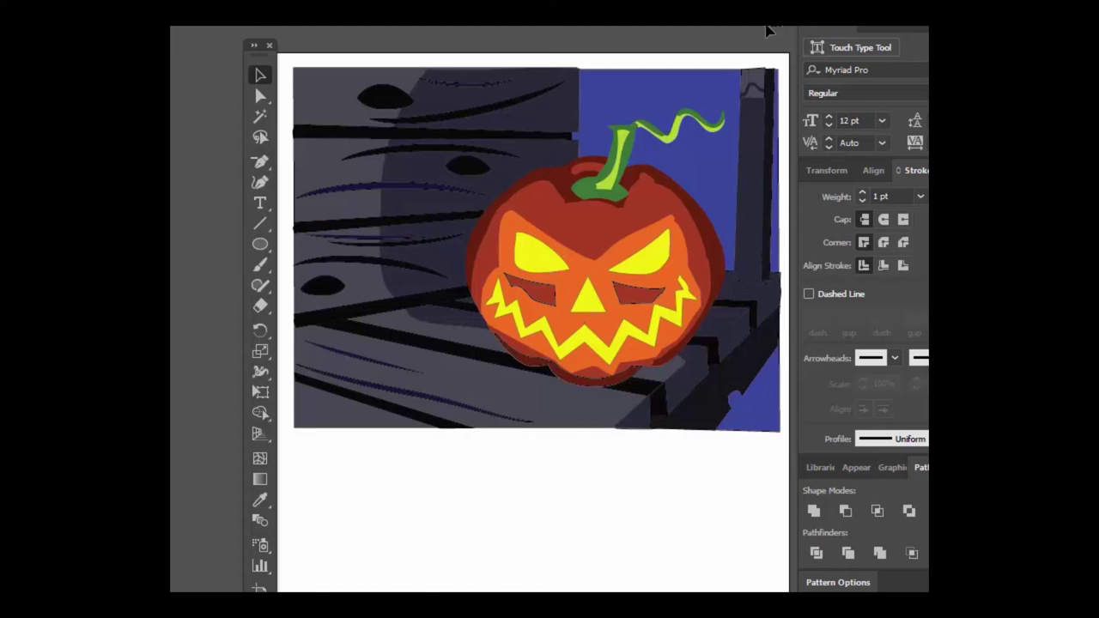
Step: Remove the outlines from all five navy grain lines on the planks
{"action": "left_click", "coordinate": [360, 244]}
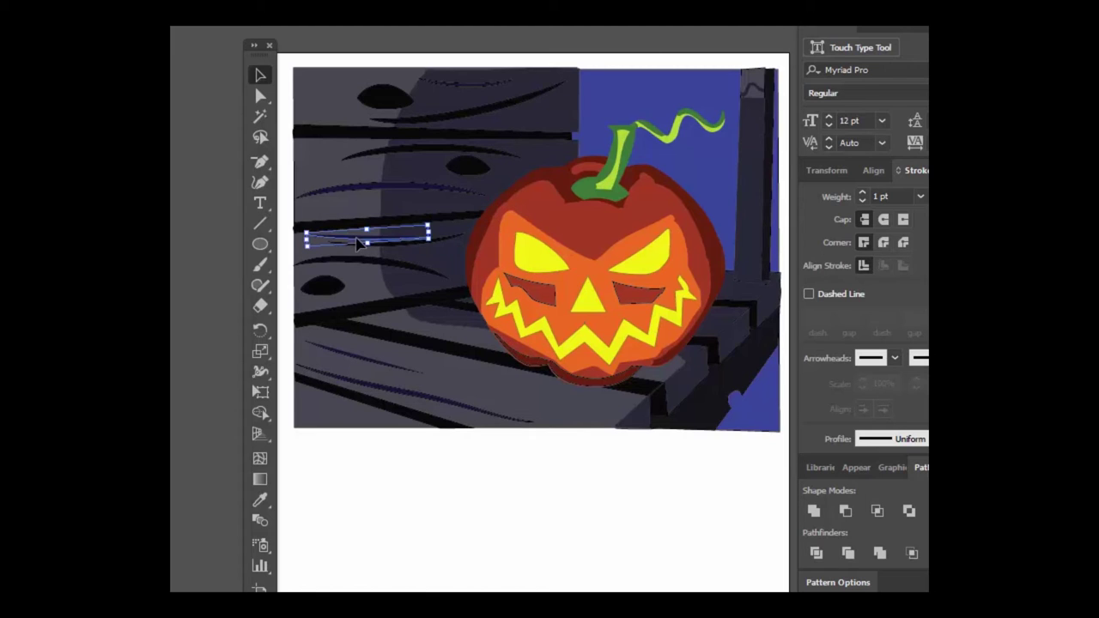
{"action": "left_click", "coordinate": [400, 189], "text": "shift"}
{"action": "left_click", "coordinate": [479, 86], "text": "shift"}
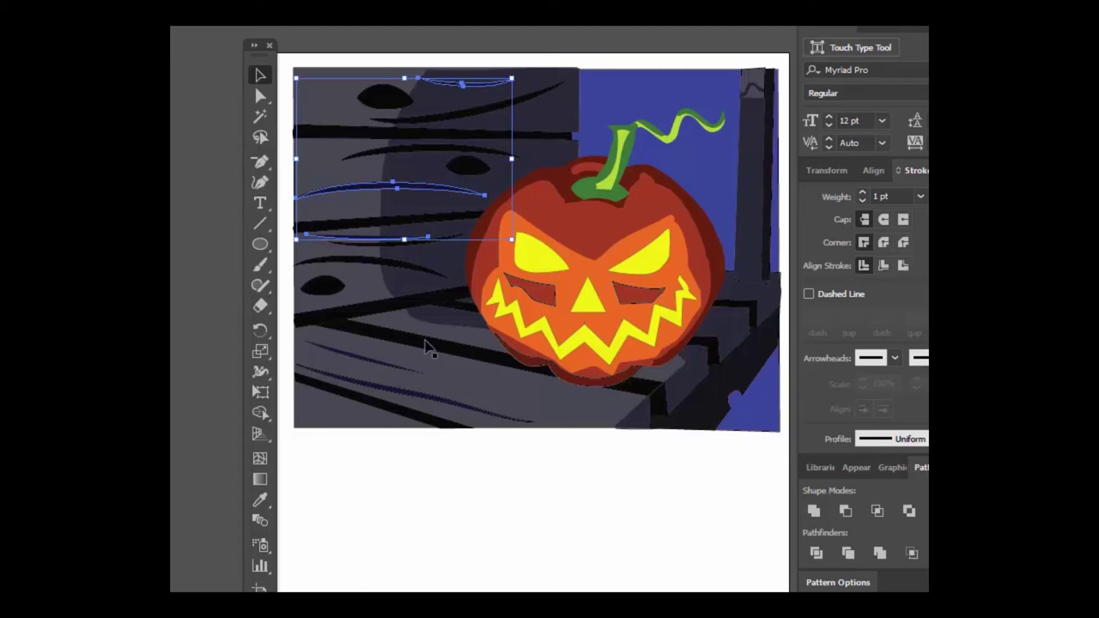
{"action": "left_click", "coordinate": [385, 364], "text": "shift"}
{"action": "left_click", "coordinate": [389, 388], "text": "shift"}
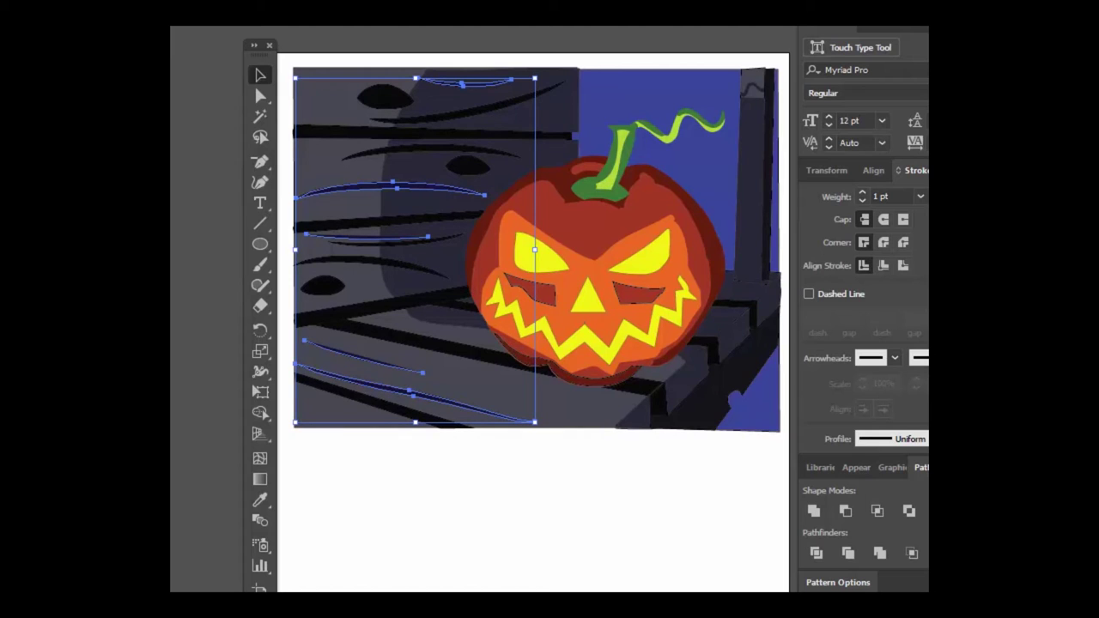
{"action": "key", "text": "/"}
{"action": "left_click", "coordinate": [173, 448]}
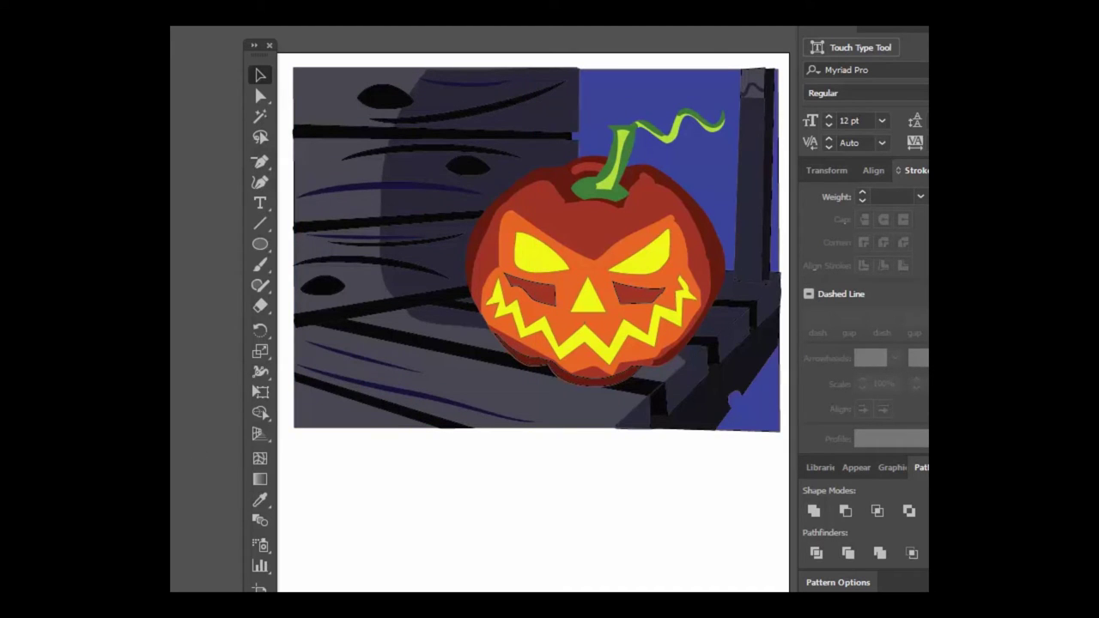
Step: Shift the short navy grain line on the third back plank slightly toward the pumpkin
{"action": "left_click", "coordinate": [388, 241]}
{"action": "left_click_drag", "start_coordinate": [389, 242], "coordinate": [407, 239]}
{"action": "left_click", "coordinate": [487, 27]}
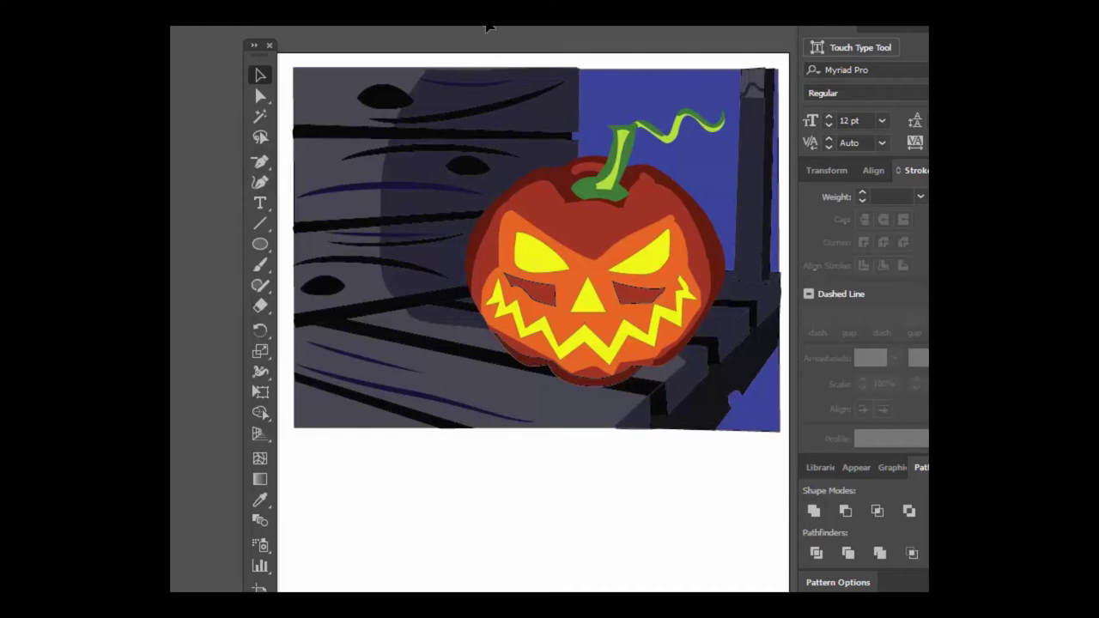
Step: Remove the outlines from the two dark red shapes under the pumpkin's eyes
{"action": "left_click", "coordinate": [558, 301]}
{"action": "left_click", "coordinate": [638, 299], "text": "shift"}
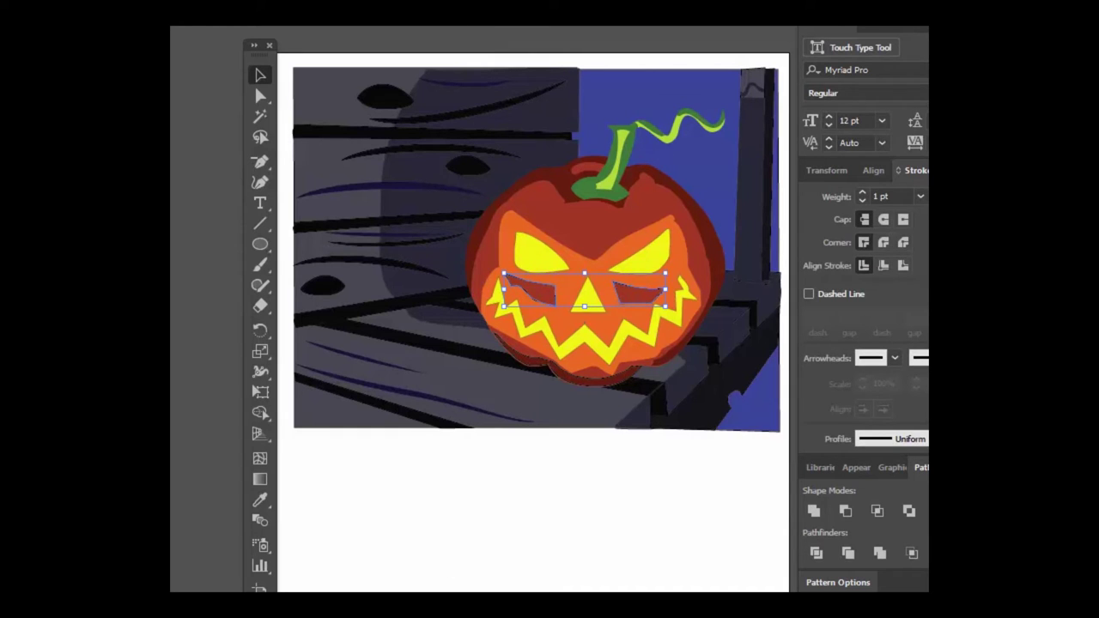
{"action": "key", "text": "slash"}
{"action": "left_click", "coordinate": [588, 26]}
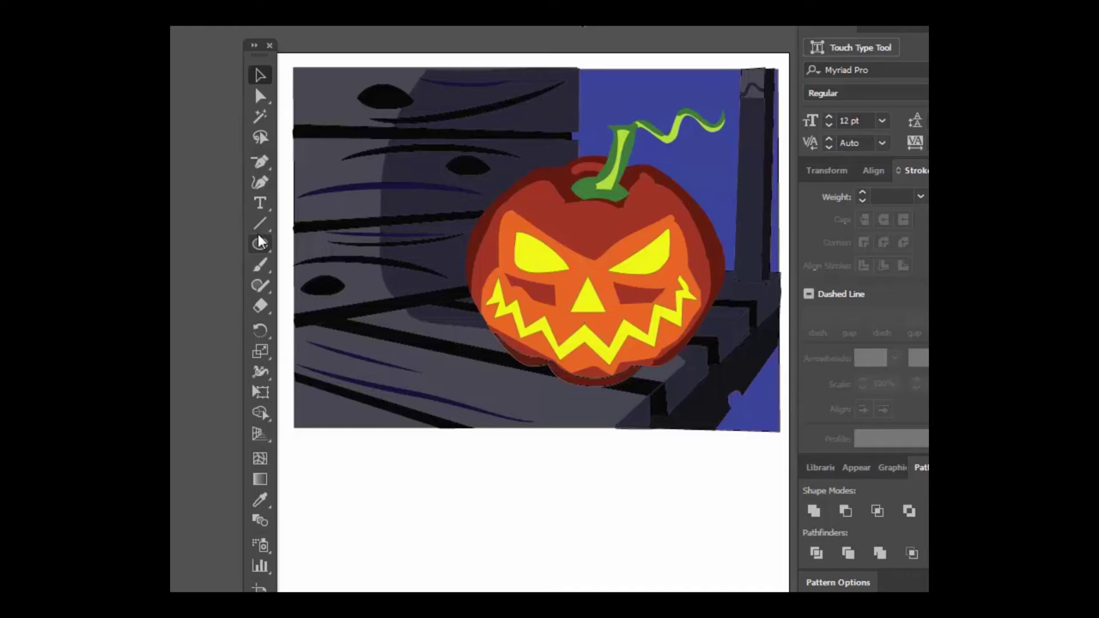
Step: Draw a thin horizontal rectangle across the upright post's base and fill it with a dark colour sampled from the seat planks
{"action": "left_click_drag", "start_coordinate": [262, 247], "coordinate": [344, 245]}
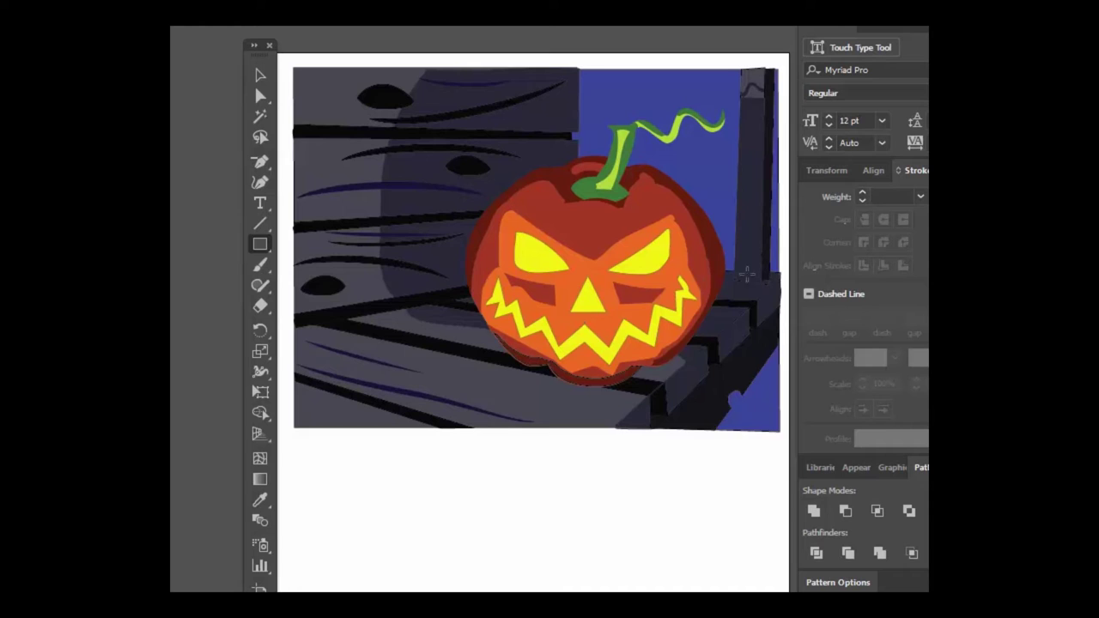
{"action": "left_click_drag", "start_coordinate": [744, 284], "coordinate": [769, 283]}
{"action": "left_click", "coordinate": [260, 500]}
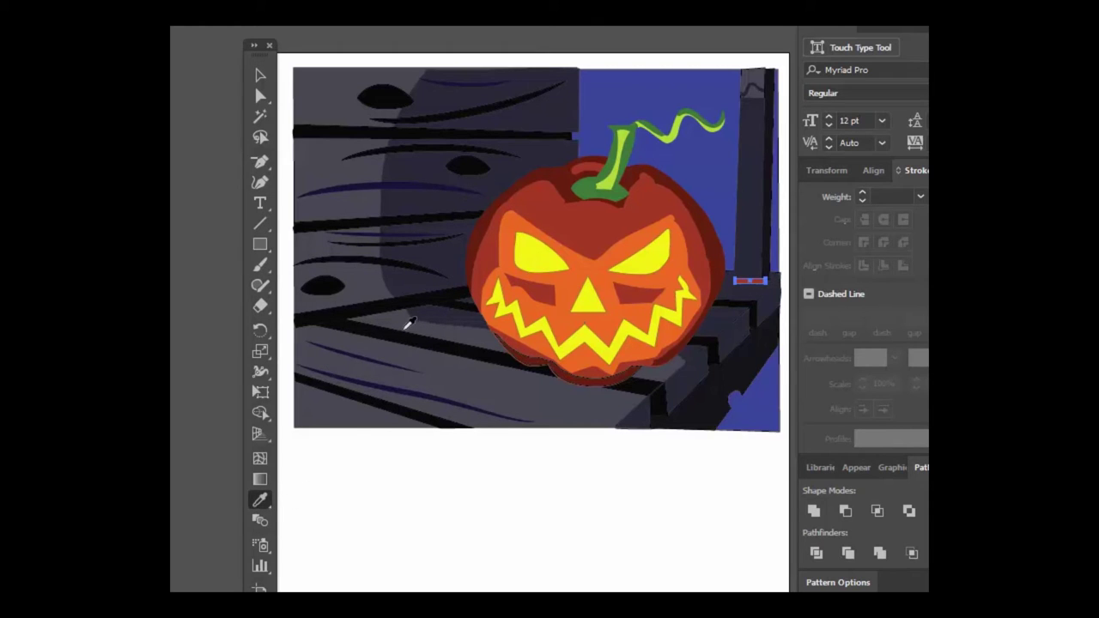
{"action": "left_click", "coordinate": [409, 323]}
{"action": "left_click", "coordinate": [260, 76]}
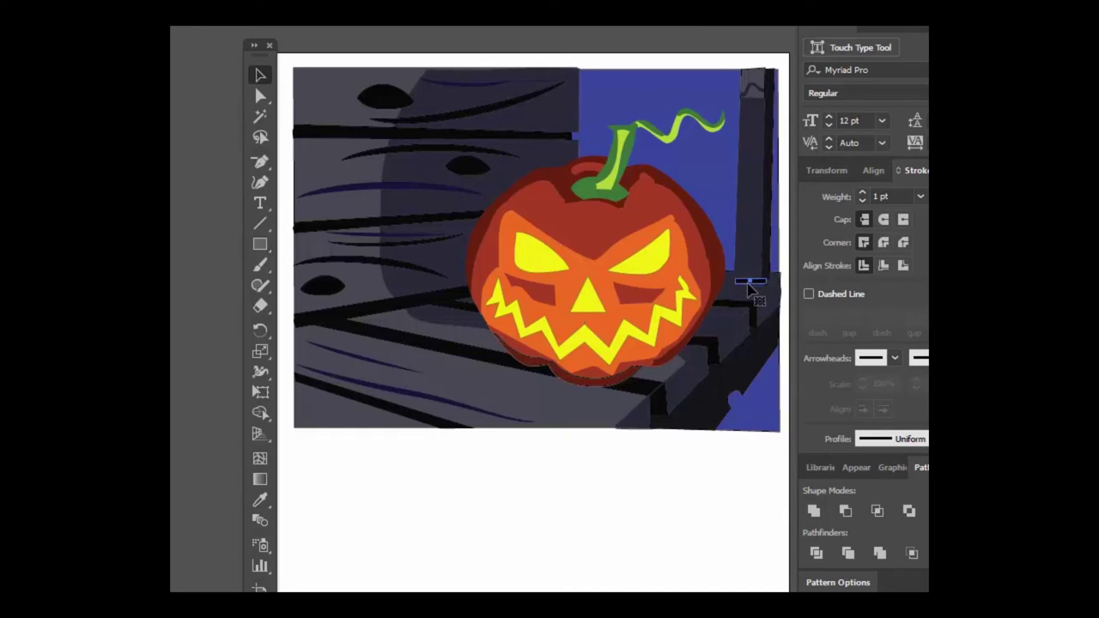
Step: Add anchor points along the upper edge of the dark strip at the post's base and pull one up into a tall thin spike
{"action": "left_click_drag", "start_coordinate": [775, 277], "coordinate": [774, 280]}
{"action": "key", "text": "ctrl+plus"}
{"action": "key", "text": "ctrl+plus"}
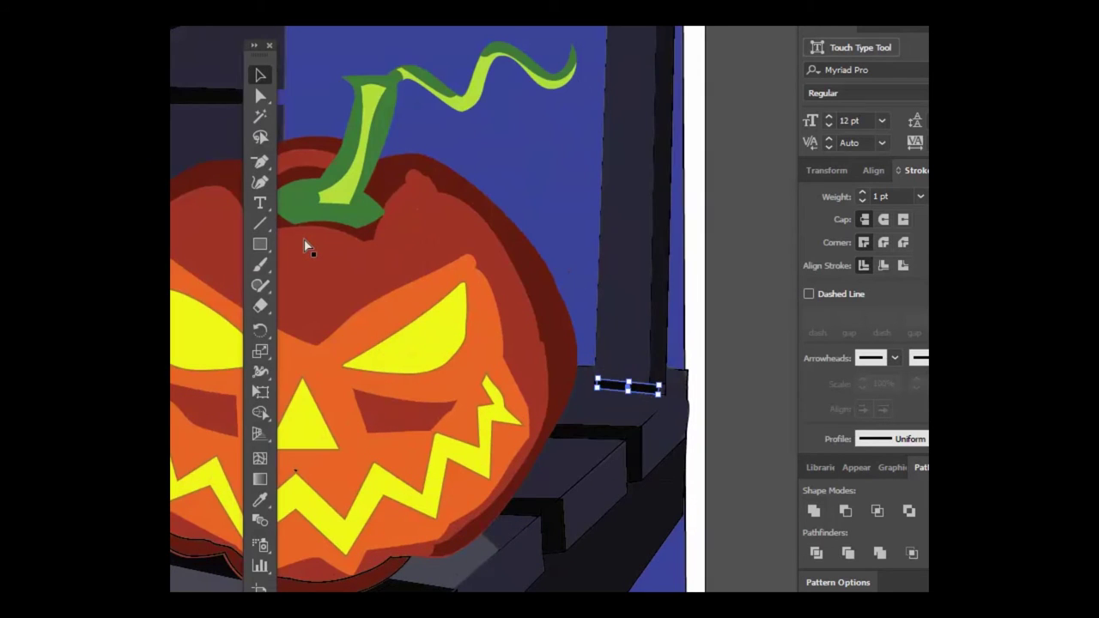
{"action": "left_click_drag", "start_coordinate": [254, 164], "coordinate": [307, 181]}
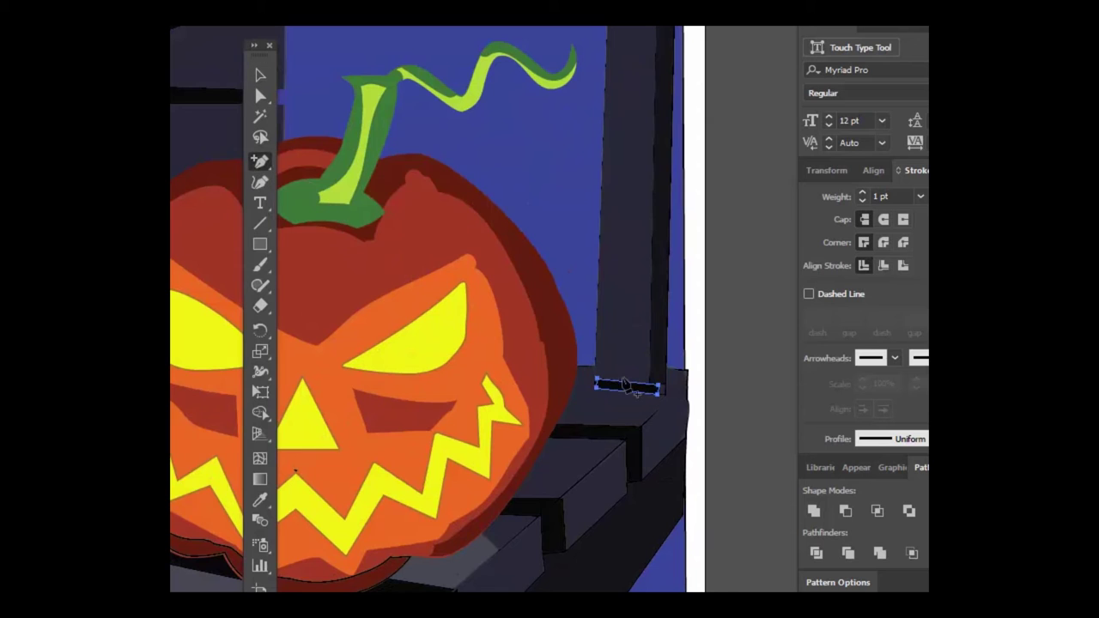
{"action": "left_click", "coordinate": [614, 382]}
{"action": "left_click", "coordinate": [623, 382]}
{"action": "left_click", "coordinate": [638, 384]}
{"action": "left_click", "coordinate": [260, 95]}
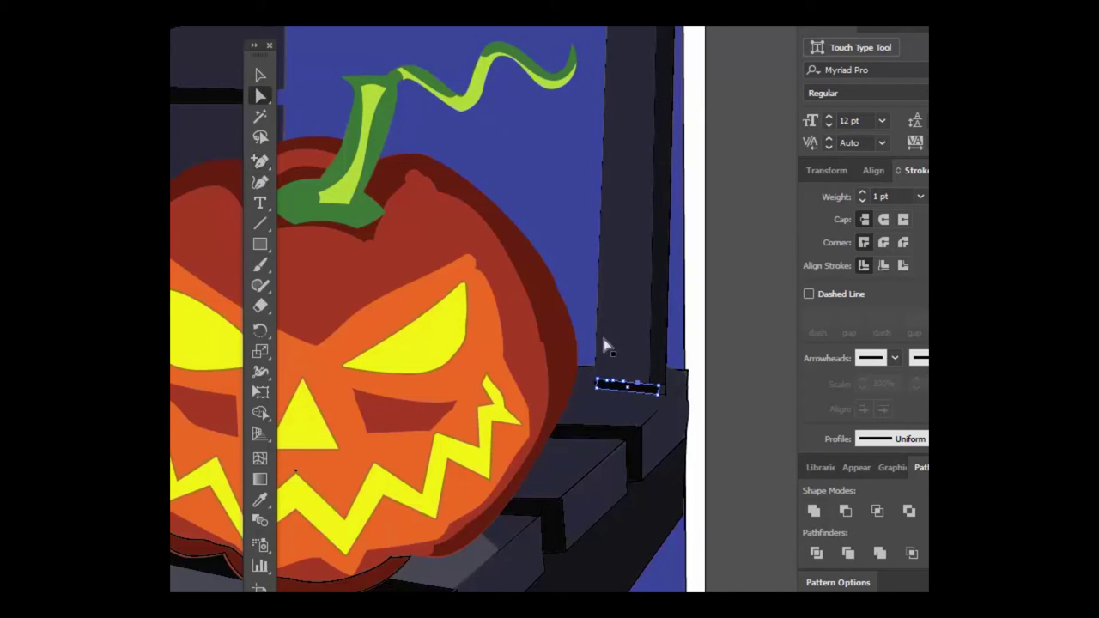
{"action": "mouse_move", "coordinate": [618, 383]}
{"action": "left_mouse_down"}
{"action": "mouse_move", "coordinate": [613, 297]}
{"action": "mouse_move", "coordinate": [618, 380]}
{"action": "left_mouse_up"}
Step: Add another anchor point beside the spike on the post's base strip and raise it into a small bump
{"action": "left_click", "coordinate": [260, 160]}
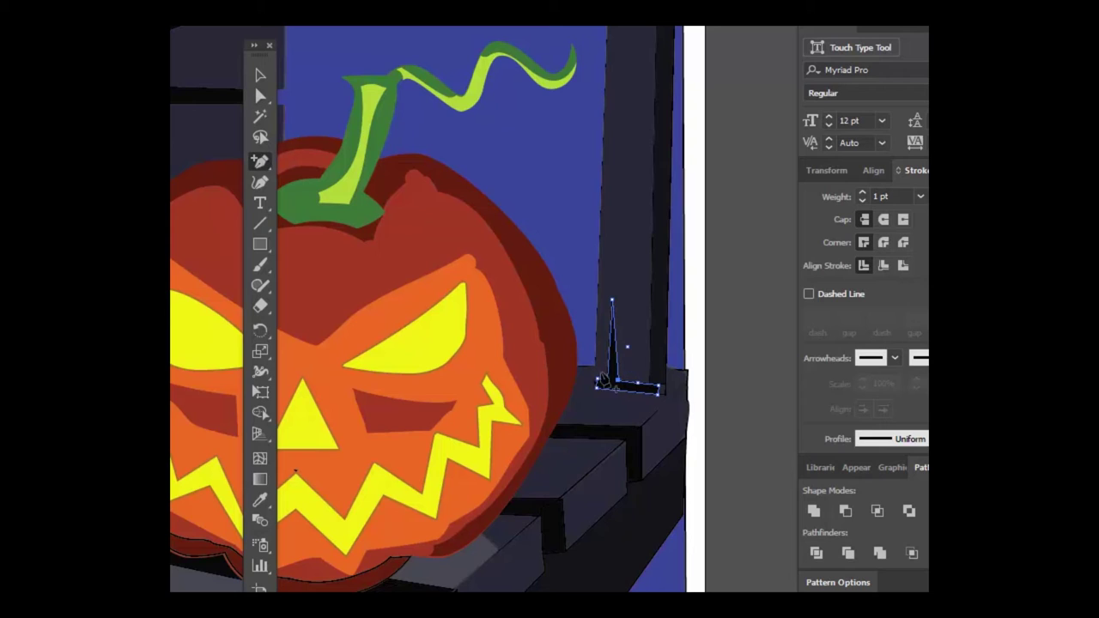
{"action": "left_click", "coordinate": [261, 96]}
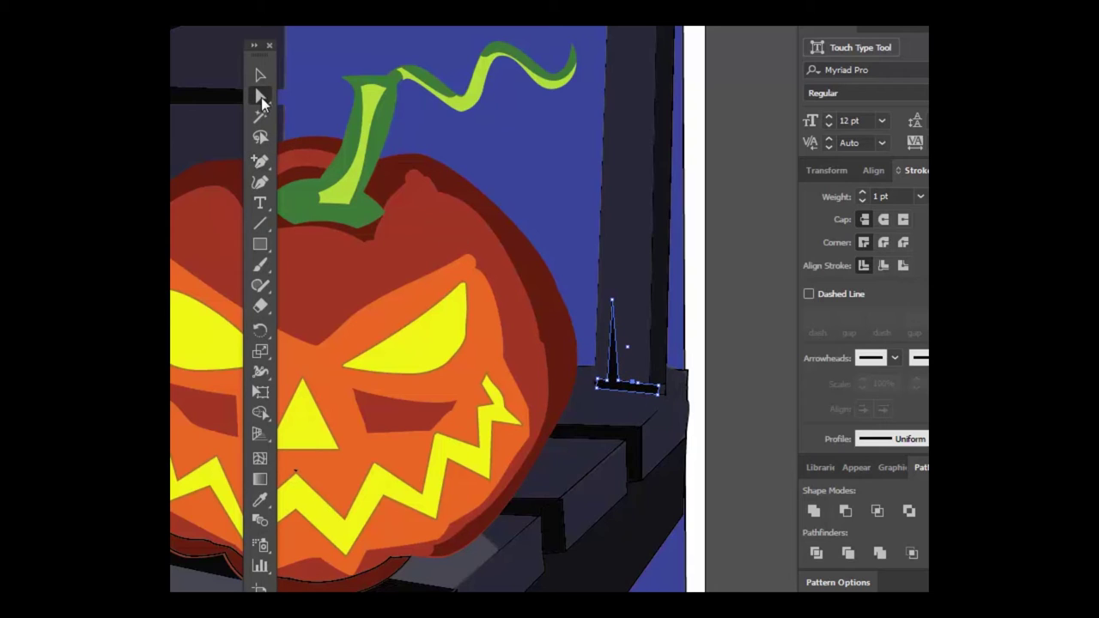
{"action": "left_click", "coordinate": [632, 381]}
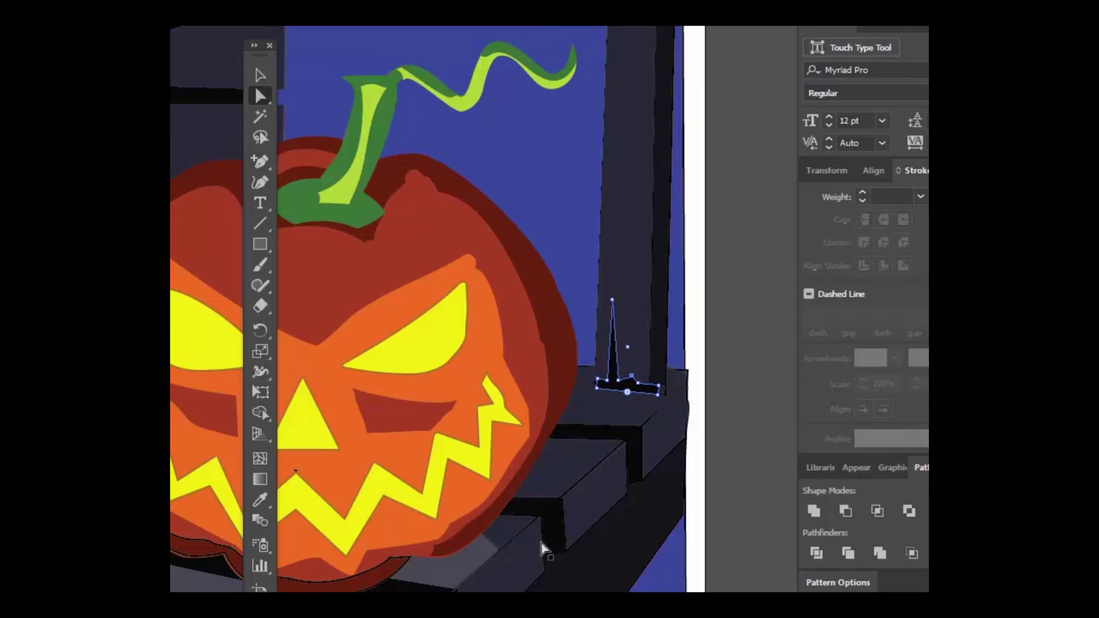
{"action": "left_click", "coordinate": [744, 272]}
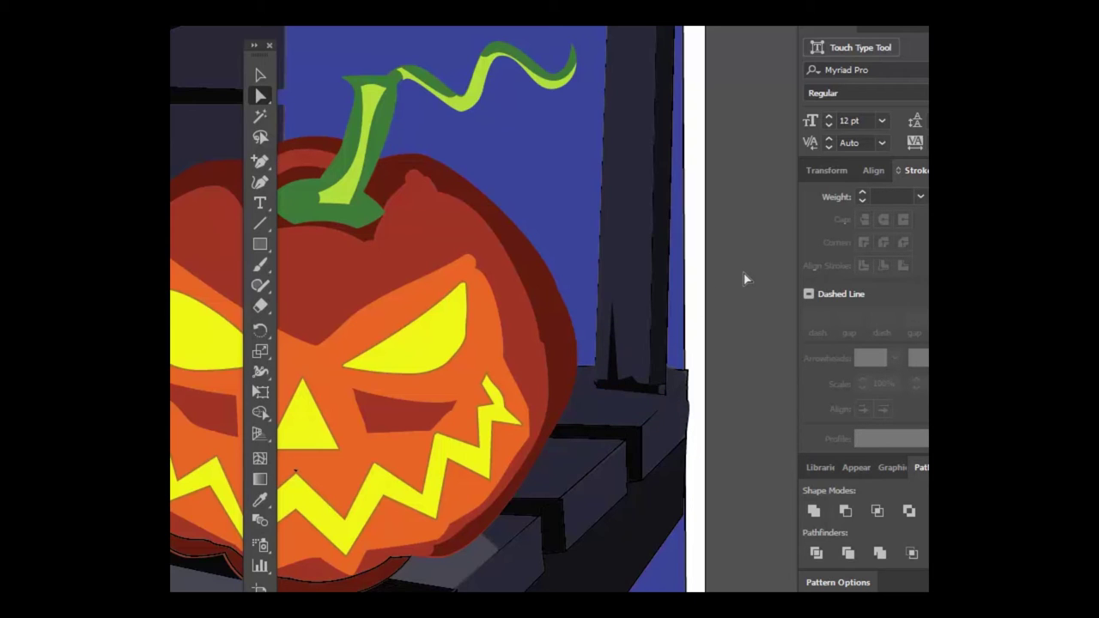
Step: Move the upper corner anchor at the outer end of the post's base strip inward and prepare its lower edge for reshaping
{"action": "left_click", "coordinate": [653, 387]}
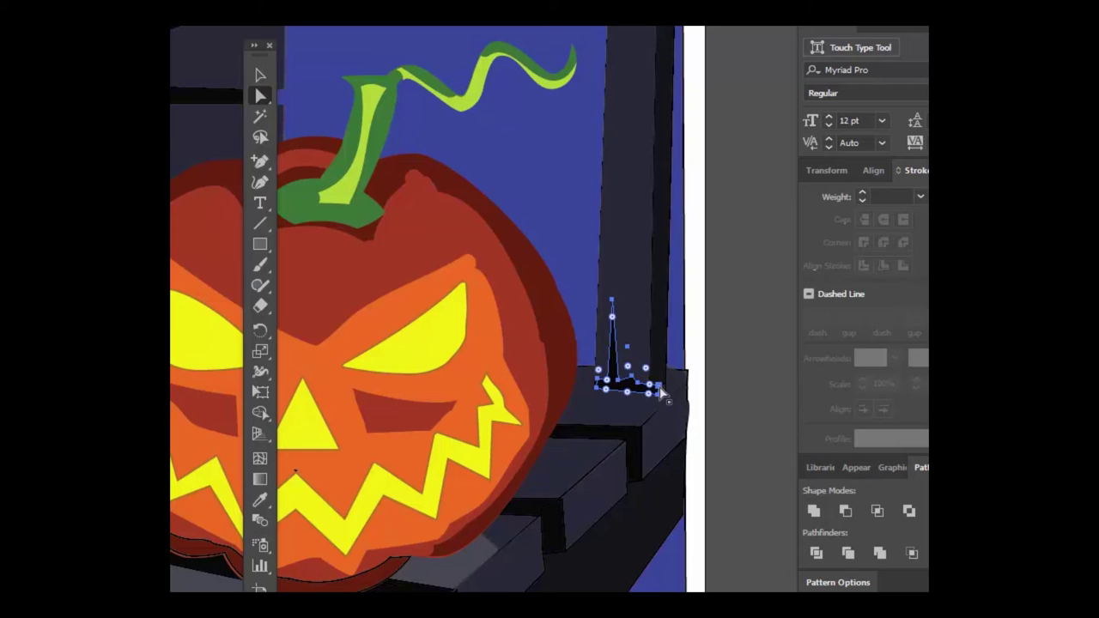
{"action": "left_click", "coordinate": [657, 387]}
{"action": "left_click_drag", "start_coordinate": [669, 382], "coordinate": [657, 391]}
{"action": "left_click", "coordinate": [655, 393]}
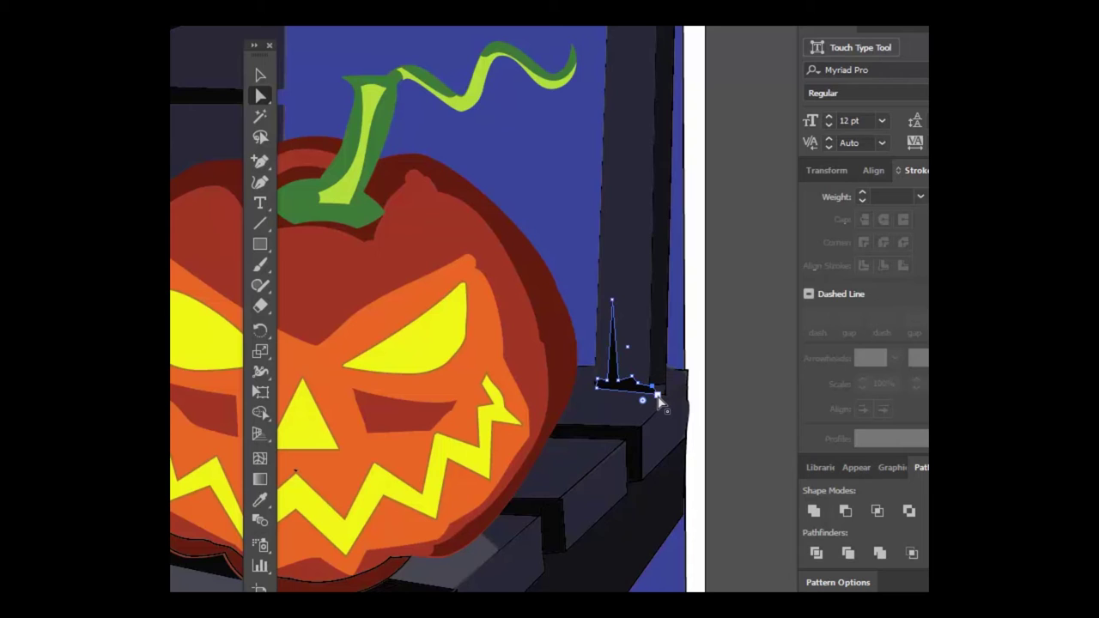
{"action": "left_click", "coordinate": [261, 161]}
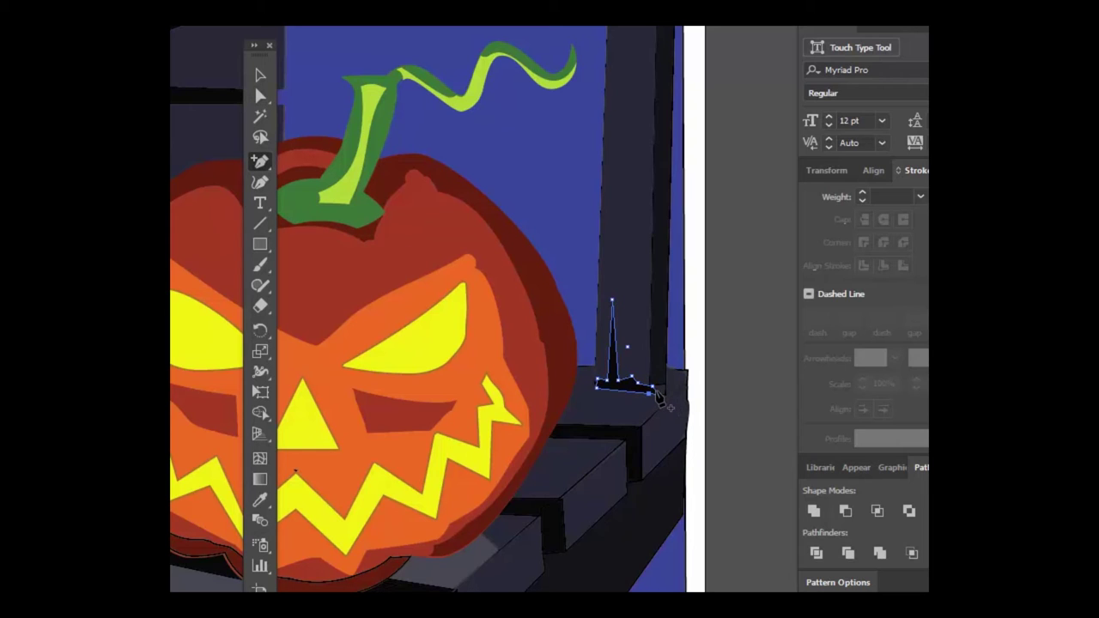
Step: Extend the base strip's outer end across the post's narrow side face and lower its bottom corner anchor slightly
{"action": "left_click", "coordinate": [260, 95]}
{"action": "left_click_drag", "start_coordinate": [658, 392], "coordinate": [673, 389]}
{"action": "left_click", "coordinate": [707, 388]}
{"action": "left_click", "coordinate": [658, 396]}
{"action": "left_click_drag", "start_coordinate": [659, 396], "coordinate": [670, 390]}
{"action": "left_click", "coordinate": [673, 392]}
{"action": "left_click", "coordinate": [746, 362]}
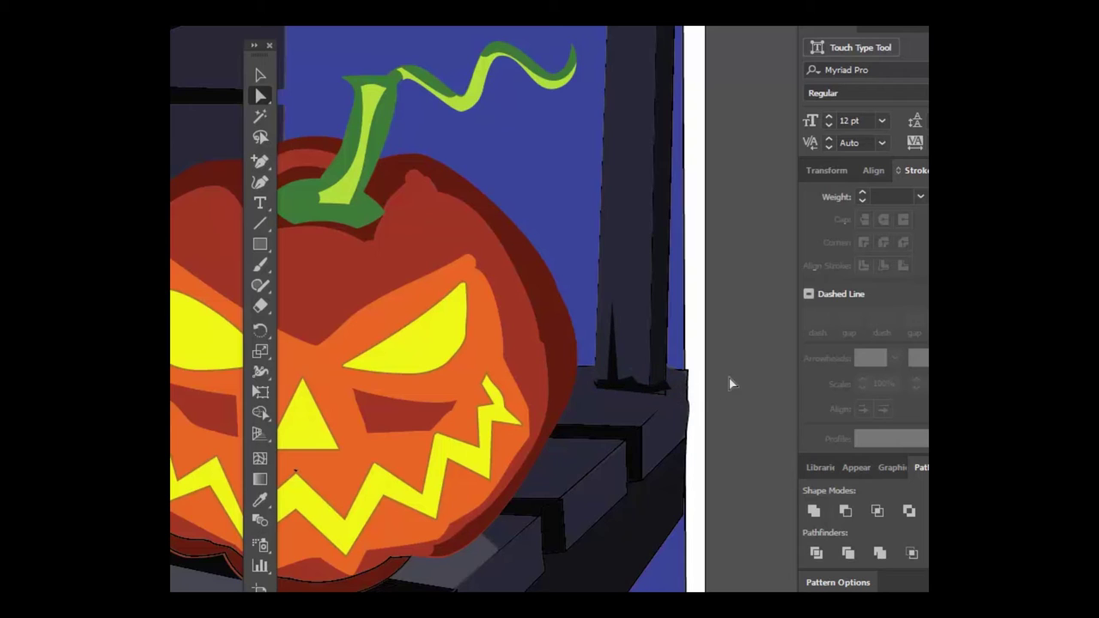
{"action": "left_click", "coordinate": [671, 392]}
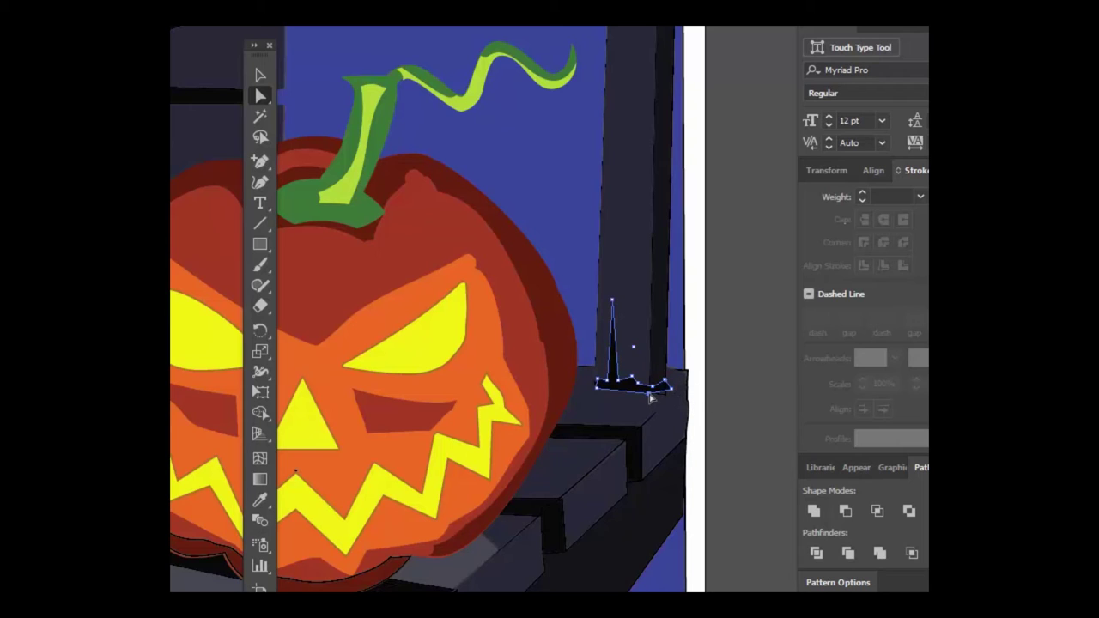
{"action": "left_click_drag", "start_coordinate": [651, 395], "coordinate": [654, 397]}
{"action": "left_click", "coordinate": [656, 398]}
{"action": "left_click", "coordinate": [747, 361]}
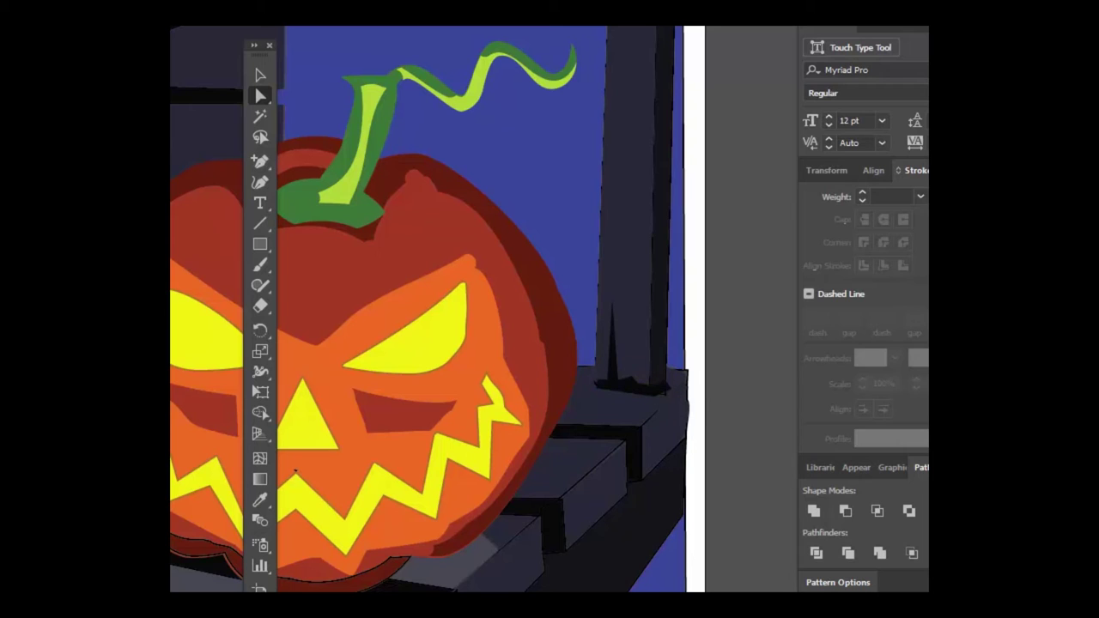
Step: Remove the outline from the dark red shadow shapes along the pumpkin's underside
{"action": "scroll", "coordinate": [627, 388], "scroll_direction": "down", "scroll_amount": 2}
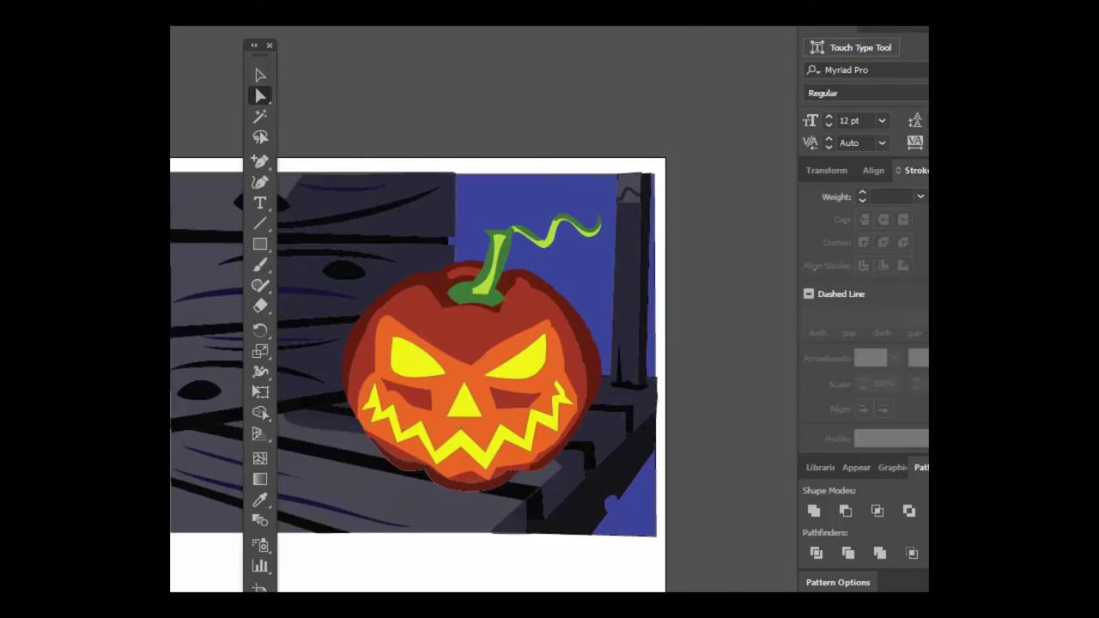
{"action": "left_click_drag", "start_coordinate": [449, 616], "coordinate": [561, 551]}
{"action": "left_click", "coordinate": [584, 401]}
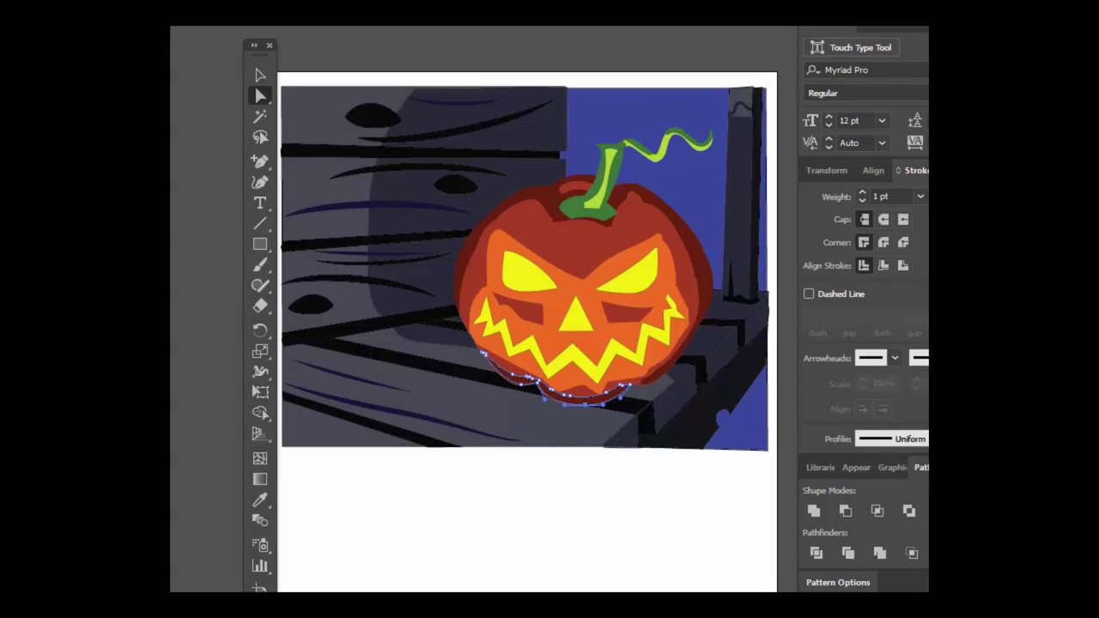
{"action": "key", "text": "slash"}
{"action": "key", "text": "ctrl+shift+a"}
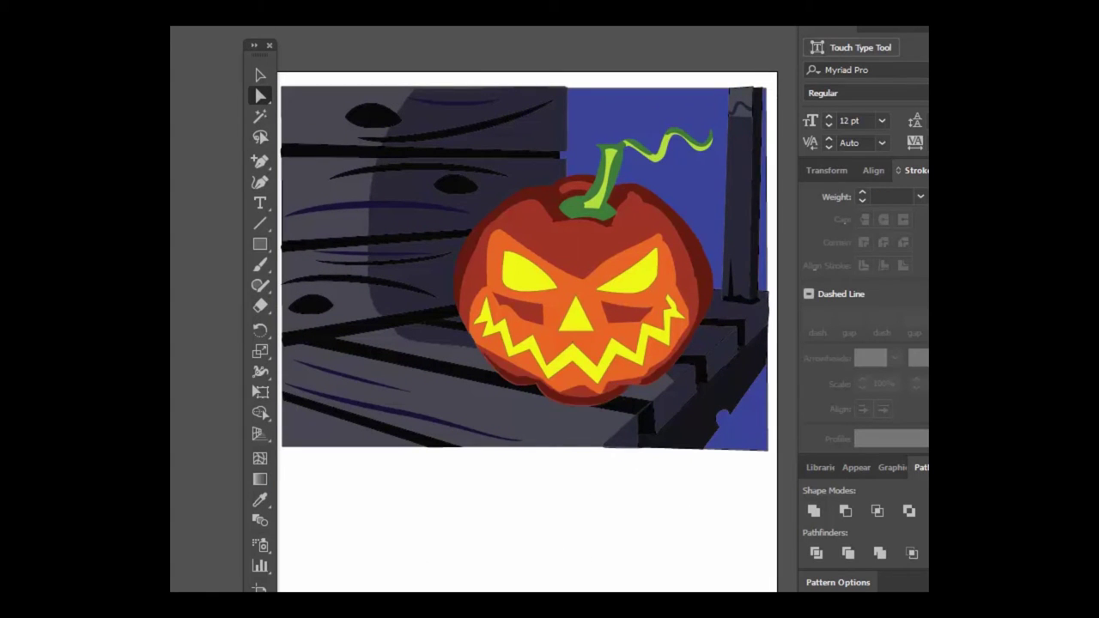
{"action": "left_click", "coordinate": [561, 399]}
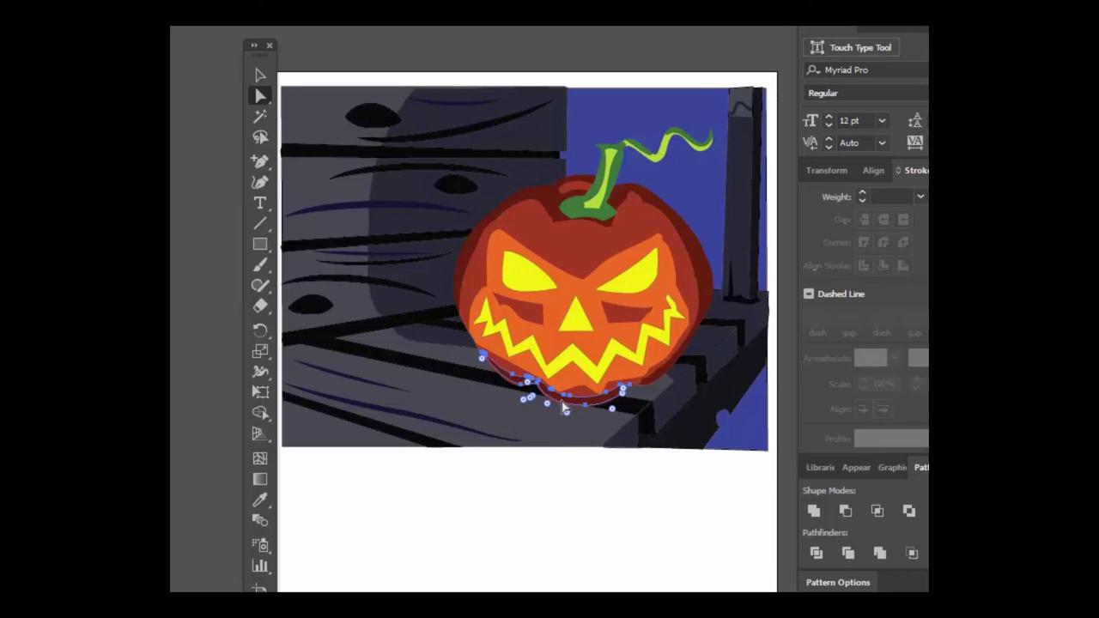
{"action": "left_click", "coordinate": [260, 77]}
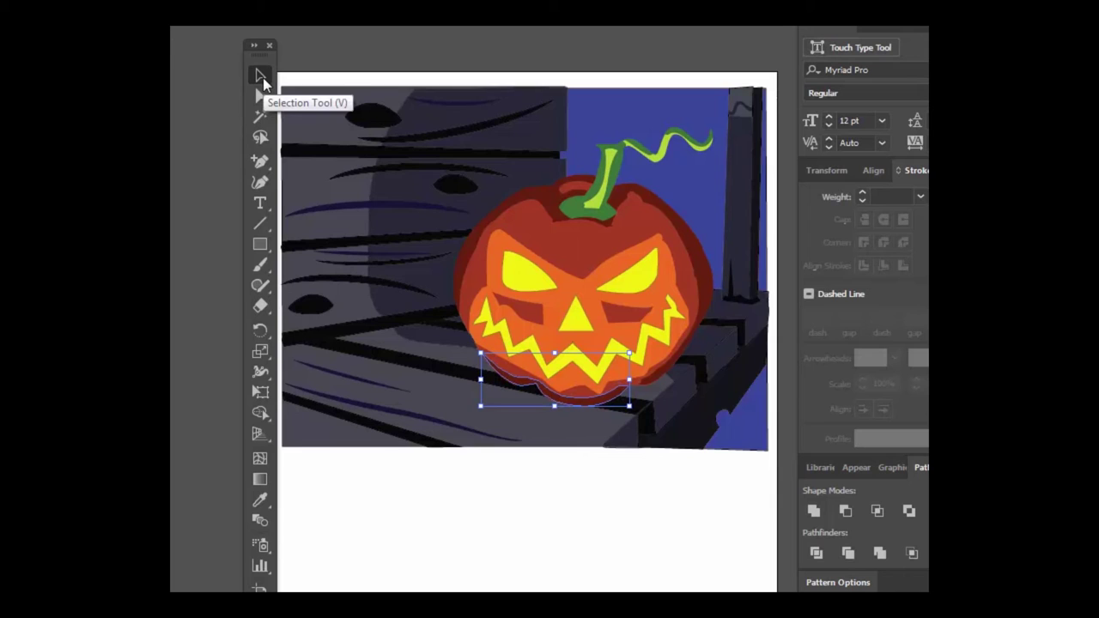
{"action": "left_click", "coordinate": [490, 51]}
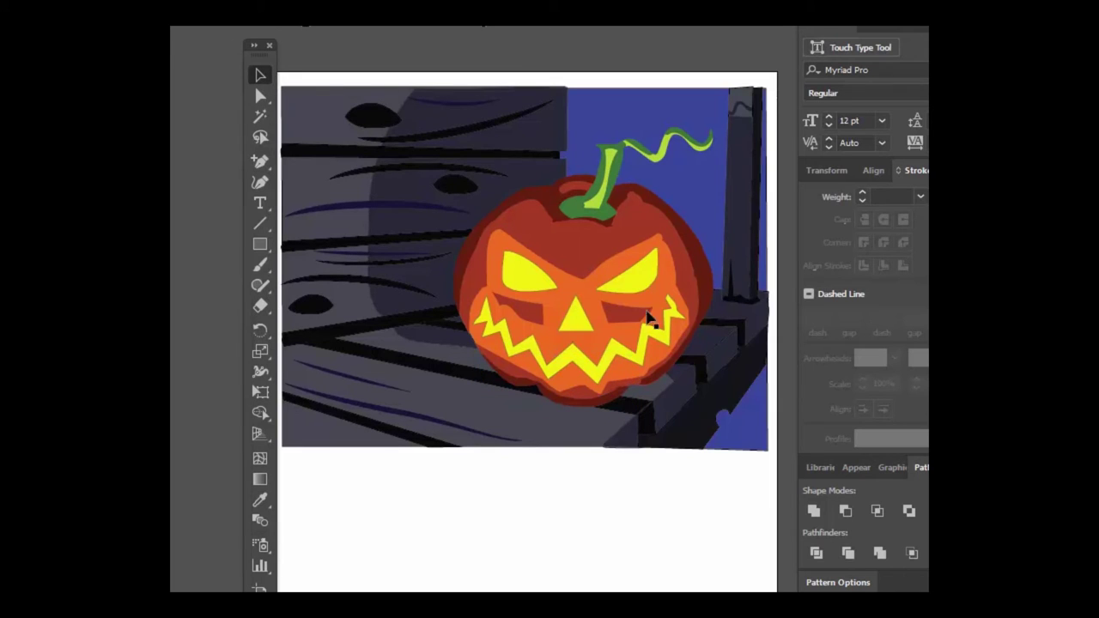
Step: Enlarge the dark red shading shape around the pumpkin slightly
{"action": "left_click", "coordinate": [658, 378]}
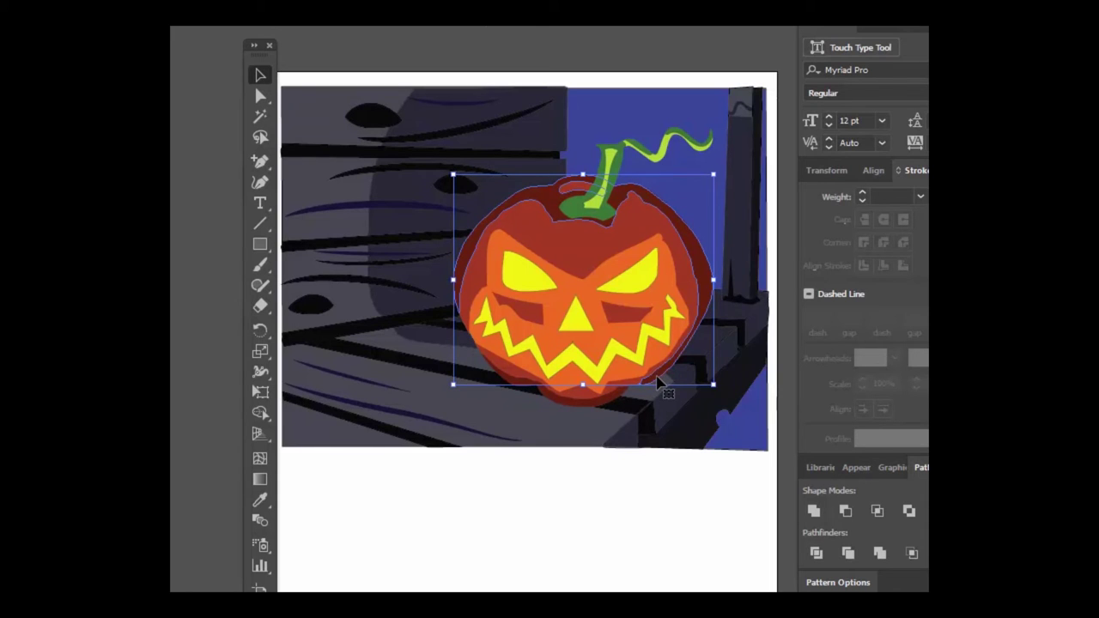
{"action": "left_click_drag", "start_coordinate": [714, 385], "coordinate": [717, 389]}
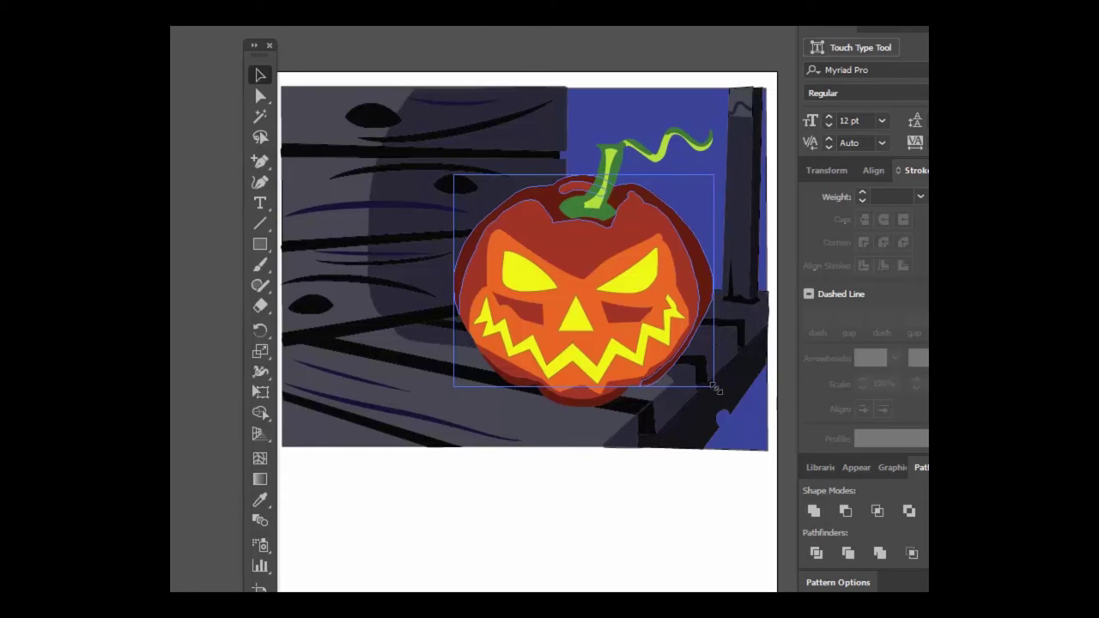
{"action": "left_click", "coordinate": [786, 365]}
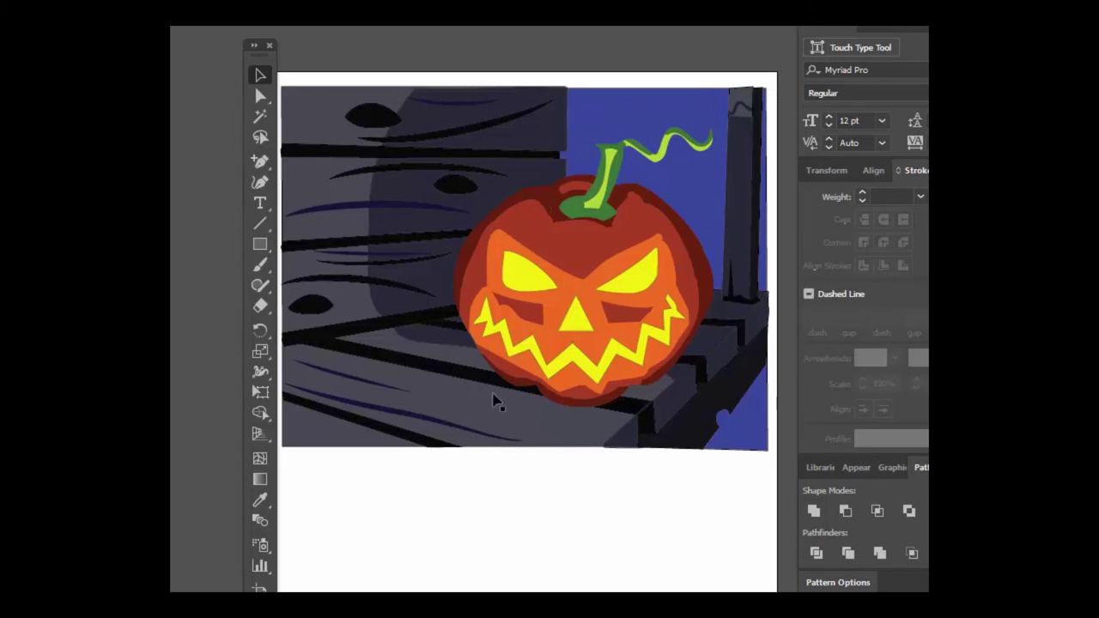
Step: Draw a tall dark red ellipse below the artwork as a body and a smaller ellipse over its upper end as a head
{"action": "left_click_drag", "start_coordinate": [261, 245], "coordinate": [302, 285]}
{"action": "left_click_drag", "start_coordinate": [510, 521], "coordinate": [453, 593]}
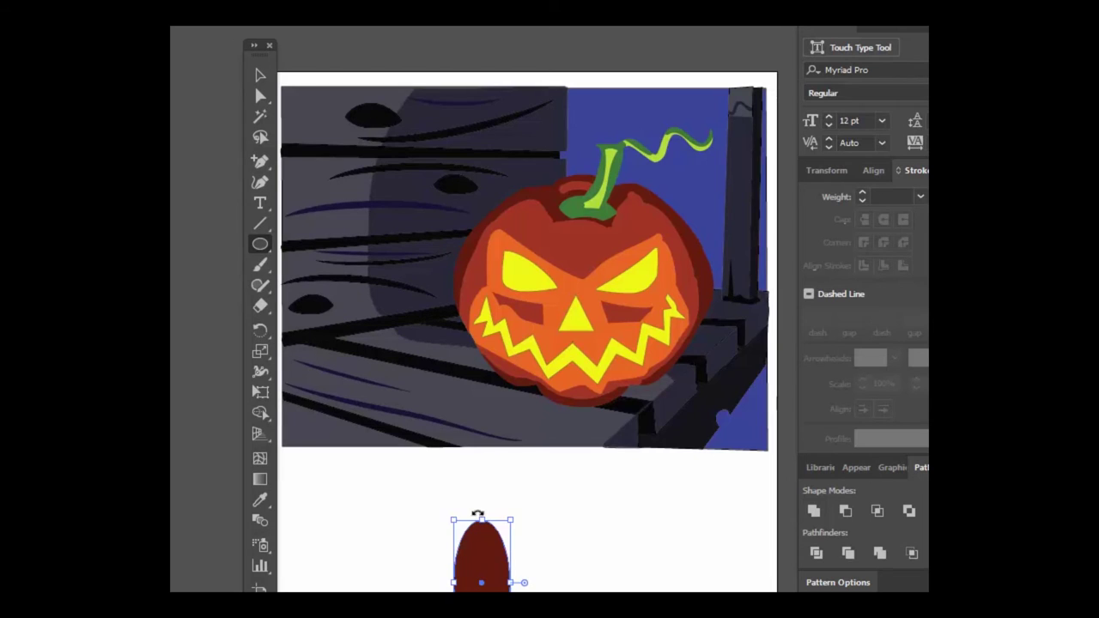
{"action": "left_click_drag", "start_coordinate": [460, 499], "coordinate": [489, 520]}
{"action": "left_click", "coordinate": [260, 74]}
{"action": "left_click", "coordinate": [260, 243]}
{"action": "left_click_drag", "start_coordinate": [484, 558], "coordinate": [479, 591]}
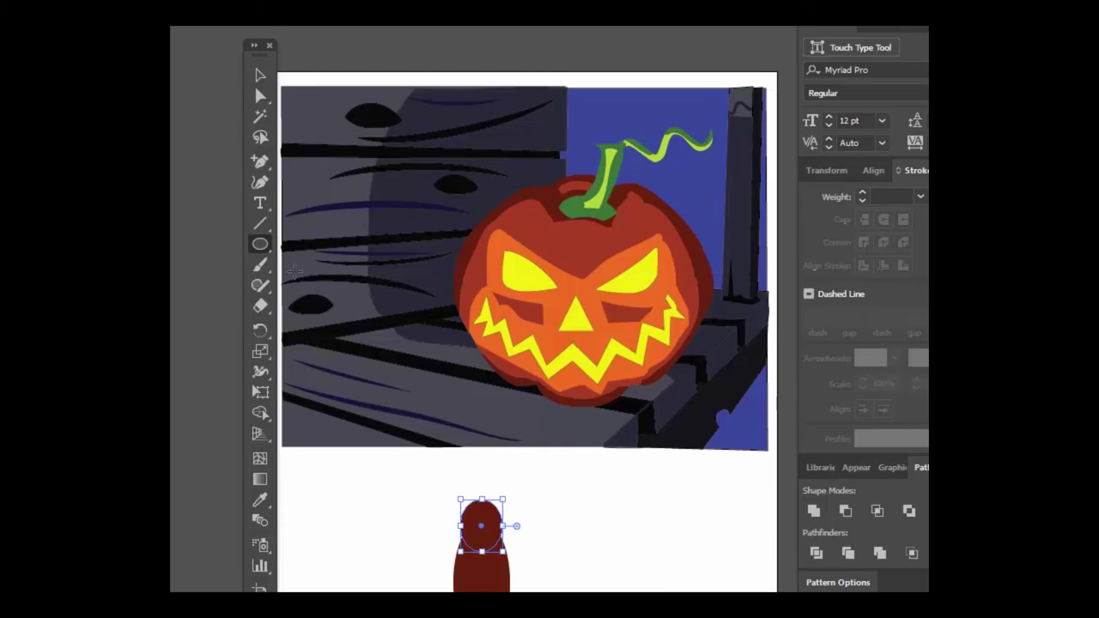
Step: Draw a wide dark red ellipse, duplicate it, place one against the body's side and delete the spare one
{"action": "left_click", "coordinate": [260, 76]}
{"action": "left_click_drag", "start_coordinate": [477, 566], "coordinate": [301, 612]}
{"action": "key", "text": "ctrl+c"}
{"action": "key", "text": "ctrl+v"}
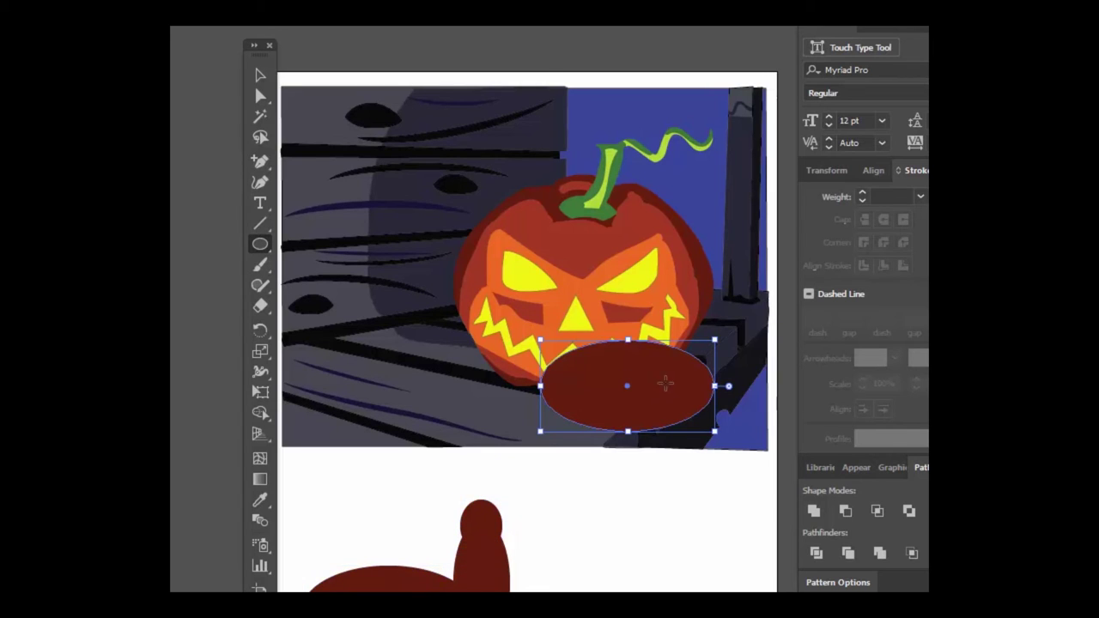
{"action": "left_click", "coordinate": [261, 75]}
{"action": "left_click_drag", "start_coordinate": [658, 397], "coordinate": [420, 562]}
{"action": "left_click_drag", "start_coordinate": [553, 557], "coordinate": [555, 553]}
{"action": "key", "text": "Delete"}
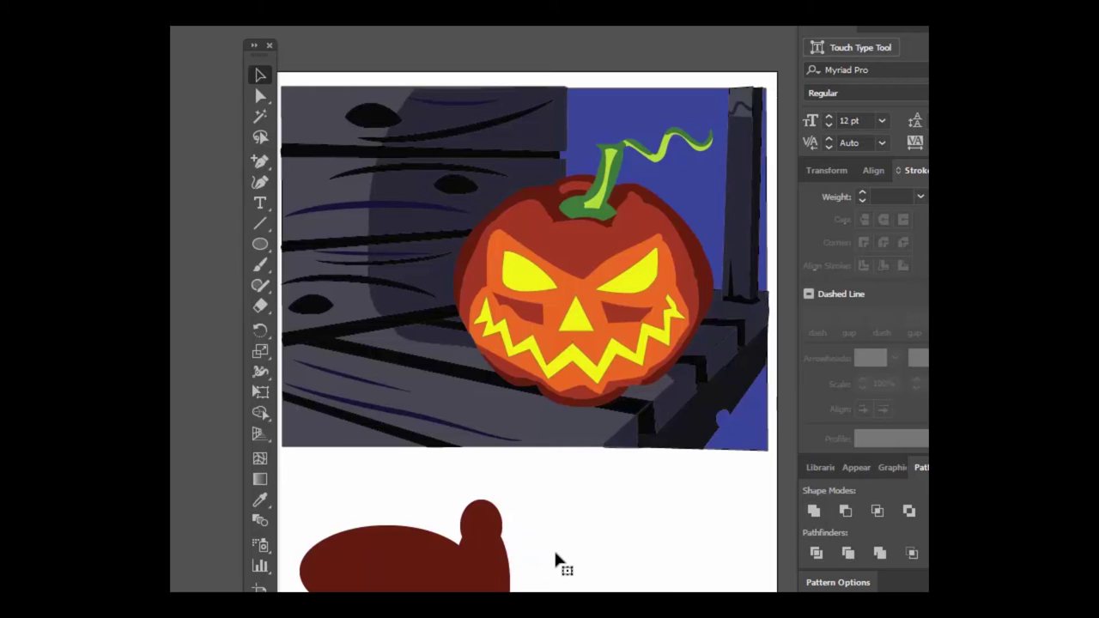
{"action": "left_click", "coordinate": [432, 559]}
{"action": "left_click_drag", "start_coordinate": [432, 558], "coordinate": [430, 559]}
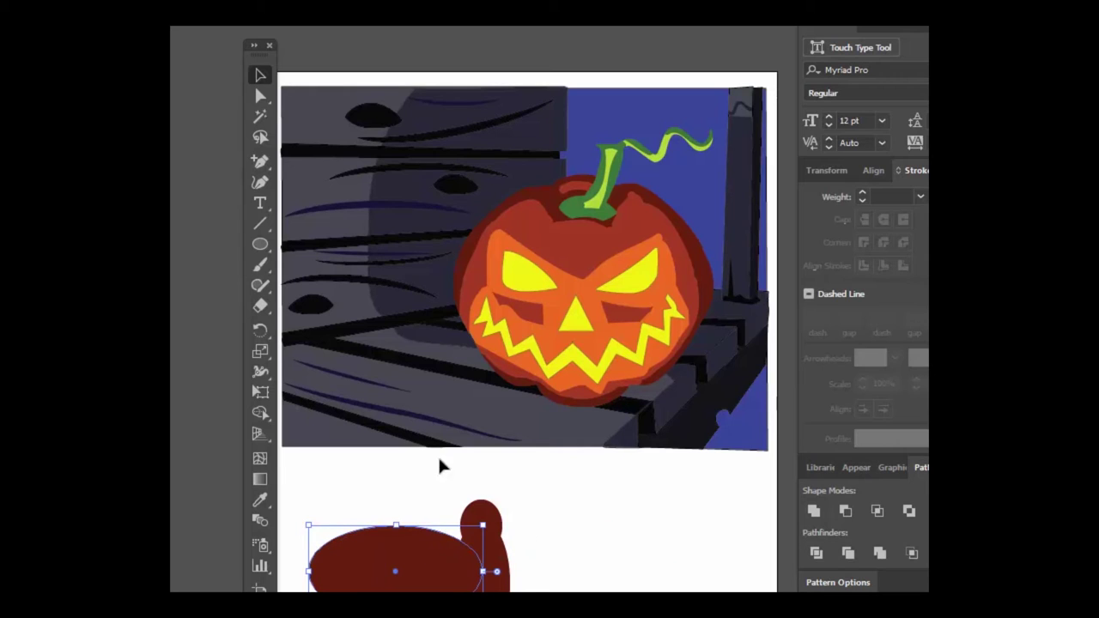
Step: Add extra anchor points around the wide ellipse's outline beside the dark red body
{"action": "left_click", "coordinate": [261, 161]}
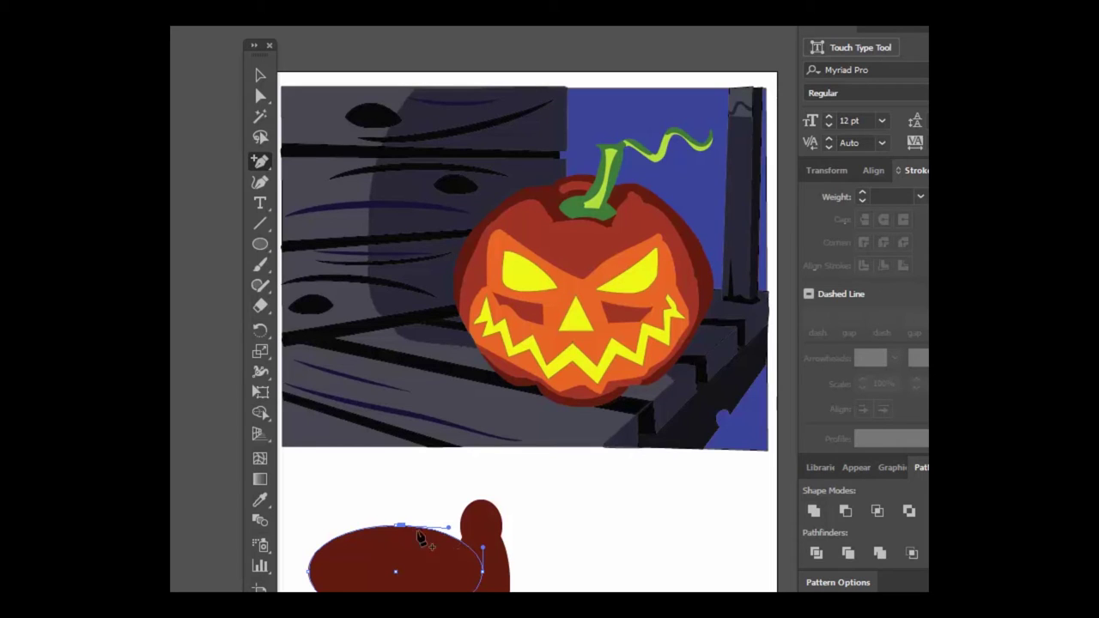
{"action": "left_click", "coordinate": [470, 544]}
{"action": "left_click", "coordinate": [477, 589]}
{"action": "left_click", "coordinate": [309, 567]}
Step: Reshape the wide ellipse's upper edge into a wing with one peak and concave curves sloping to both sides
{"action": "left_click", "coordinate": [261, 97]}
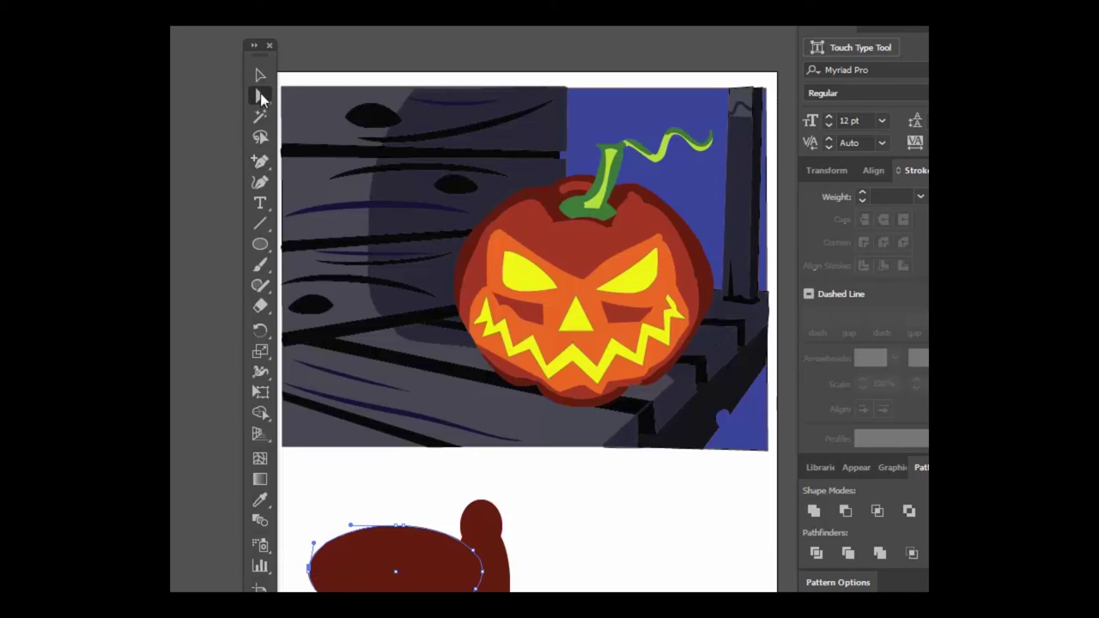
{"action": "left_click", "coordinate": [400, 525]}
{"action": "left_click", "coordinate": [398, 526]}
{"action": "left_click_drag", "start_coordinate": [352, 528], "coordinate": [342, 555]}
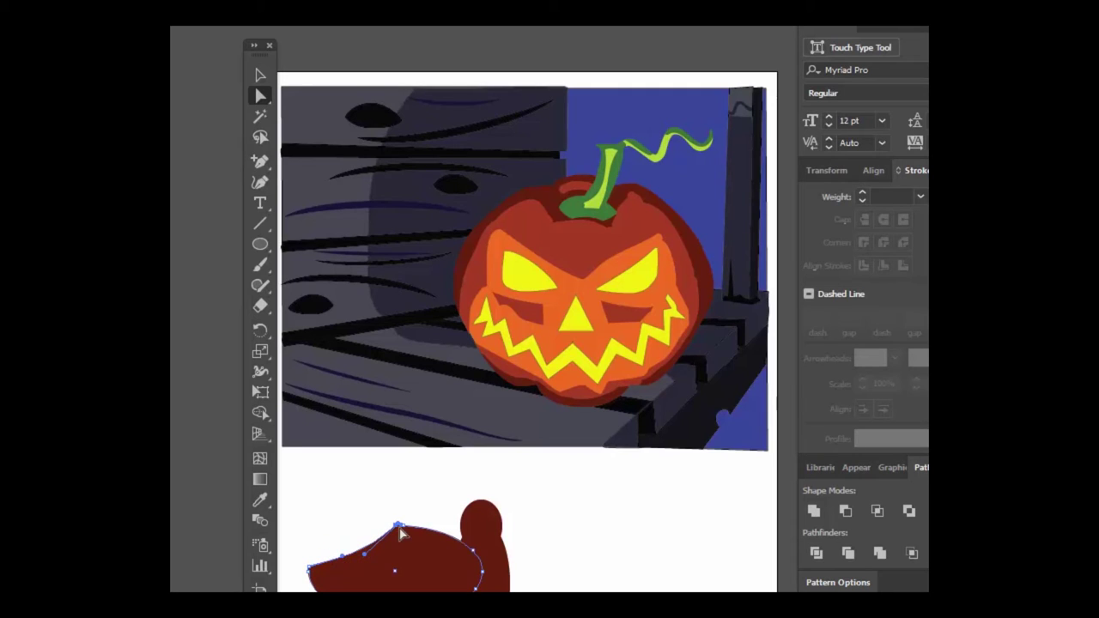
{"action": "left_click_drag", "start_coordinate": [399, 526], "coordinate": [467, 537]}
{"action": "left_click", "coordinate": [385, 529]}
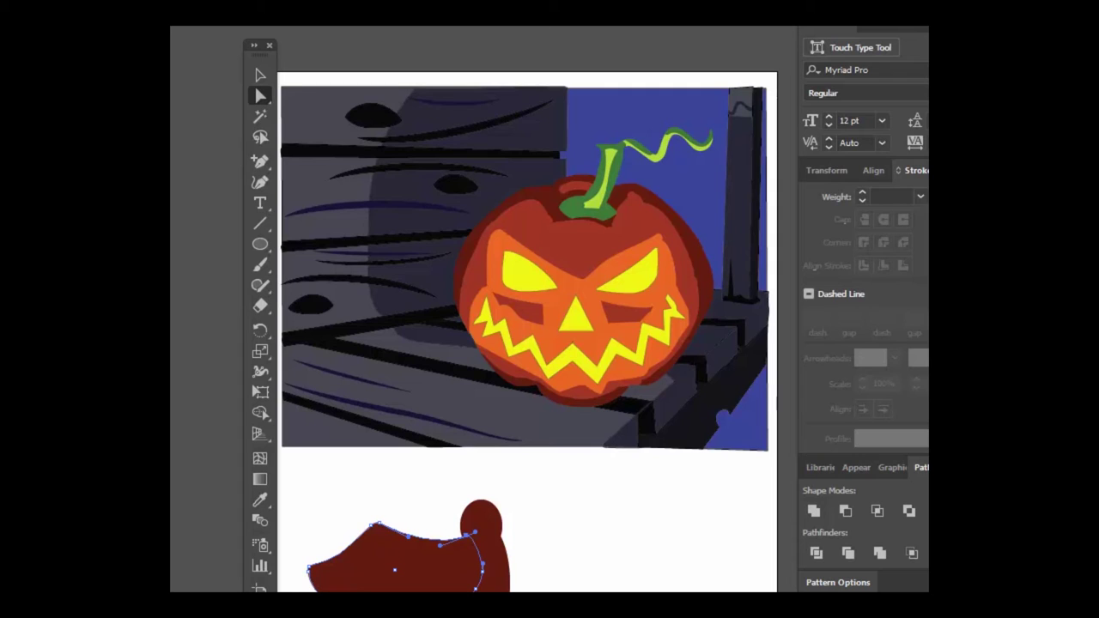
Step: Draw small dark red ellipses and place them over the wing's lower outer edge as cutting shapes
{"action": "left_click", "coordinate": [260, 244]}
{"action": "key", "text": "ctrl+shift+a"}
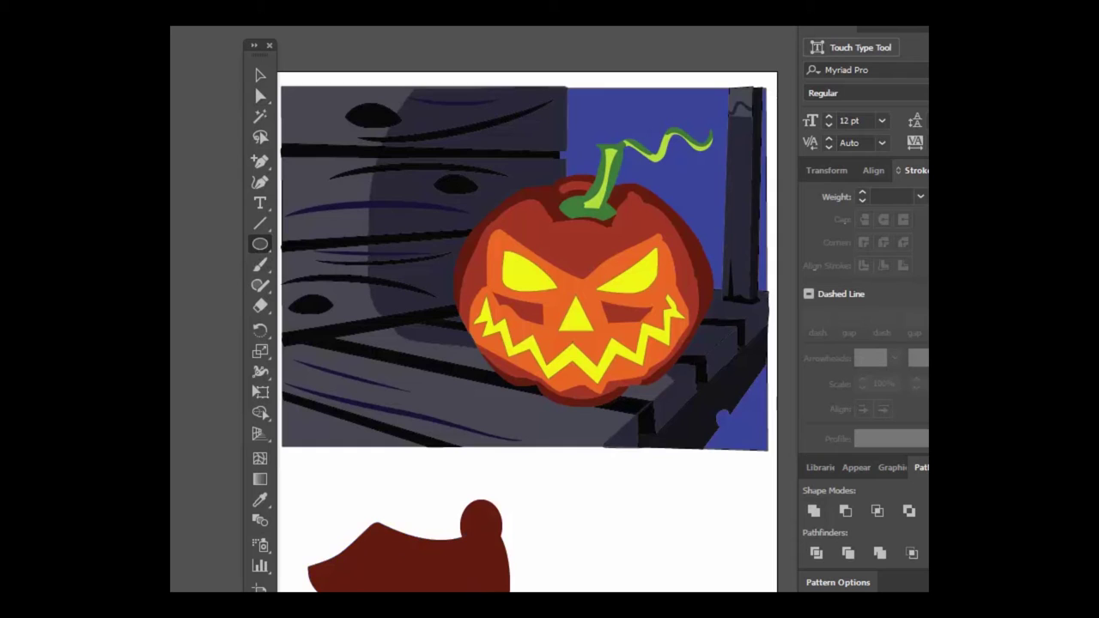
{"action": "key", "text": "v"}
{"action": "left_click", "coordinate": [321, 589]}
{"action": "mouse_move", "coordinate": [335, 604]}
{"action": "left_mouse_down"}
{"action": "mouse_move", "coordinate": [631, 394]}
{"action": "mouse_move", "coordinate": [340, 611]}
{"action": "left_mouse_up"}
{"action": "key", "text": "ctrl+z"}
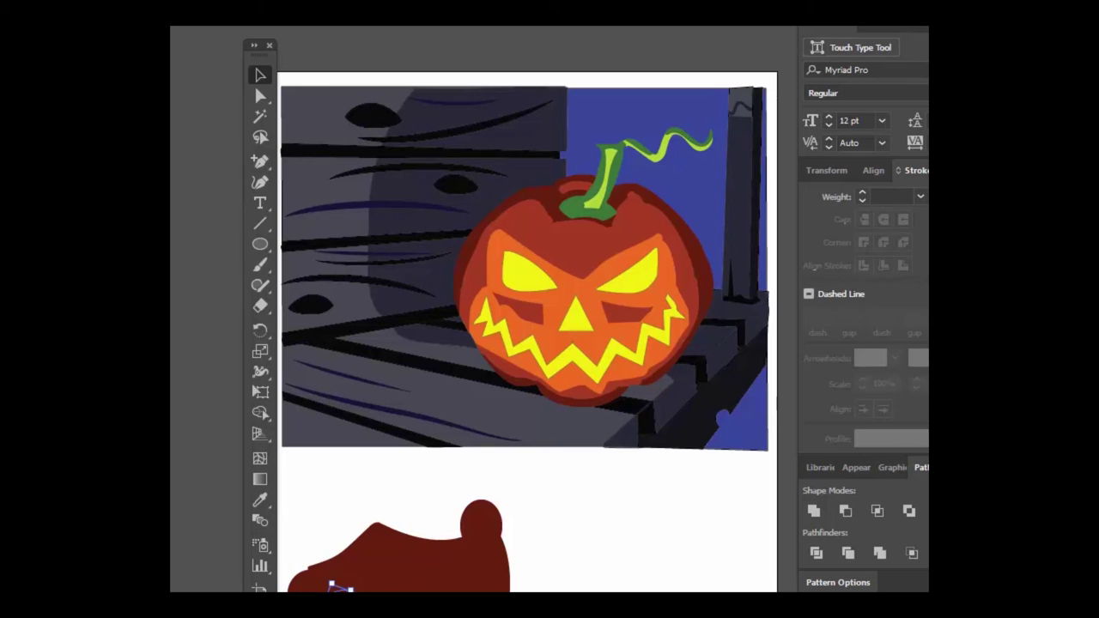
{"action": "key", "text": "ctrl+shift+z"}
{"action": "key", "text": "ctrl+shift+a"}
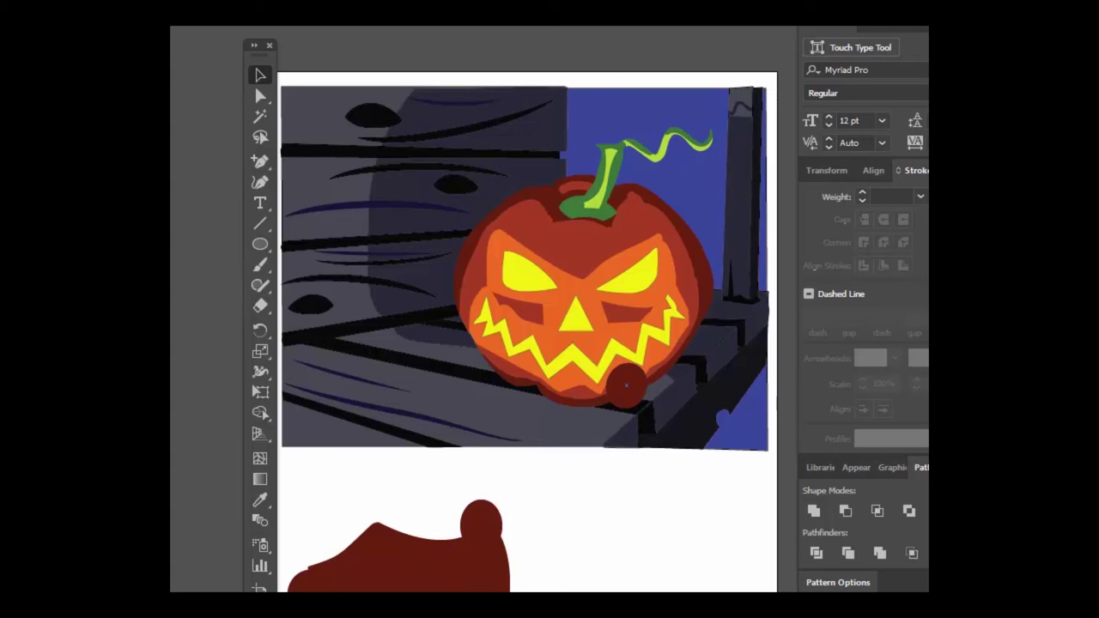
Step: Undo the last ellipse changes and try shifting the ellipses along the wing's lower edge
{"action": "key", "text": "ctrl+z"}
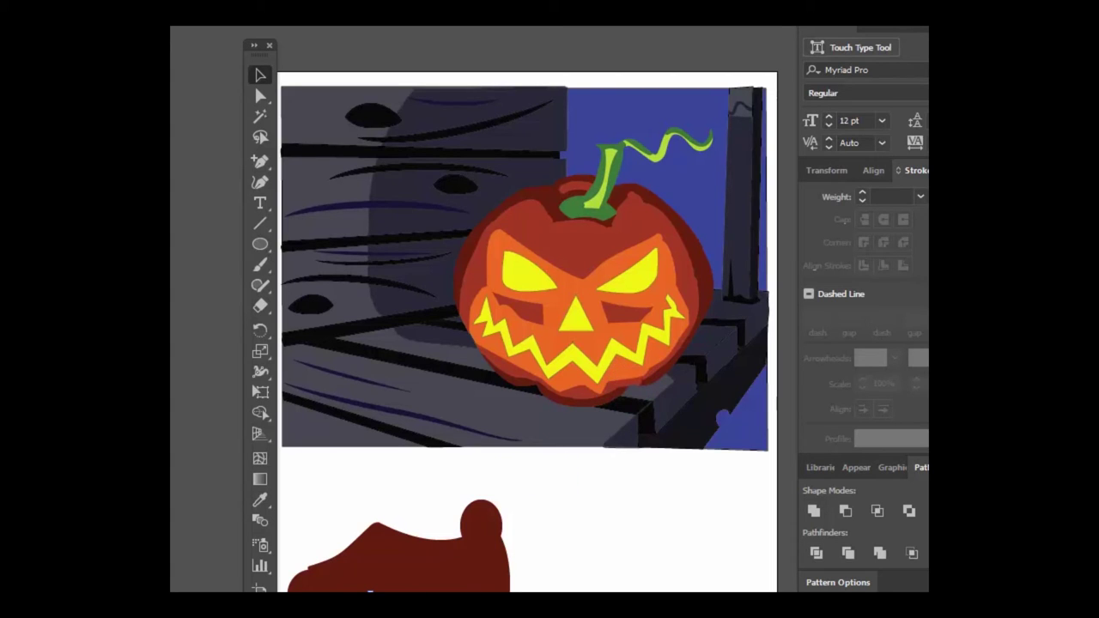
{"action": "key", "text": "ctrl+z"}
{"action": "key", "text": "ctrl+z"}
{"action": "key", "text": "ctrl+z"}
{"action": "left_click_drag", "start_coordinate": [316, 589], "coordinate": [314, 597]}
{"action": "key", "text": "ctrl+z"}
{"action": "left_click_drag", "start_coordinate": [395, 607], "coordinate": [395, 617]}
{"action": "key", "text": "ctrl+z"}
Step: Nudge the small ellipse at the wing's lower outer edge in isolation mode
{"action": "double_click", "coordinate": [334, 590]}
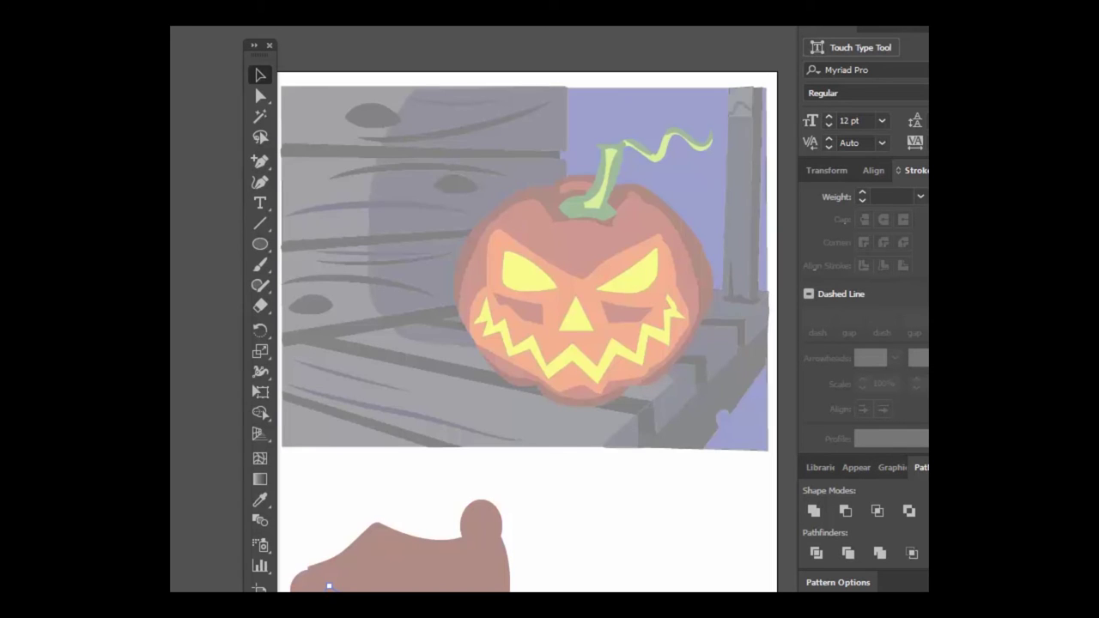
{"action": "left_click_drag", "start_coordinate": [336, 591], "coordinate": [337, 592]}
{"action": "key", "text": "Escape"}
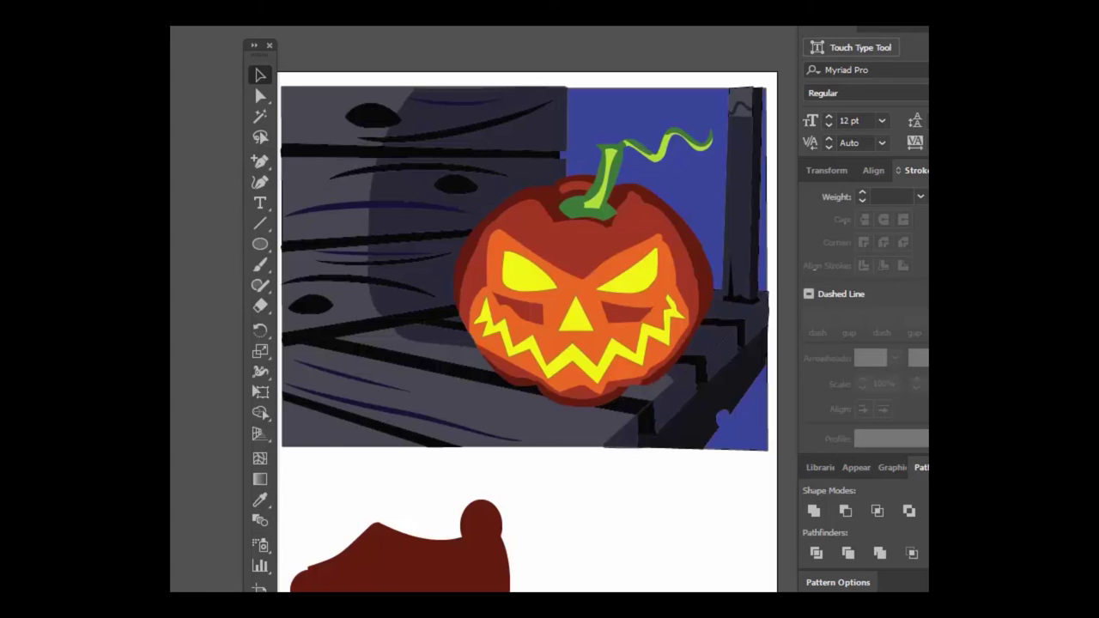
Step: Split the wing with the overlapping small ellipses and delete the cut pieces to leave a scalloped lower outer edge
{"action": "left_click", "coordinate": [336, 588]}
{"action": "left_click", "coordinate": [420, 571]}
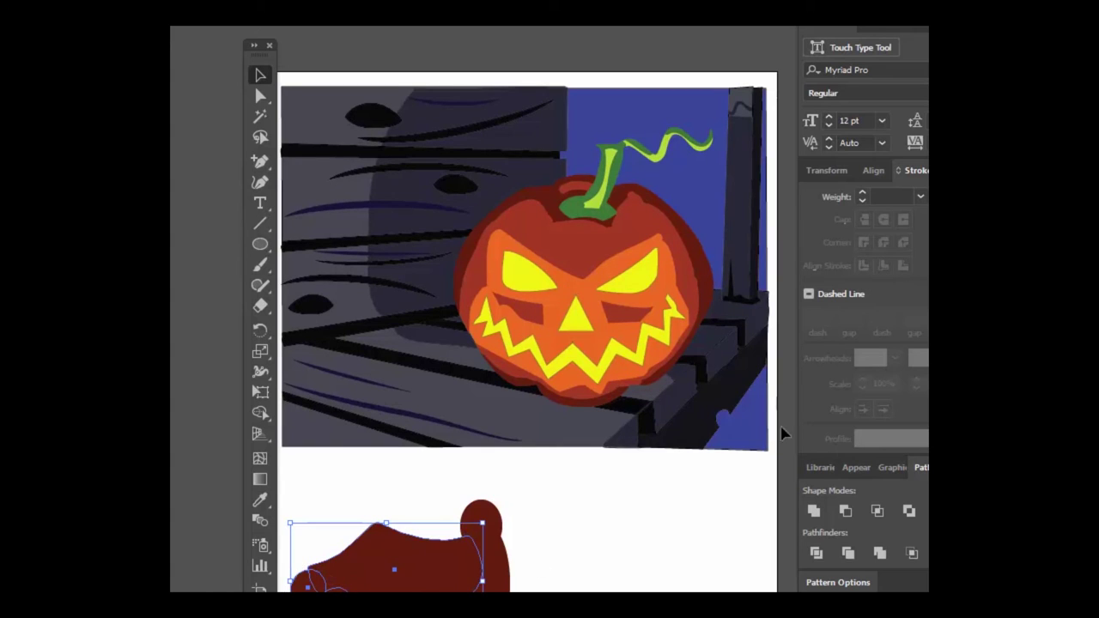
{"action": "left_click", "coordinate": [260, 95]}
{"action": "left_click", "coordinate": [321, 591]}
{"action": "left_click", "coordinate": [304, 587]}
{"action": "key", "text": "Delete"}
{"action": "left_click", "coordinate": [322, 584]}
{"action": "key", "text": "Delete"}
{"action": "left_click", "coordinate": [335, 591]}
{"action": "key", "text": "Delete"}
{"action": "left_click", "coordinate": [319, 588]}
{"action": "key", "text": "Delete"}
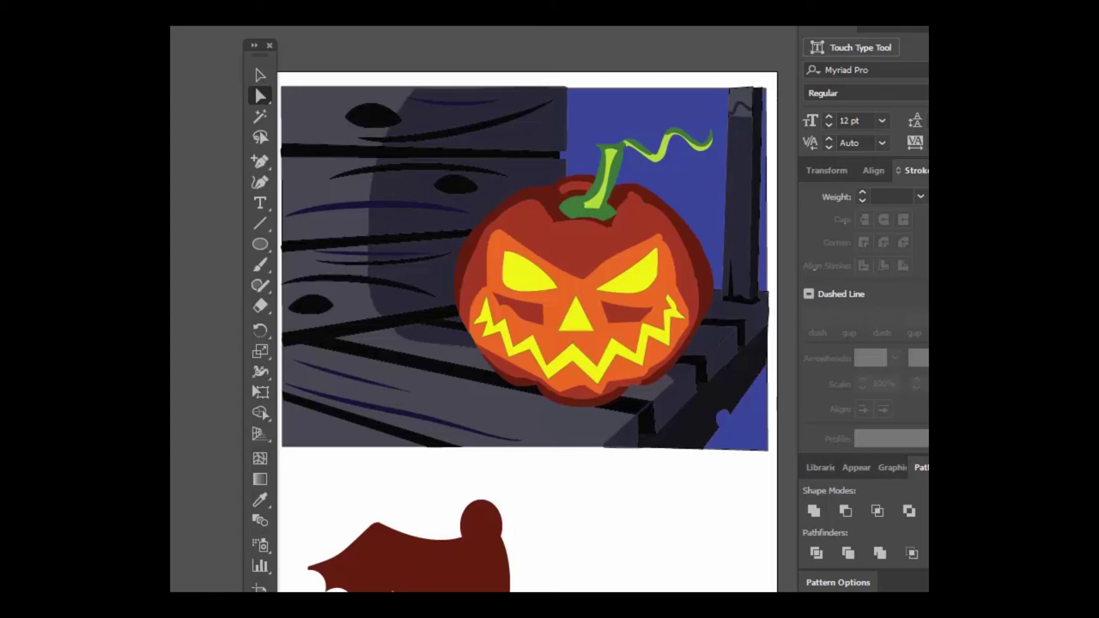
Step: Cut a concave curve into the wing's lower inner edge near the body using an overlapping ellipse
{"action": "left_click", "coordinate": [260, 244]}
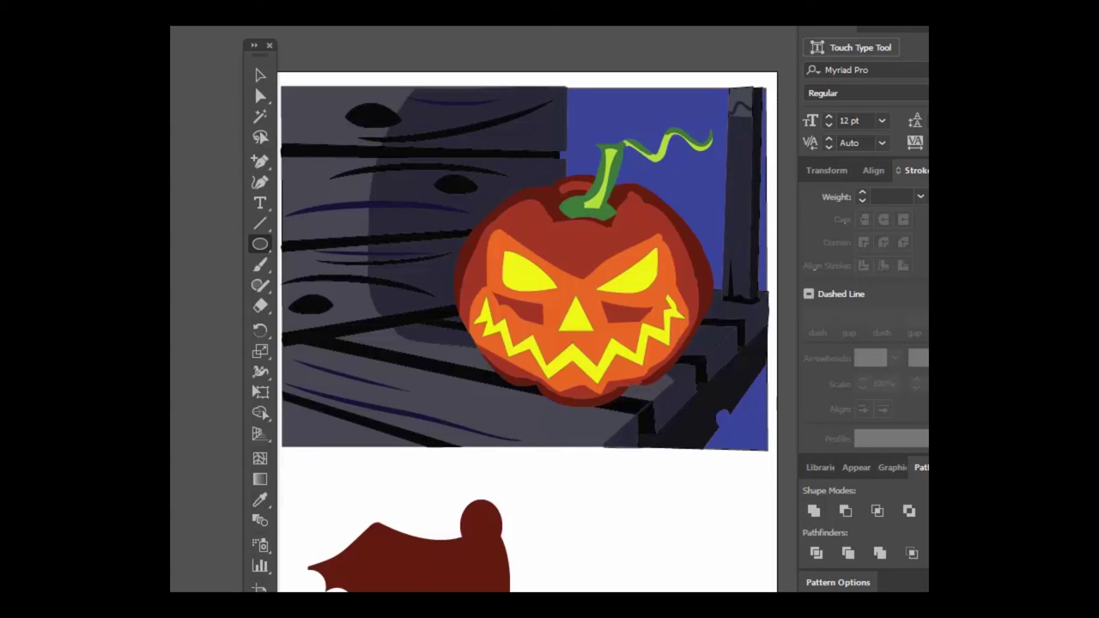
{"action": "left_click", "coordinate": [262, 95]}
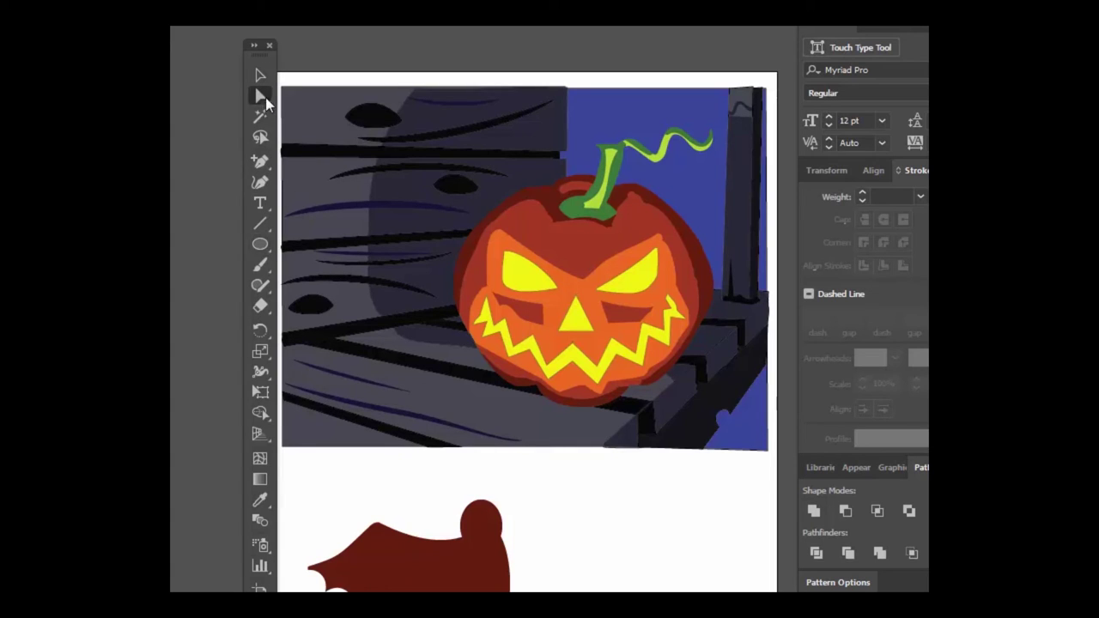
{"action": "left_click_drag", "start_coordinate": [443, 592], "coordinate": [461, 584]}
{"action": "left_click", "coordinate": [260, 75]}
{"action": "left_click", "coordinate": [402, 575]}
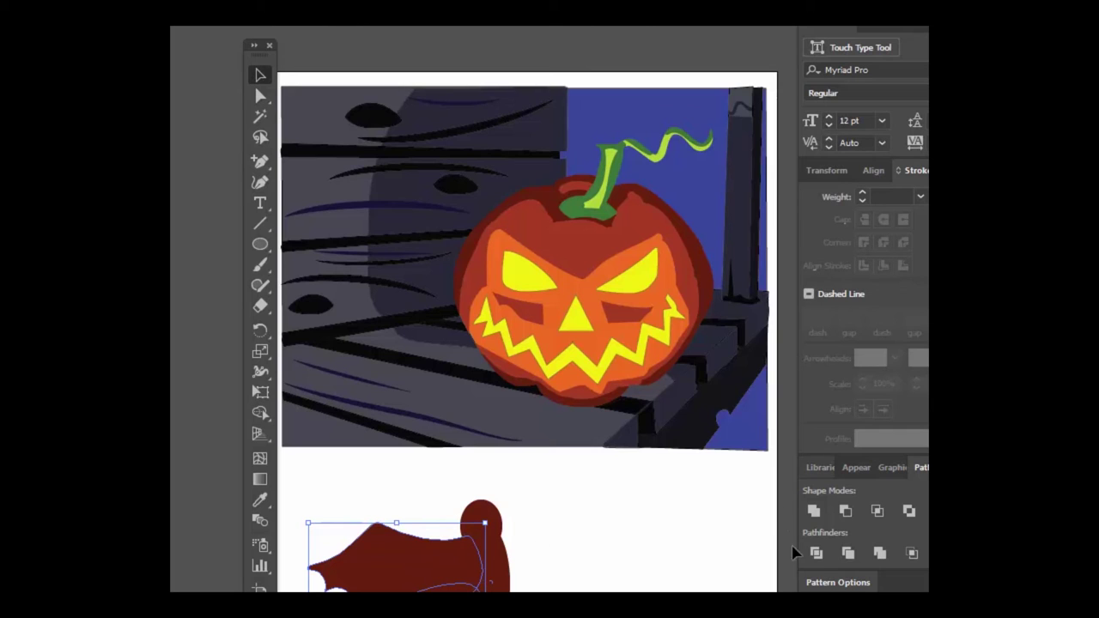
{"action": "left_click", "coordinate": [406, 458]}
{"action": "left_click", "coordinate": [260, 97]}
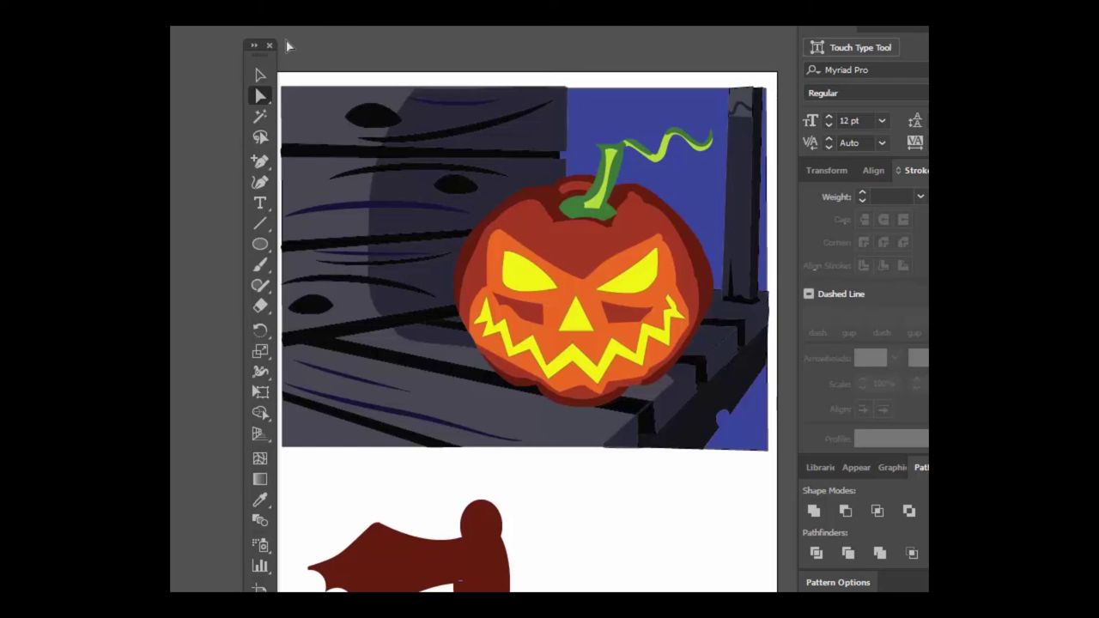
Step: Scale the wing down slightly and reposition it against the body's side
{"action": "left_click", "coordinate": [259, 76]}
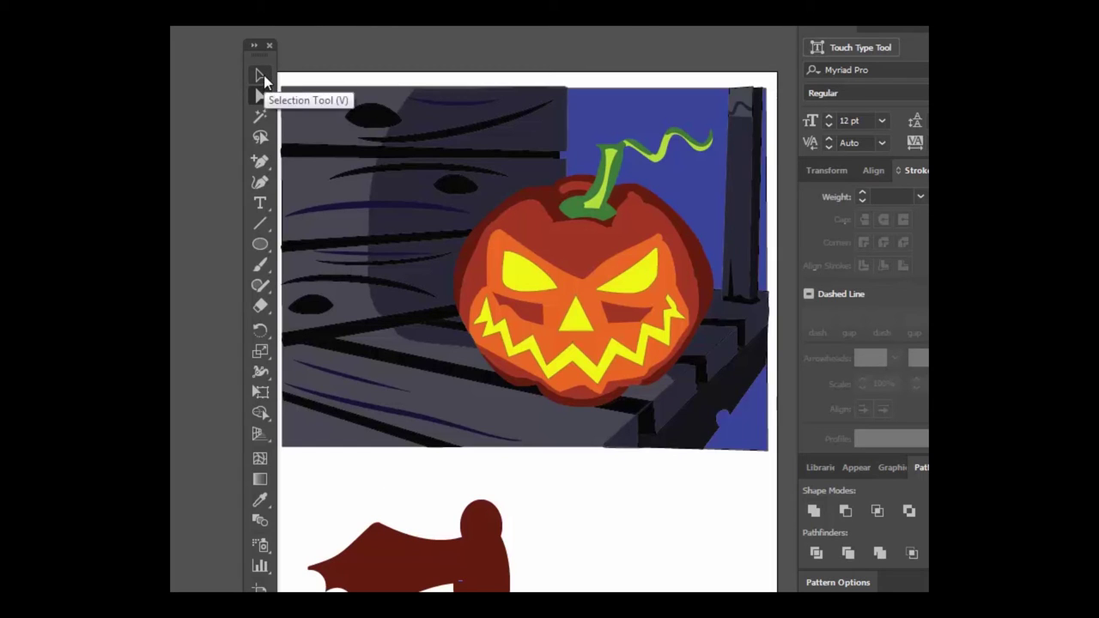
{"action": "left_click", "coordinate": [393, 578]}
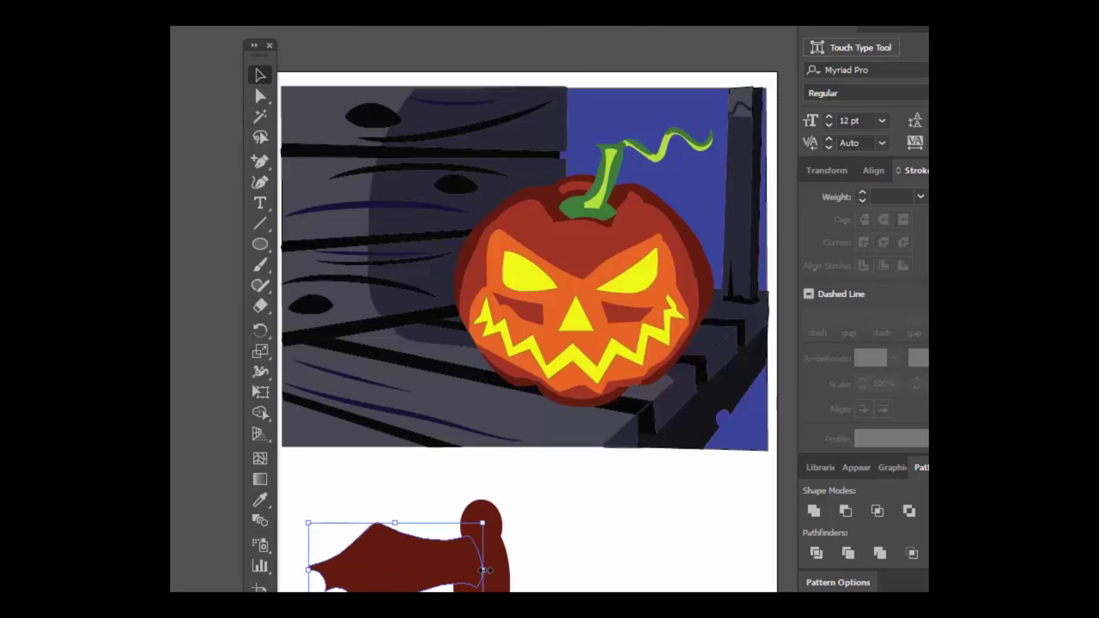
{"action": "left_click_drag", "start_coordinate": [472, 574], "coordinate": [444, 570]}
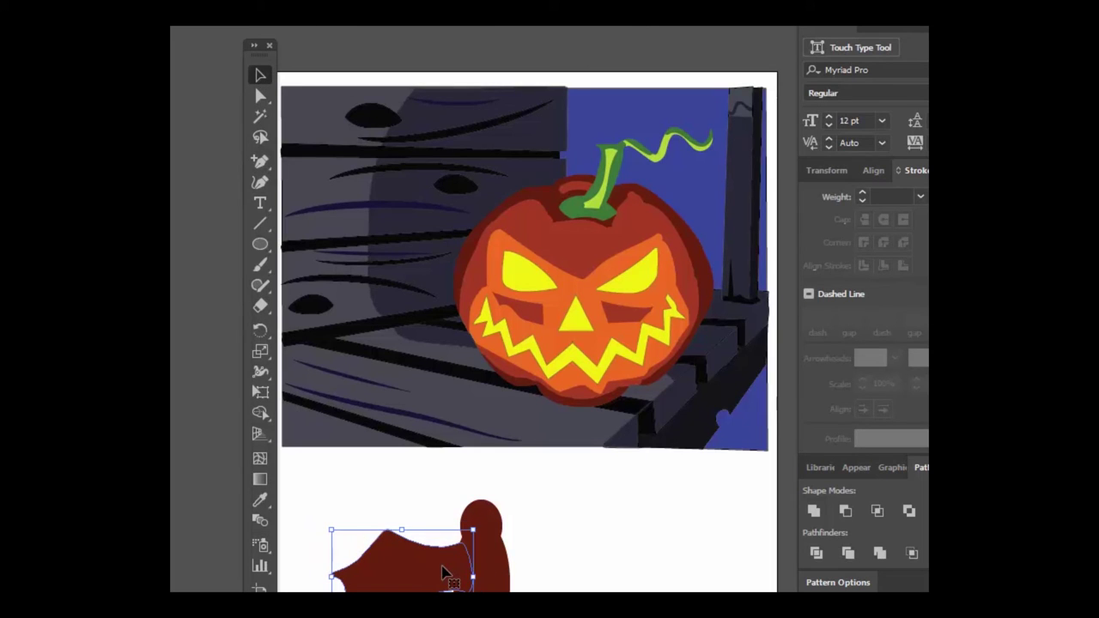
Step: Try to pull the anchor point at the wing's outer tip outward
{"action": "left_click", "coordinate": [260, 95]}
{"action": "left_click", "coordinate": [338, 576]}
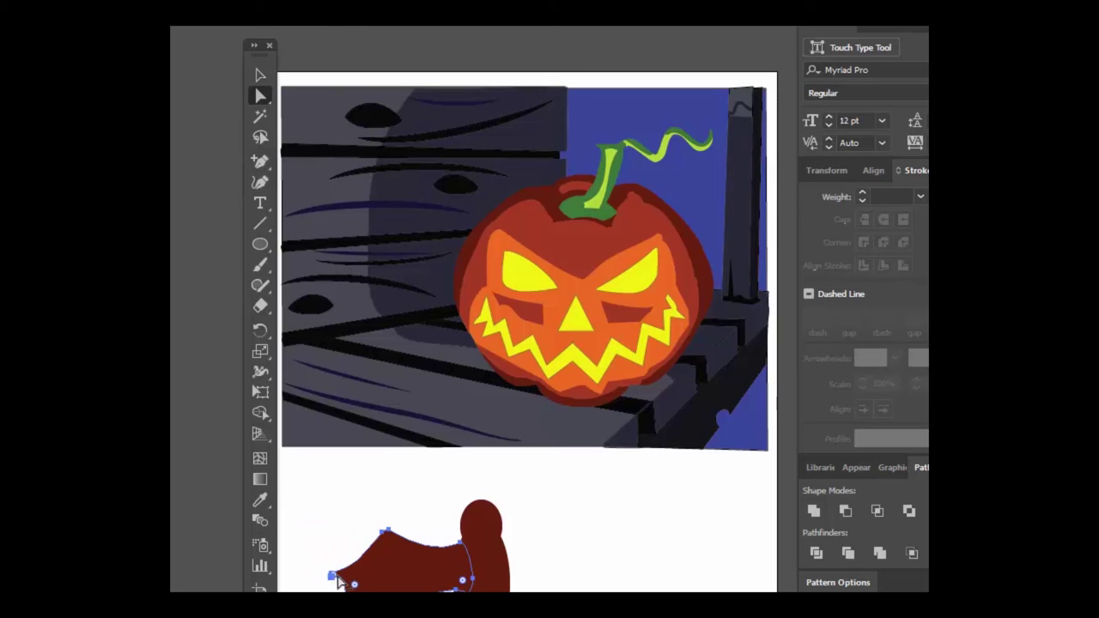
{"action": "left_click", "coordinate": [333, 576]}
{"action": "key", "text": "v"}
{"action": "key", "text": "ctrl+equal"}
{"action": "key", "text": "ctrl+equal"}
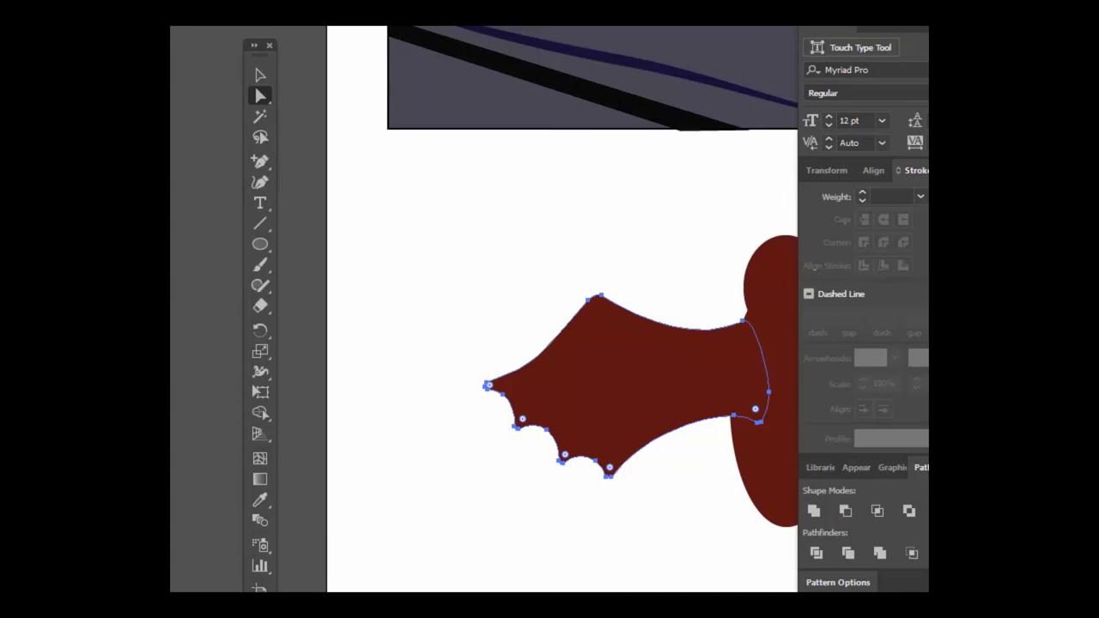
{"action": "left_click_drag", "start_coordinate": [602, 387], "coordinate": [470, 392]}
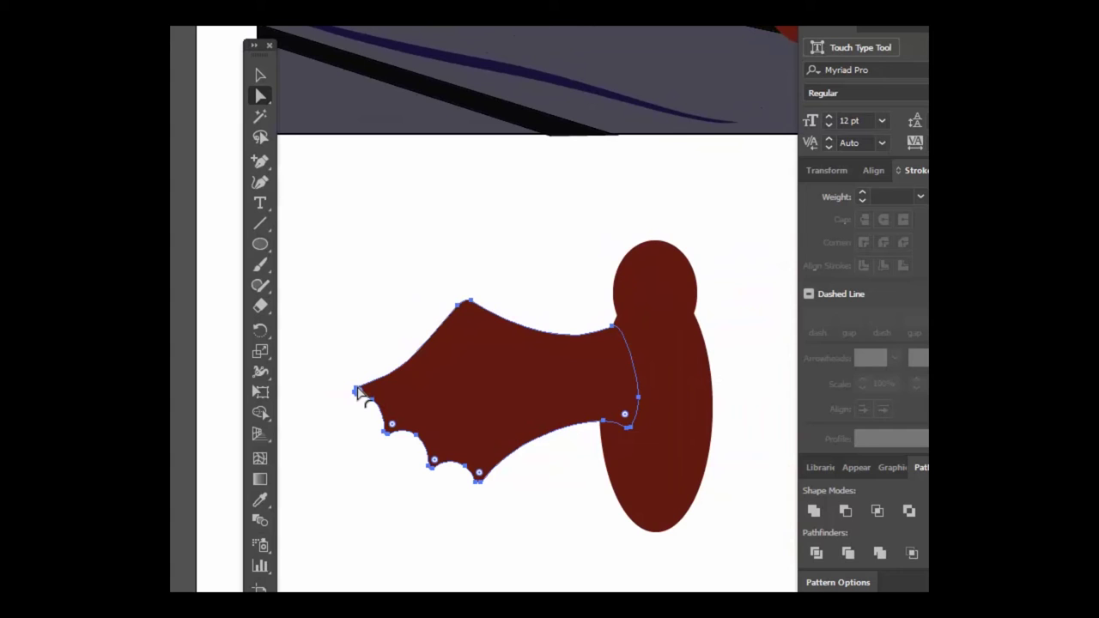
{"action": "left_click", "coordinate": [260, 74]}
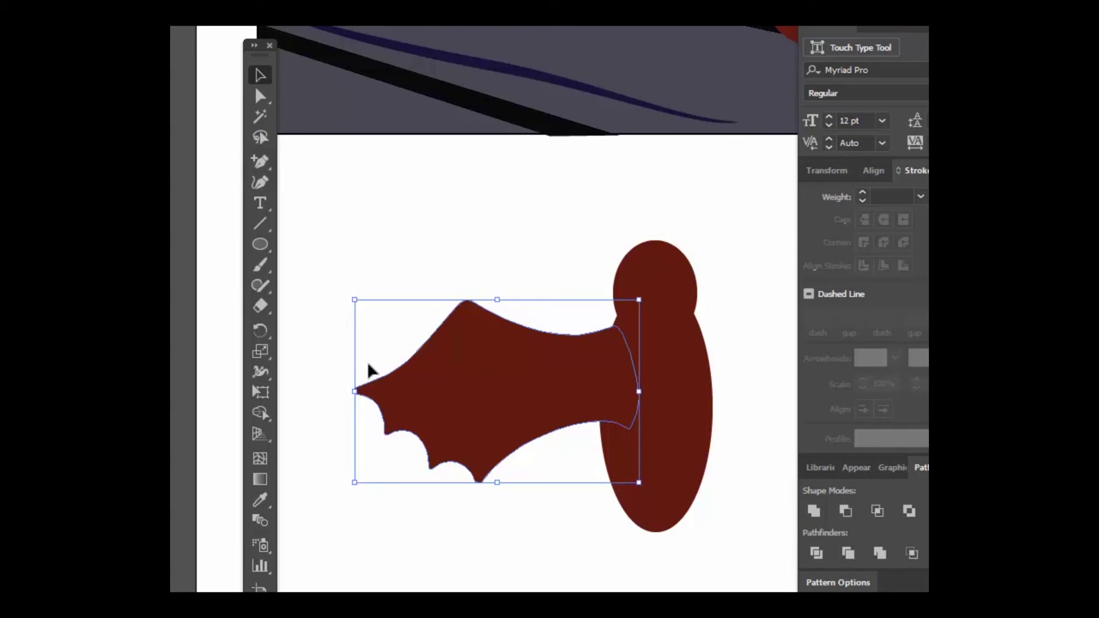
{"action": "left_click", "coordinate": [260, 95]}
{"action": "left_click_drag", "start_coordinate": [356, 392], "coordinate": [337, 370]}
{"action": "key", "text": "ctrl"}
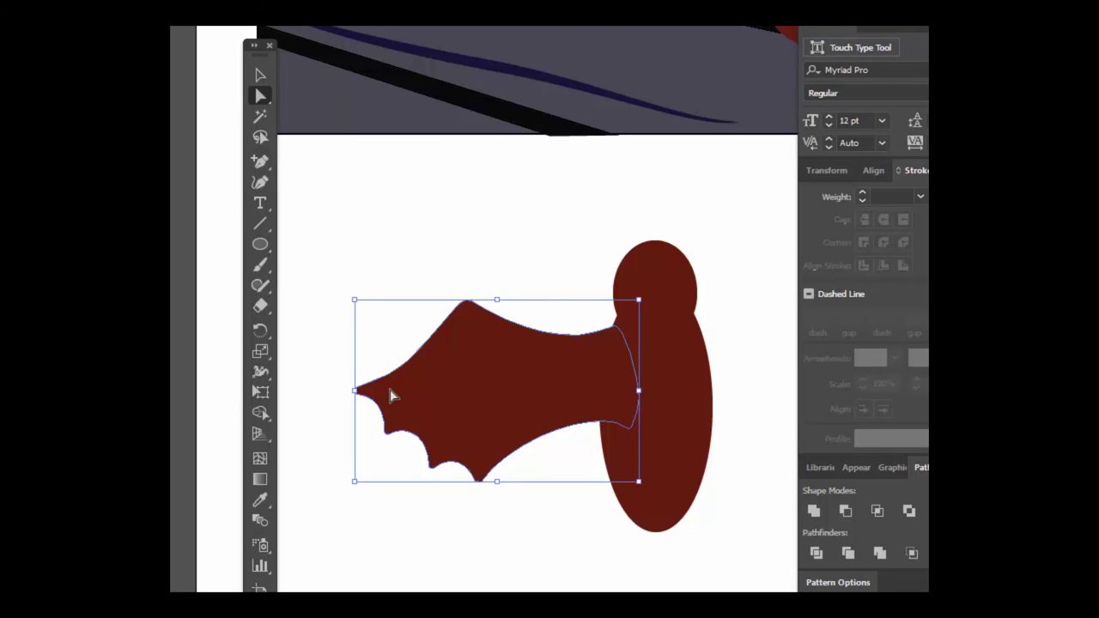
Step: Extend the wing's outer tip outward and upward, bringing its upper and lower anchor points together into a narrow point
{"action": "scroll", "coordinate": [391, 395], "scroll_direction": "up", "scroll_amount": 3}
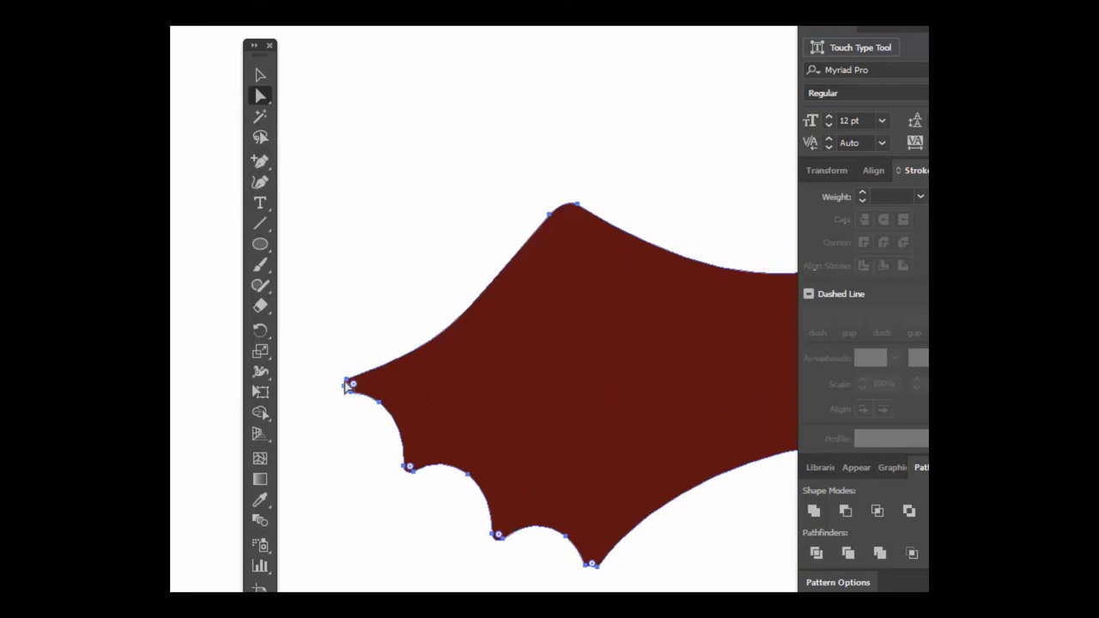
{"action": "left_click_drag", "start_coordinate": [349, 386], "coordinate": [301, 323]}
{"action": "left_click", "coordinate": [340, 387]}
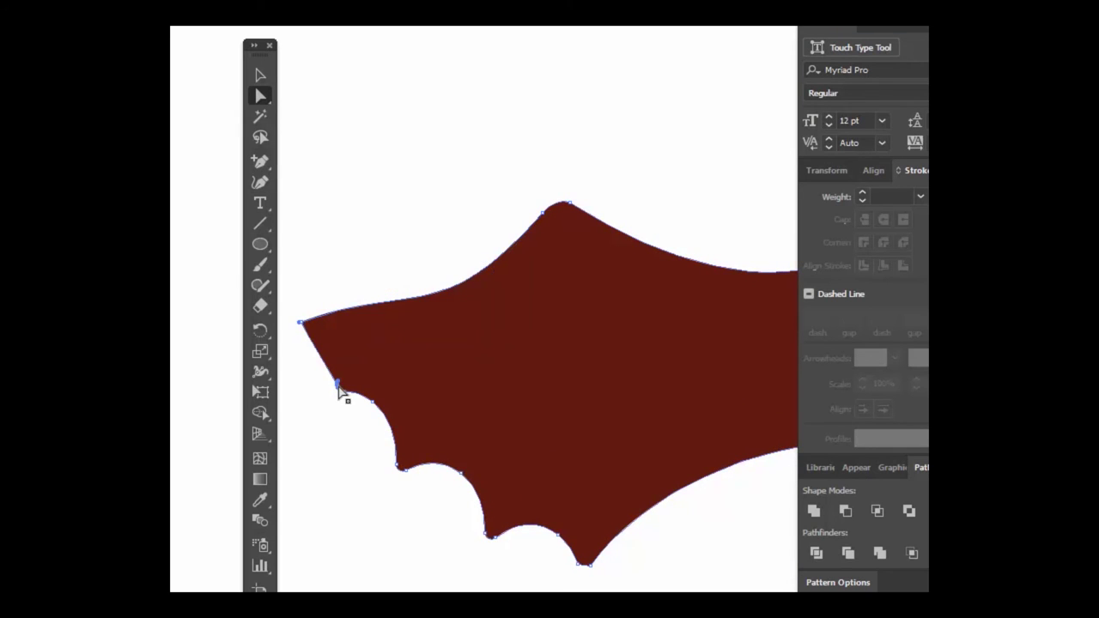
{"action": "left_click", "coordinate": [301, 324]}
{"action": "left_click_drag", "start_coordinate": [344, 391], "coordinate": [307, 331]}
Step: Shift the anchor points of the scalloped edge upward to follow the extended outer tip
{"action": "left_click_drag", "start_coordinate": [371, 402], "coordinate": [360, 358]}
{"action": "left_click_drag", "start_coordinate": [397, 469], "coordinate": [380, 423]}
{"action": "left_click_drag", "start_coordinate": [461, 474], "coordinate": [454, 441]}
{"action": "mouse_move", "coordinate": [486, 533]}
{"action": "left_mouse_down"}
{"action": "mouse_move", "coordinate": [472, 513]}
{"action": "mouse_move", "coordinate": [489, 534]}
{"action": "mouse_move", "coordinate": [478, 522]}
{"action": "left_mouse_up"}
{"action": "left_click_drag", "start_coordinate": [559, 534], "coordinate": [556, 518]}
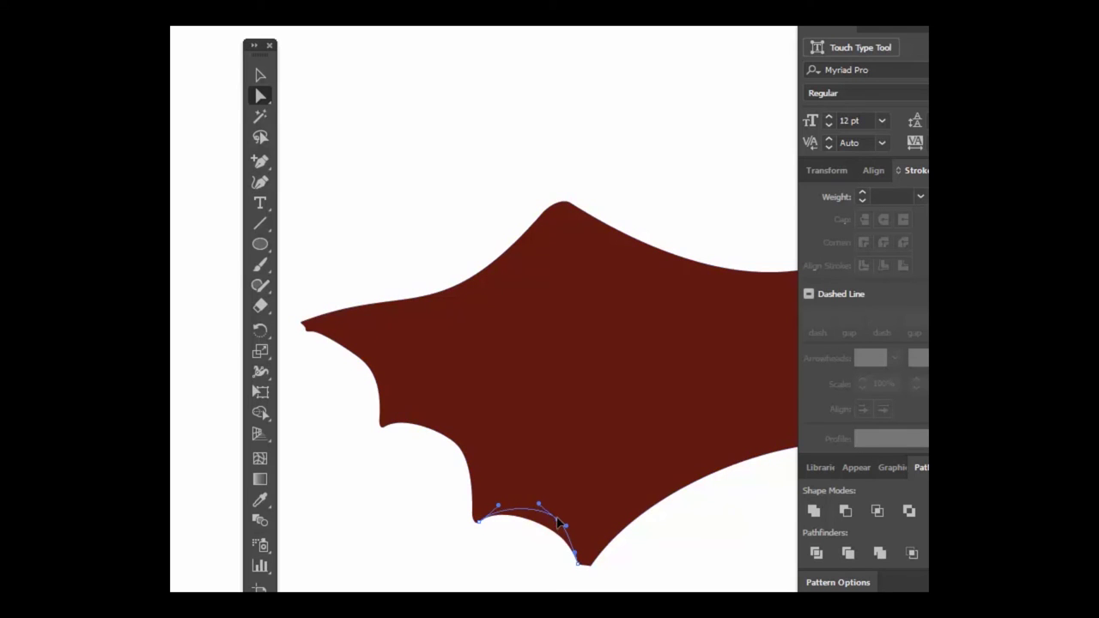
Step: Move the wing's lowest tip closer to the body, curve the edges beside it and sharpen its point
{"action": "left_click", "coordinate": [615, 556]}
{"action": "left_click_drag", "start_coordinate": [617, 560], "coordinate": [658, 528]}
{"action": "left_click_drag", "start_coordinate": [670, 487], "coordinate": [633, 461]}
{"action": "left_click", "coordinate": [598, 562]}
{"action": "left_click_drag", "start_coordinate": [597, 558], "coordinate": [605, 555]}
{"action": "left_click_drag", "start_coordinate": [558, 514], "coordinate": [561, 509]}
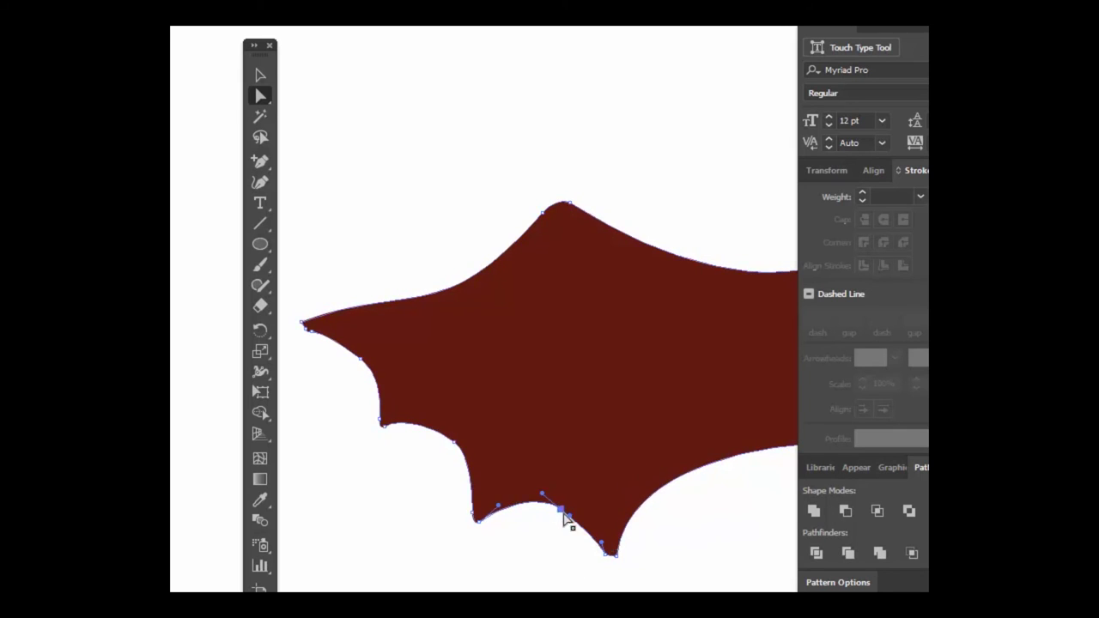
{"action": "left_click", "coordinate": [700, 576]}
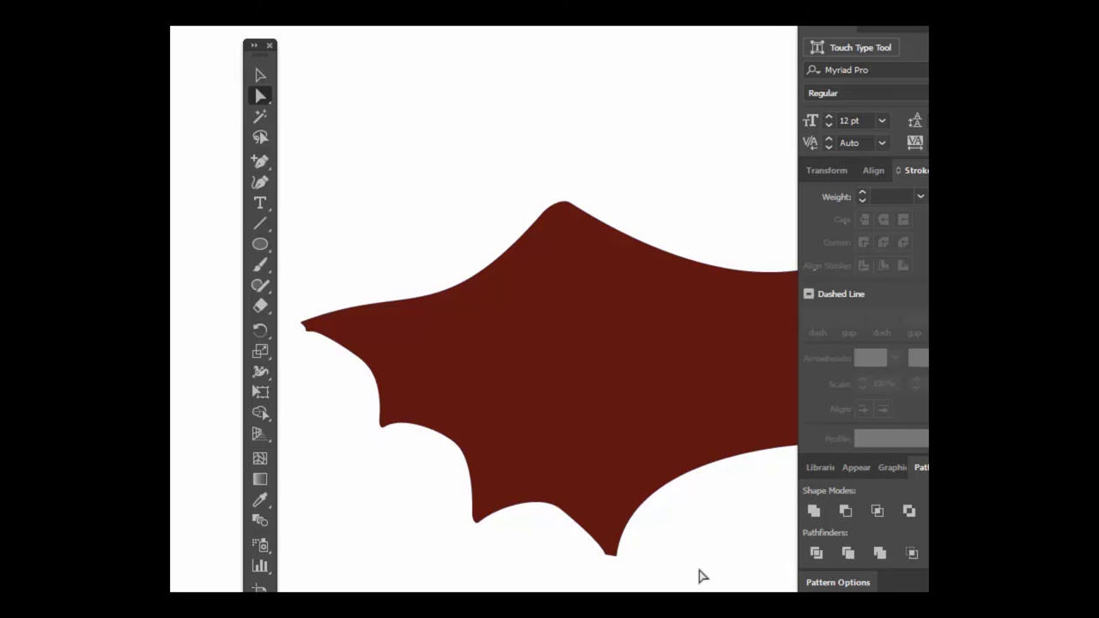
{"action": "left_click", "coordinate": [606, 557]}
{"action": "left_click", "coordinate": [606, 555]}
{"action": "left_click_drag", "start_coordinate": [606, 554], "coordinate": [611, 557]}
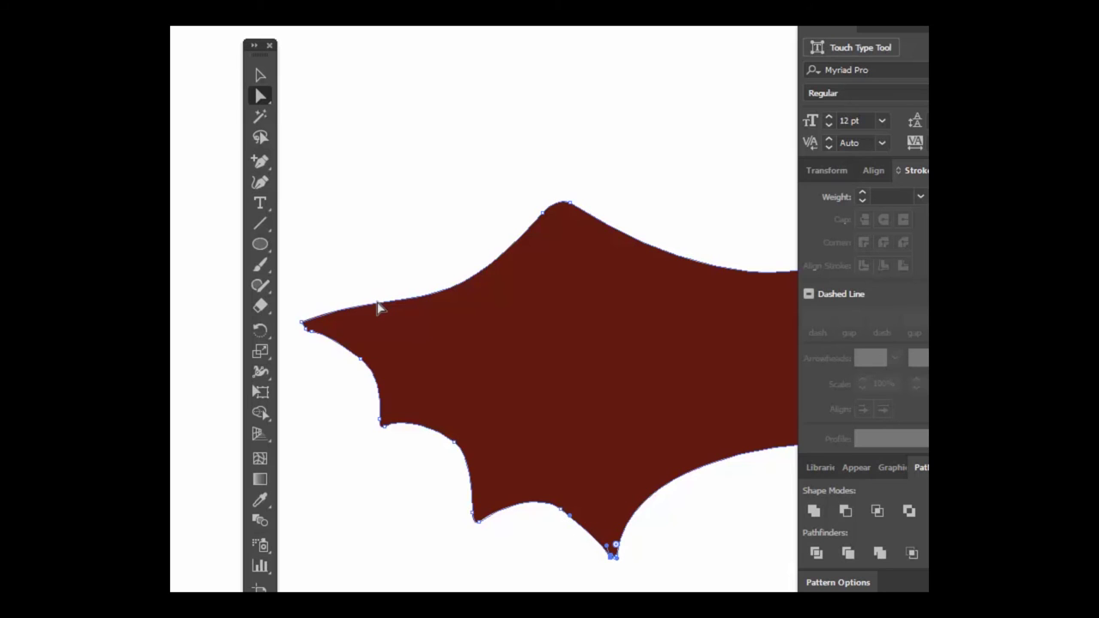
Step: Sharpen the wing's outer tip and smooth the upper edge between it and the peak
{"action": "left_click", "coordinate": [302, 324]}
{"action": "mouse_move", "coordinate": [442, 332]}
{"action": "left_mouse_down"}
{"action": "mouse_move", "coordinate": [431, 317]}
{"action": "mouse_move", "coordinate": [441, 329]}
{"action": "left_mouse_up"}
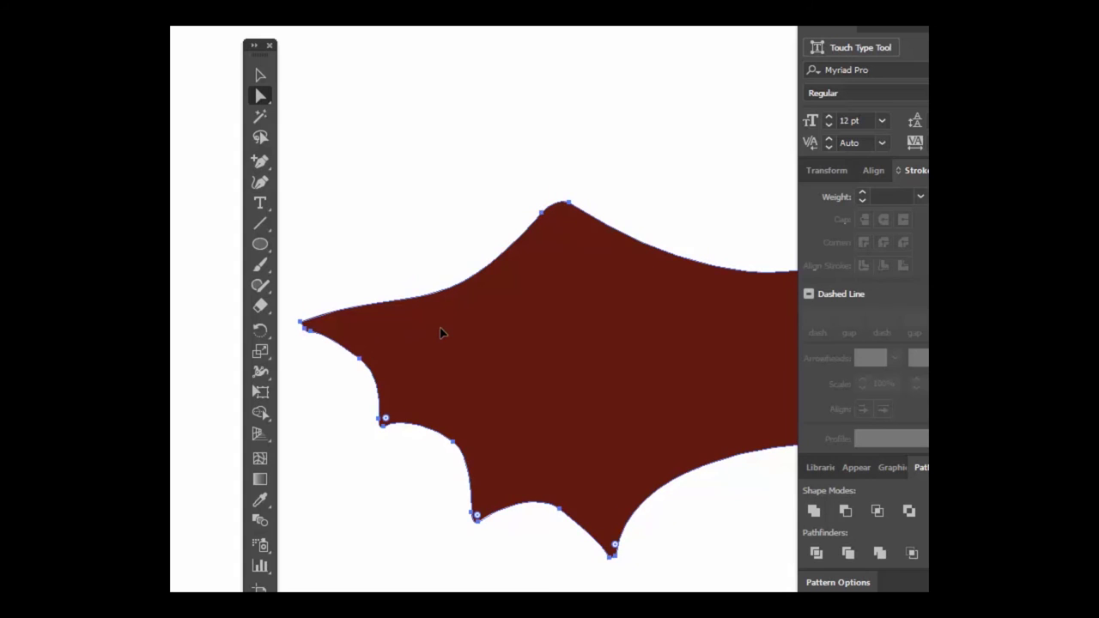
{"action": "left_click", "coordinate": [302, 325]}
{"action": "left_click_drag", "start_coordinate": [440, 333], "coordinate": [304, 328]}
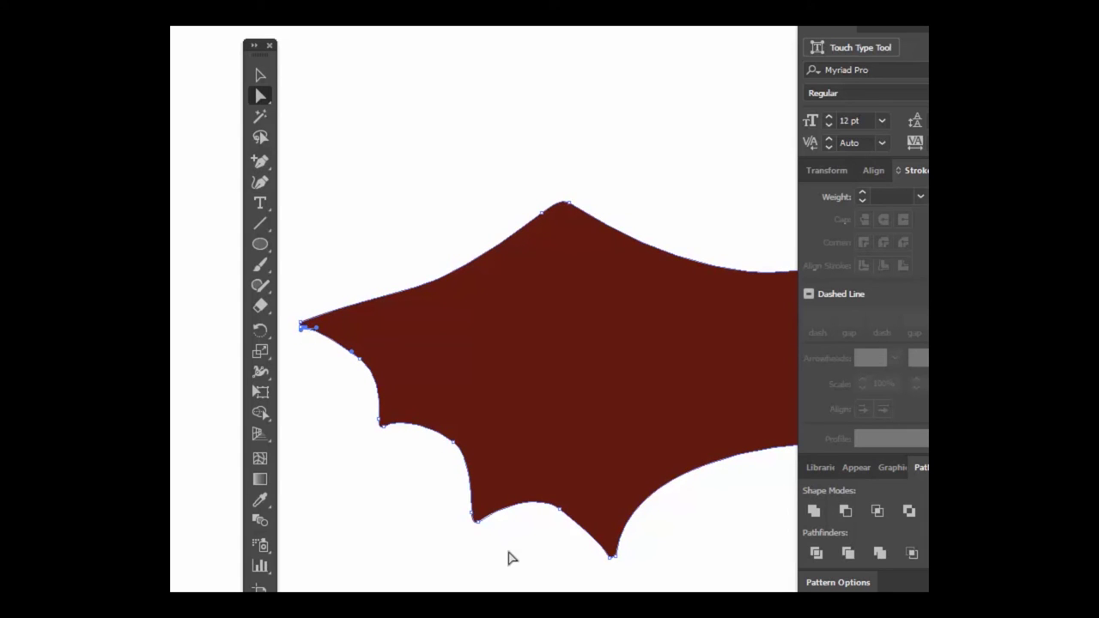
{"action": "key", "text": "ctrl+minus"}
{"action": "key", "text": "ctrl+minus"}
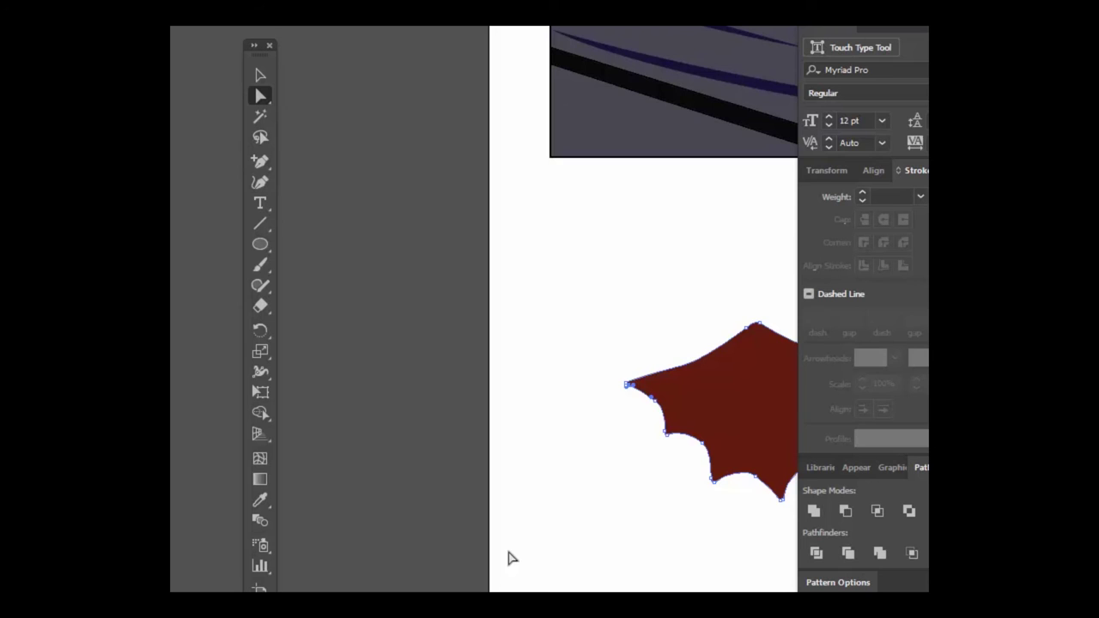
{"action": "left_click_drag", "start_coordinate": [688, 343], "coordinate": [347, 357]}
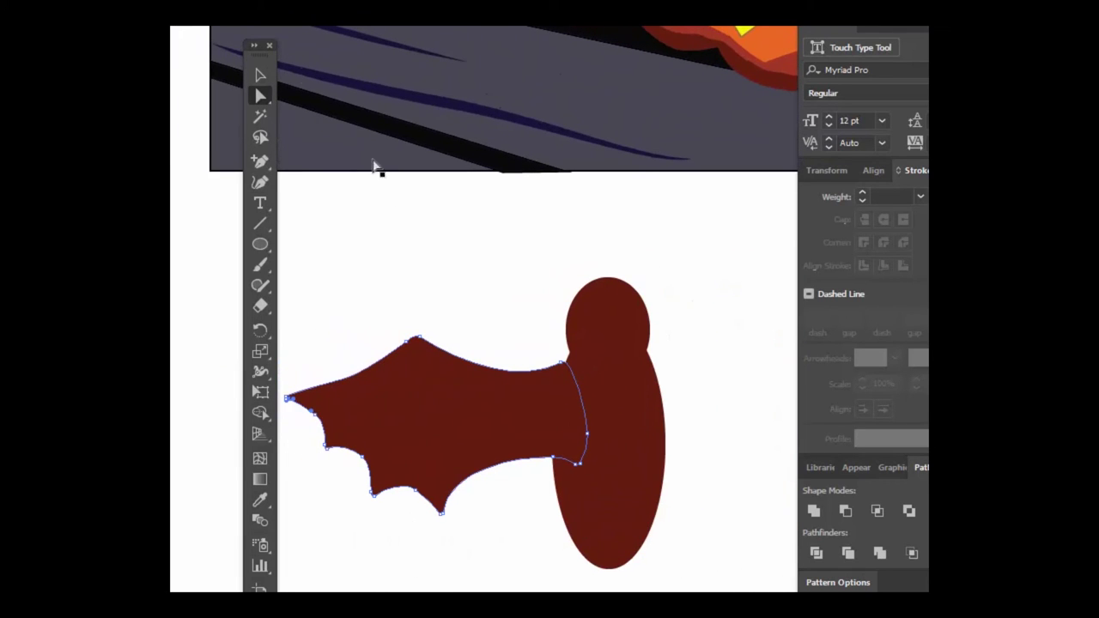
Step: Copy the finished wing and paste a duplicate of it
{"action": "left_click", "coordinate": [261, 75]}
{"action": "key", "text": "ctrl+v"}
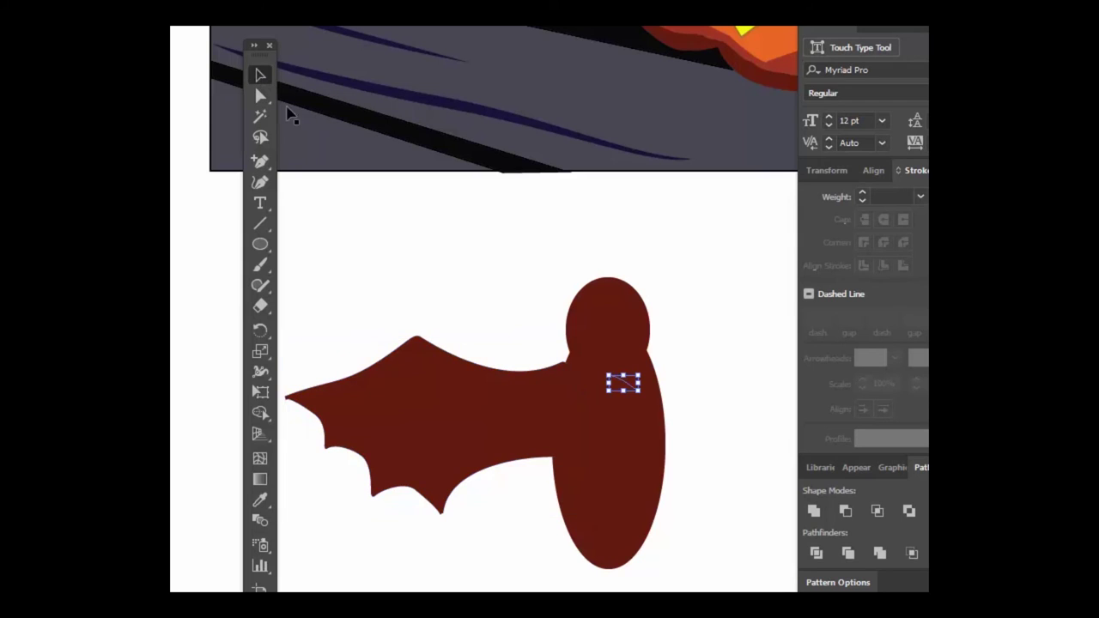
{"action": "left_click", "coordinate": [710, 443]}
{"action": "left_click", "coordinate": [454, 437]}
{"action": "key", "text": "ctrl+c"}
{"action": "key", "text": "ctrl+v"}
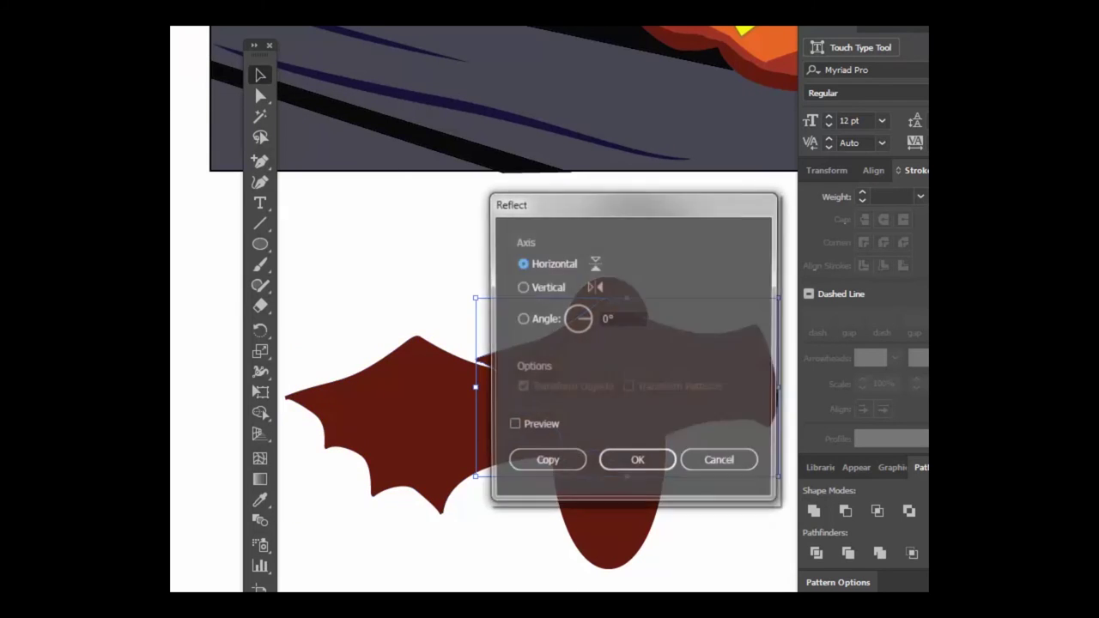
Step: Reflect the duplicate wing across the vertical axis and place it against the opposite side of the body
{"action": "left_click", "coordinate": [522, 287]}
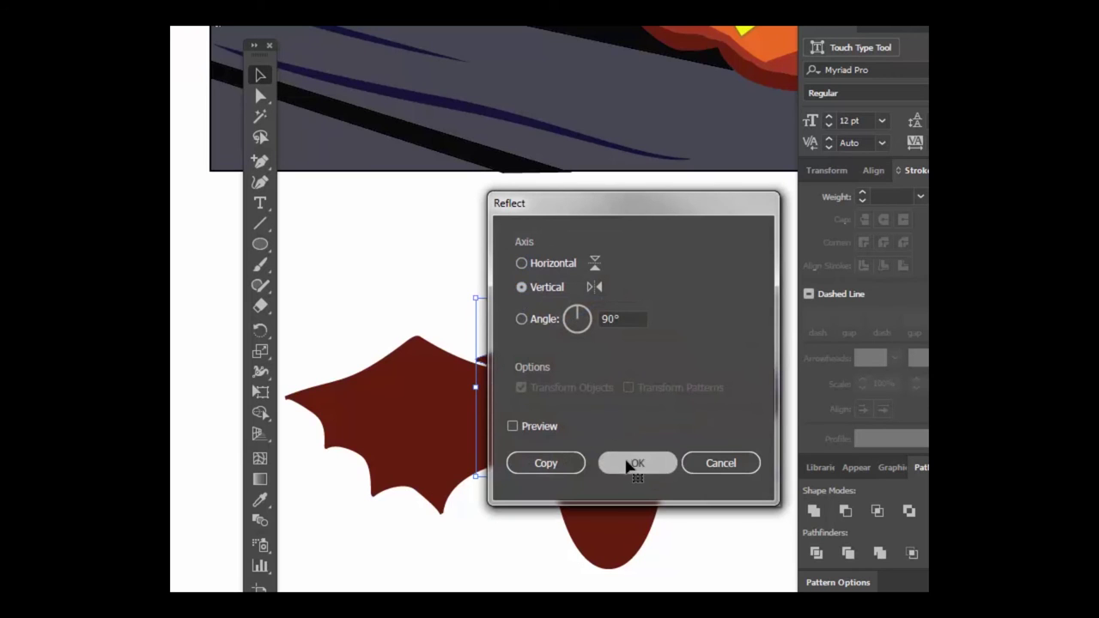
{"action": "left_click", "coordinate": [631, 461]}
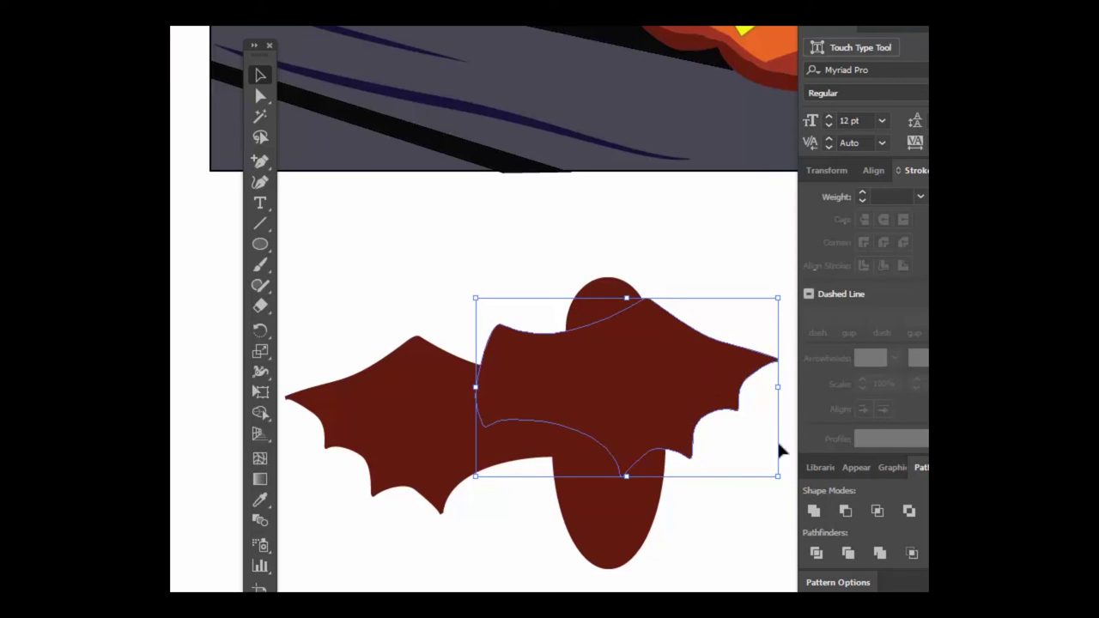
{"action": "left_click_drag", "start_coordinate": [655, 400], "coordinate": [688, 407]}
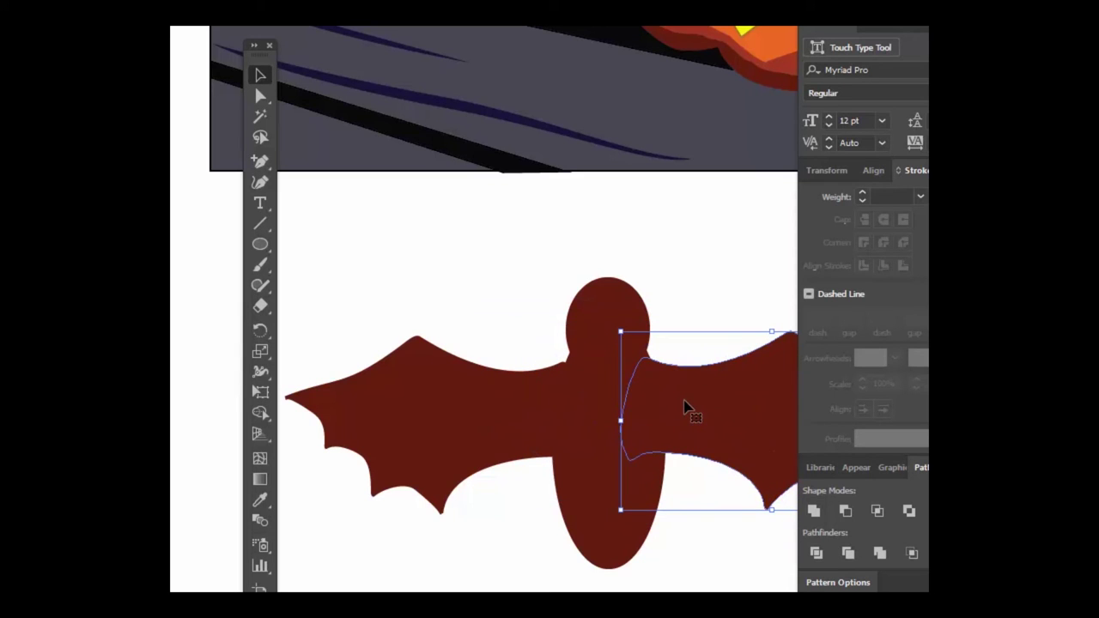
Step: Reposition the body, the mirrored wing and the head so the parts line up symmetrically
{"action": "left_click", "coordinate": [608, 378]}
{"action": "left_click_drag", "start_coordinate": [613, 414], "coordinate": [608, 417]}
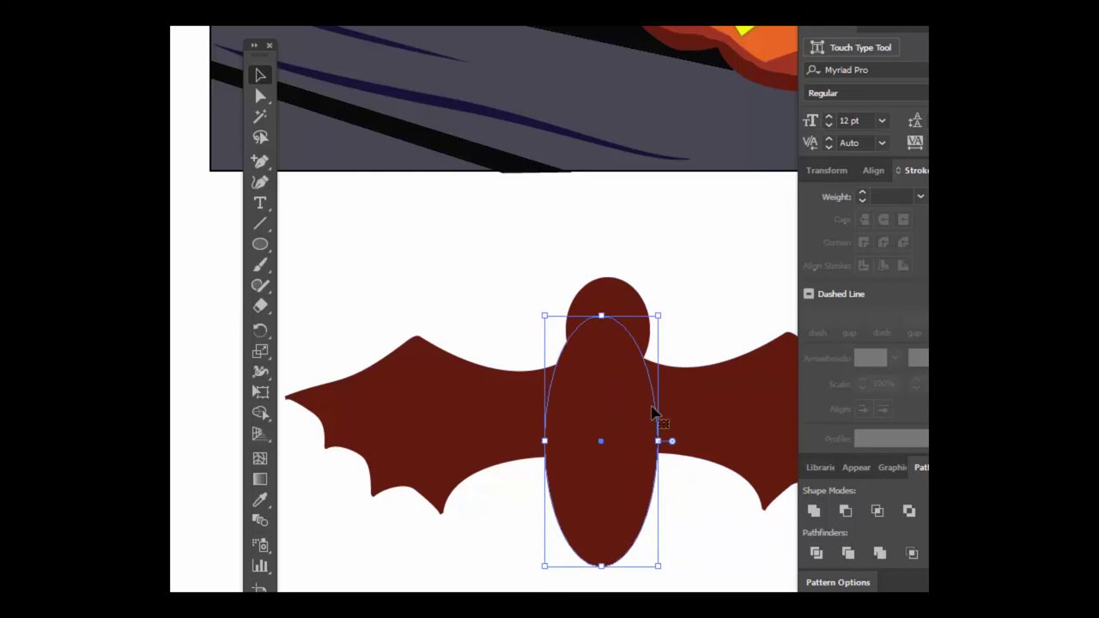
{"action": "left_click", "coordinate": [702, 420]}
{"action": "left_click_drag", "start_coordinate": [702, 415], "coordinate": [702, 420]}
{"action": "left_click_drag", "start_coordinate": [610, 294], "coordinate": [604, 290]}
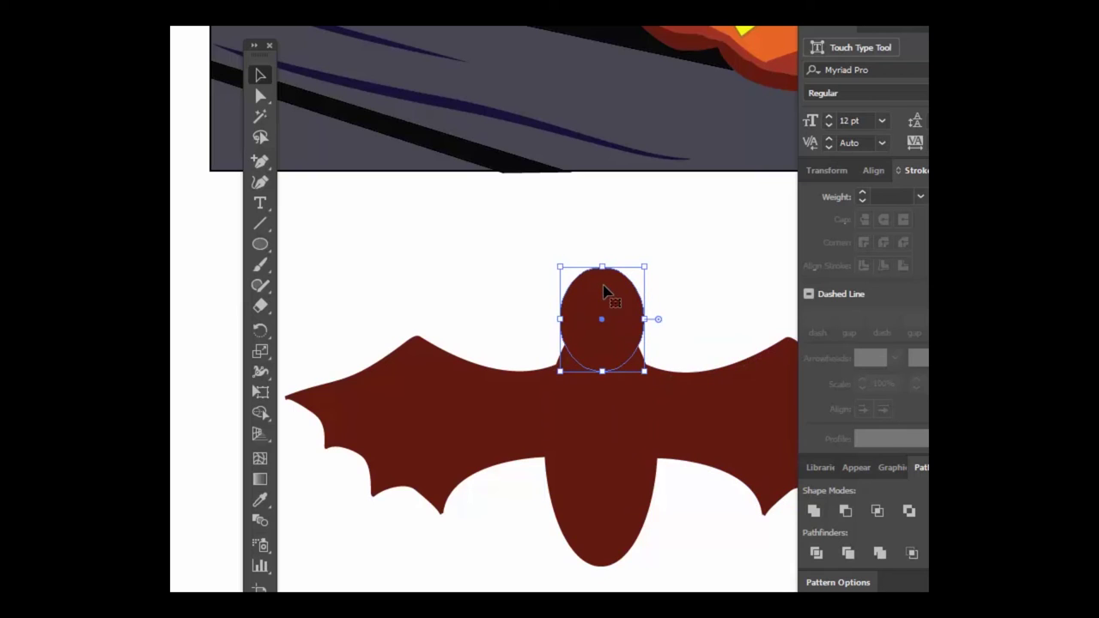
Step: Add anchor points on both upper sides of the head and pull them outward into two pointed ears
{"action": "left_click", "coordinate": [262, 162]}
{"action": "left_click", "coordinate": [583, 273]}
{"action": "left_click", "coordinate": [578, 277]}
{"action": "left_click", "coordinate": [571, 291]}
{"action": "left_click", "coordinate": [756, 400]}
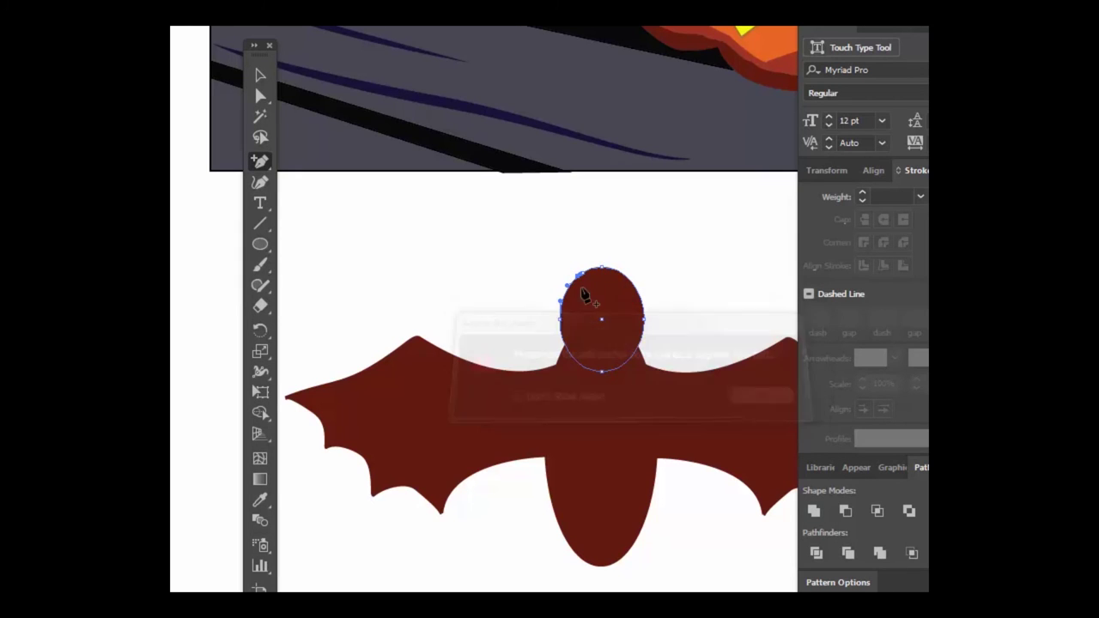
{"action": "left_click", "coordinate": [632, 281]}
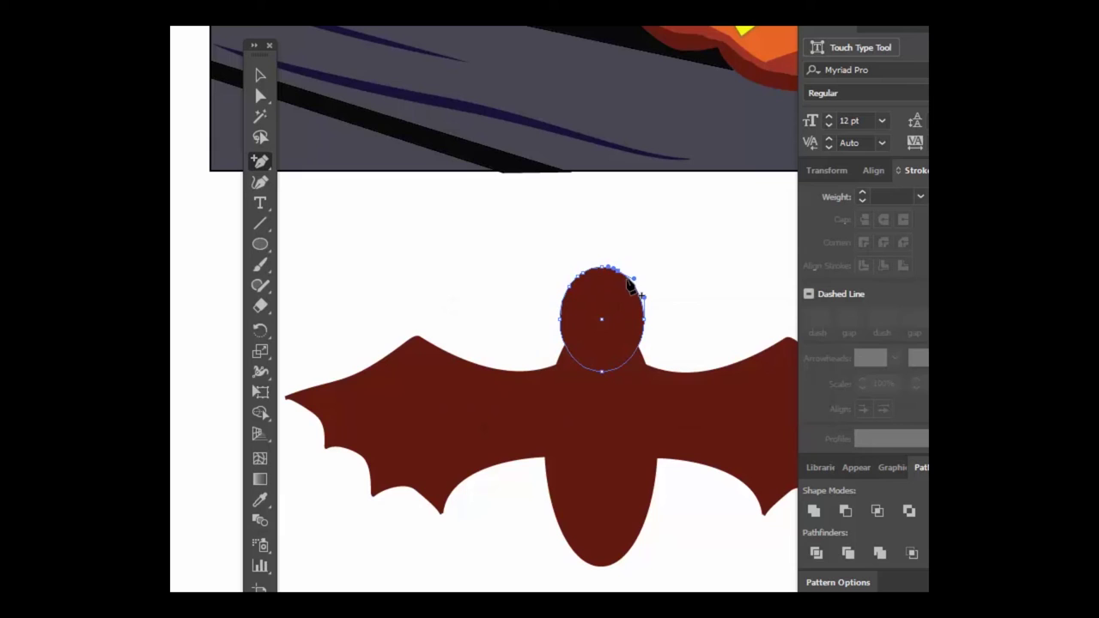
{"action": "left_click", "coordinate": [262, 97]}
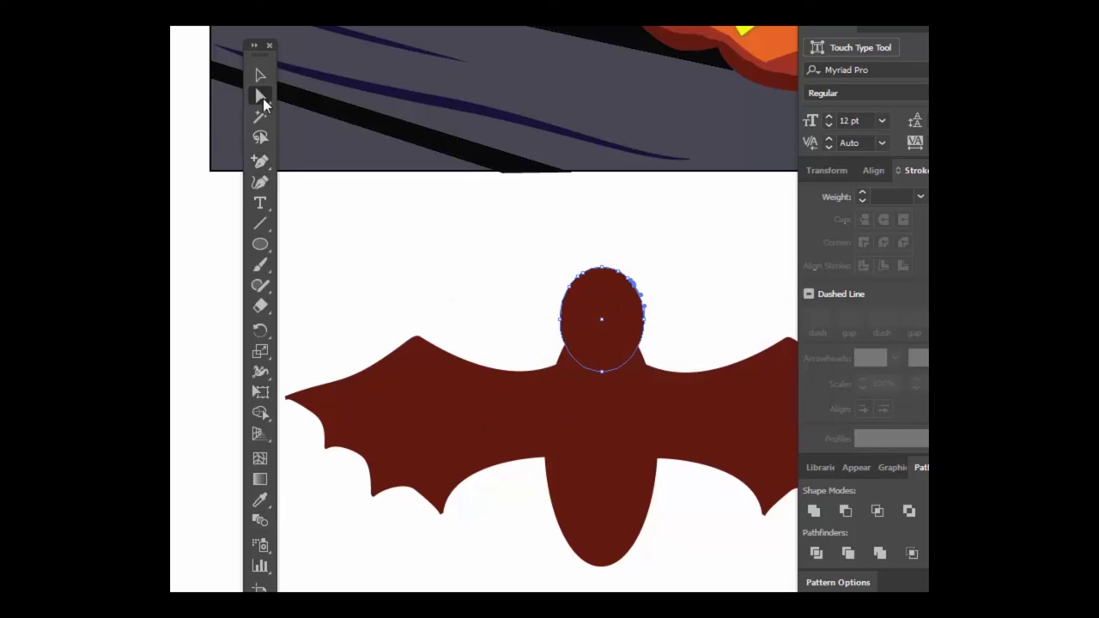
{"action": "left_click_drag", "start_coordinate": [577, 280], "coordinate": [637, 285]}
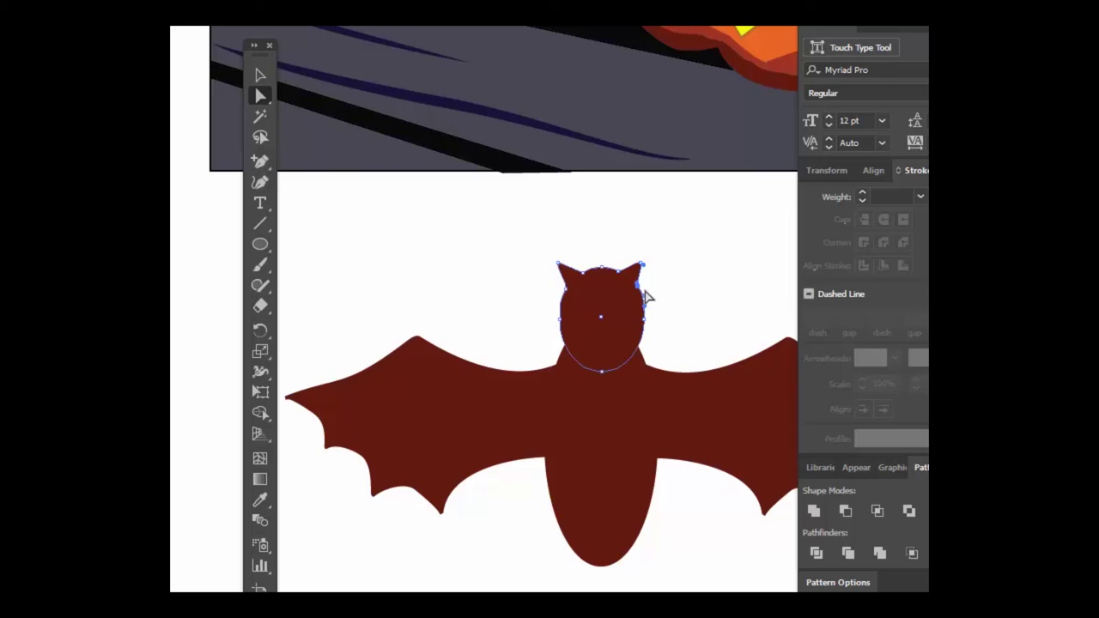
Step: Widen both sides of the head below the ears into rounder cheeks
{"action": "left_click", "coordinate": [567, 290]}
{"action": "left_click_drag", "start_coordinate": [564, 325], "coordinate": [556, 318]}
{"action": "left_click", "coordinate": [564, 324]}
{"action": "left_click_drag", "start_coordinate": [649, 319], "coordinate": [653, 317]}
{"action": "left_click", "coordinate": [703, 317]}
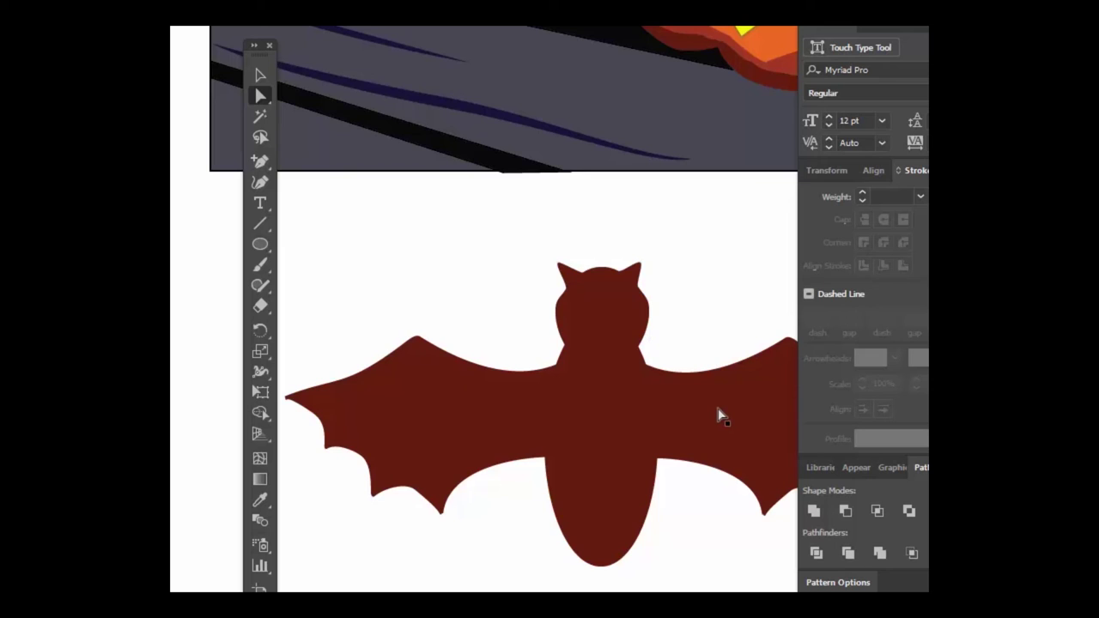
Step: Add anchor points on both lower sides of the body and pull them outward into two small pointed feet
{"action": "left_click", "coordinate": [261, 162]}
{"action": "left_click", "coordinate": [563, 538]}
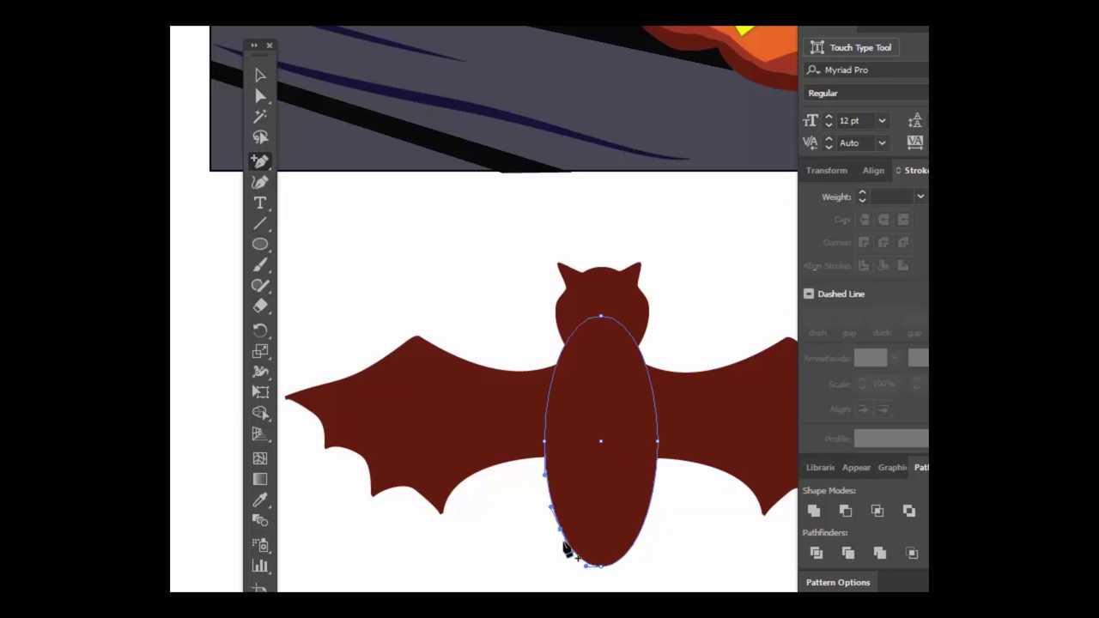
{"action": "left_click", "coordinate": [641, 530]}
{"action": "left_click", "coordinate": [637, 540]}
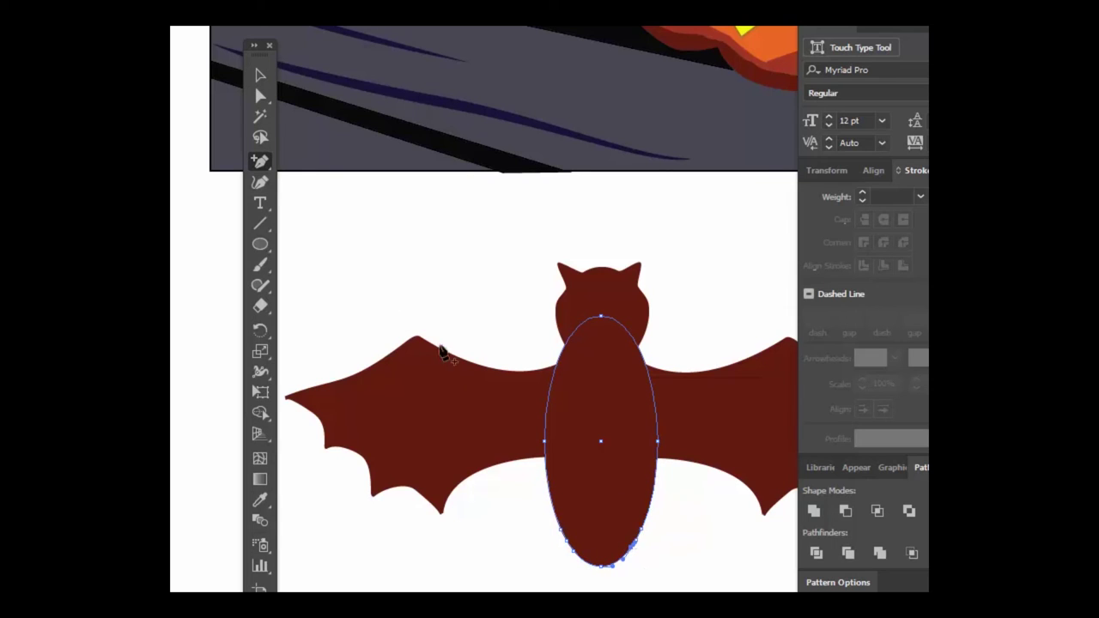
{"action": "left_click", "coordinate": [261, 96]}
{"action": "left_click", "coordinate": [557, 558]}
{"action": "left_click_drag", "start_coordinate": [557, 562], "coordinate": [557, 562]}
{"action": "left_click_drag", "start_coordinate": [636, 540], "coordinate": [648, 557]}
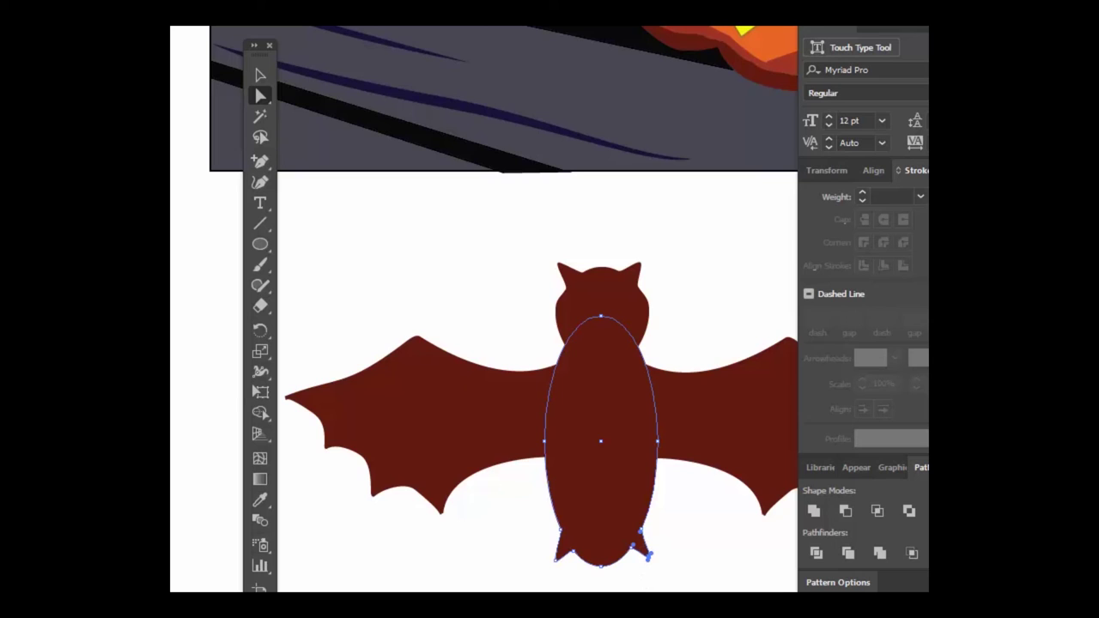
Step: Lengthen both feet by raising their upper base points and curve their outer edges
{"action": "left_click", "coordinate": [554, 530]}
{"action": "left_click", "coordinate": [556, 557]}
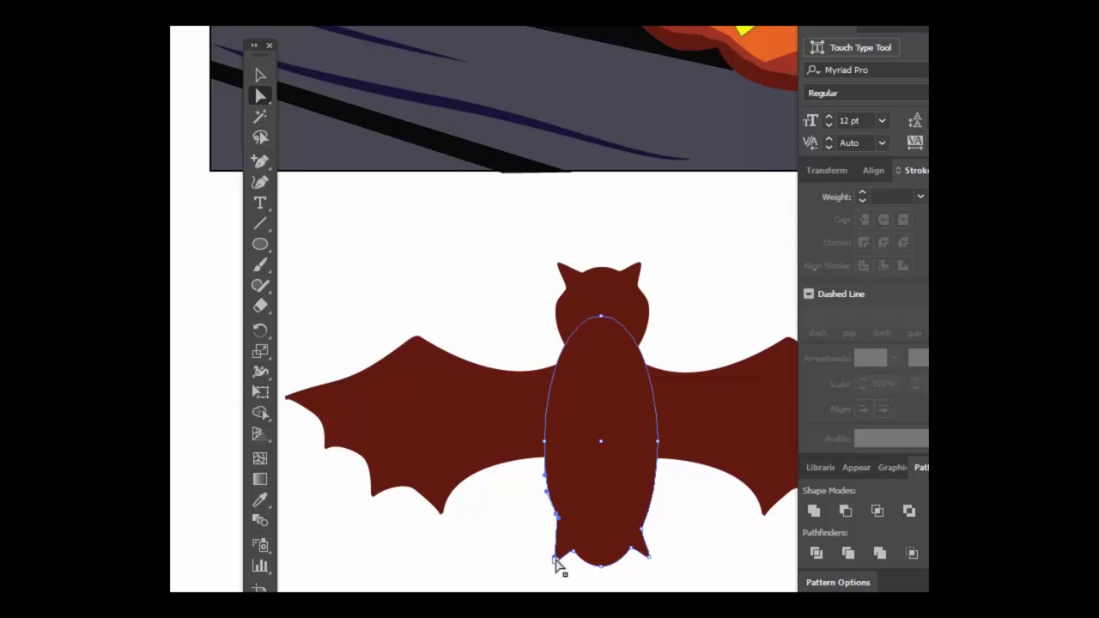
{"action": "left_click_drag", "start_coordinate": [554, 558], "coordinate": [545, 544]}
{"action": "left_click", "coordinate": [649, 517]}
{"action": "left_click", "coordinate": [646, 515]}
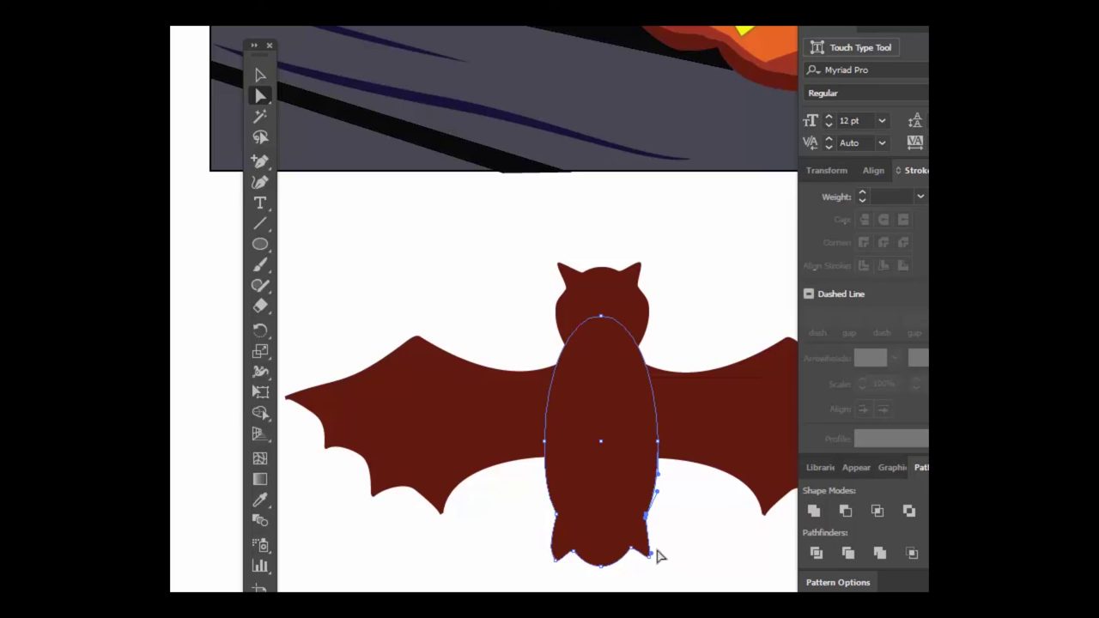
{"action": "left_click_drag", "start_coordinate": [650, 552], "coordinate": [652, 553]}
Step: Raise the inner points of both feet and flatten the body's bottom edge between them
{"action": "left_click", "coordinate": [573, 551]}
{"action": "left_click_drag", "start_coordinate": [573, 550], "coordinate": [607, 552]}
{"action": "left_click", "coordinate": [604, 569]}
{"action": "left_click", "coordinate": [610, 557]}
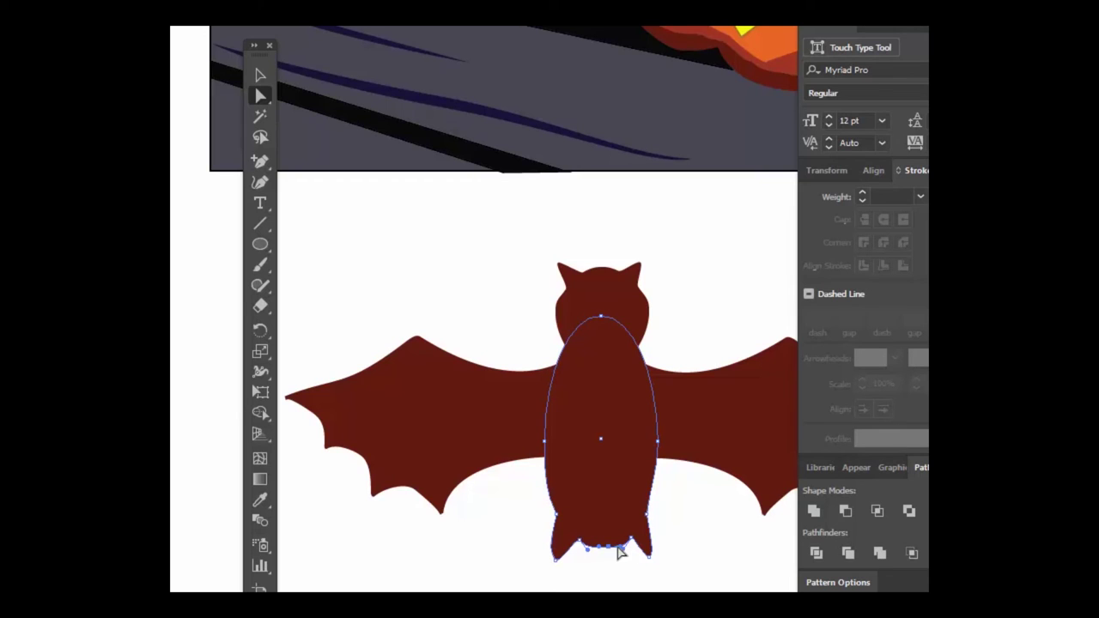
{"action": "left_click", "coordinate": [637, 587]}
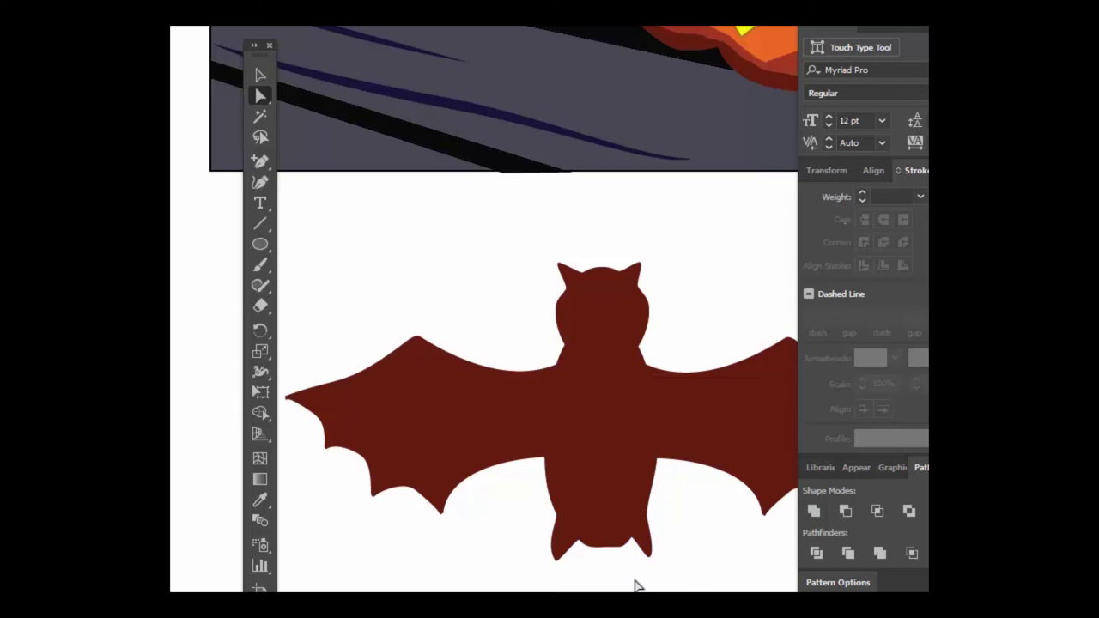
Step: Lower the head slightly and add anchor points on both sides of the body's top point
{"action": "left_click", "coordinate": [606, 317]}
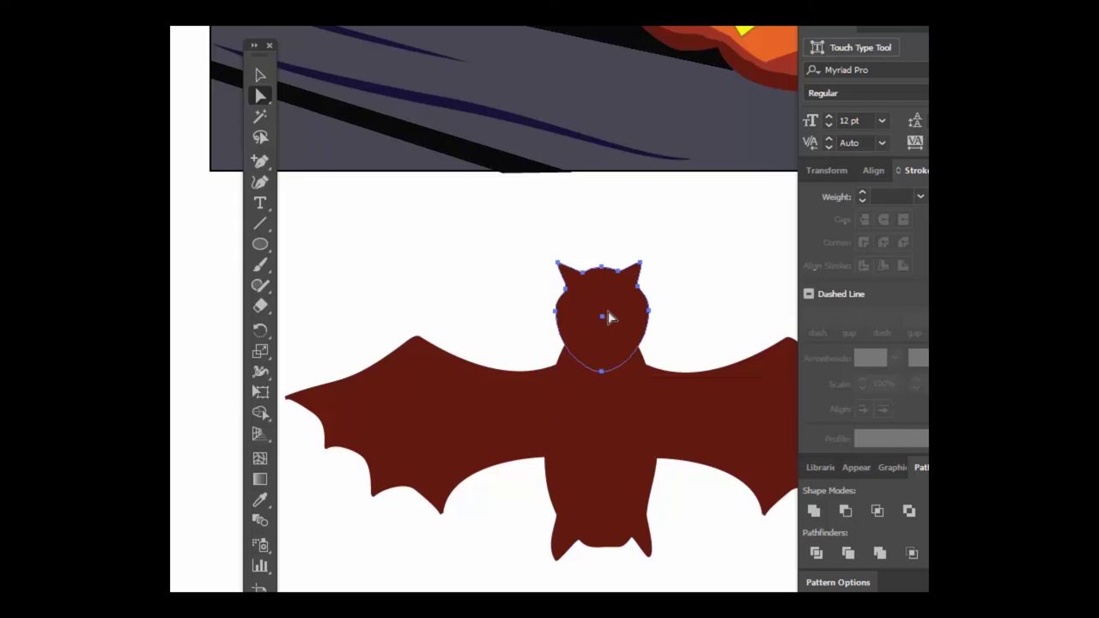
{"action": "left_click", "coordinate": [603, 386]}
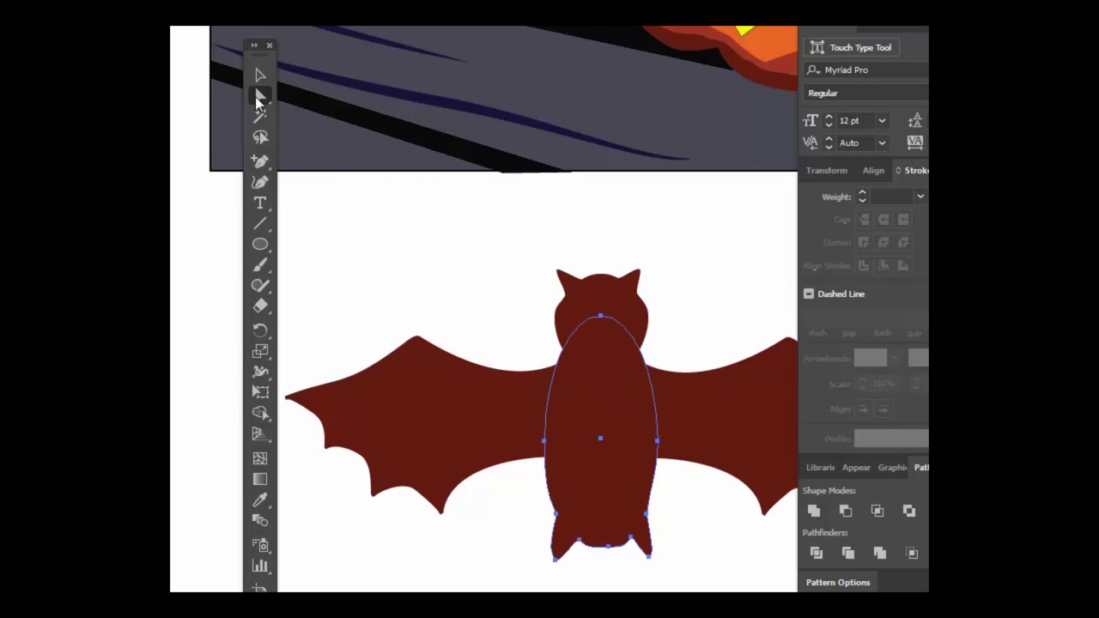
{"action": "left_click", "coordinate": [260, 161]}
{"action": "left_click", "coordinate": [607, 318]}
{"action": "left_click", "coordinate": [260, 74]}
{"action": "left_click", "coordinate": [259, 95]}
Step: Shift the body slightly and taper its top into a narrow neck by adjusting the curve on each side
{"action": "left_click", "coordinate": [643, 336]}
{"action": "left_click", "coordinate": [638, 403]}
{"action": "left_click", "coordinate": [618, 350]}
{"action": "left_click", "coordinate": [605, 401]}
{"action": "left_click", "coordinate": [612, 317]}
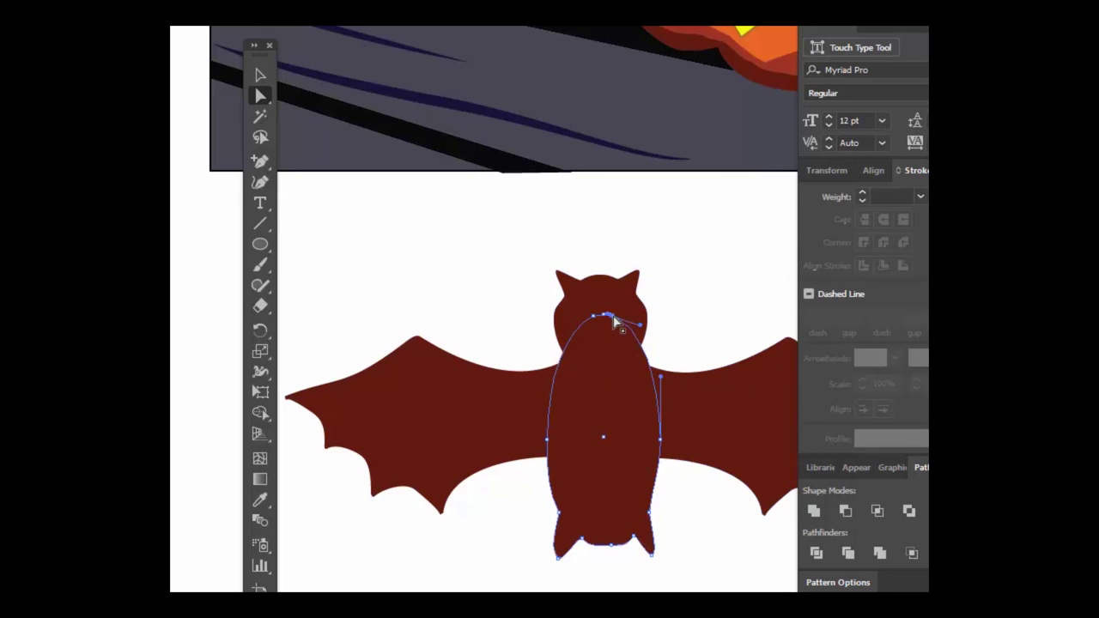
{"action": "left_click_drag", "start_coordinate": [640, 325], "coordinate": [631, 343]}
{"action": "left_click", "coordinate": [593, 317]}
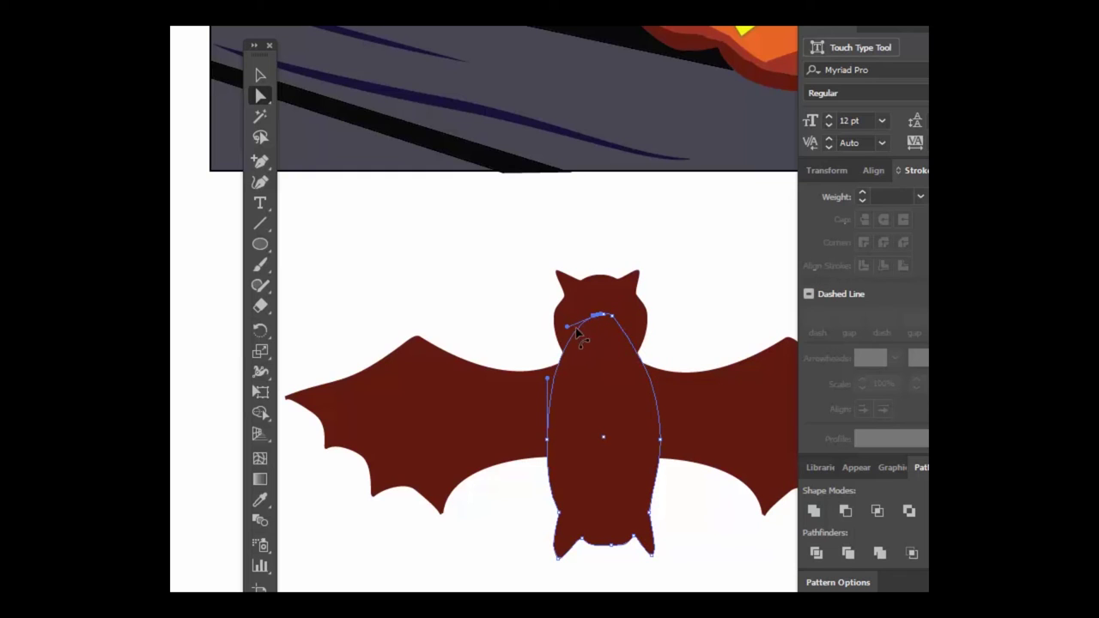
{"action": "left_click_drag", "start_coordinate": [566, 328], "coordinate": [577, 347]}
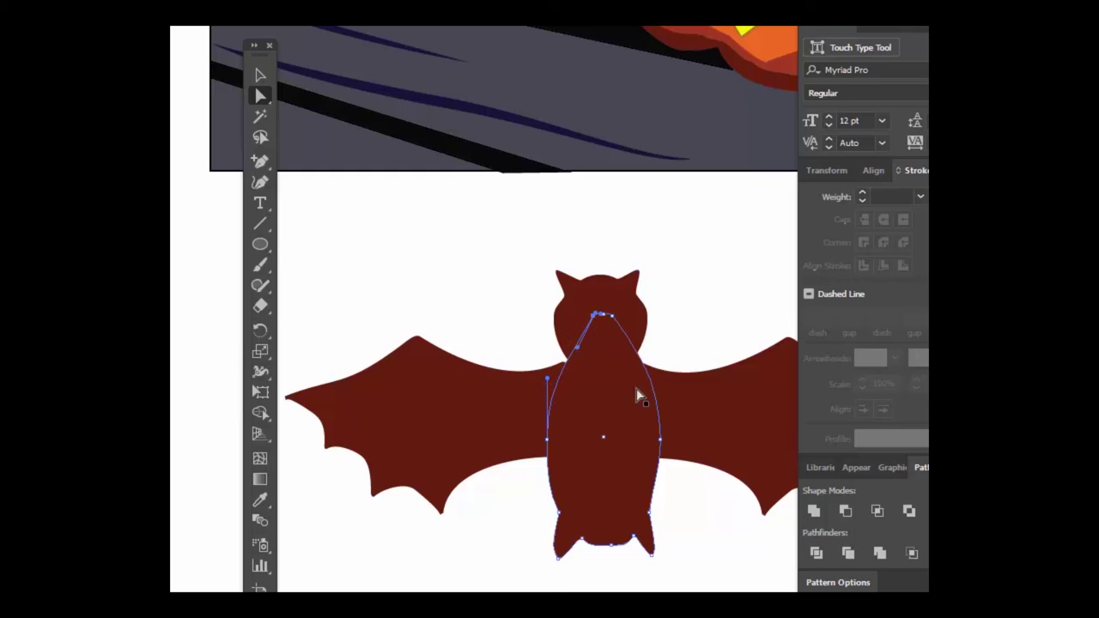
{"action": "key", "text": "ctrl+shift+a"}
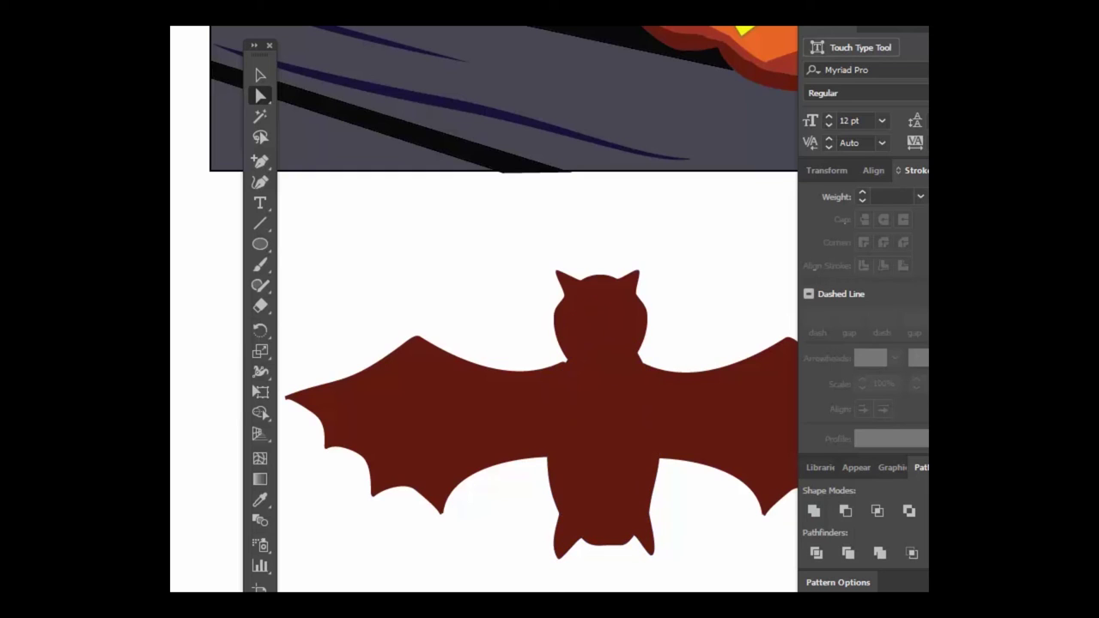
Step: Move both wings slightly inward and upward against the body
{"action": "left_click", "coordinate": [521, 404]}
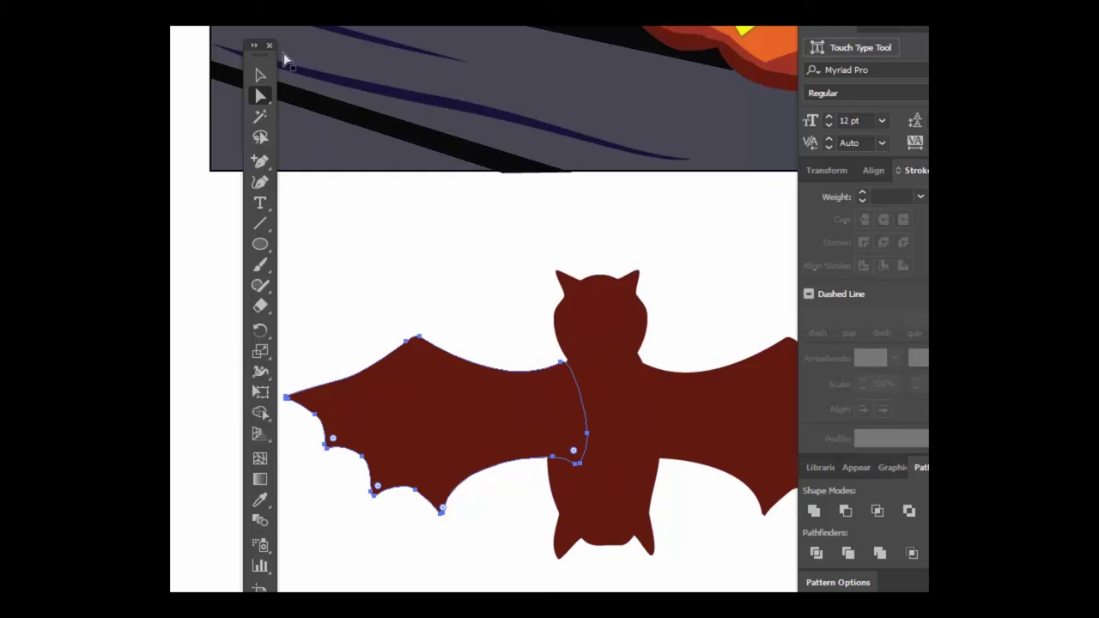
{"action": "left_click", "coordinate": [261, 75]}
{"action": "left_click_drag", "start_coordinate": [454, 387], "coordinate": [461, 388]}
{"action": "left_click", "coordinate": [720, 421]}
{"action": "left_click_drag", "start_coordinate": [720, 421], "coordinate": [711, 412]}
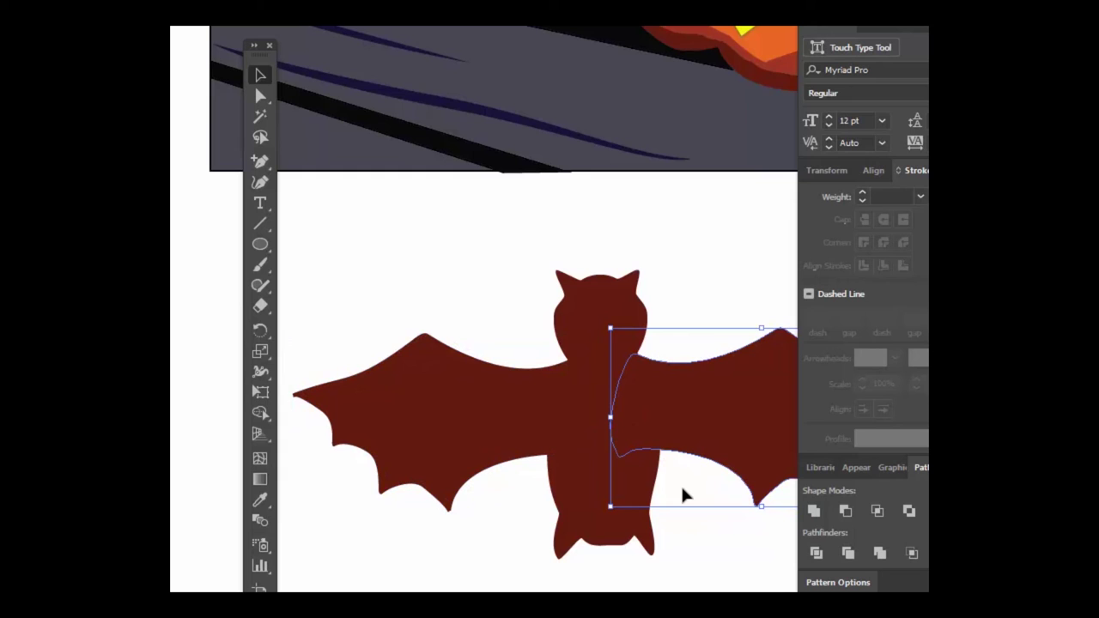
Step: Scale the head and body down together and center them between the wings
{"action": "left_click", "coordinate": [596, 319]}
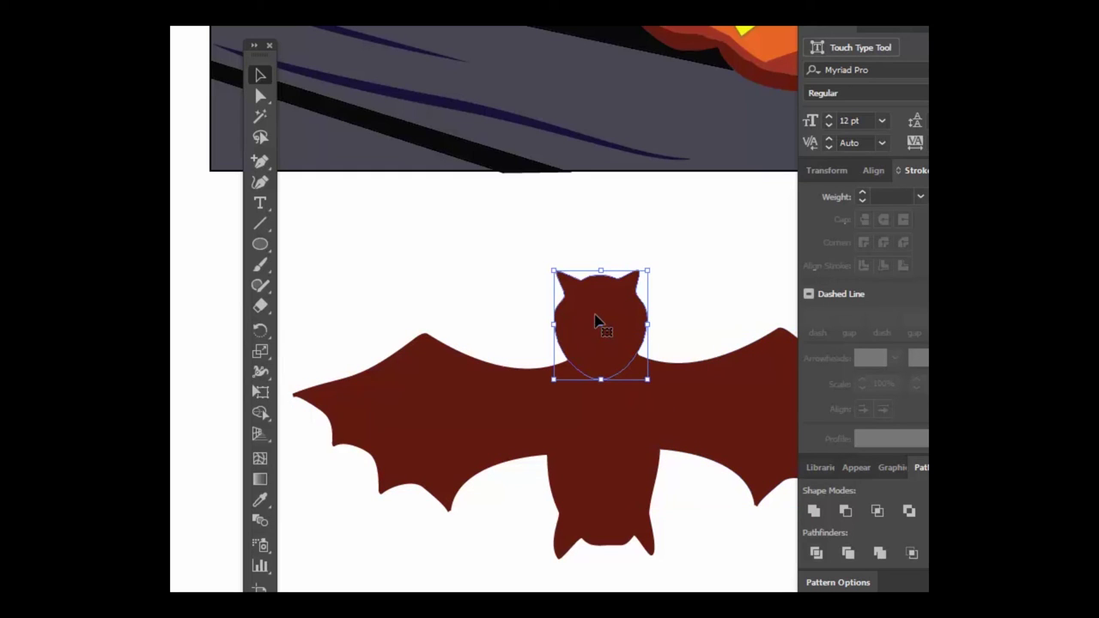
{"action": "left_click", "coordinate": [621, 503], "text": "shift"}
{"action": "left_click_drag", "start_coordinate": [660, 270], "coordinate": [647, 307]}
{"action": "left_click_drag", "start_coordinate": [606, 443], "coordinate": [614, 418]}
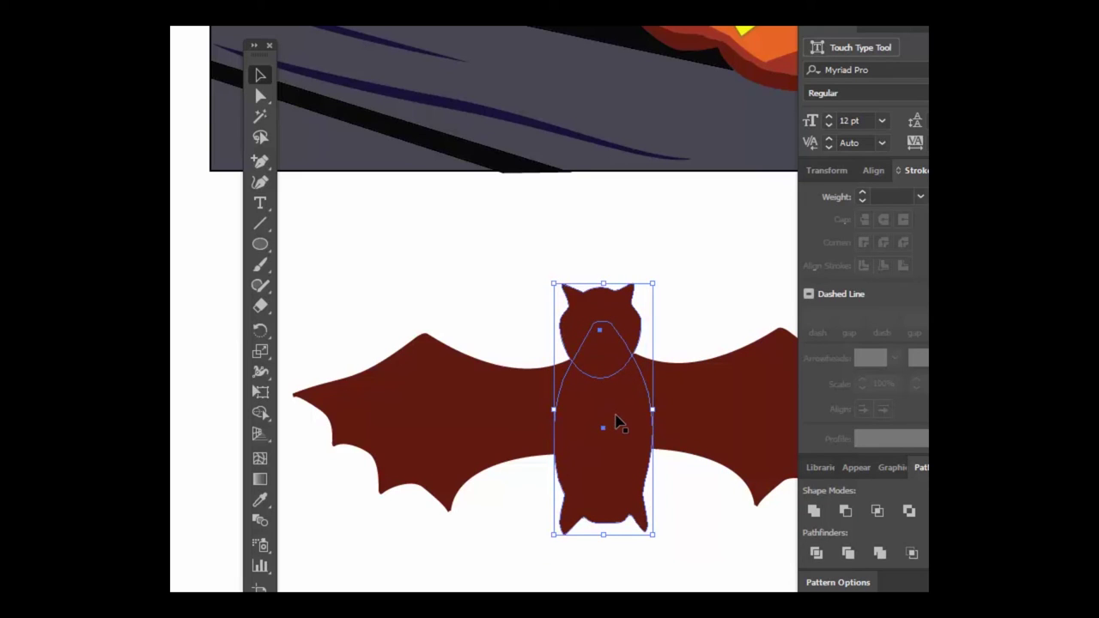
Step: Change the fill of the entire bat to black
{"action": "key", "text": "a"}
{"action": "key", "text": "ctrl+minus"}
{"action": "key", "text": "v"}
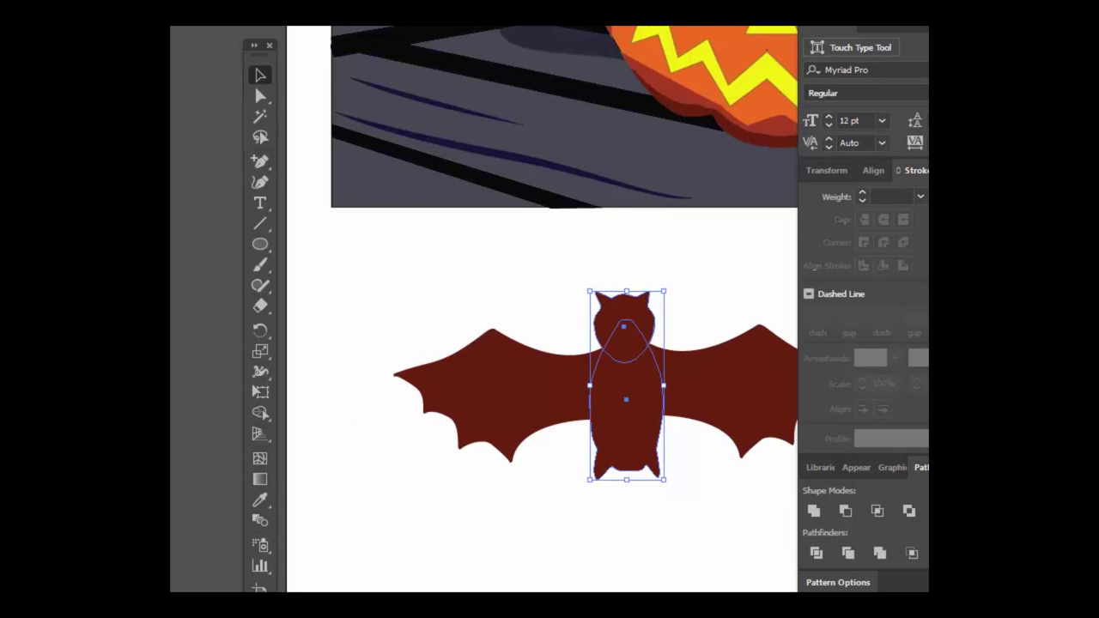
{"action": "left_click_drag", "start_coordinate": [714, 567], "coordinate": [636, 591]}
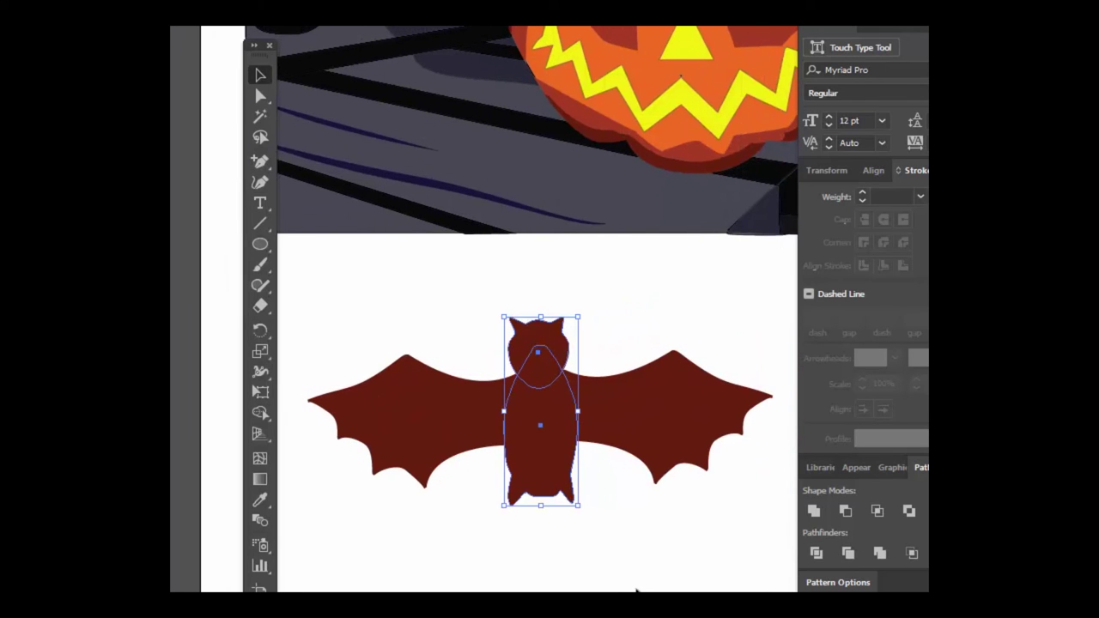
{"action": "left_click_drag", "start_coordinate": [298, 287], "coordinate": [754, 540]}
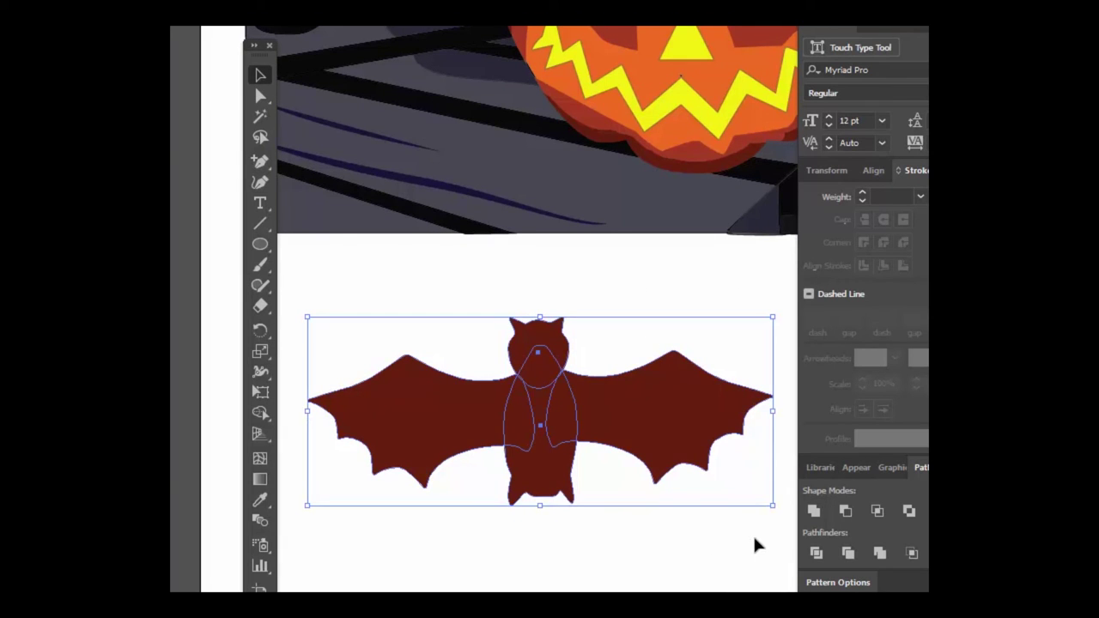
{"action": "double_click", "coordinate": [256, 617]}
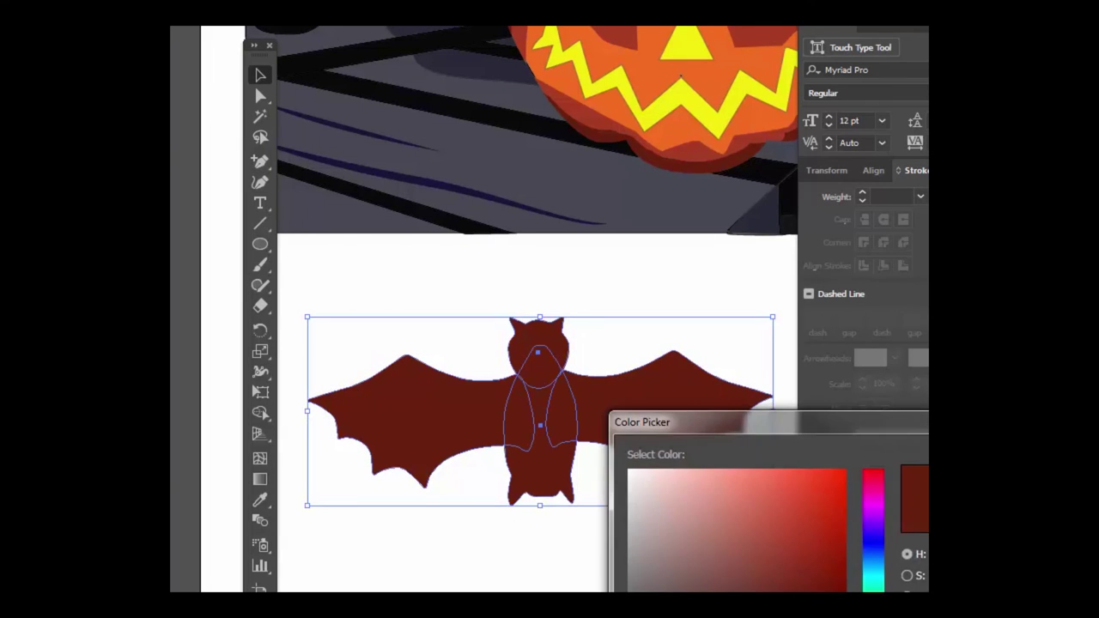
{"action": "left_click", "coordinate": [629, 617]}
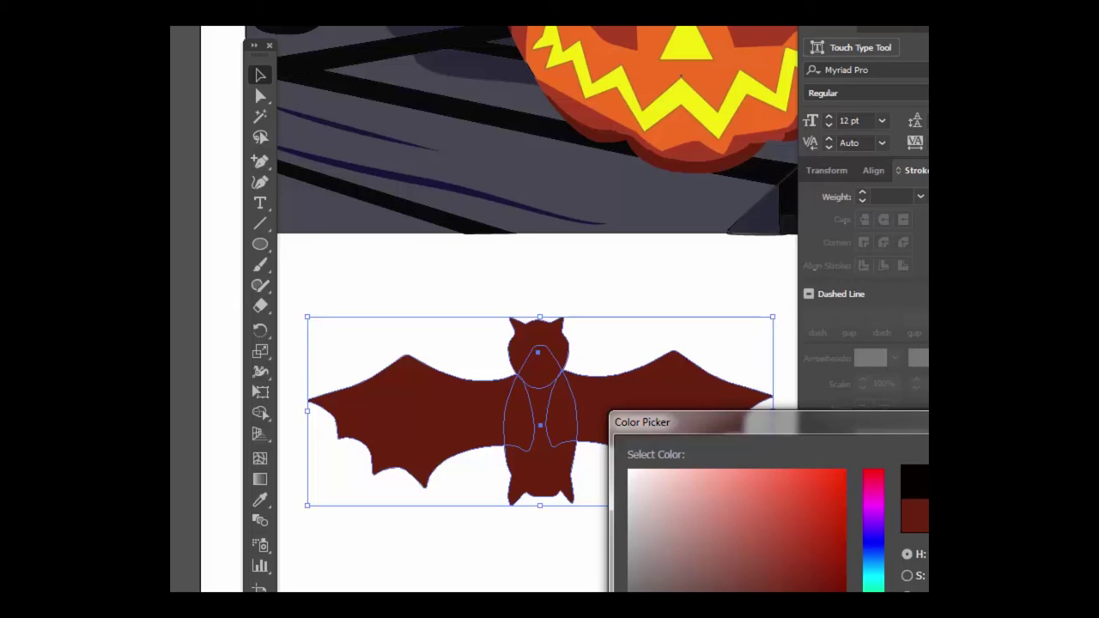
{"action": "key", "text": "Return"}
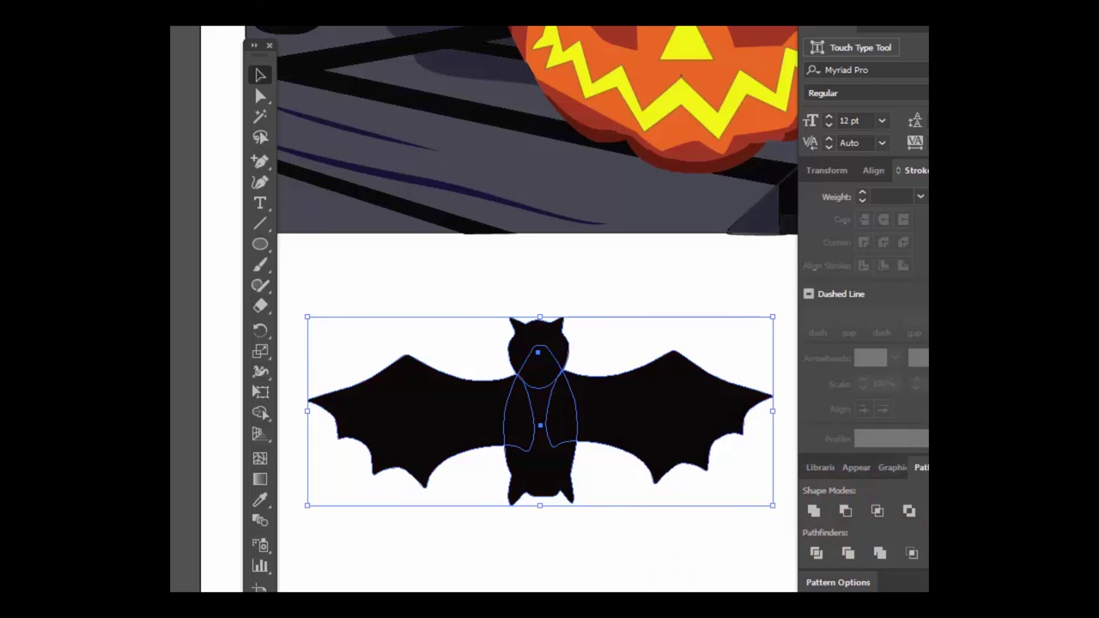
{"action": "left_click", "coordinate": [690, 552]}
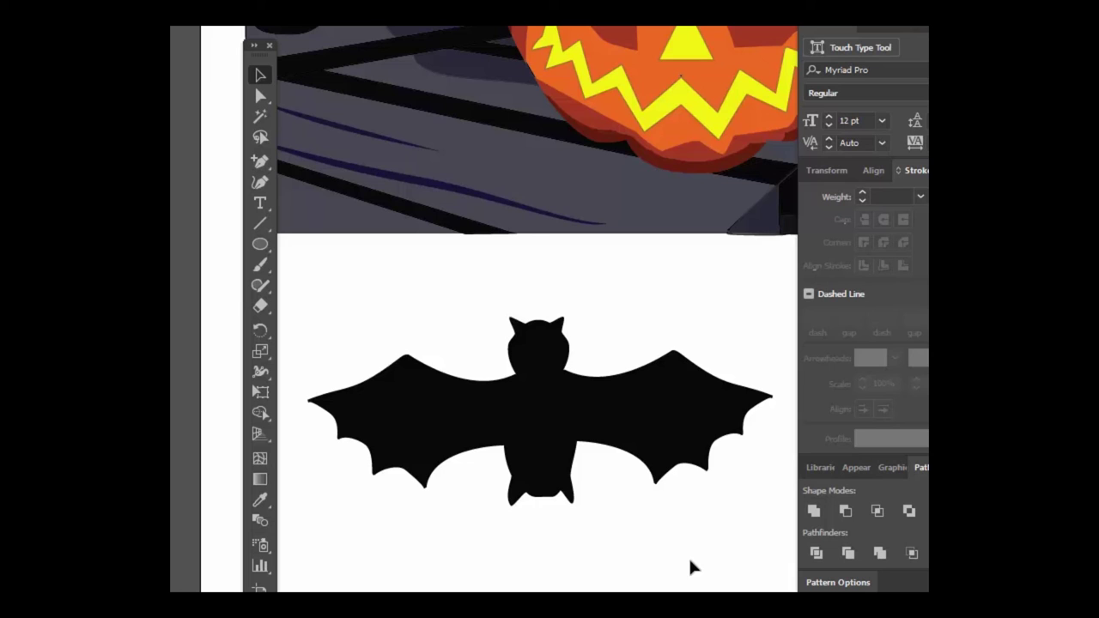
Step: Rotate both wings so their outer tips sit higher, and select all parts of the bat
{"action": "left_click", "coordinate": [409, 397]}
{"action": "left_click_drag", "start_coordinate": [300, 347], "coordinate": [317, 332]}
{"action": "left_click_drag", "start_coordinate": [450, 398], "coordinate": [451, 395]}
{"action": "left_click", "coordinate": [713, 417]}
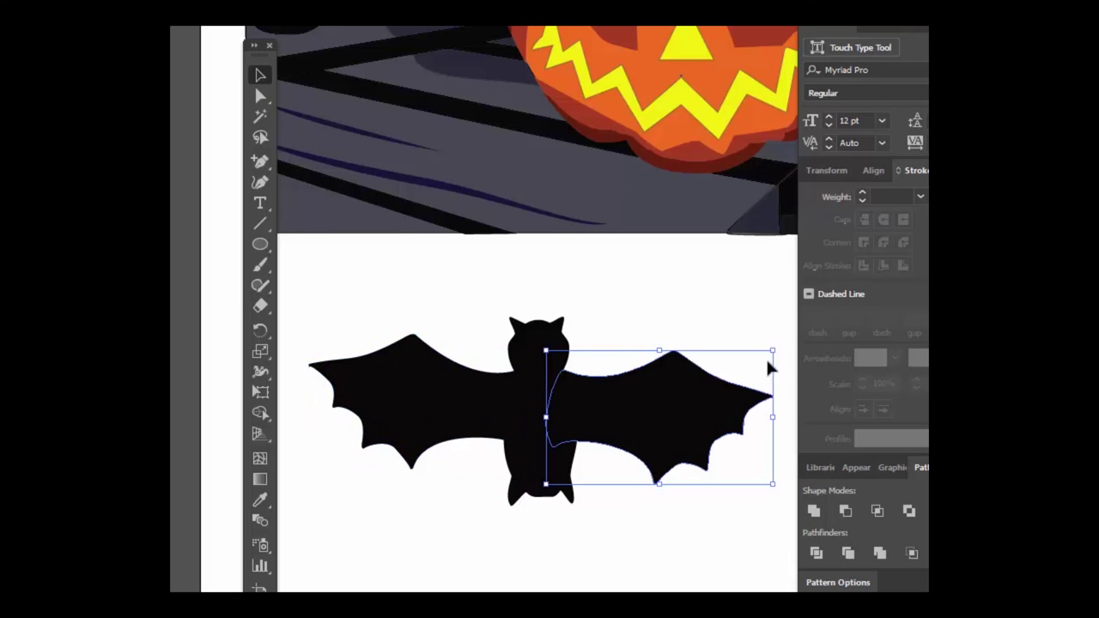
{"action": "left_click_drag", "start_coordinate": [778, 341], "coordinate": [681, 400]}
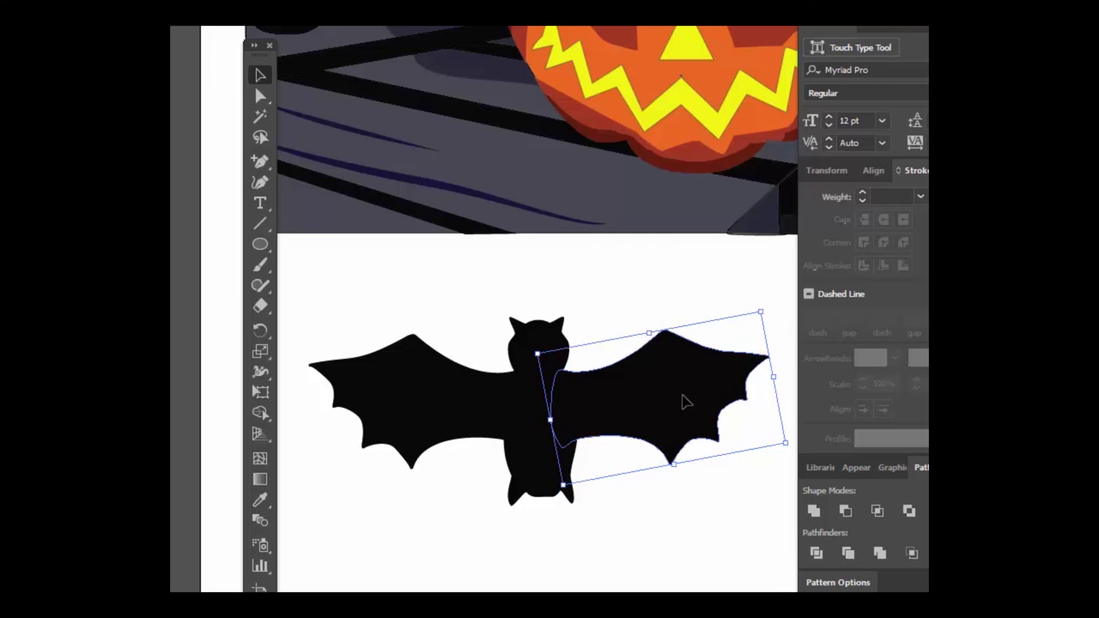
{"action": "left_click", "coordinate": [673, 547]}
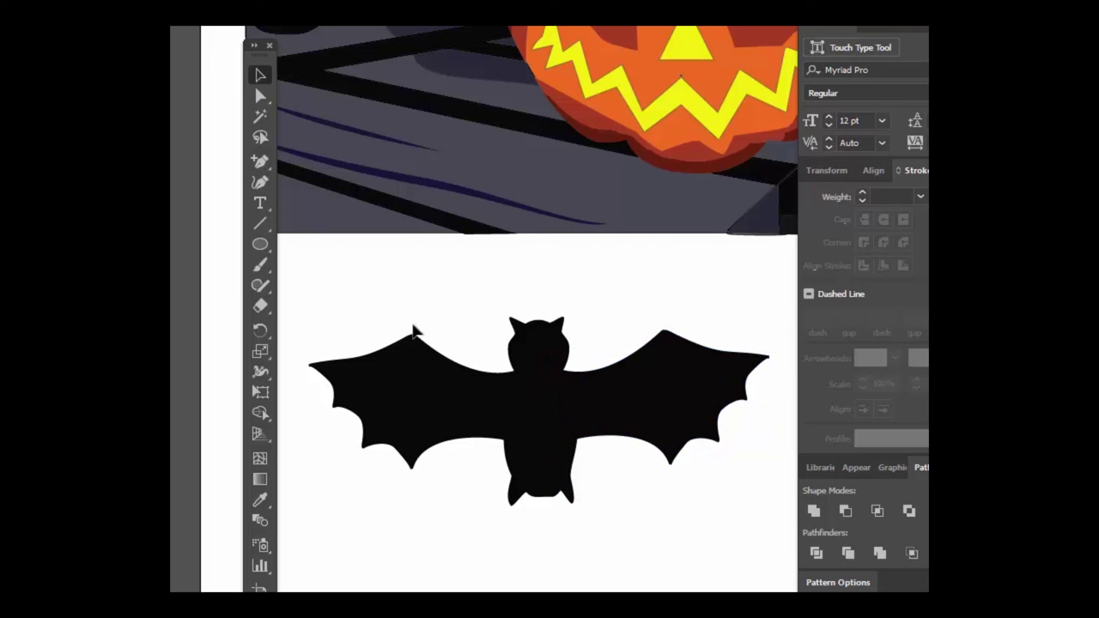
{"action": "left_click_drag", "start_coordinate": [294, 305], "coordinate": [770, 557]}
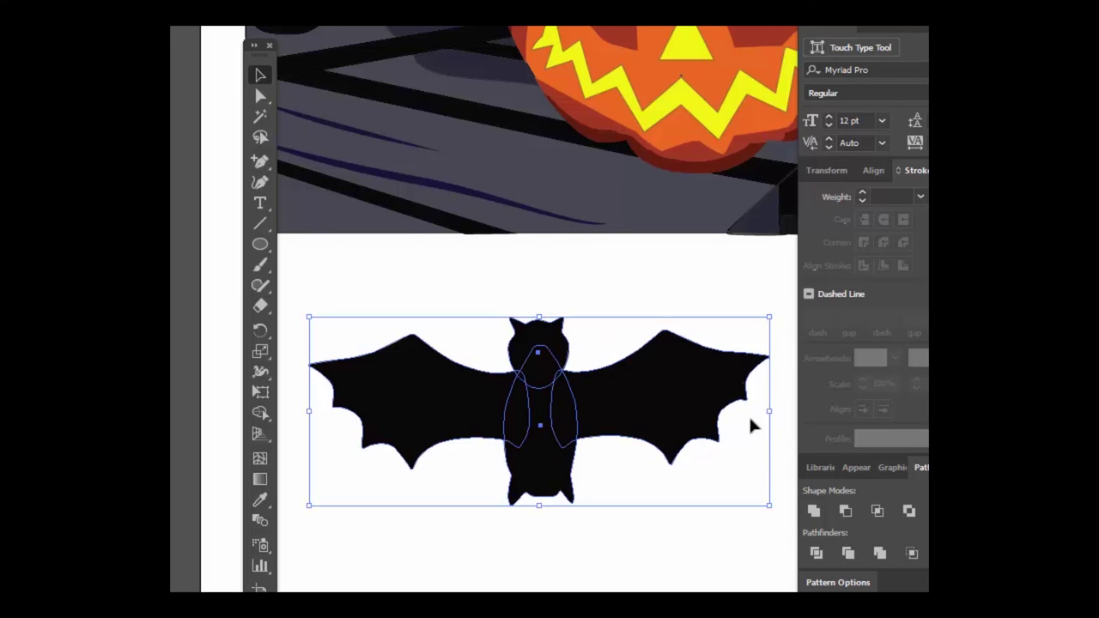
Step: Scale the bat down, tilt it, and place it in the blue sky above the pumpkin, next to the wooden wall
{"action": "left_click_drag", "start_coordinate": [768, 316], "coordinate": [520, 456]}
{"action": "left_click_drag", "start_coordinate": [418, 473], "coordinate": [928, 129]}
{"action": "key", "text": "Delete"}
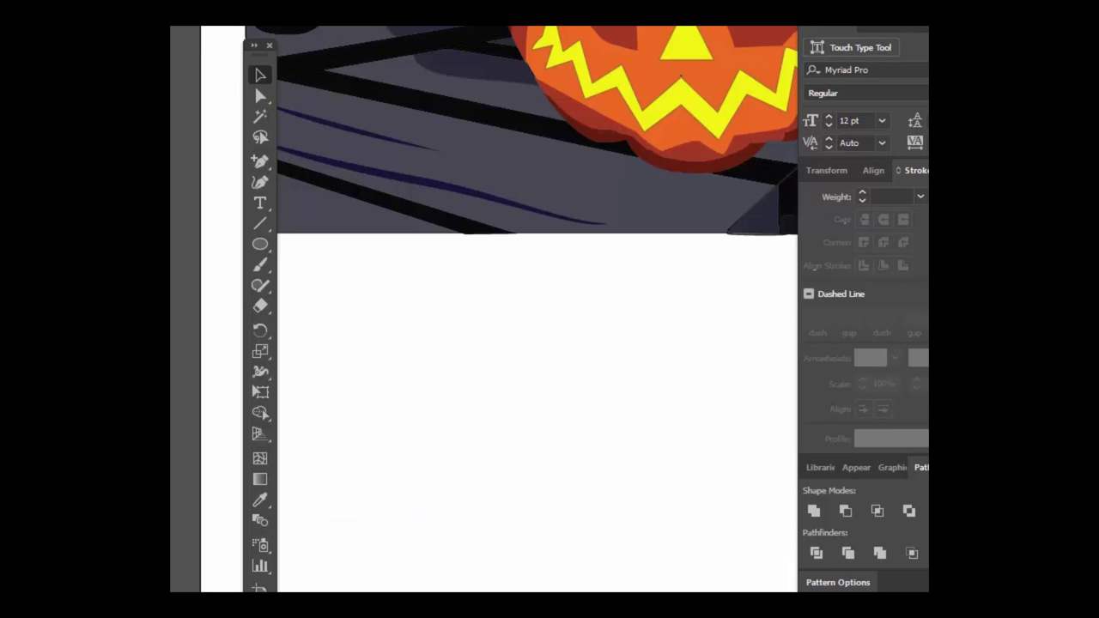
{"action": "left_click_drag", "start_coordinate": [596, 310], "coordinate": [275, 617]}
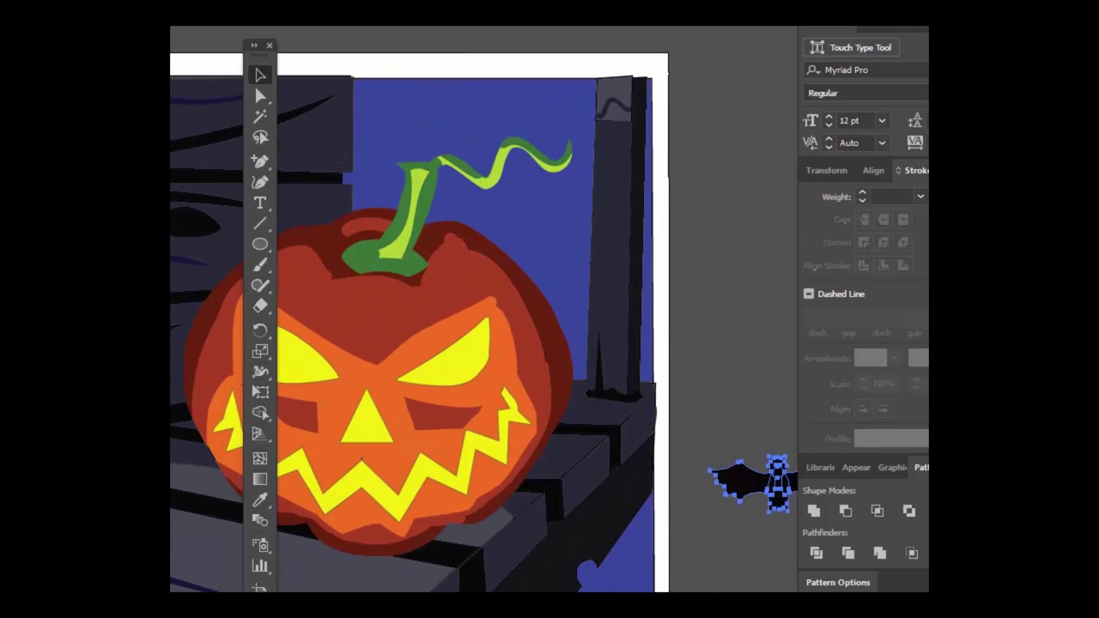
{"action": "left_click_drag", "start_coordinate": [749, 470], "coordinate": [419, 102]}
{"action": "left_click_drag", "start_coordinate": [517, 87], "coordinate": [421, 98]}
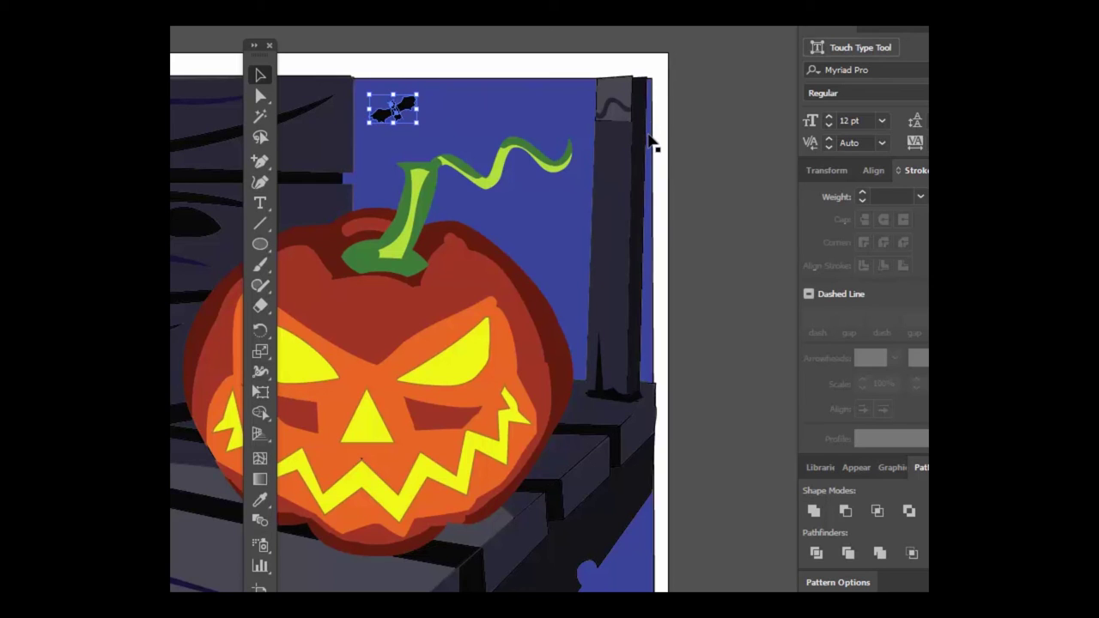
{"action": "key", "text": "ctrl"}
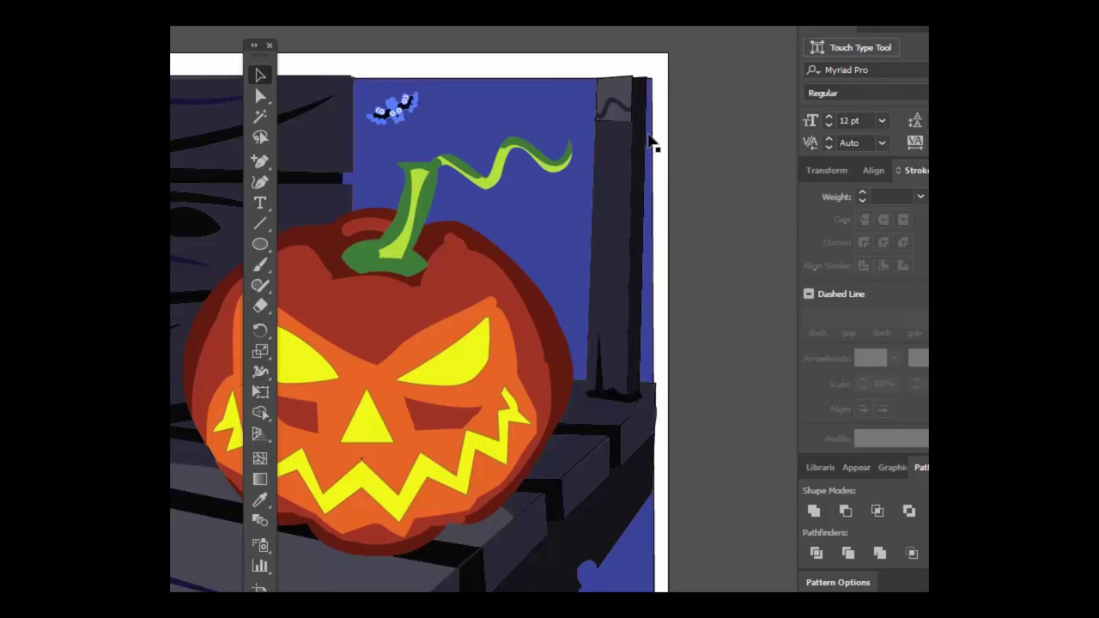
Step: Duplicate the bat and place a smaller, more steeply rotated copy beside it in the sky
{"action": "key", "text": "ctrl+c"}
{"action": "key", "text": "ctrl+v"}
{"action": "left_click_drag", "start_coordinate": [641, 376], "coordinate": [456, 96]}
{"action": "left_click", "coordinate": [724, 135]}
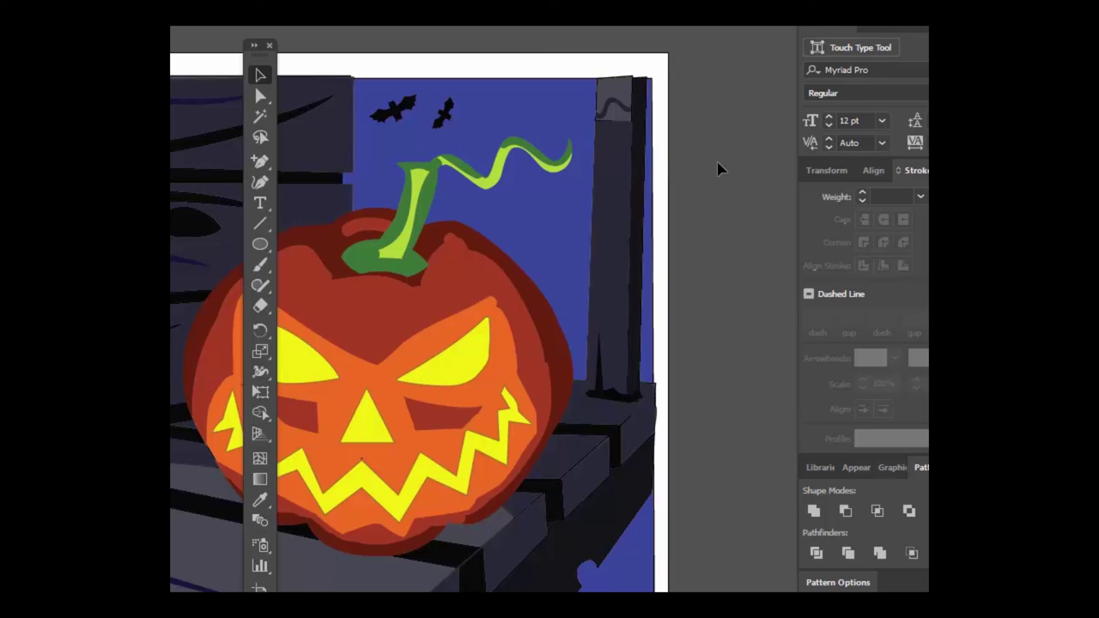
{"action": "key", "text": "ctrl+minus"}
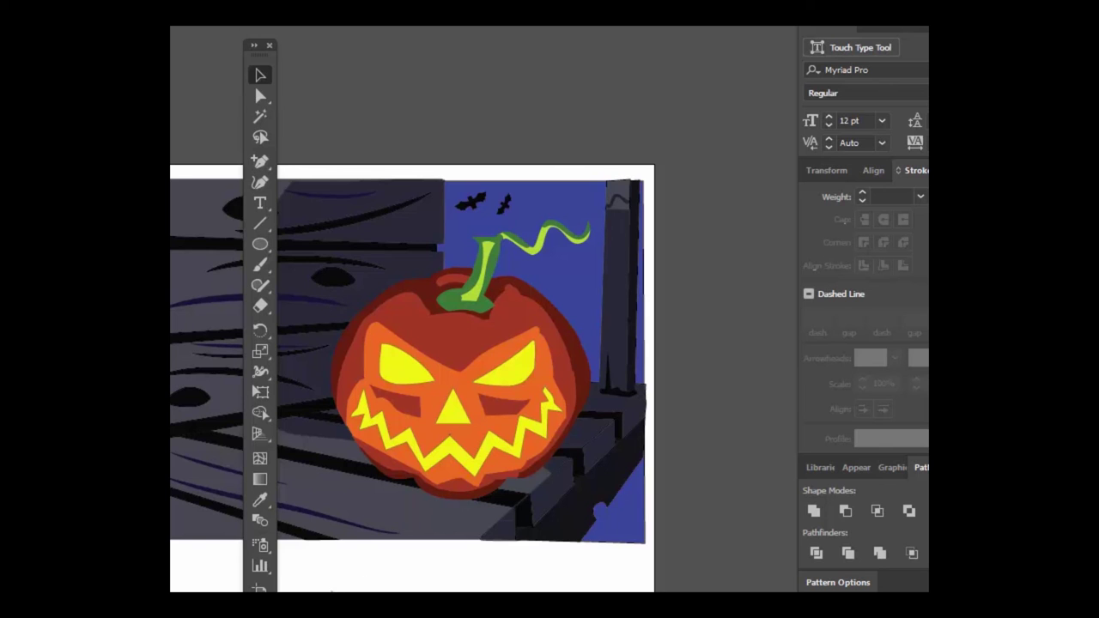
{"action": "left_click_drag", "start_coordinate": [331, 591], "coordinate": [452, 538]}
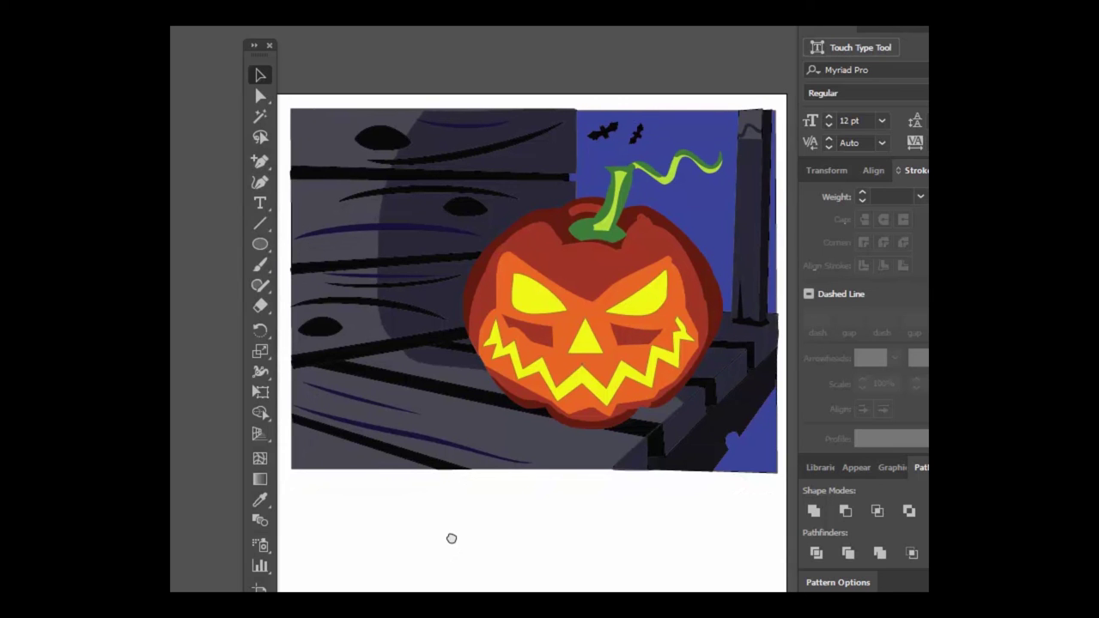
Step: Position a thin tapered wood-grain line on the shadowed bench plank just left of the pumpkin
{"action": "left_click", "coordinate": [378, 408]}
{"action": "left_click", "coordinate": [376, 404]}
{"action": "mouse_move", "coordinate": [375, 409]}
{"action": "left_mouse_down"}
{"action": "mouse_move", "coordinate": [658, 392]}
{"action": "mouse_move", "coordinate": [620, 388]}
{"action": "left_mouse_up"}
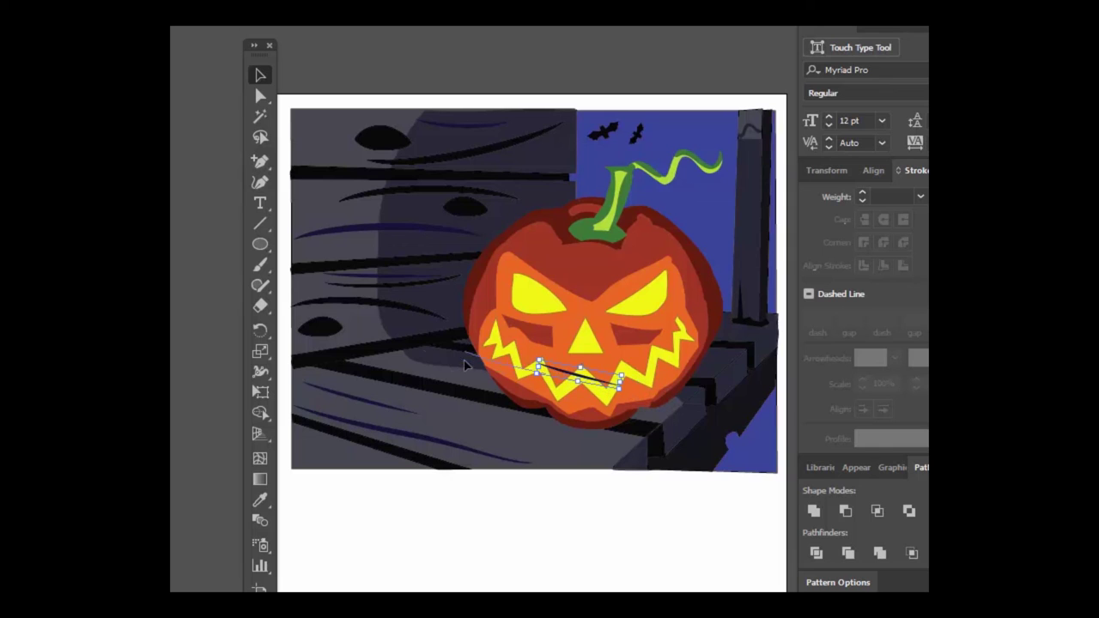
{"action": "left_click_drag", "start_coordinate": [443, 360], "coordinate": [442, 360]}
{"action": "key", "text": "ctrl+shift+a"}
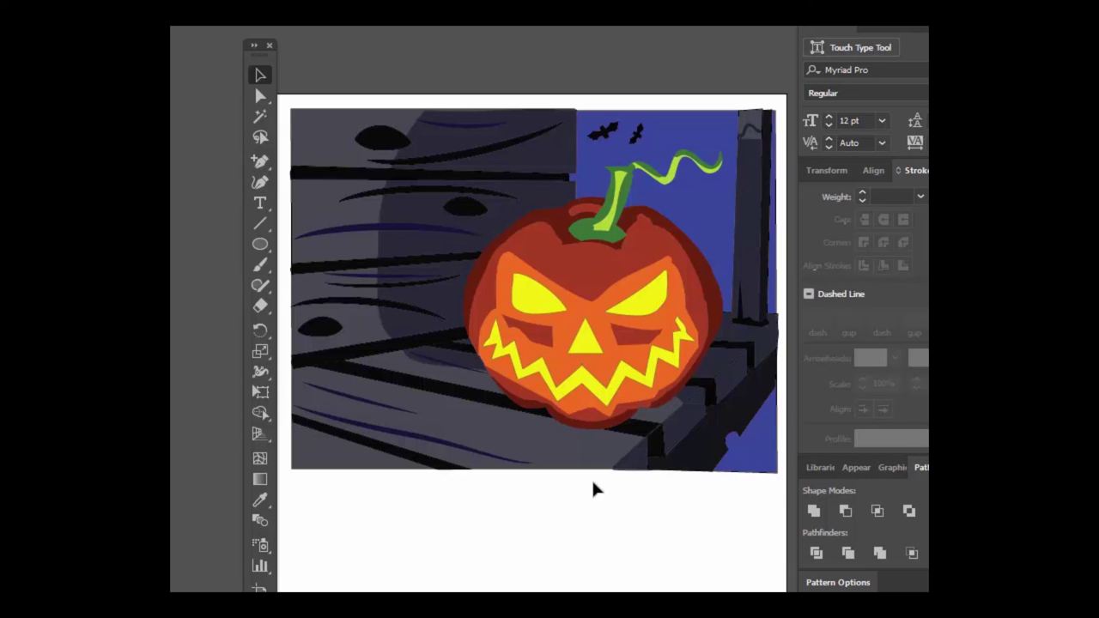
{"action": "left_click", "coordinate": [440, 368]}
{"action": "mouse_move", "coordinate": [440, 369]}
{"action": "left_mouse_down"}
{"action": "mouse_move", "coordinate": [493, 370]}
{"action": "mouse_move", "coordinate": [483, 368]}
{"action": "left_mouse_up"}
{"action": "key", "text": "ctrl+shift+a"}
{"action": "double_click", "coordinate": [440, 363]}
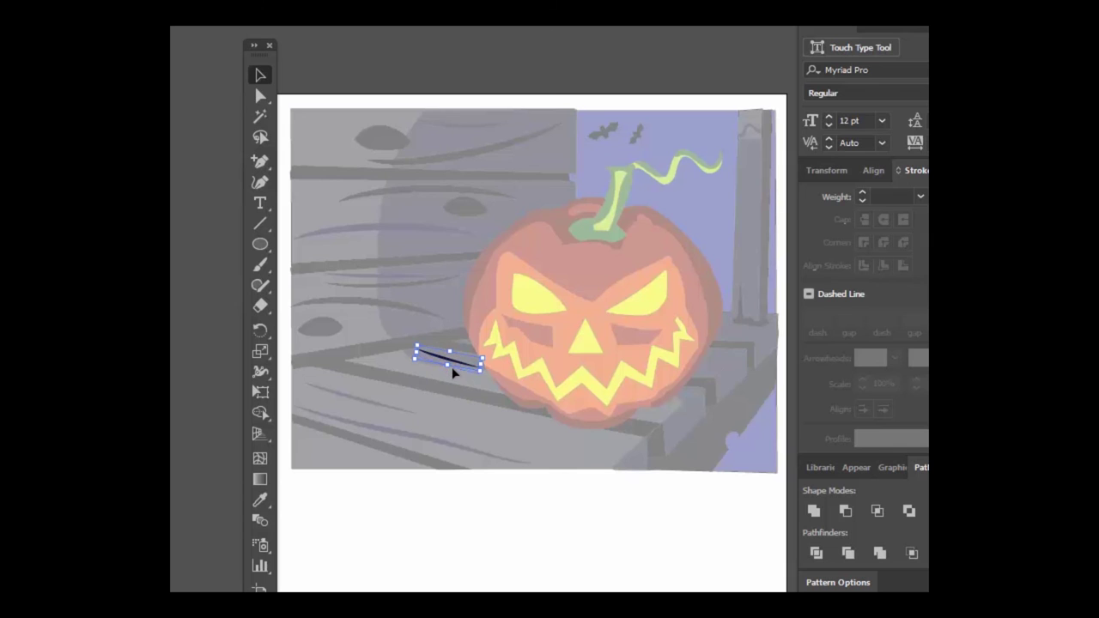
{"action": "double_click", "coordinate": [491, 415]}
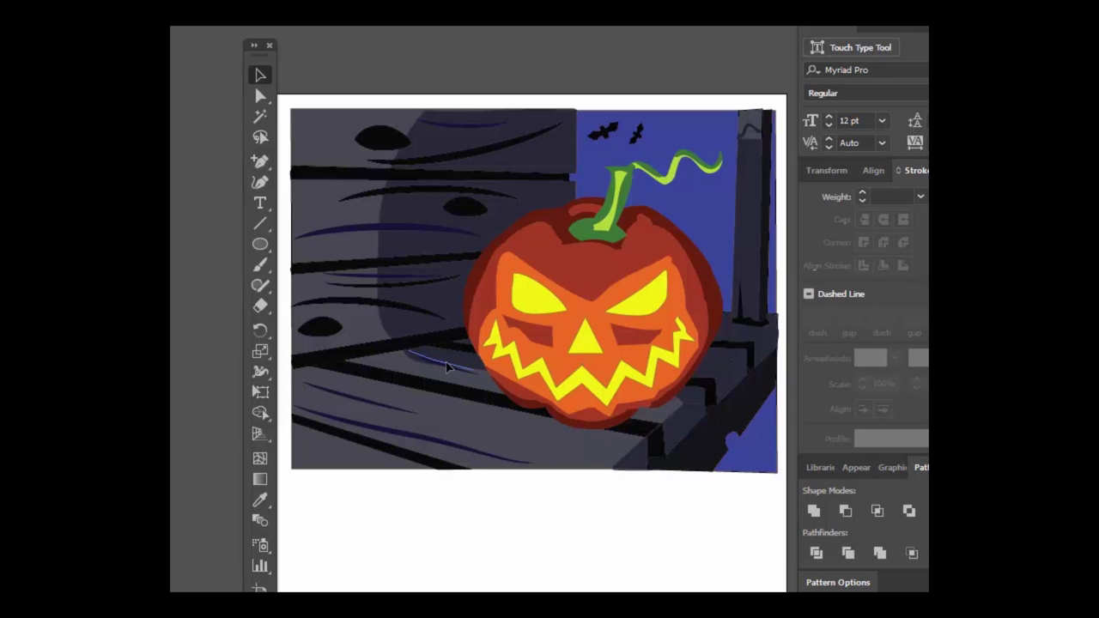
Step: Try out a copy of the wood-grain line on the bench planks to the right of the pumpkin
{"action": "left_click_drag", "start_coordinate": [469, 371], "coordinate": [451, 364]}
{"action": "left_click", "coordinate": [174, 370]}
{"action": "left_click", "coordinate": [430, 360]}
{"action": "left_click_drag", "start_coordinate": [429, 360], "coordinate": [626, 402]}
{"action": "left_click_drag", "start_coordinate": [622, 363], "coordinate": [617, 376]}
{"action": "left_click_drag", "start_coordinate": [734, 367], "coordinate": [739, 351]}
{"action": "left_click", "coordinate": [721, 79]}
{"action": "left_click", "coordinate": [736, 371]}
{"action": "key", "text": "Delete"}
Step: Draw a tall narrow rectangle along the illustration's right edge and fill it with white
{"action": "left_click", "coordinate": [261, 244]}
{"action": "left_click", "coordinate": [292, 244]}
{"action": "left_click_drag", "start_coordinate": [776, 91], "coordinate": [813, 486]}
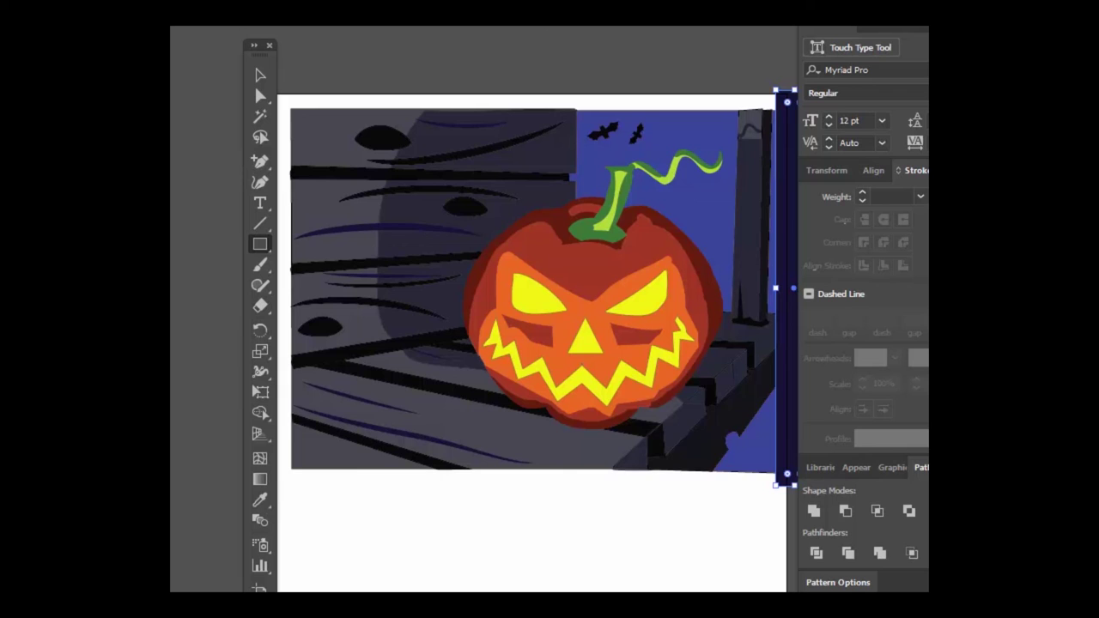
{"action": "double_click", "coordinate": [255, 612]}
{"action": "left_click", "coordinate": [631, 471]}
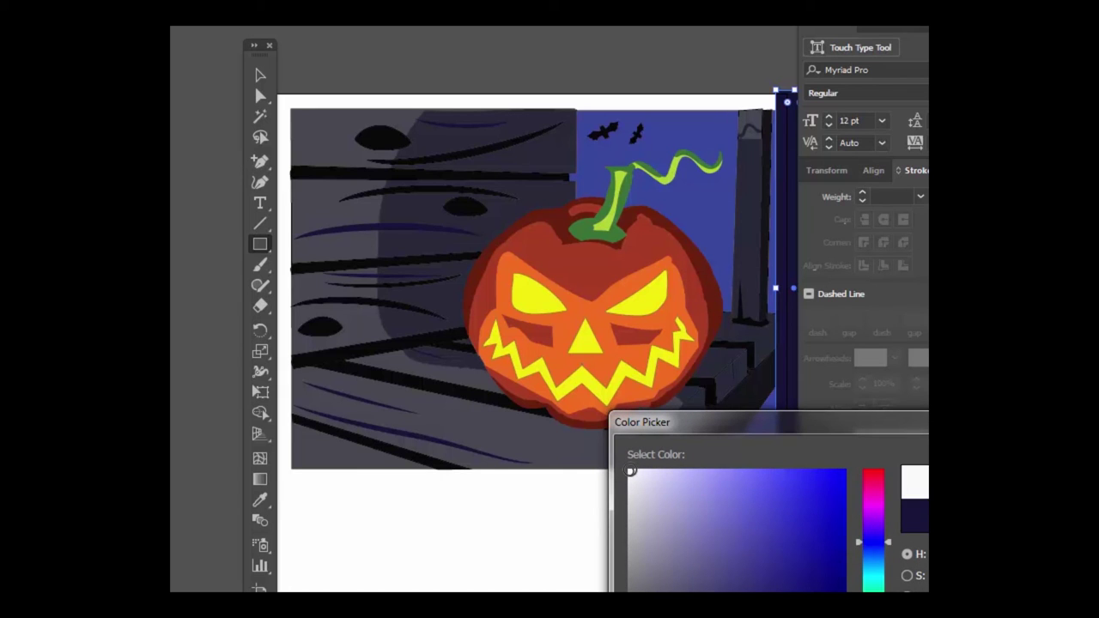
{"action": "left_click", "coordinate": [1018, 472]}
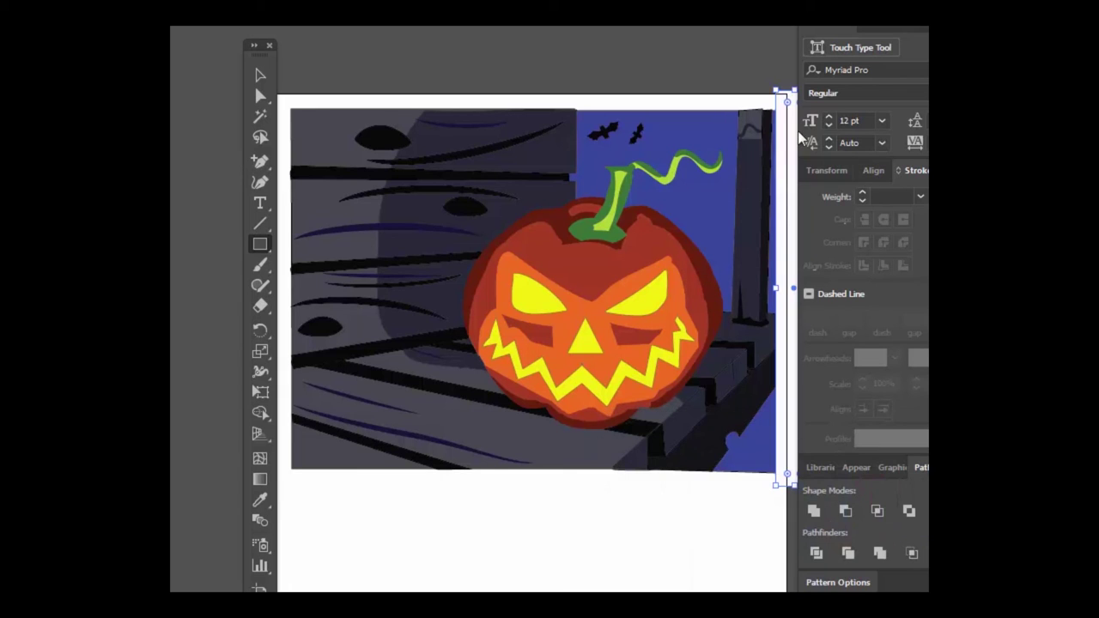
Step: Duplicate the white strip, rotate it horizontally, and stretch it along the illustration's top edge to cover the uneven border
{"action": "key", "text": "ctrl+v"}
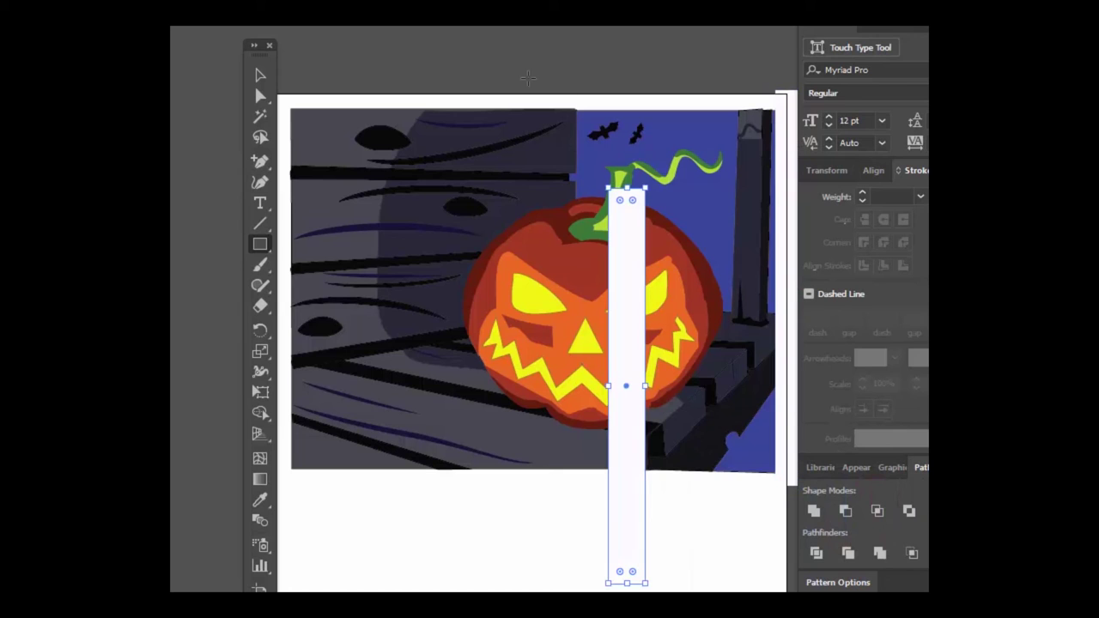
{"action": "left_click", "coordinate": [261, 78]}
{"action": "left_click_drag", "start_coordinate": [652, 182], "coordinate": [485, 375]}
{"action": "left_click_drag", "start_coordinate": [657, 379], "coordinate": [559, 108]}
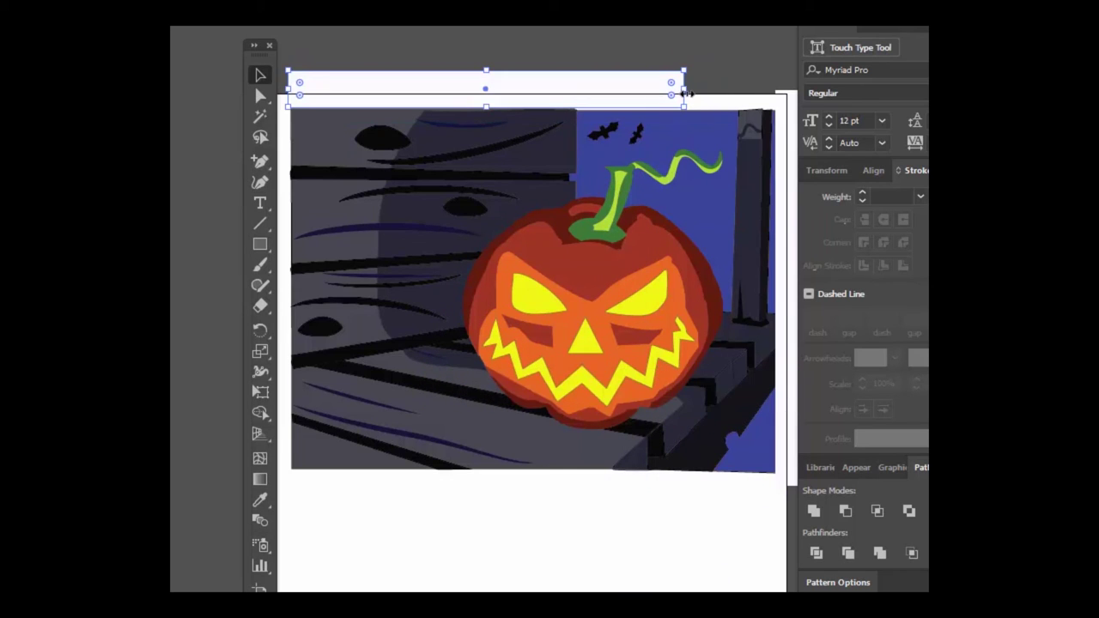
{"action": "left_click_drag", "start_coordinate": [684, 89], "coordinate": [785, 98]}
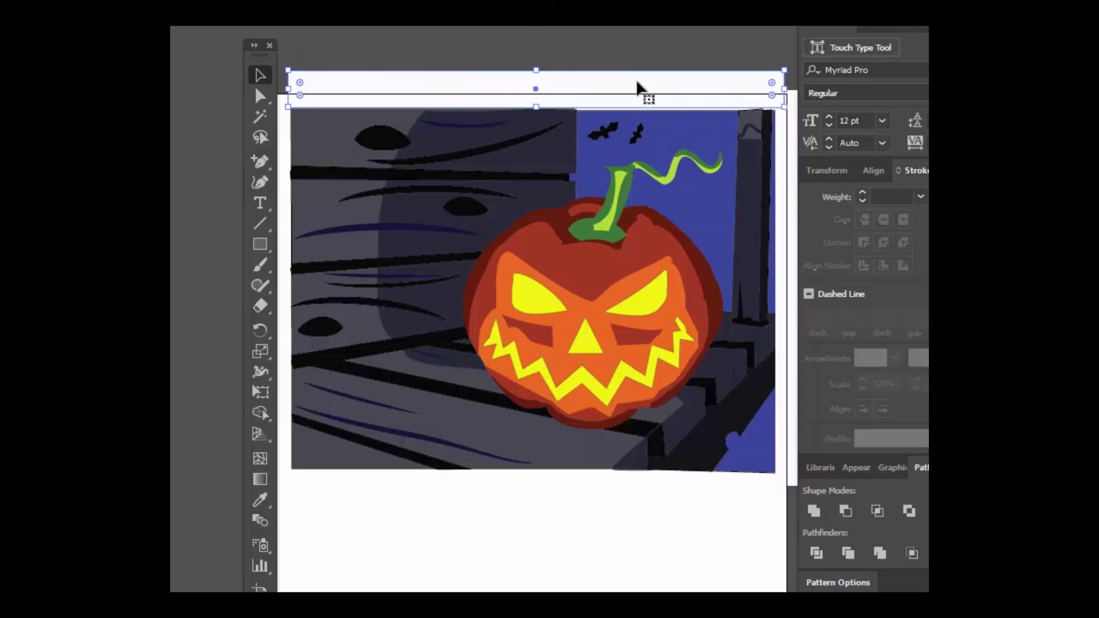
{"action": "left_click", "coordinate": [630, 92]}
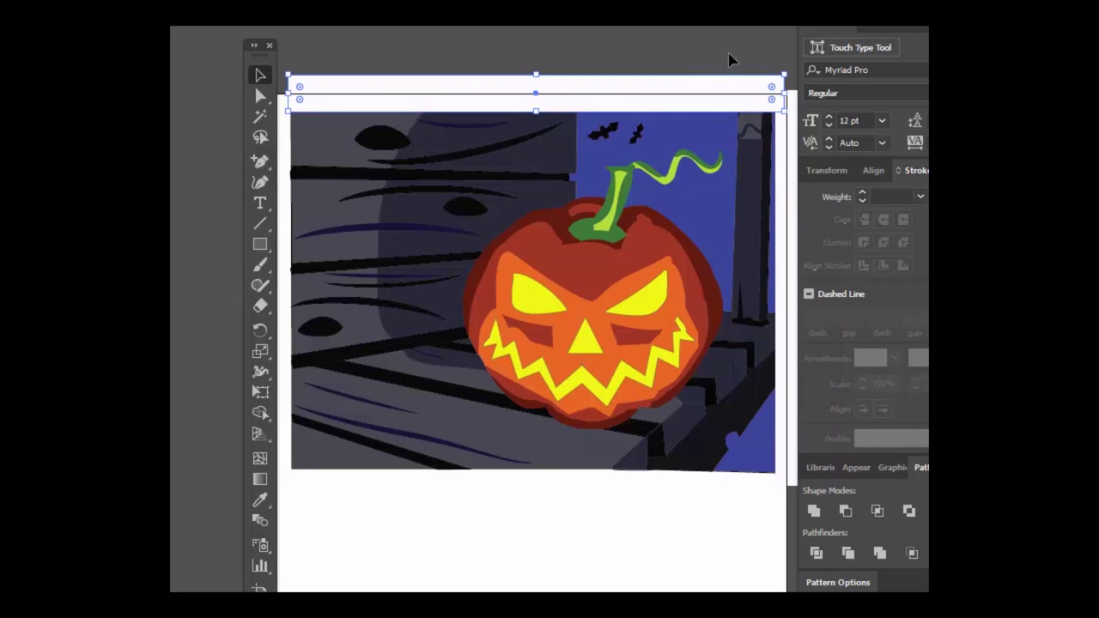
Step: Duplicate the horizontal white strip and place the copy along the illustration's bottom edge
{"action": "key", "text": "ctrl+c"}
{"action": "key", "text": "ctrl+v"}
{"action": "left_click_drag", "start_coordinate": [562, 378], "coordinate": [467, 489]}
Step: Duplicate the vertical white strip onto the illustration's left edge and extend it upward level with the top strip
{"action": "left_click", "coordinate": [785, 301]}
{"action": "key", "text": "ctrl+c"}
{"action": "key", "text": "ctrl+v"}
{"action": "left_click_drag", "start_coordinate": [617, 309], "coordinate": [273, 242]}
{"action": "left_click_drag", "start_coordinate": [271, 62], "coordinate": [211, 60]}
{"action": "left_click_drag", "start_coordinate": [618, 262], "coordinate": [267, 172]}
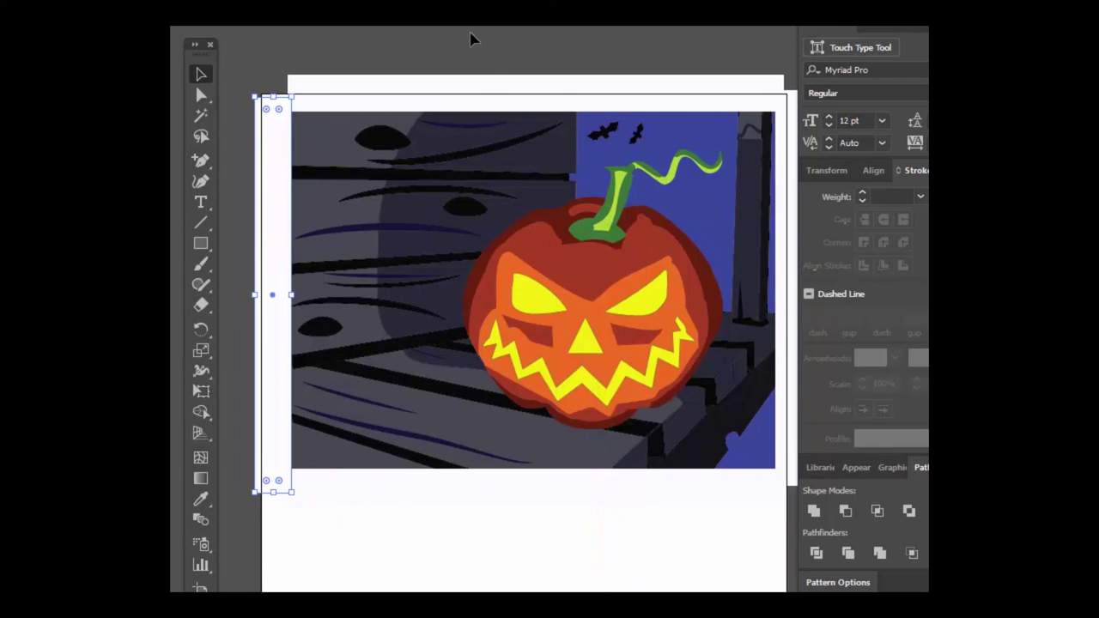
{"action": "left_click_drag", "start_coordinate": [706, 531], "coordinate": [677, 514]}
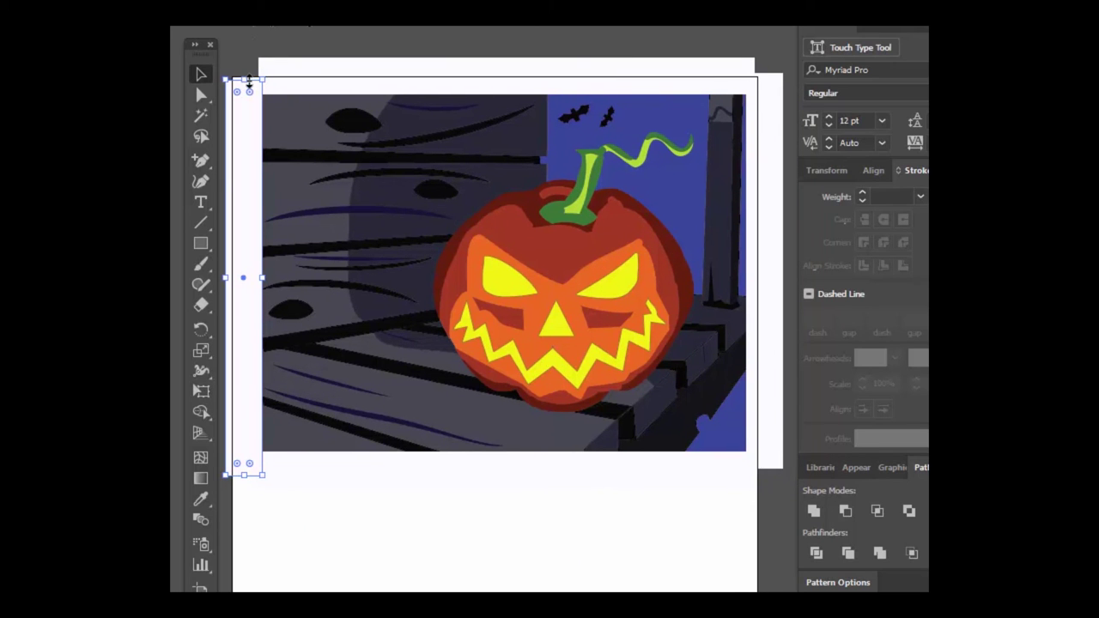
{"action": "left_click_drag", "start_coordinate": [249, 81], "coordinate": [249, 60]}
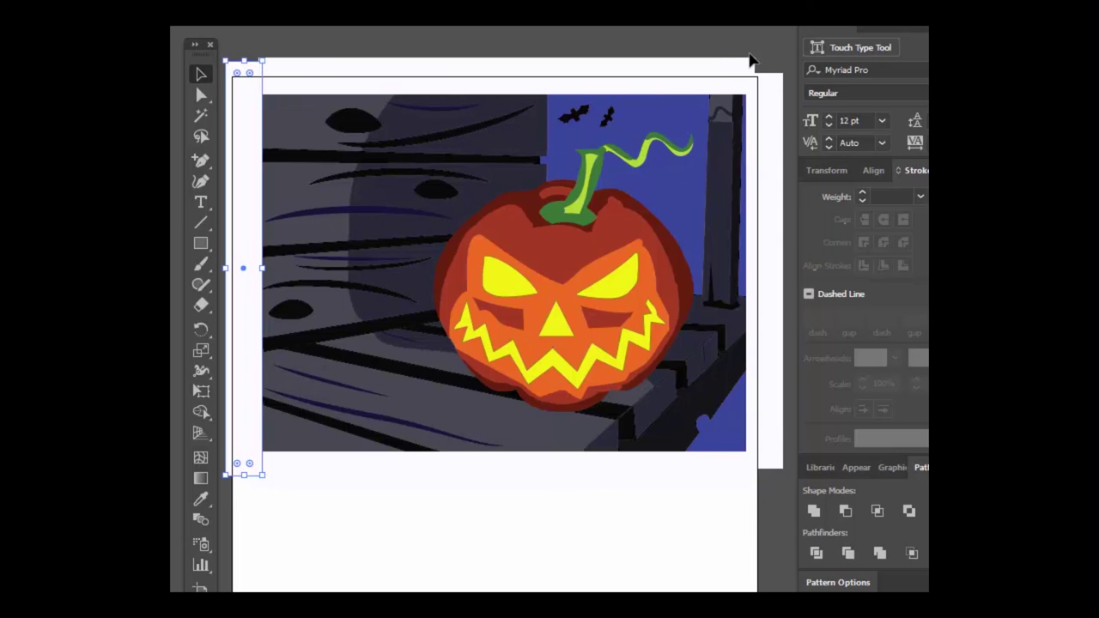
{"action": "left_click", "coordinate": [444, 544]}
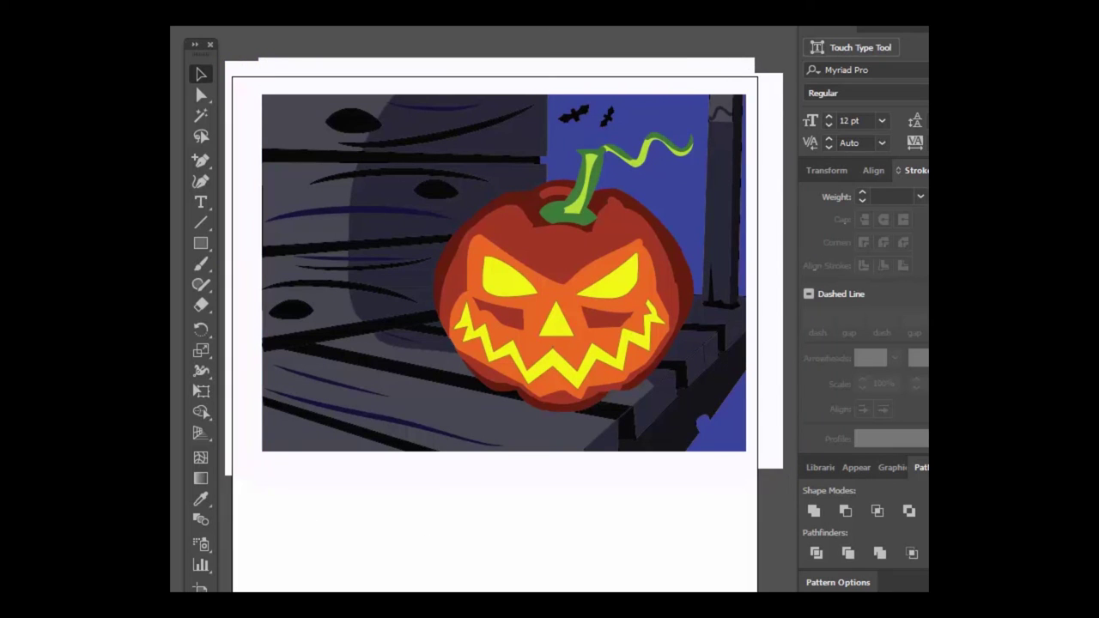
Step: Resize the artboard so it closely frames the illustration with a narrow white margin on every side
{"action": "key", "text": "ctrl+alt+p"}
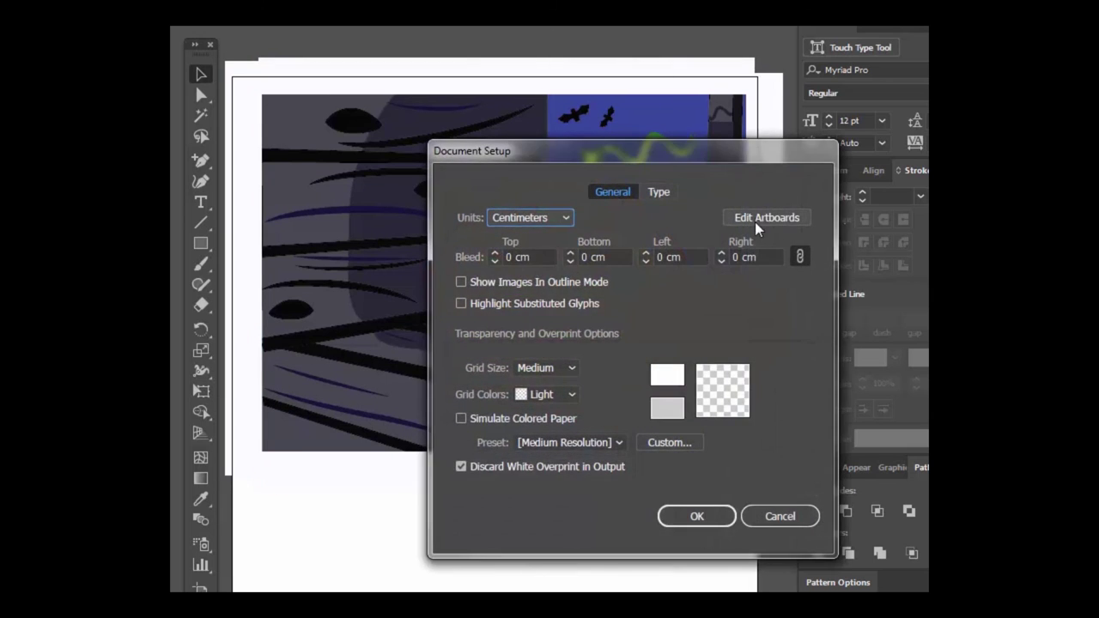
{"action": "left_click", "coordinate": [755, 221]}
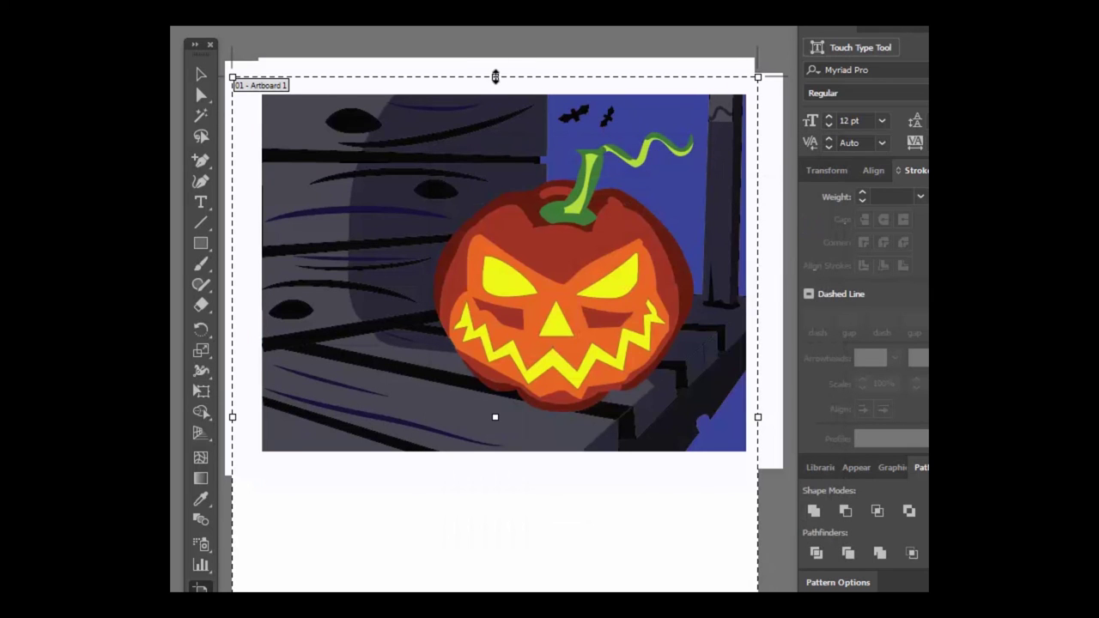
{"action": "left_click_drag", "start_coordinate": [495, 77], "coordinate": [494, 83]}
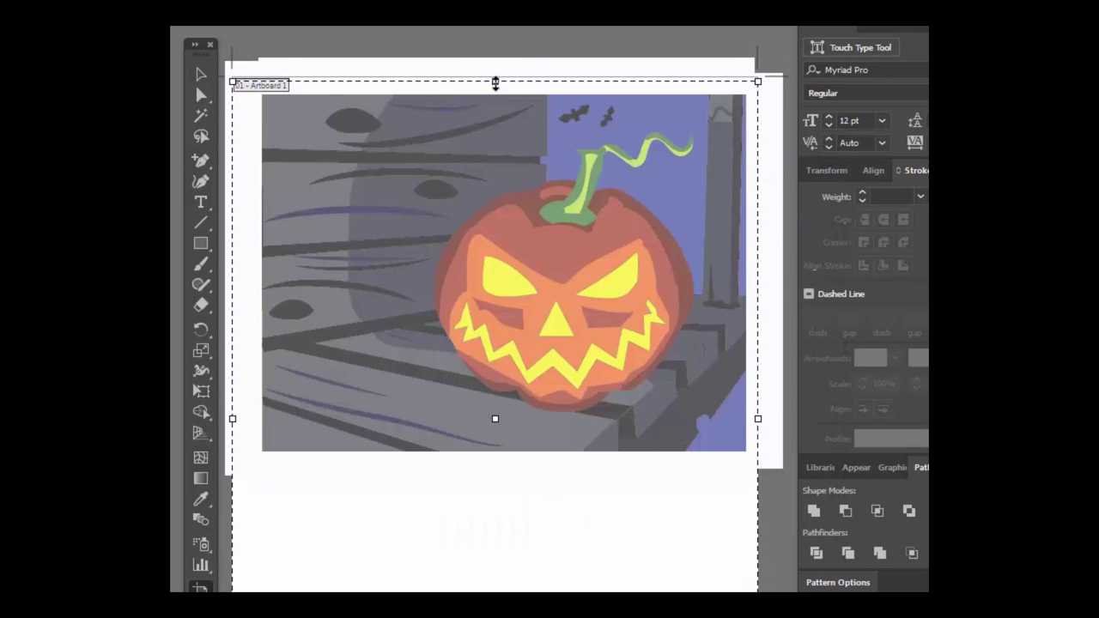
{"action": "left_click_drag", "start_coordinate": [232, 420], "coordinate": [248, 419]}
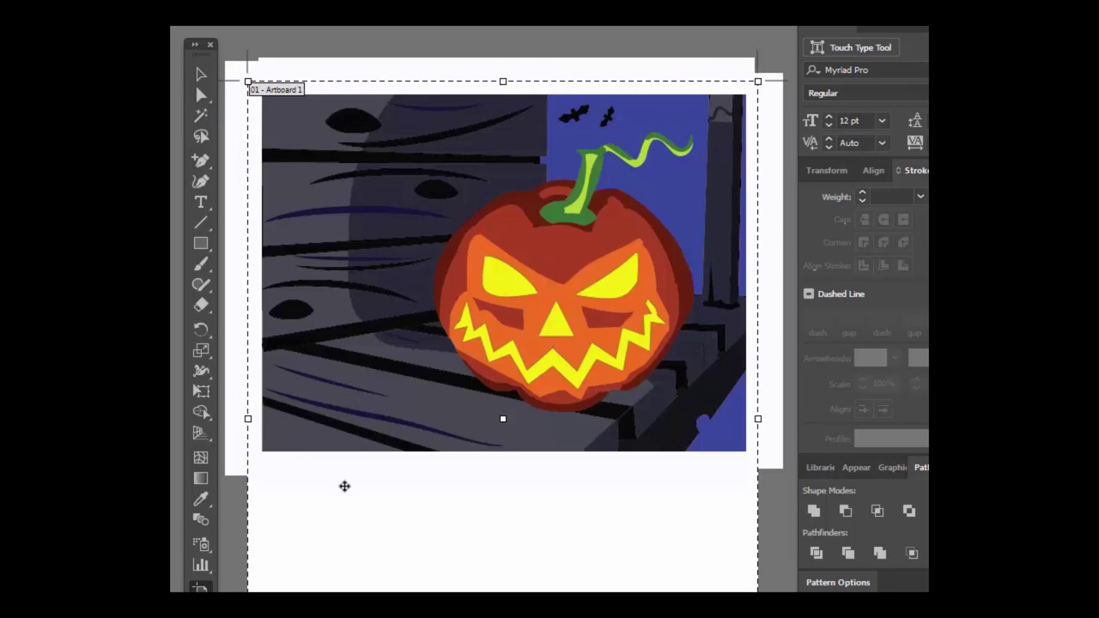
{"action": "left_click_drag", "start_coordinate": [503, 418], "coordinate": [513, 469]}
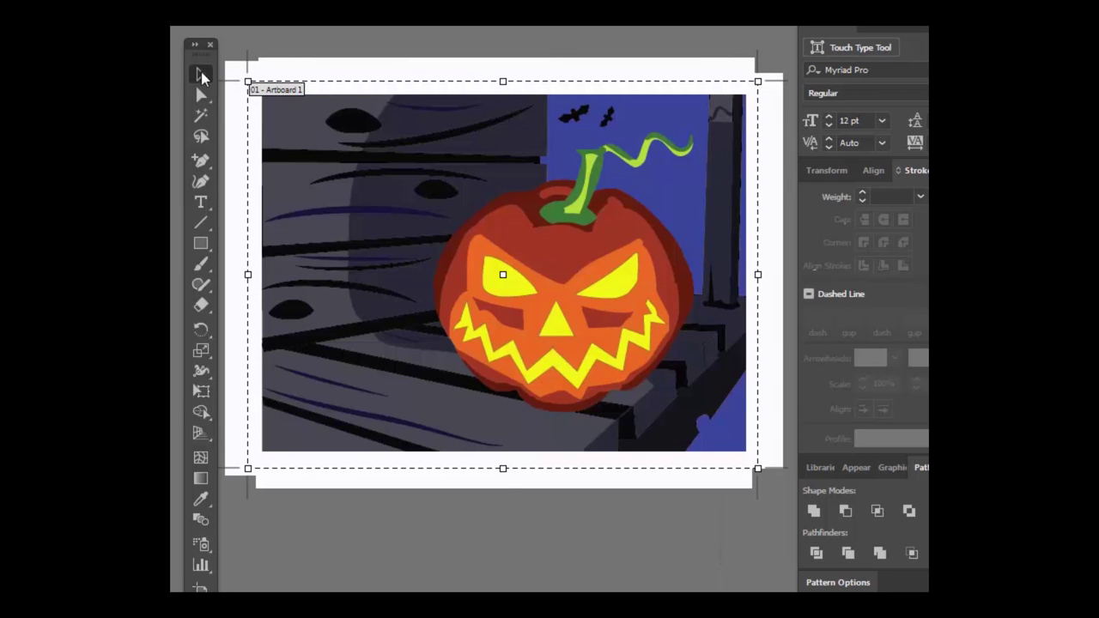
{"action": "left_click", "coordinate": [199, 76]}
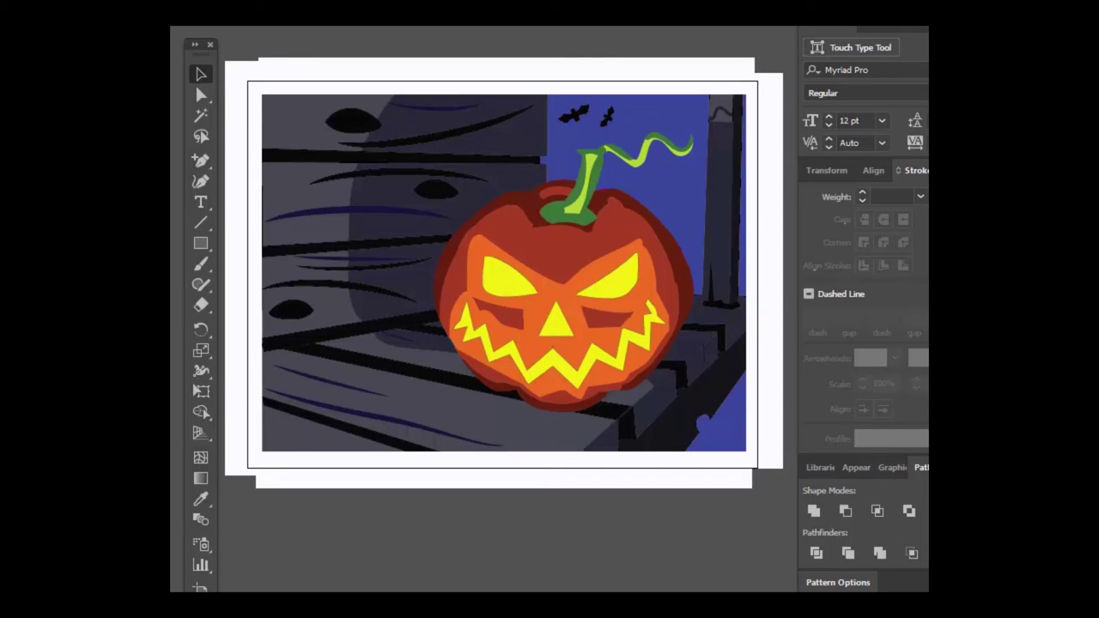
Step: Trim the outer sides of the top and left white strips to the artboard edges
{"action": "left_click", "coordinate": [577, 65]}
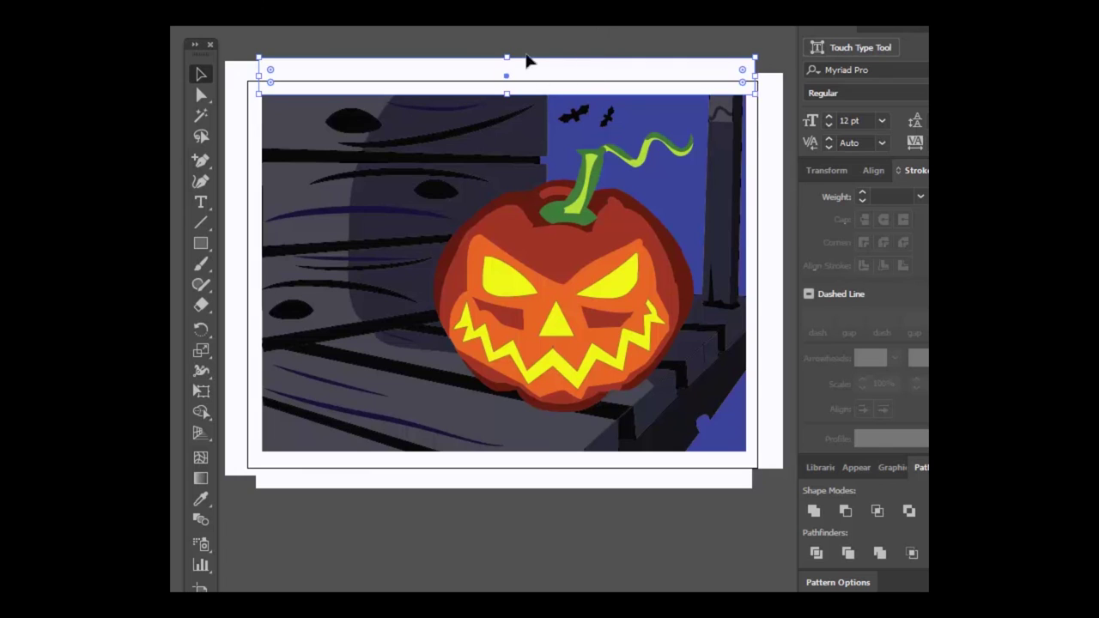
{"action": "left_click_drag", "start_coordinate": [508, 57], "coordinate": [506, 84]}
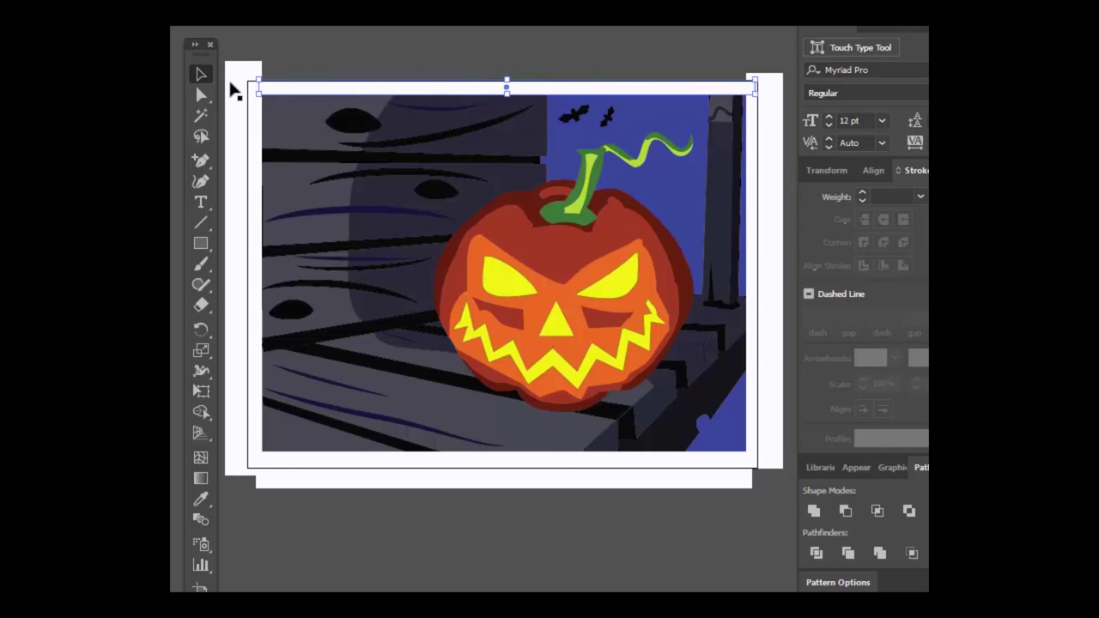
{"action": "left_click", "coordinate": [234, 89]}
{"action": "left_click_drag", "start_coordinate": [243, 62], "coordinate": [243, 83]}
{"action": "left_click_drag", "start_coordinate": [225, 279], "coordinate": [246, 280]}
Step: Trim the bottom white strip and the lower end of the left strip to the artboard's bottom edge
{"action": "left_click", "coordinate": [542, 487]}
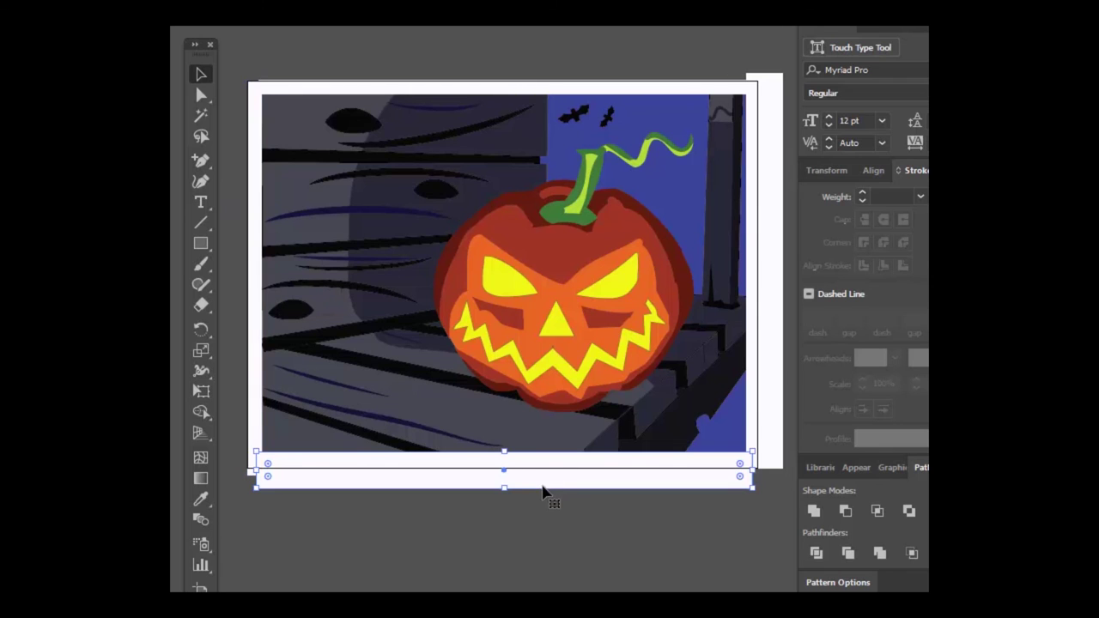
{"action": "left_click_drag", "start_coordinate": [504, 487], "coordinate": [504, 469]}
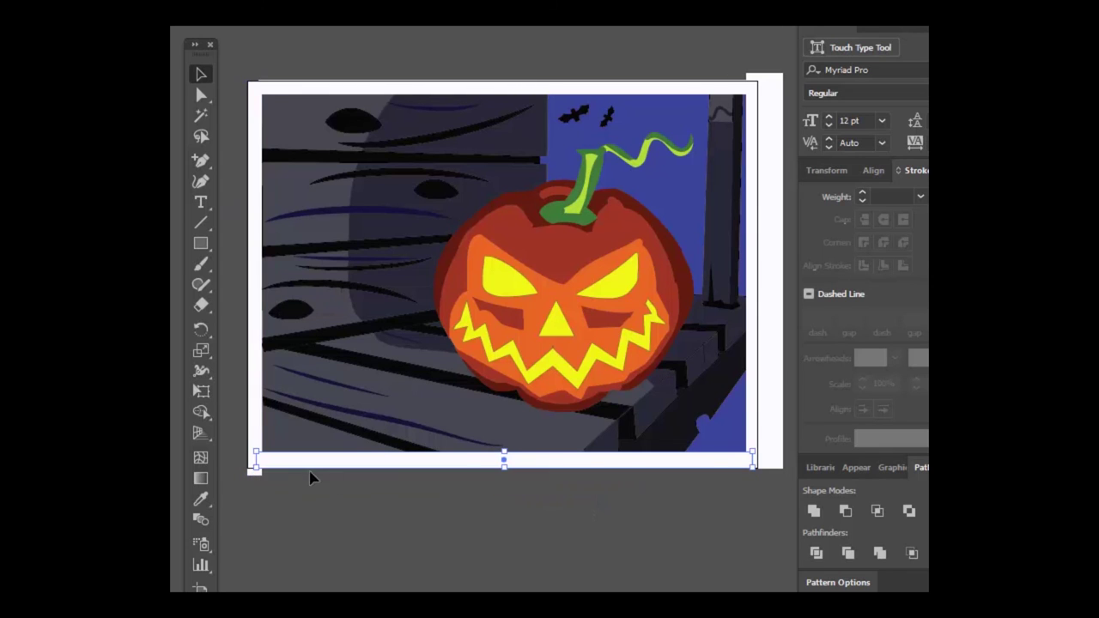
{"action": "left_click", "coordinate": [256, 420]}
{"action": "left_click_drag", "start_coordinate": [250, 474], "coordinate": [252, 466]}
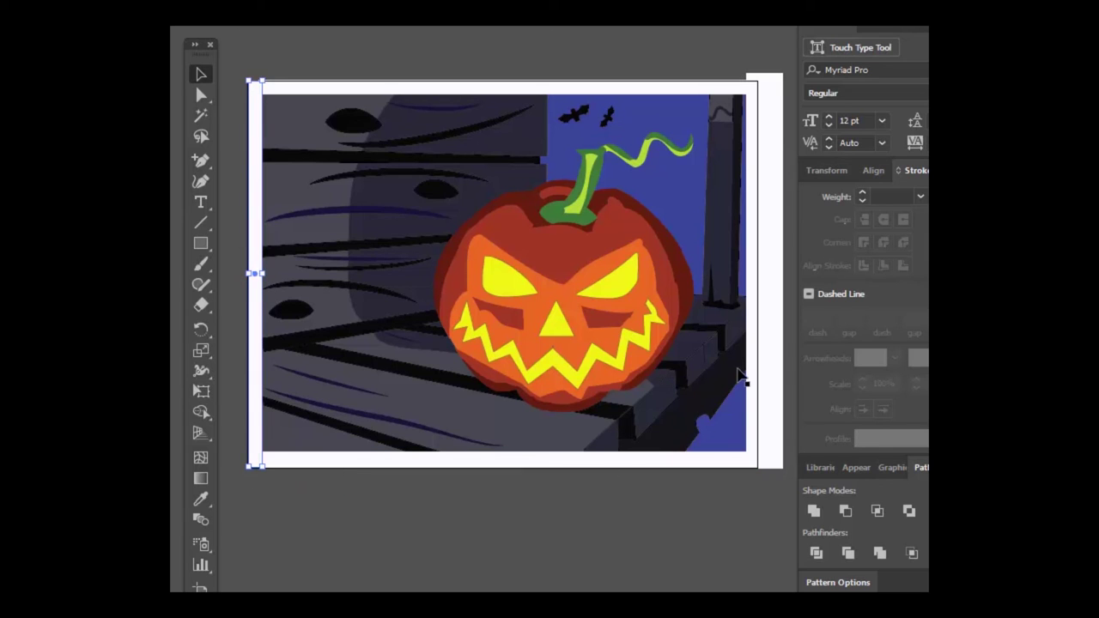
Step: Narrow the right white strip to the artboard's edge and trim the overhang along the top
{"action": "left_click", "coordinate": [782, 283]}
{"action": "left_click_drag", "start_coordinate": [784, 270], "coordinate": [759, 272]}
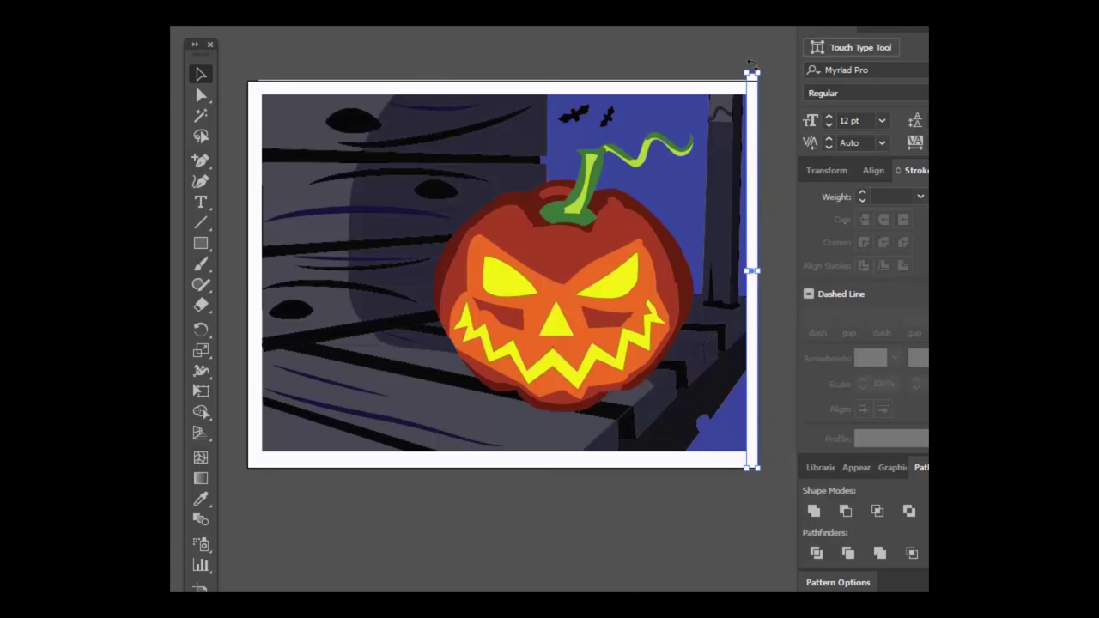
{"action": "left_click_drag", "start_coordinate": [758, 74], "coordinate": [757, 83]}
{"action": "key", "text": "ctrl+equal"}
{"action": "left_click", "coordinate": [680, 93]}
{"action": "left_click_drag", "start_coordinate": [679, 93], "coordinate": [852, 31]}
{"action": "left_click_drag", "start_coordinate": [499, 434], "coordinate": [588, 418]}
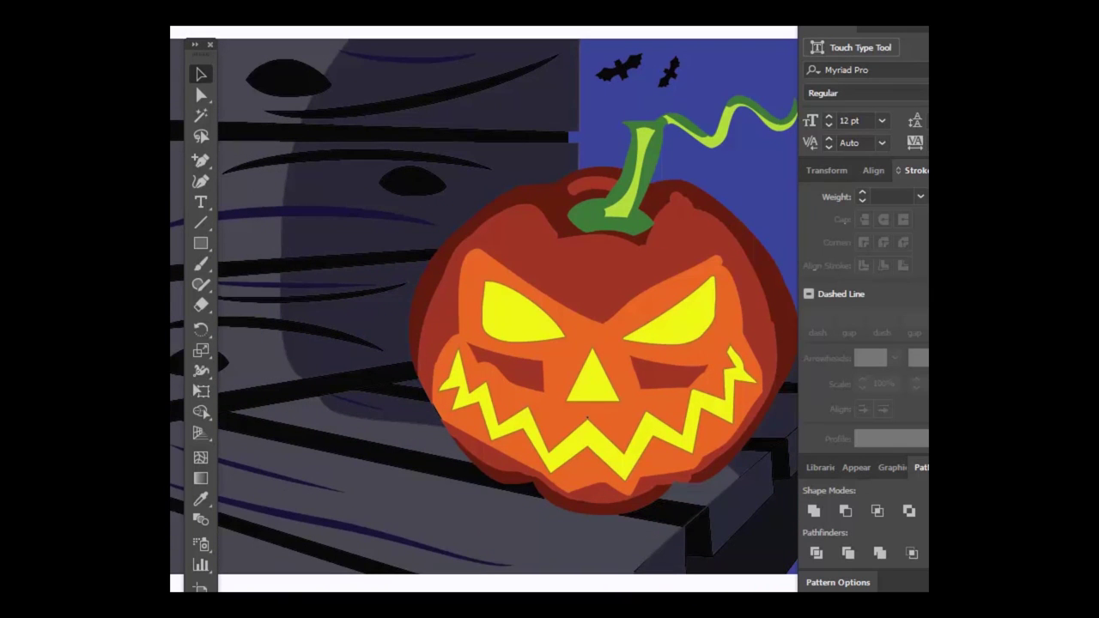
{"action": "key", "text": "ctrl+0"}
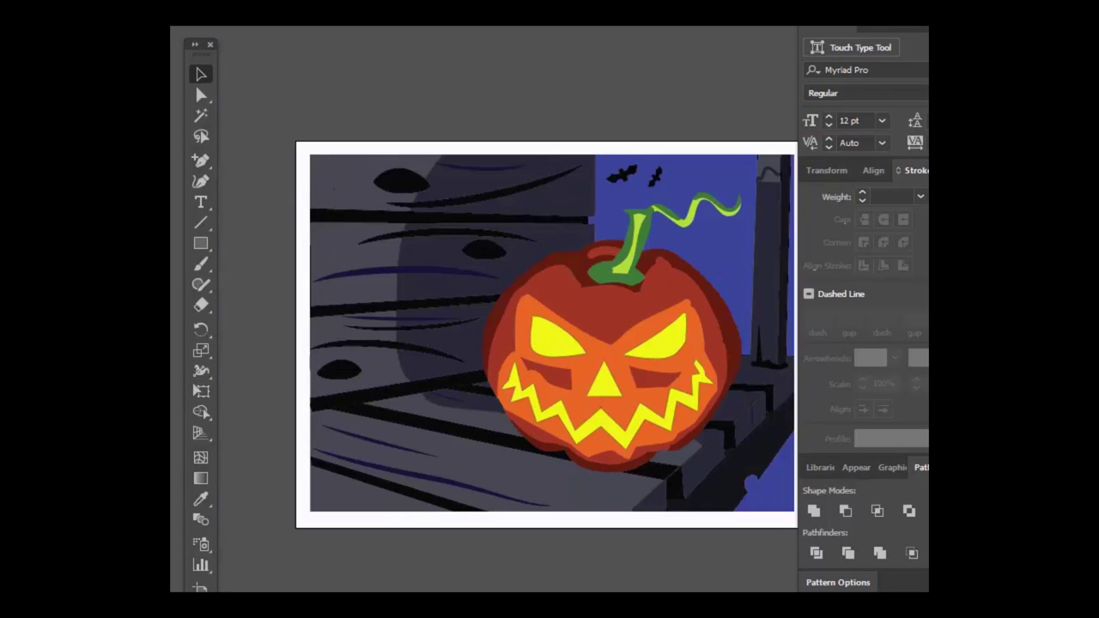
{"action": "left_click_drag", "start_coordinate": [536, 256], "coordinate": [497, 258]}
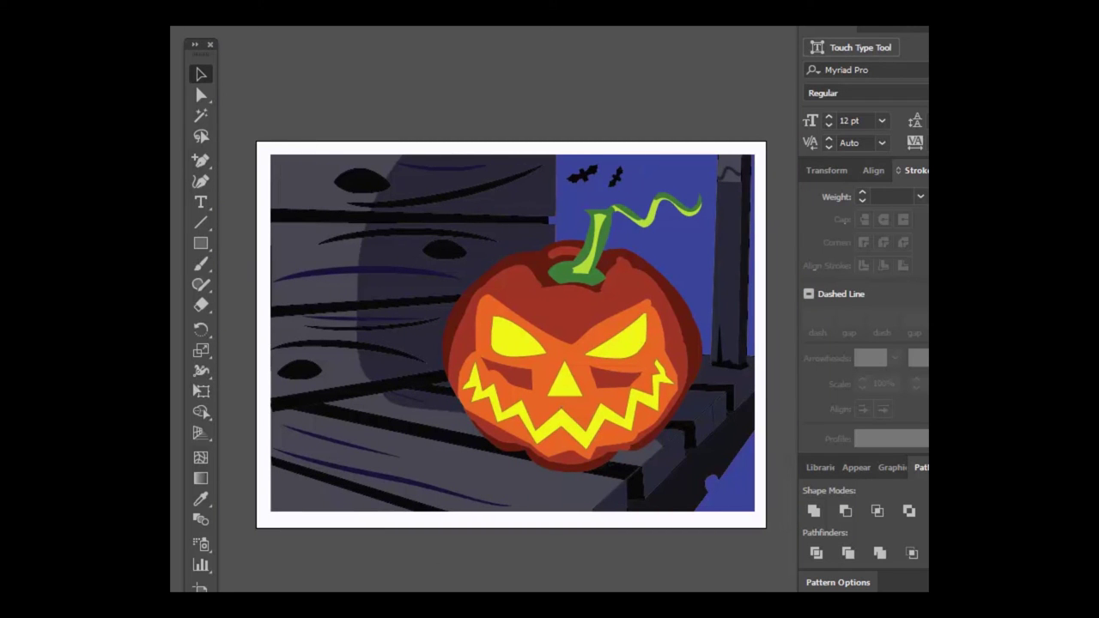
Step: Move the artboard's left edge slightly inward and trim the left white strip to match it
{"action": "key", "text": "ctrl+alt+p"}
{"action": "left_click", "coordinate": [767, 217]}
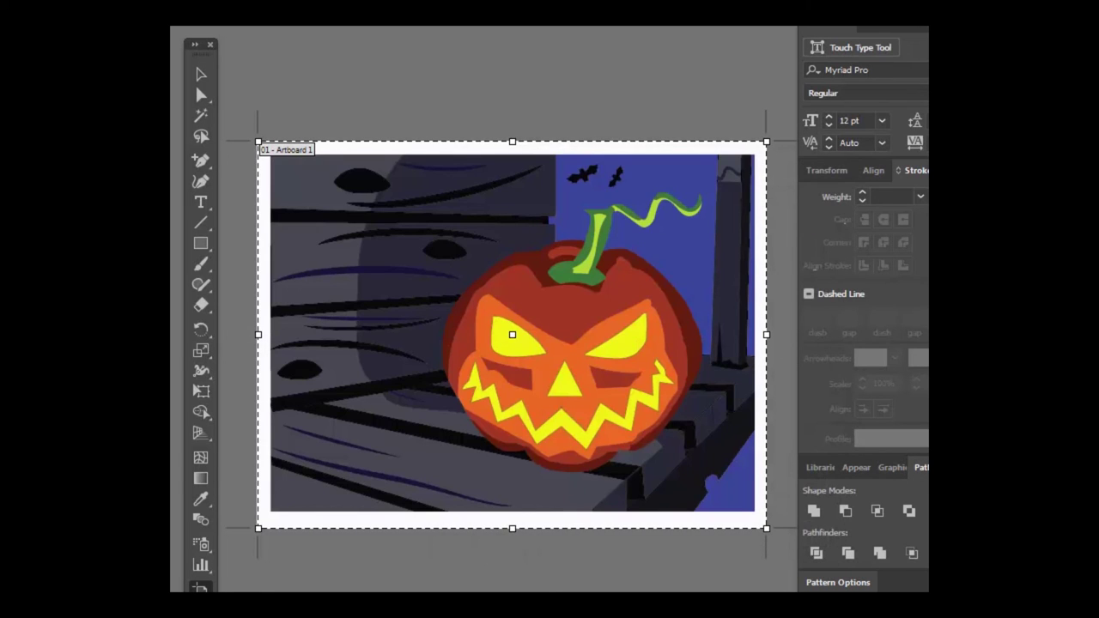
{"action": "key", "text": "Escape"}
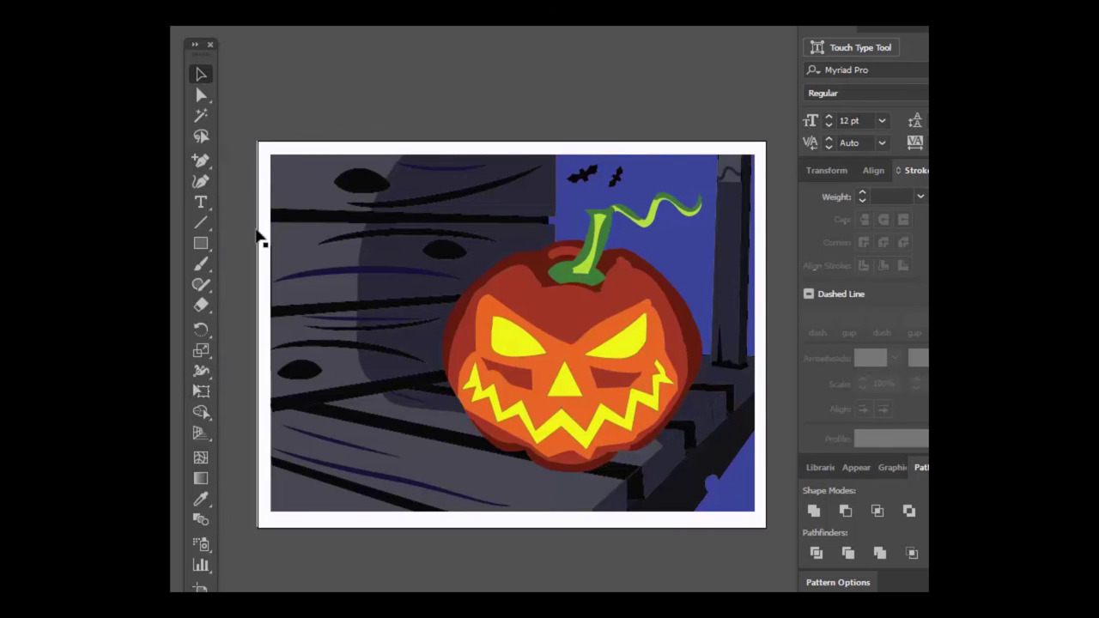
{"action": "left_click", "coordinate": [260, 237]}
{"action": "left_click_drag", "start_coordinate": [262, 334], "coordinate": [260, 334]}
{"action": "left_click", "coordinate": [366, 83]}
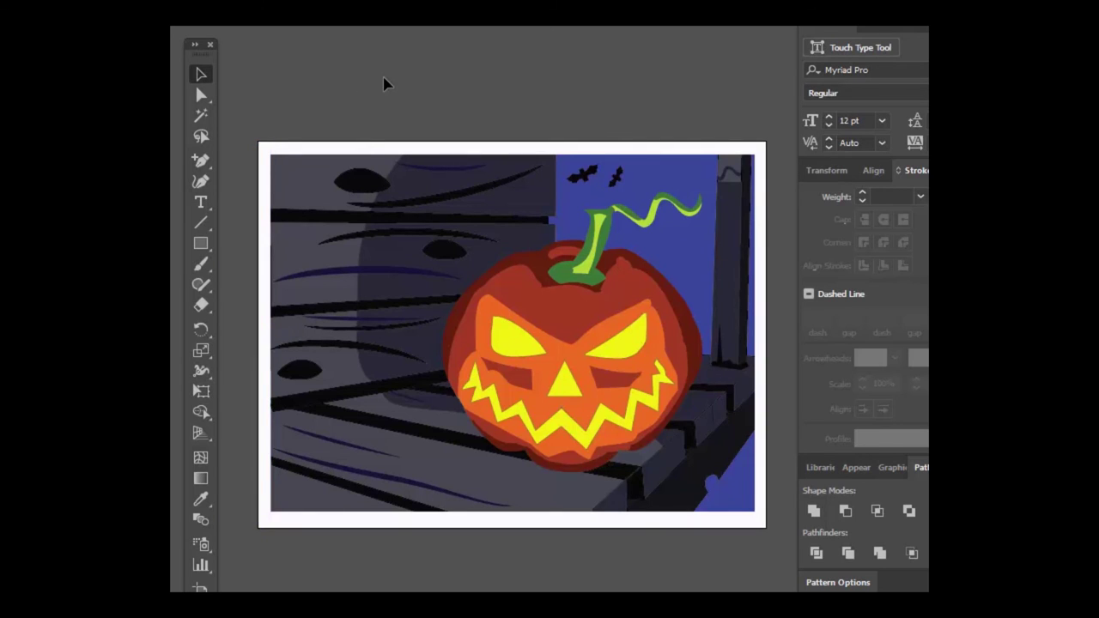